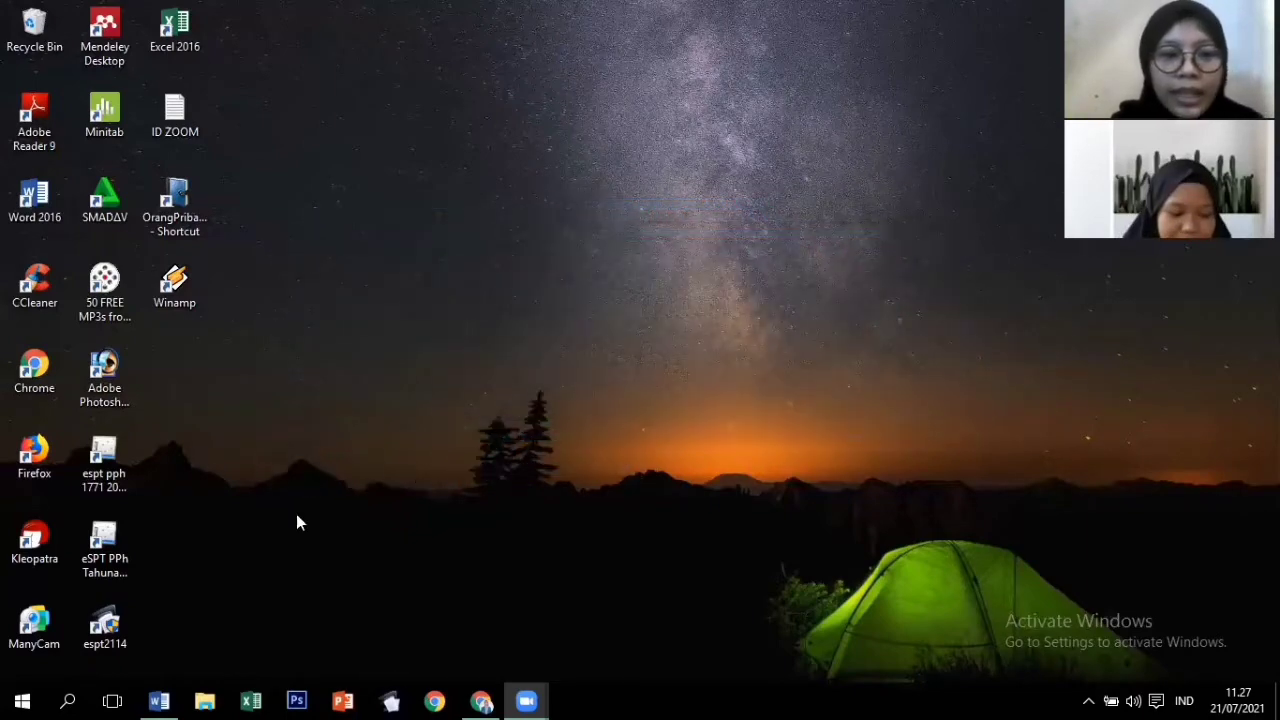
# Copy the Database folder from C:\Program Files (x86)\DJP\eSPT 1771 2010, then open D:\TUGAS LABKOM.
pyautogui.click(205, 700)
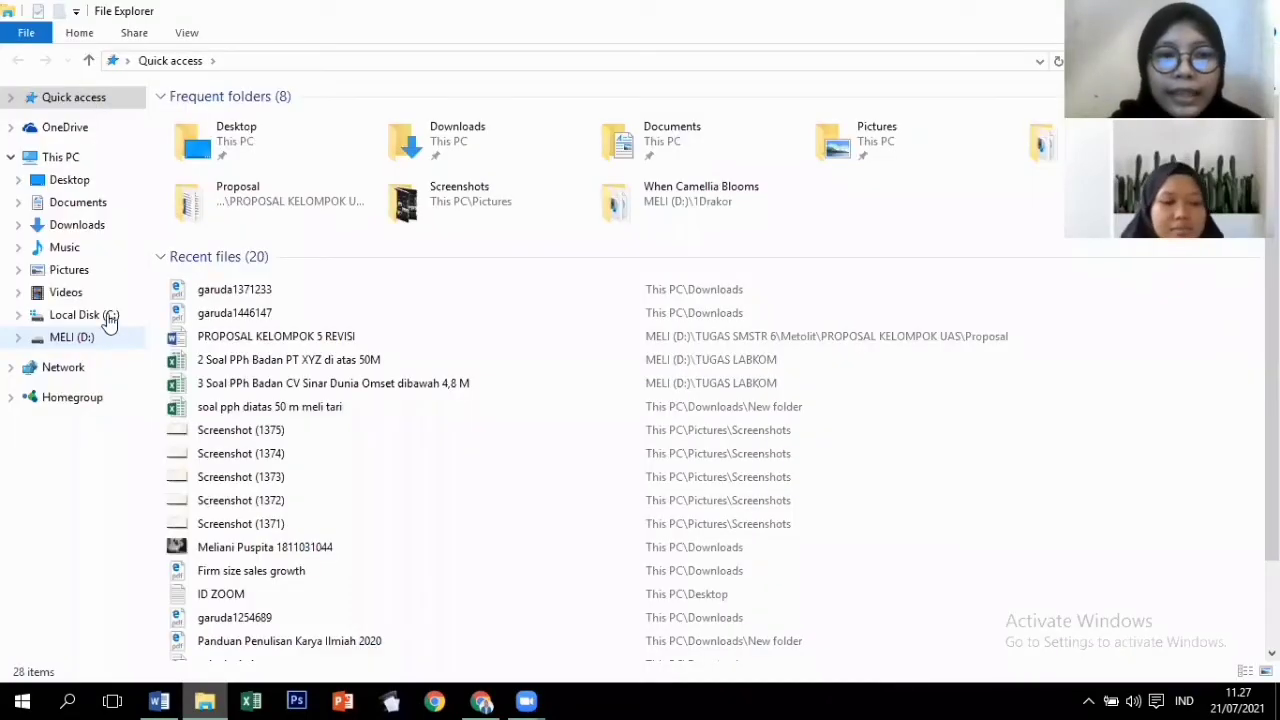
pyautogui.click(109, 318)
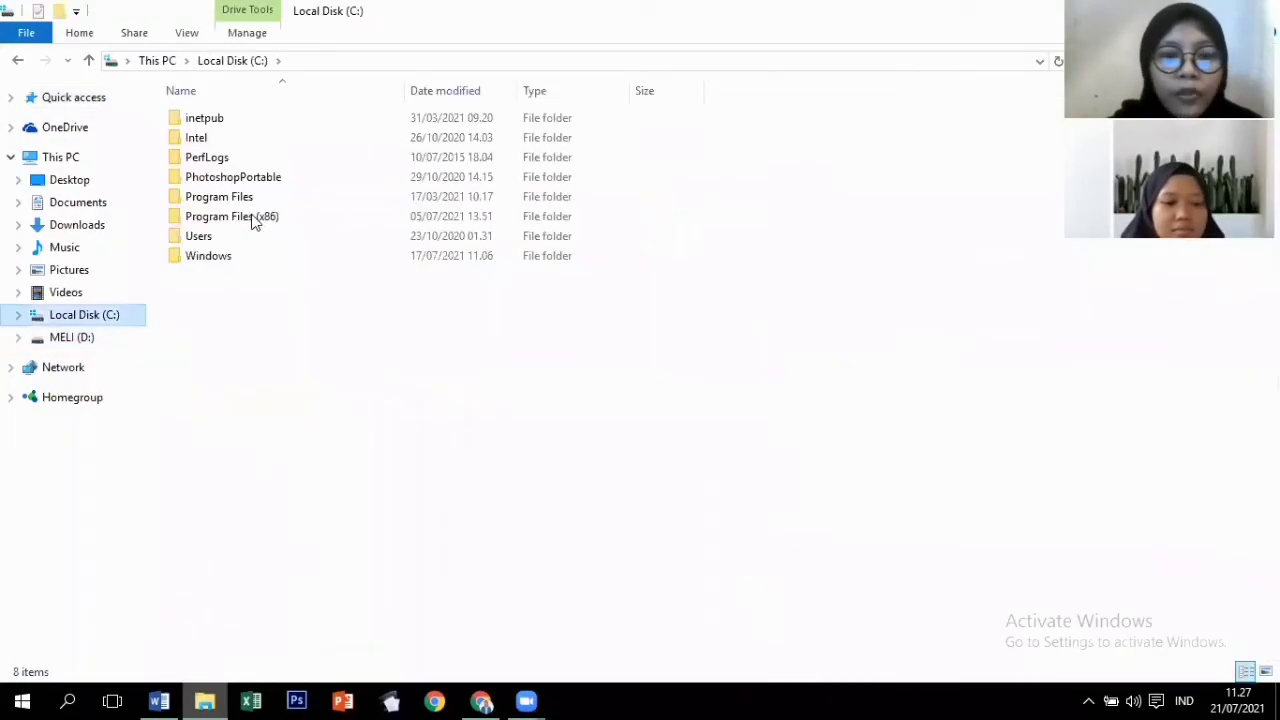
pyautogui.doubleClick(253, 218)
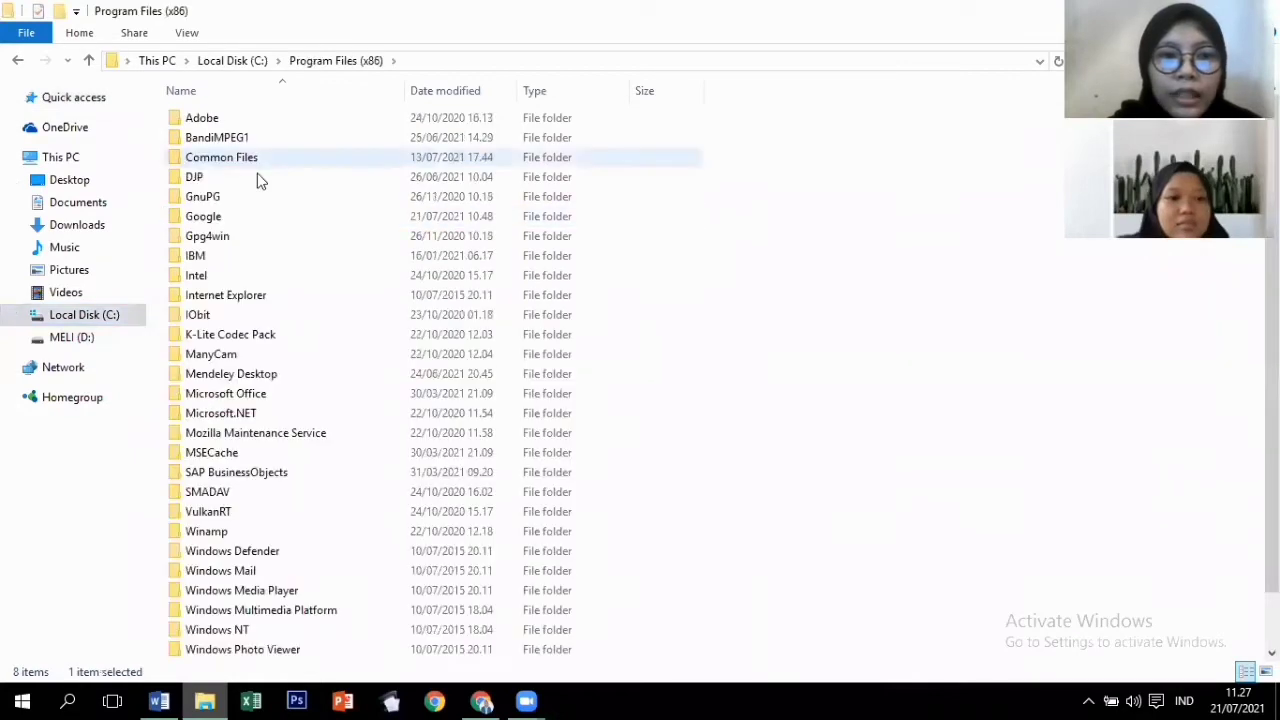
pyautogui.doubleClick(257, 176)
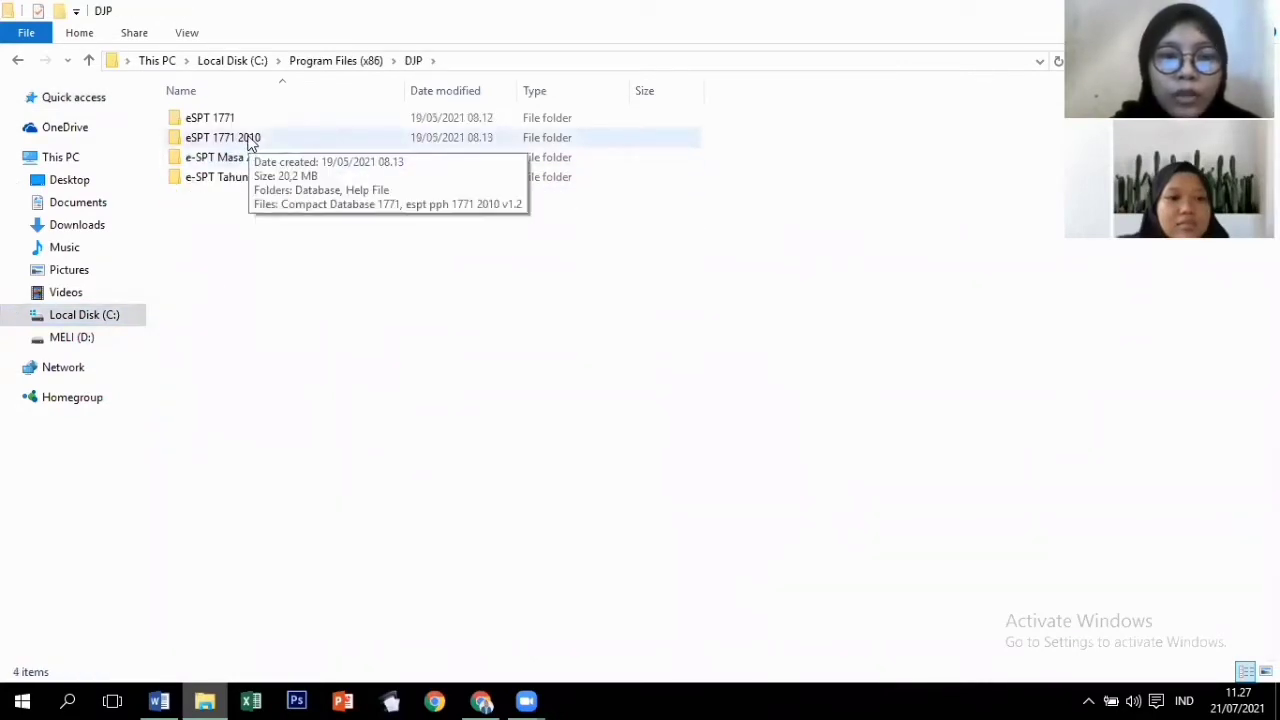
pyautogui.doubleClick(250, 140)
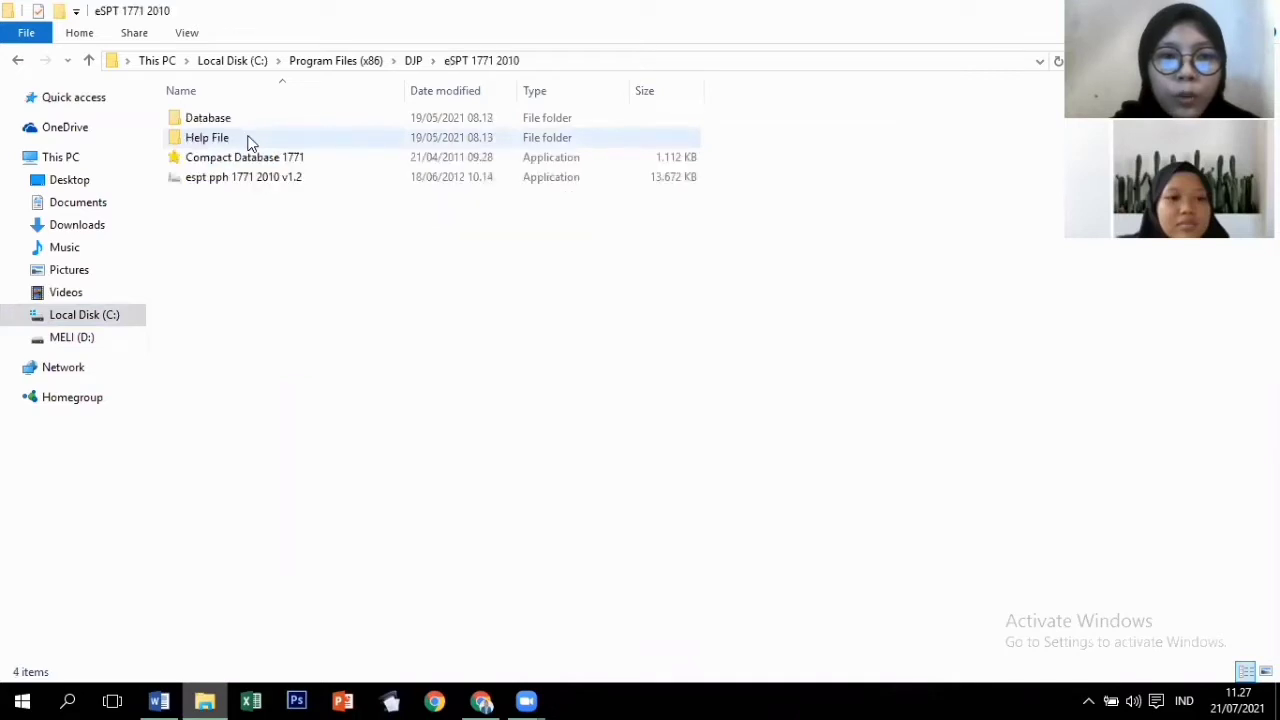
pyautogui.rightClick(204, 122)
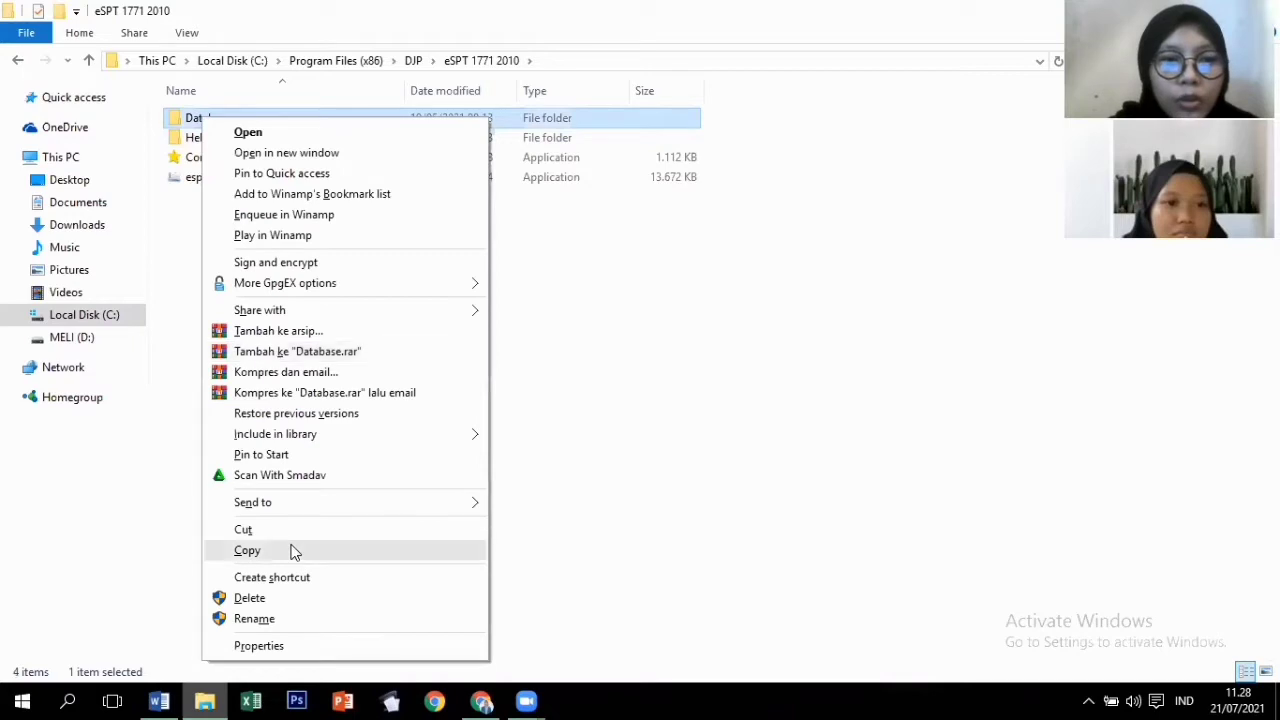
pyautogui.click(294, 552)
pyautogui.click(99, 345)
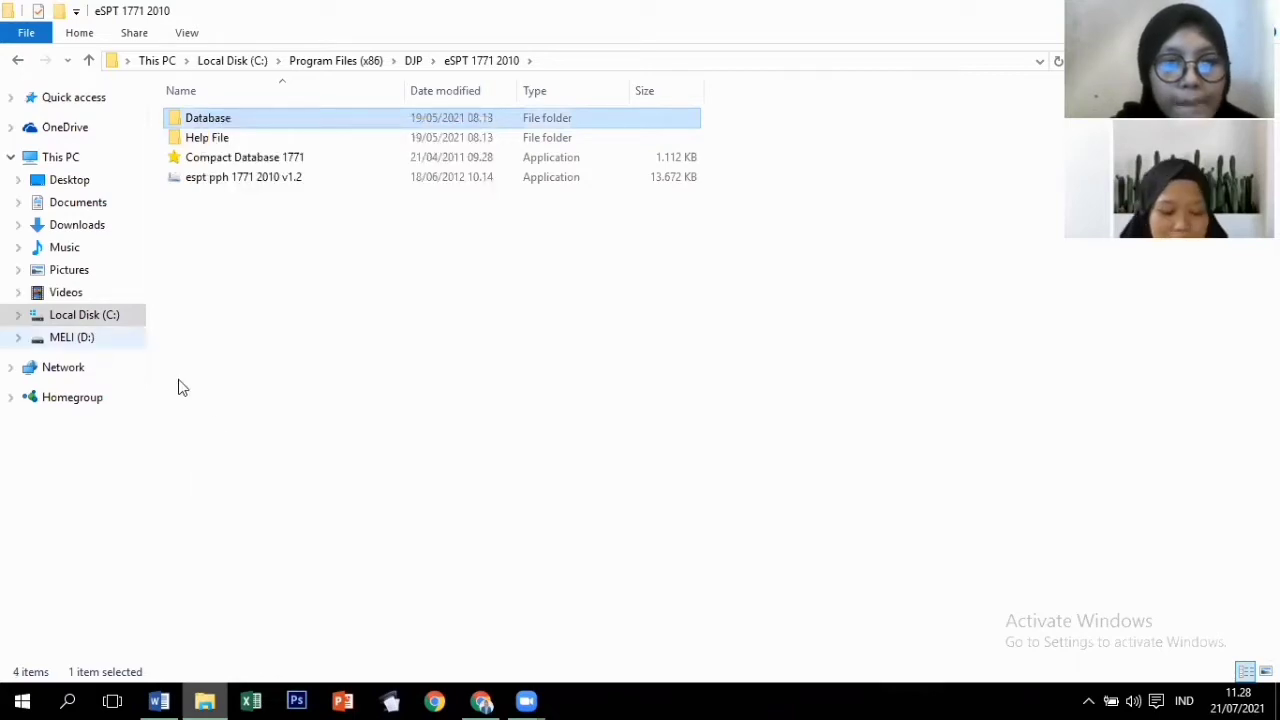
pyautogui.press('Return')
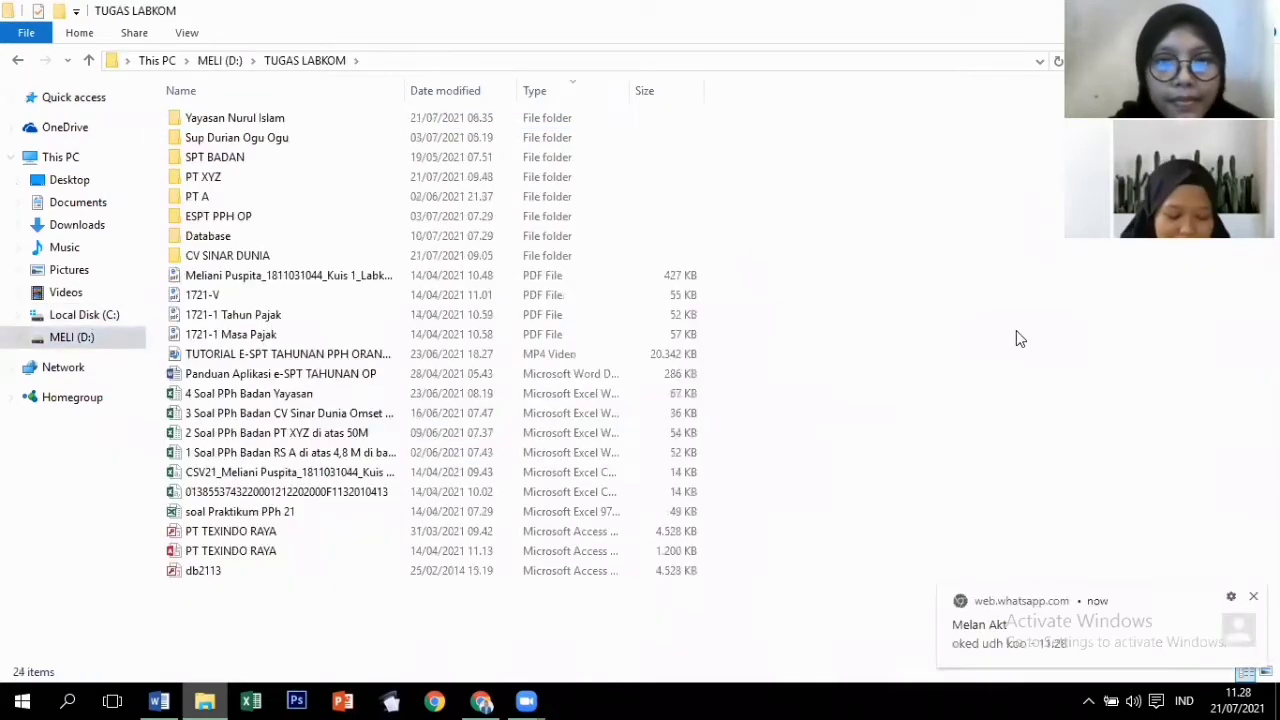
# Paste the Database folder into TUGAS LABKOM and check its contents.
pyautogui.rightClick(1017, 332)
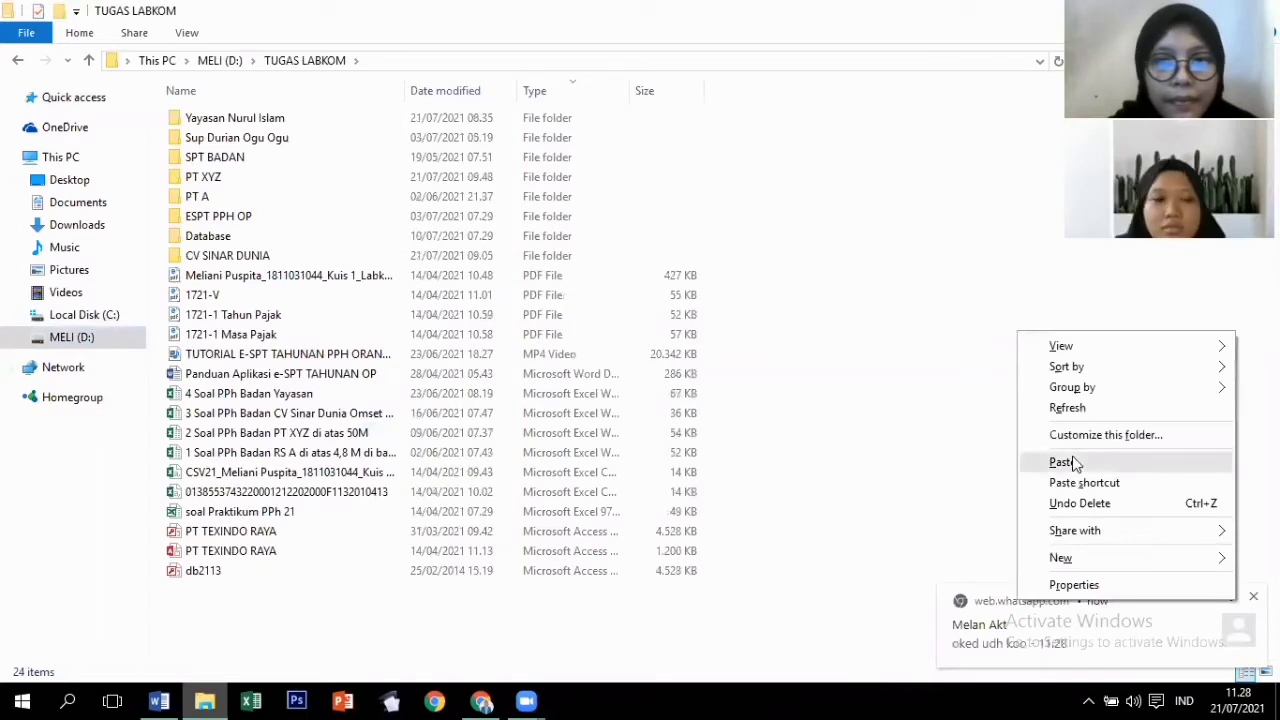
pyautogui.click(1075, 463)
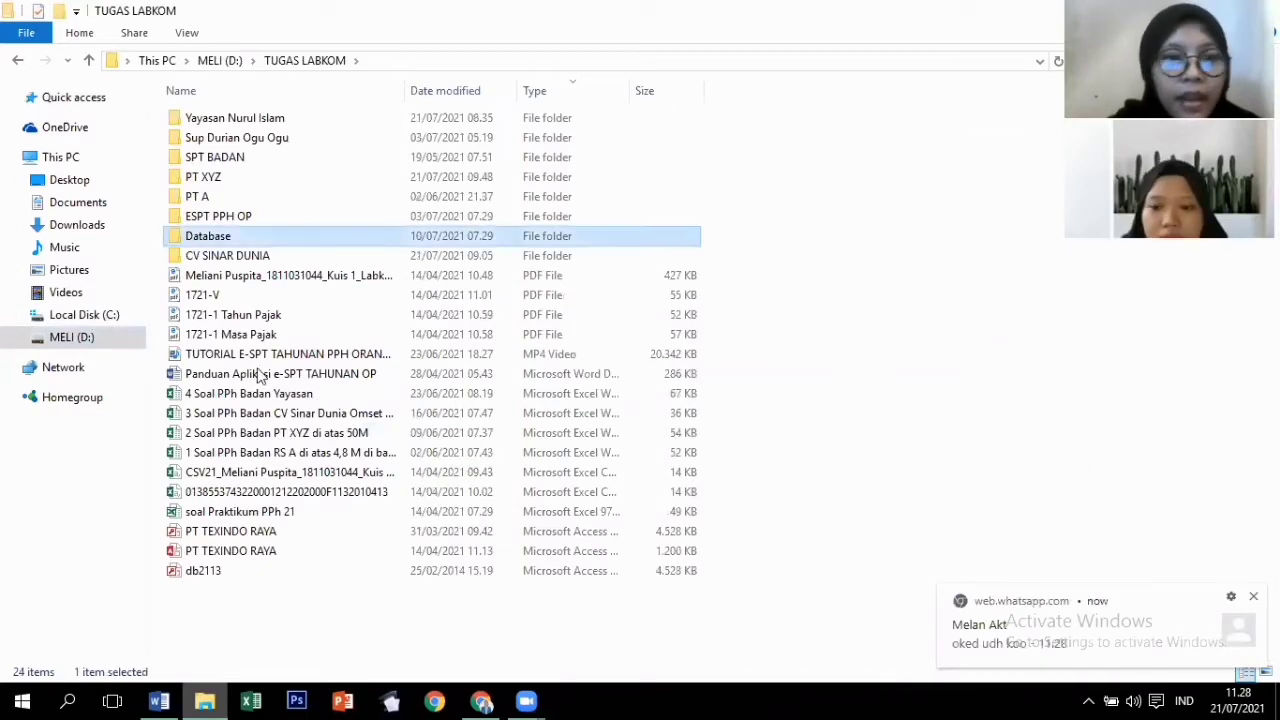
pyautogui.doubleClick(222, 240)
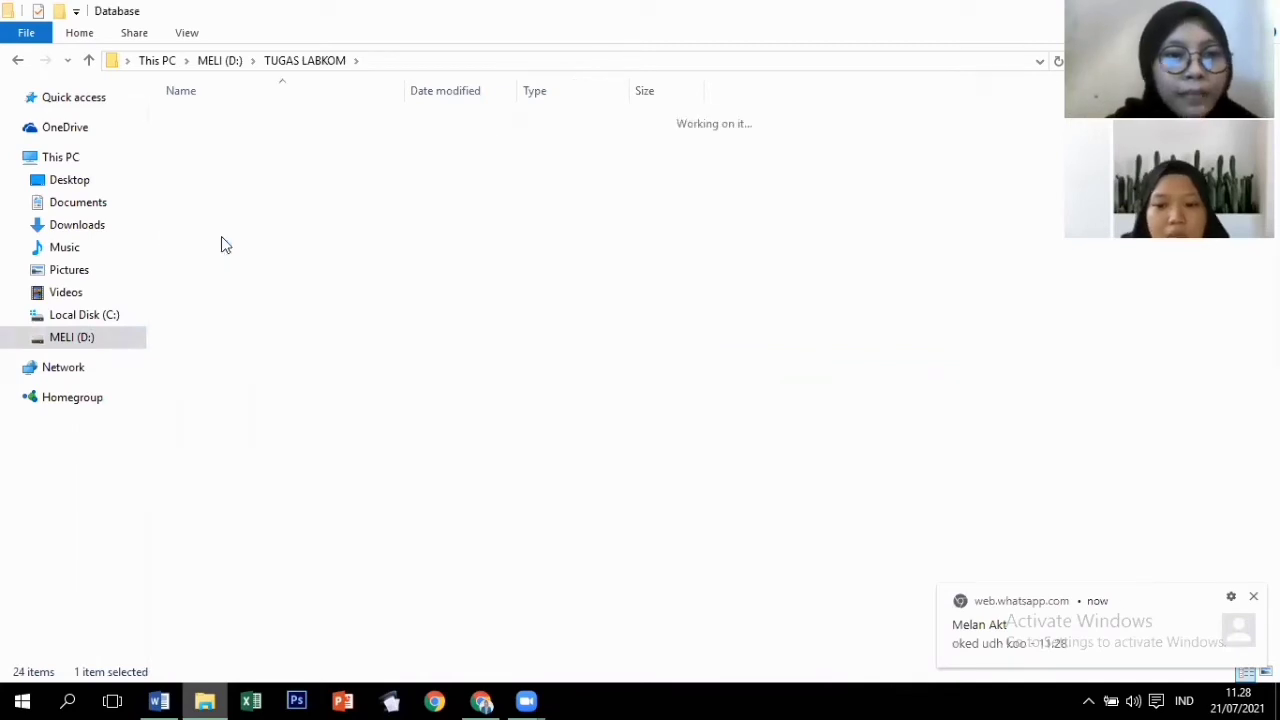
pyautogui.click(16, 62)
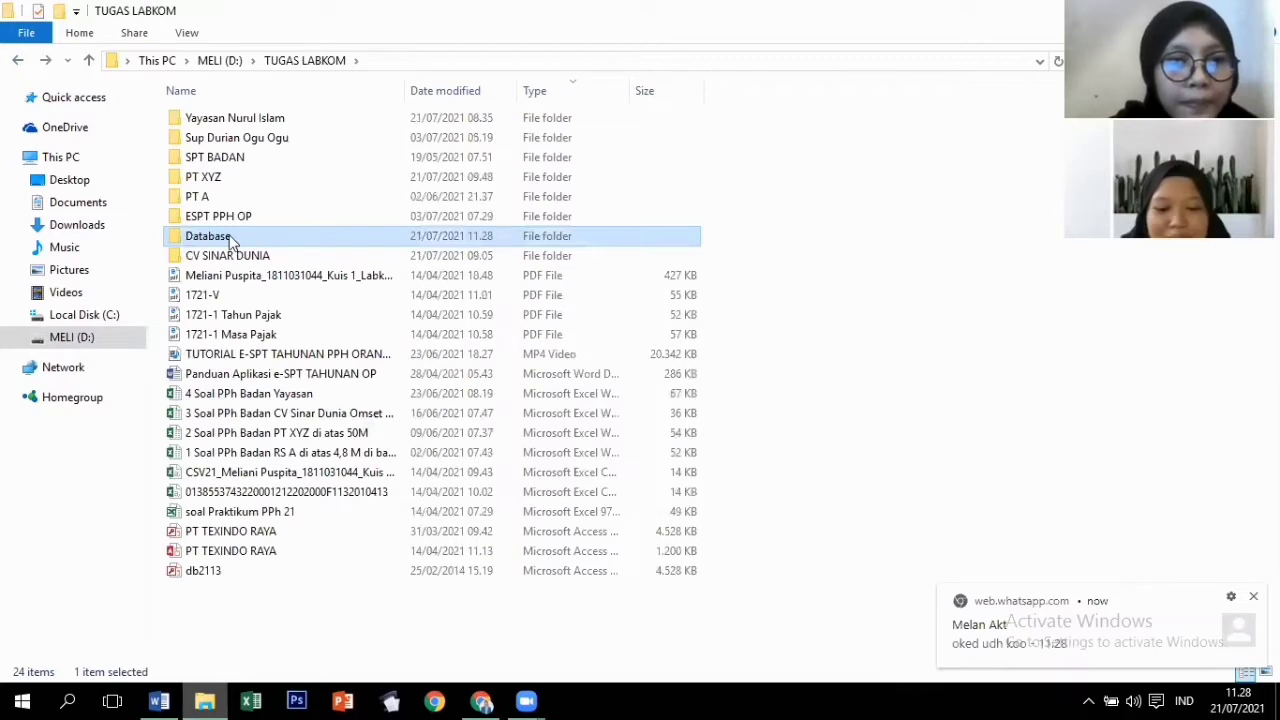
# Rename the pasted Database folder to 'PT TARI MELI'.
pyautogui.click(230, 236)
pyautogui.click(230, 236)
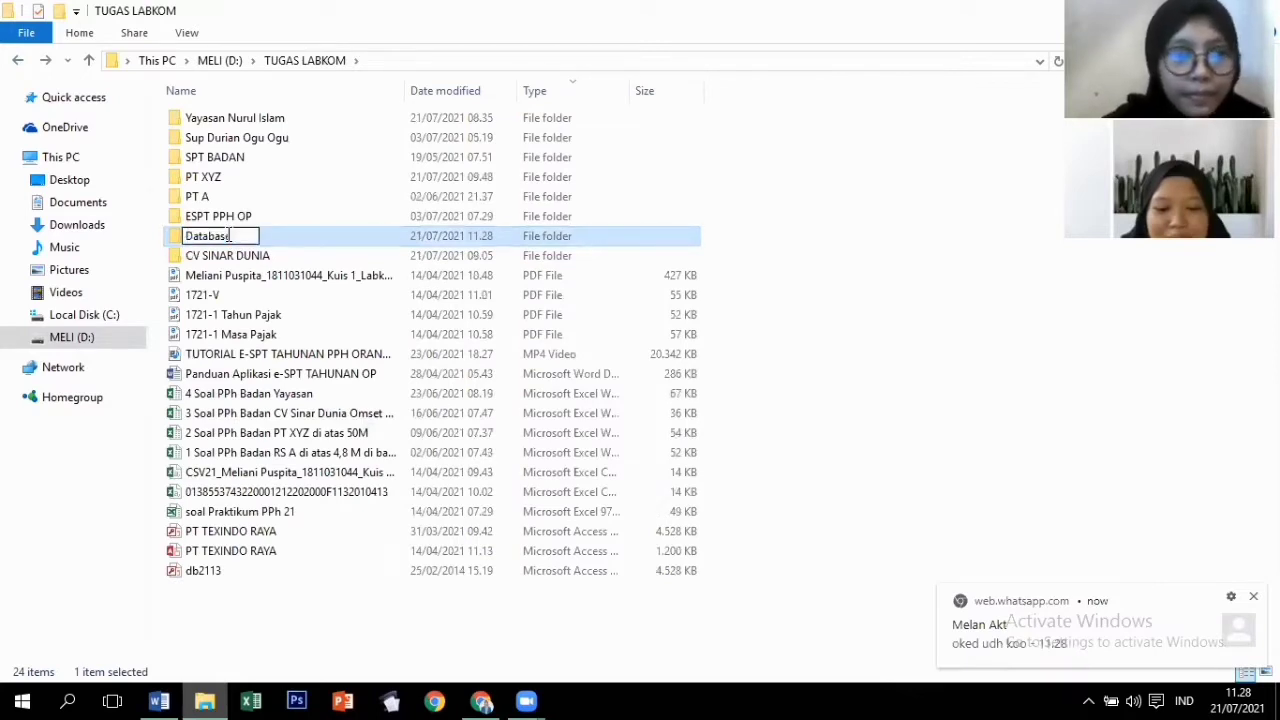
pyautogui.press('BackSpace')
pyautogui.press('BackSpace')
pyautogui.press('BackSpace')
pyautogui.press('BackSpace')
pyautogui.press('BackSpace')
pyautogui.press('BackSpace')
pyautogui.press('BackSpace')
pyautogui.press('BackSpace')
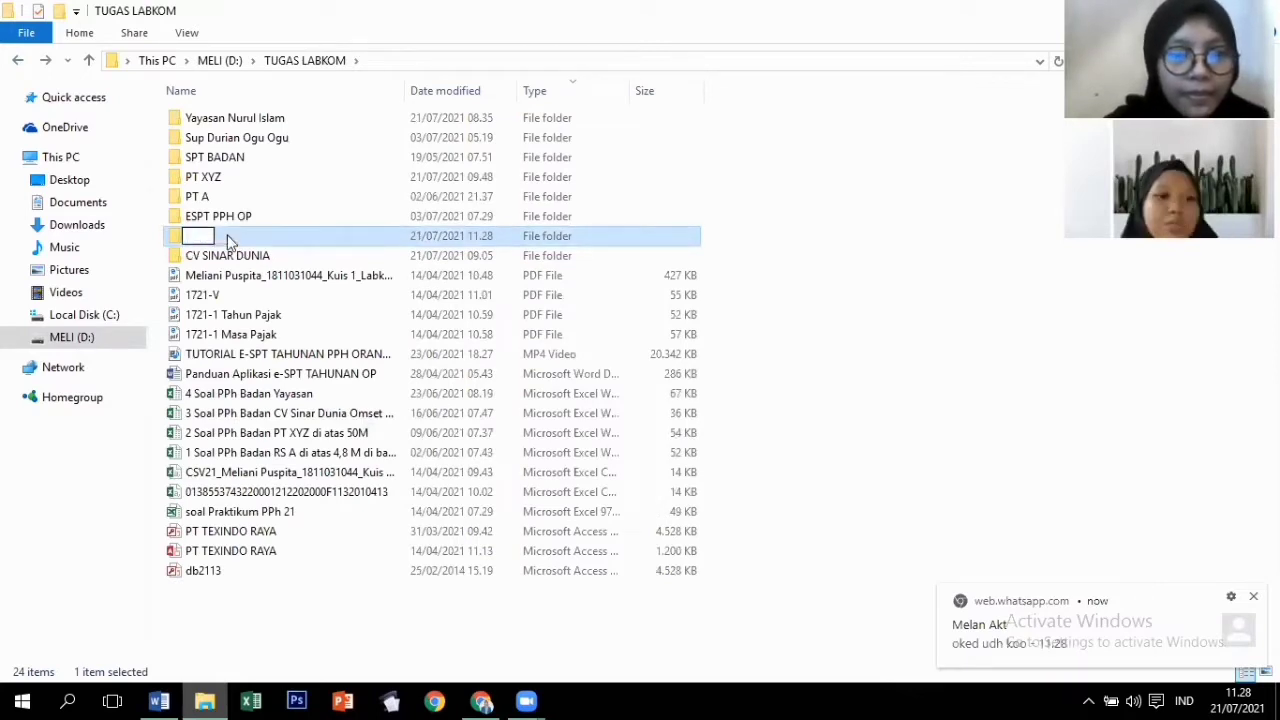
pyautogui.write('PT T')
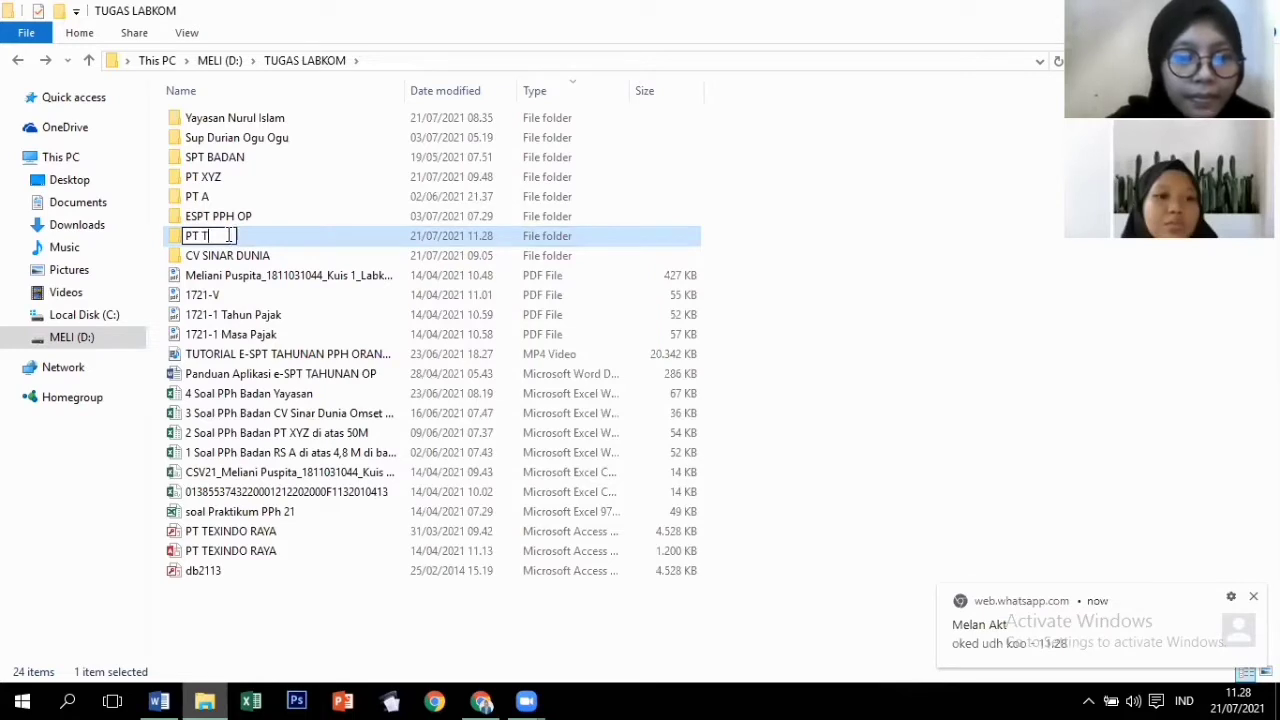
pyautogui.write('ARI MELI')
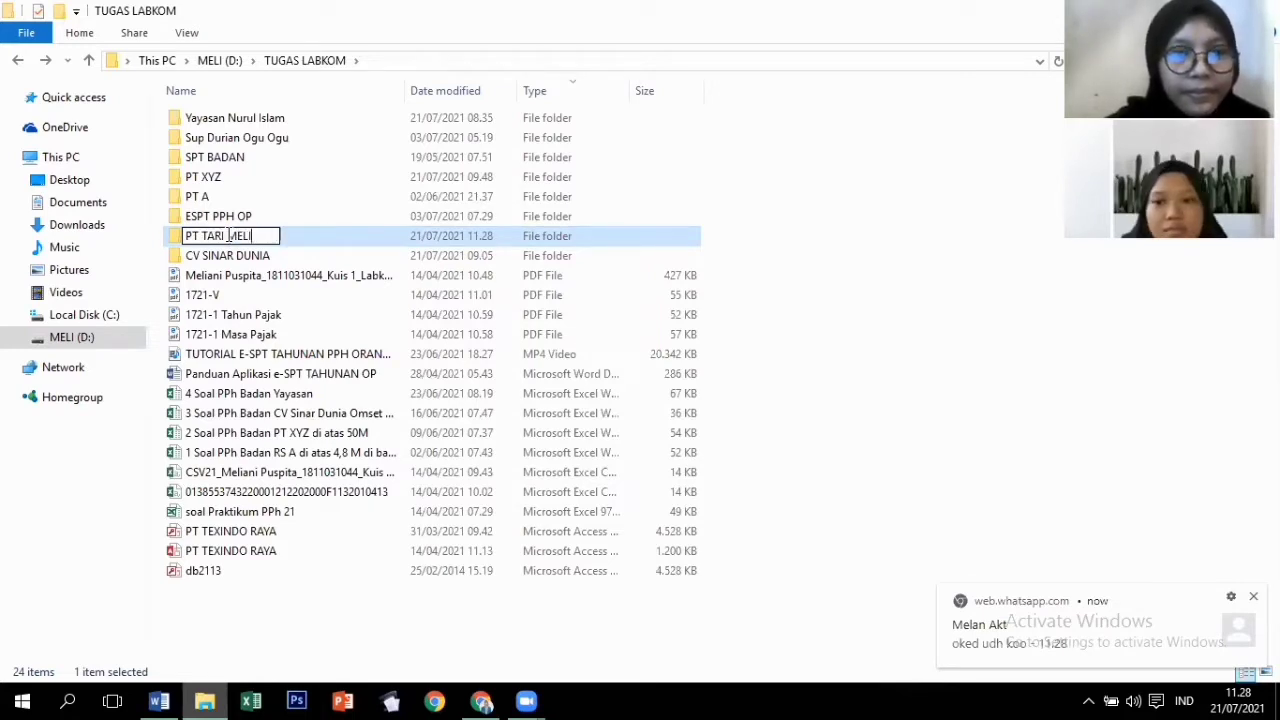
pyautogui.press('Return')
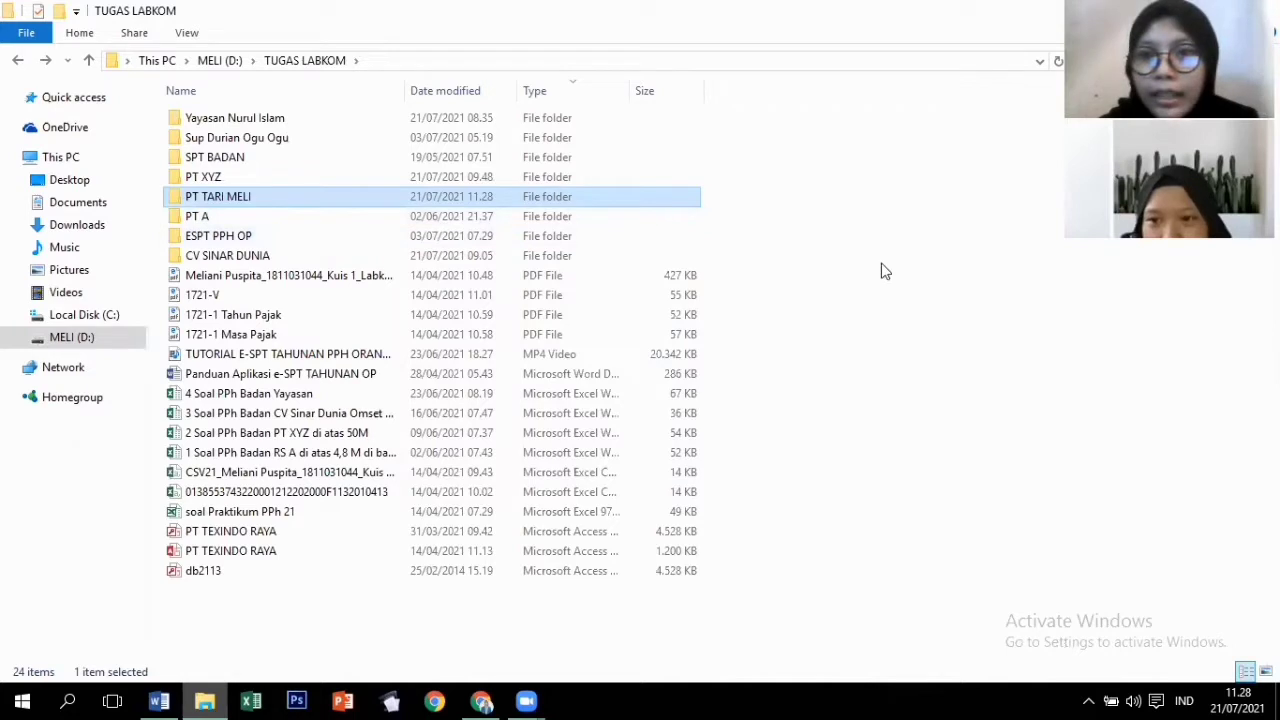
pyautogui.click(66, 700)
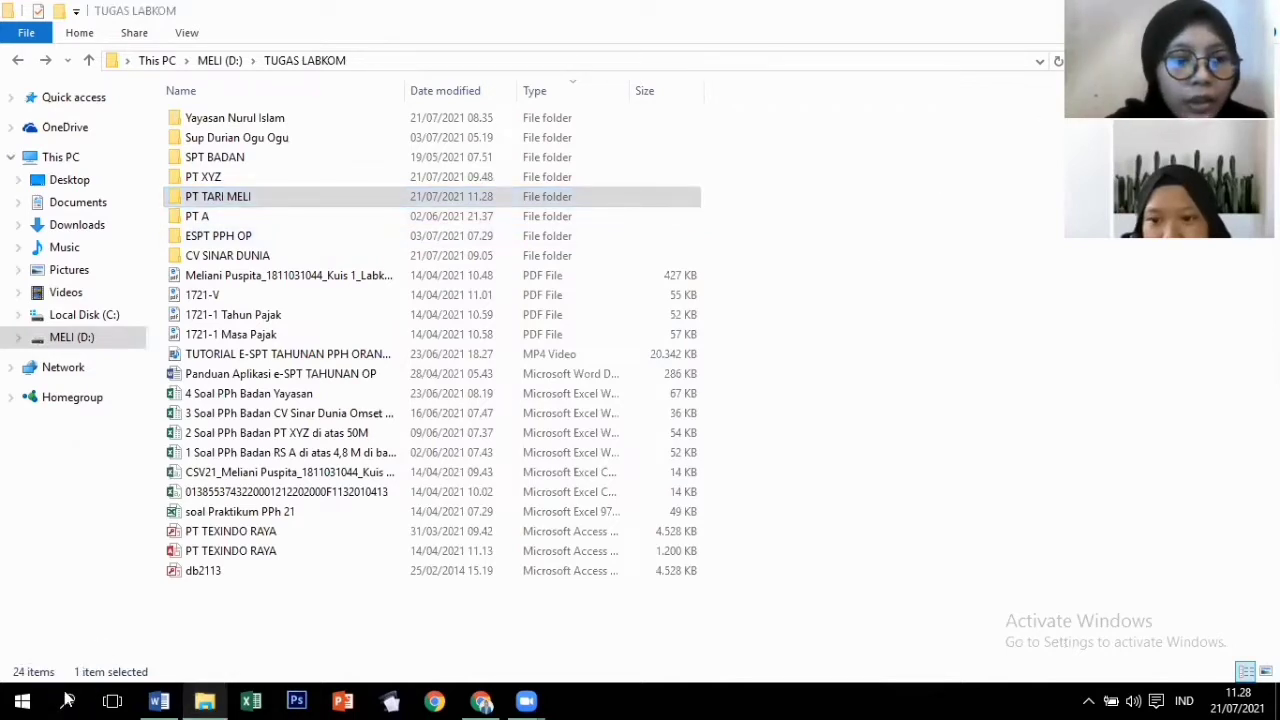
# In ODBC Administrator, start a new Microsoft Access system data source named 'PT TARI MELI'.
pyautogui.write('O')
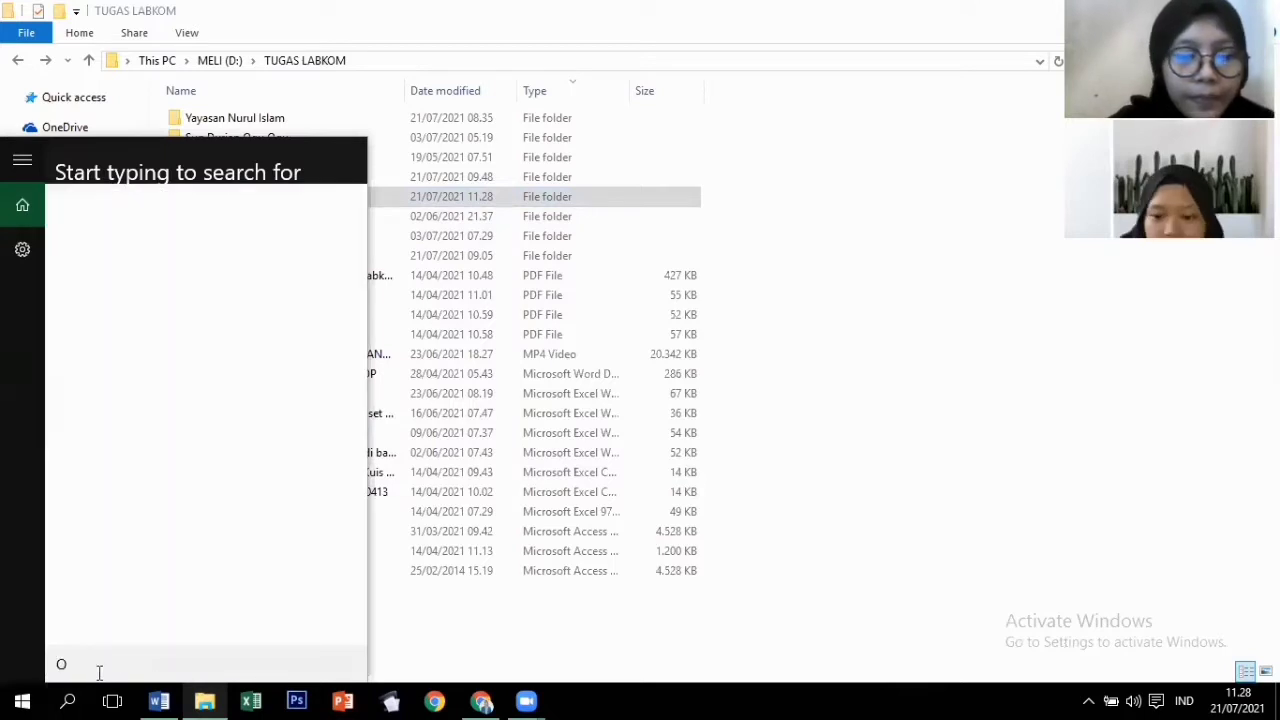
pyautogui.write('DBC')
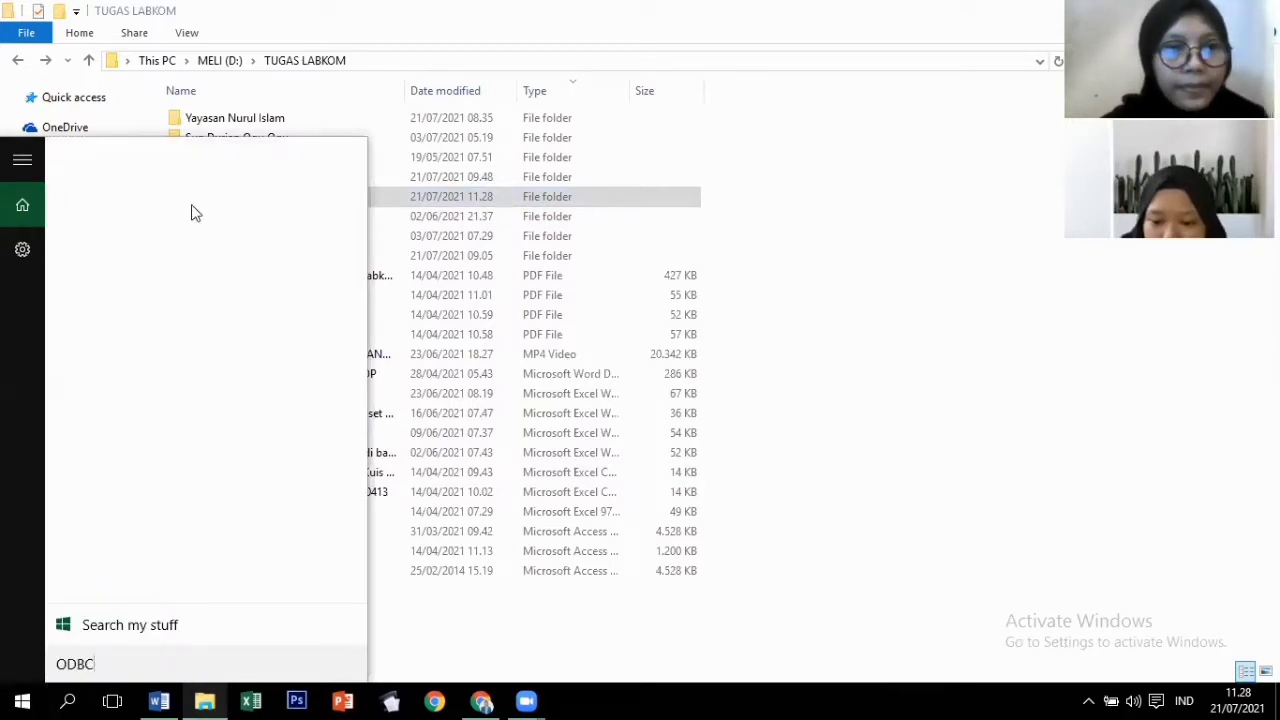
pyautogui.click(216, 165)
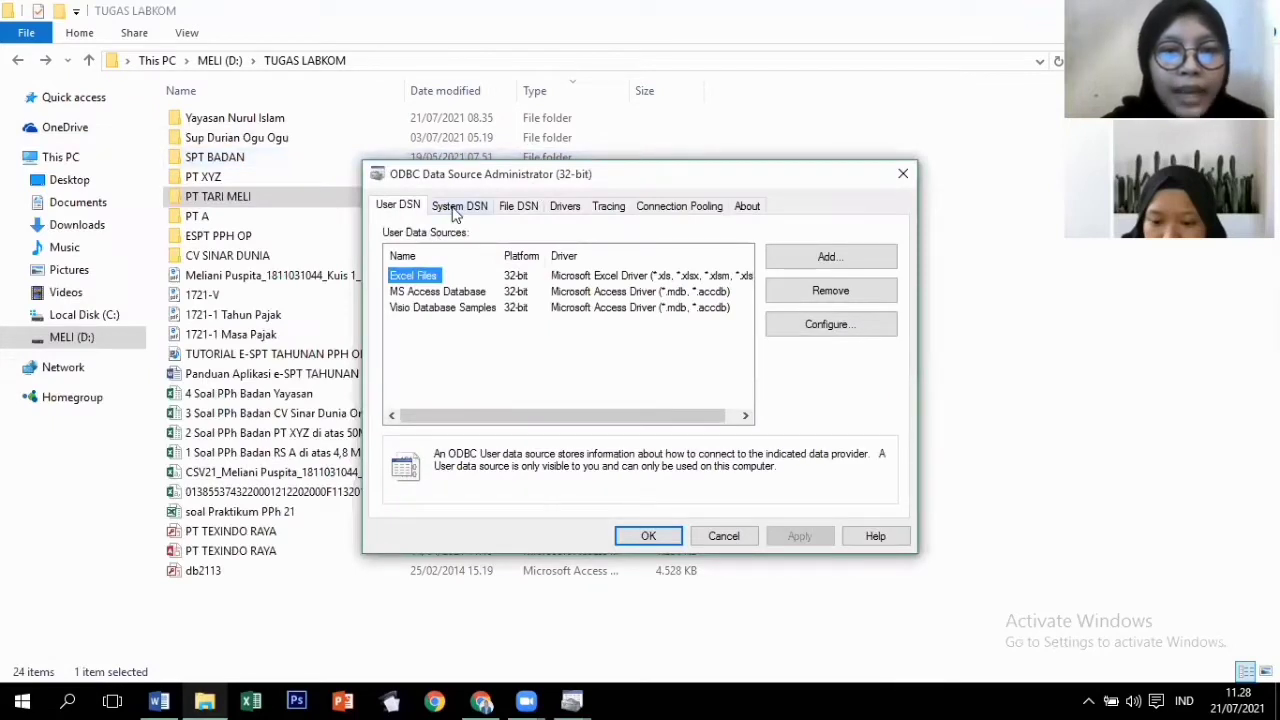
pyautogui.click(457, 207)
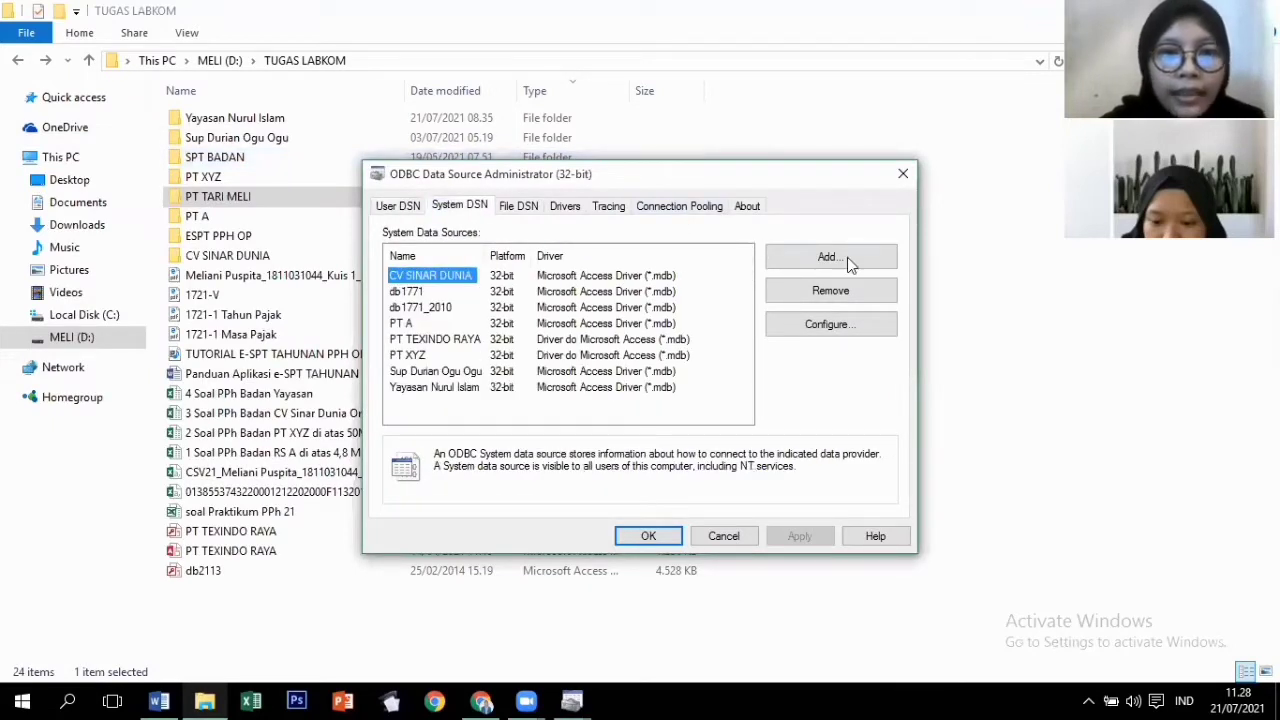
pyautogui.click(847, 257)
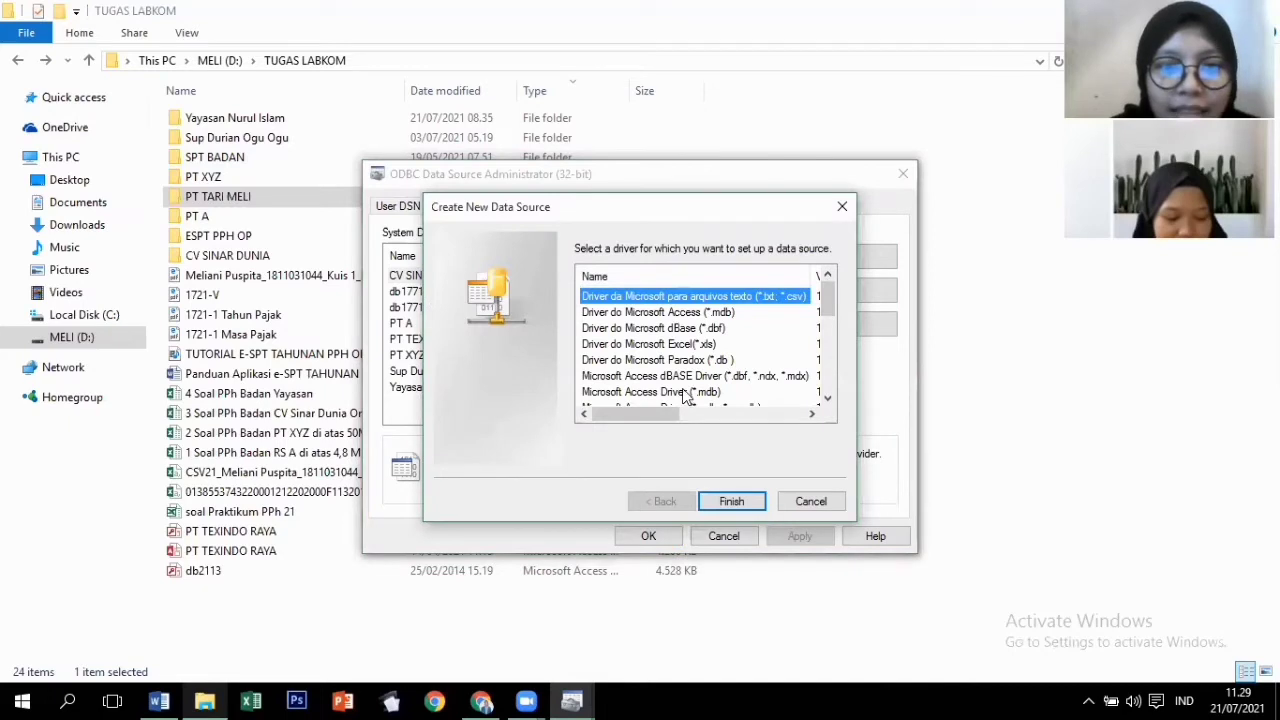
pyautogui.click(731, 500)
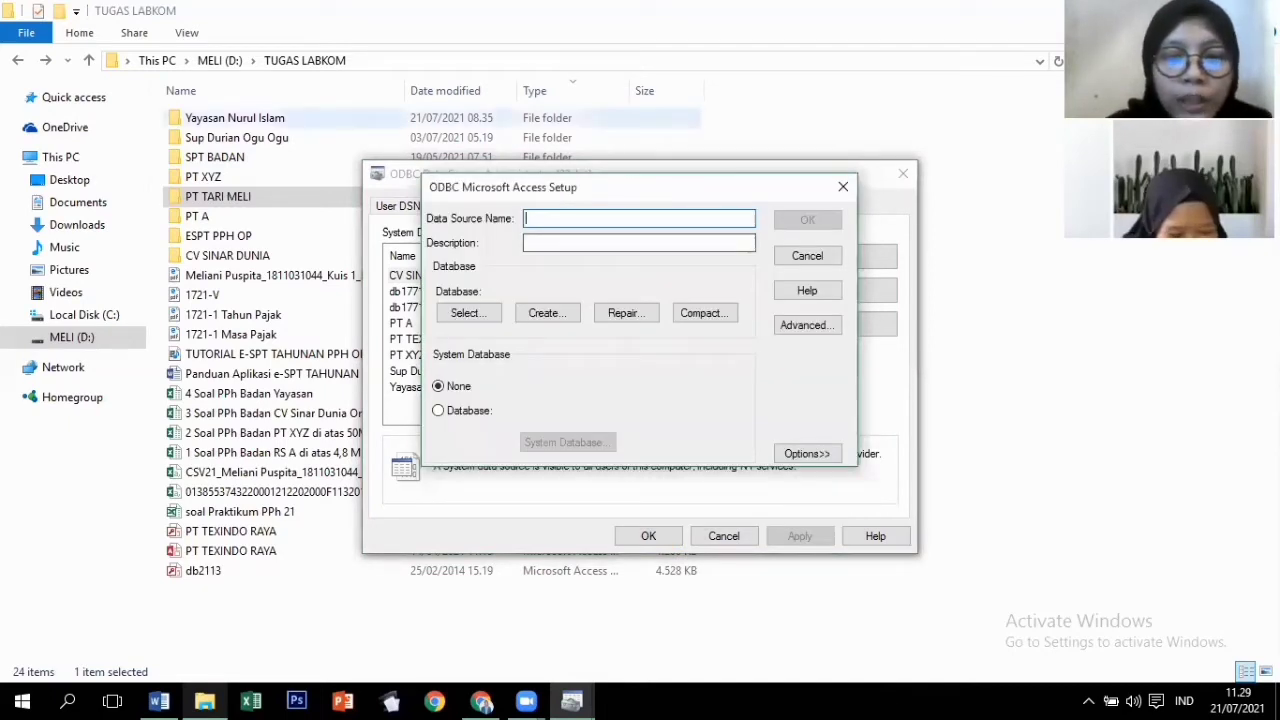
pyautogui.write('pt')
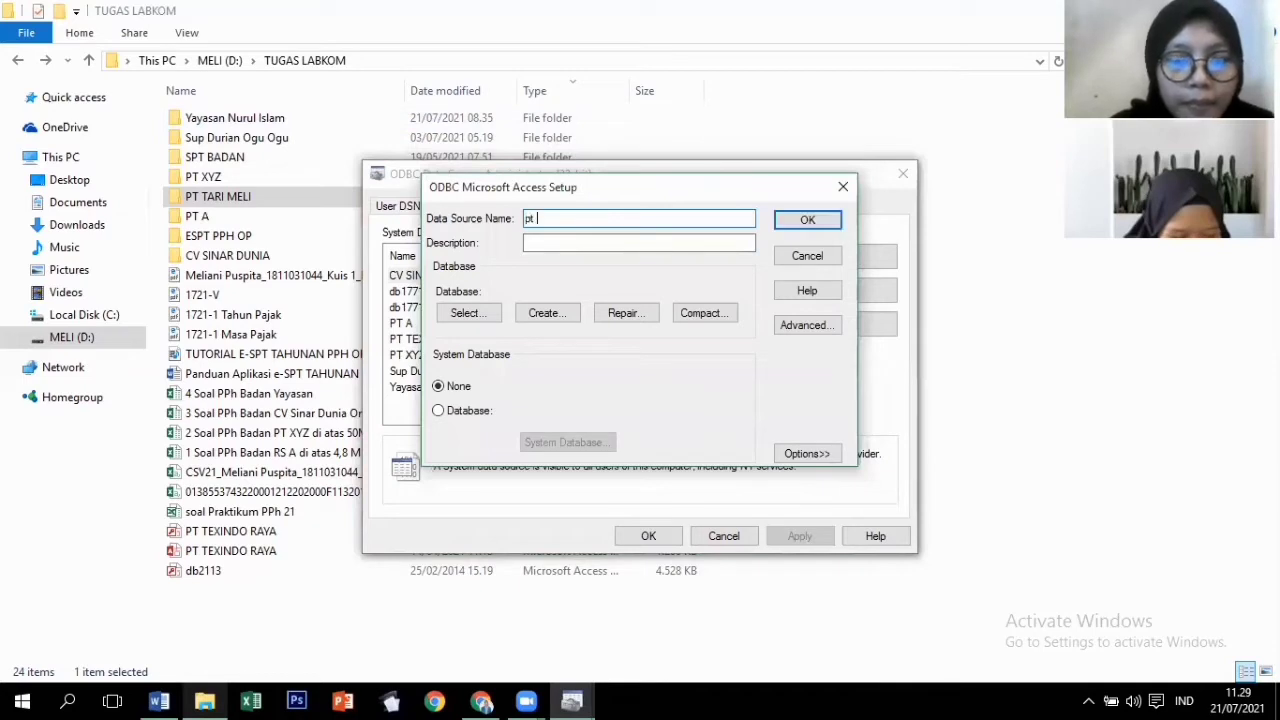
pyautogui.press('BackSpace')
pyautogui.press('BackSpace')
pyautogui.press('BackSpace')
pyautogui.write('PT')
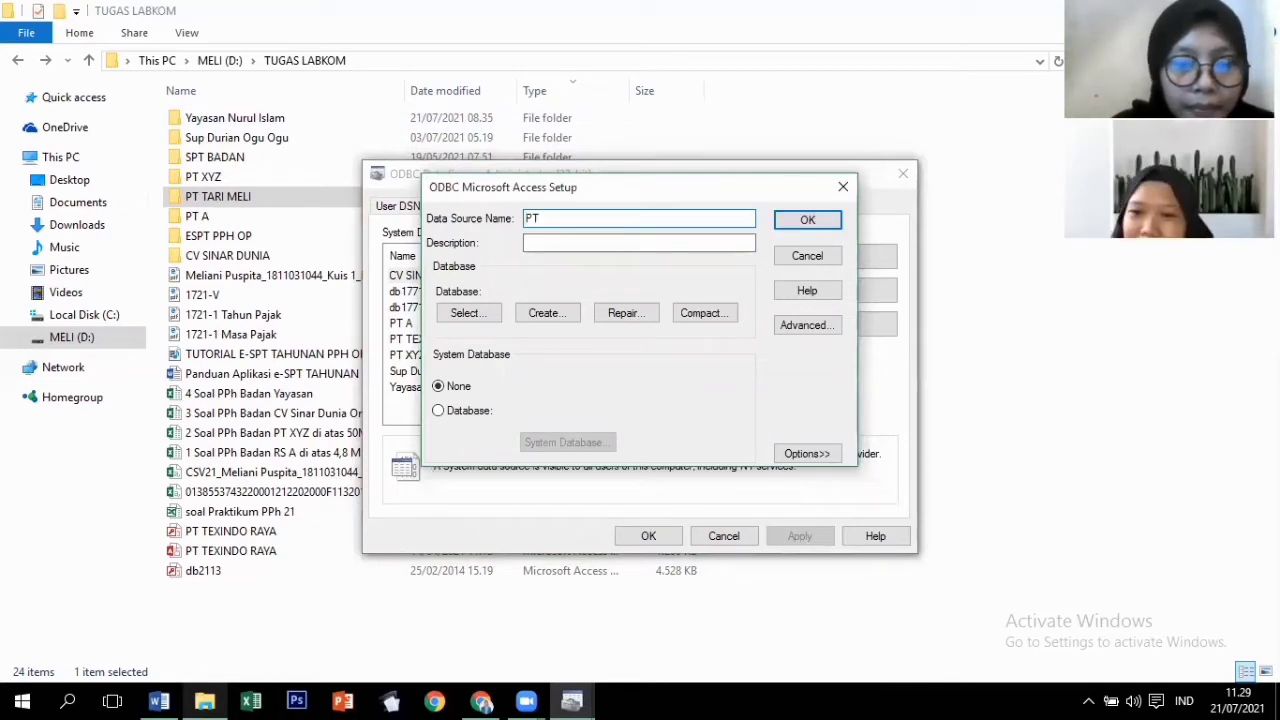
pyautogui.write(' TARI MELI')
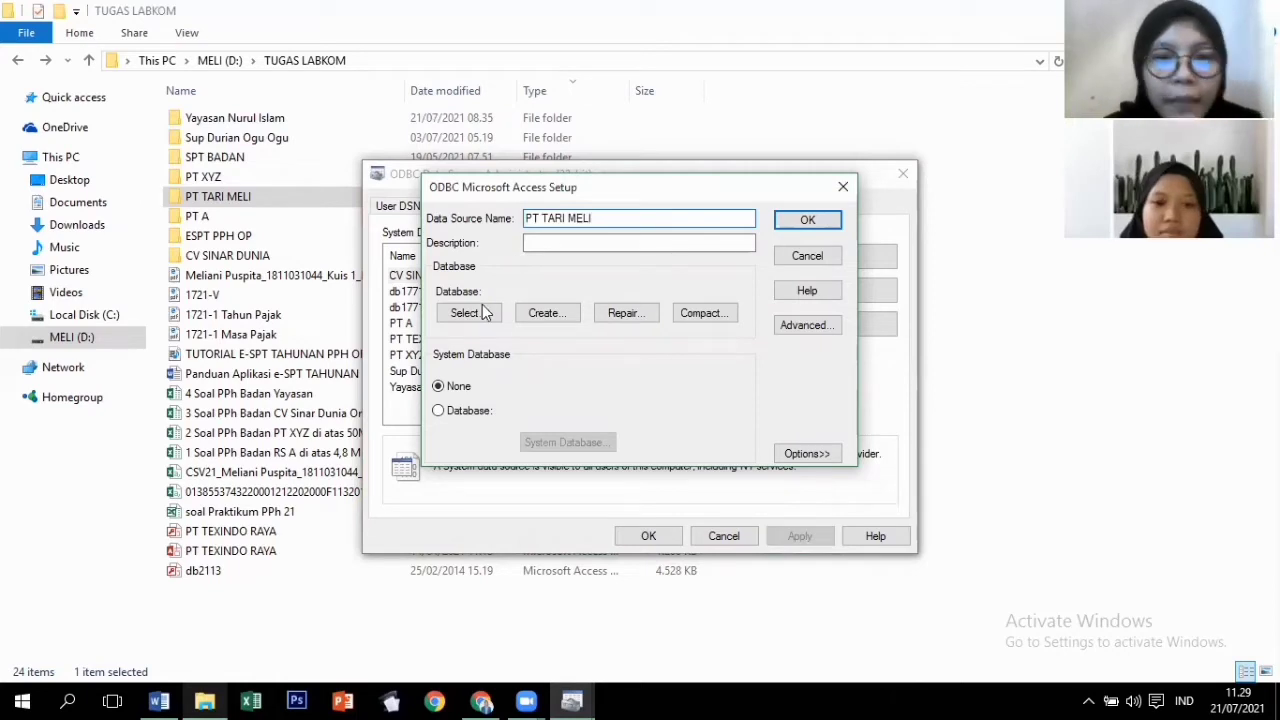
# Select db17712010.mdb in D:\TUGAS LABKOM\PT TARI MELI as the data source's database.
pyautogui.click(484, 313)
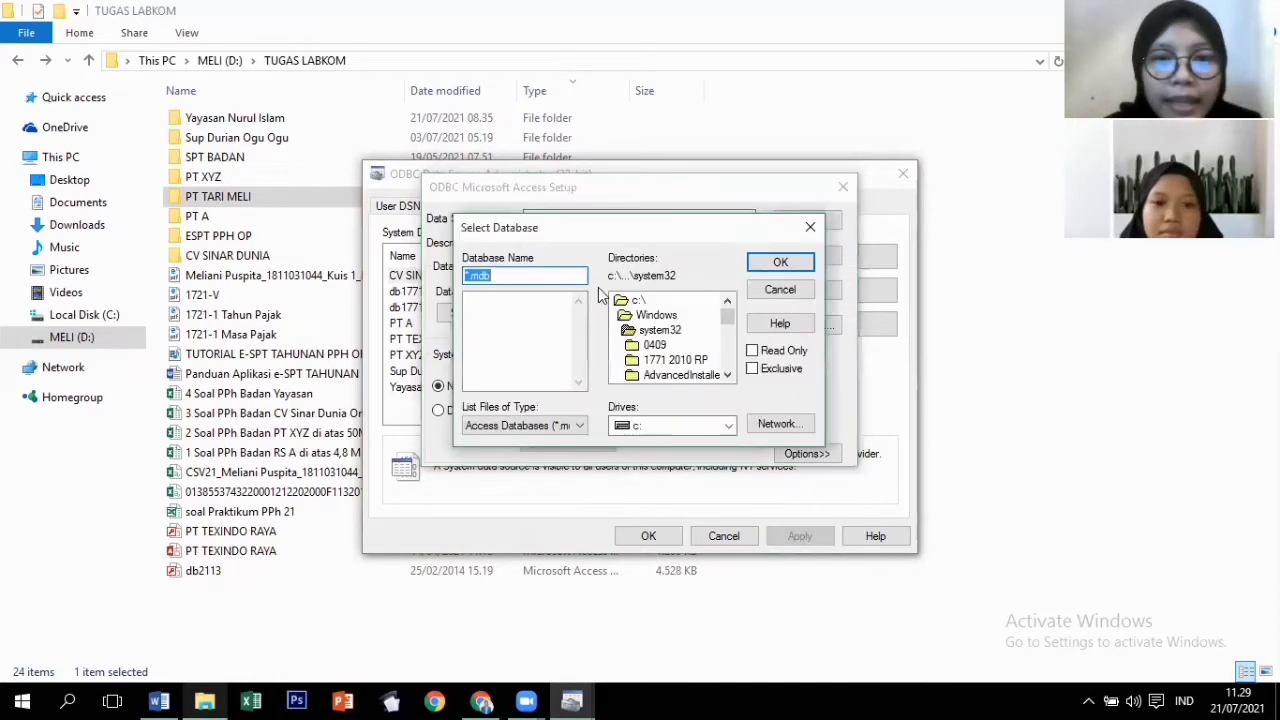
pyautogui.click(716, 424)
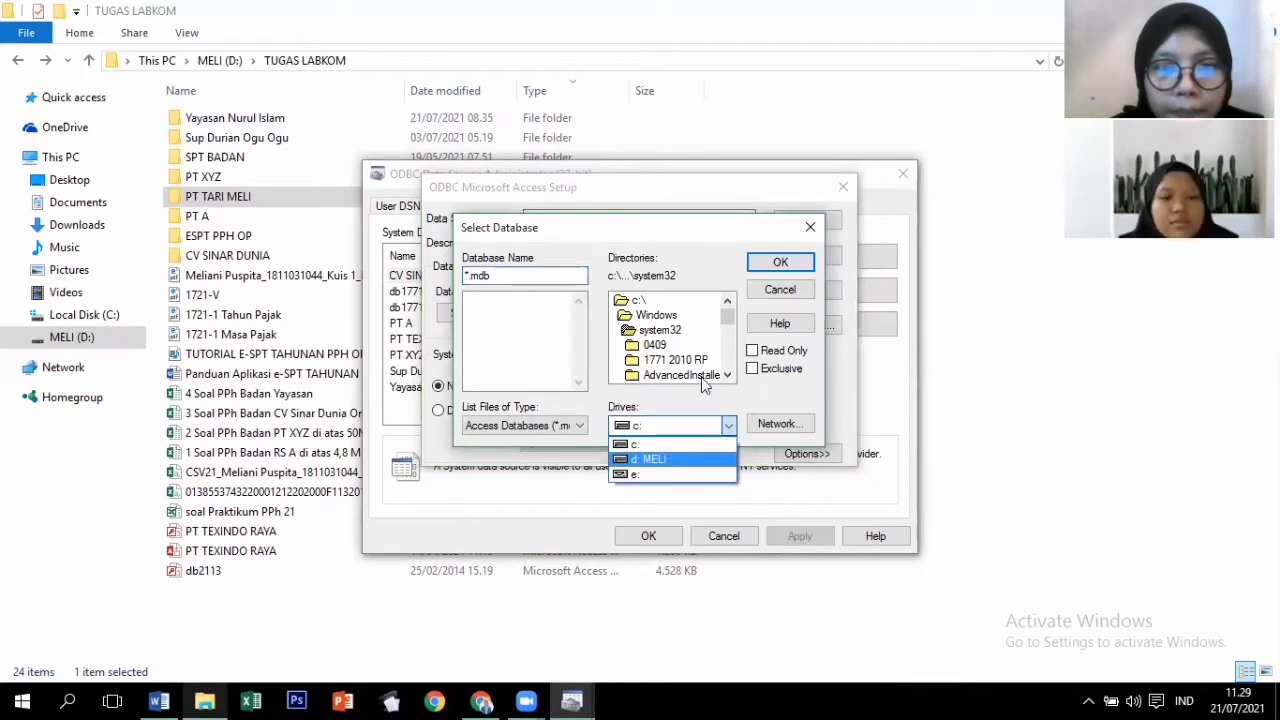
pyautogui.click(670, 459)
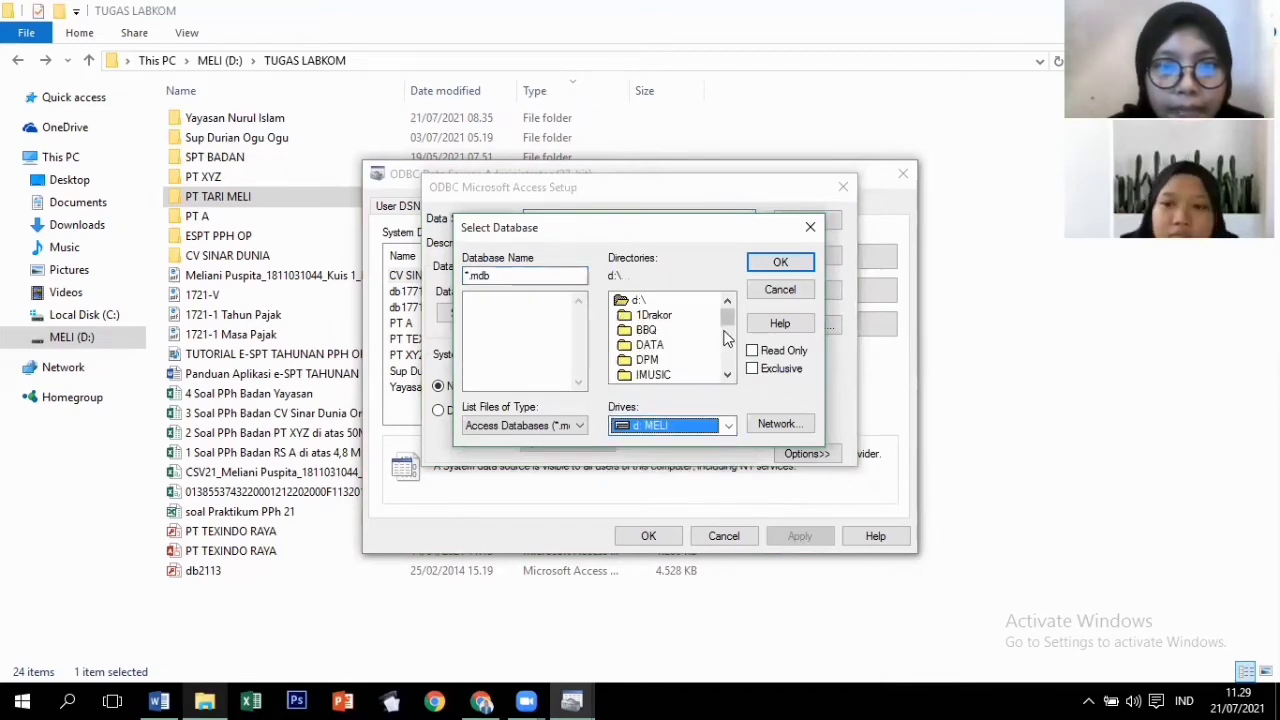
pyautogui.scroll(-1, 727, 338)
pyautogui.scroll(-1, 700, 357)
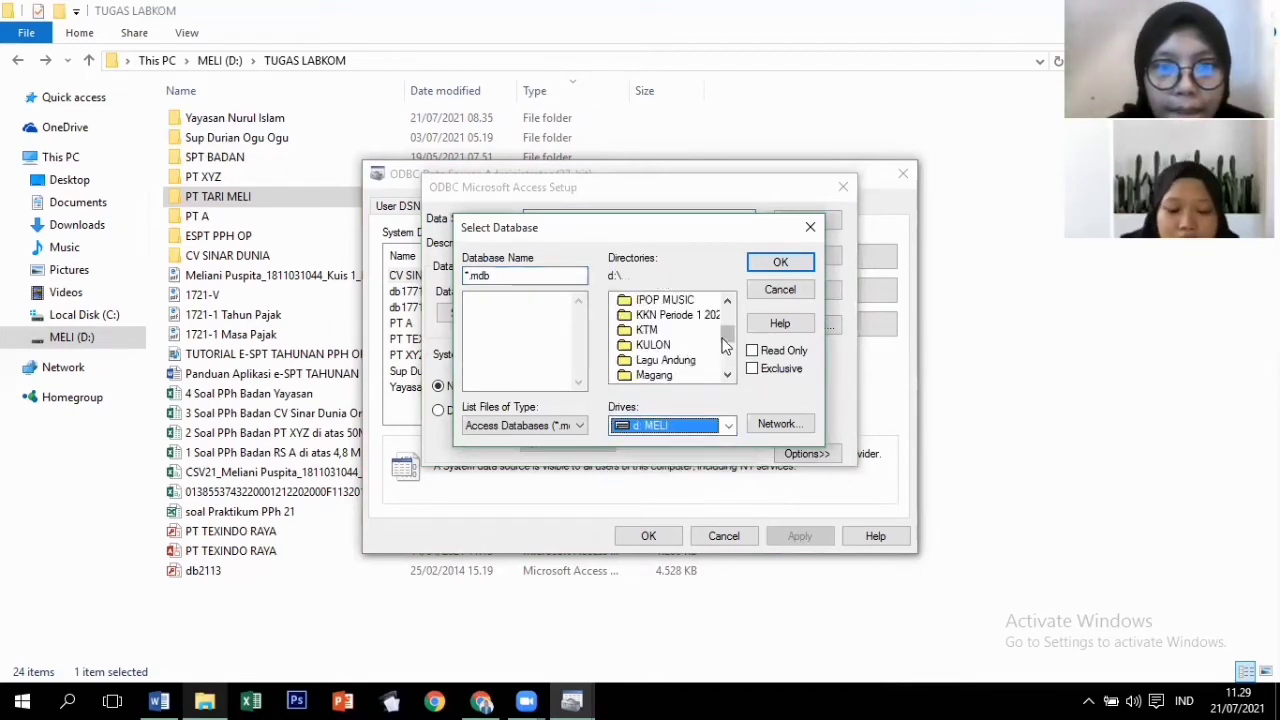
pyautogui.scroll(-2, 722, 355)
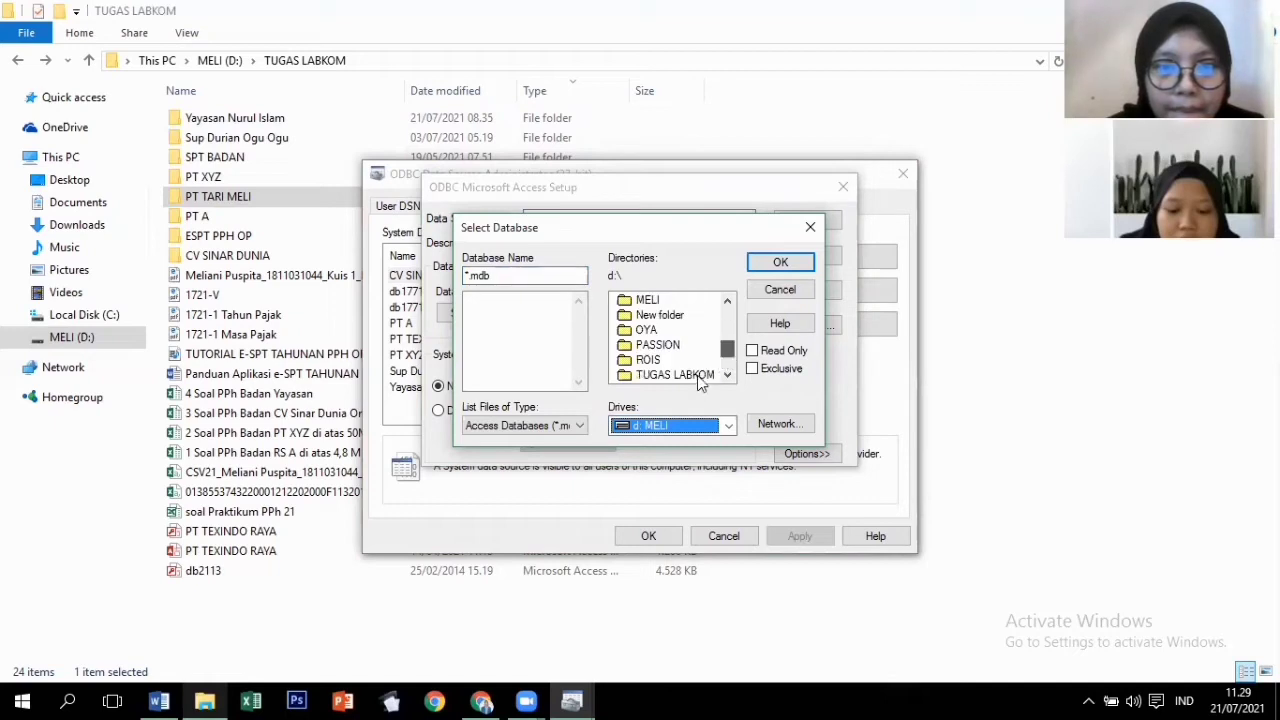
pyautogui.doubleClick(700, 375)
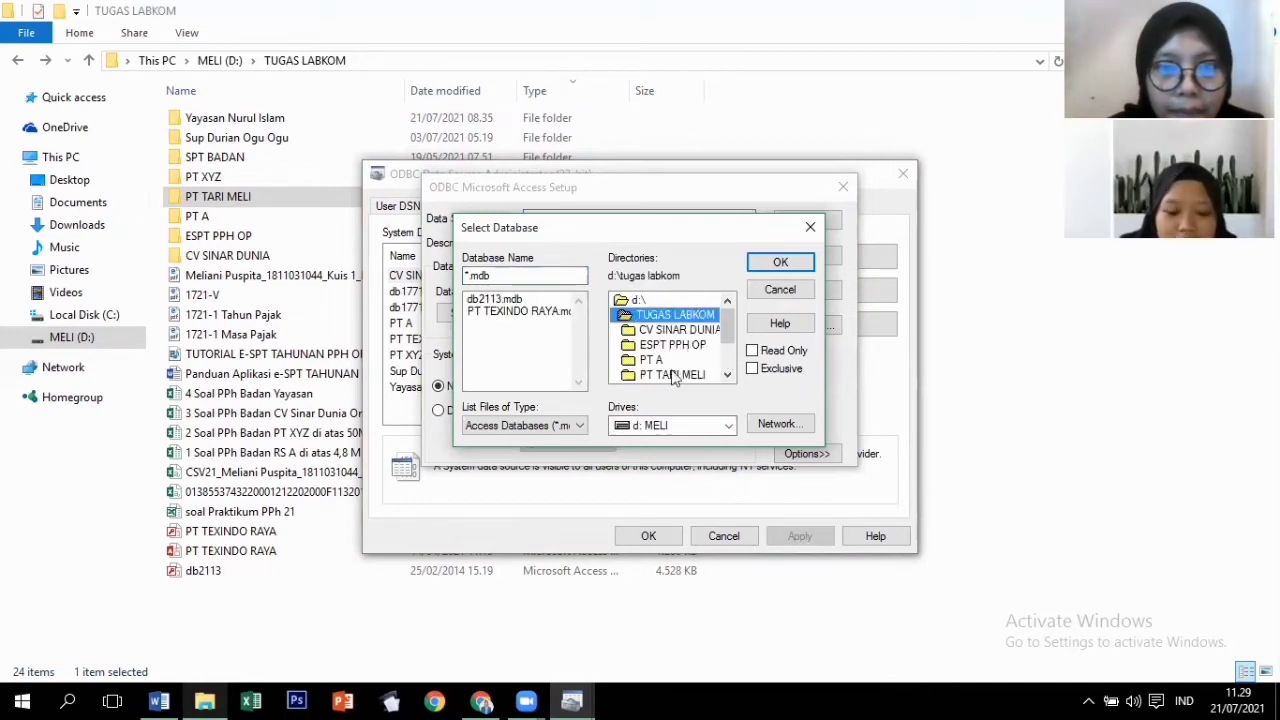
pyautogui.doubleClick(673, 375)
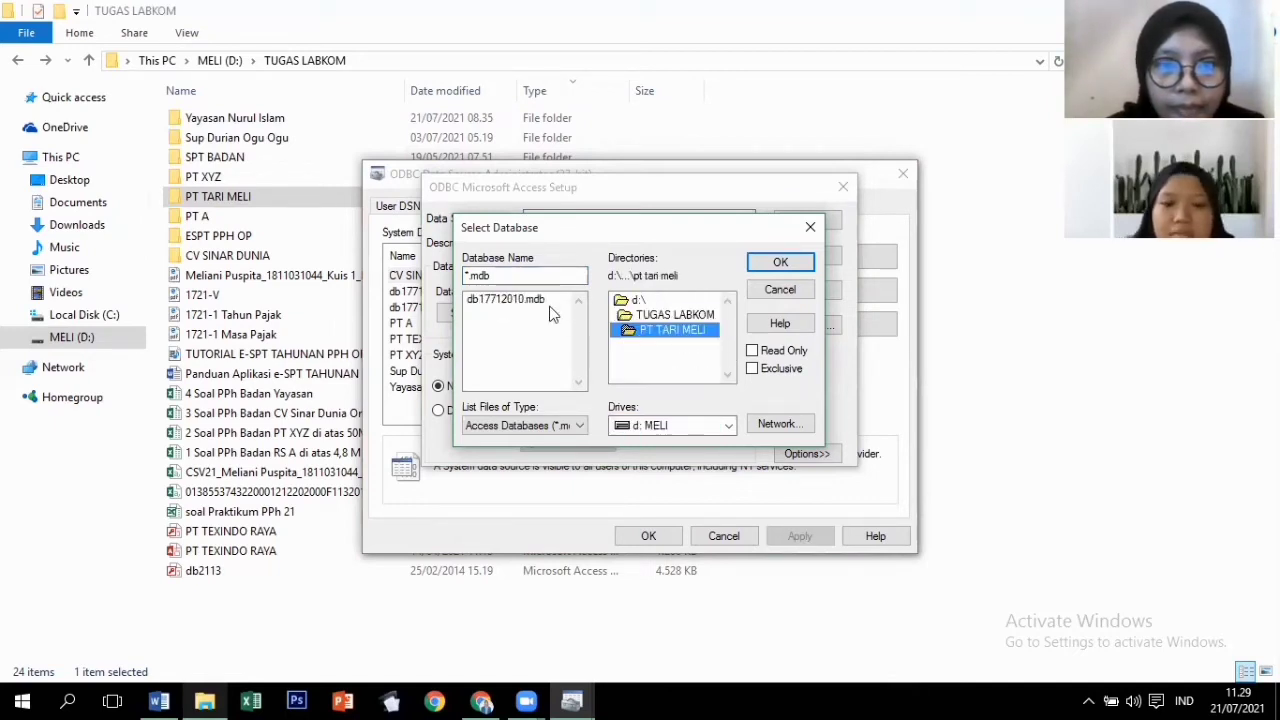
pyautogui.click(550, 313)
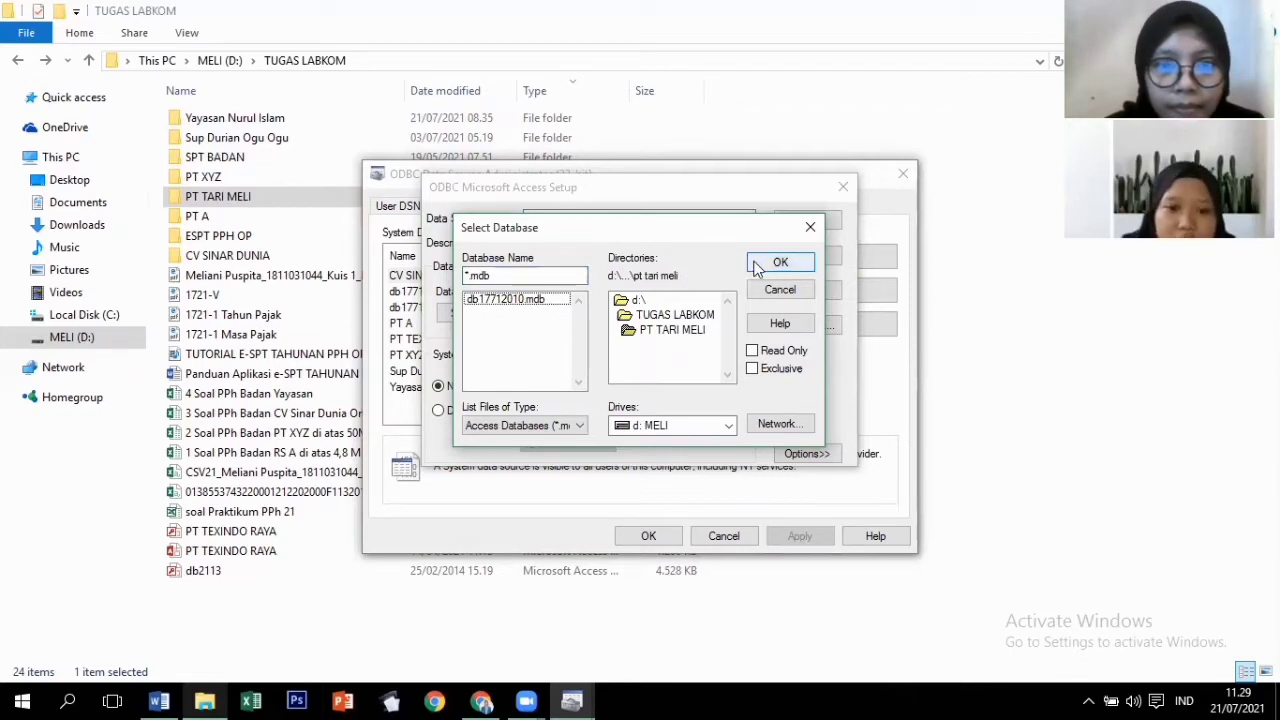
pyautogui.click(756, 268)
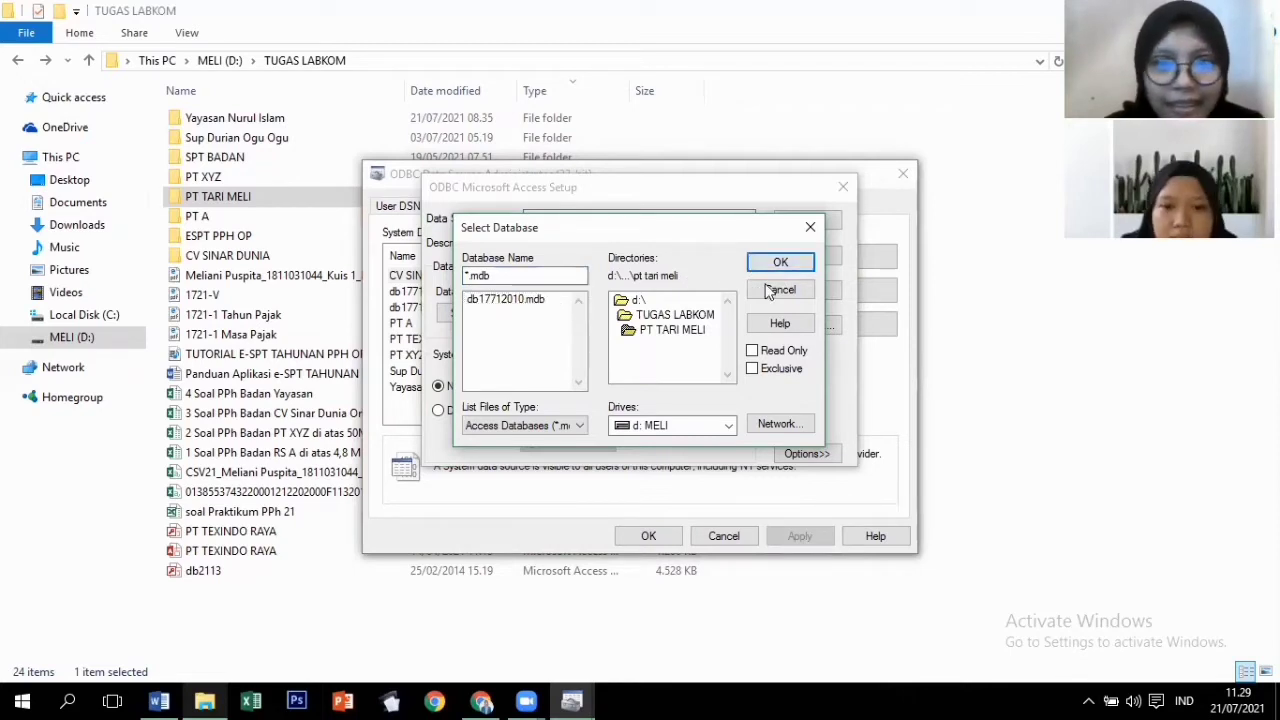
pyautogui.click(530, 299)
# Confirm the database, save the PT TARI MELI data source and close the administrator.
pyautogui.click(810, 260)
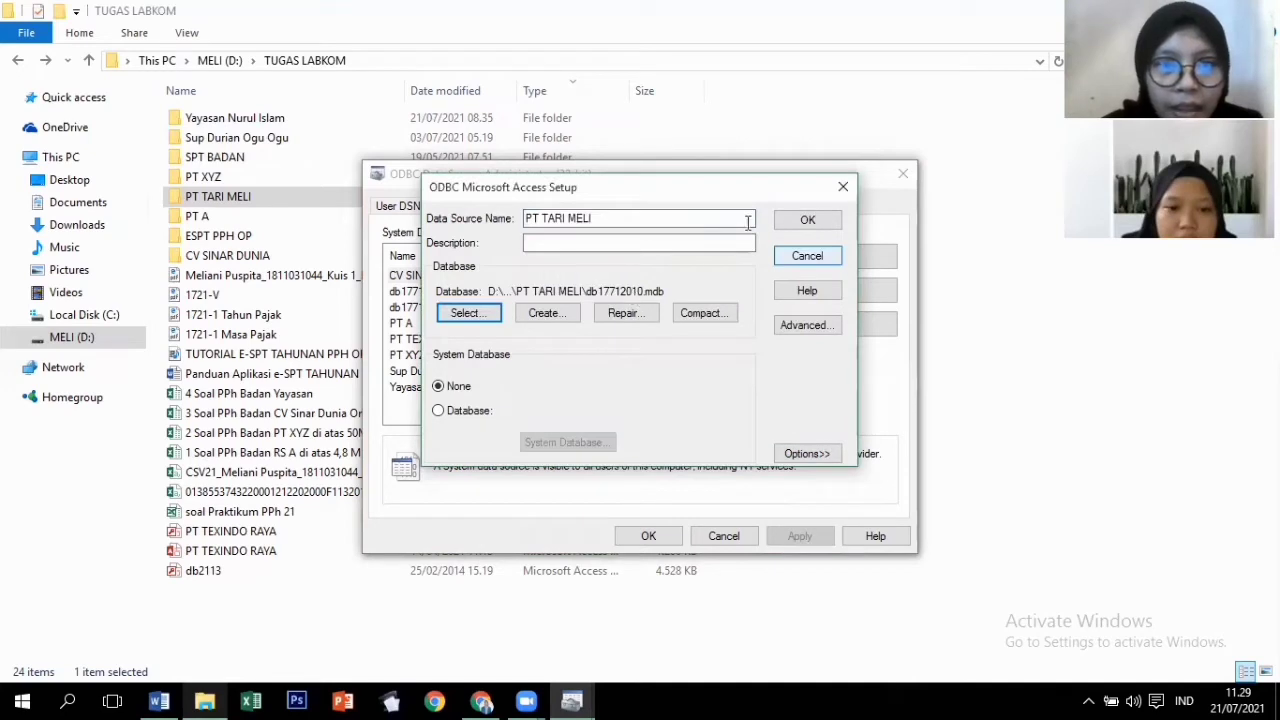
pyautogui.click(815, 223)
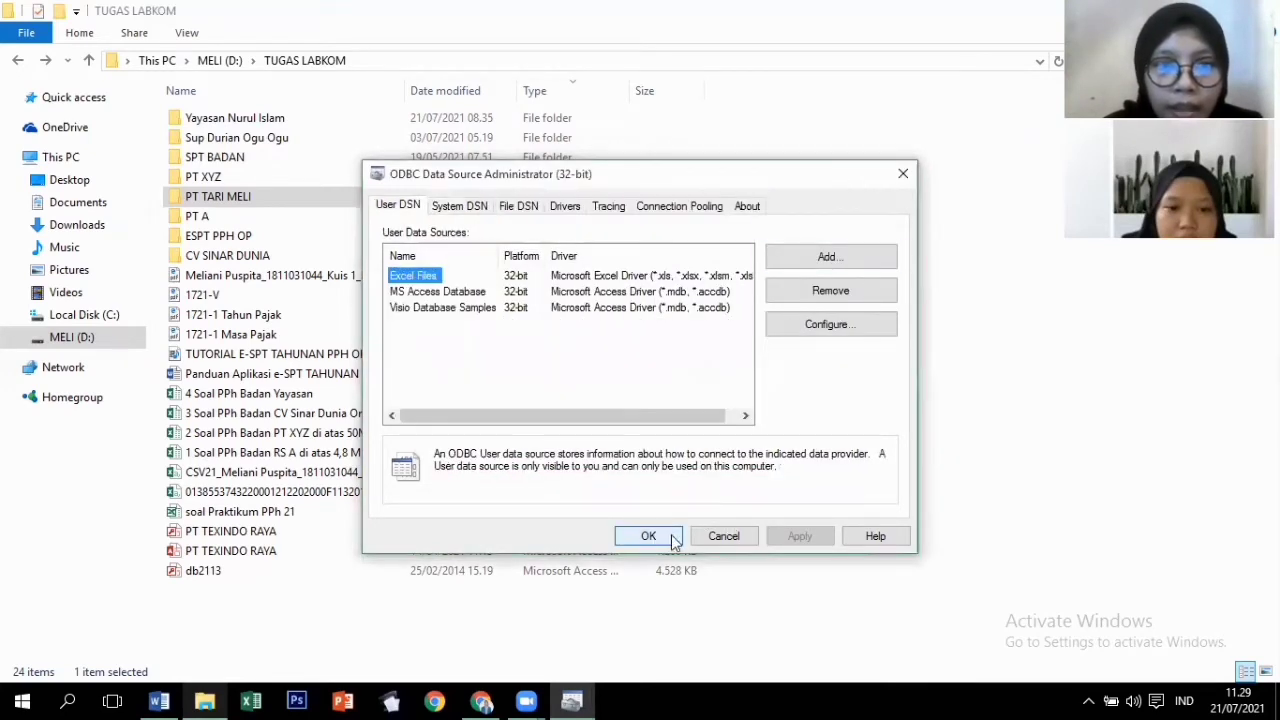
pyautogui.click(648, 536)
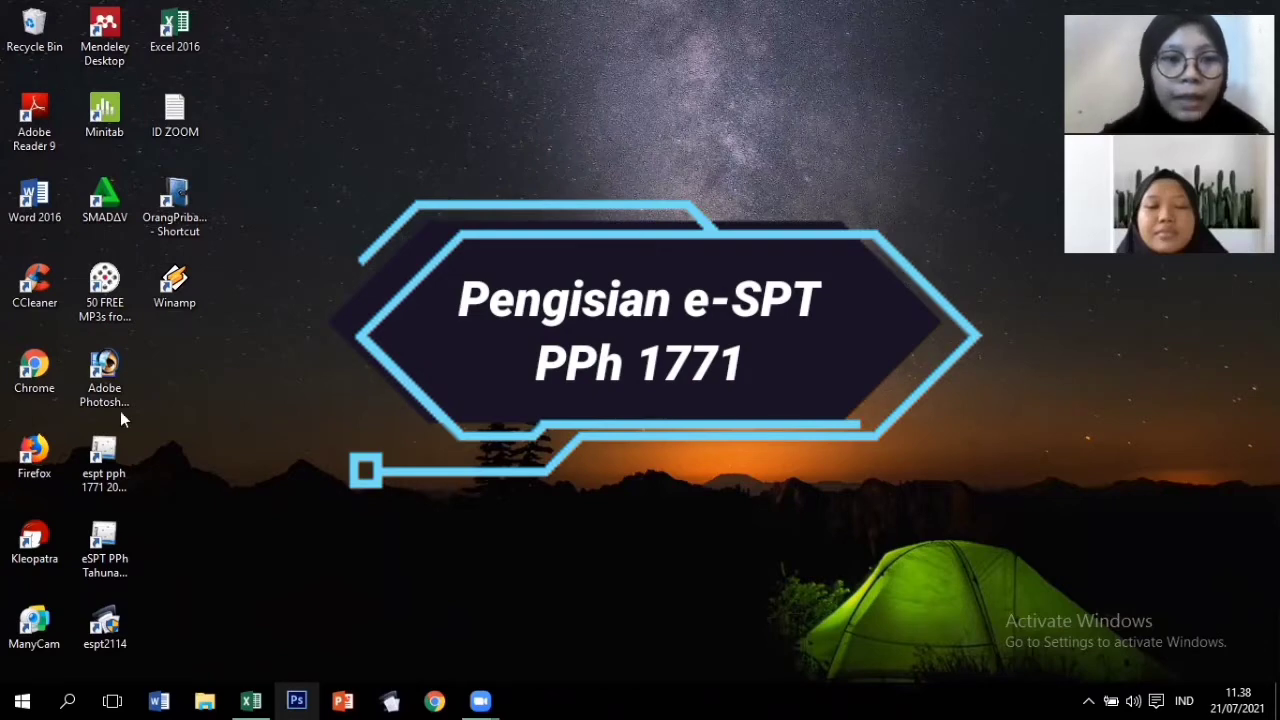
# Launch e-SPT PPh 1771, connect to the PT TARI MELI data source and log in with the company's NPWP.
pyautogui.doubleClick(104, 455)
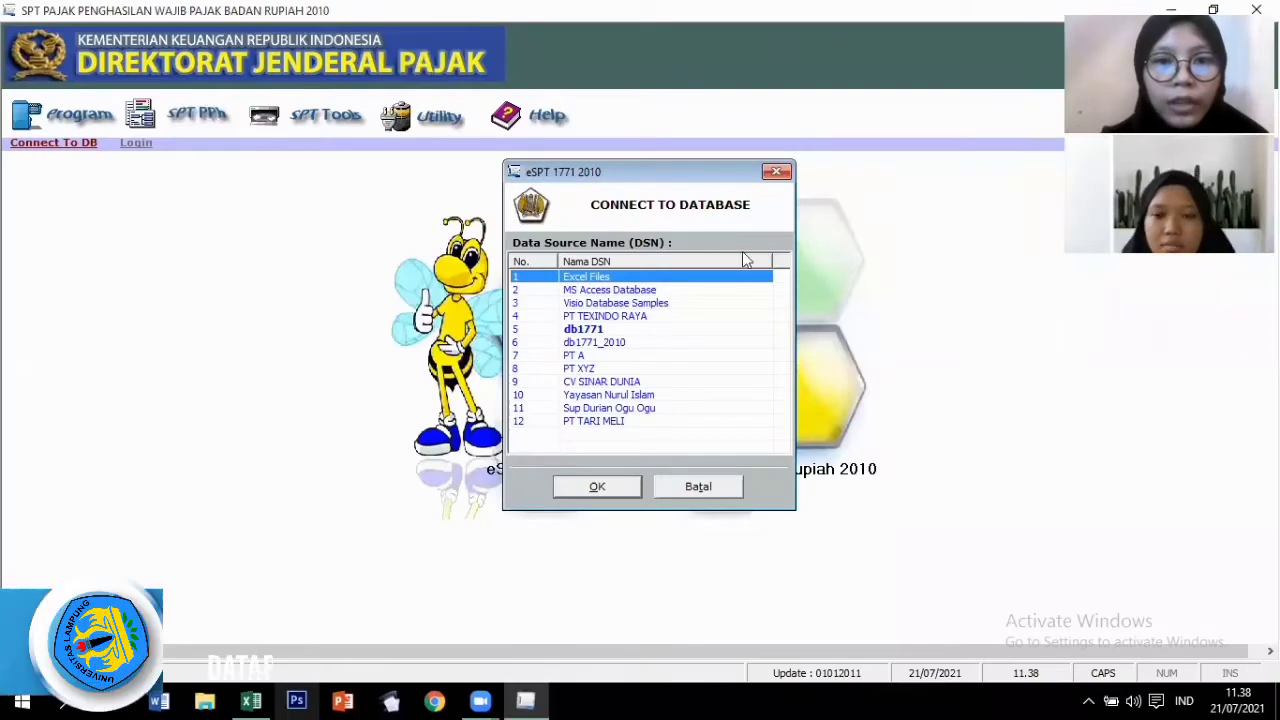
pyautogui.click(609, 422)
pyautogui.click(597, 487)
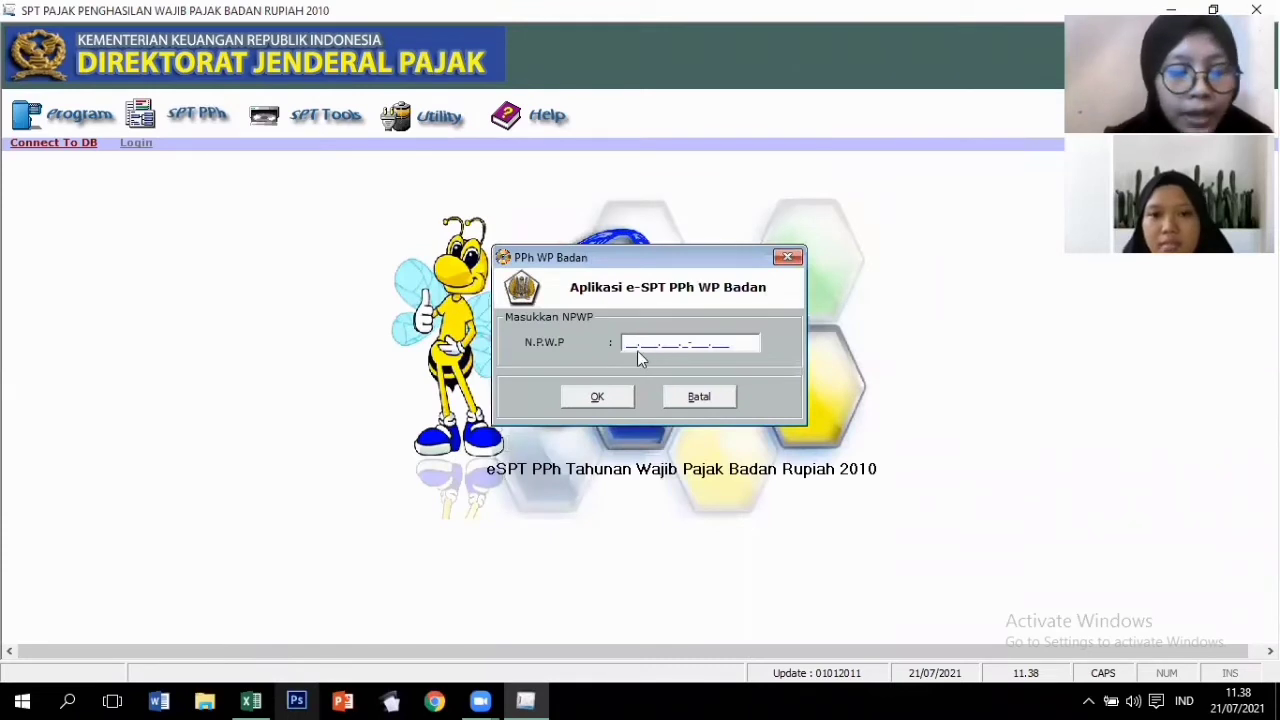
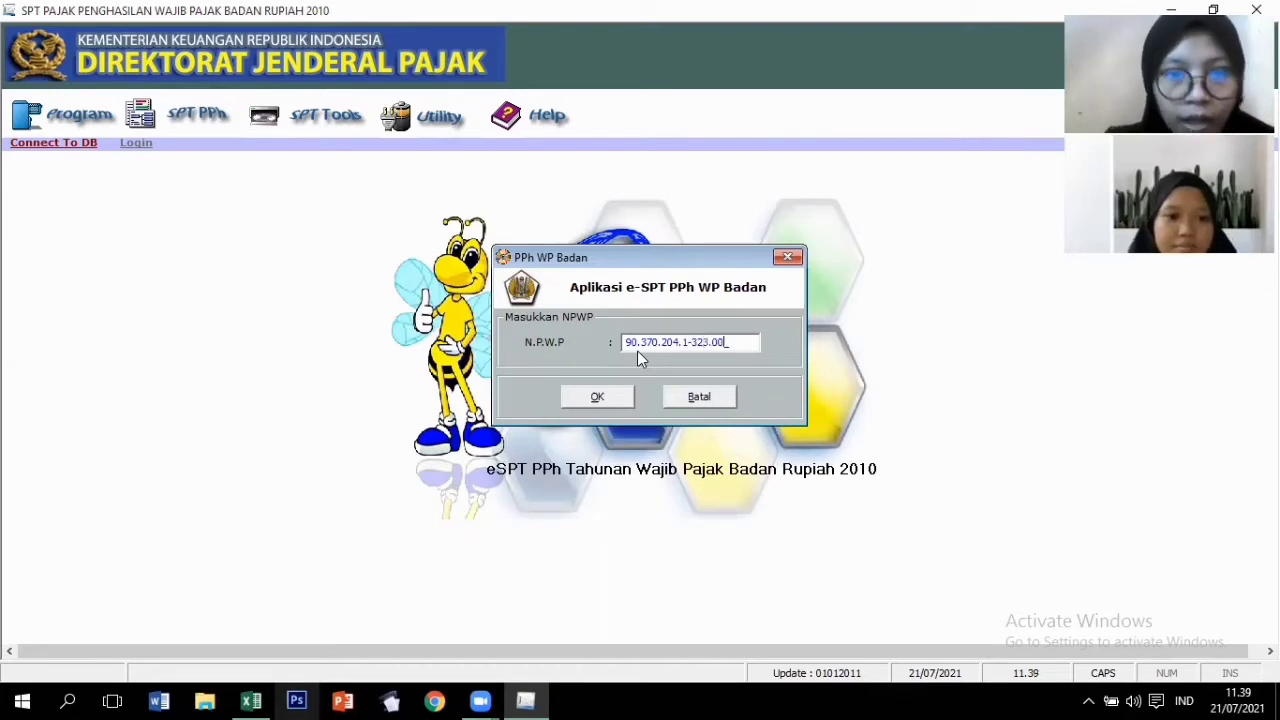
pyautogui.click(613, 397)
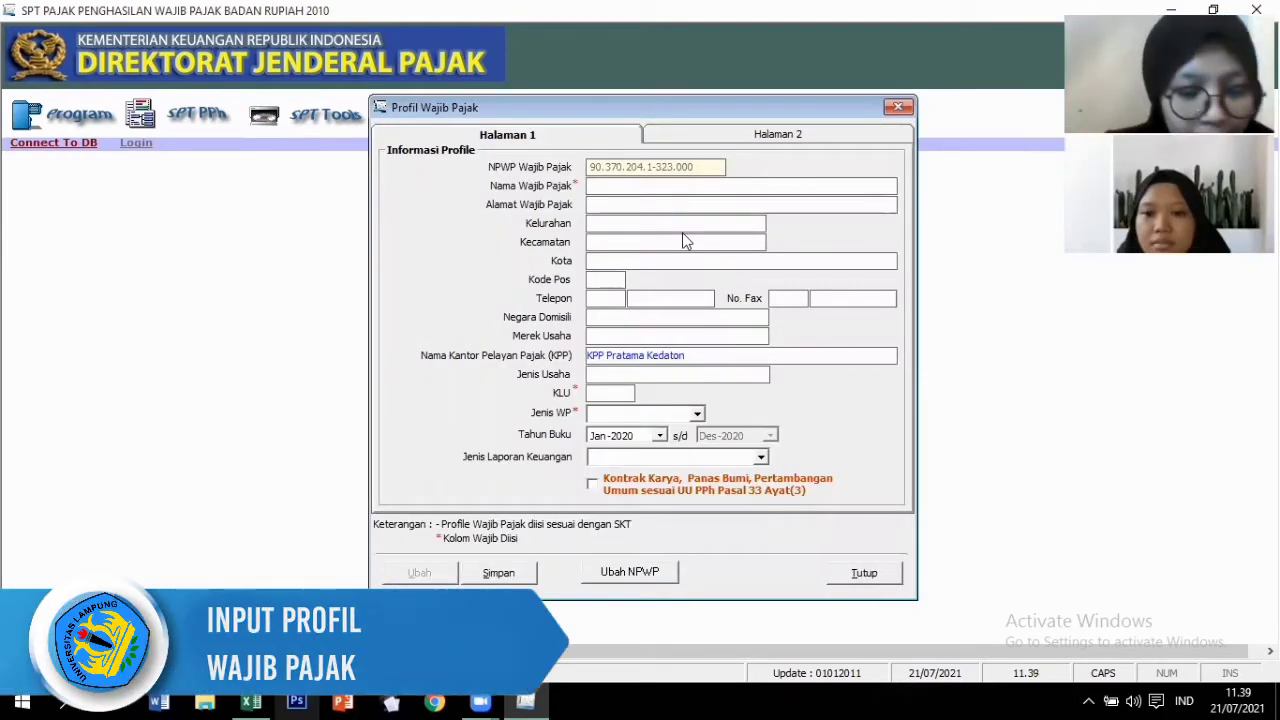
# Enter the company name 'PT TARI MELI SEJAHTERA' and the company's street address.
pyautogui.write('pt')
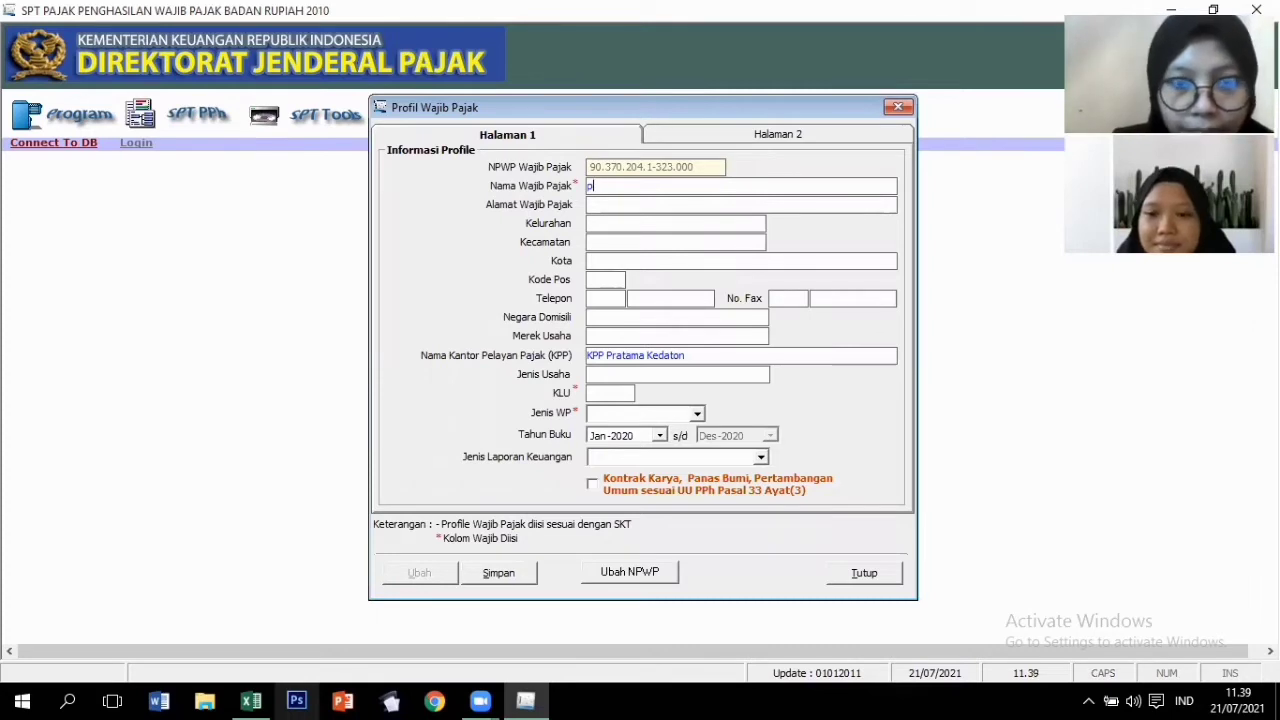
pyautogui.press('BackSpace')
pyautogui.press('capslock')
pyautogui.write('PT TAR')
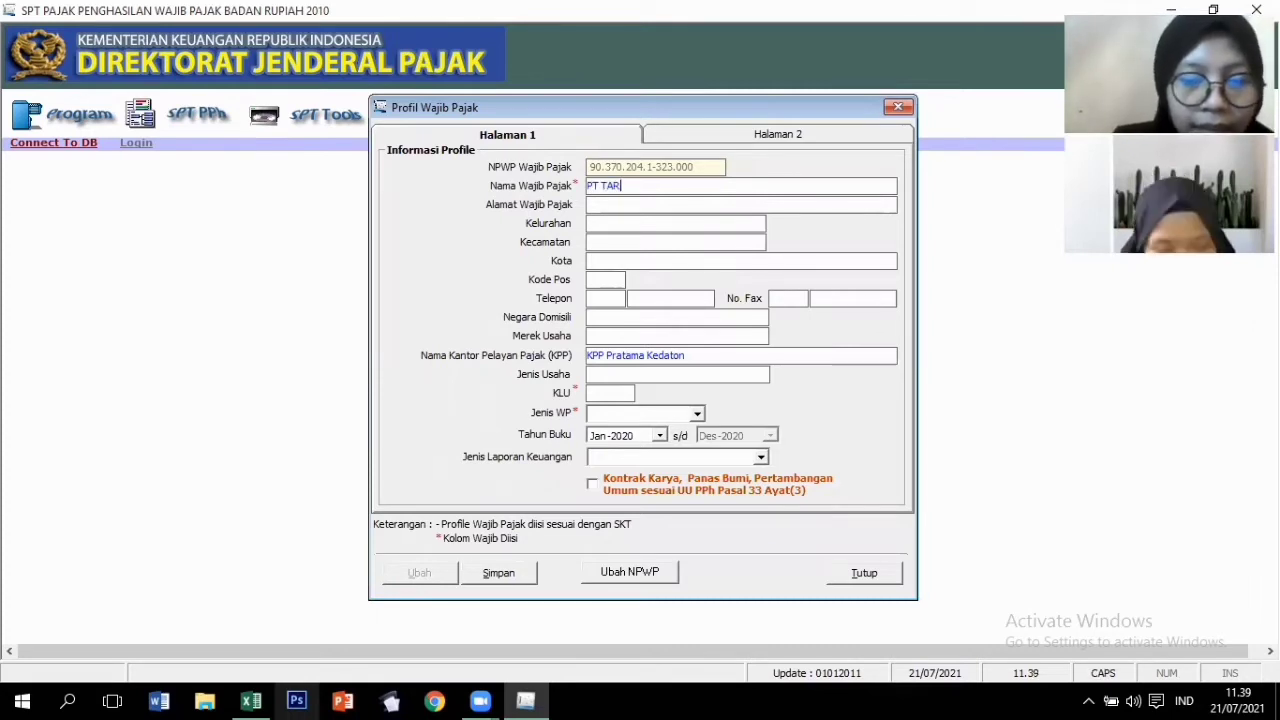
pyautogui.write('I MELI SE')
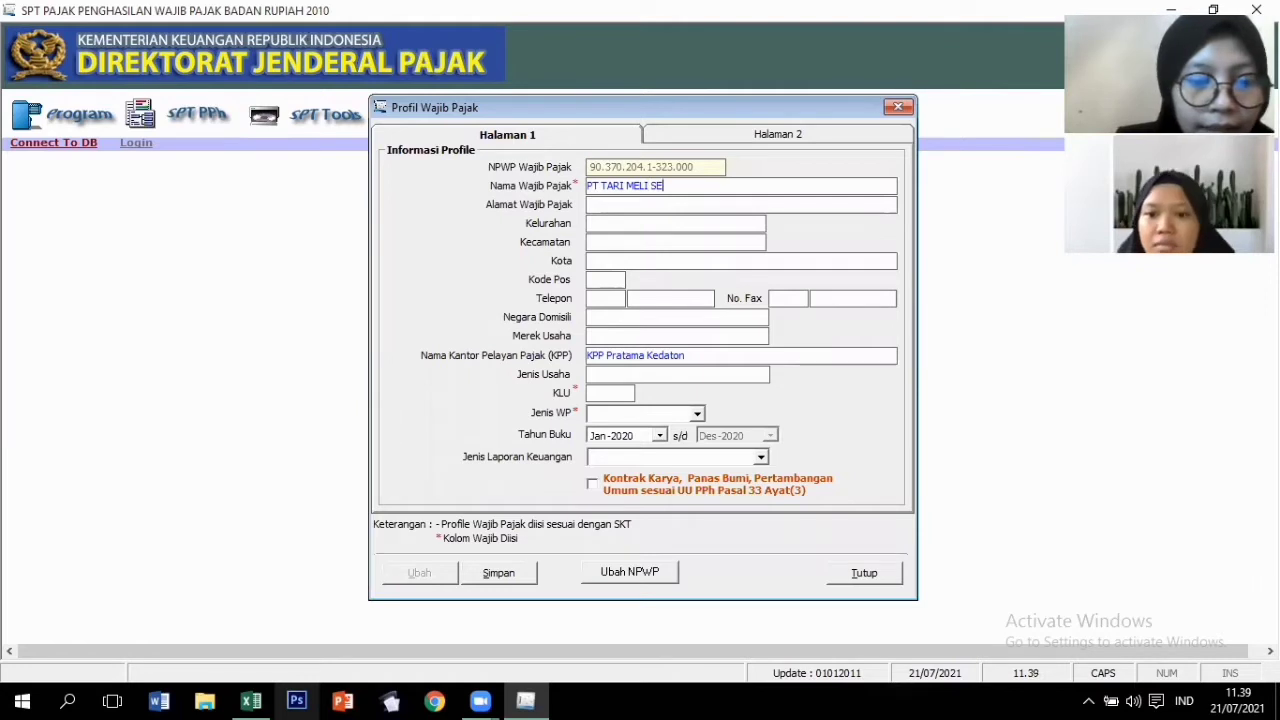
pyautogui.write('JAHTERA')
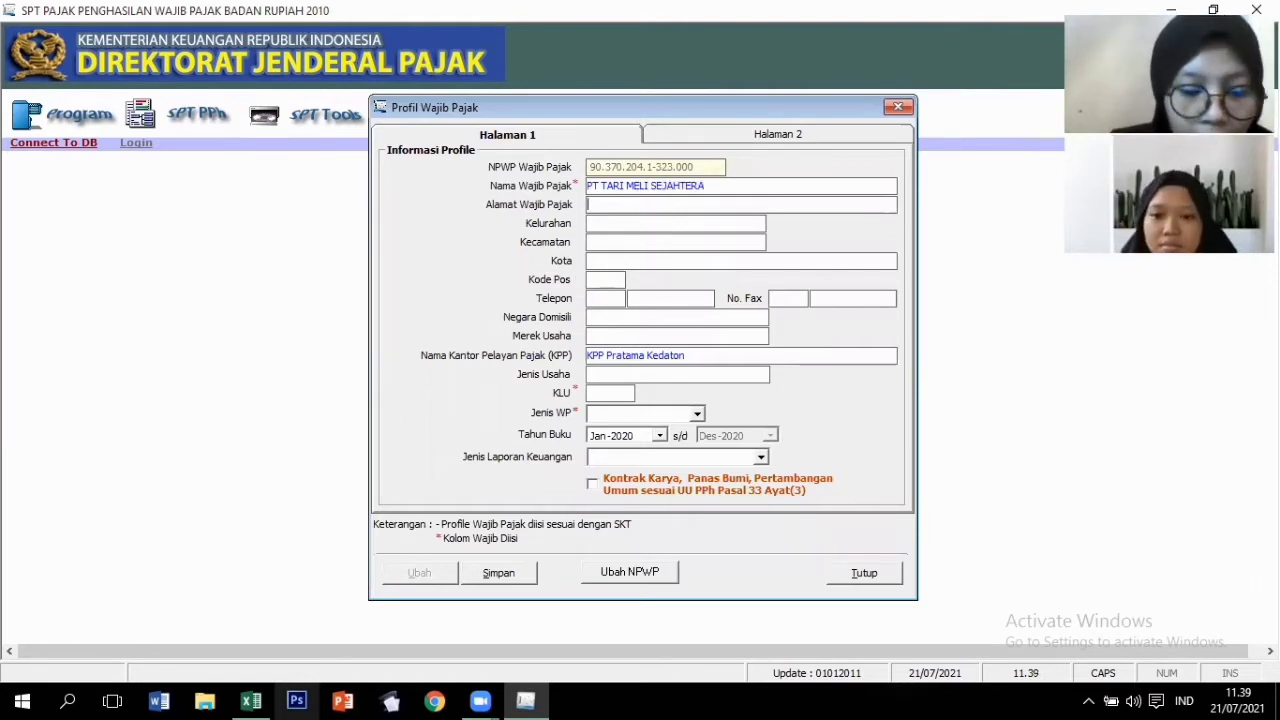
pyautogui.click(630, 201)
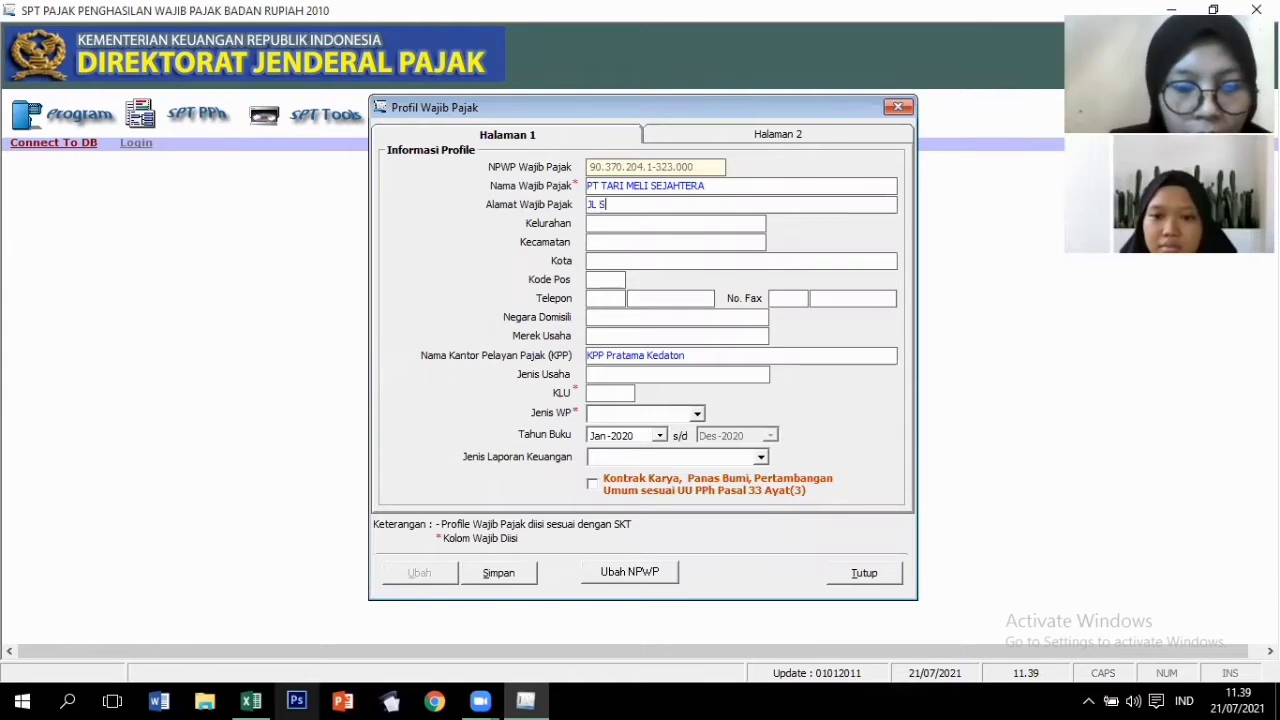
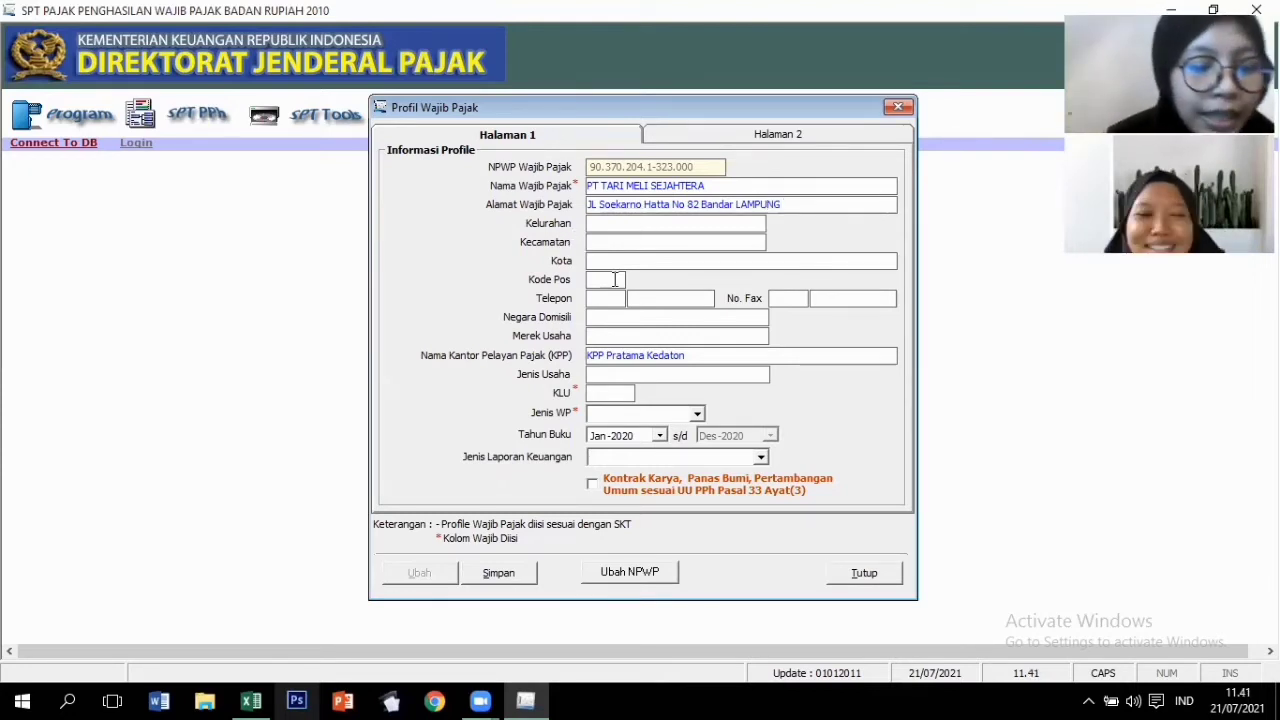
# Enter the postal code, company phone and fax numbers, and Indonesia as country of domicile.
pyautogui.click(615, 279)
pyautogui.write('35')
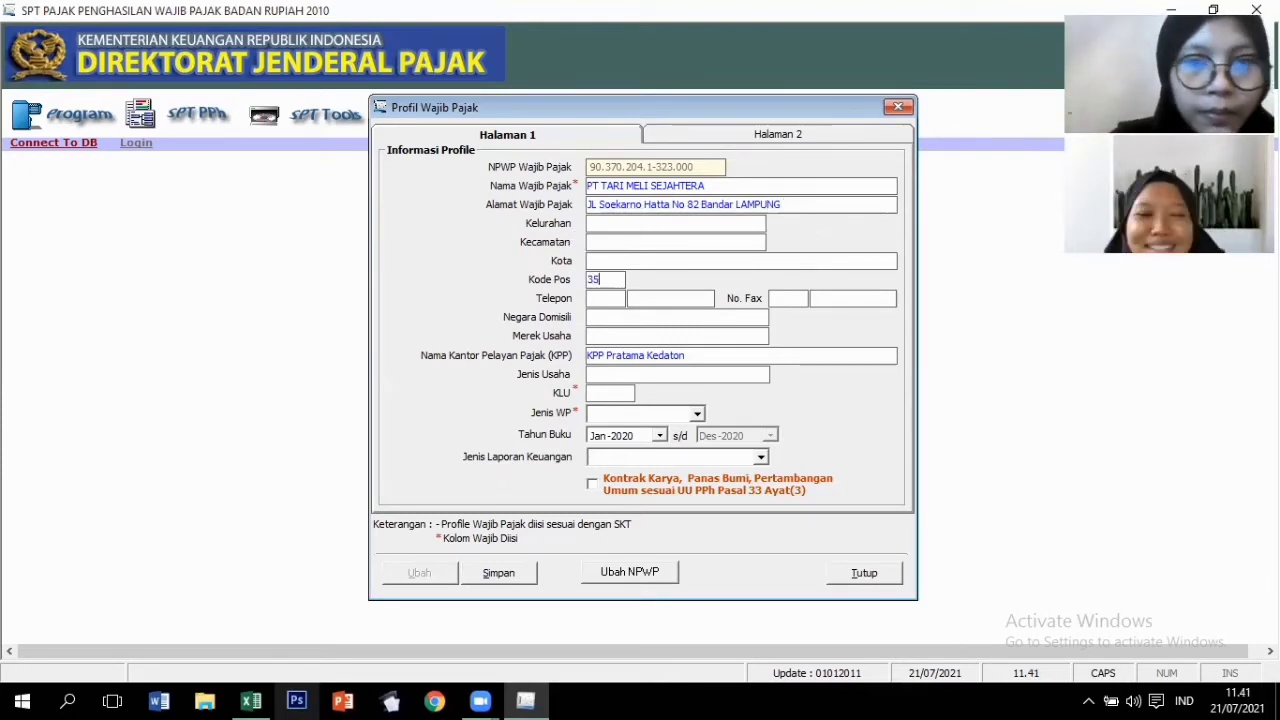
pyautogui.write('111')
pyautogui.click(601, 298)
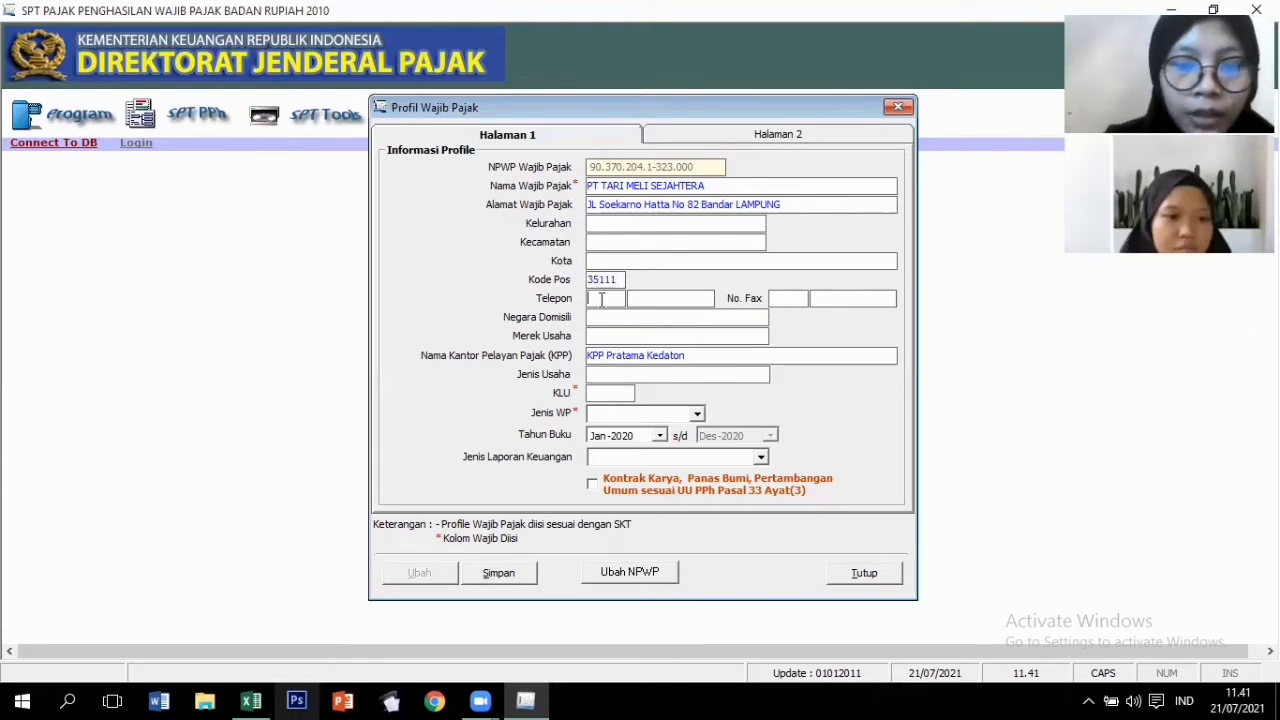
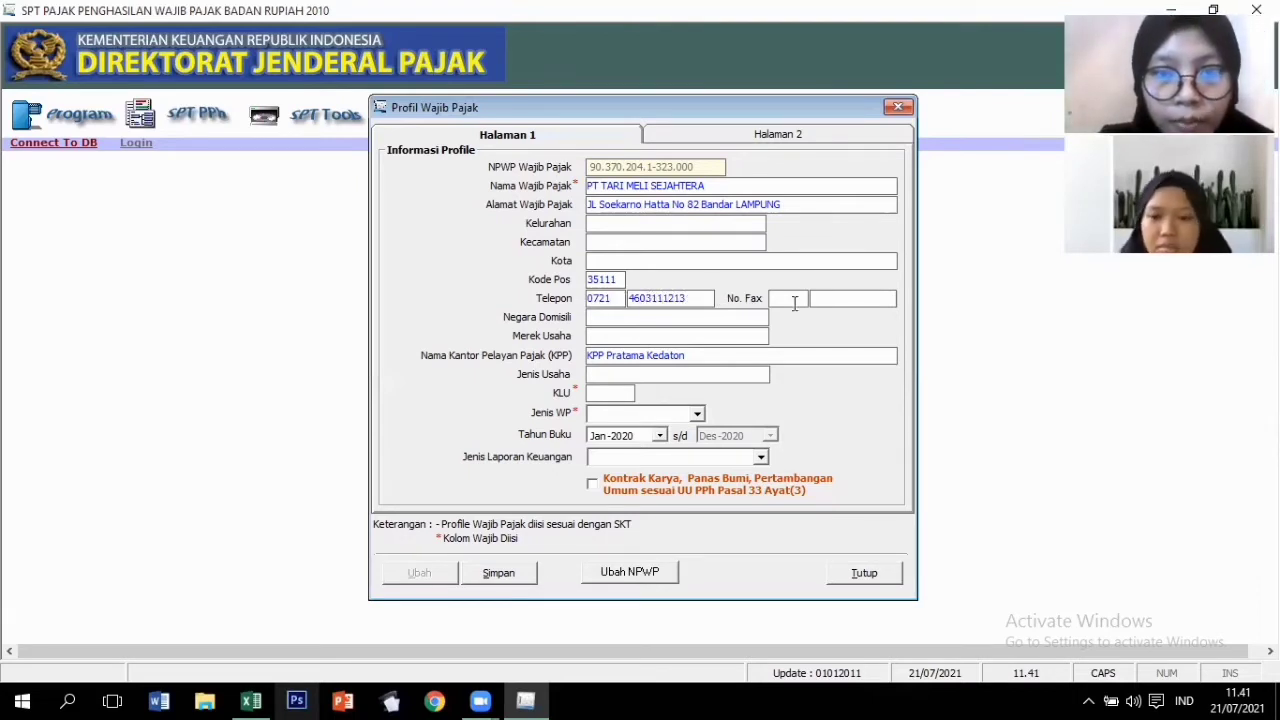
pyautogui.click(794, 303)
pyautogui.write('0721')
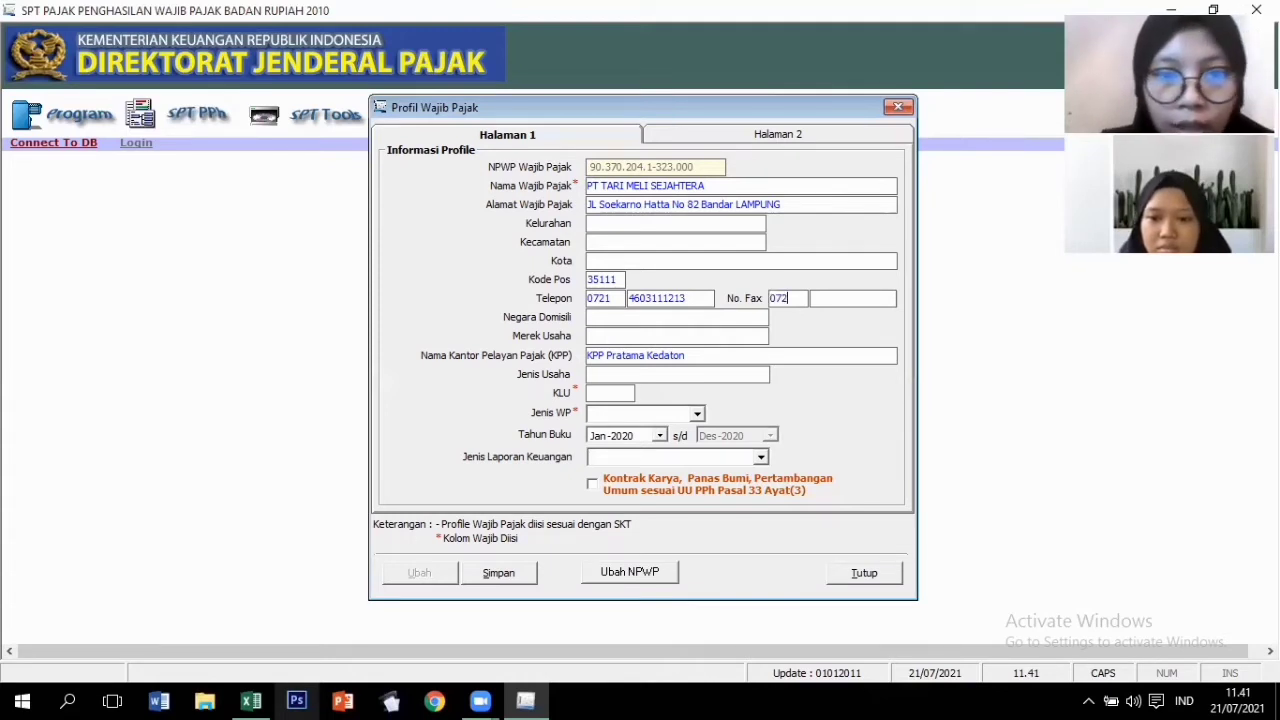
pyautogui.click(836, 303)
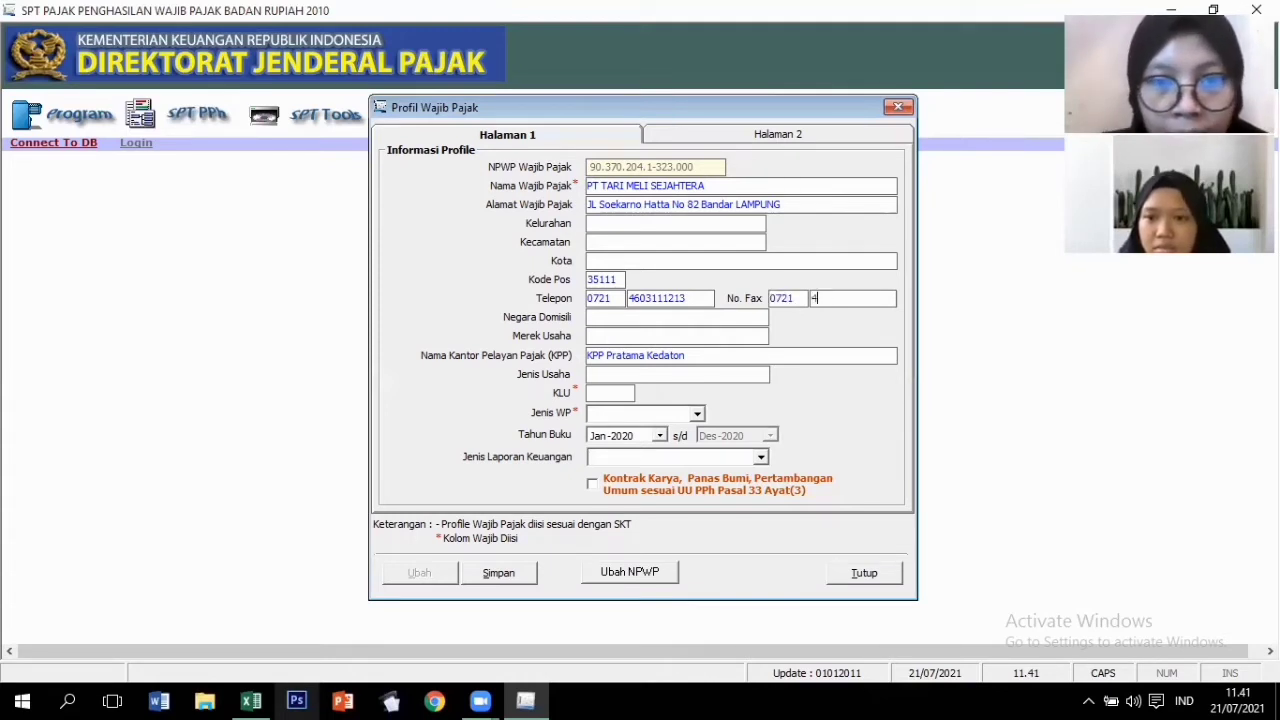
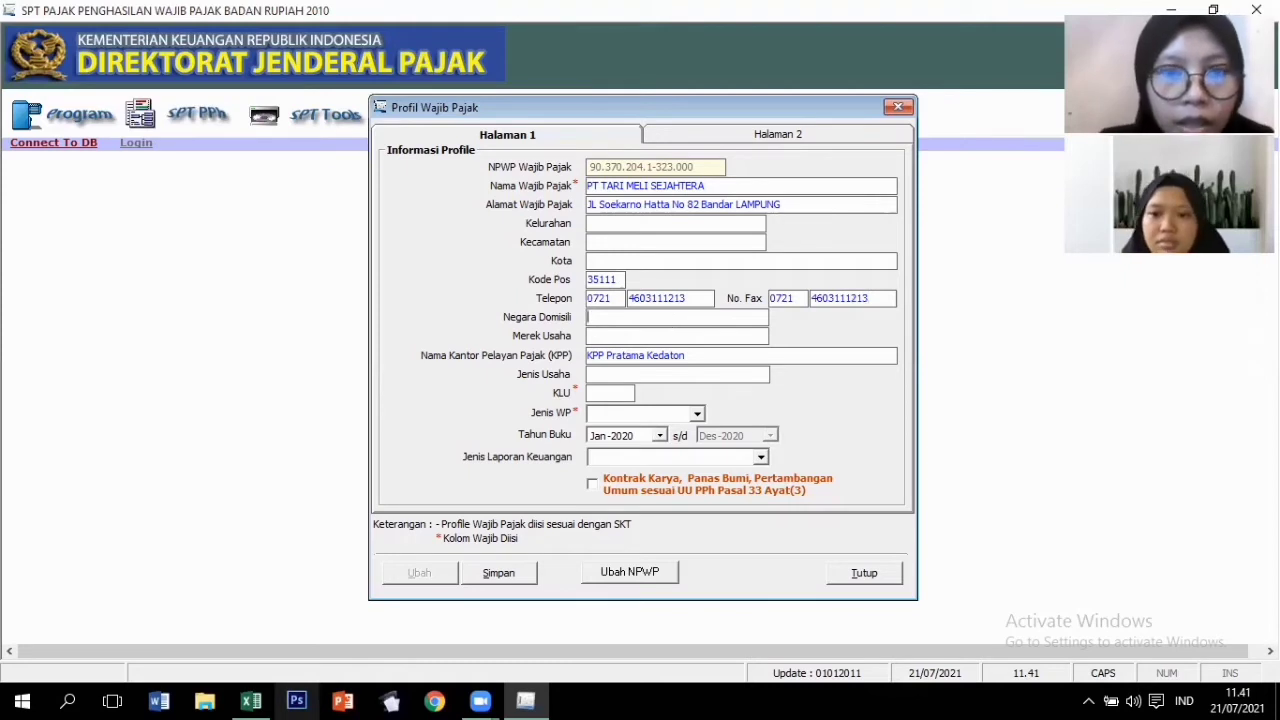
pyautogui.write('i')
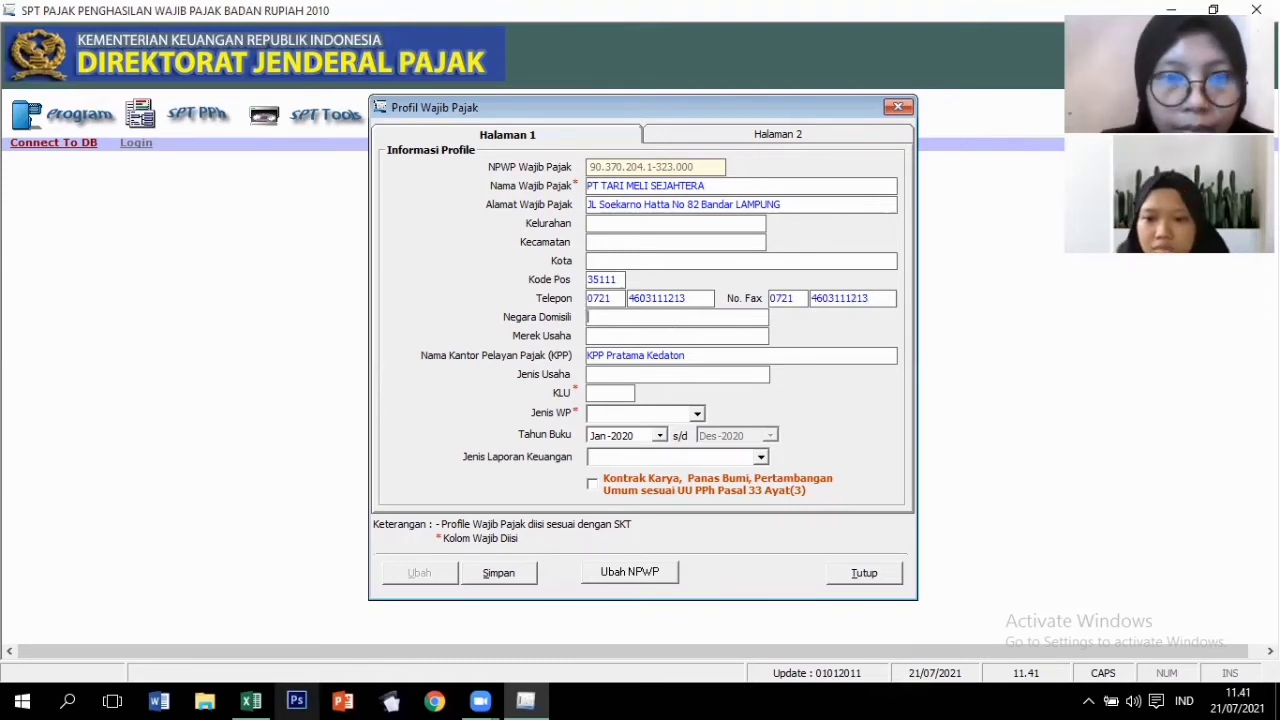
pyautogui.write('ndo')
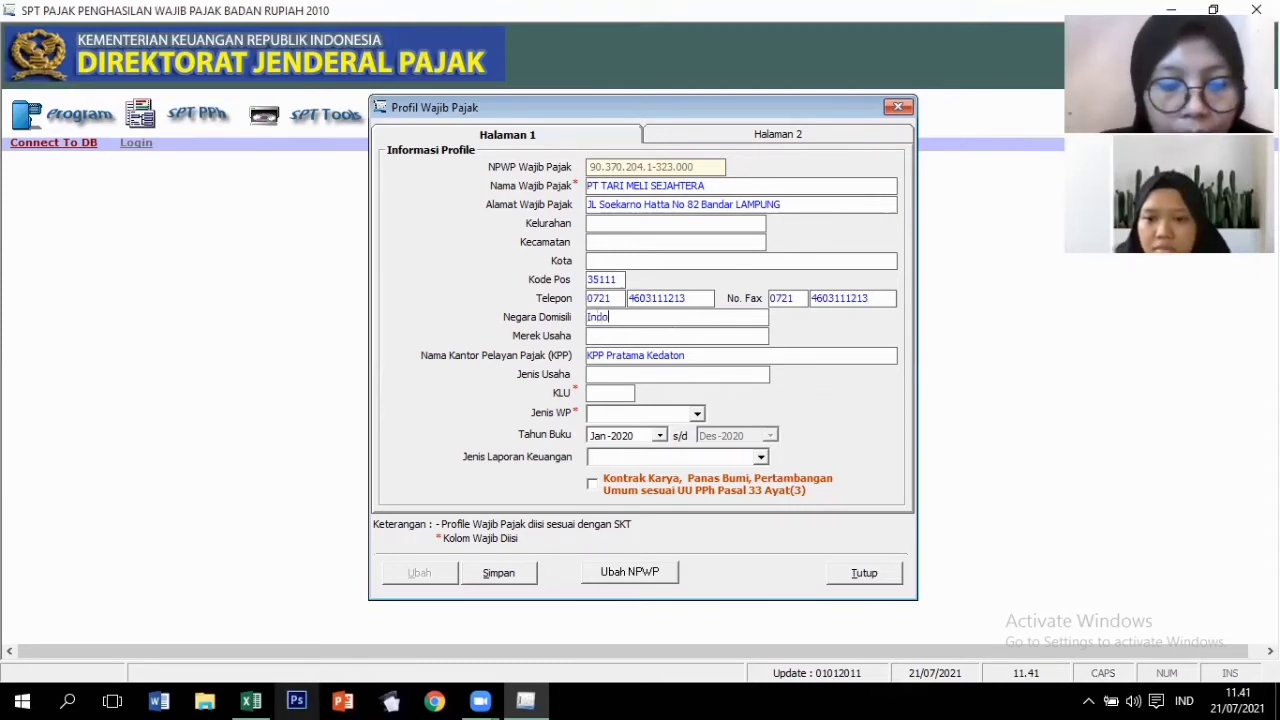
pyautogui.write('nesia')
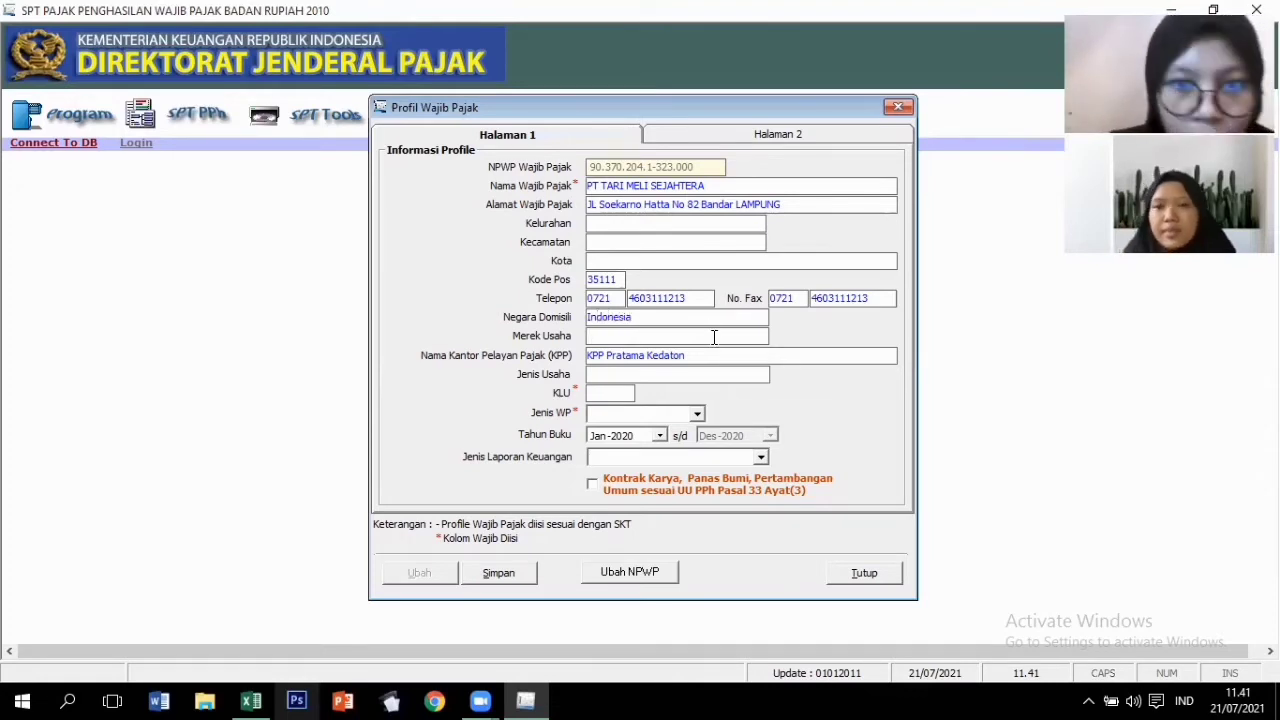
# Set brand 'Sinar Jaya', business type 'Industri Manufaktur Makanan Ri…' and KLU 41201.
pyautogui.press('Tab')
pyautogui.write('S')
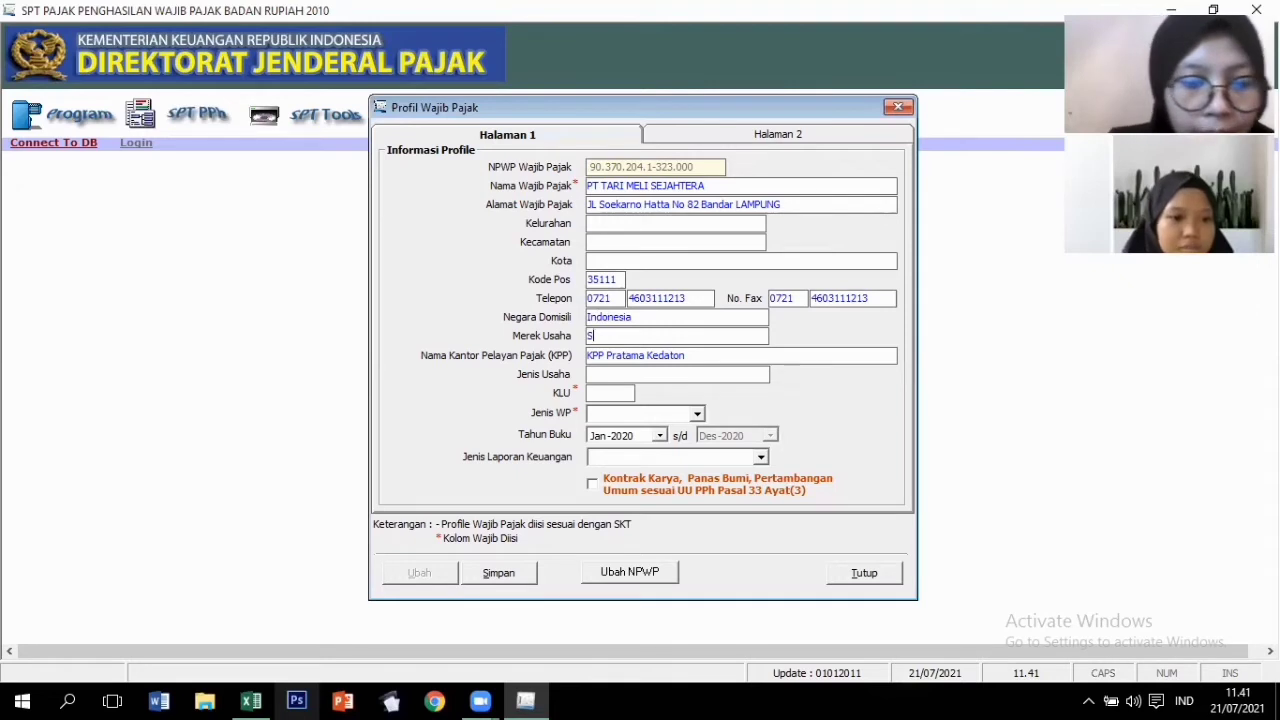
pyautogui.write('inar Jaya')
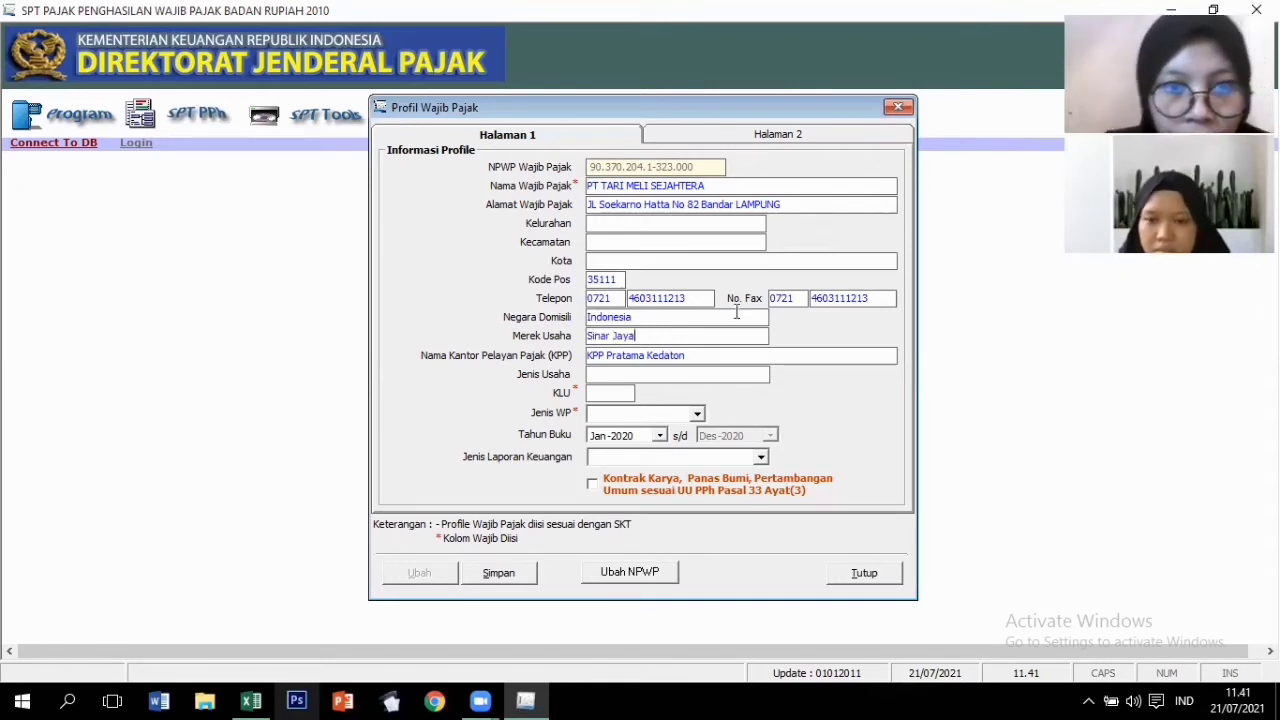
pyautogui.press('Tab')
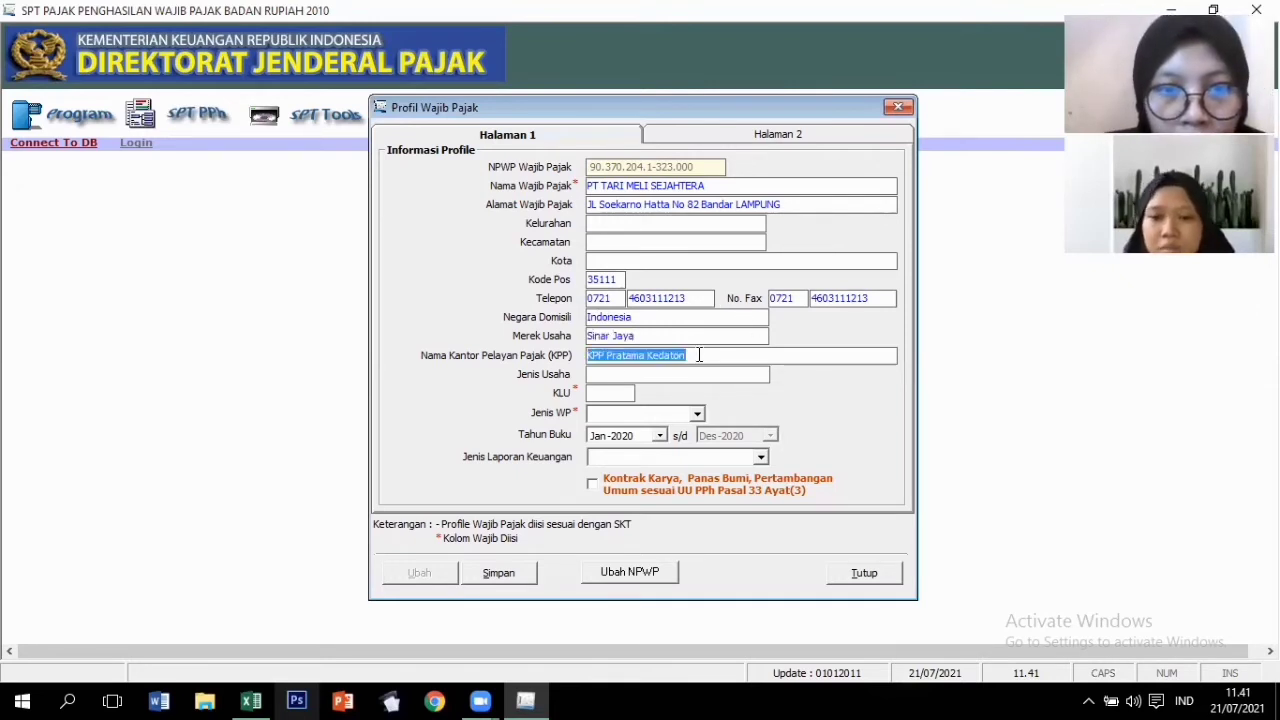
pyautogui.press('End')
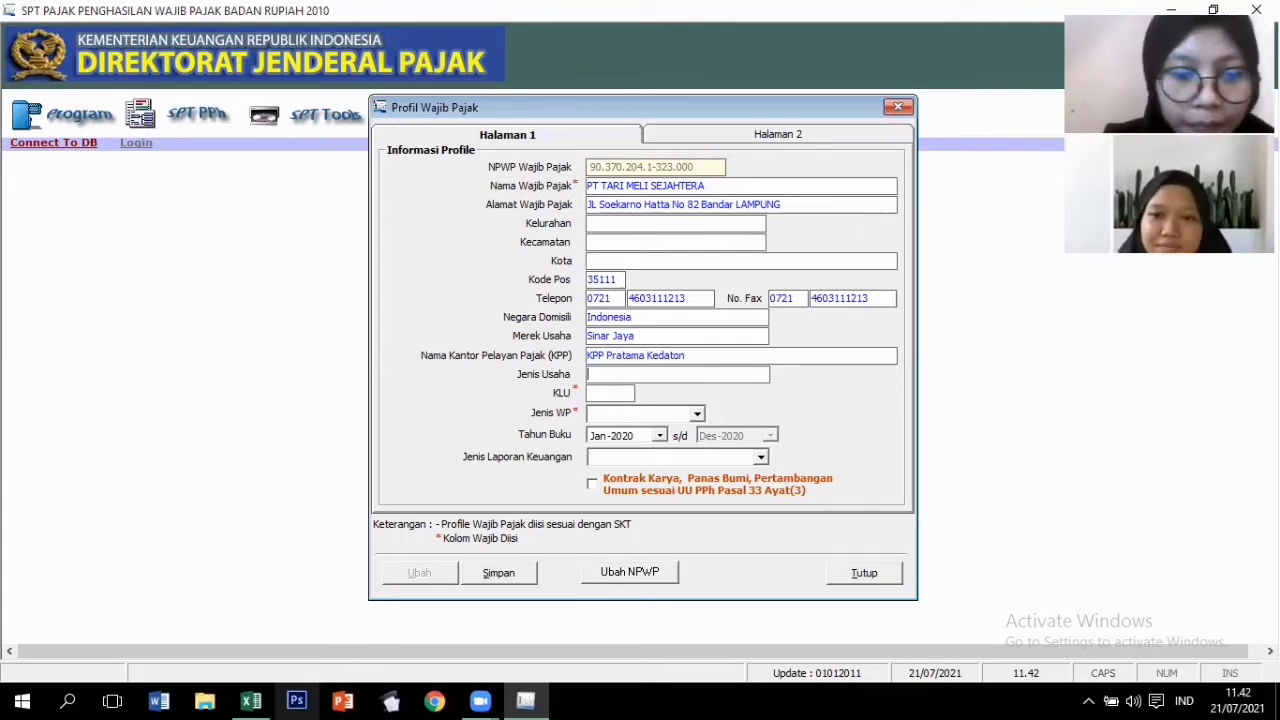
pyautogui.write('I')
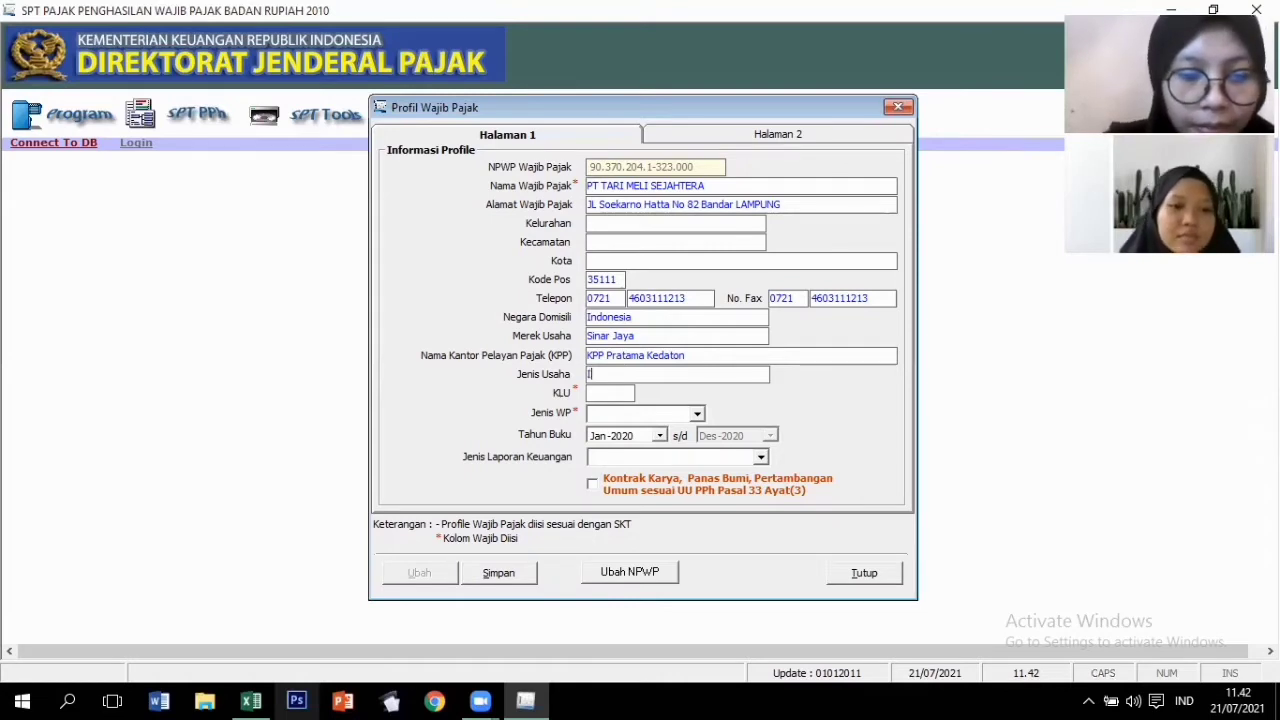
pyautogui.write('ndus')
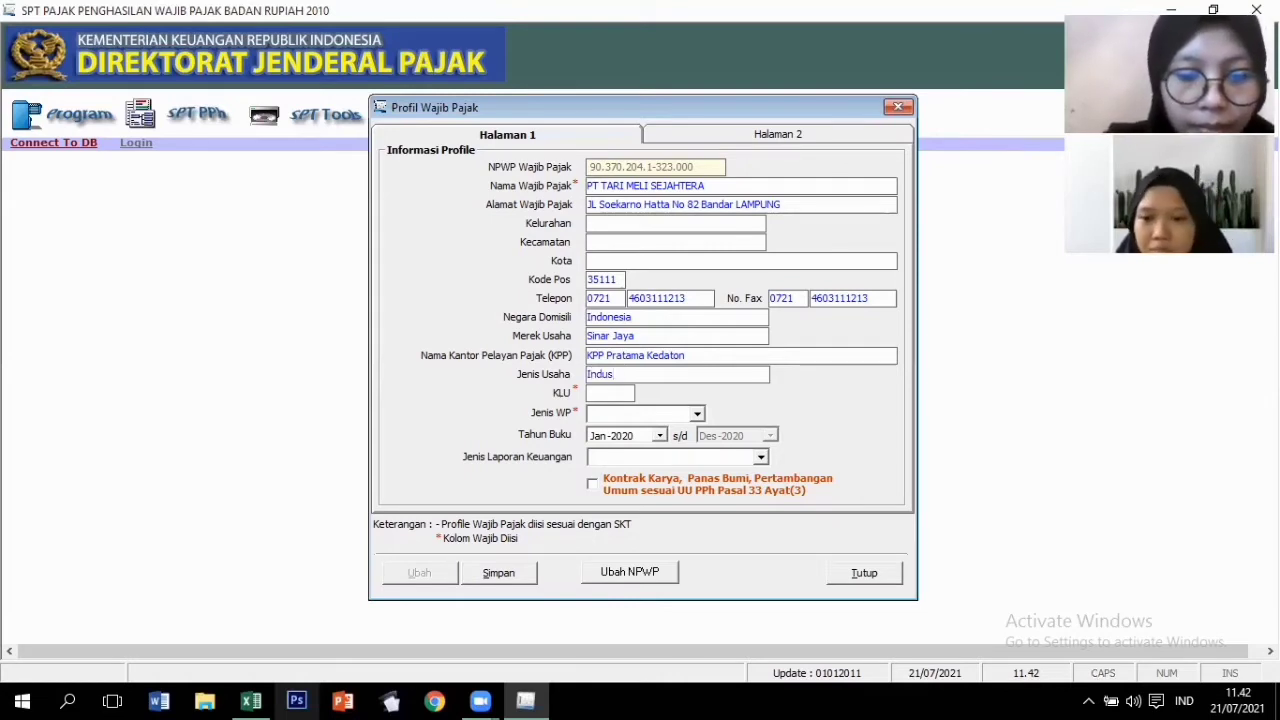
pyautogui.write('tri M')
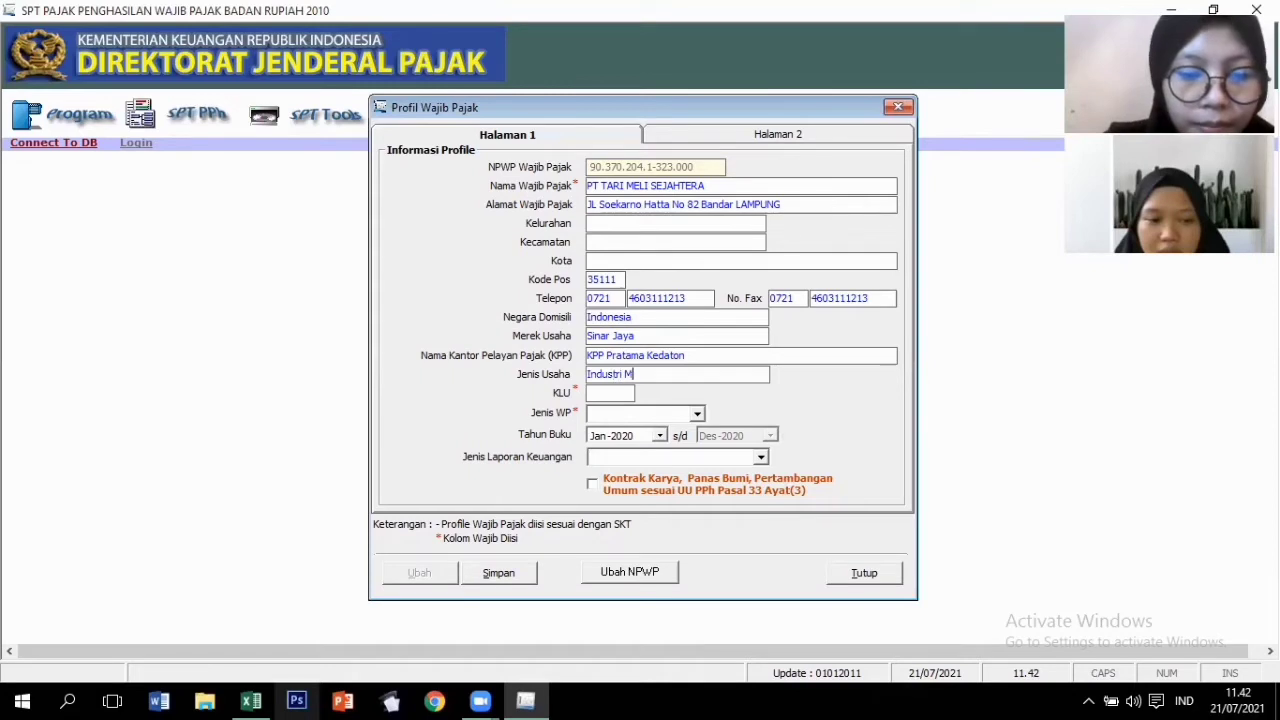
pyautogui.write('anufaktur ')
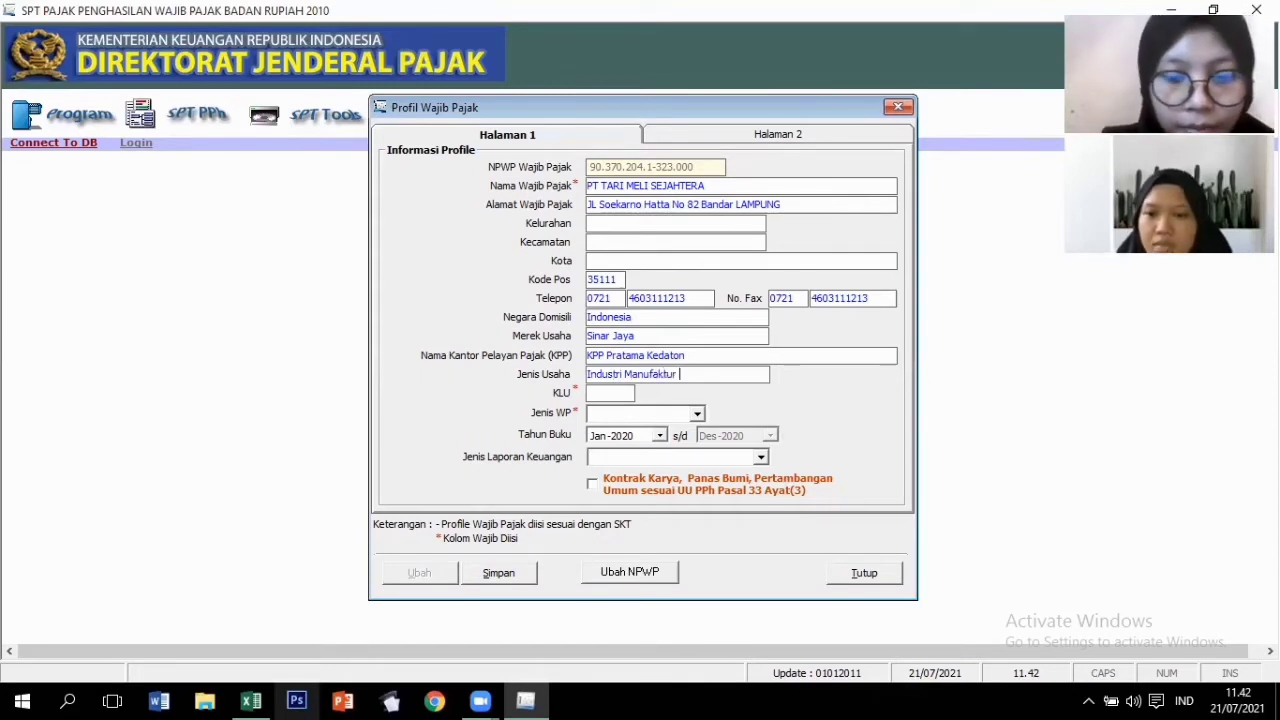
pyautogui.write('Makanan')
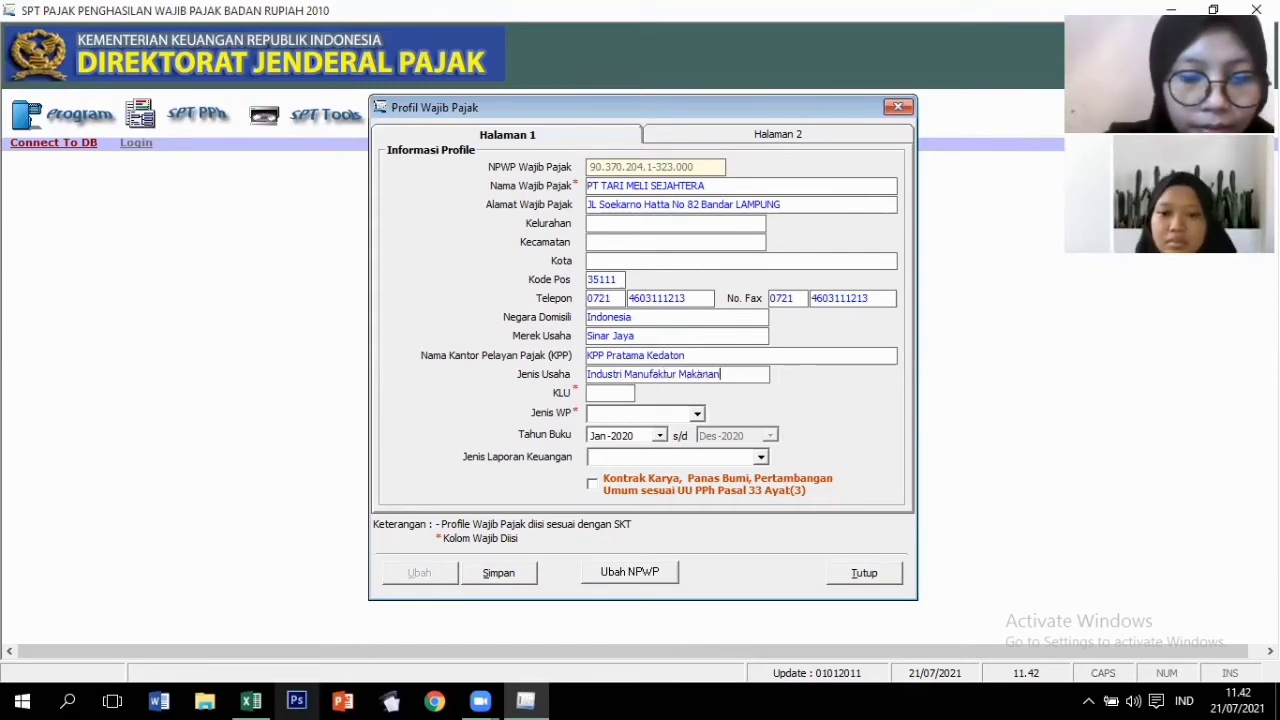
pyautogui.write(' Ri')
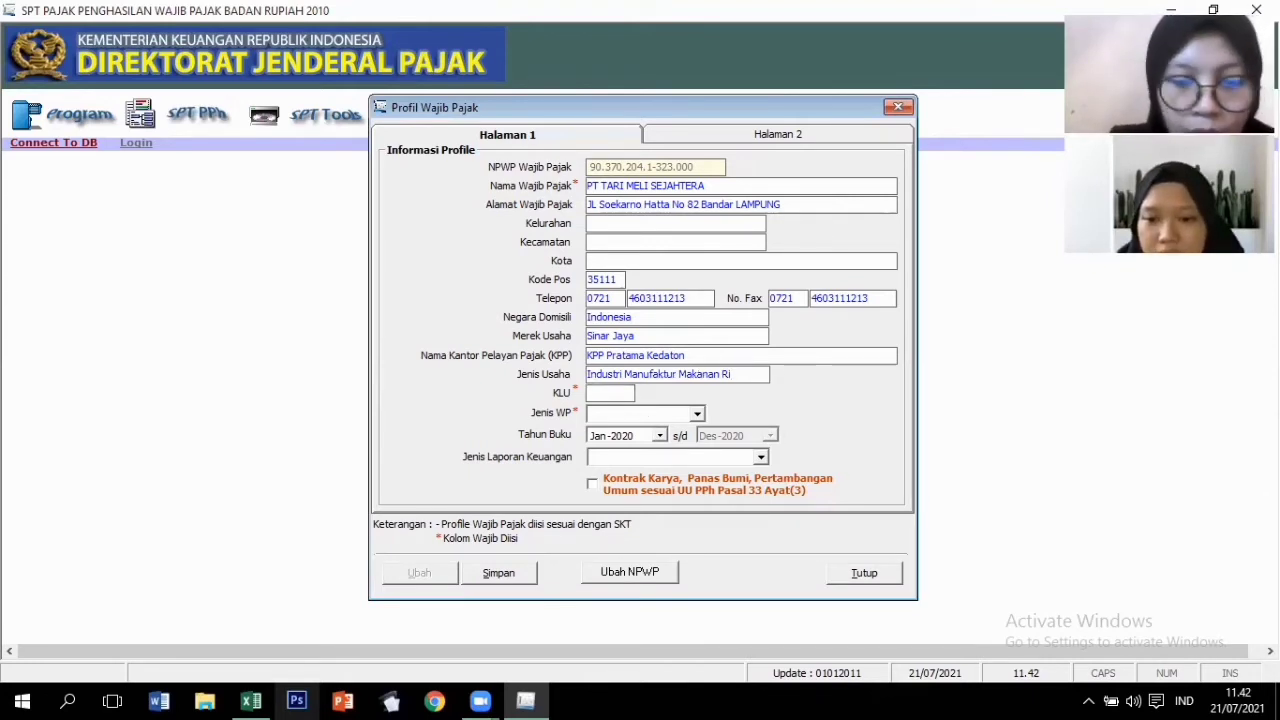
pyautogui.write('41201')
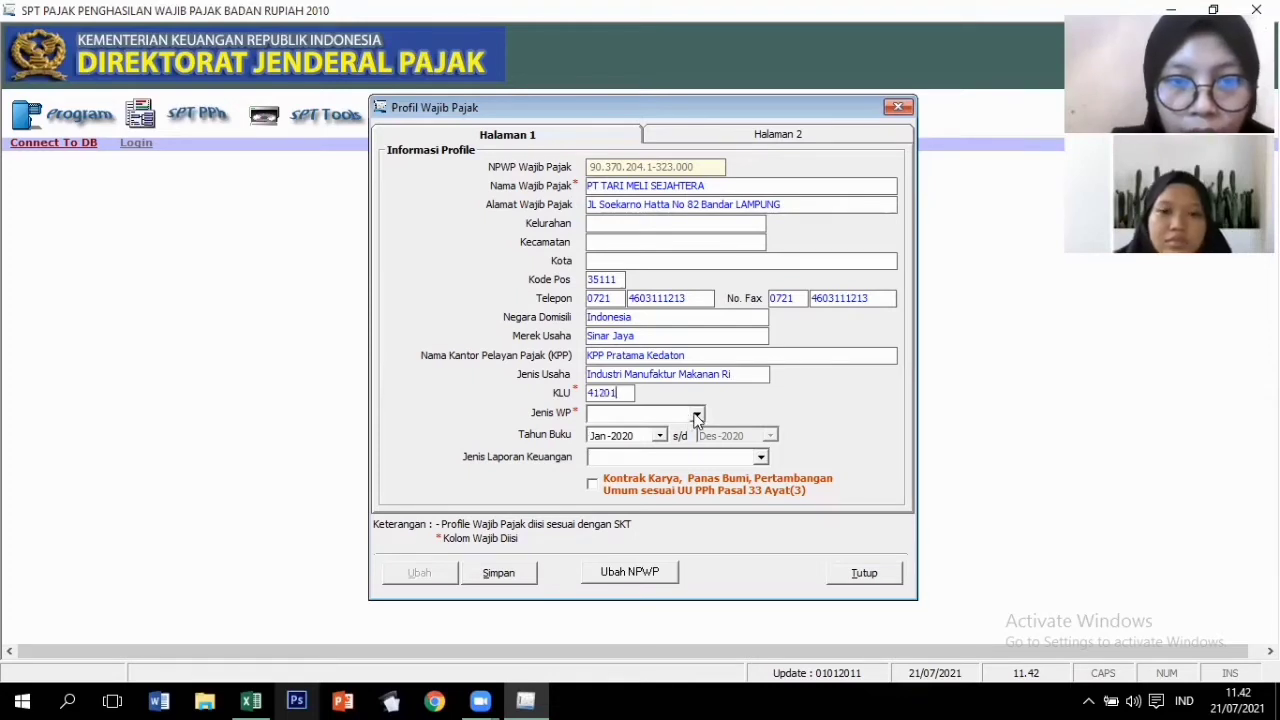
# Choose NON BUT as taxpayer type and Non Kualifikasi as financial report type, then show Halaman 2.
pyautogui.click(696, 415)
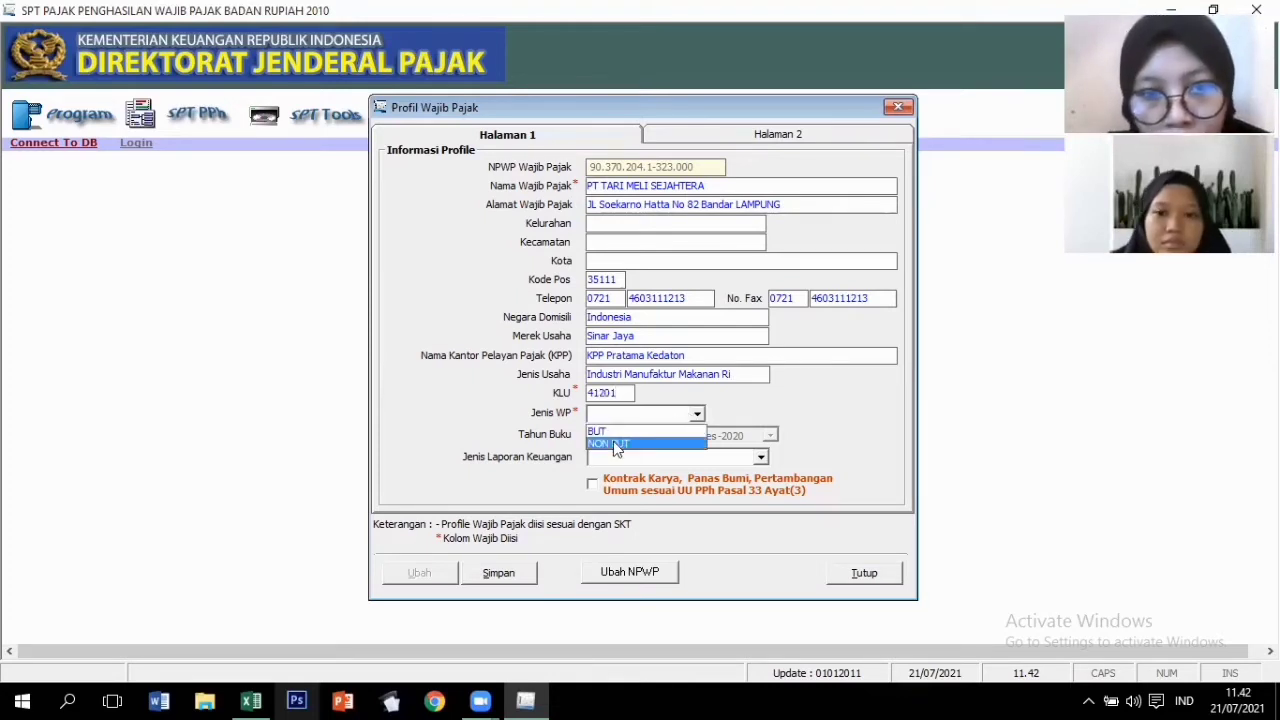
pyautogui.click(625, 444)
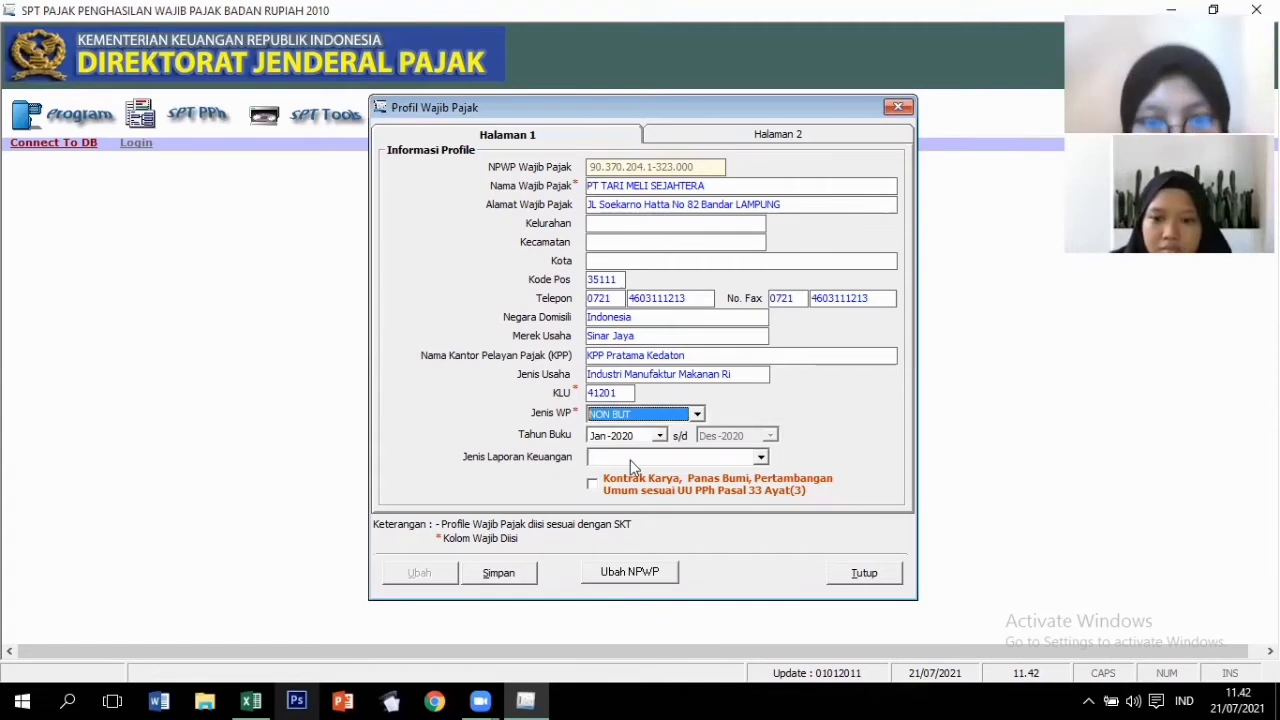
pyautogui.click(761, 457)
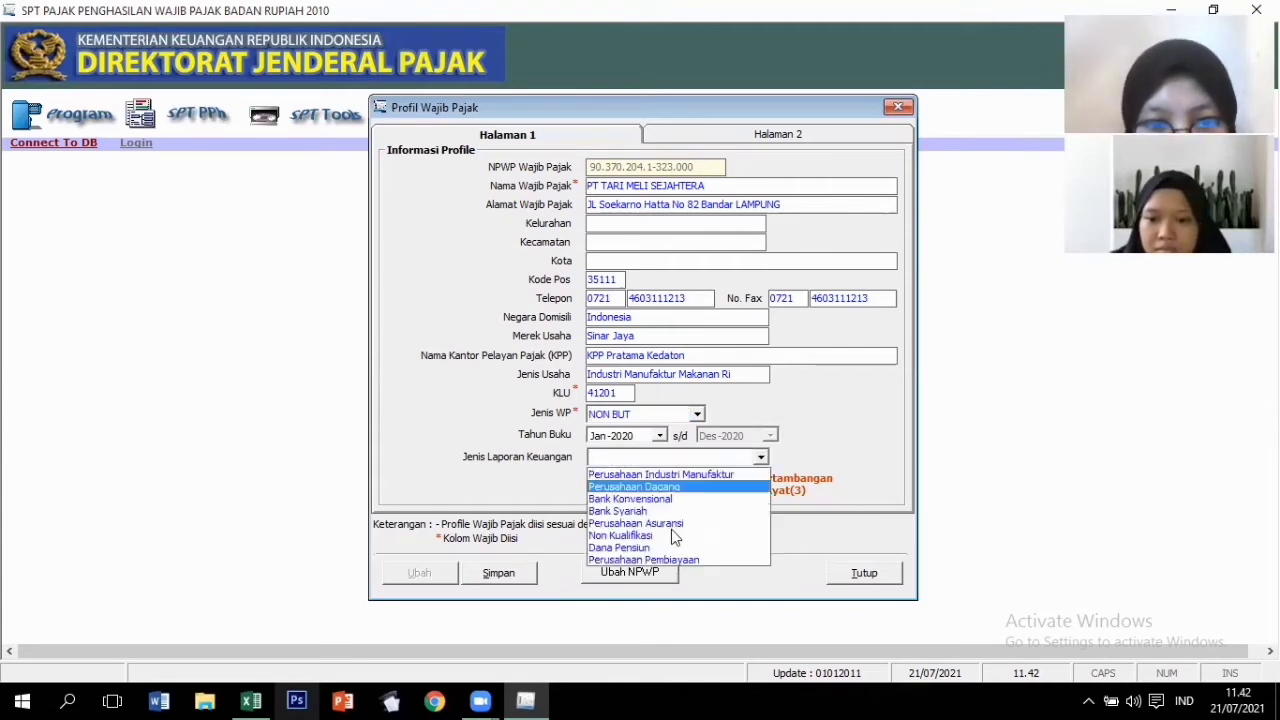
pyautogui.click(667, 535)
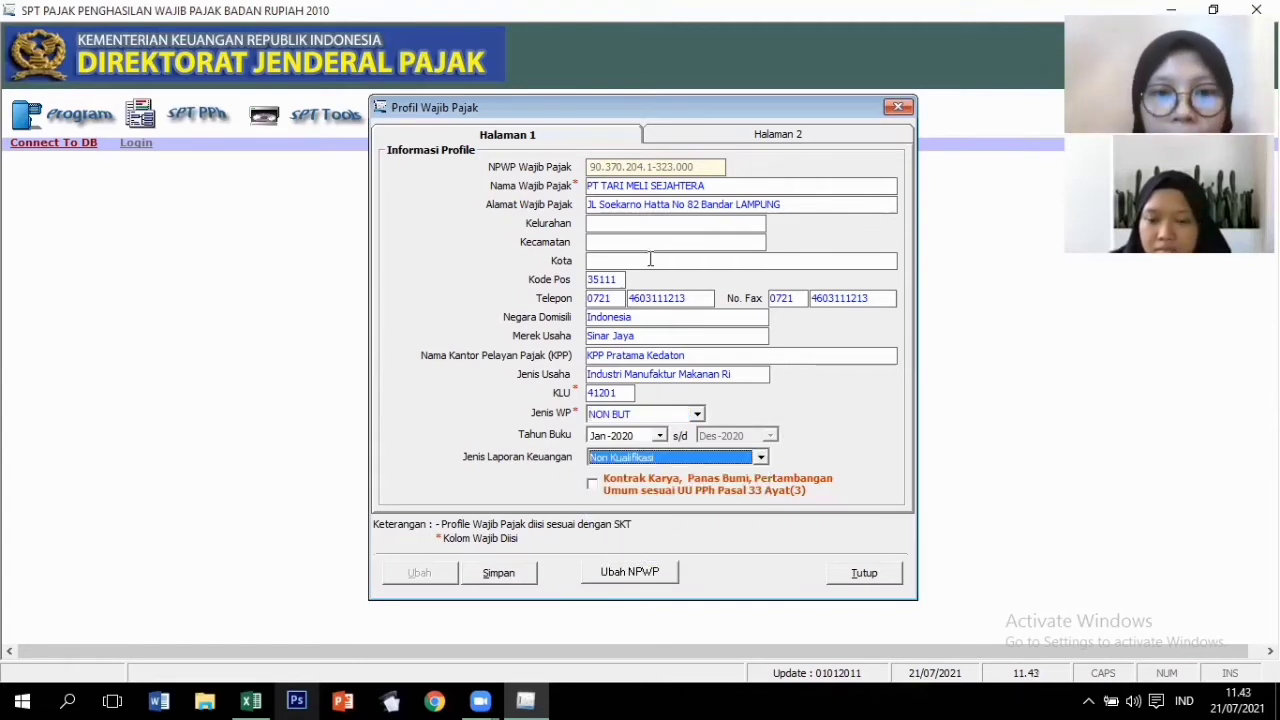
pyautogui.click(767, 141)
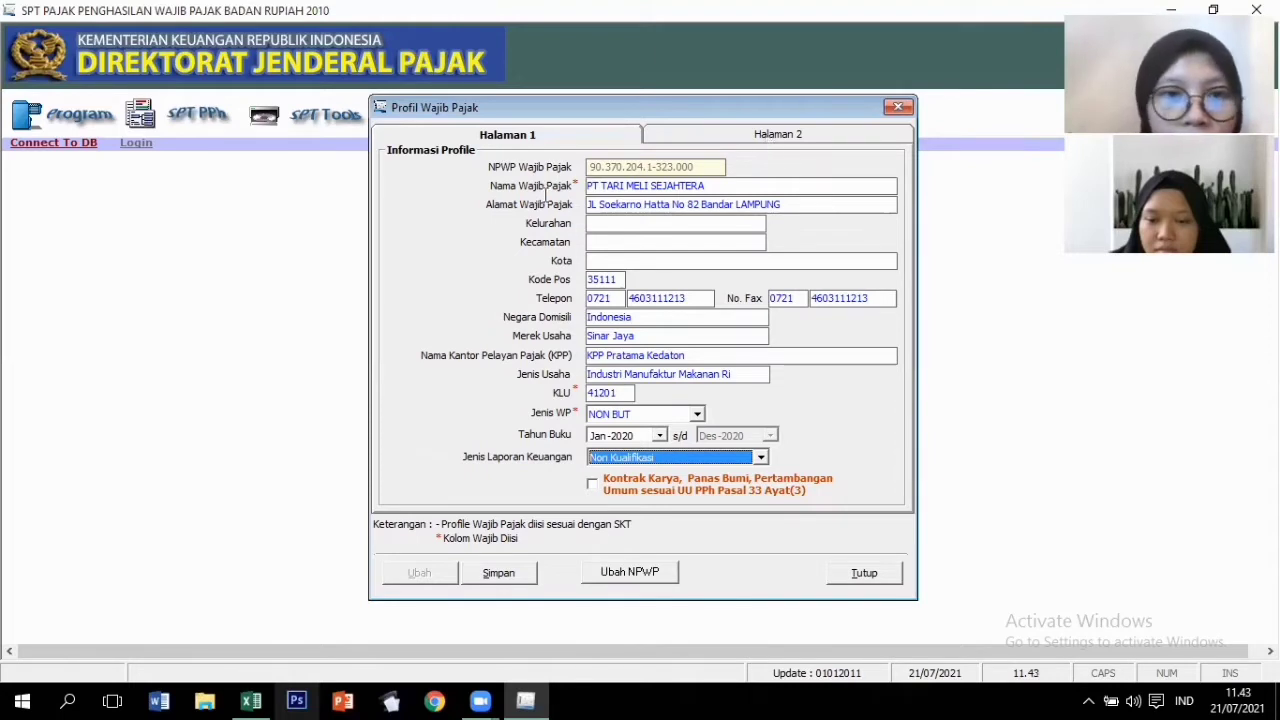
pyautogui.click(522, 178)
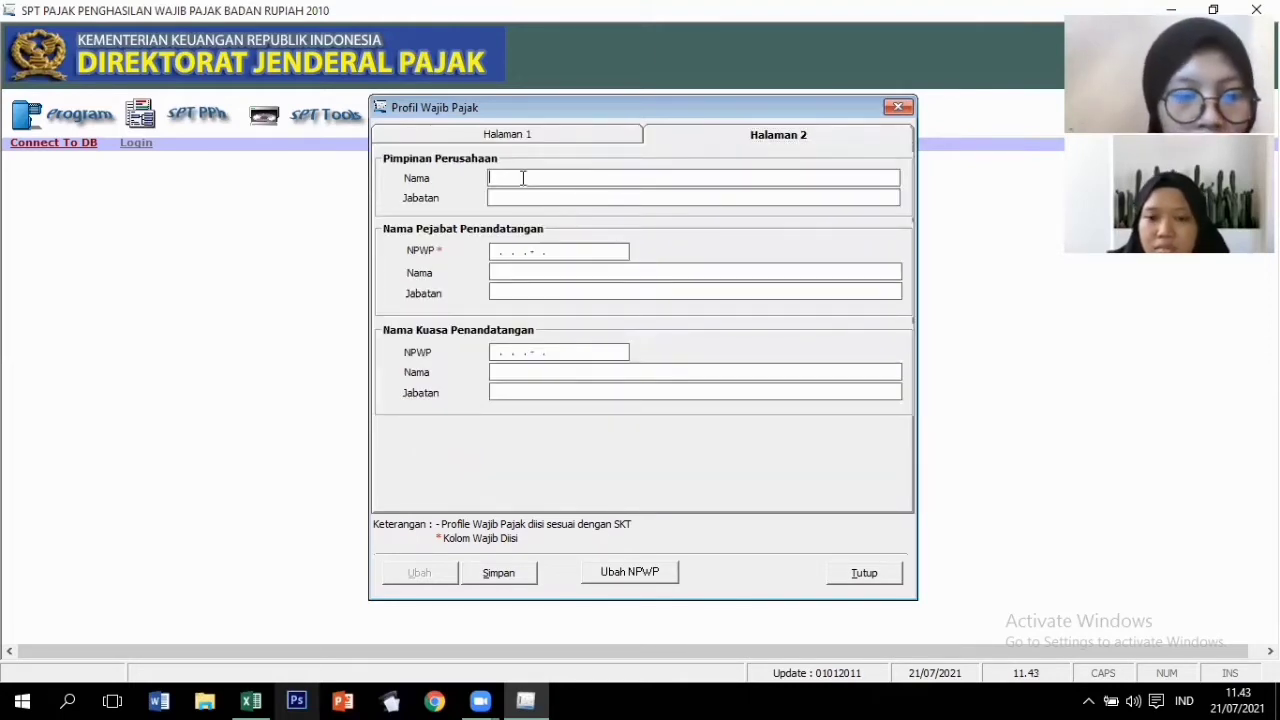
# Enter the company leader's name with position Direktur Utama.
pyautogui.write('Tari')
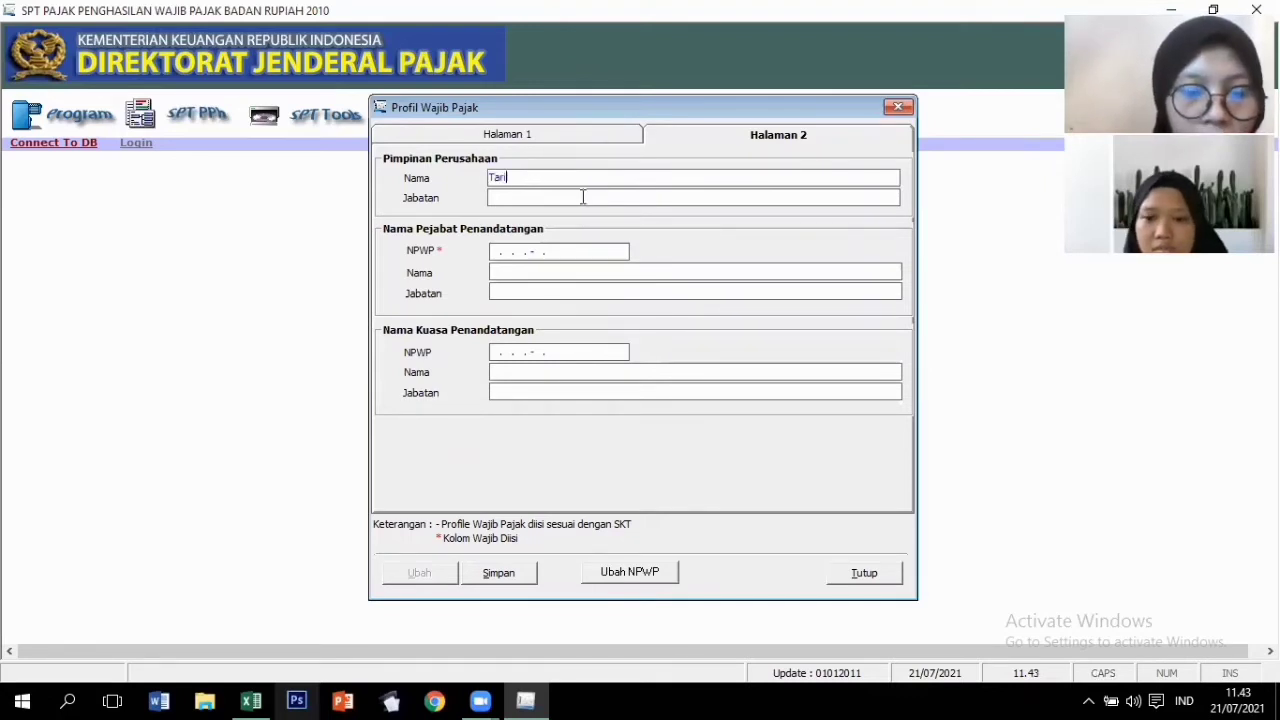
pyautogui.press('Tab')
pyautogui.write('Dir')
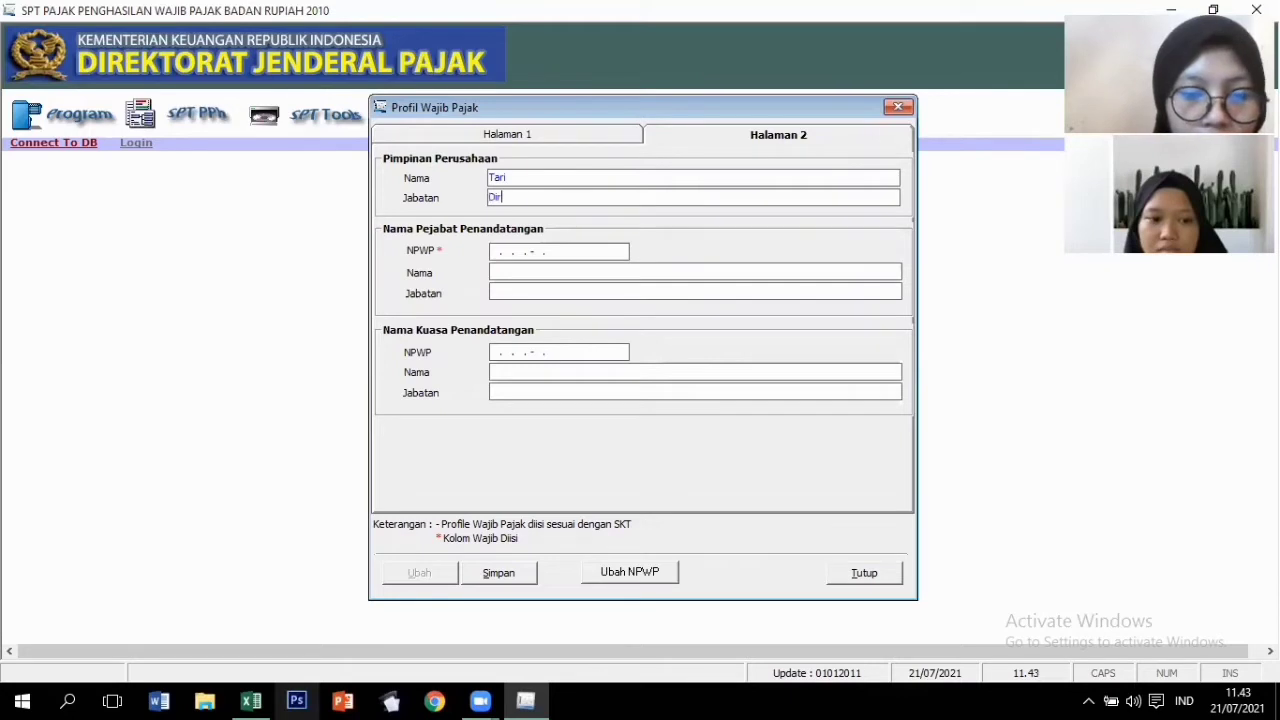
pyautogui.write('ektur Utama')
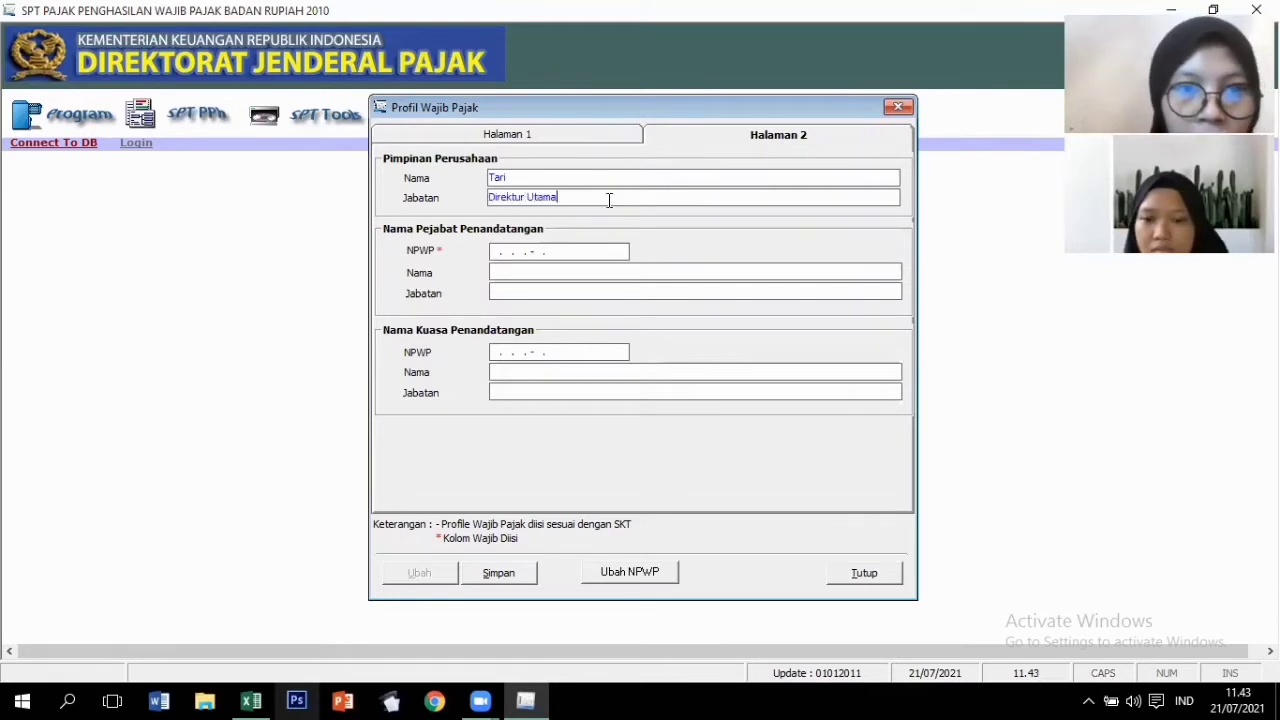
# Enter the signing official's NPWP and name, with position Direktur Utama.
pyautogui.click(591, 246)
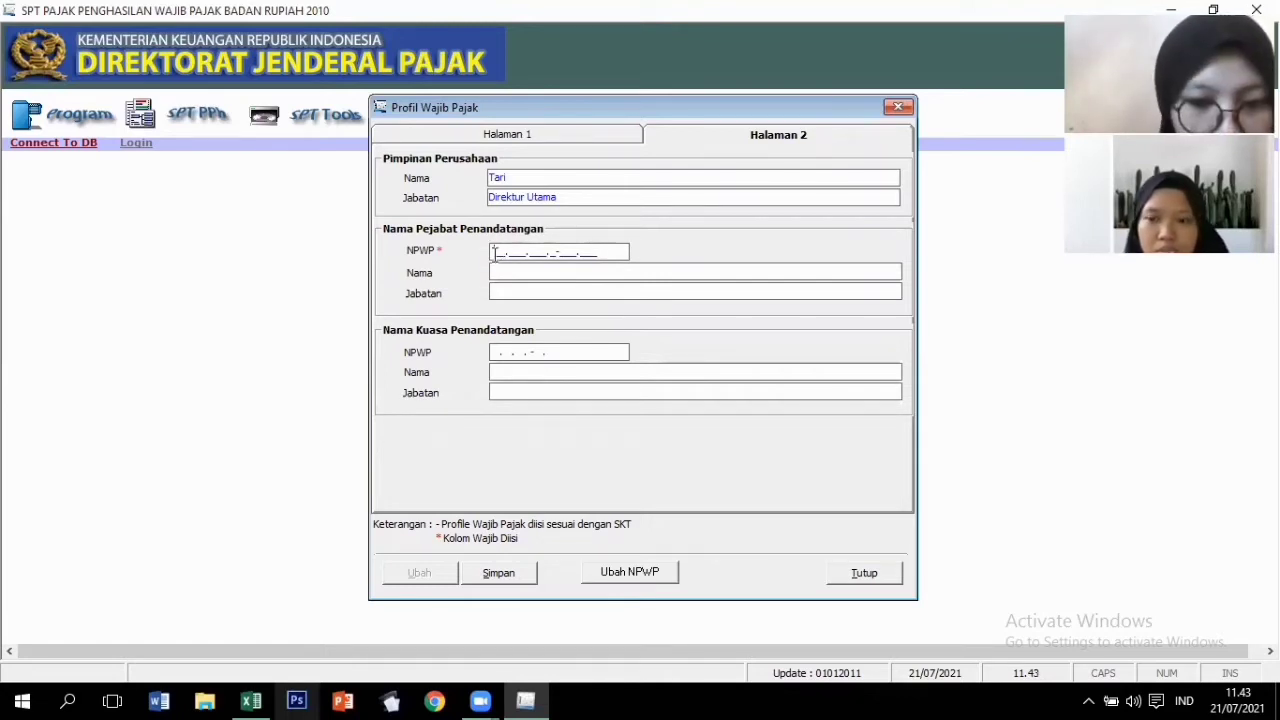
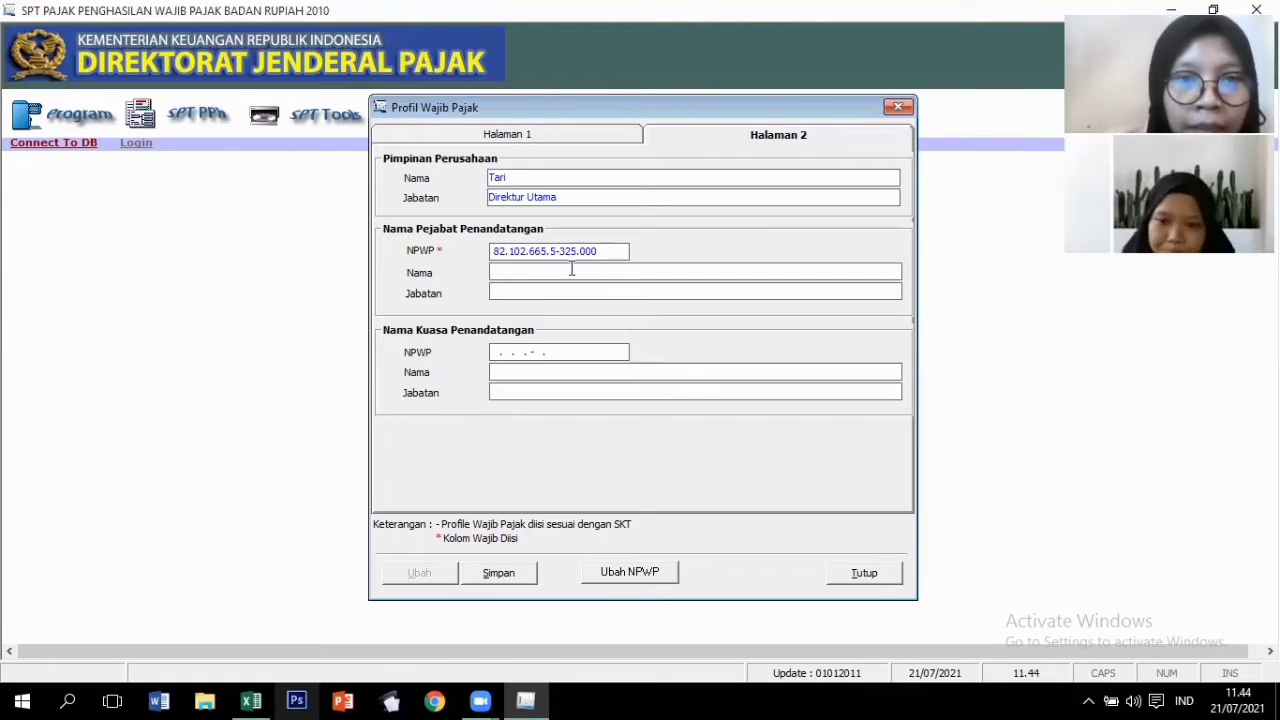
pyautogui.press('capslock')
pyautogui.write('Tar')
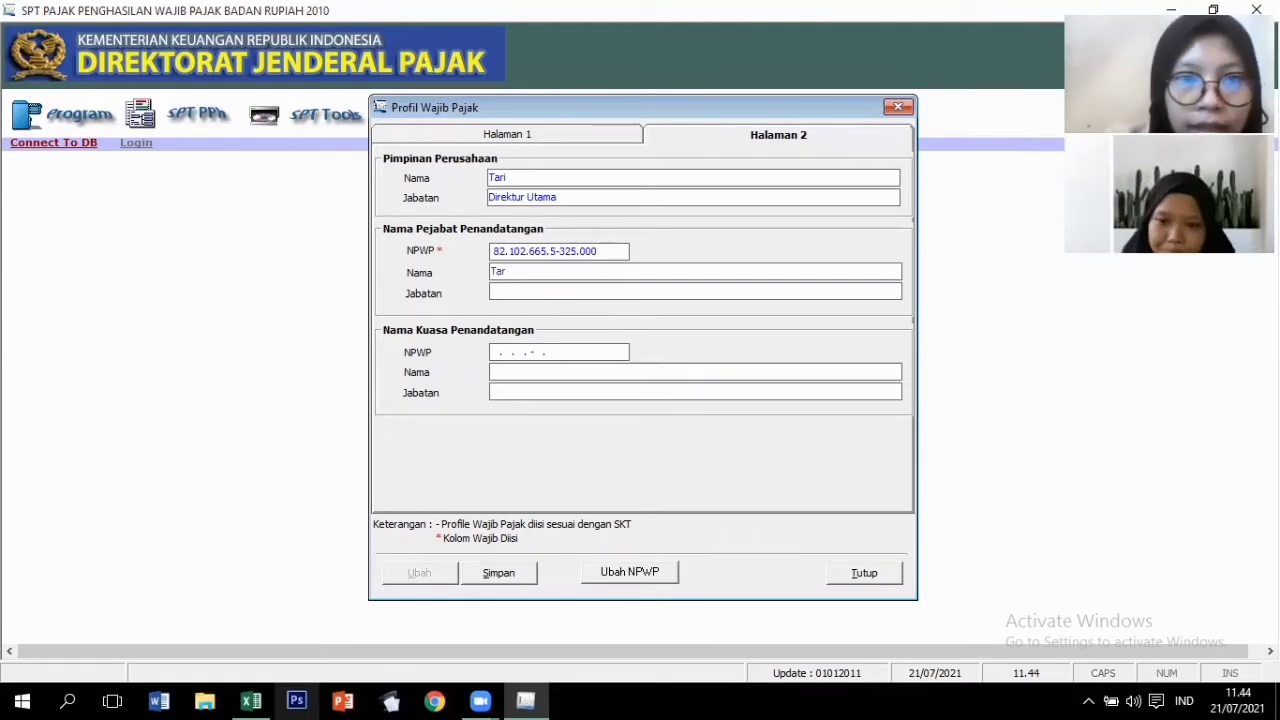
pyautogui.write('i')
pyautogui.click(557, 289)
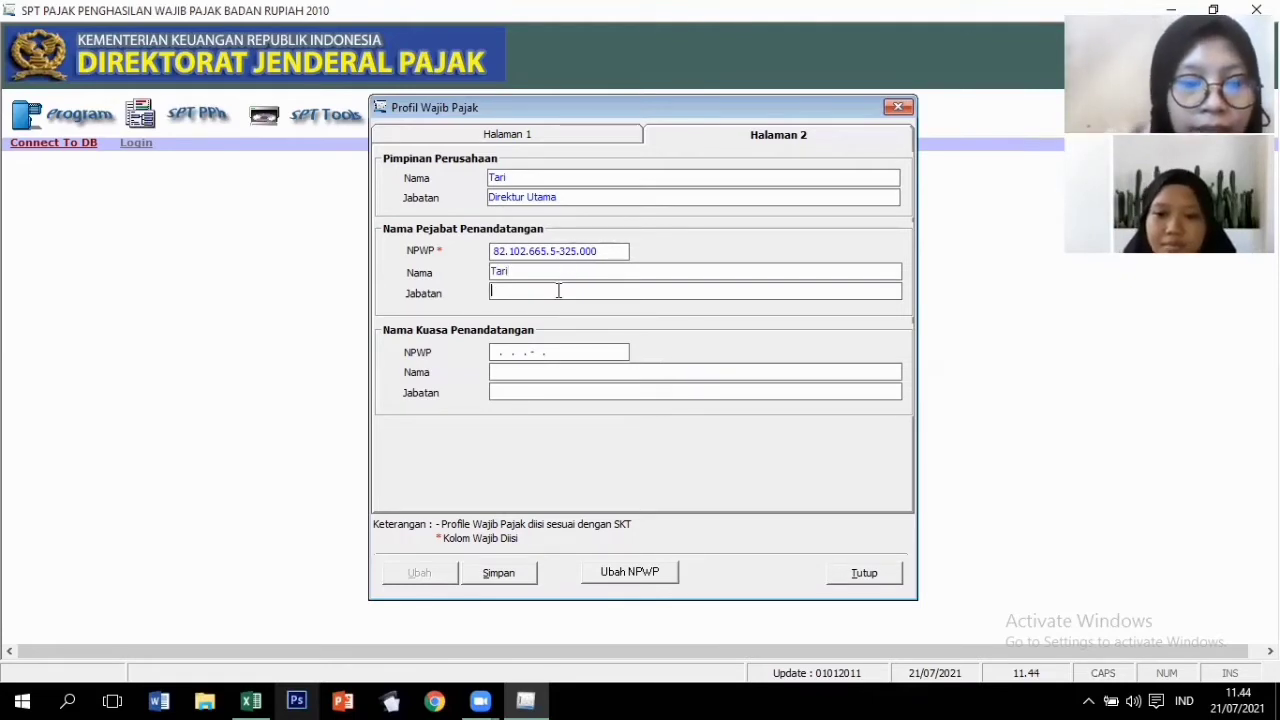
pyautogui.write('Direktur U')
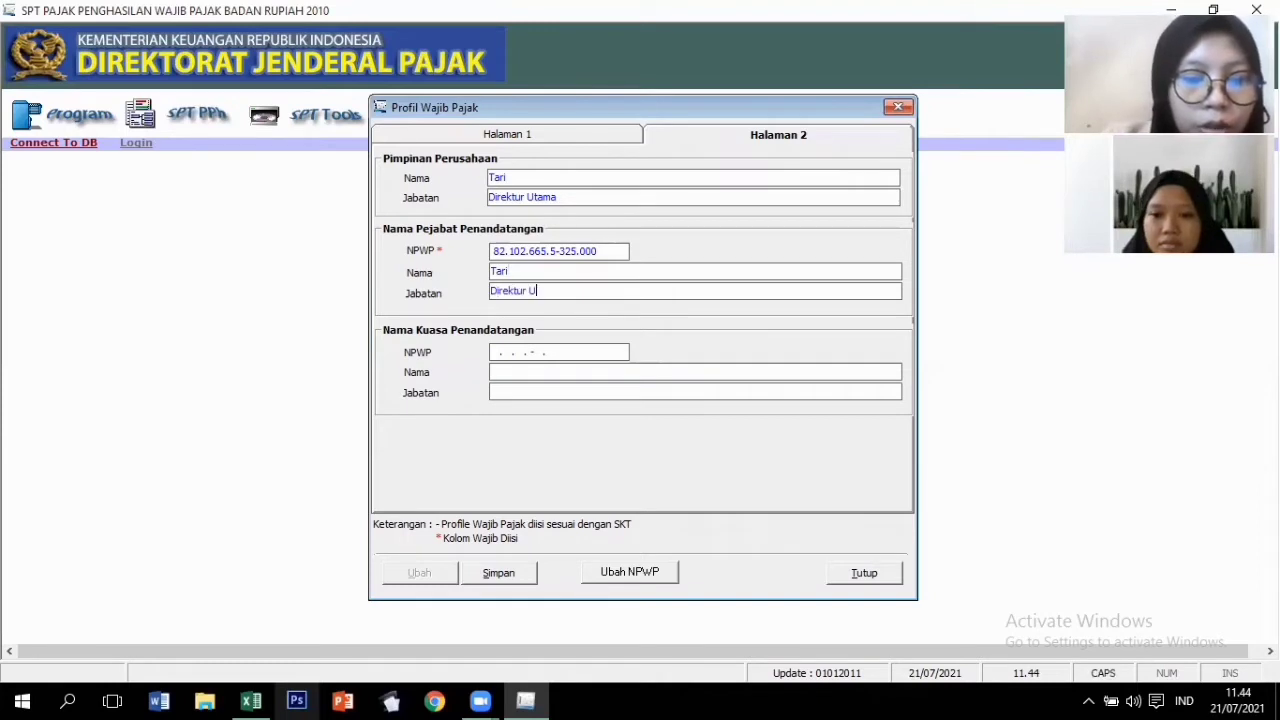
pyautogui.write('tama')
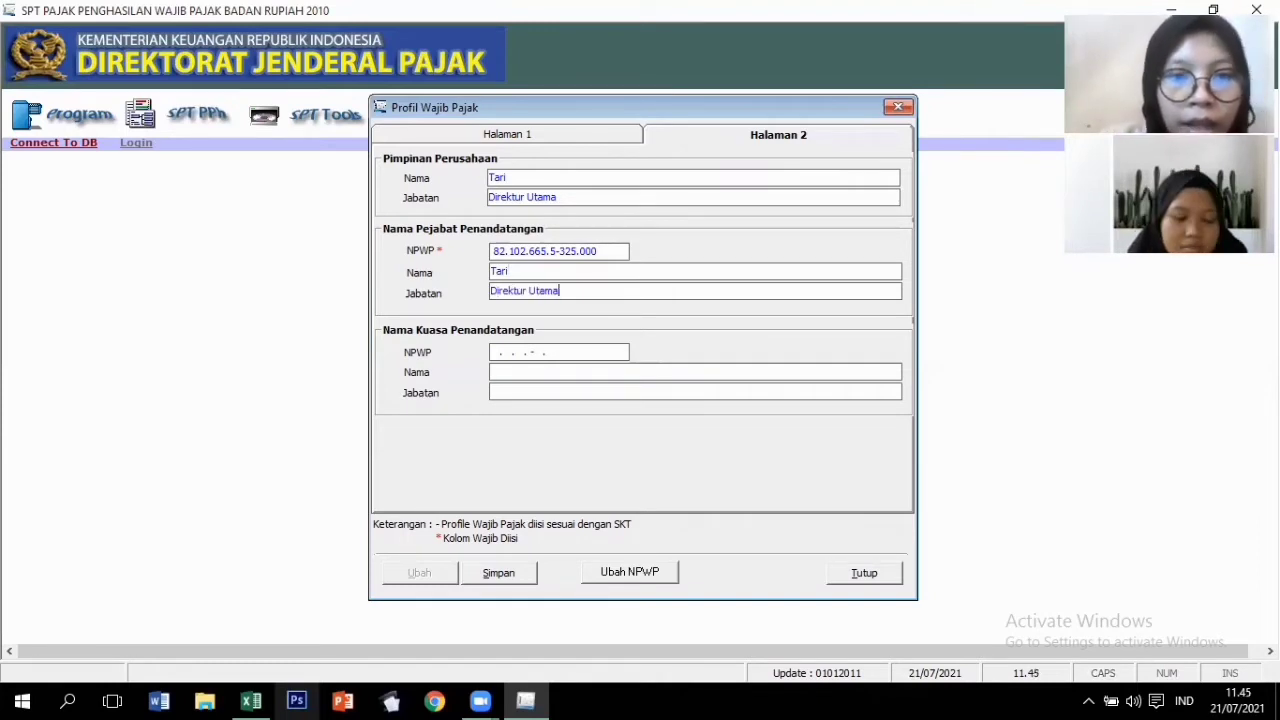
# Save the taxpayer profile and acknowledge the success notice.
pyautogui.click(512, 574)
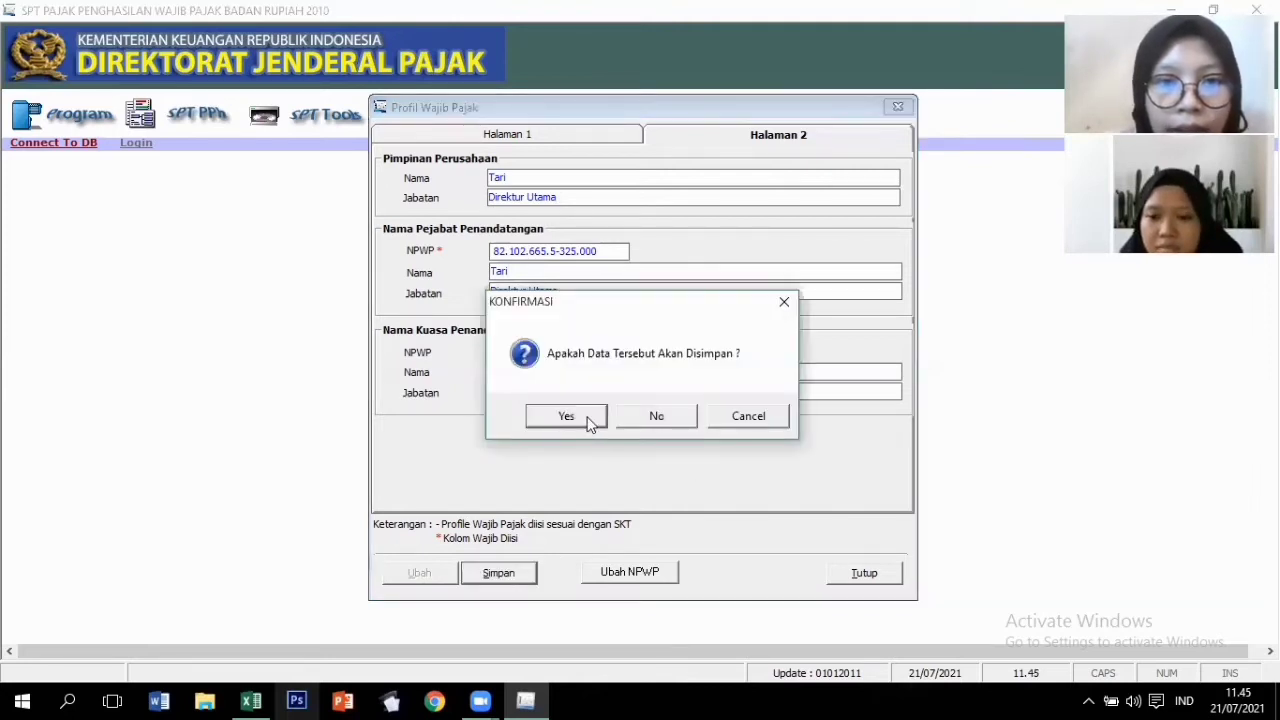
pyautogui.click(590, 420)
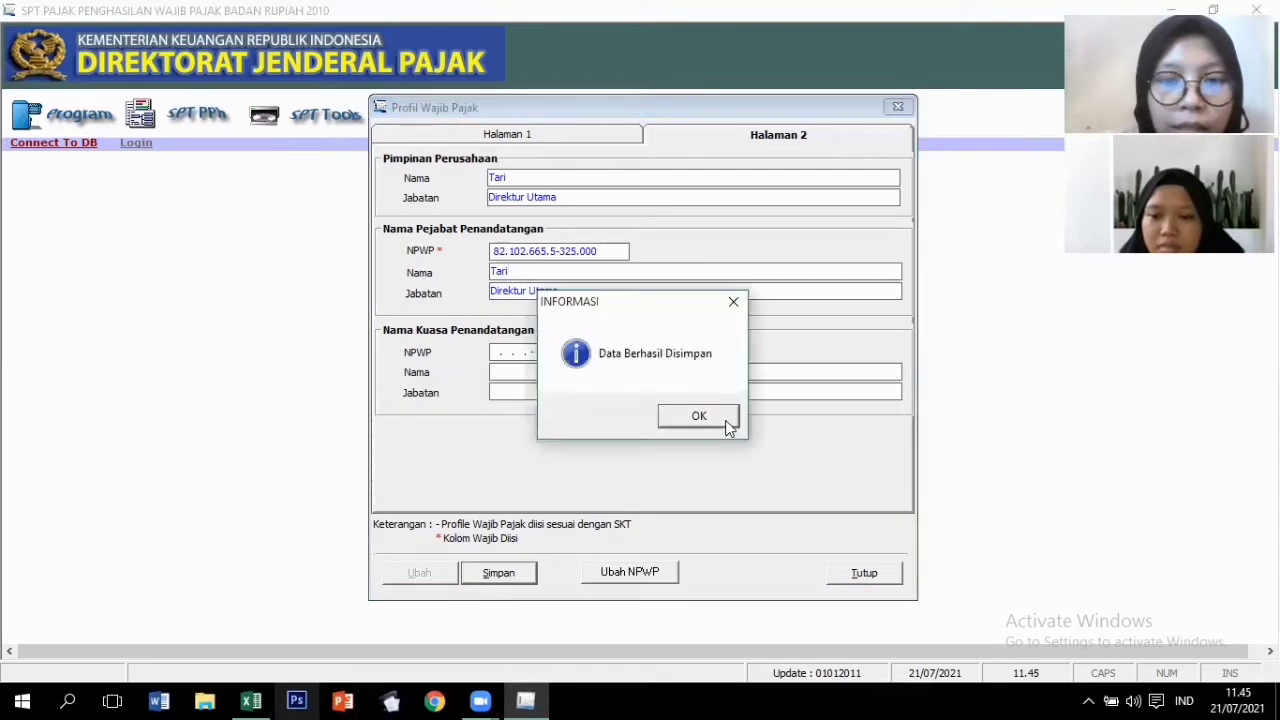
pyautogui.click(726, 421)
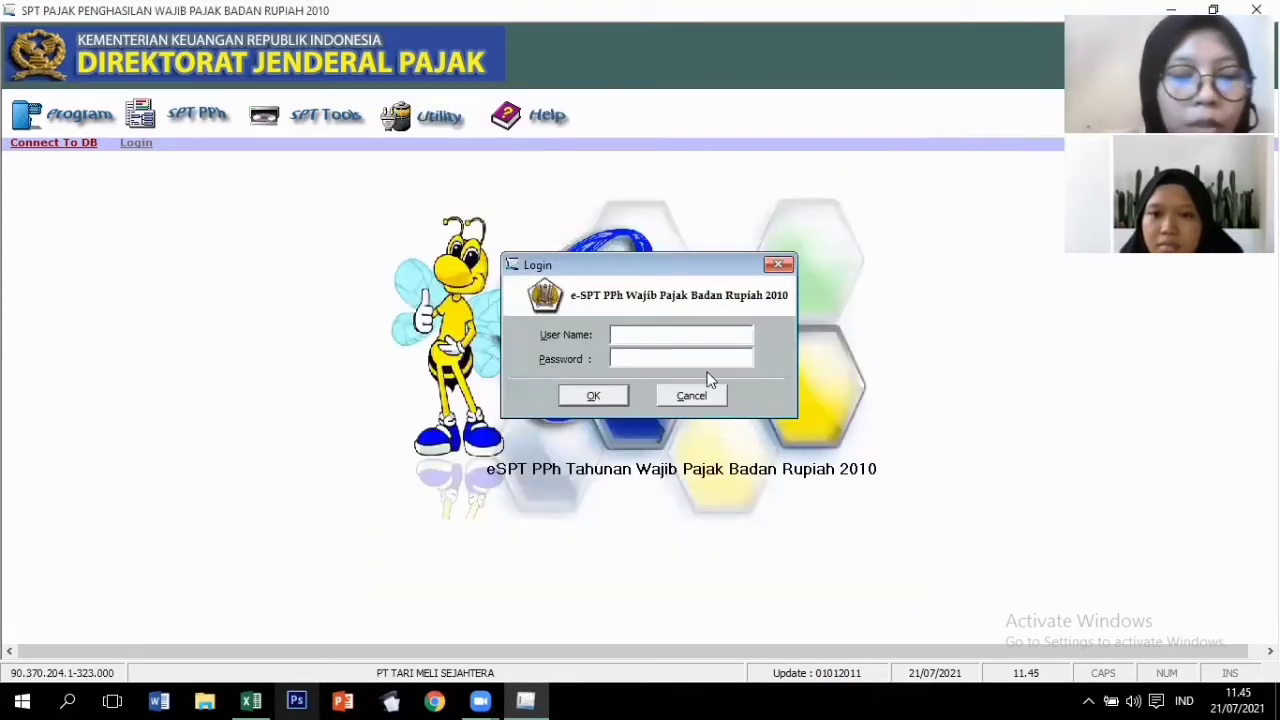
# Log in as administrator with the account password.
pyautogui.write('administrator')
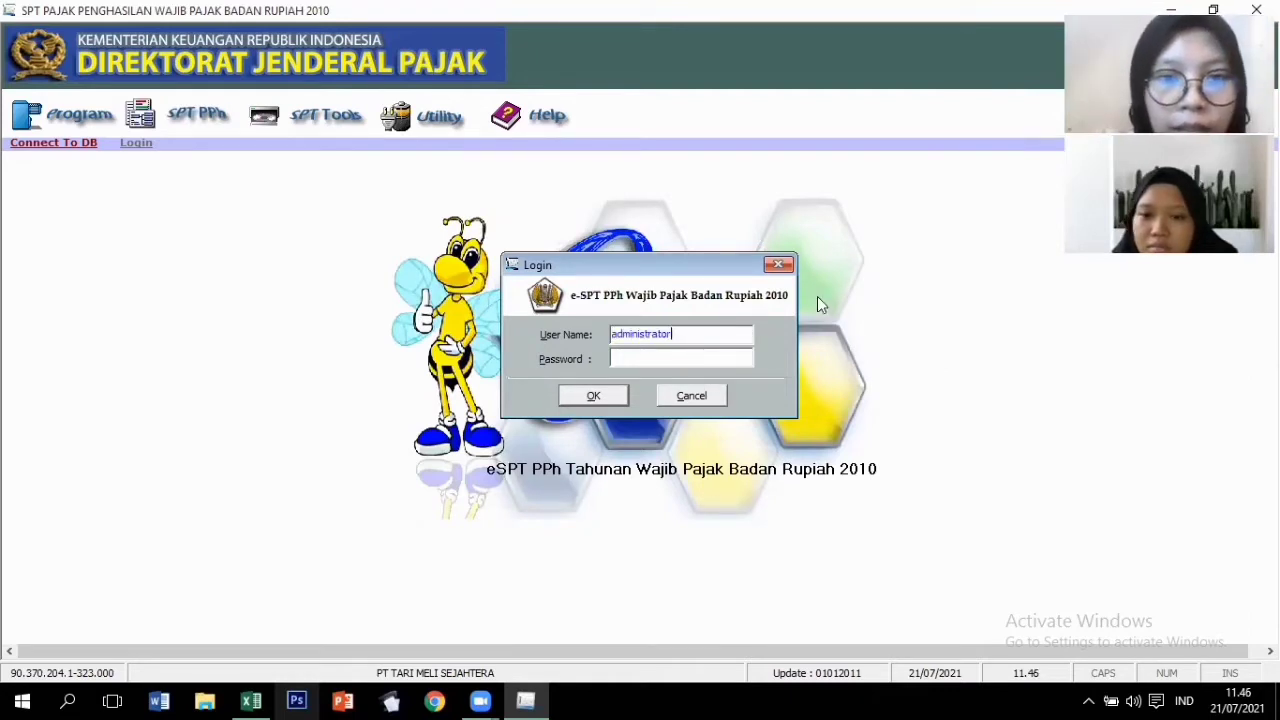
pyautogui.press('Tab')
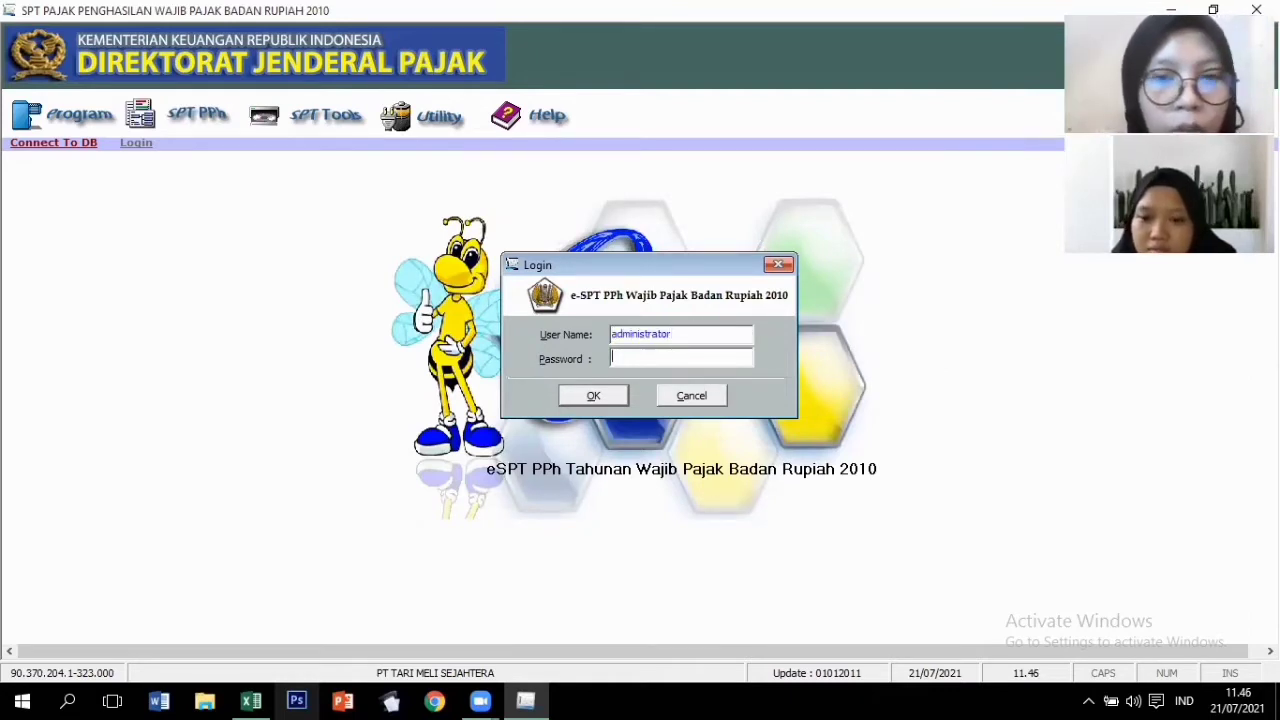
pyautogui.write('123')
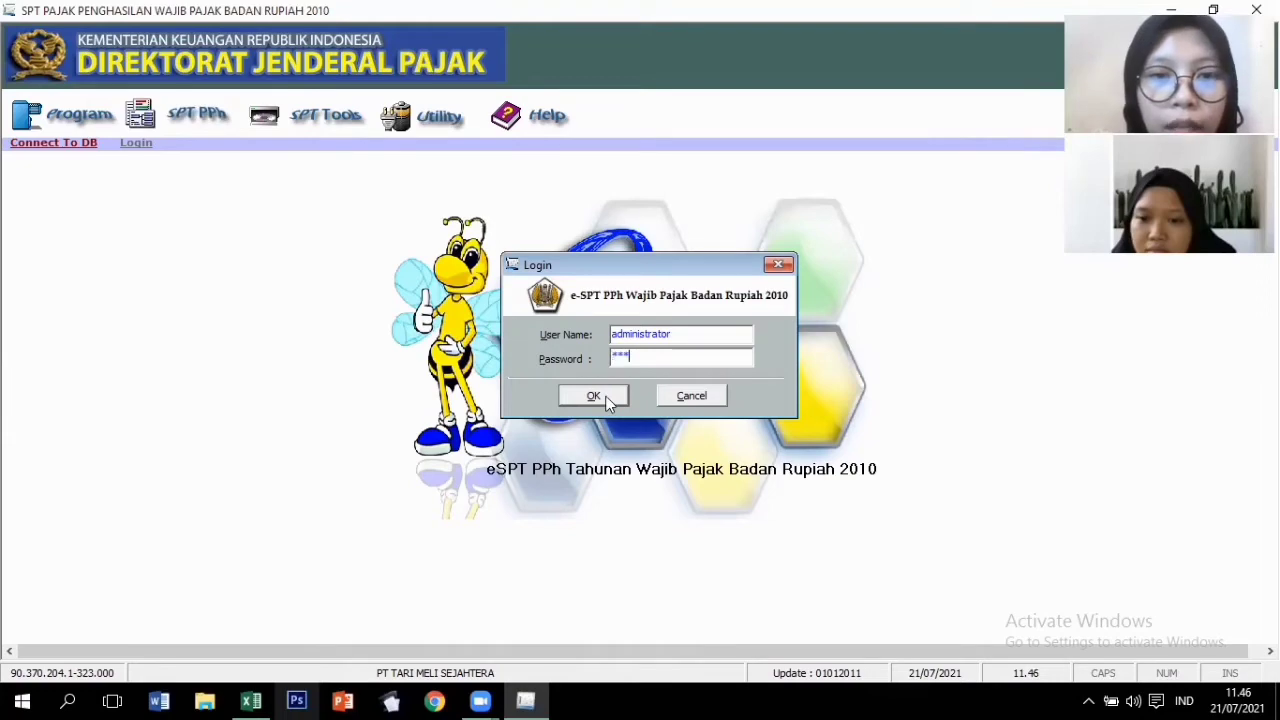
pyautogui.click(594, 396)
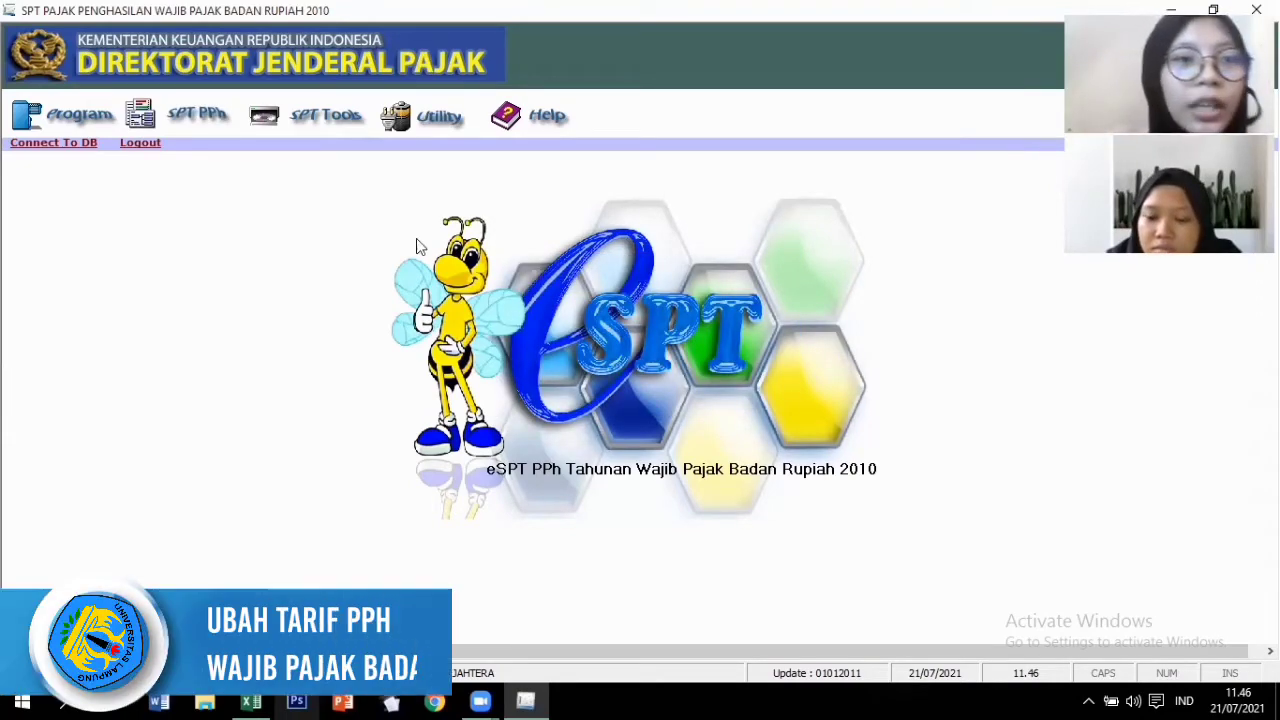
# In Setting Tarif, change the PPh Badan and Pasal 25 installment rates to 22% and save.
pyautogui.click(444, 118)
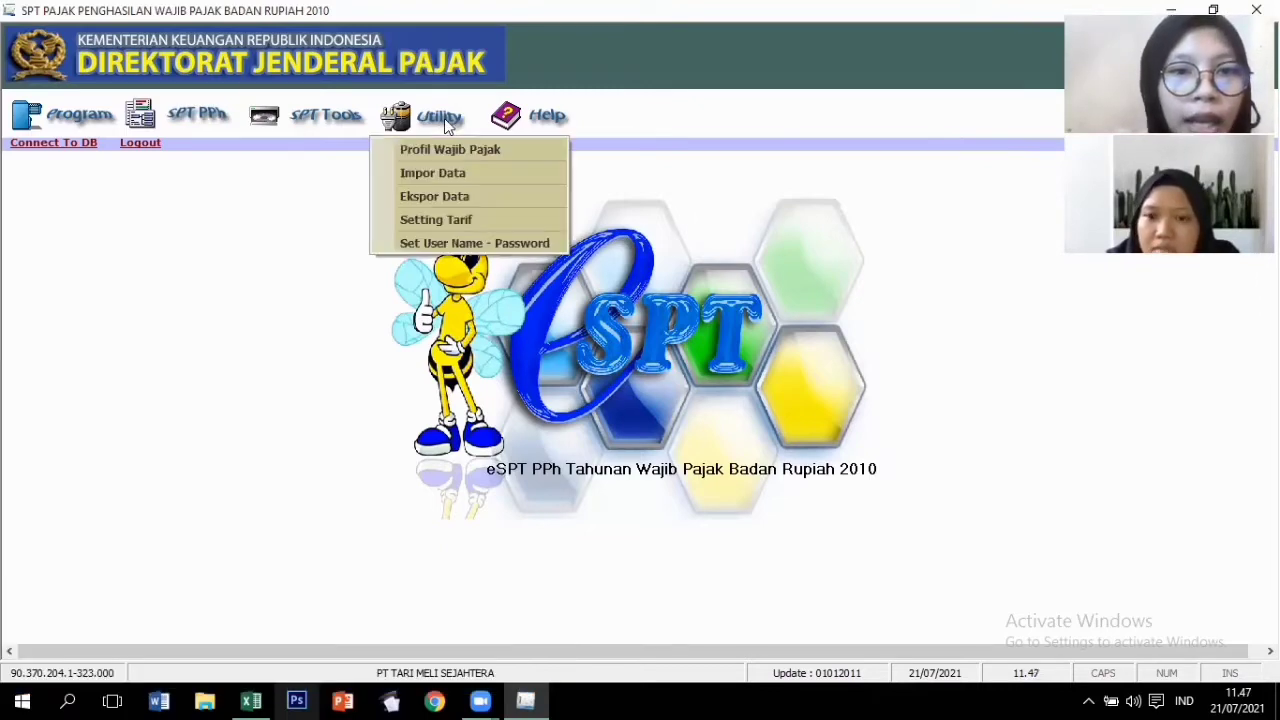
pyautogui.click(455, 219)
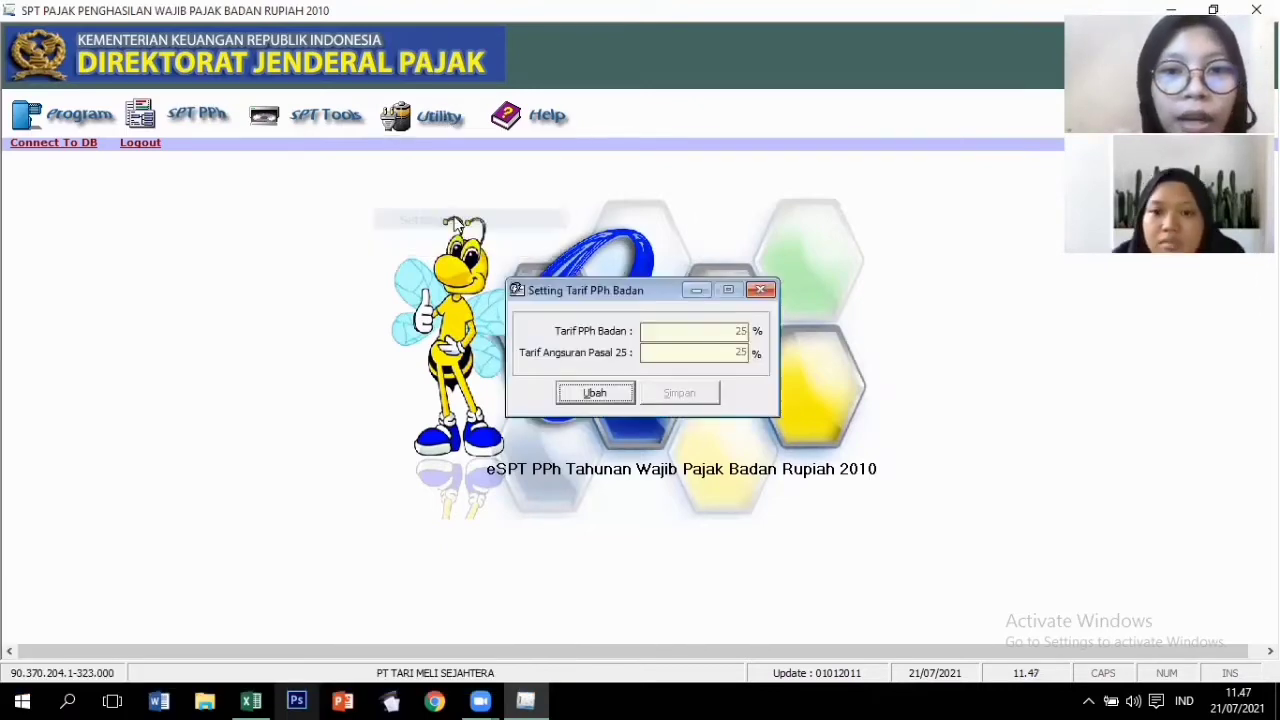
pyautogui.click(596, 393)
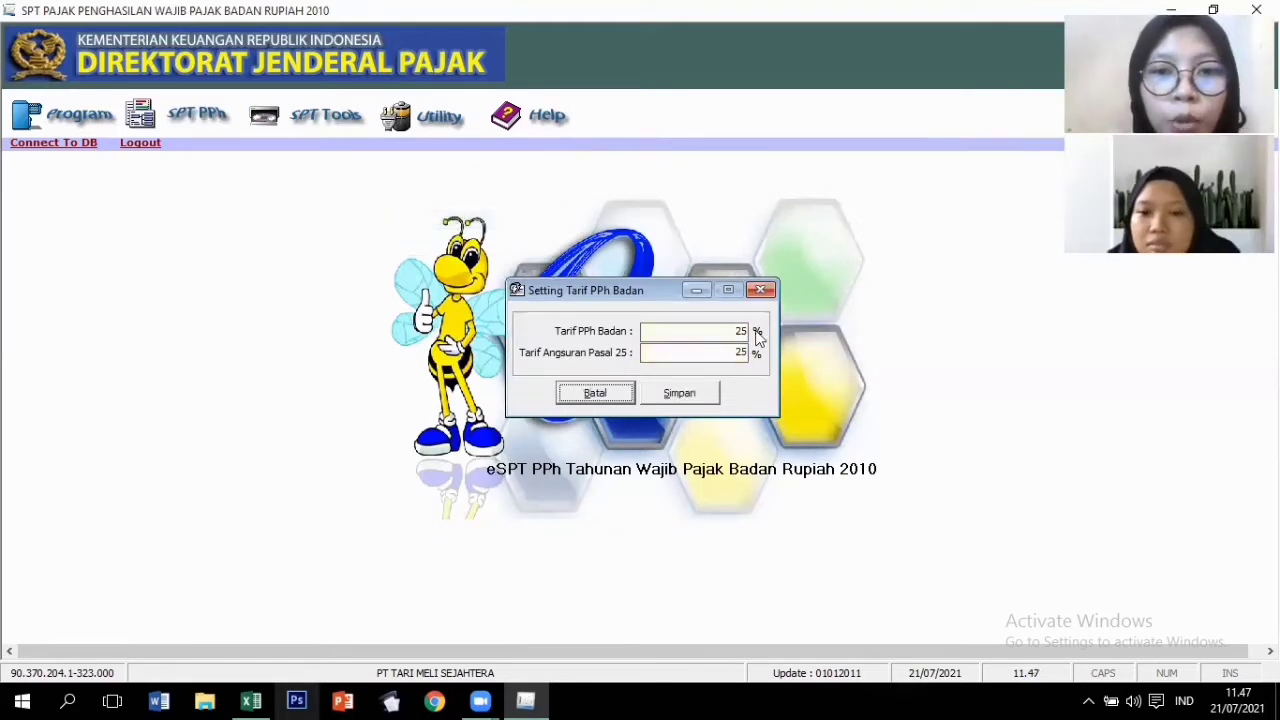
pyautogui.click(746, 331)
pyautogui.press('BackSpace')
pyautogui.write('2')
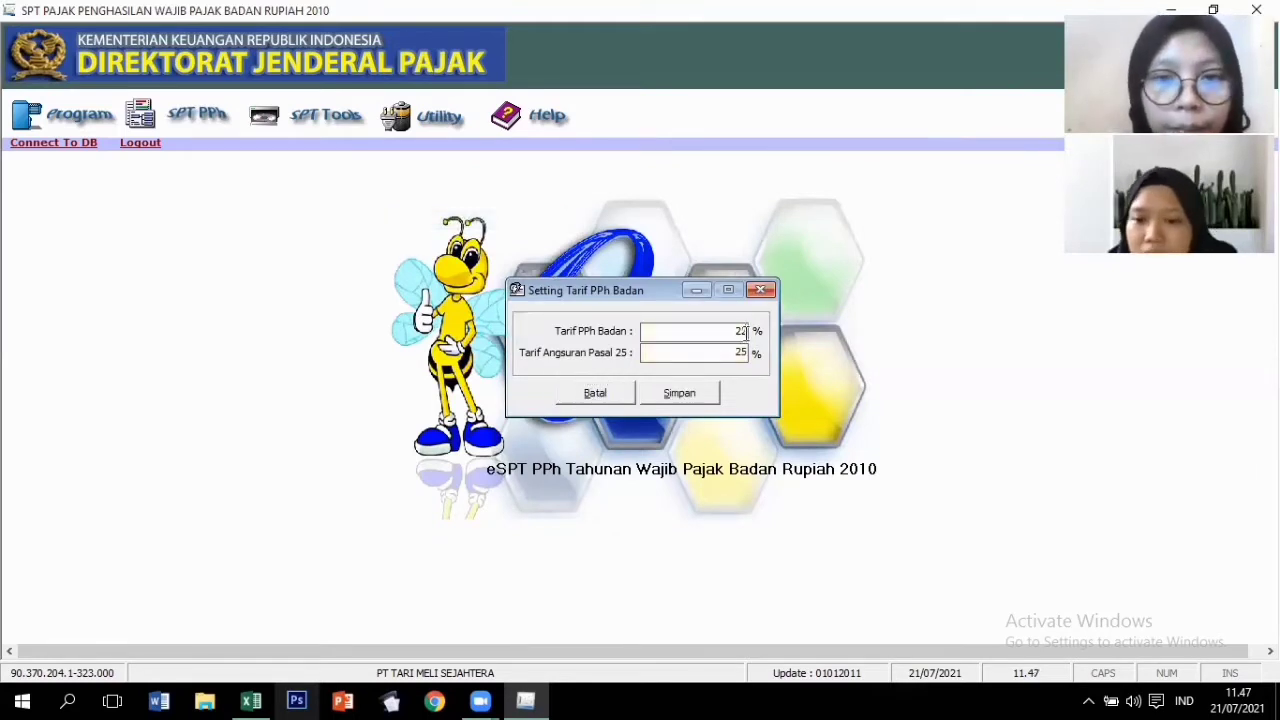
pyautogui.click(746, 353)
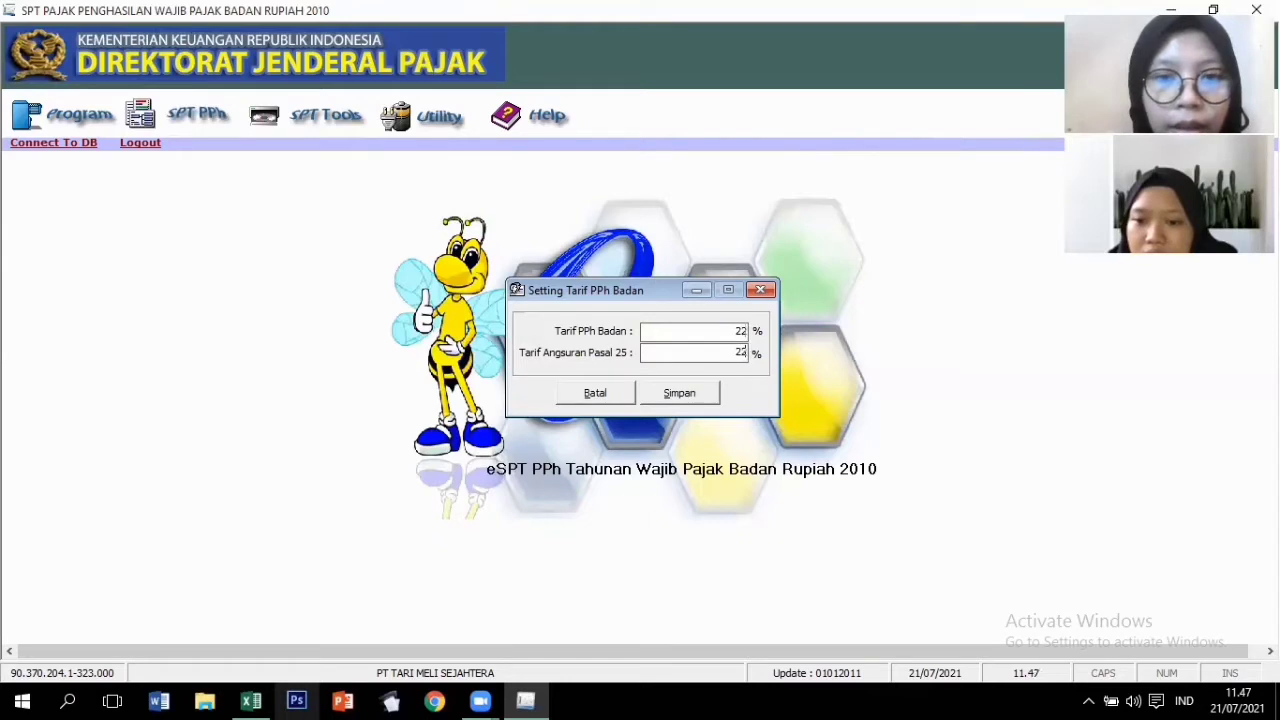
pyautogui.press('BackSpace')
pyautogui.write('2')
pyautogui.click(703, 394)
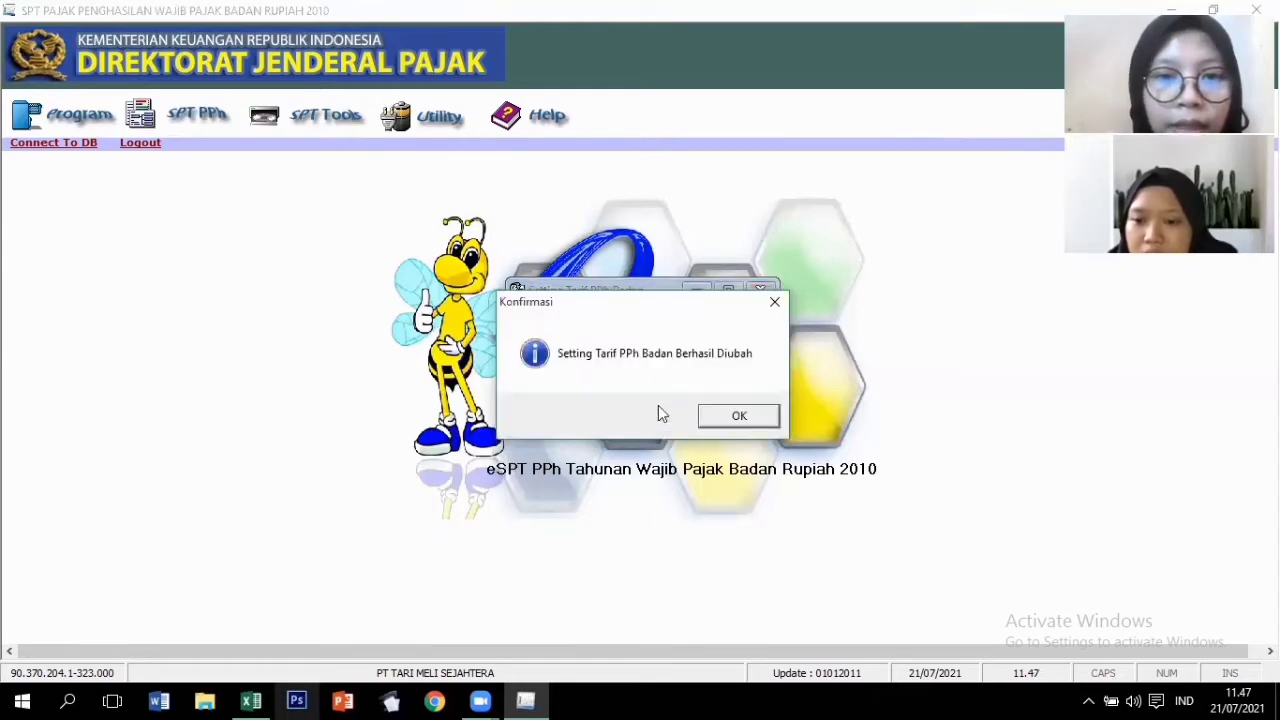
pyautogui.click(729, 420)
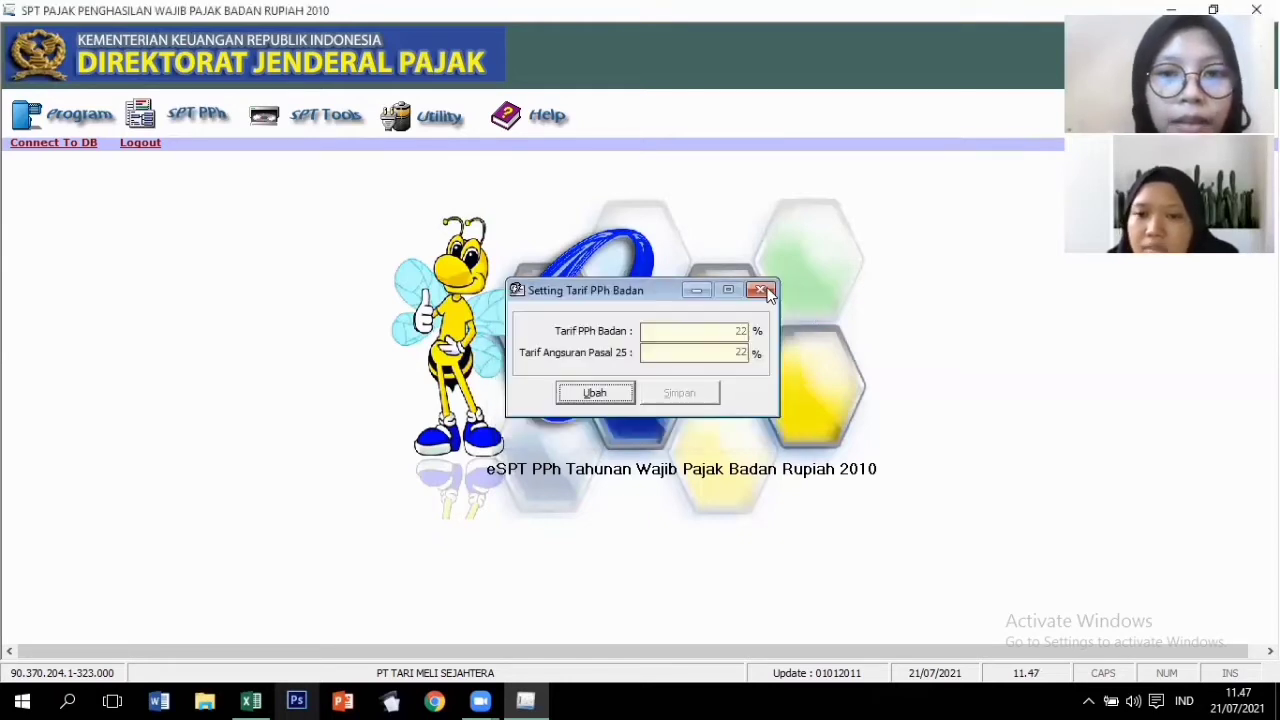
pyautogui.click(762, 290)
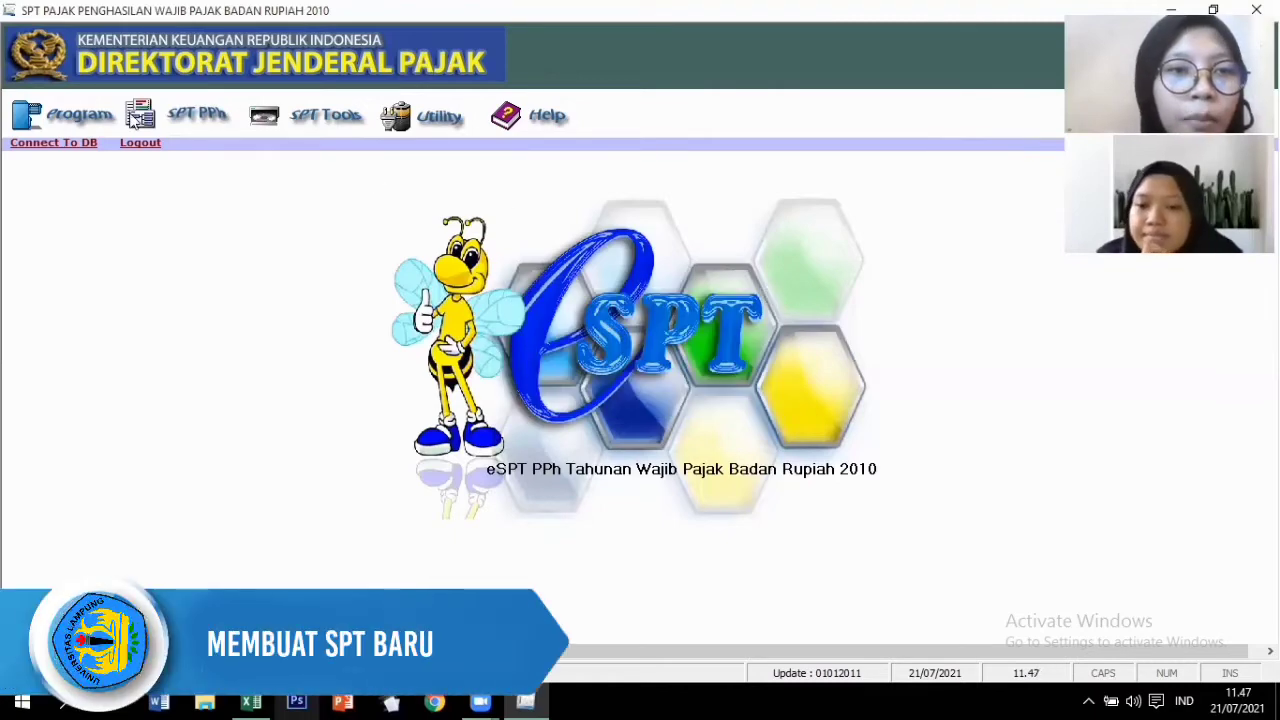
# Create a new SPT for tax year 2020, correction 0.
pyautogui.click(92, 120)
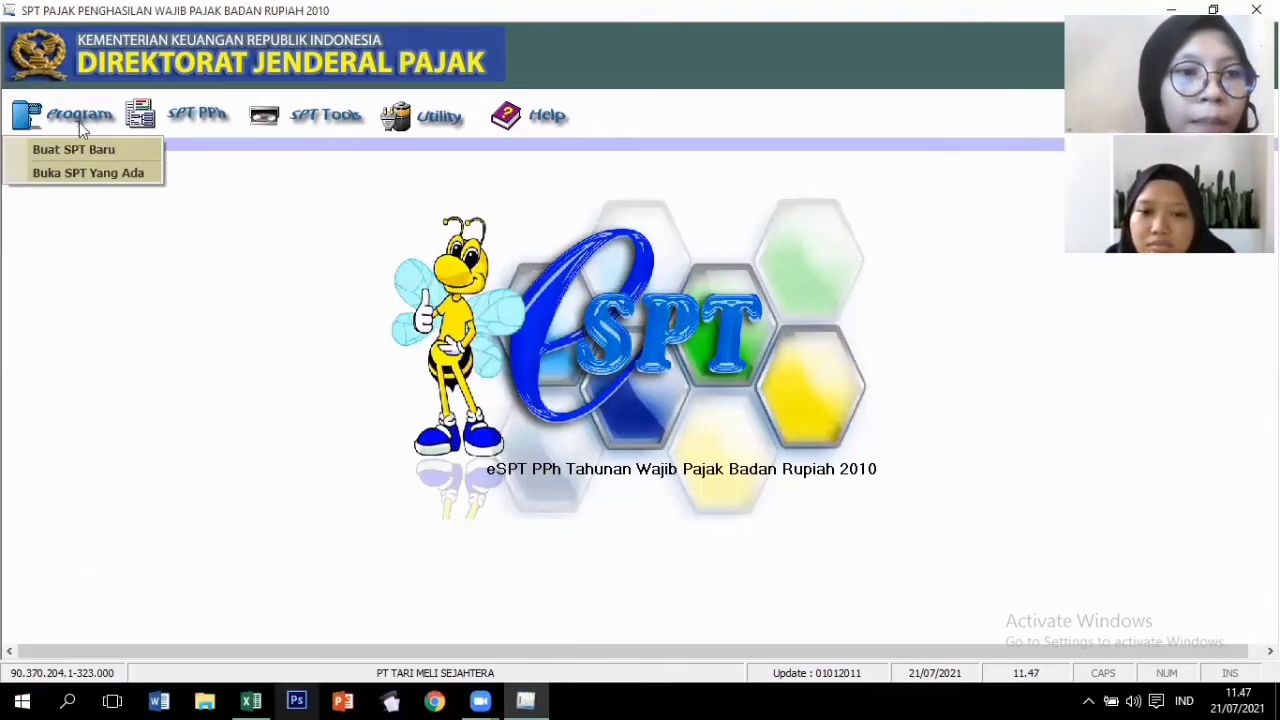
pyautogui.click(70, 155)
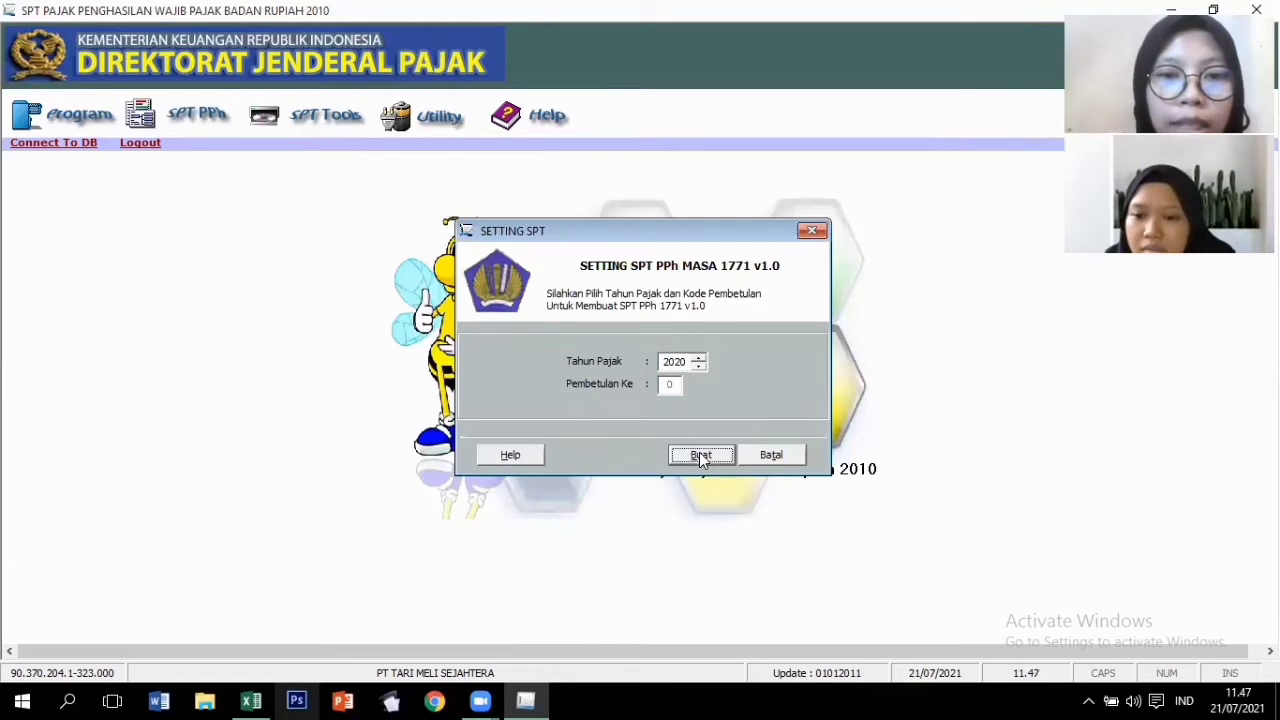
pyautogui.click(746, 413)
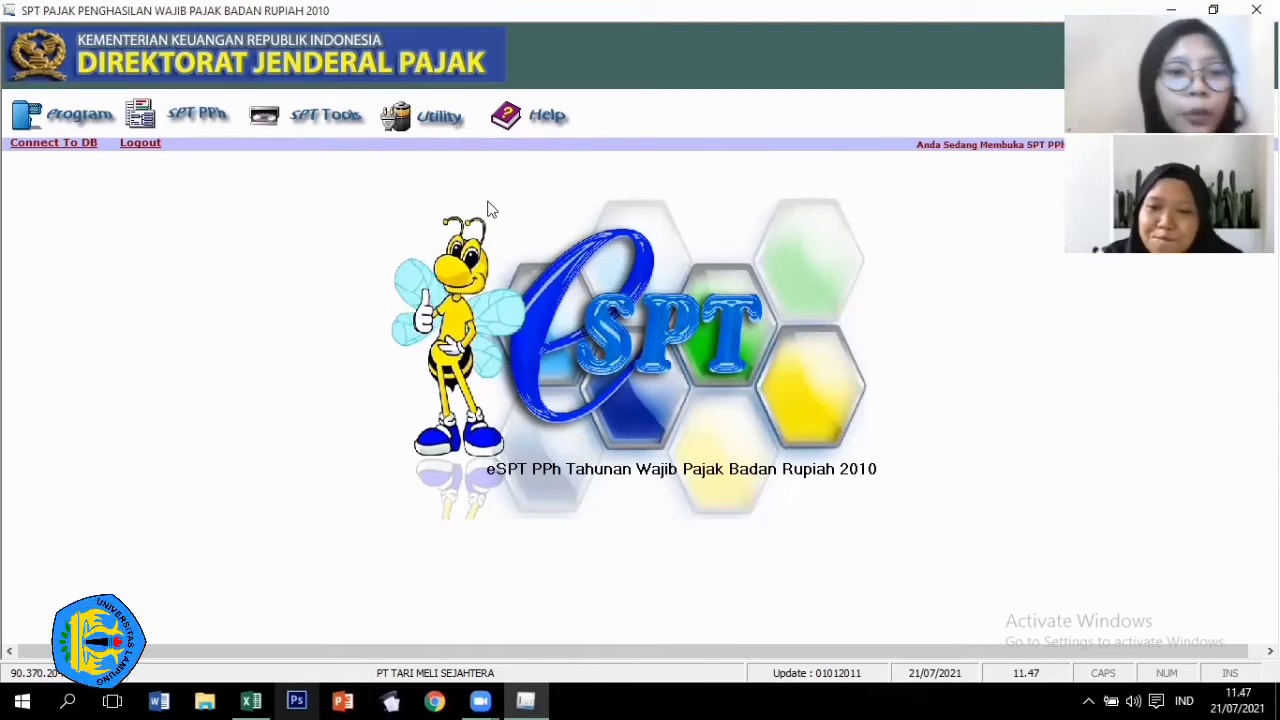
# Open the Daftar Penyusutan dan Amortisasi Fiskal list and start a new entry.
pyautogui.click(186, 122)
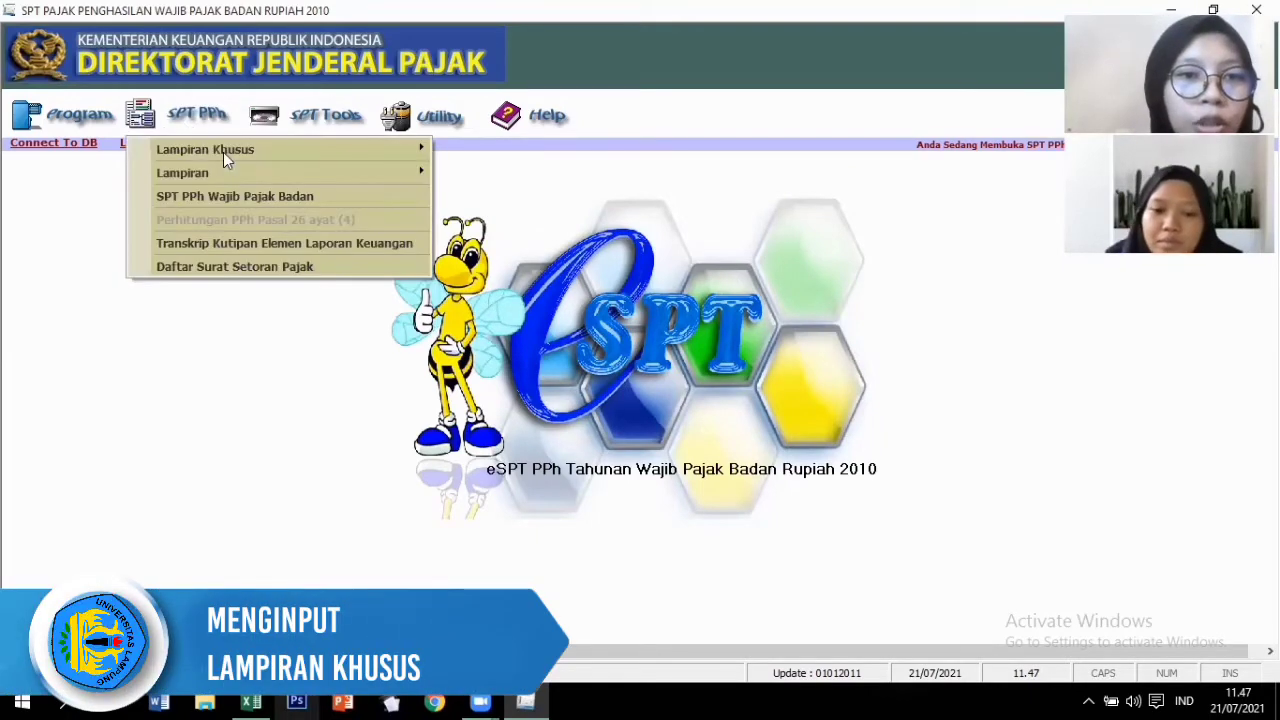
pyautogui.moveTo(422, 148)
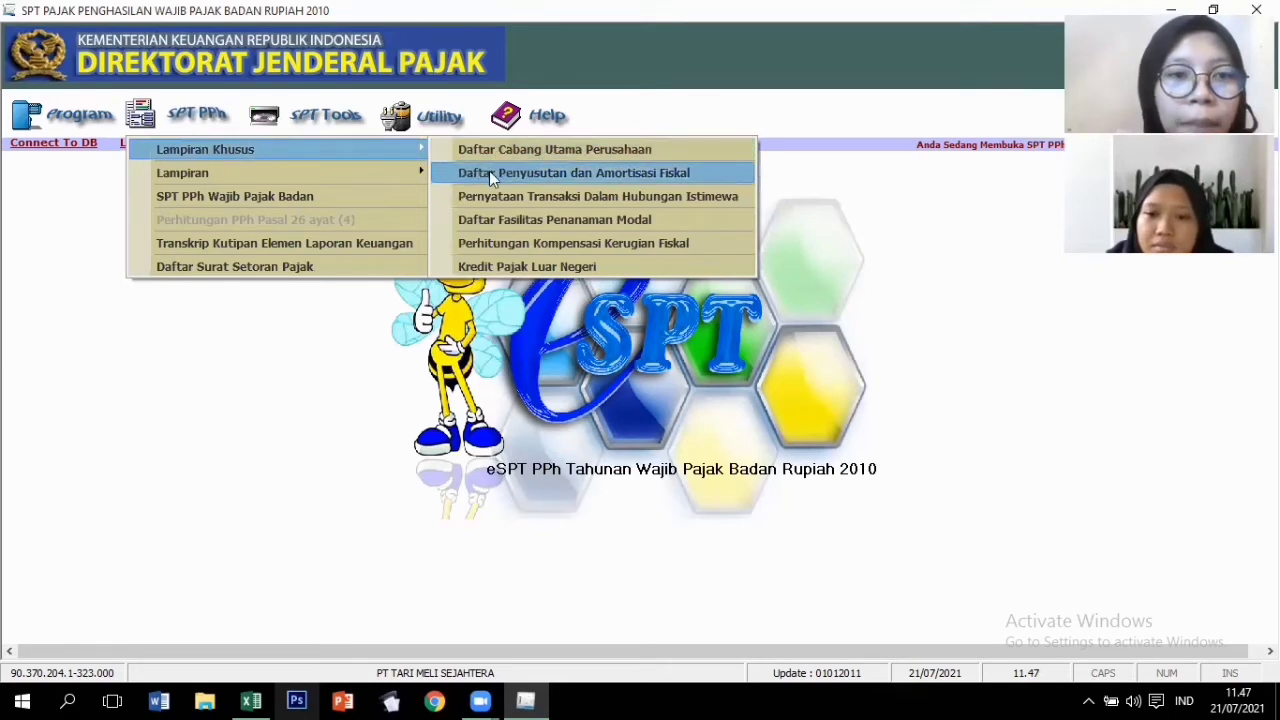
pyautogui.click(544, 173)
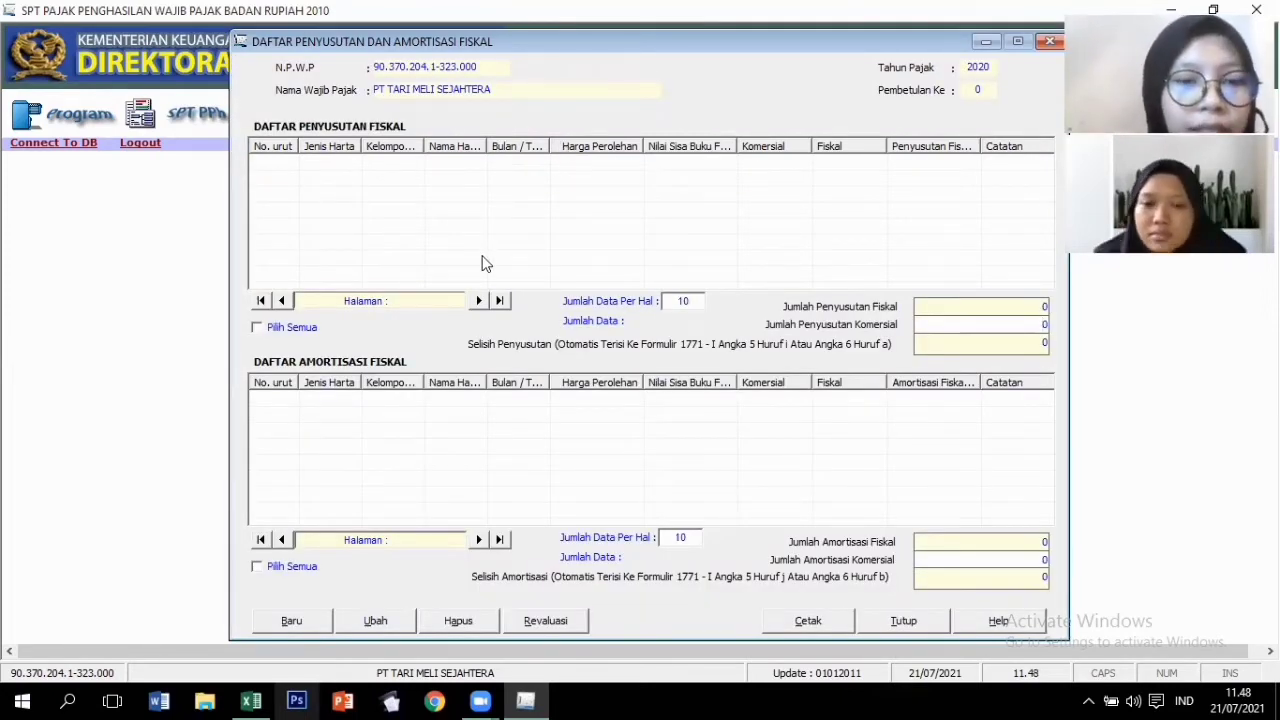
pyautogui.click(291, 622)
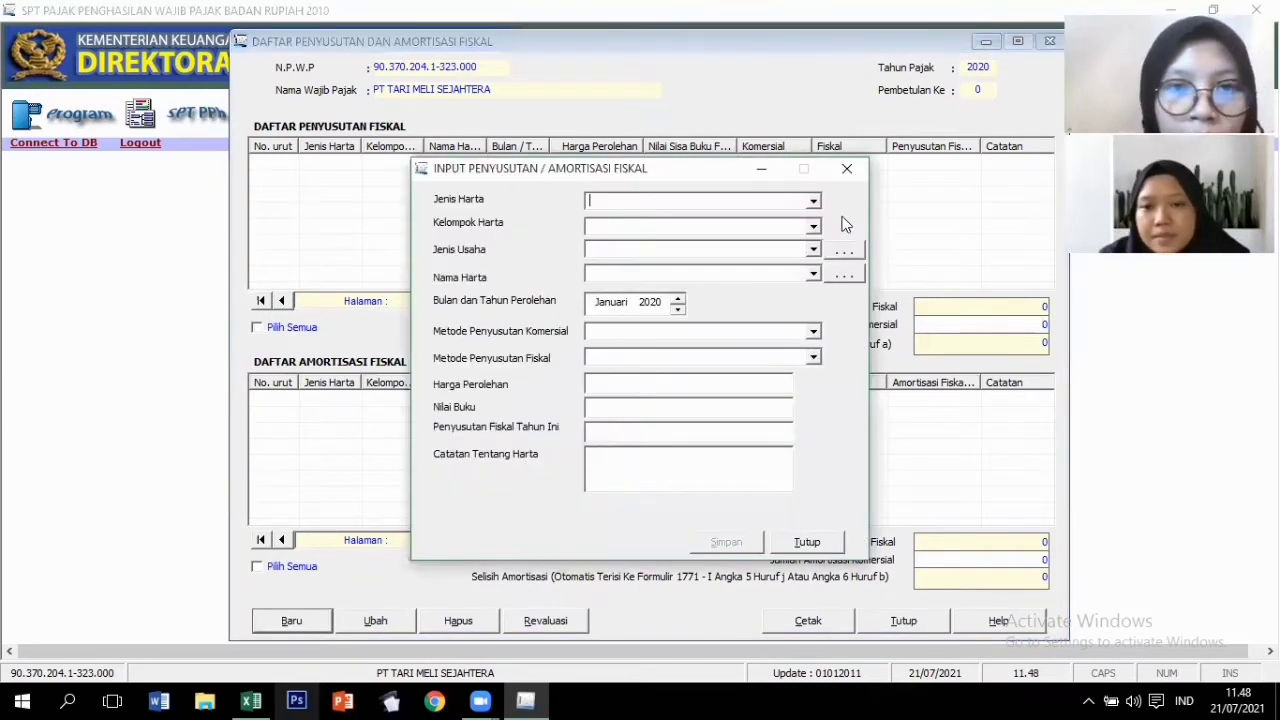
# Set Harta Berwujud, Kelompok 1, Semua jenis usaha, then open the asset-name reference list.
pyautogui.click(814, 203)
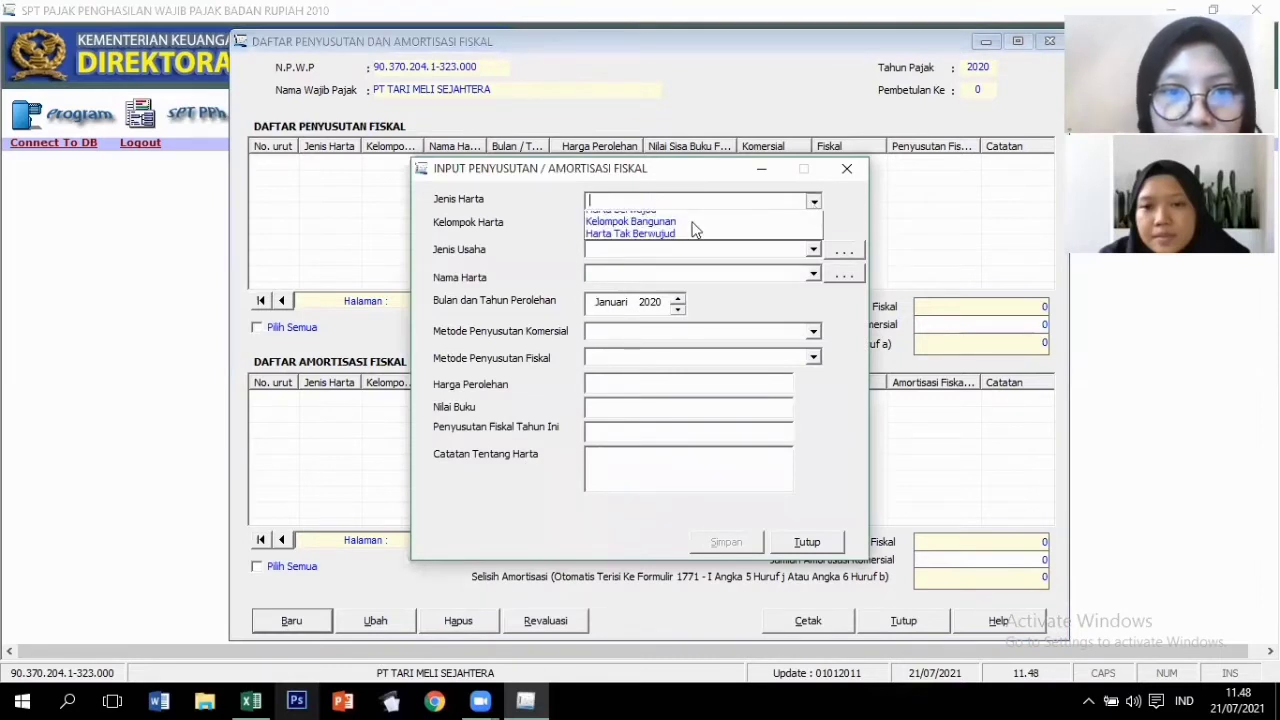
pyautogui.click(708, 229)
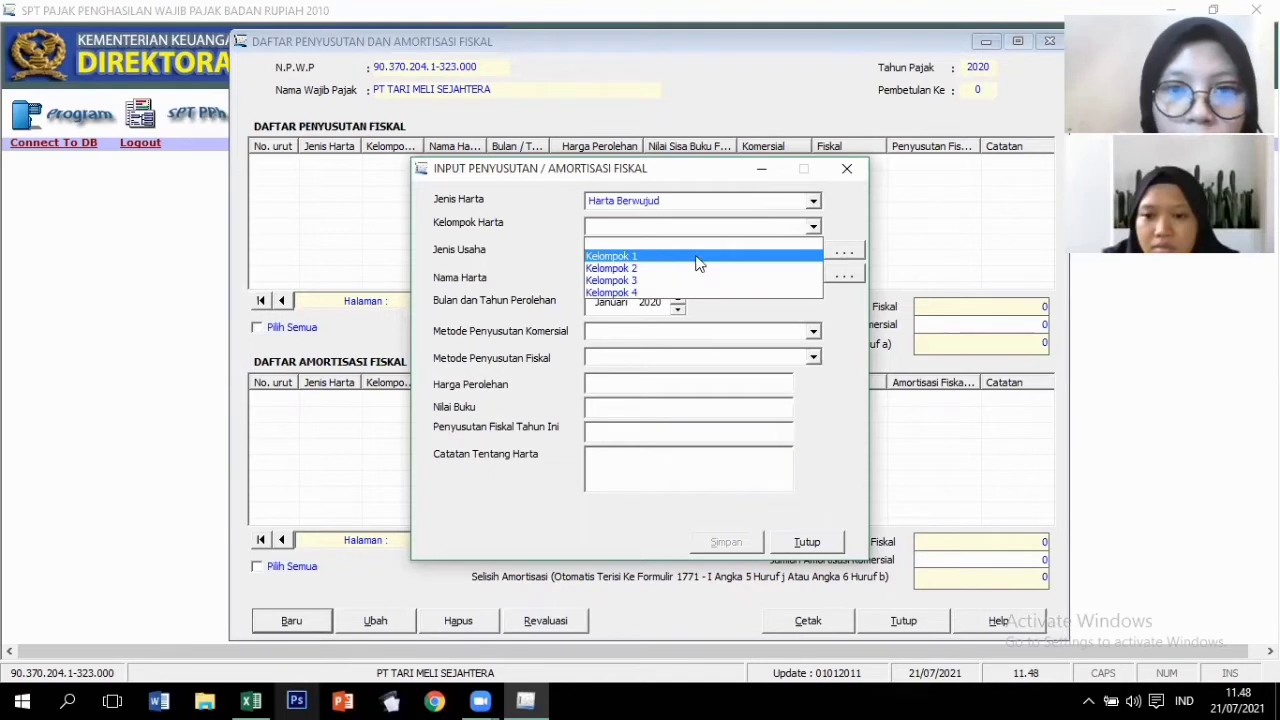
pyautogui.click(664, 258)
pyautogui.click(814, 251)
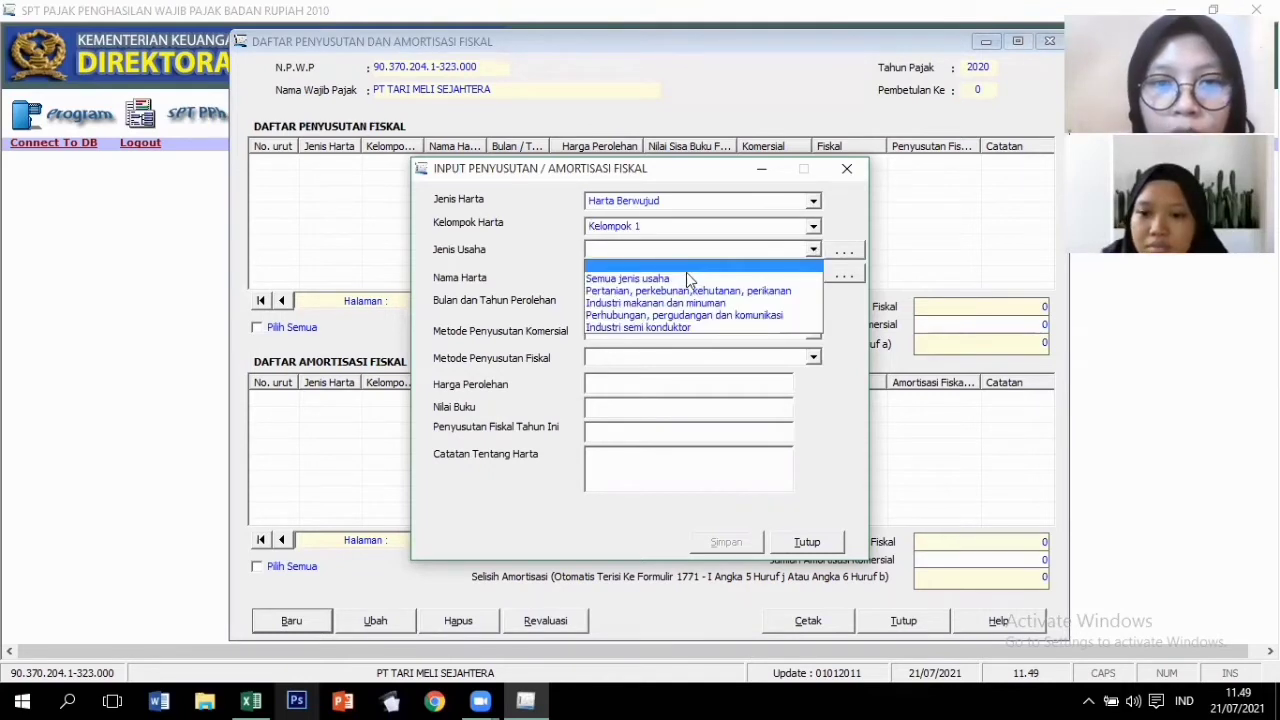
pyautogui.click(686, 274)
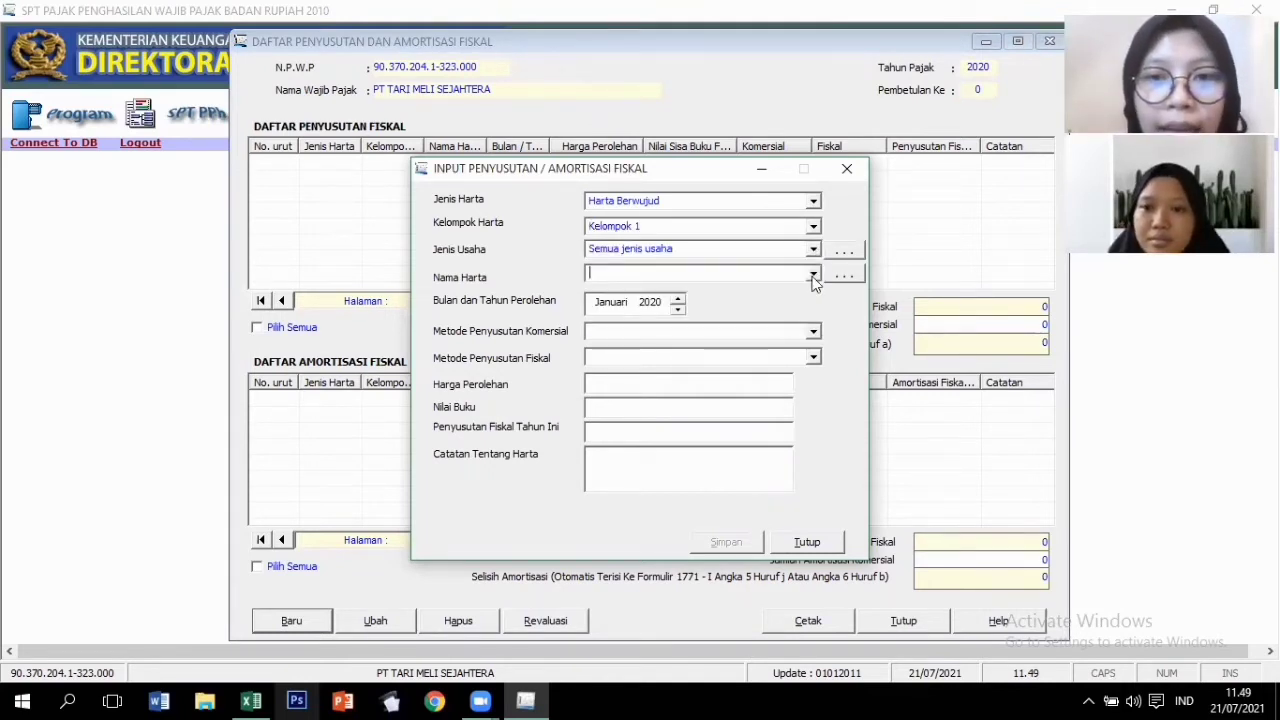
pyautogui.click(813, 273)
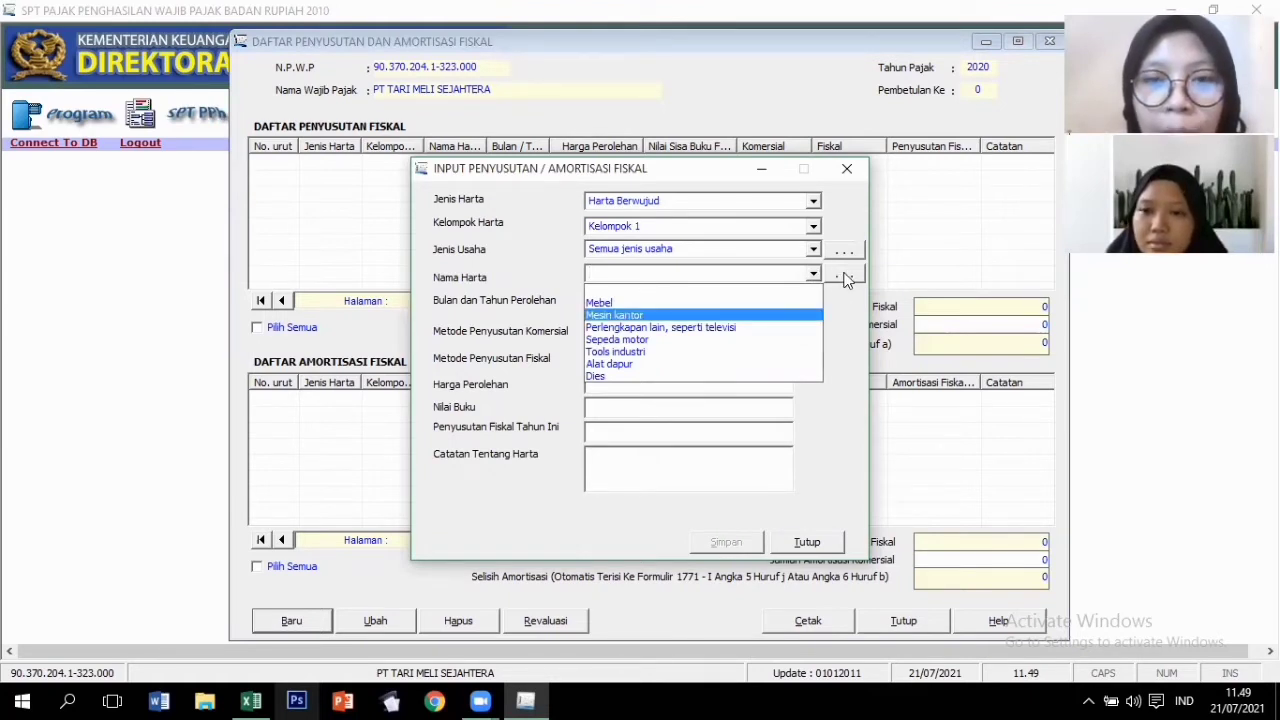
pyautogui.click(843, 279)
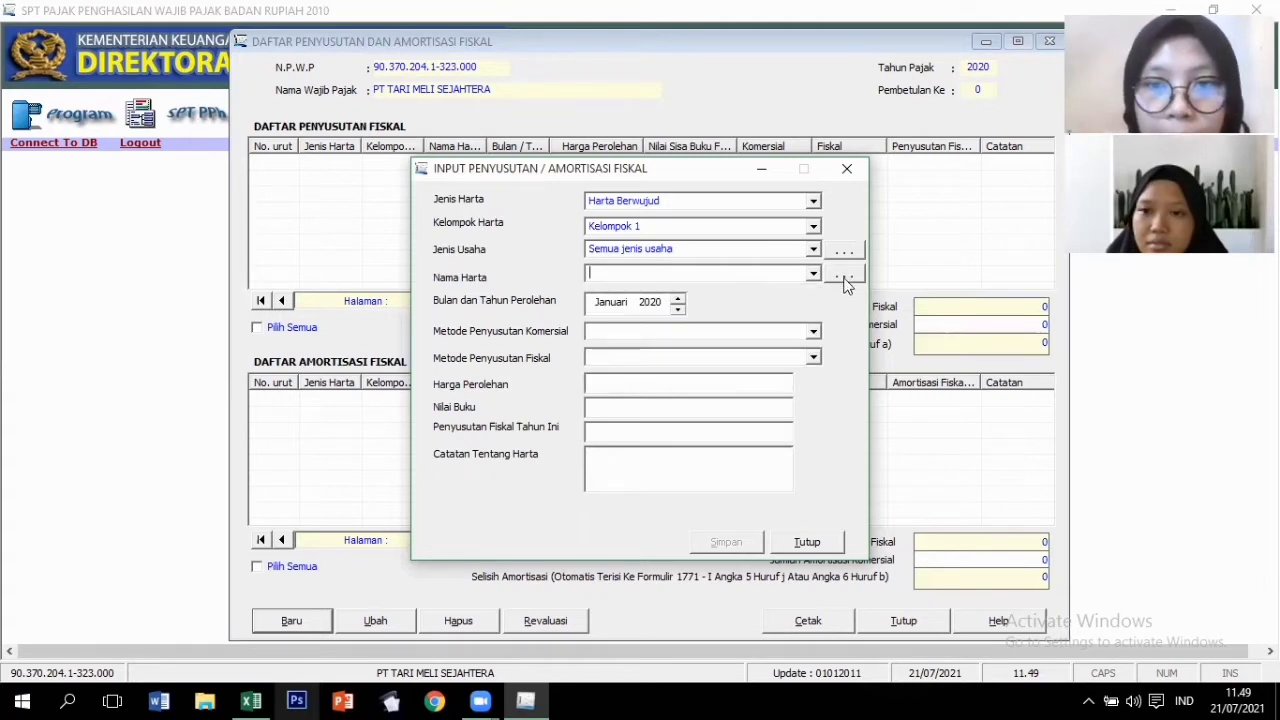
pyautogui.click(845, 279)
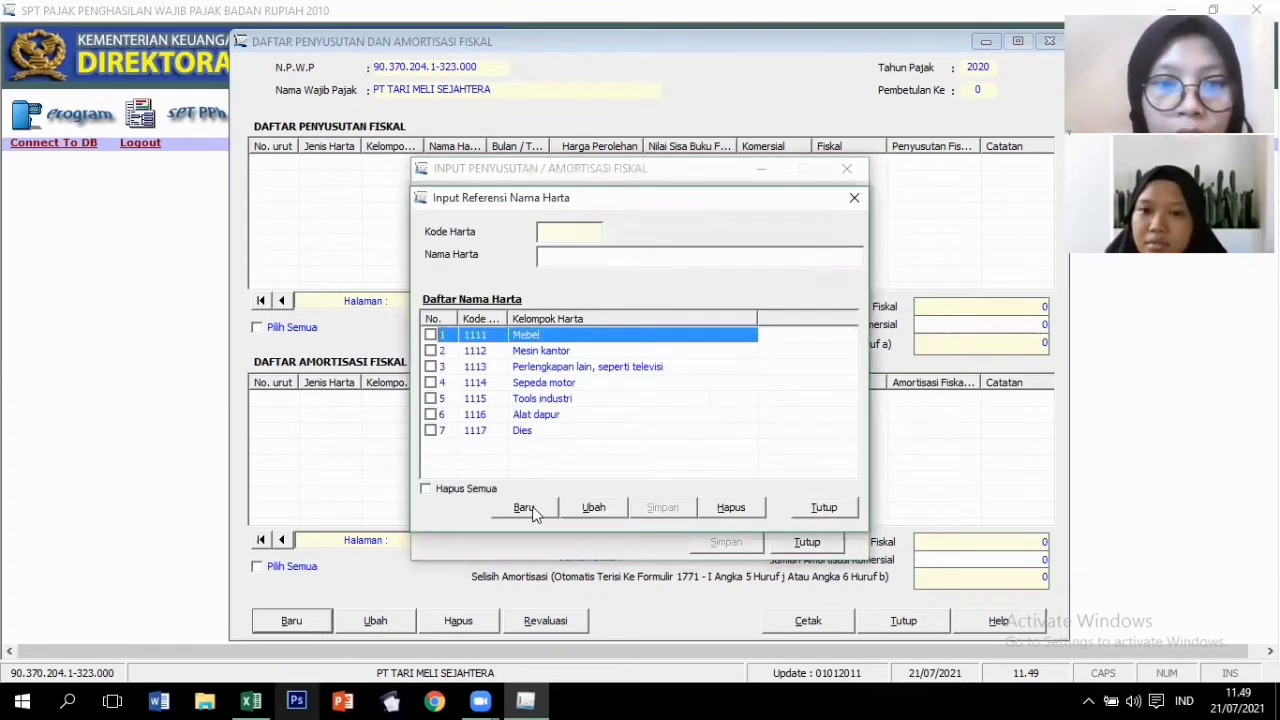
# Add Peralatan (1118) and Meja dan Kursi Kantor (1119) as asset names.
pyautogui.click(532, 508)
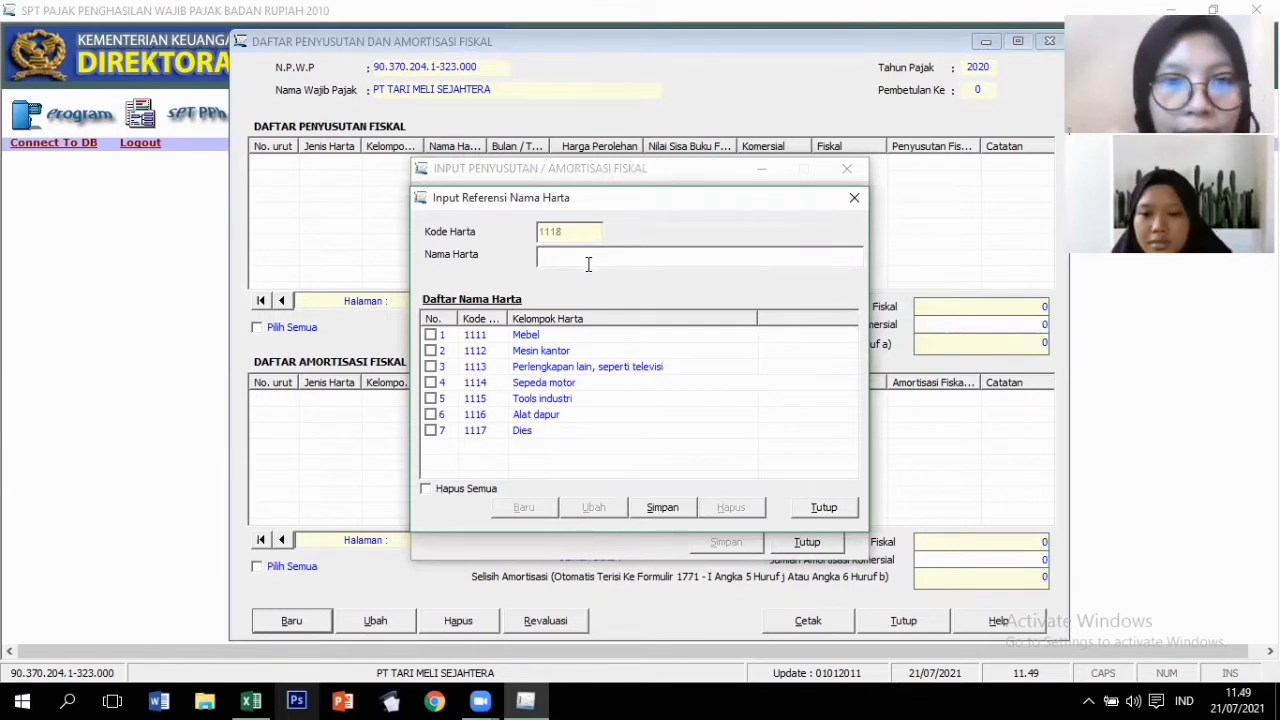
pyautogui.click(588, 258)
pyautogui.write('Per')
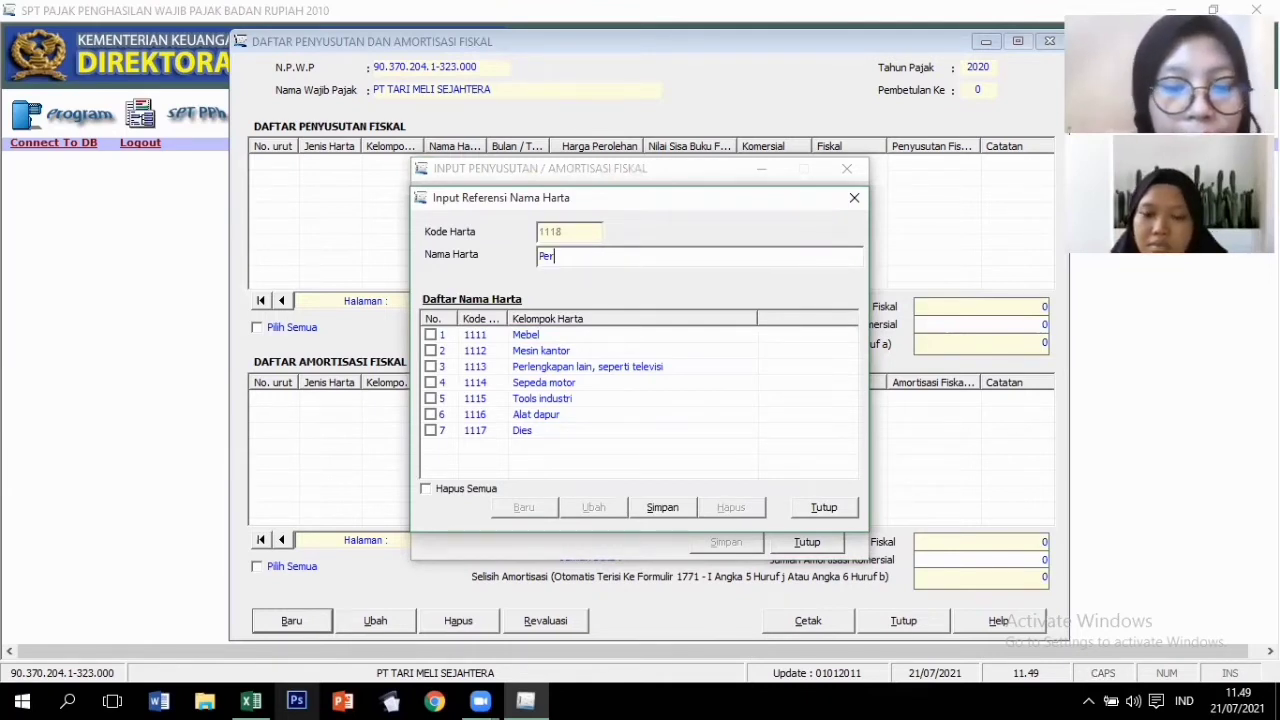
pyautogui.write('aiatan')
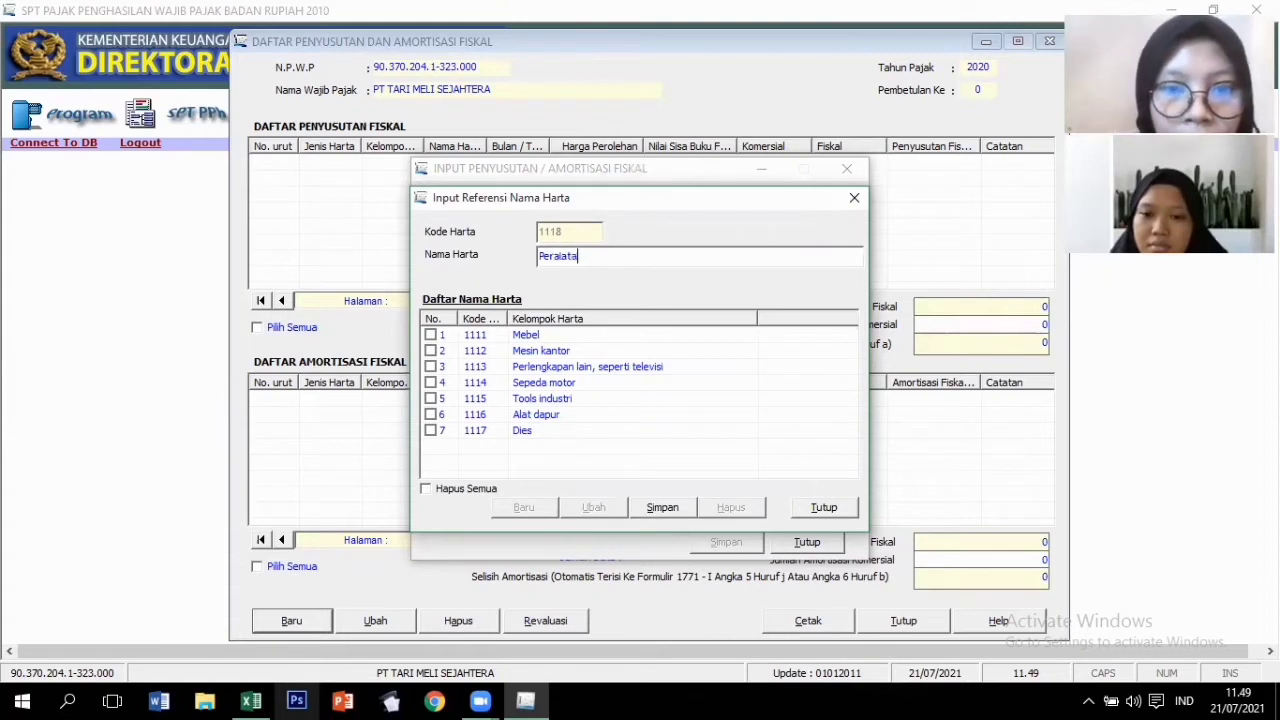
pyautogui.click(671, 510)
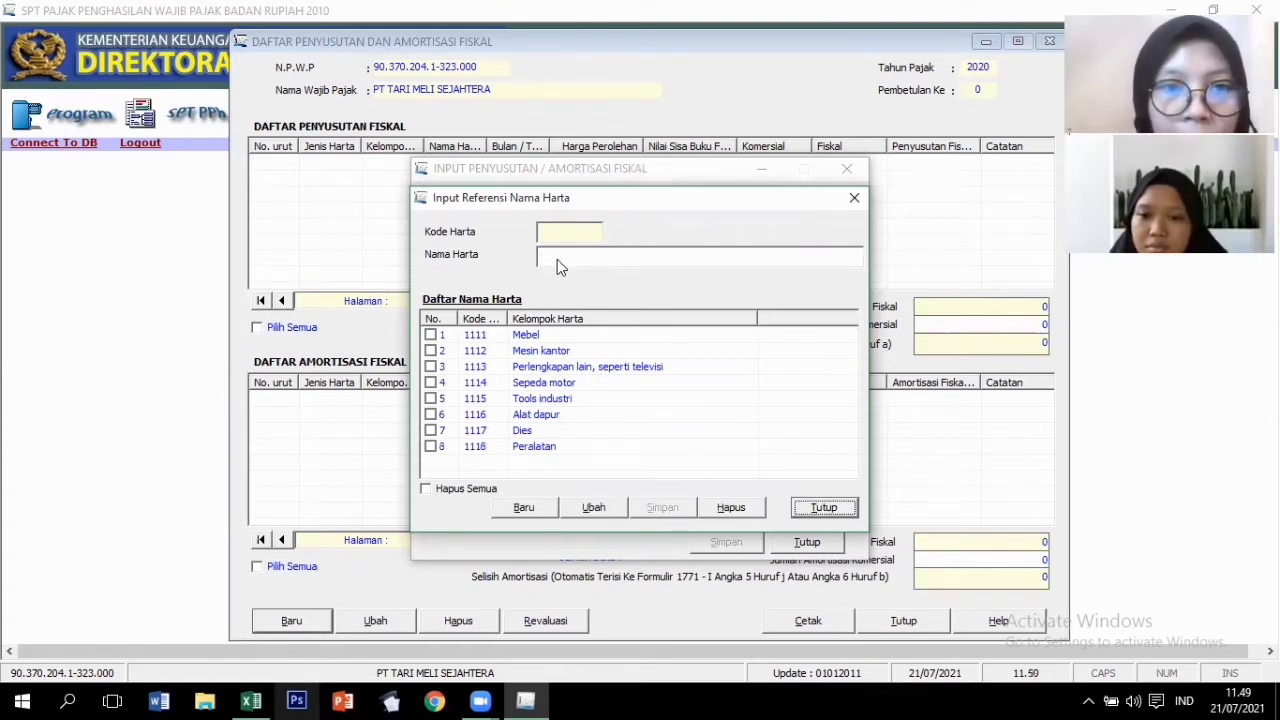
pyautogui.click(526, 508)
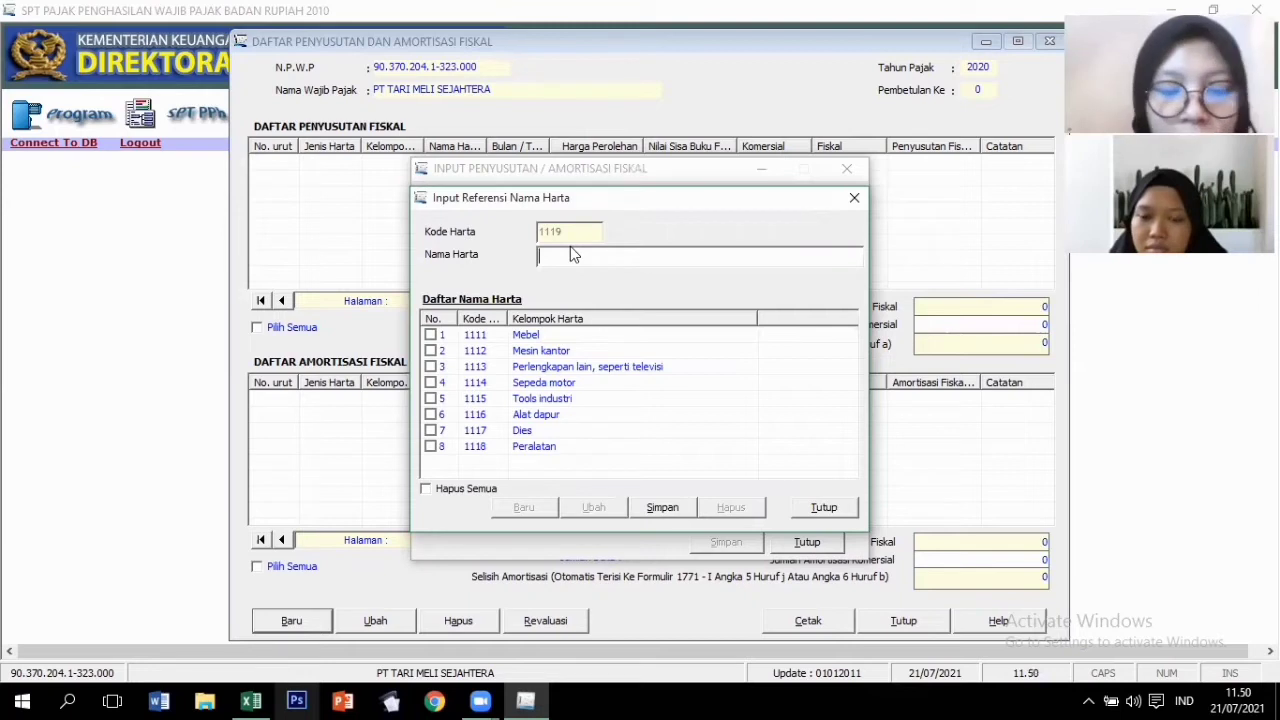
pyautogui.write('Me')
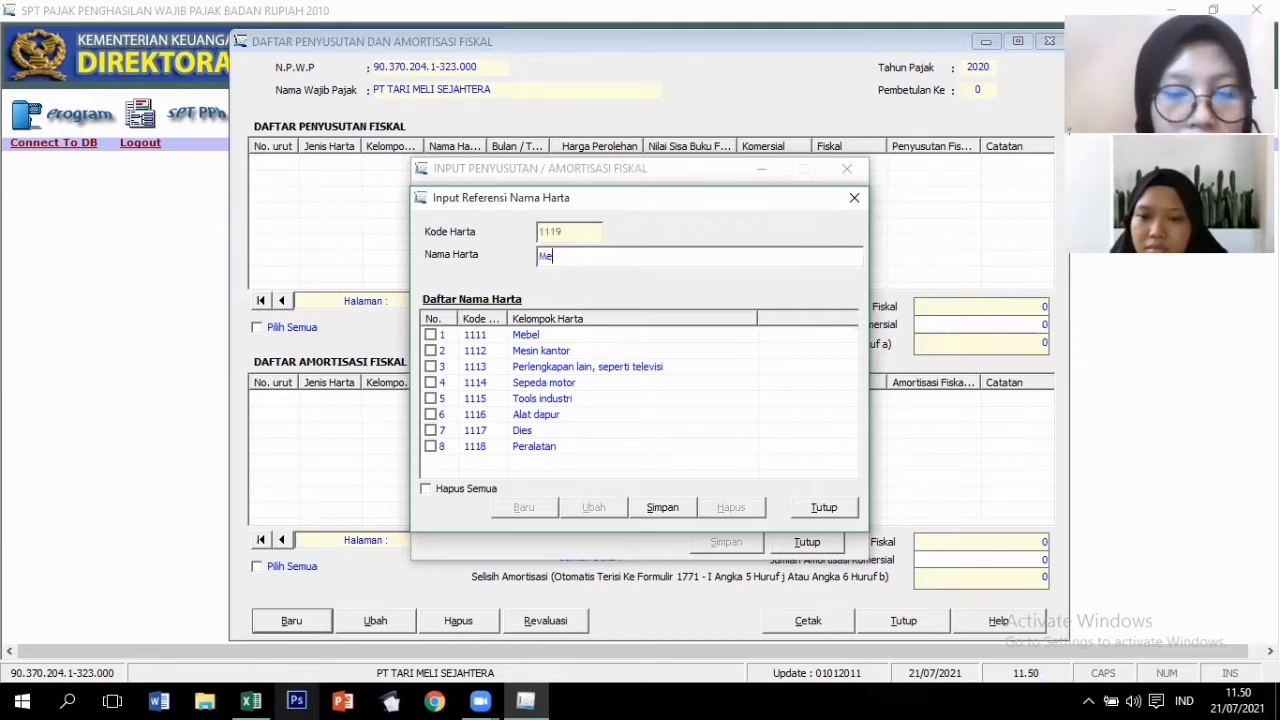
pyautogui.write('ja dan Kur')
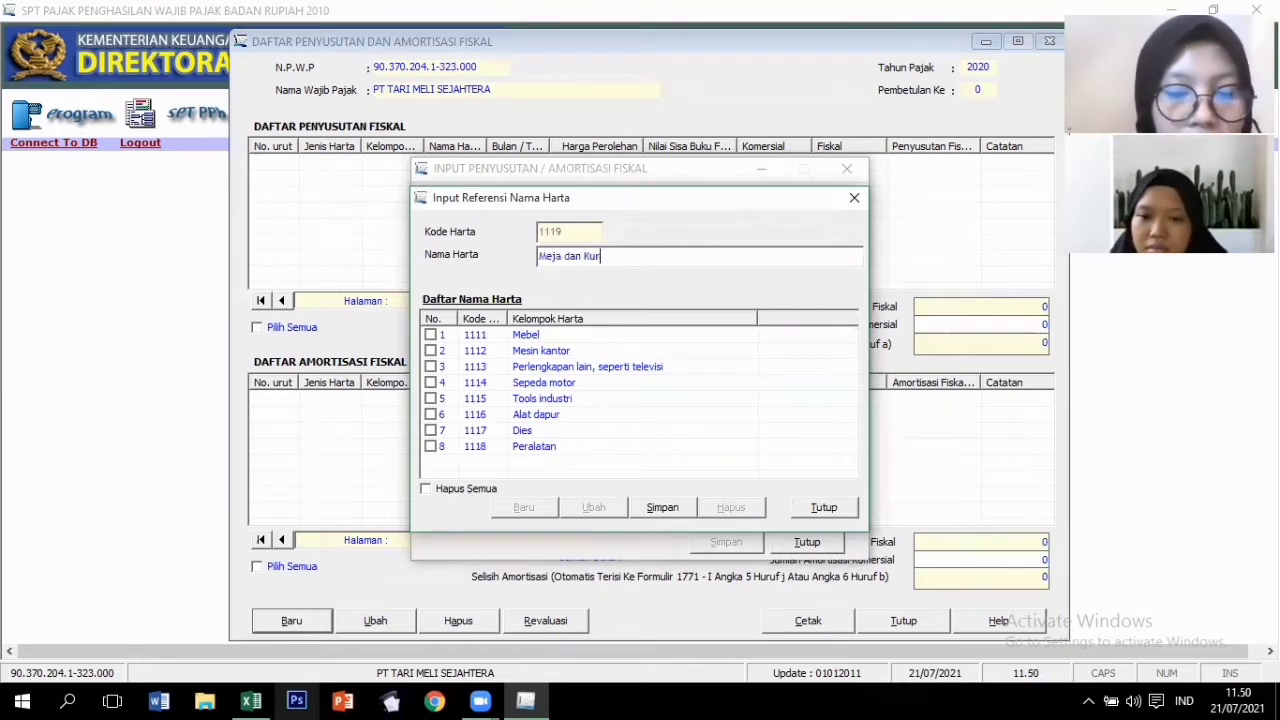
pyautogui.write('si Kanto')
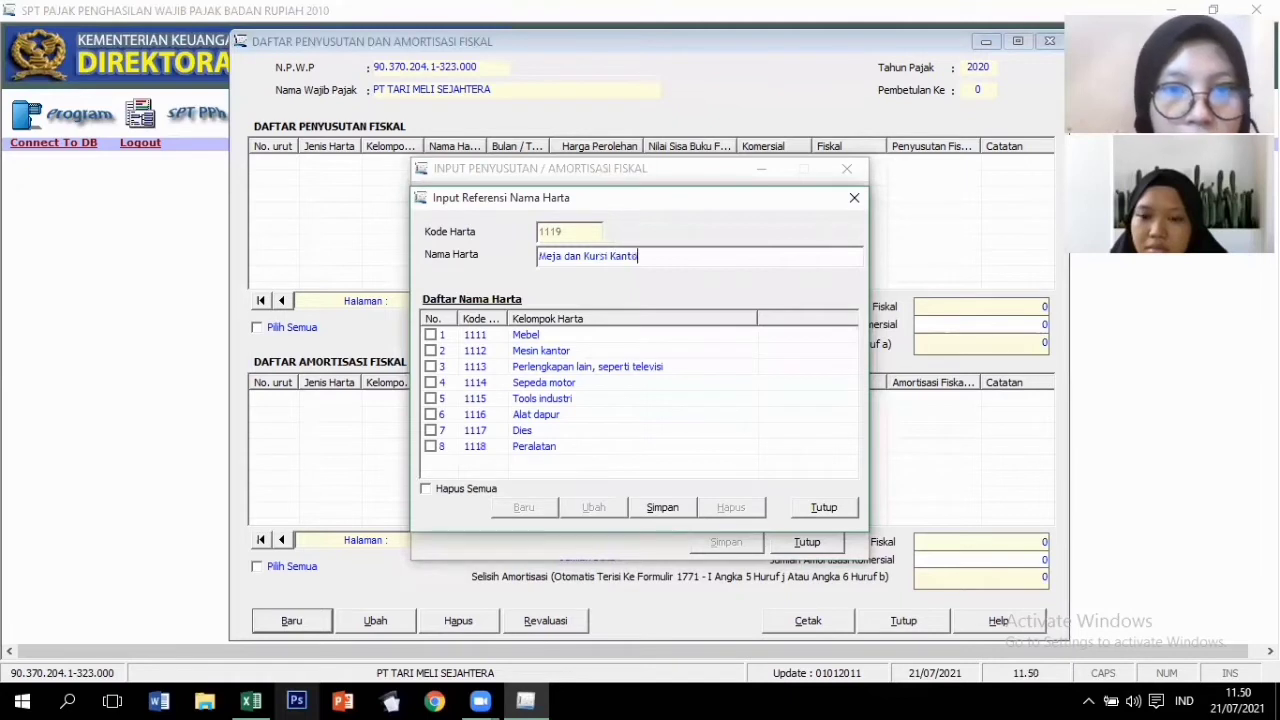
pyautogui.write('r')
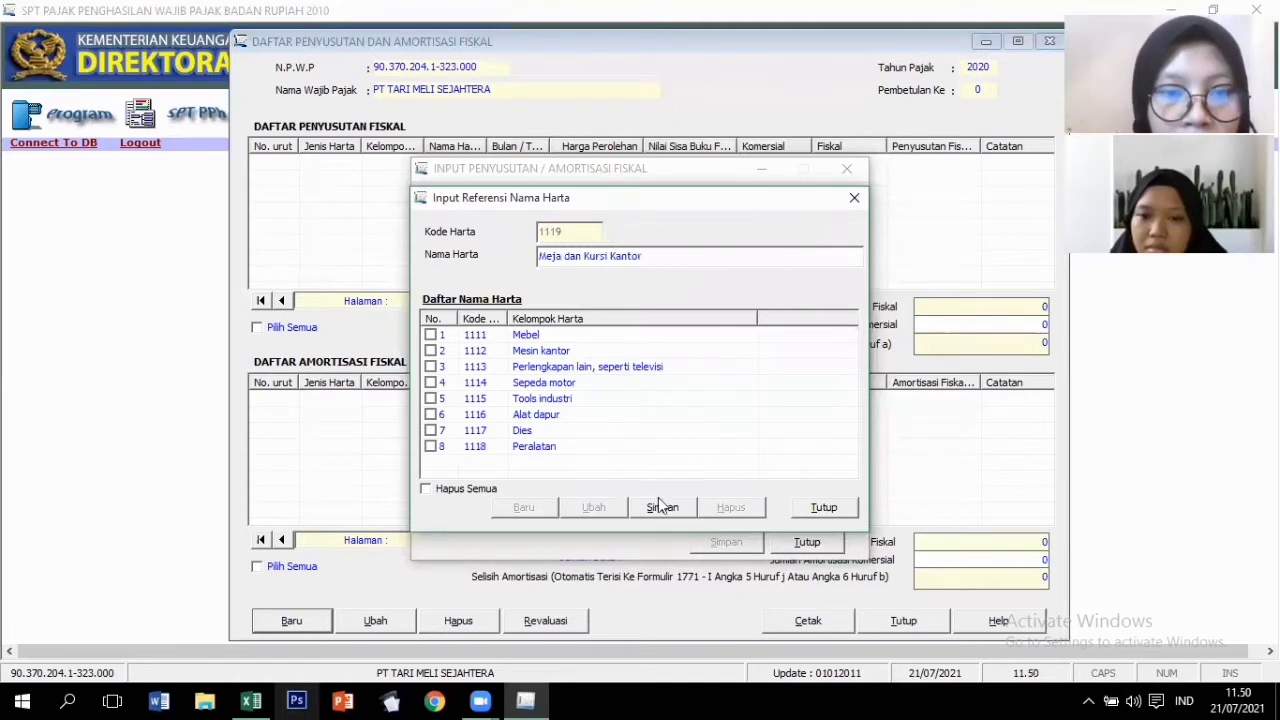
pyautogui.click(660, 507)
# Add Sepeda Motor as asset name 11110 and return to the entry form.
pyautogui.click(523, 507)
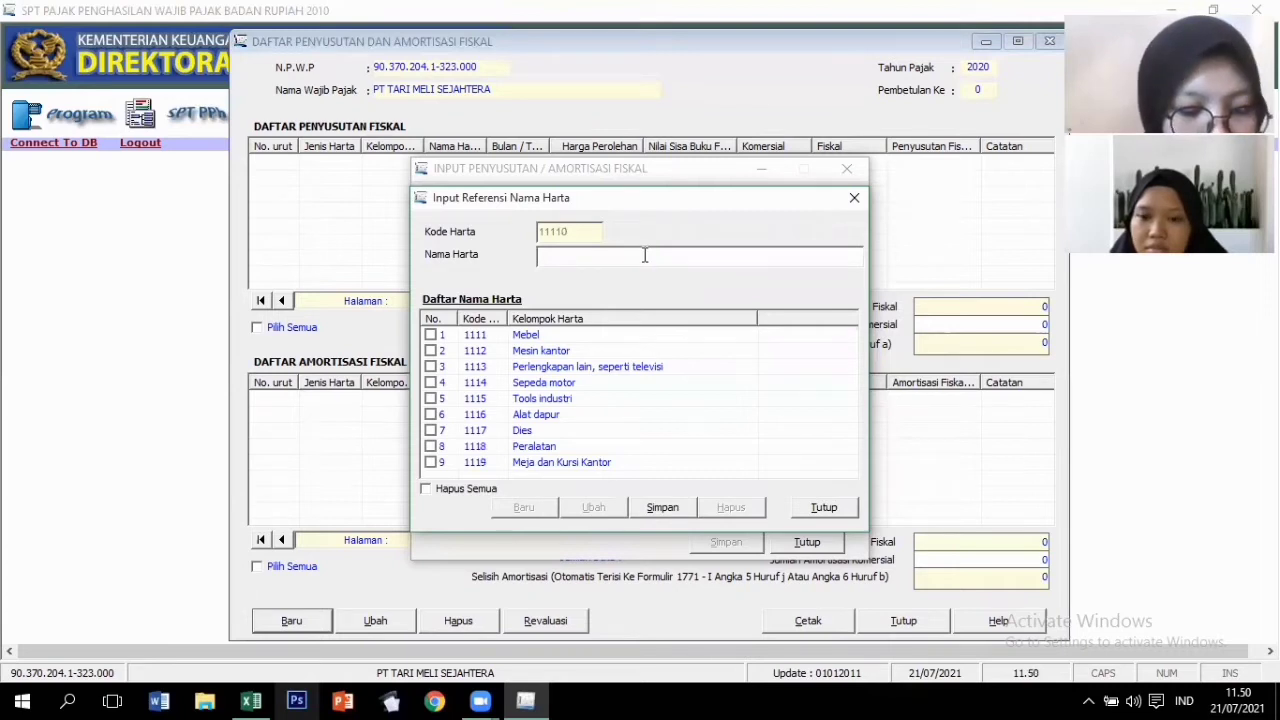
pyautogui.write('Se')
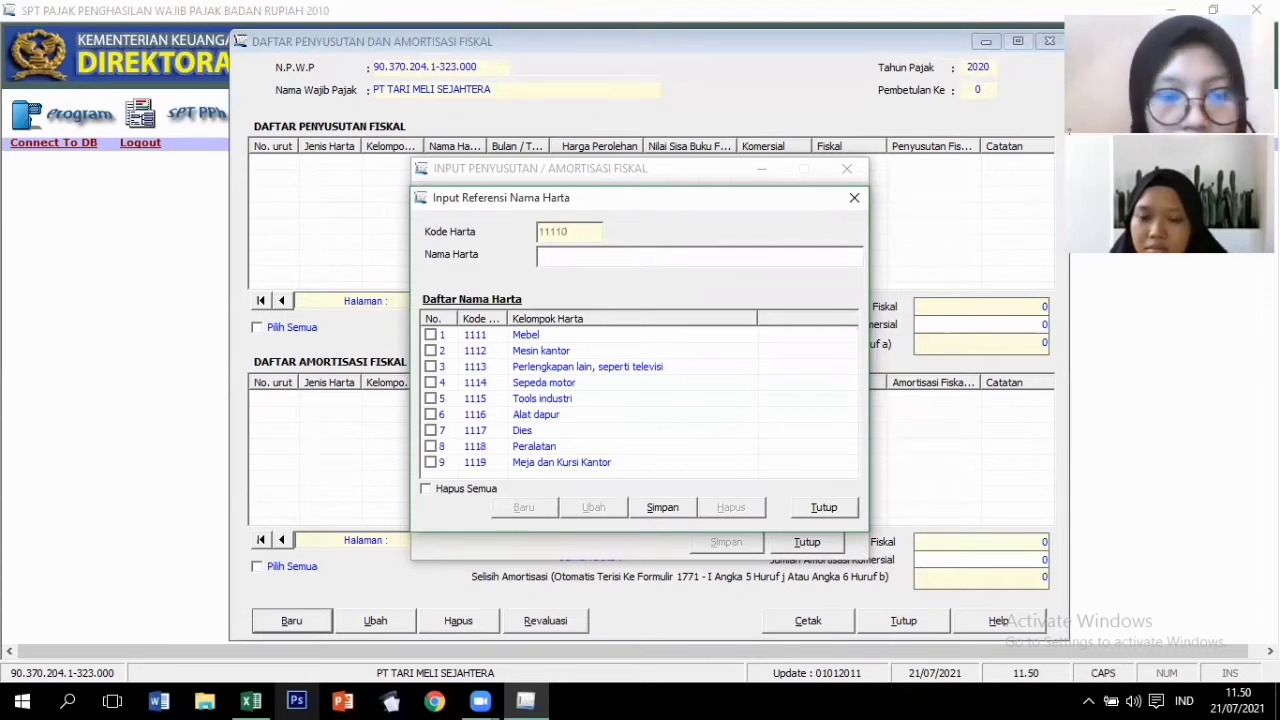
pyautogui.write('p')
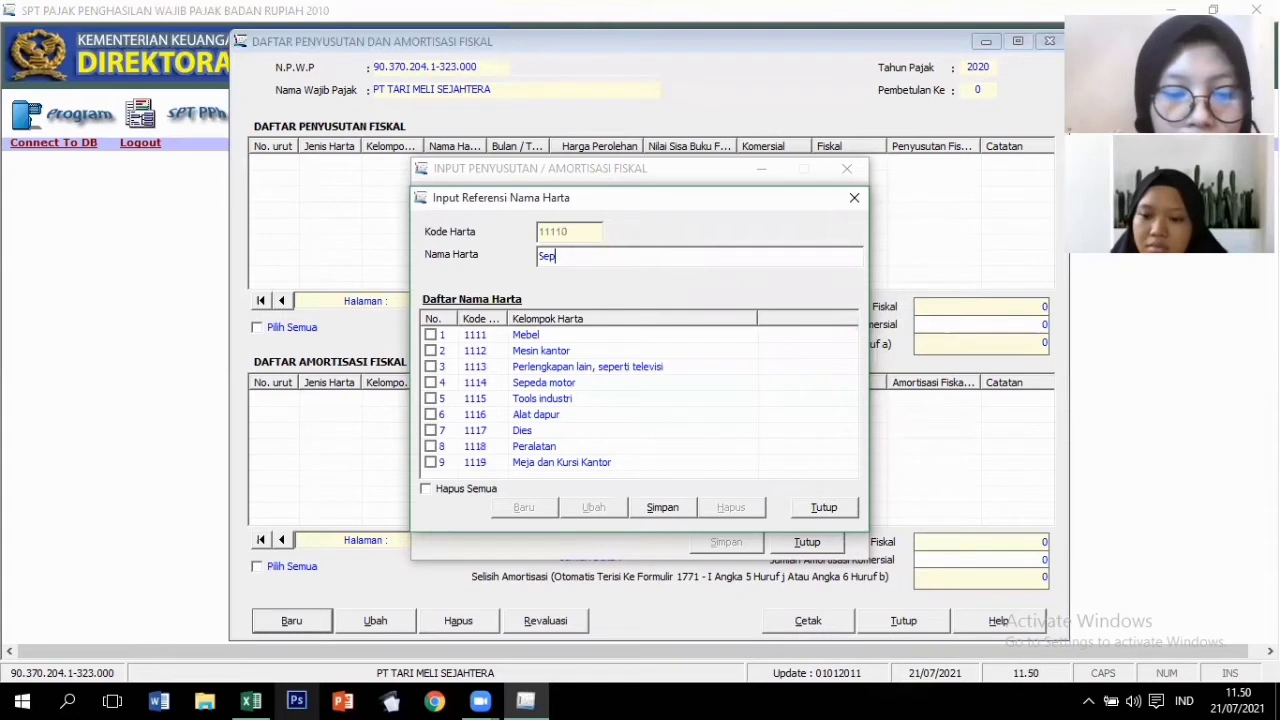
pyautogui.write('eda Mot')
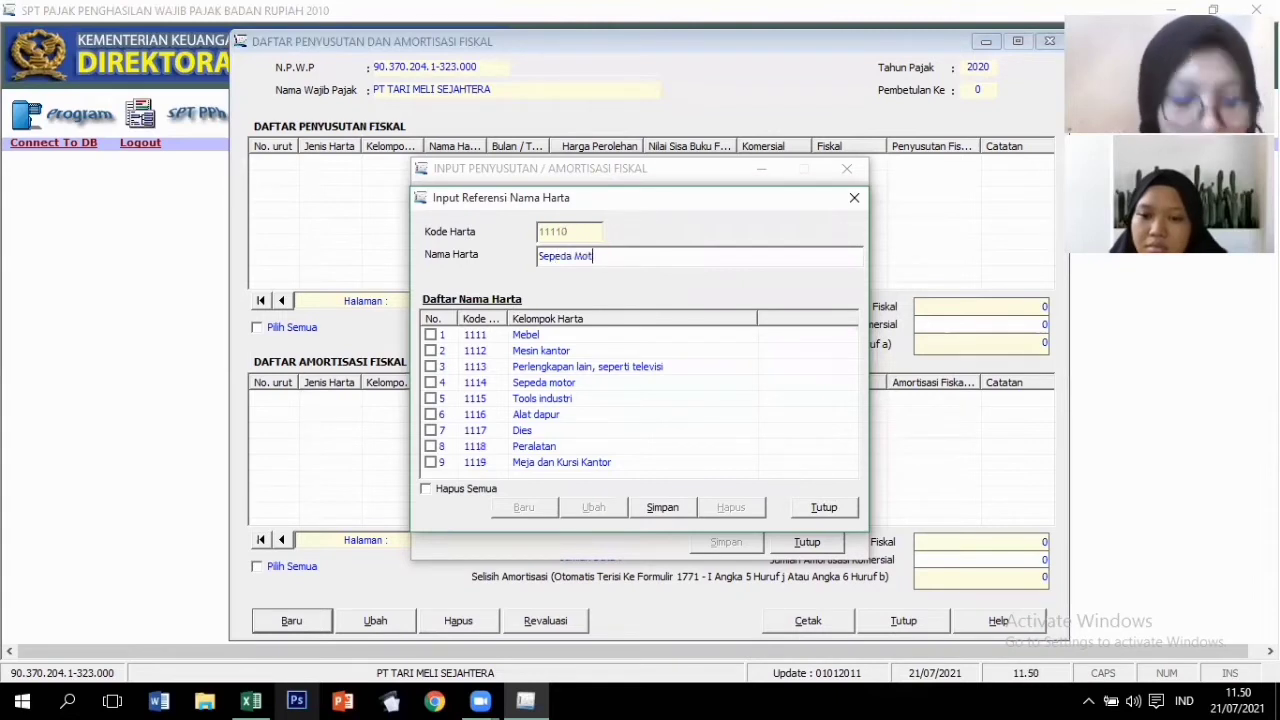
pyautogui.write('or')
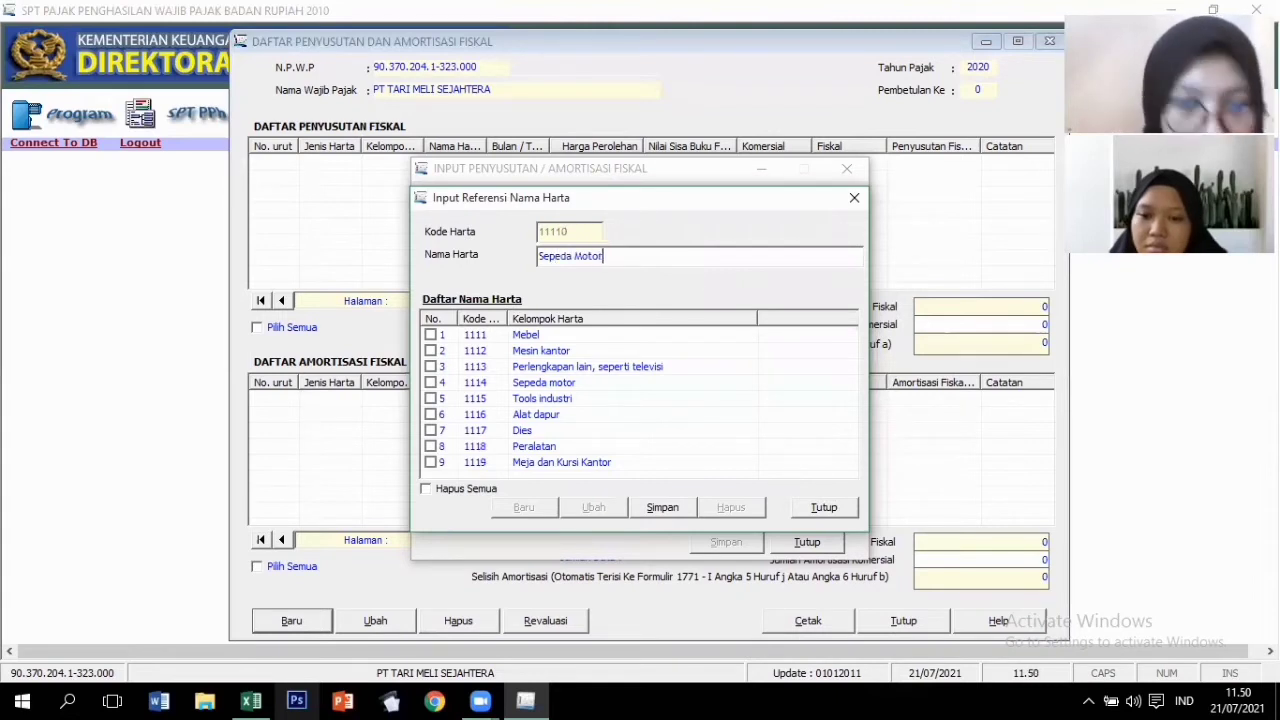
pyautogui.click(663, 508)
pyautogui.click(836, 506)
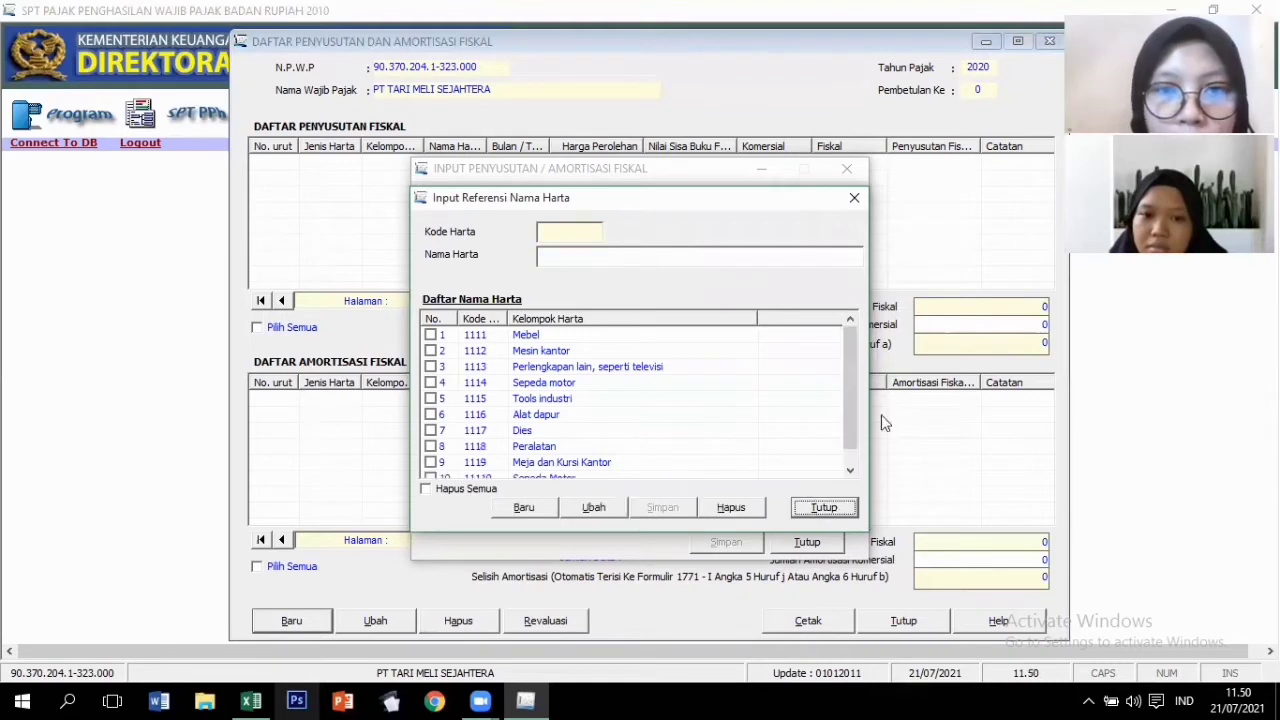
pyautogui.click(813, 274)
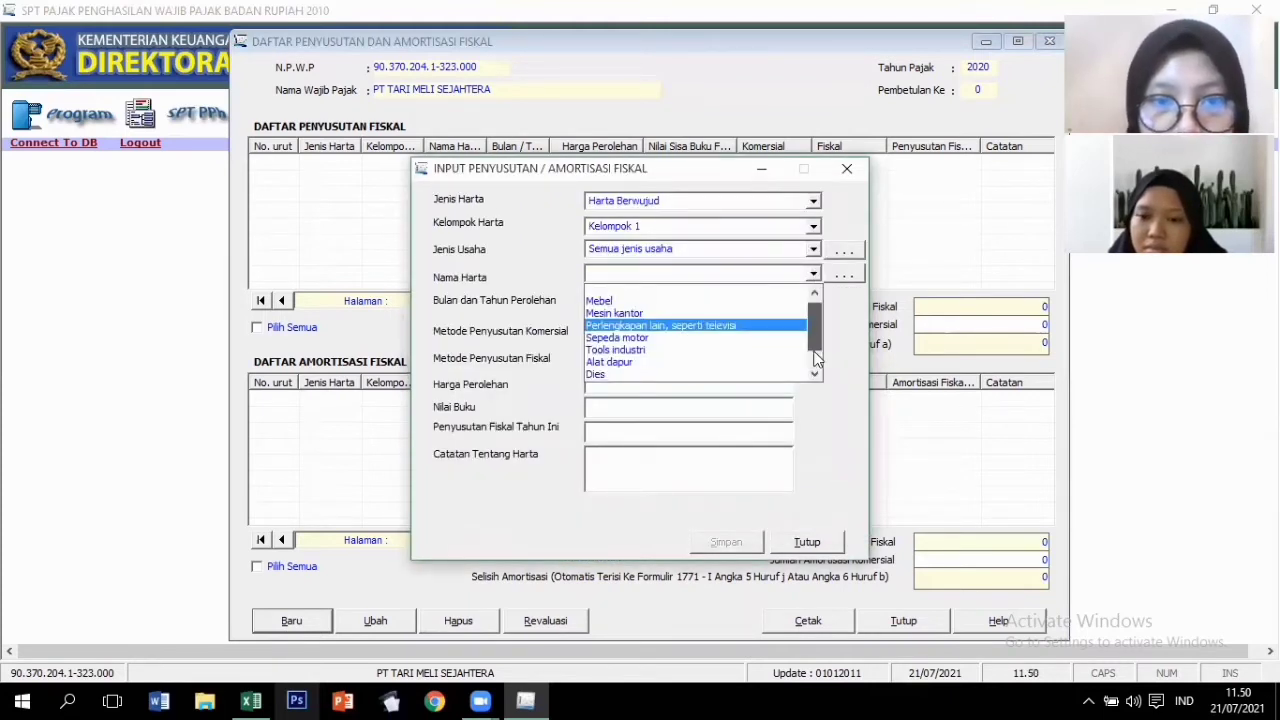
# Choose Peralatan, acquisition year 2015, and Garis Lurus for commercial and fiscal methods.
pyautogui.scroll(-1, 814, 345)
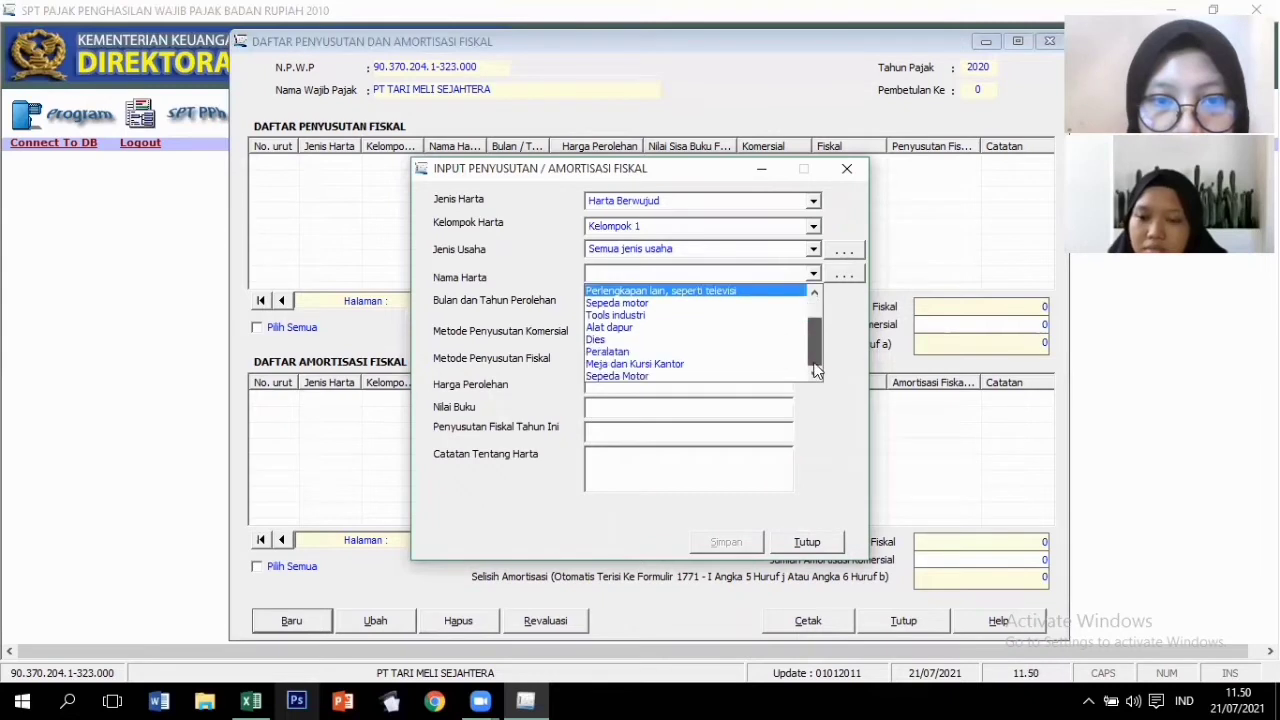
pyautogui.click(630, 352)
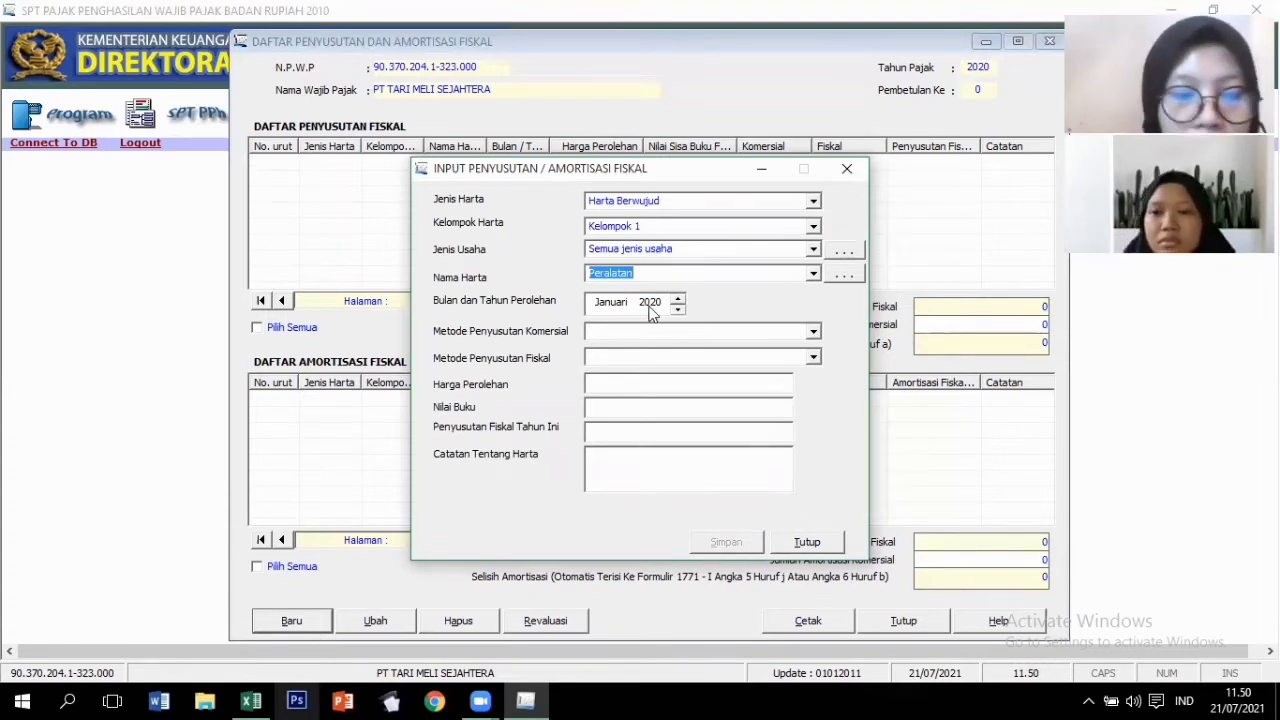
pyautogui.click(648, 306)
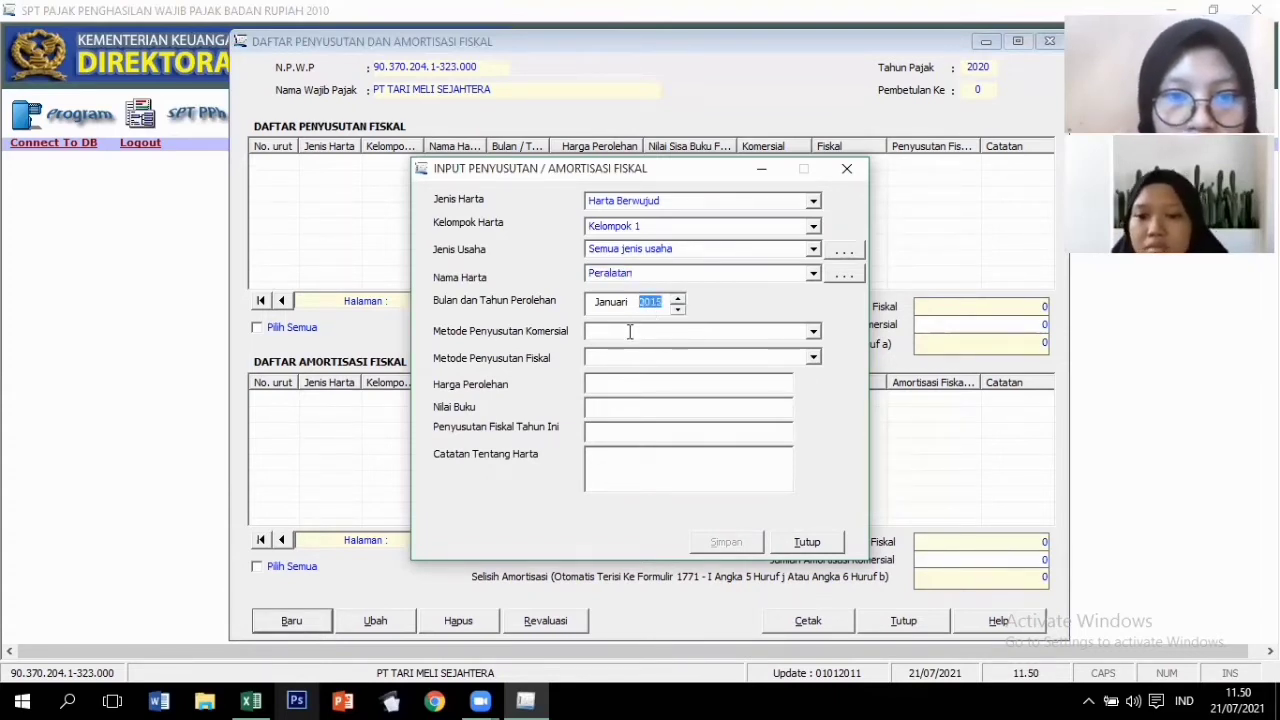
pyautogui.write('2015')
pyautogui.press('Tab')
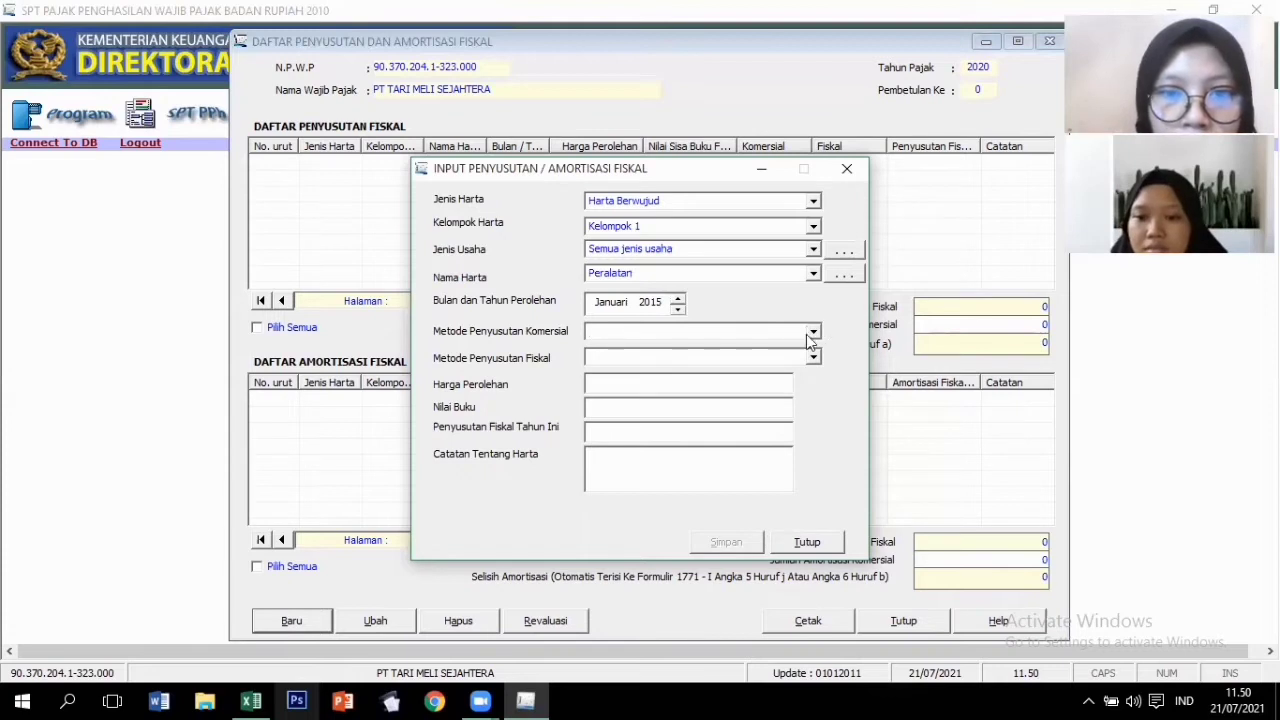
pyautogui.click(772, 337)
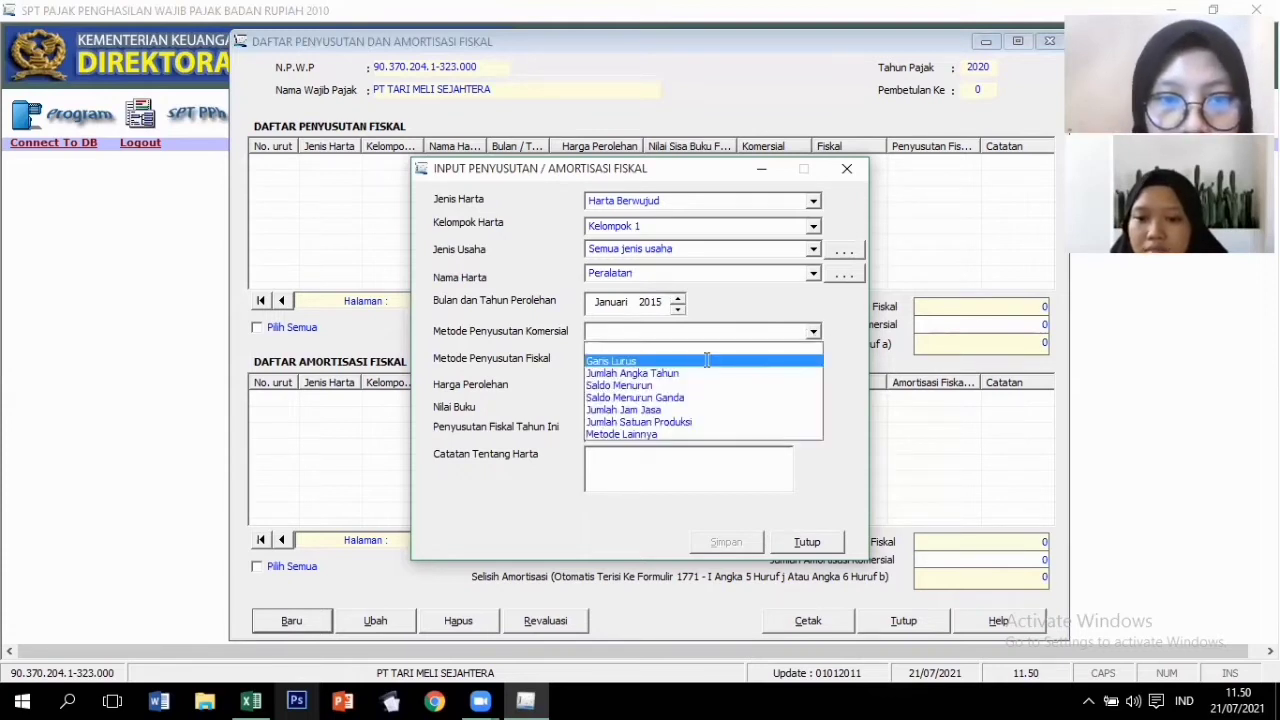
pyautogui.click(708, 360)
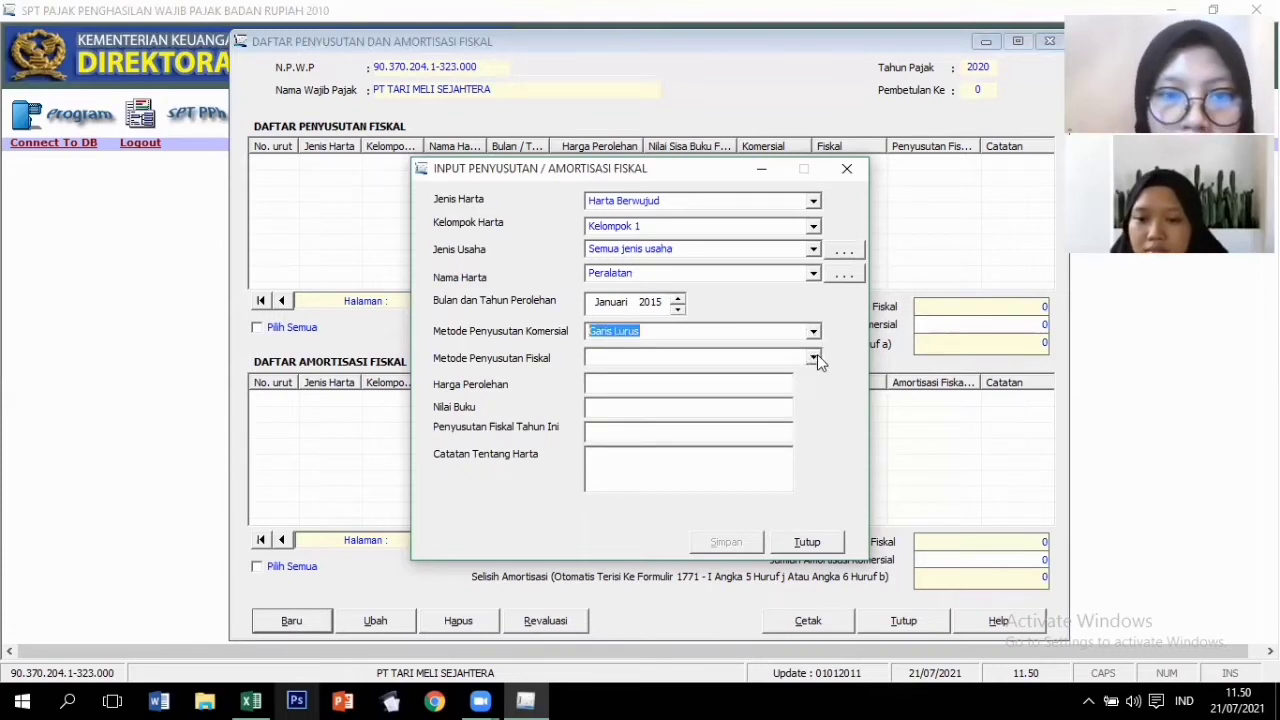
pyautogui.click(814, 359)
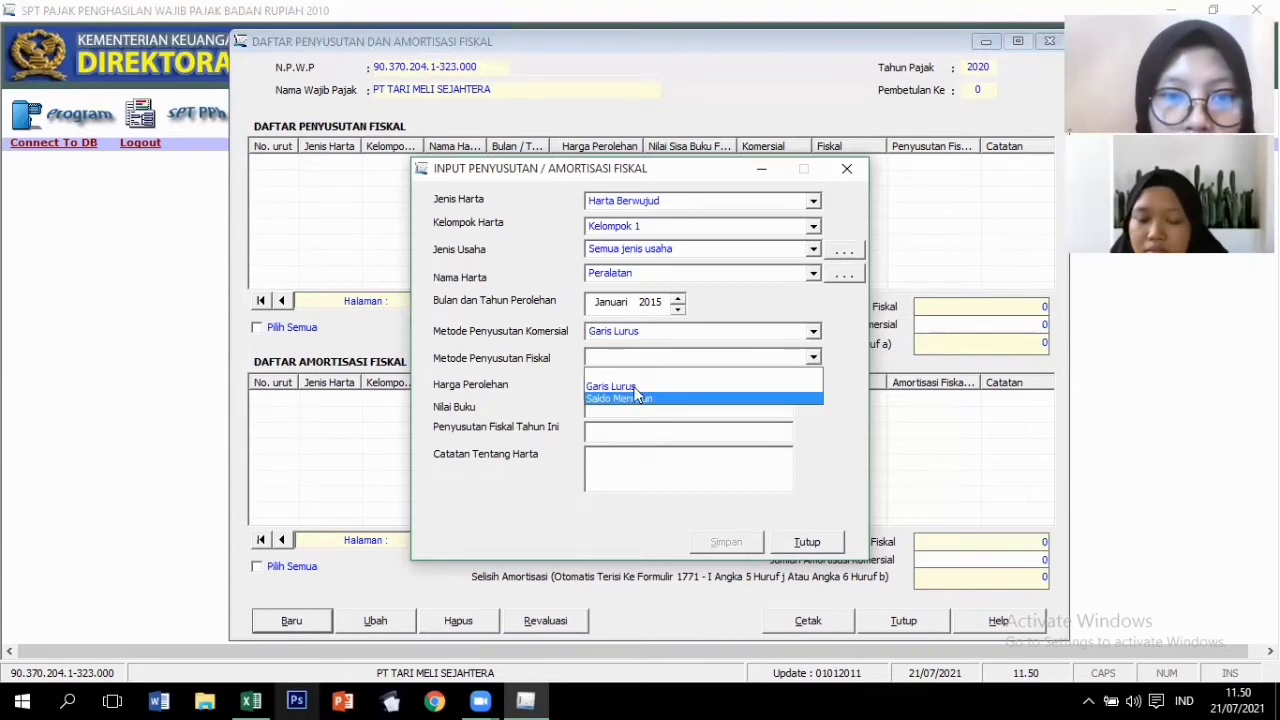
pyautogui.click(634, 387)
# Enter acquisition cost 700000000 with note '-' and save the Peralatan record.
pyautogui.click(673, 381)
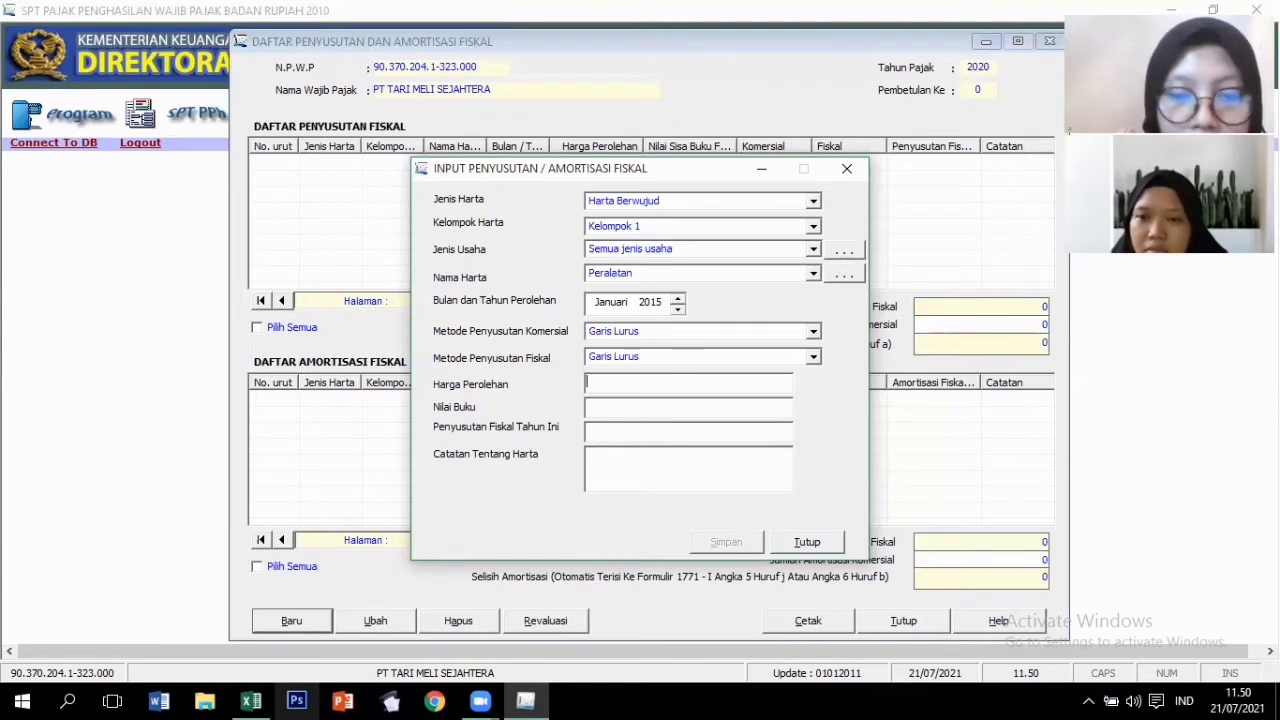
pyautogui.write('700000000')
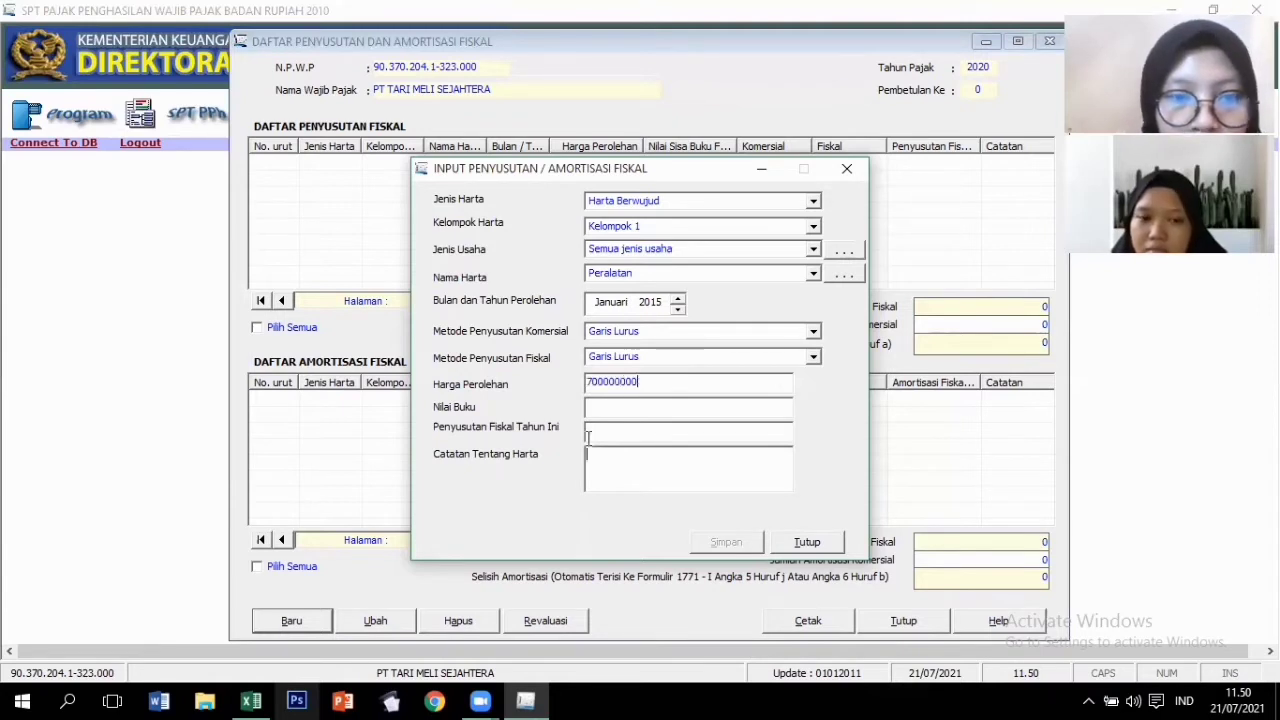
pyautogui.click(654, 471)
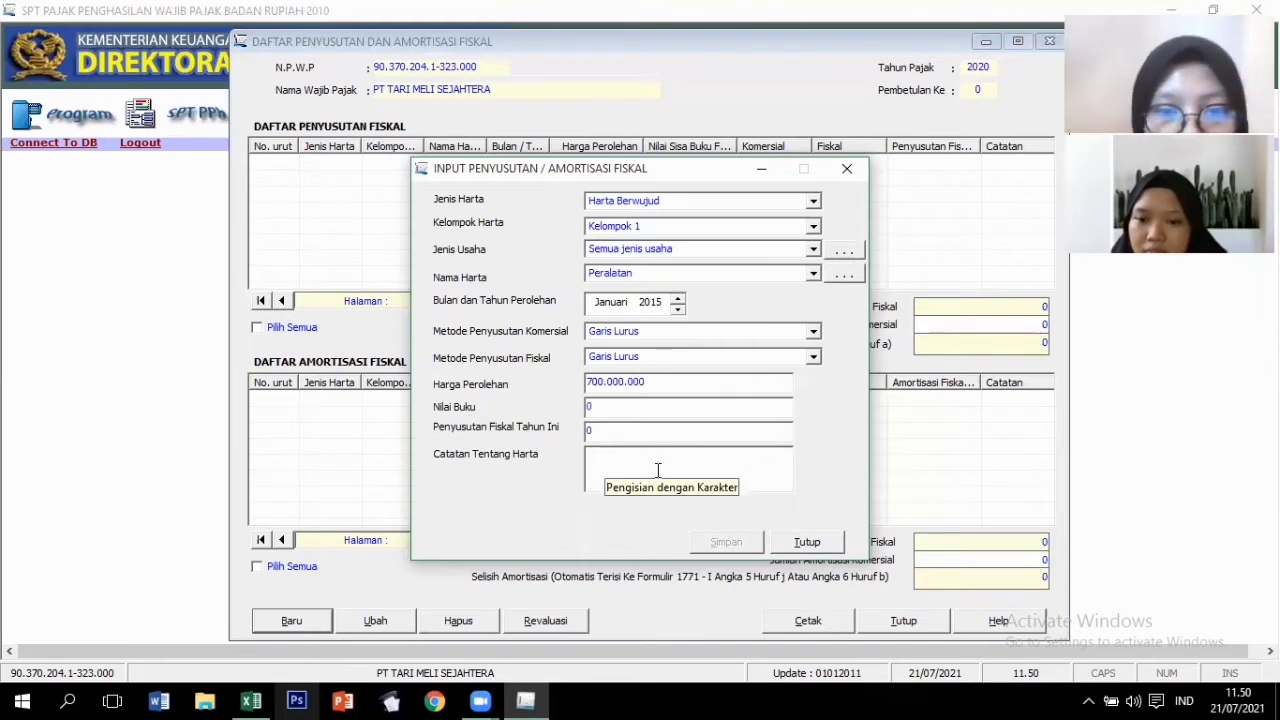
pyautogui.write('-')
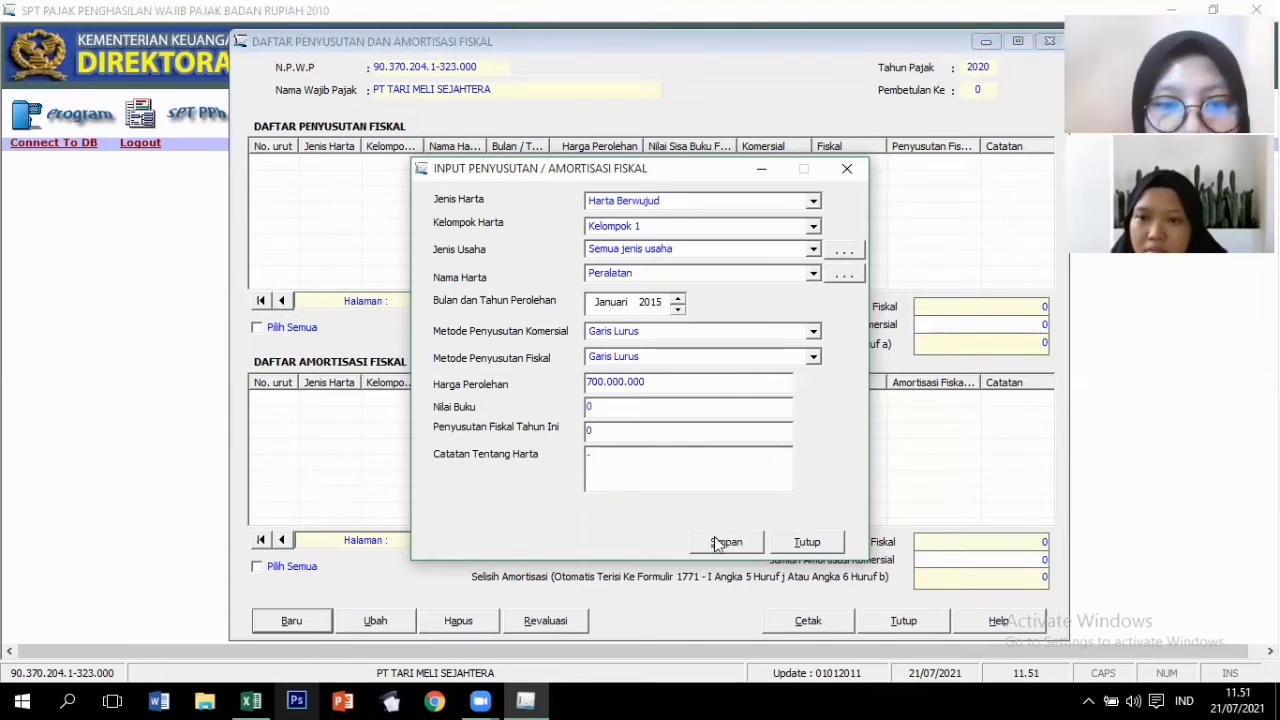
pyautogui.click(714, 540)
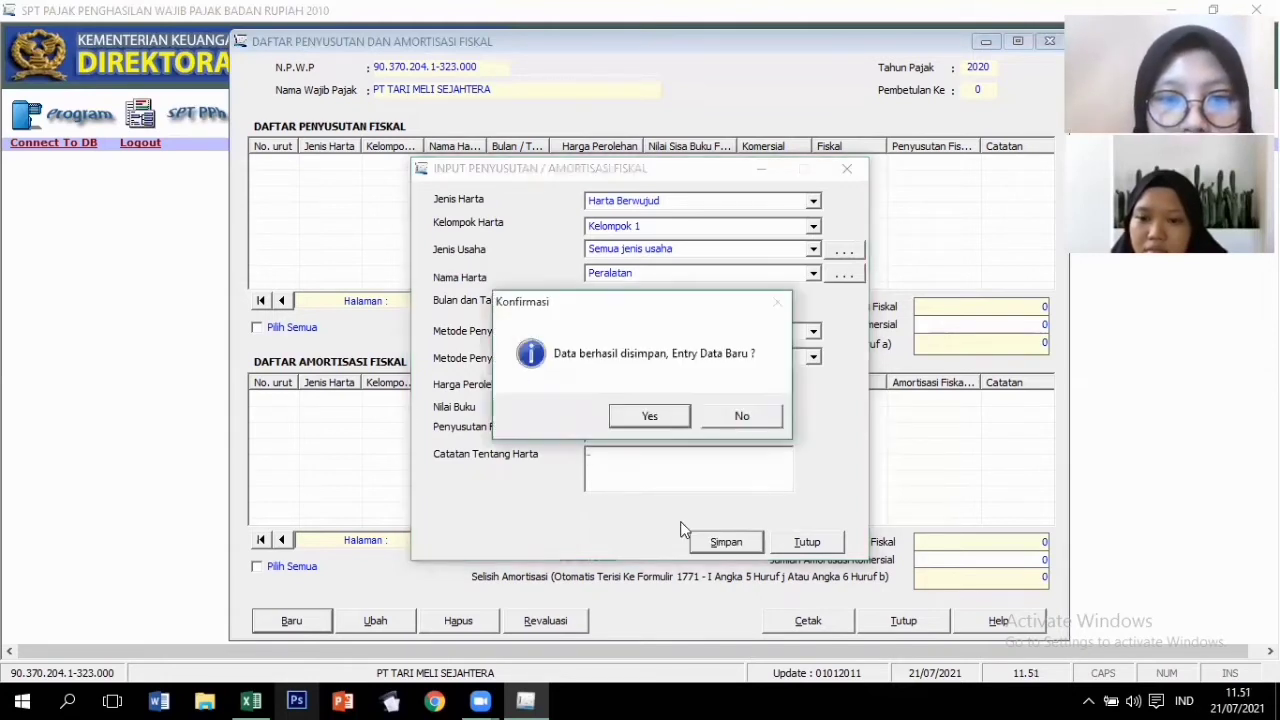
# Save Meja dan Kursi Kantor, acquired 2016, cost 320000000, note '-', then start another entry.
pyautogui.click(652, 415)
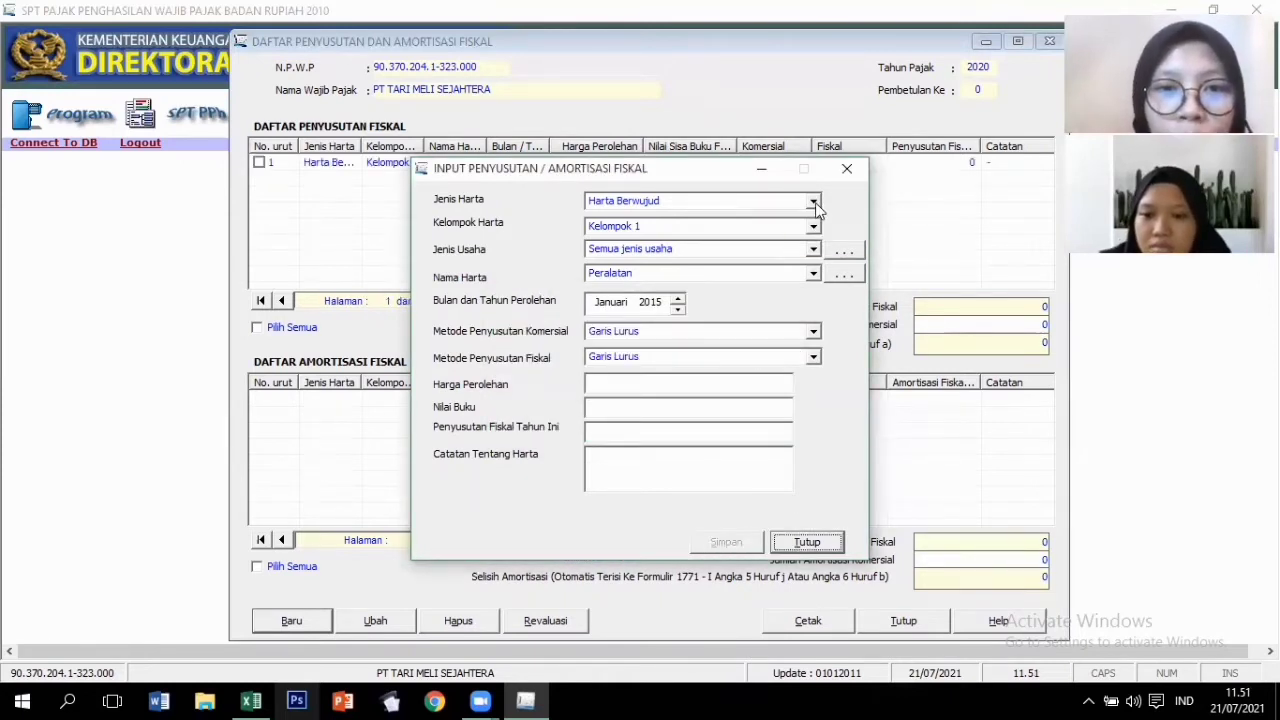
pyautogui.click(814, 273)
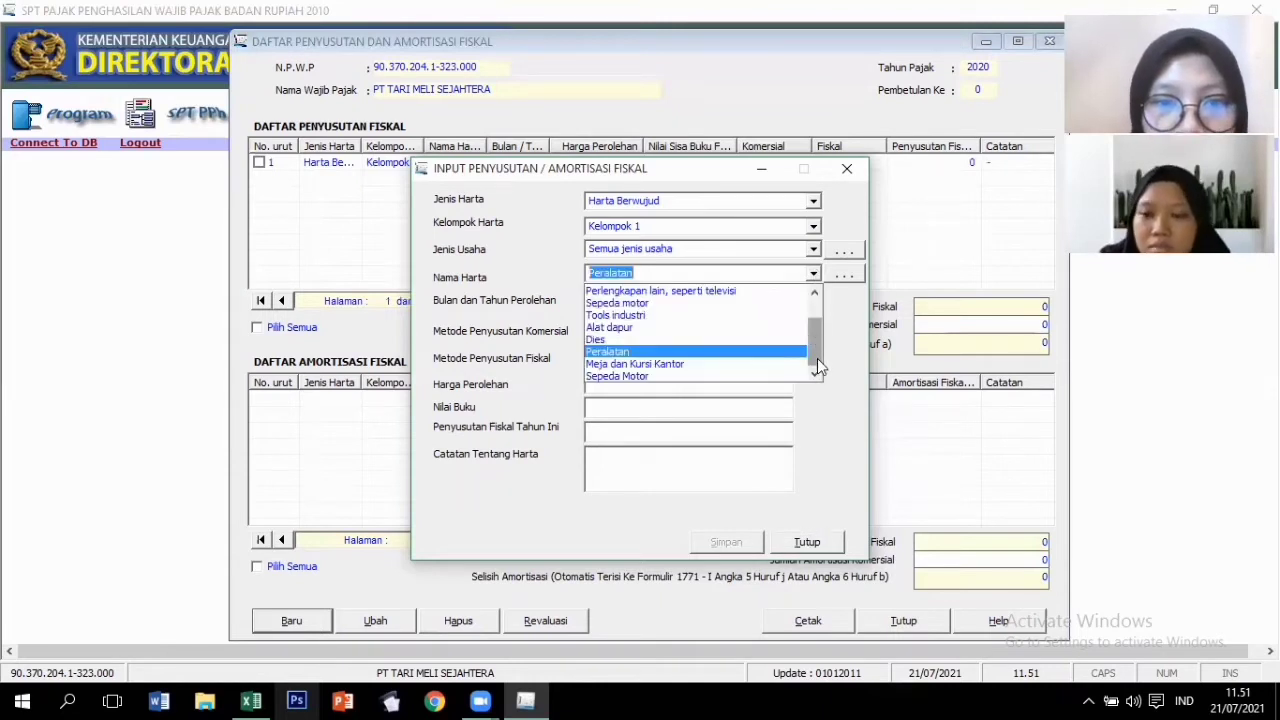
pyautogui.click(688, 366)
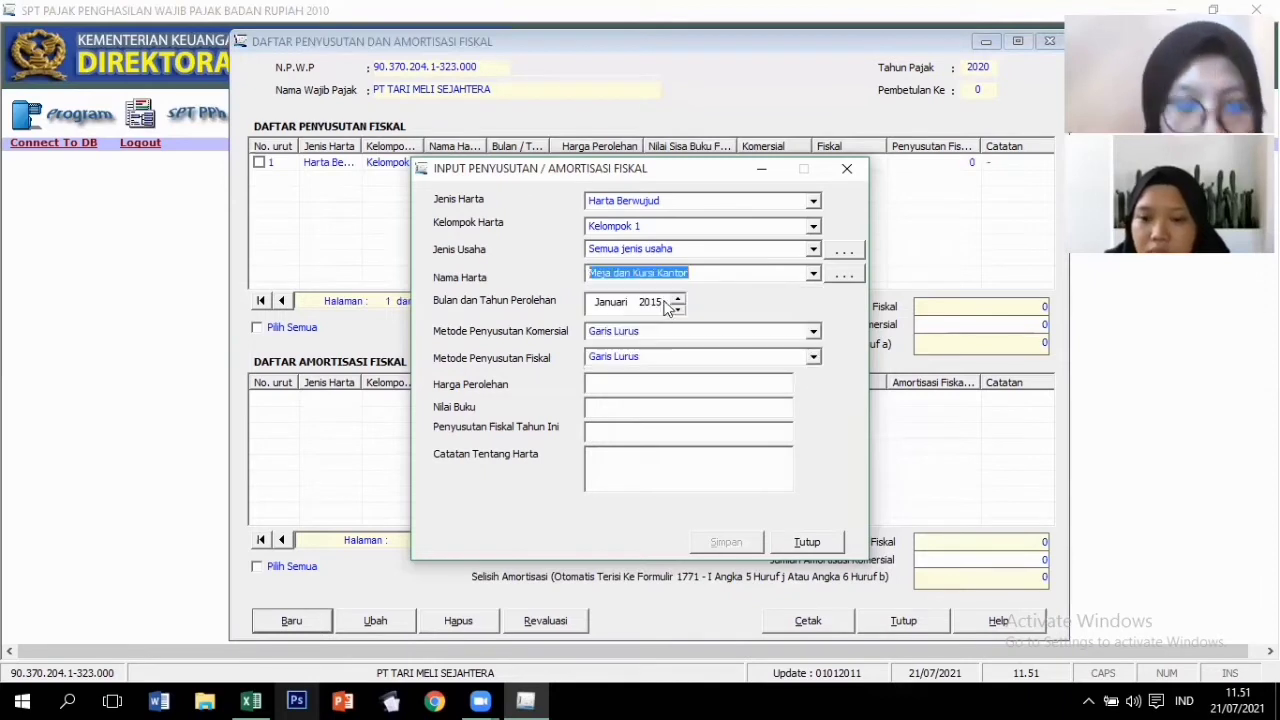
pyautogui.click(650, 302)
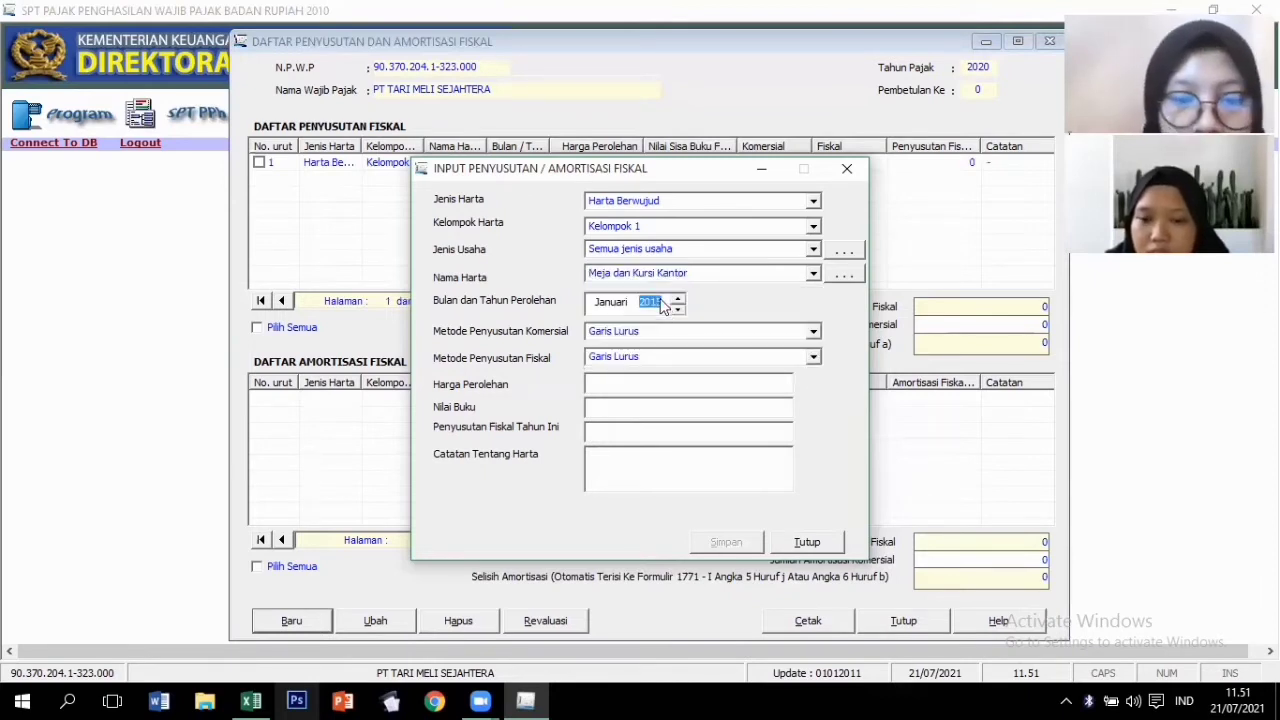
pyautogui.write('2016')
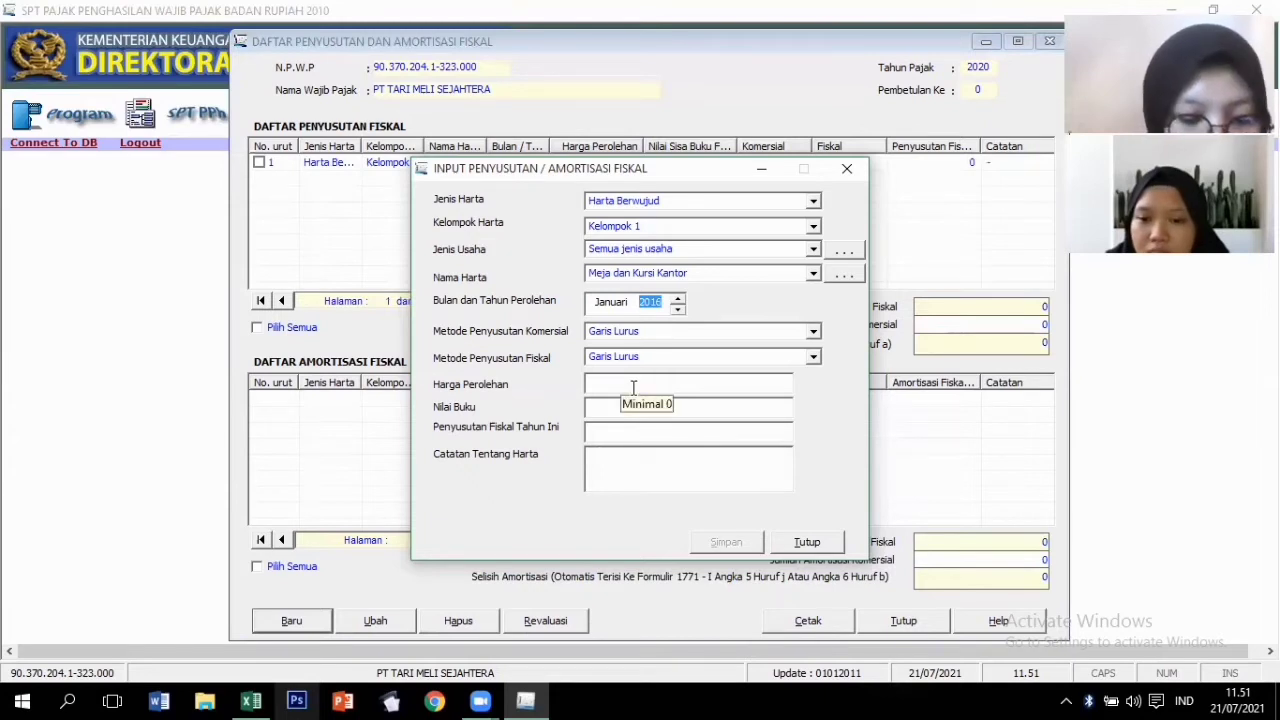
pyautogui.click(633, 388)
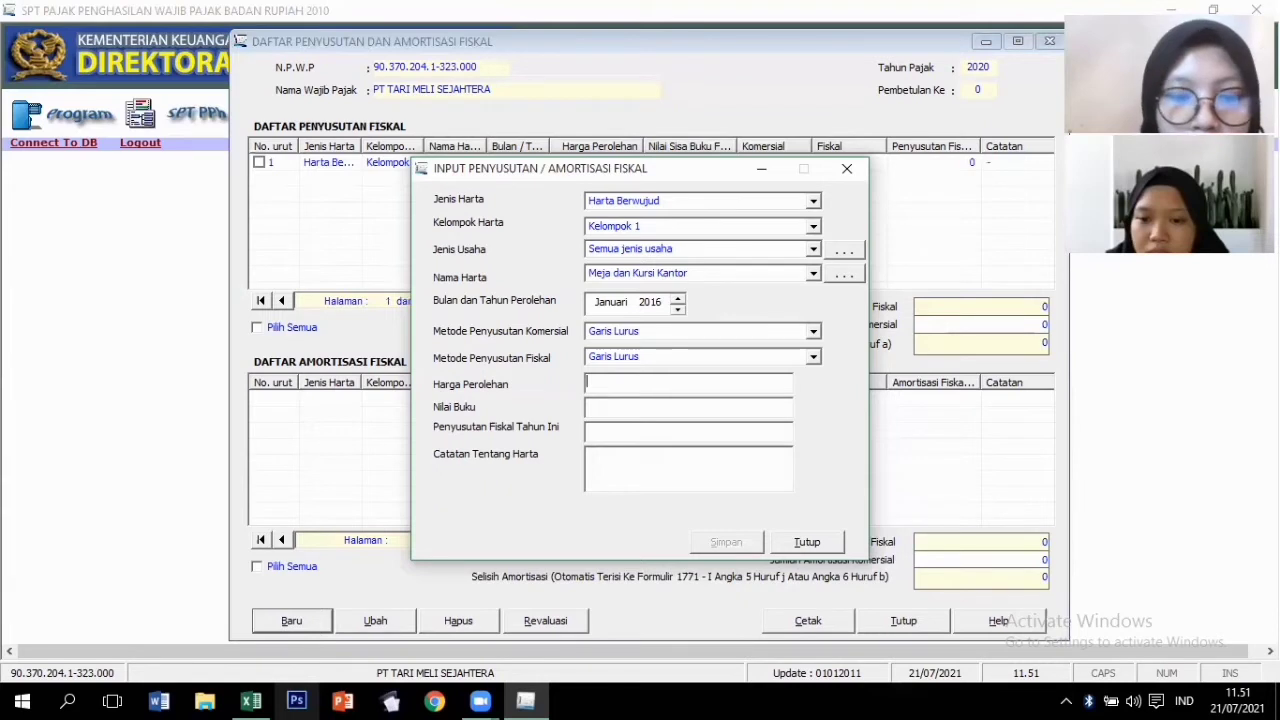
pyautogui.write('3200000')
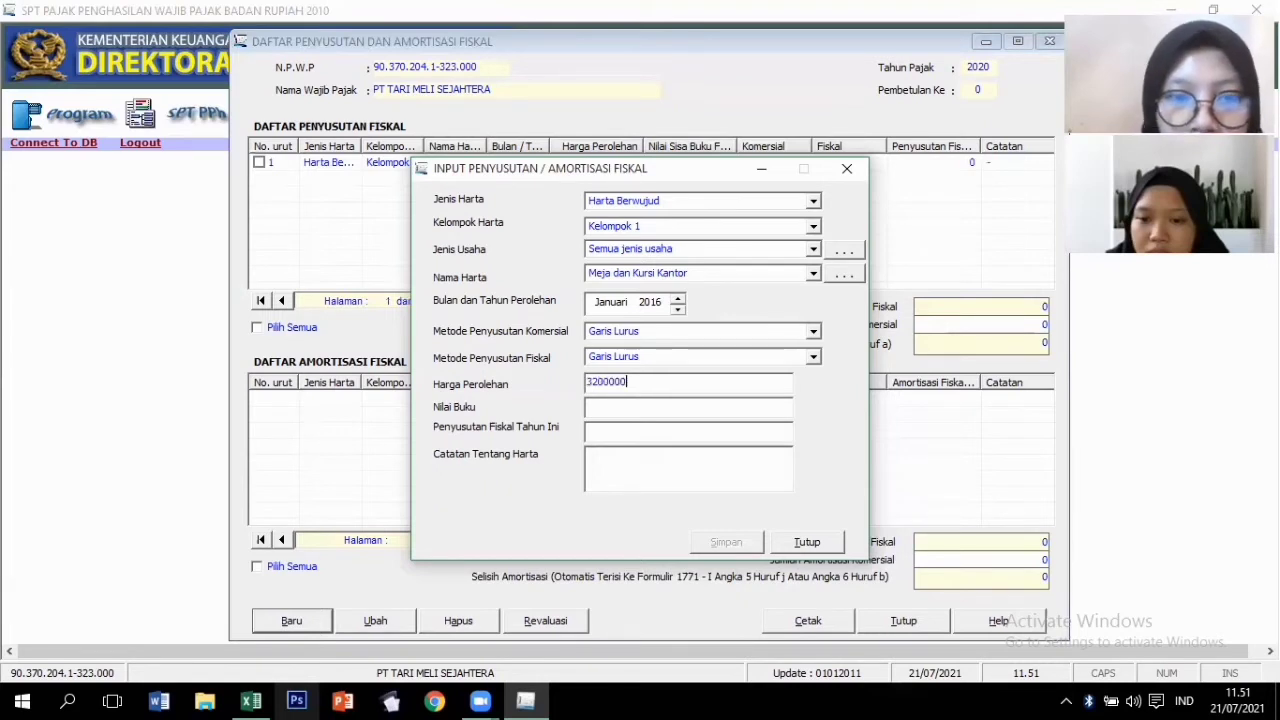
pyautogui.write('00')
pyautogui.press('Tab')
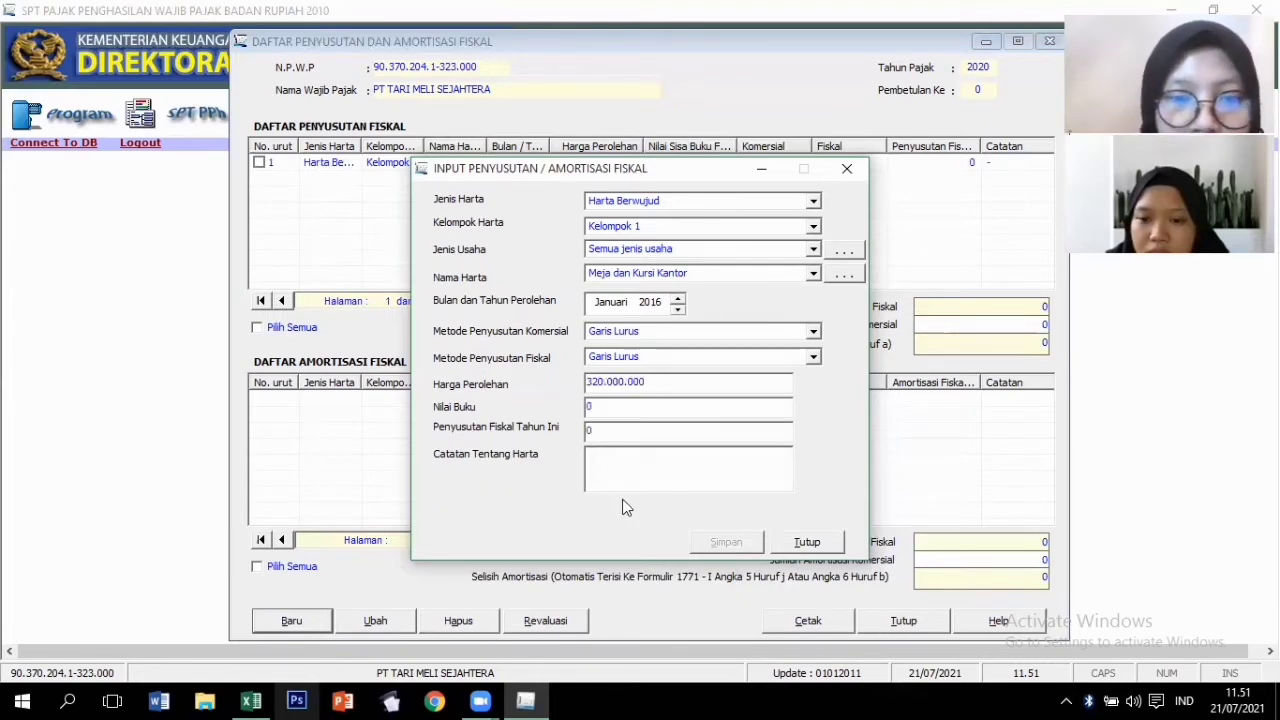
pyautogui.write('-')
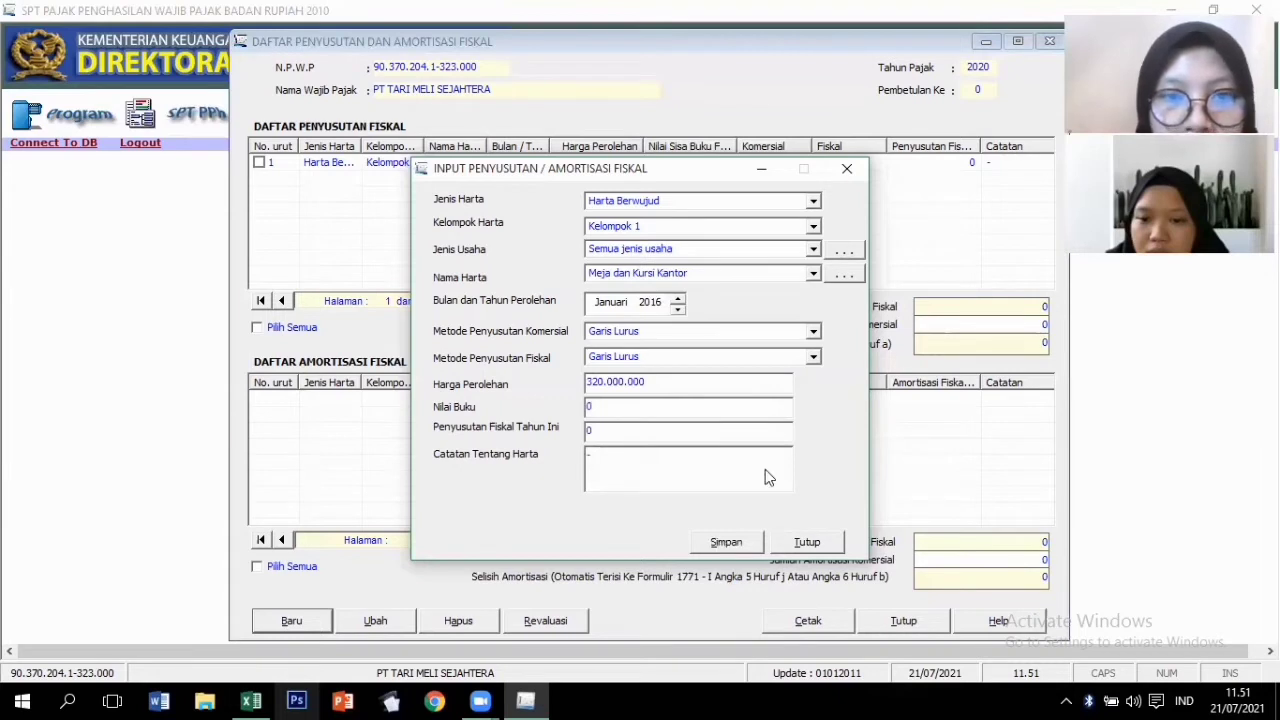
pyautogui.click(728, 541)
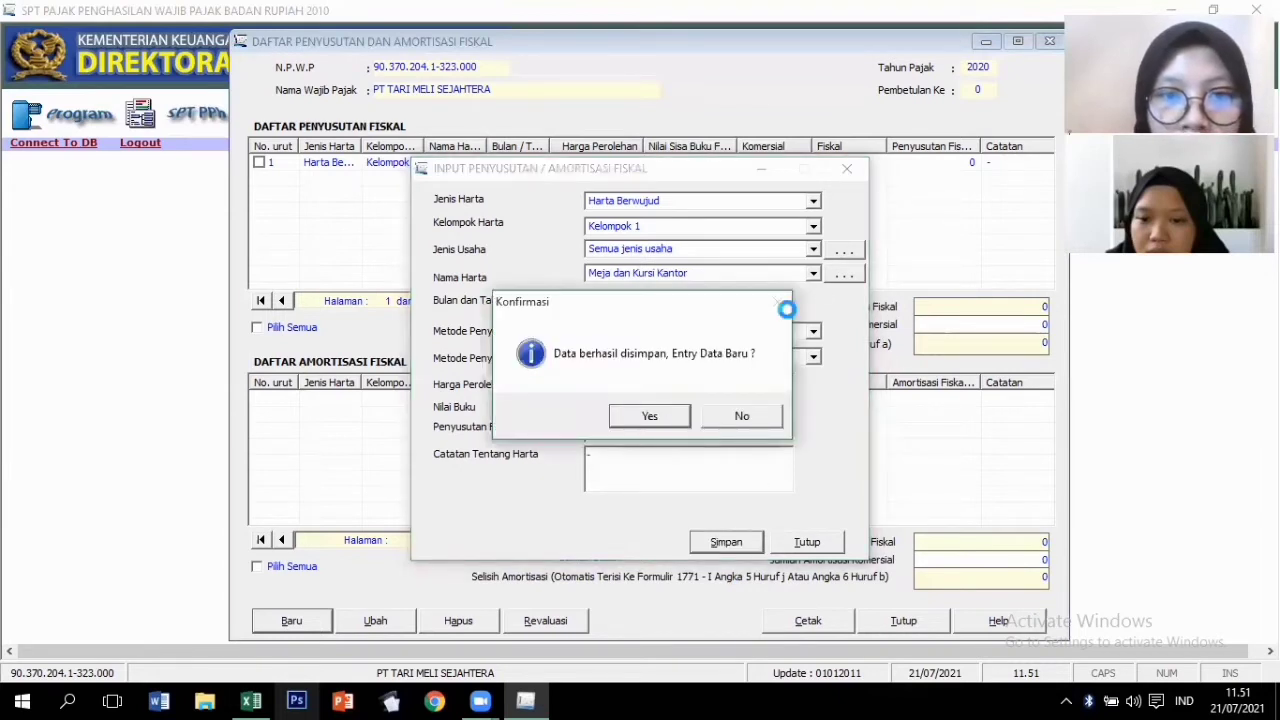
pyautogui.click(662, 419)
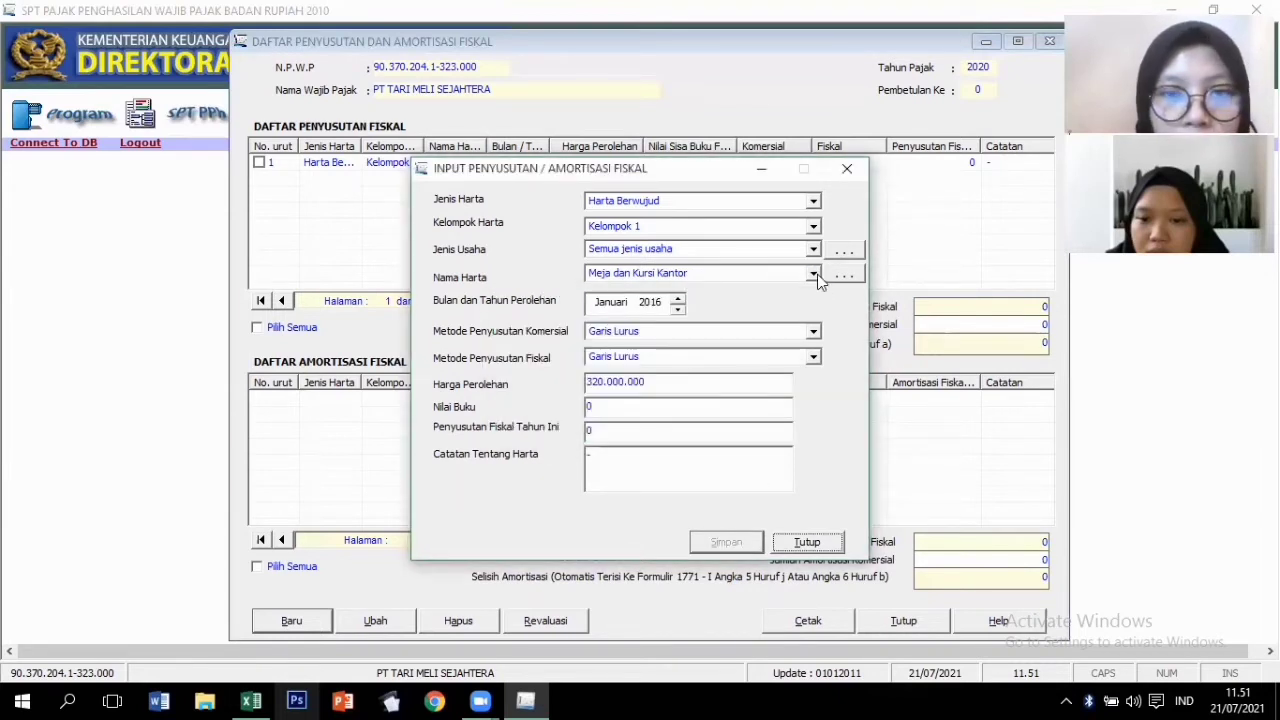
# Save Sepeda Motor, acquired 2017, cost 25000000, note '-', then start another entry.
pyautogui.click(817, 274)
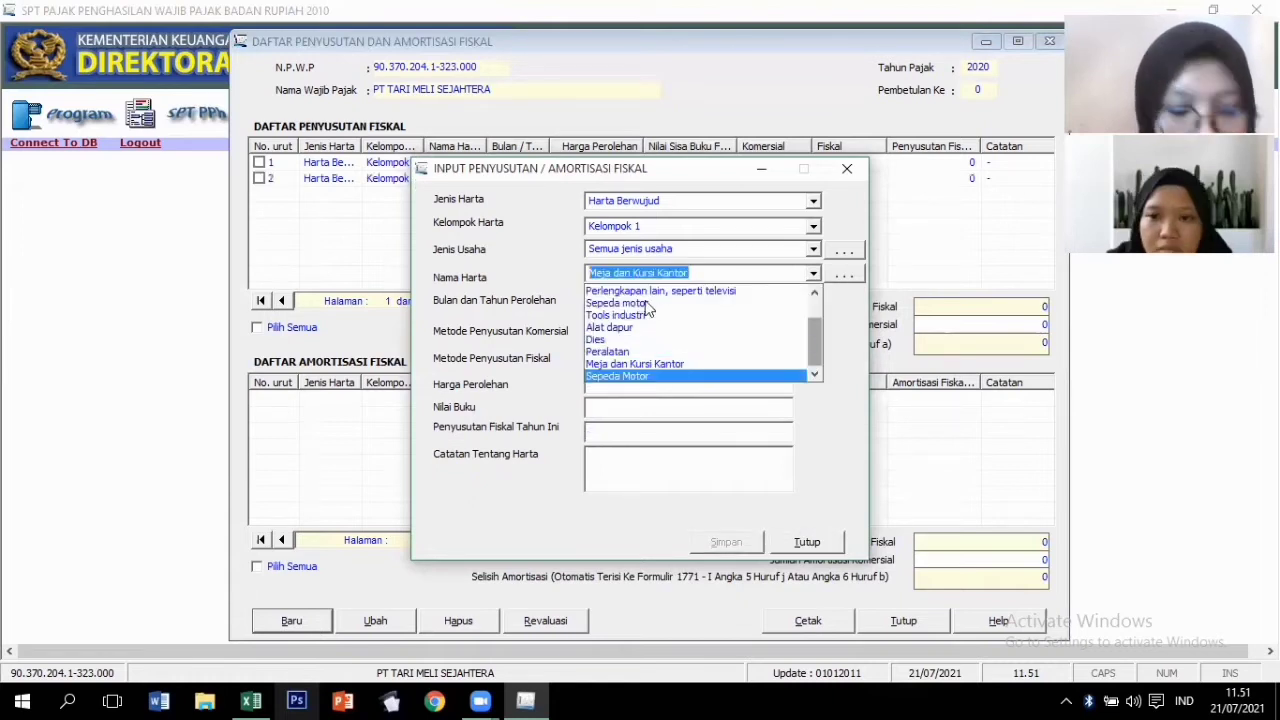
pyautogui.press('Return')
pyautogui.click(648, 304)
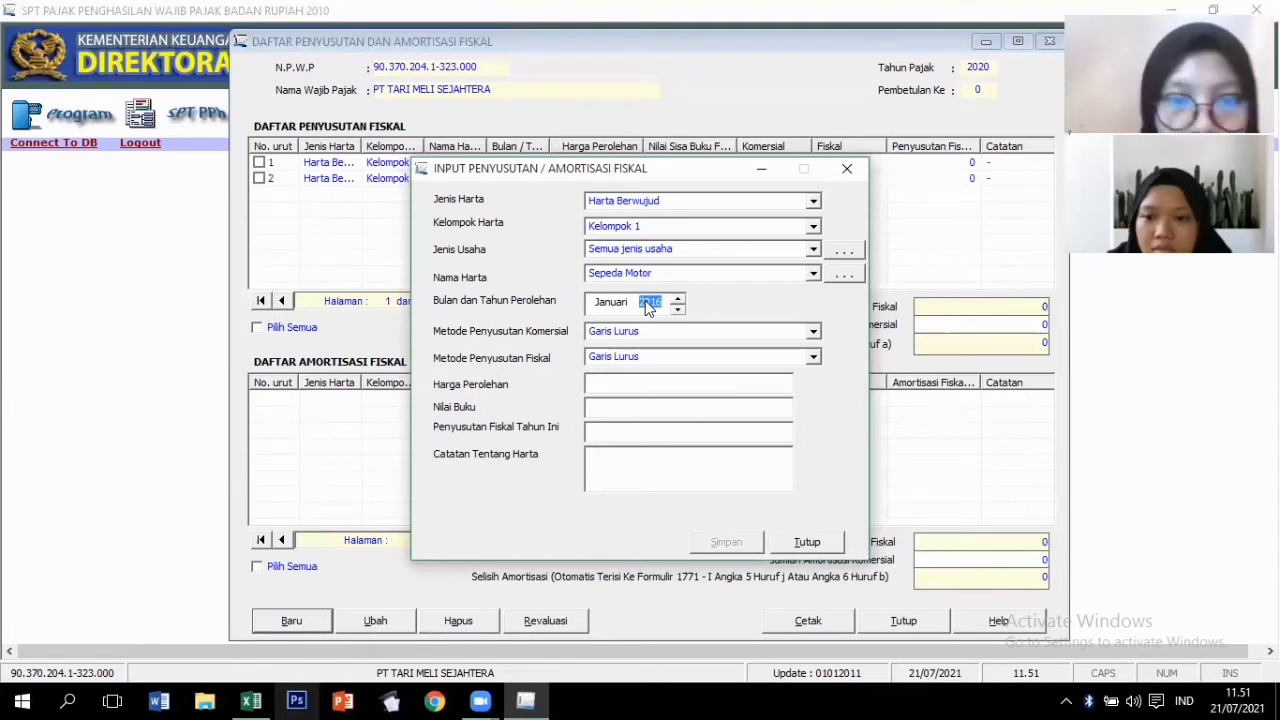
pyautogui.write('2017')
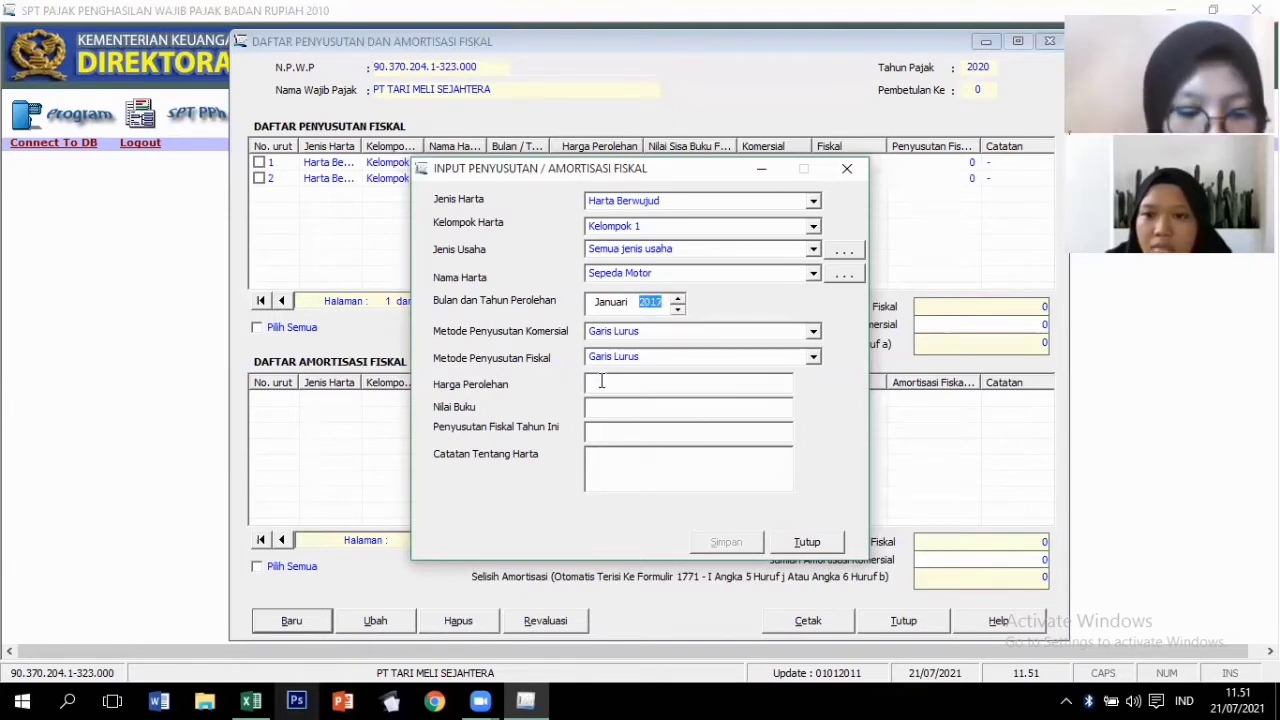
pyautogui.click(601, 381)
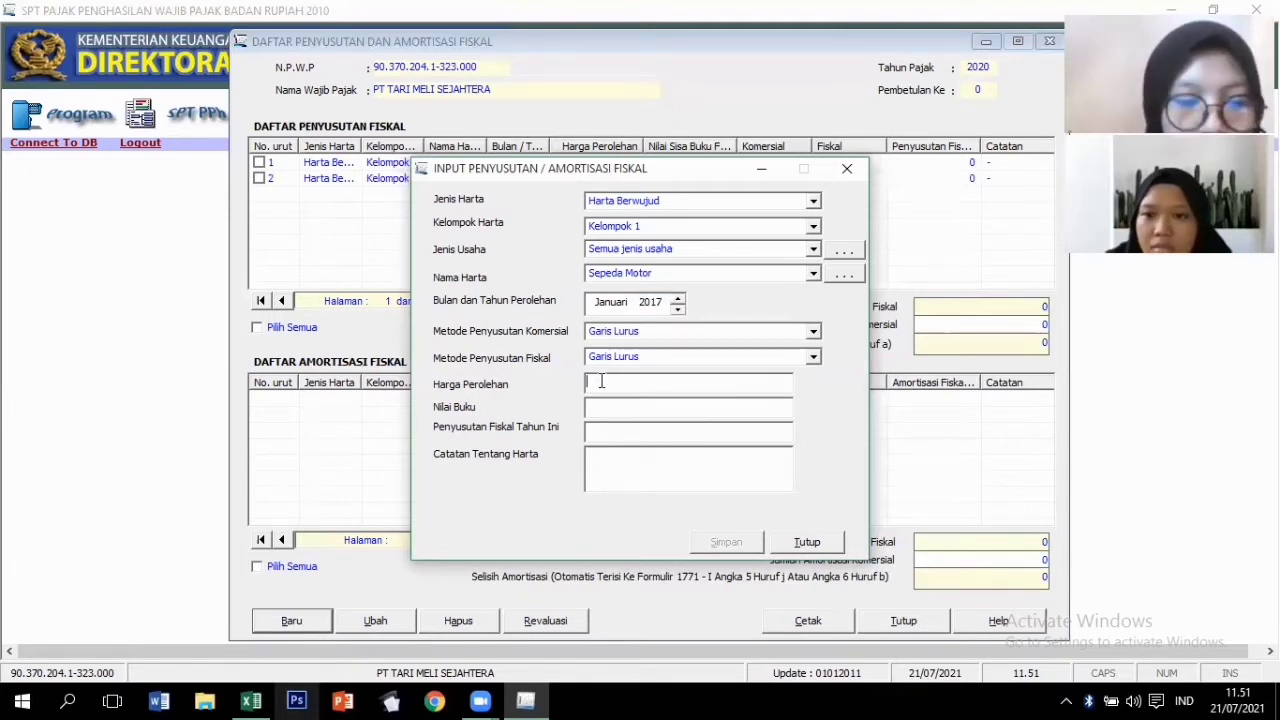
pyautogui.write('2')
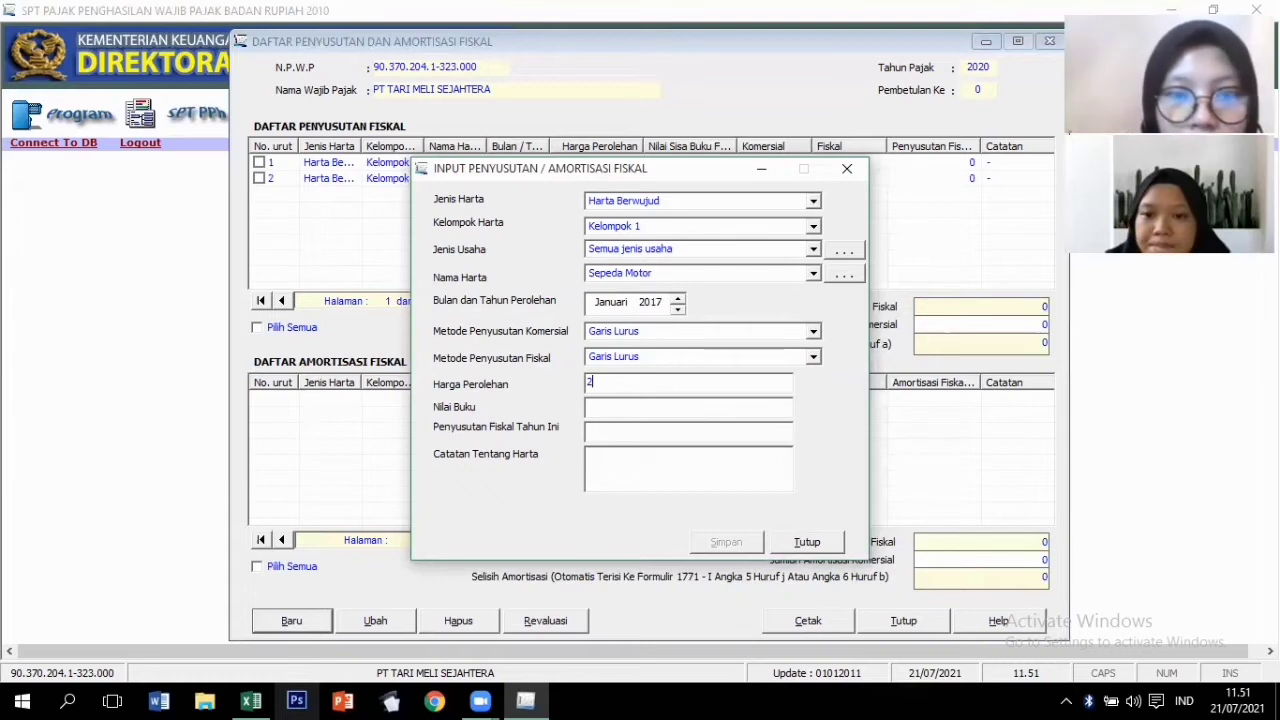
pyautogui.write('5000000')
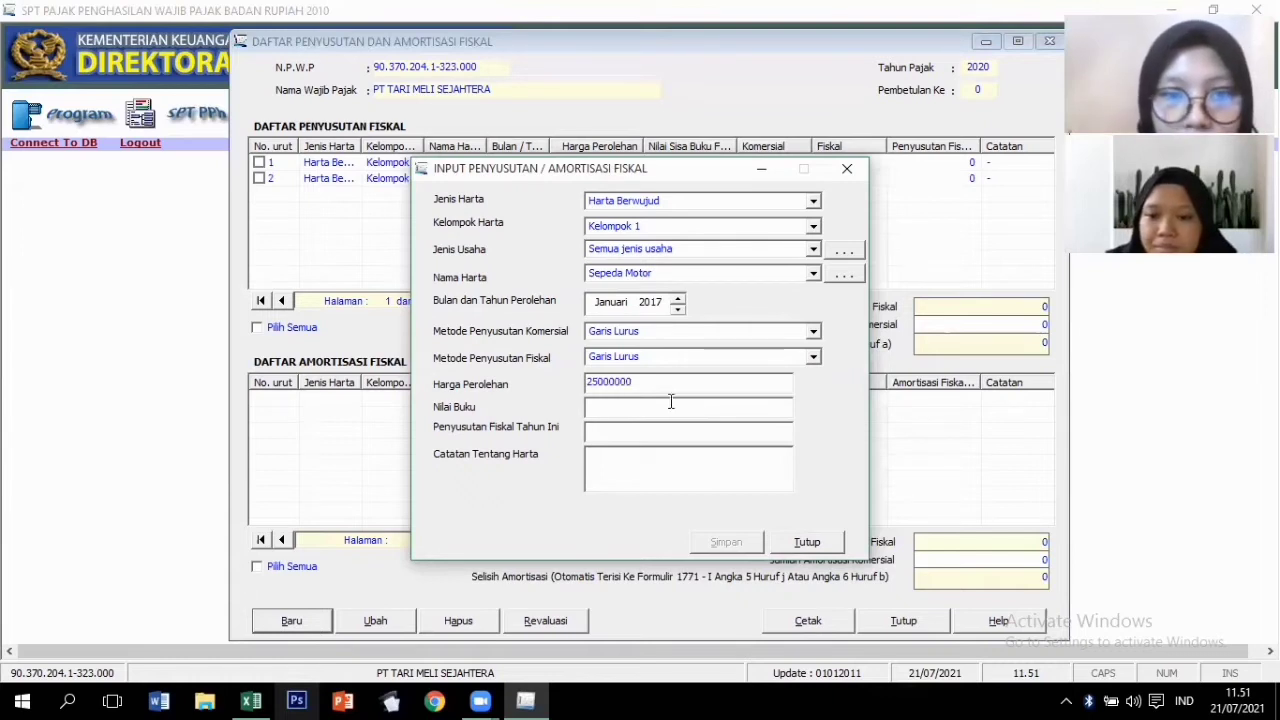
pyautogui.press('Tab')
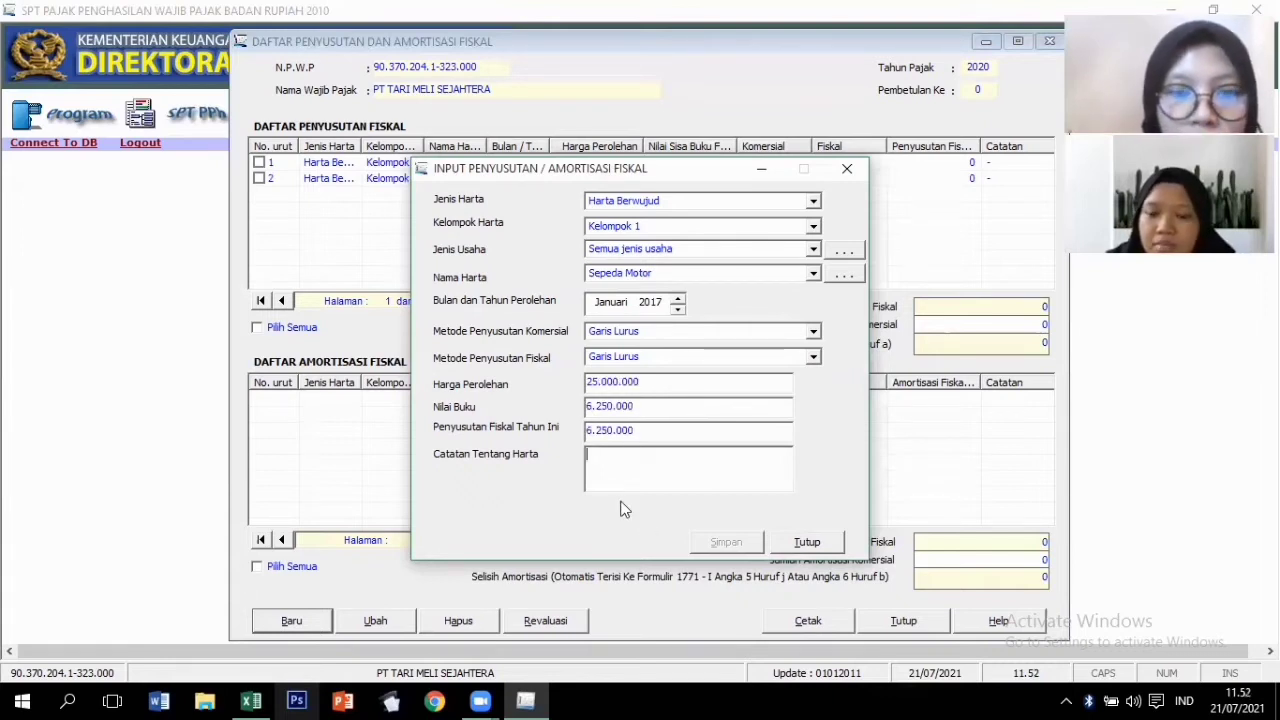
pyautogui.write('-')
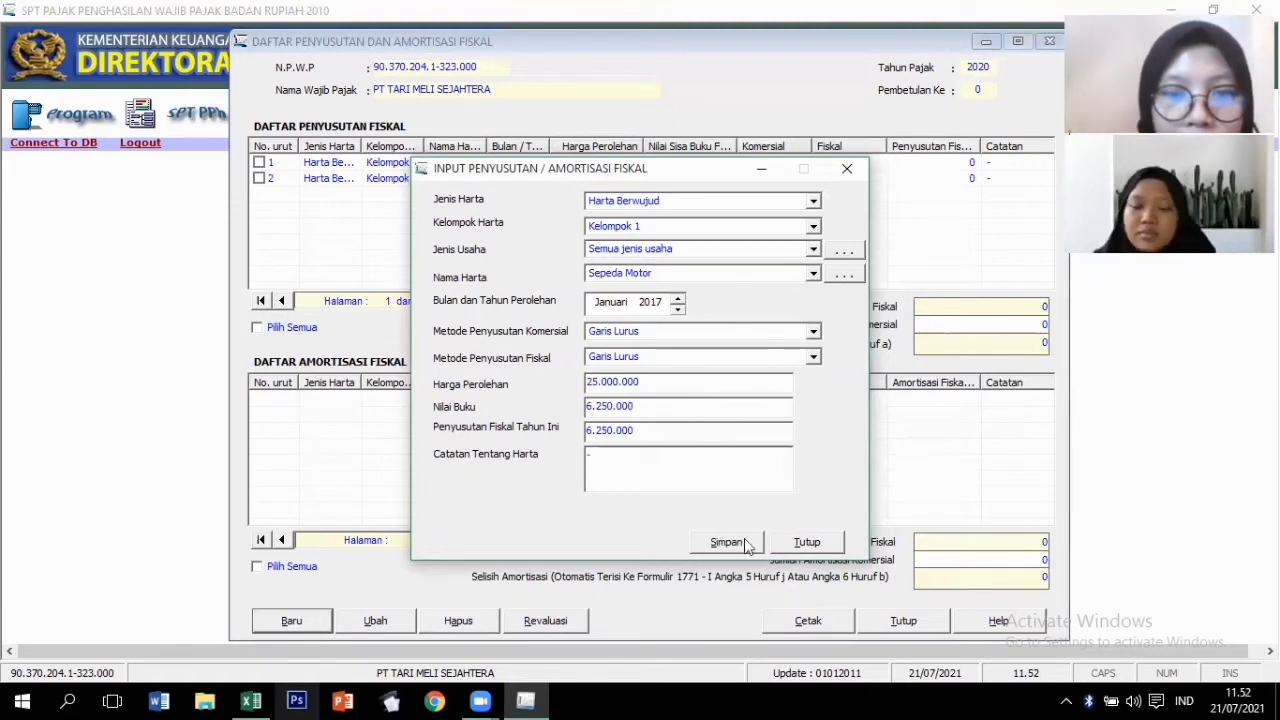
pyautogui.click(745, 544)
pyautogui.click(659, 420)
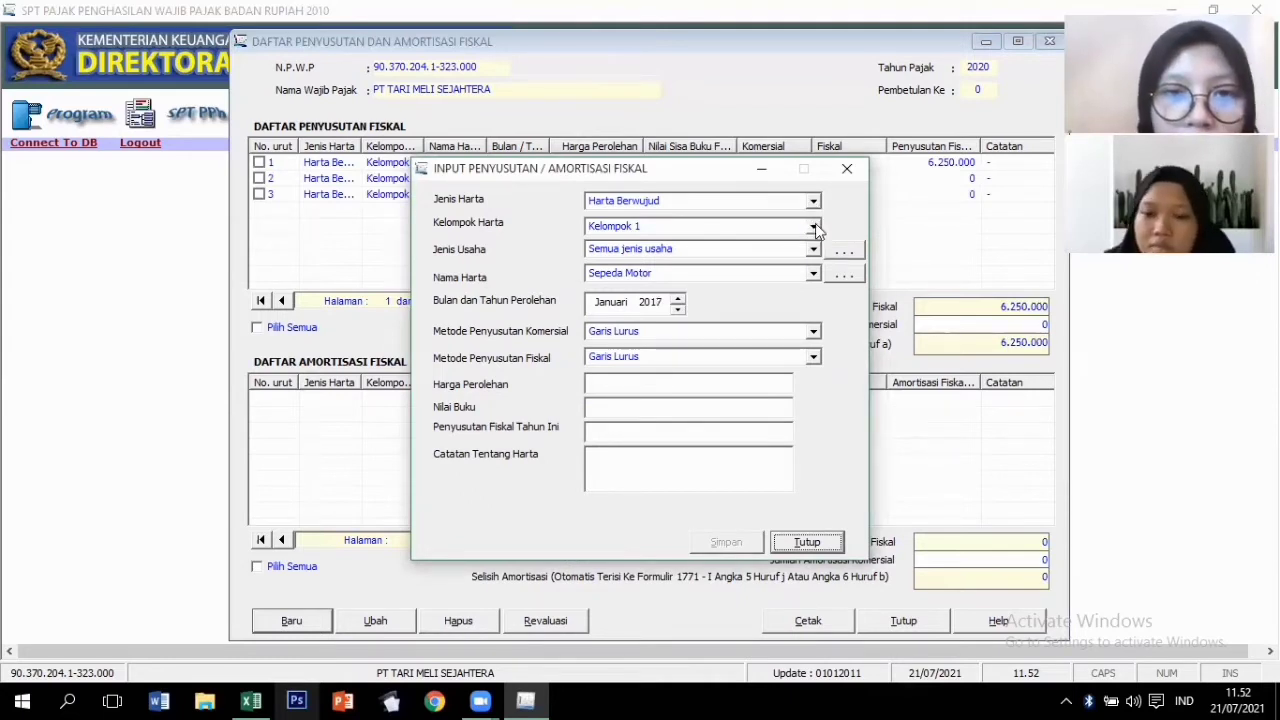
# Choose Kelompok 2 with Semua jenis usaha and open the asset-name reference list.
pyautogui.click(815, 229)
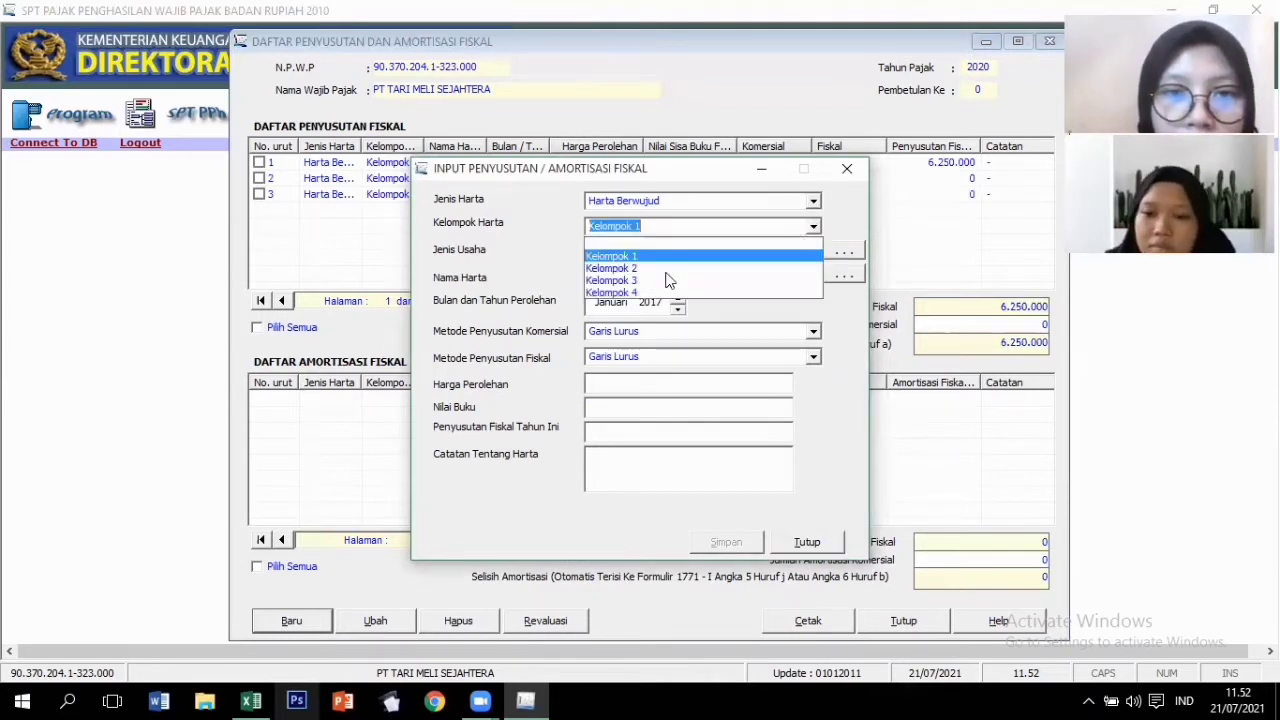
pyautogui.click(730, 268)
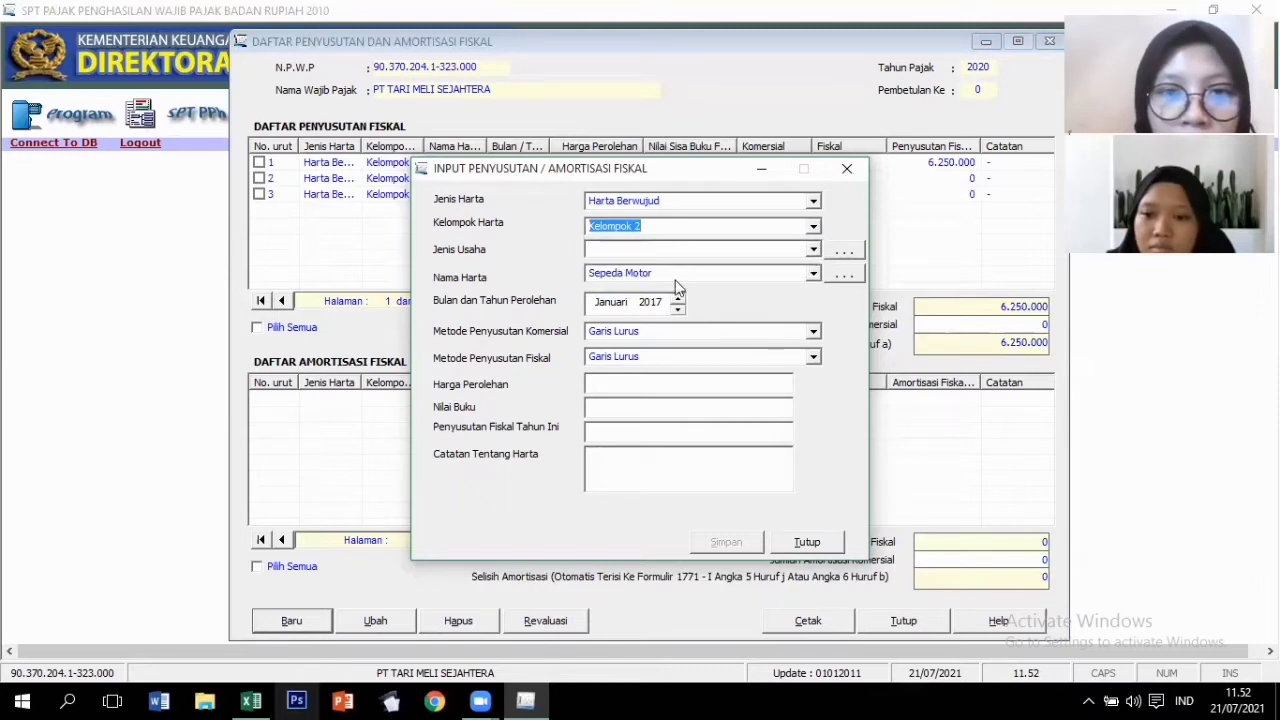
pyautogui.click(803, 273)
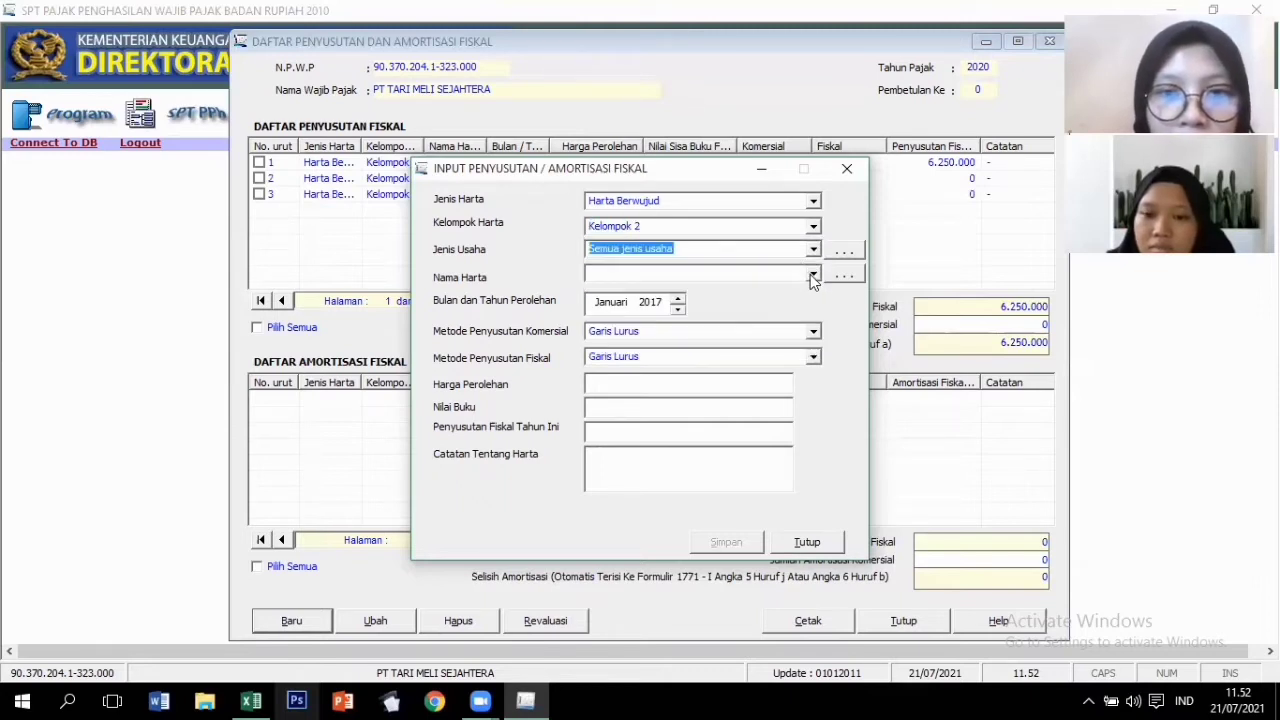
pyautogui.click(813, 277)
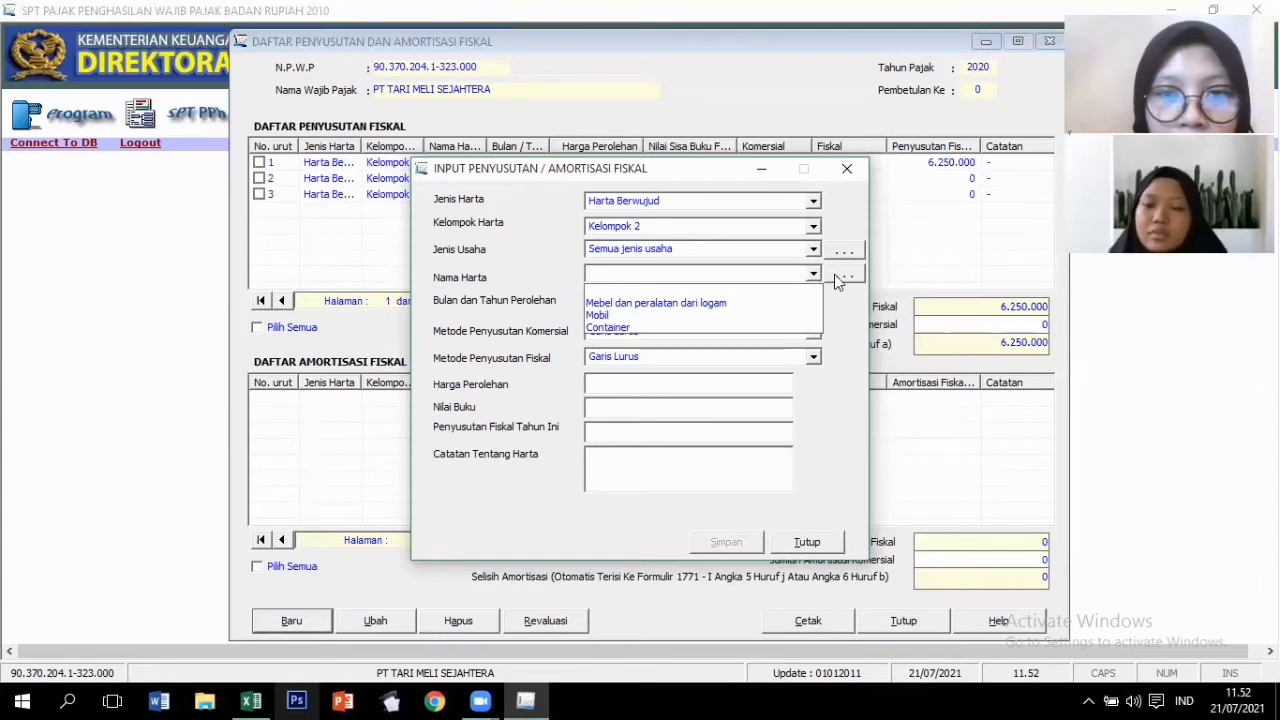
pyautogui.click(844, 275)
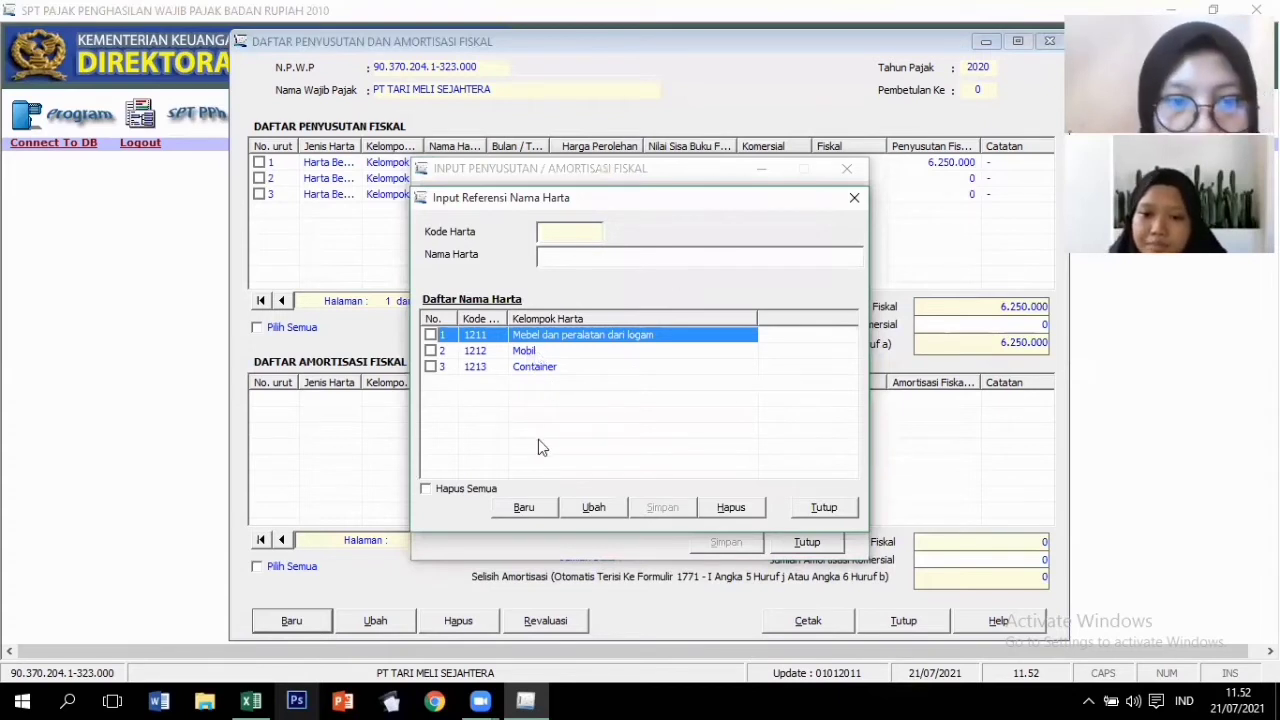
# Save Mesin as new Kelompok 2 asset name 1214 and close the reference list.
pyautogui.click(526, 508)
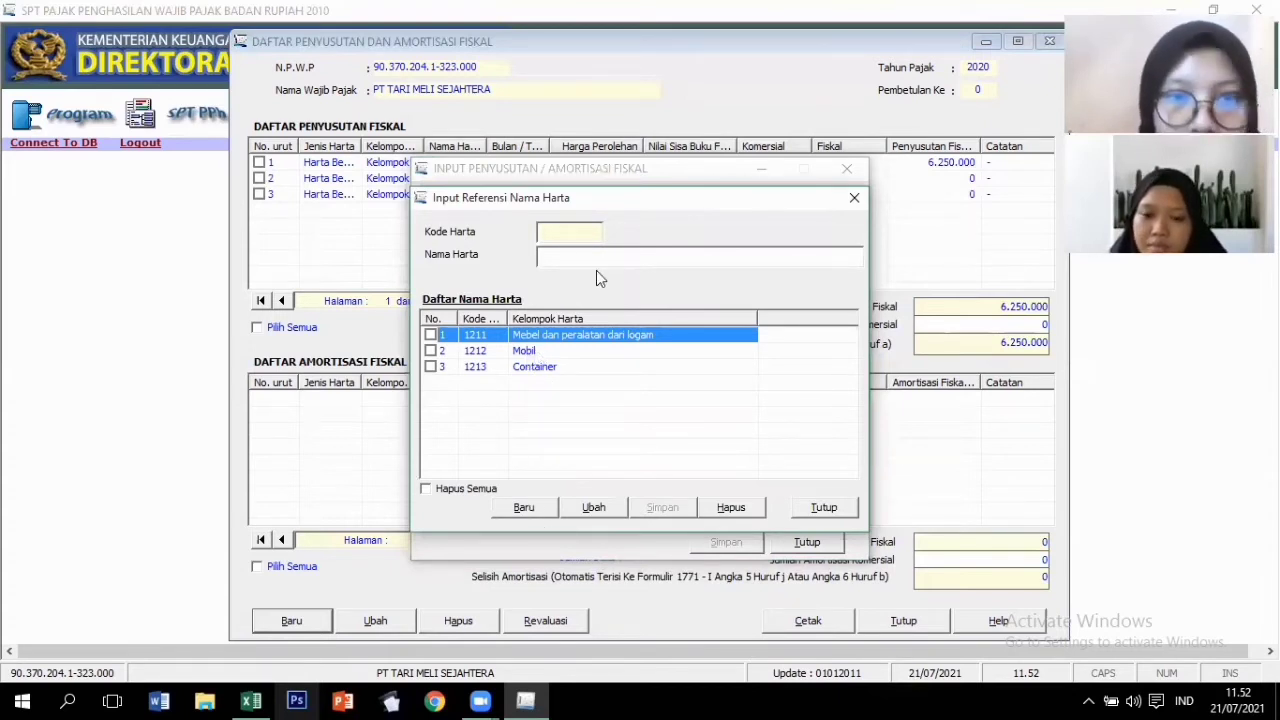
pyautogui.write('M')
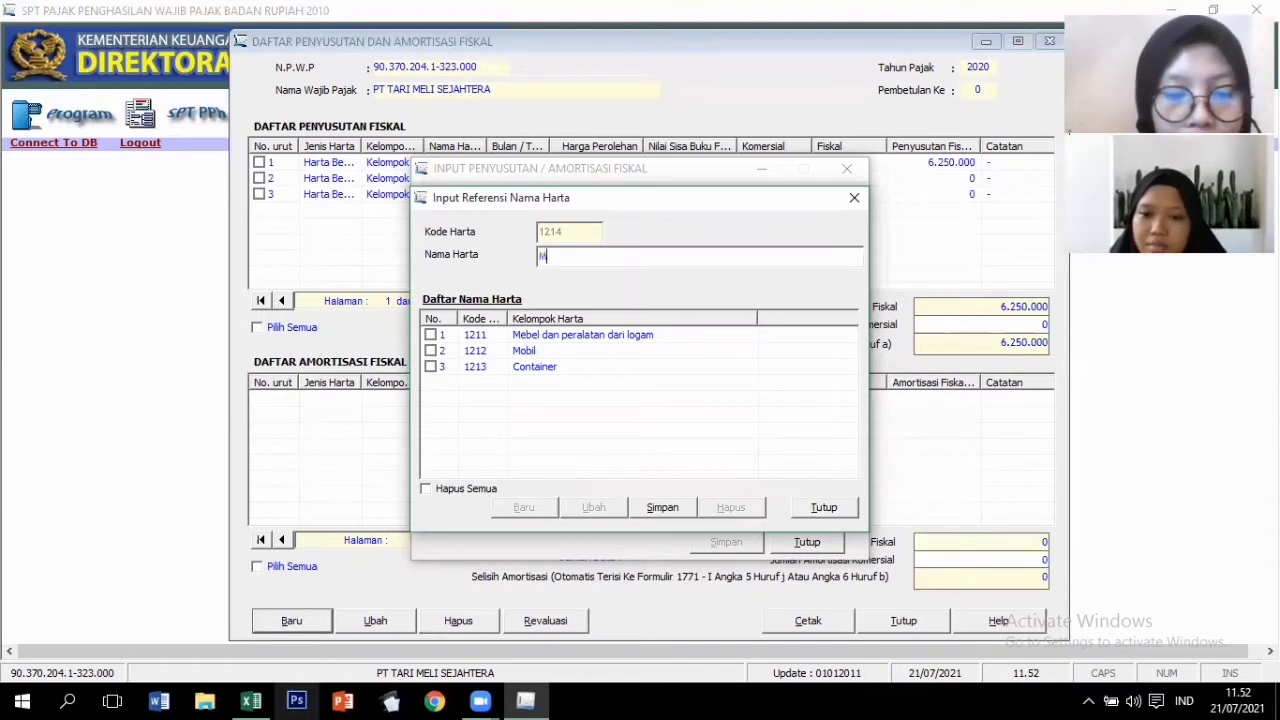
pyautogui.write('esin')
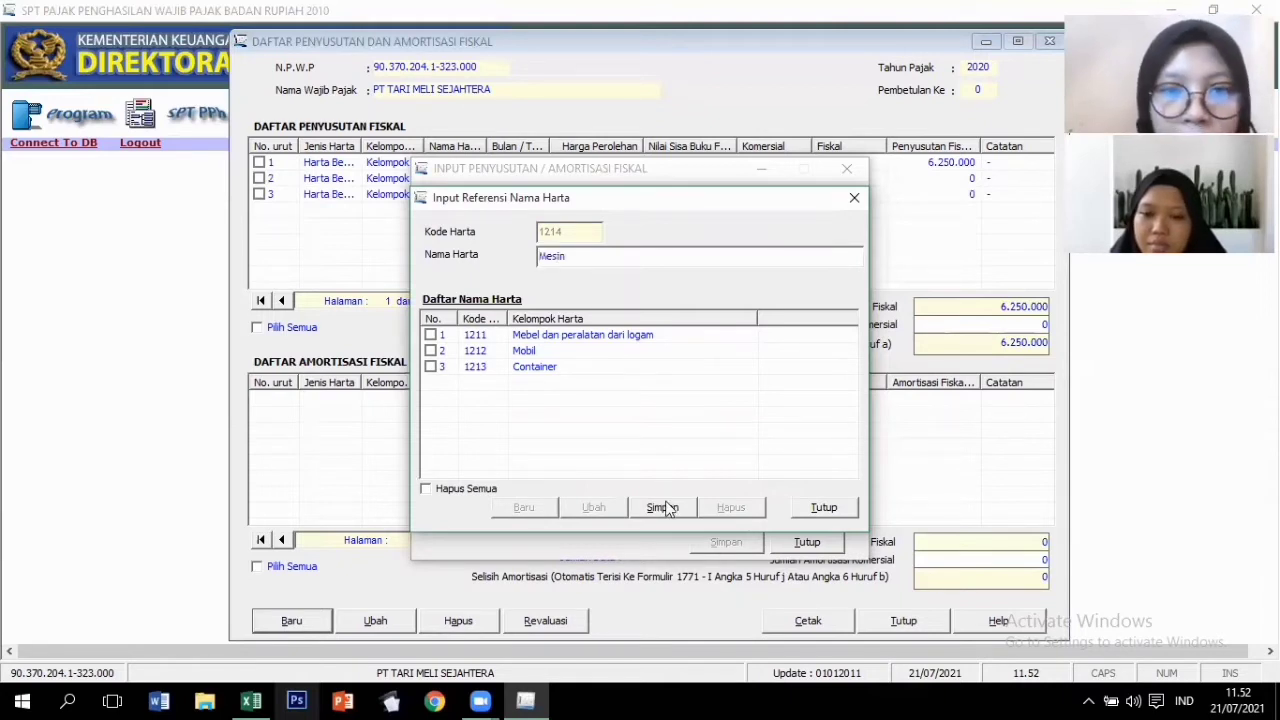
pyautogui.press('Return')
pyautogui.click(815, 507)
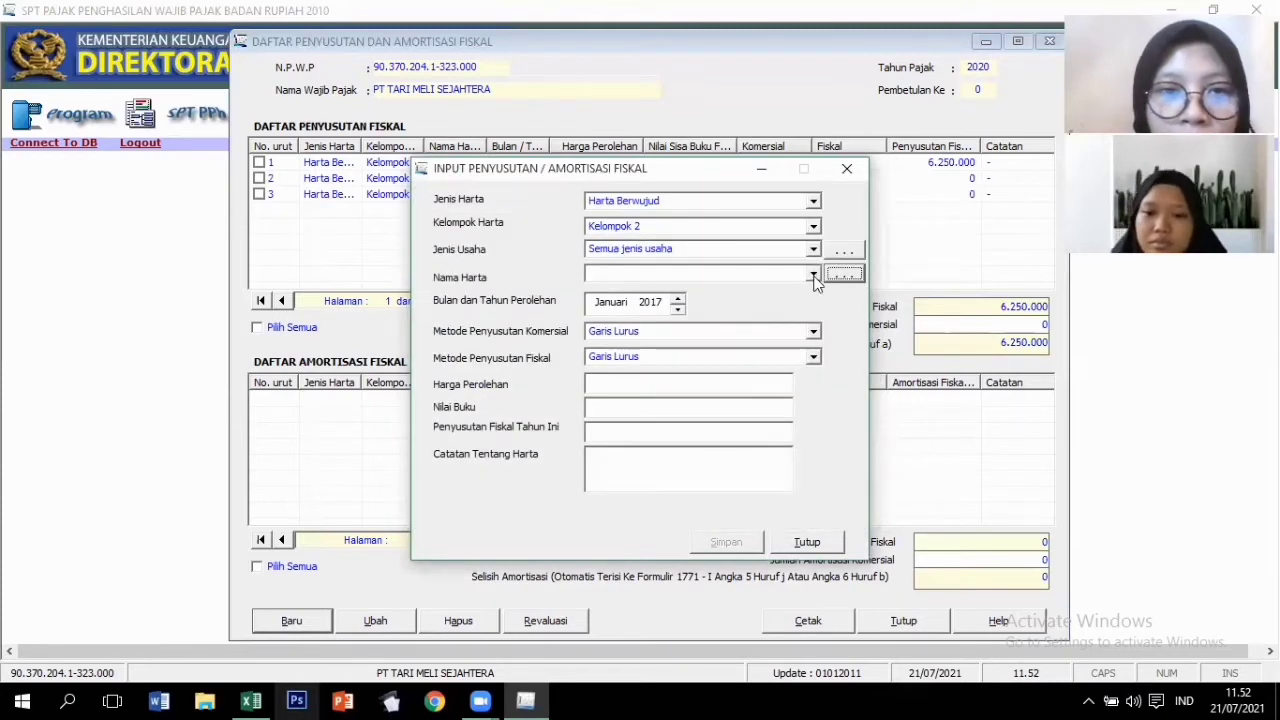
# Save Mobil, January 2017, cost 775.000.000, note '-', then start another entry.
pyautogui.click(814, 274)
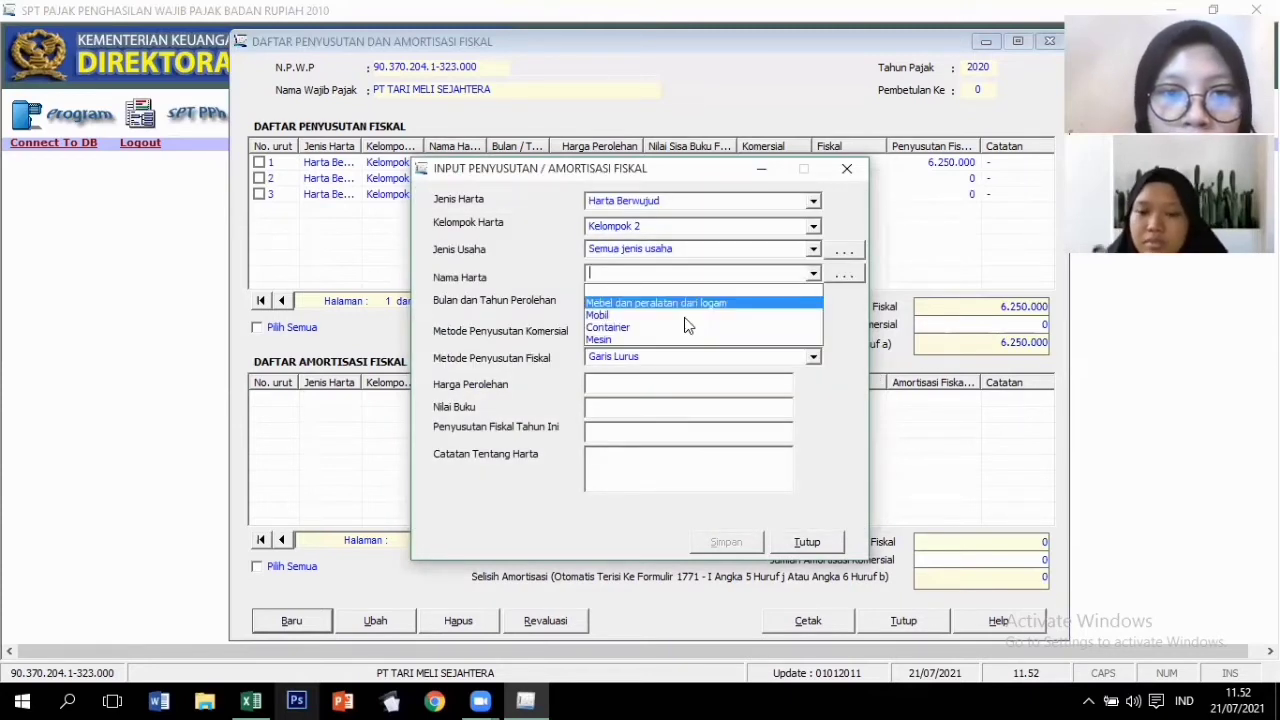
pyautogui.click(665, 315)
pyautogui.click(648, 304)
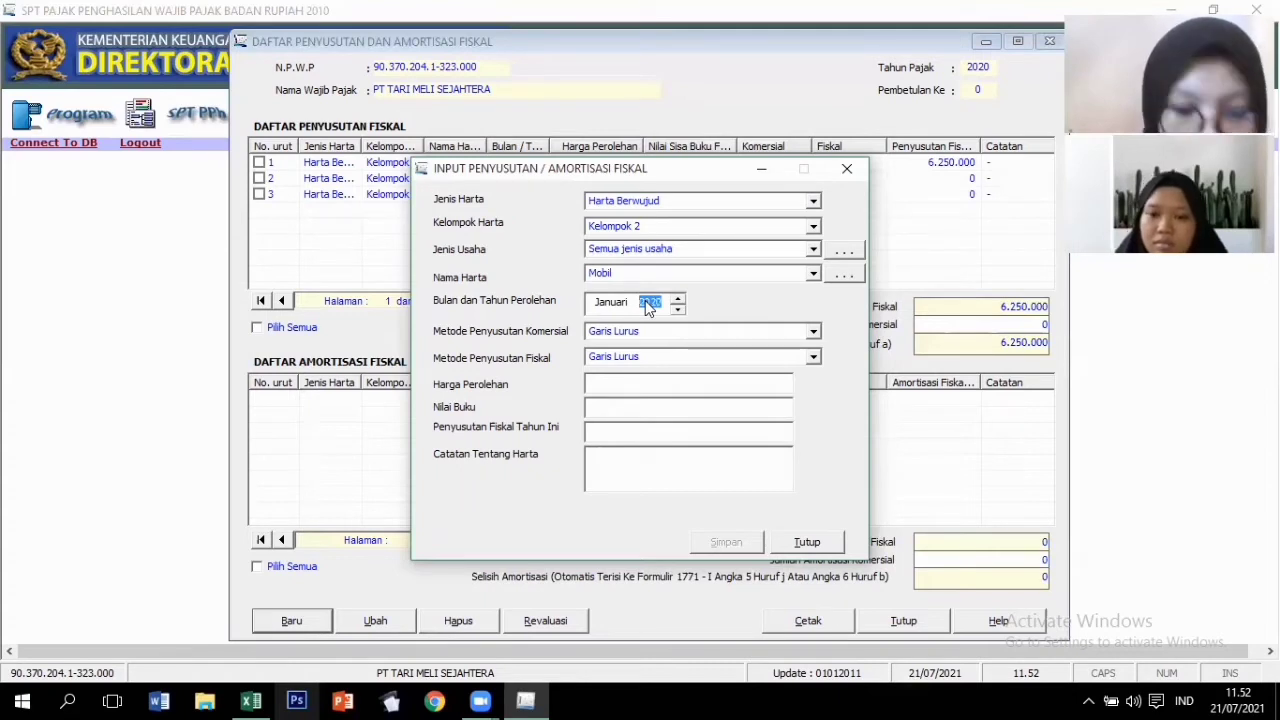
pyautogui.click(645, 385)
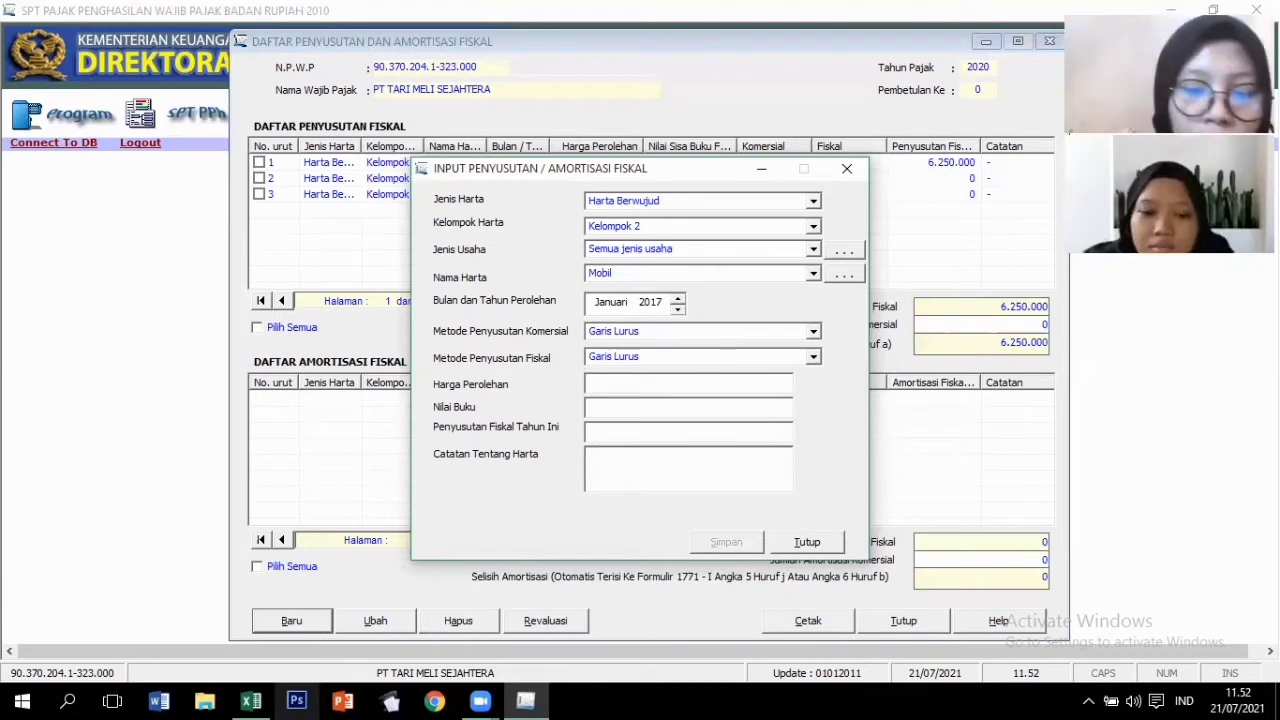
pyautogui.write('775')
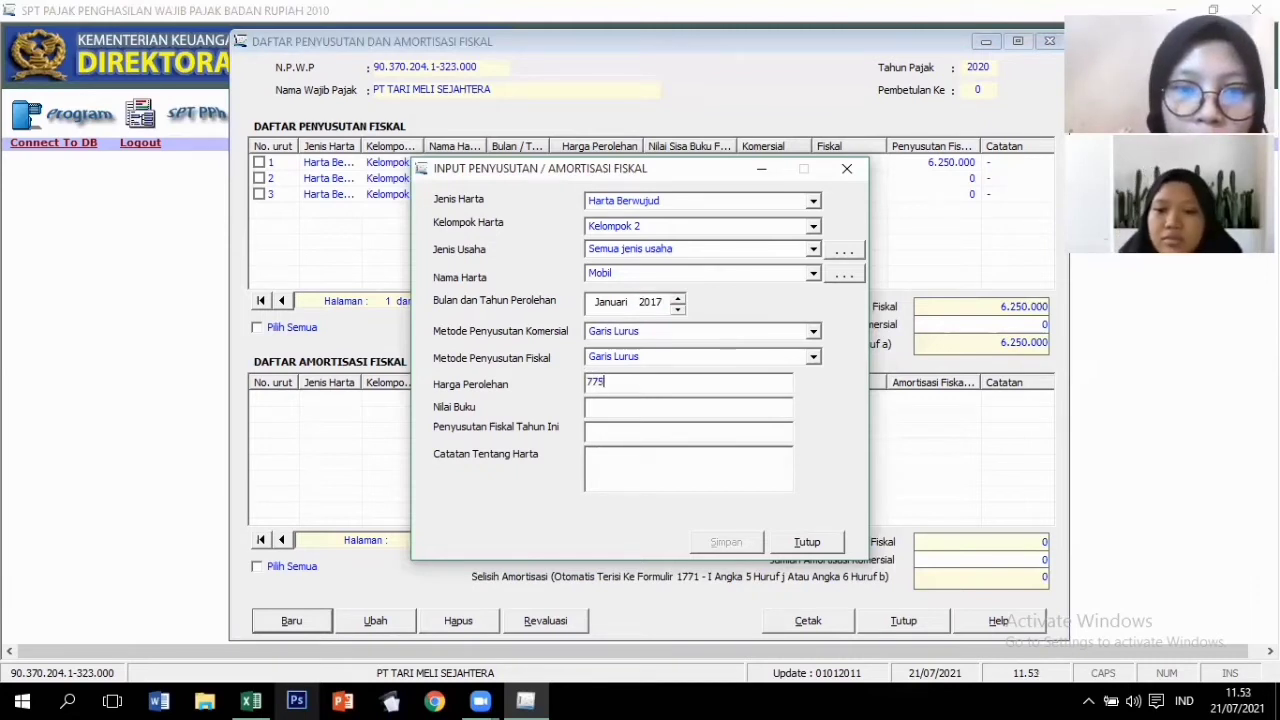
pyautogui.write('.000')
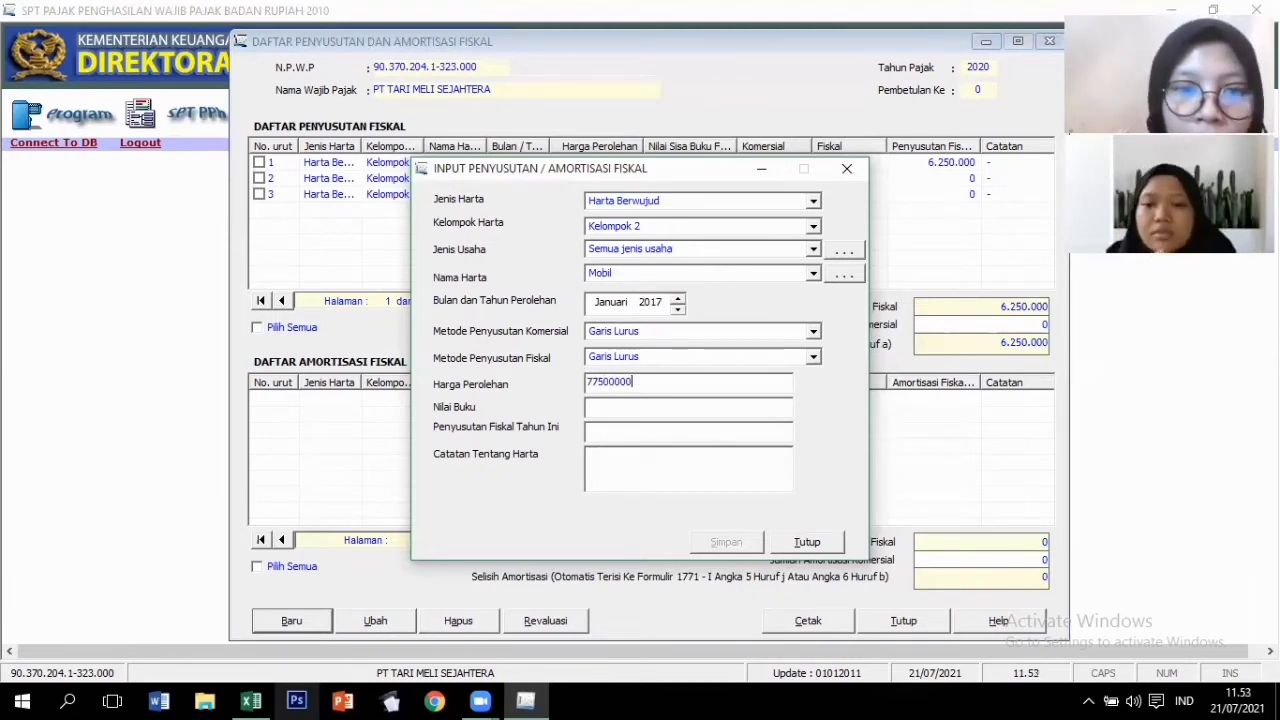
pyautogui.write('.000')
pyautogui.press('Tab')
pyautogui.press('Tab')
pyautogui.press('Tab')
pyautogui.write('-')
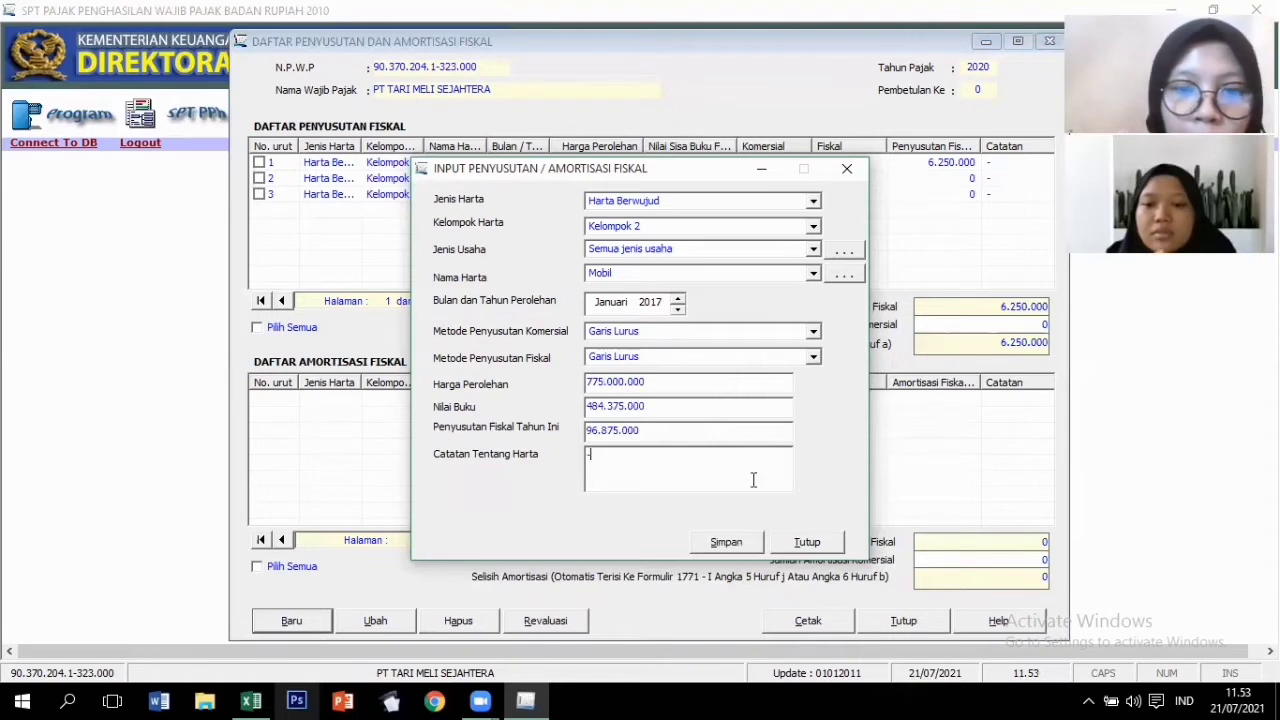
pyautogui.click(737, 543)
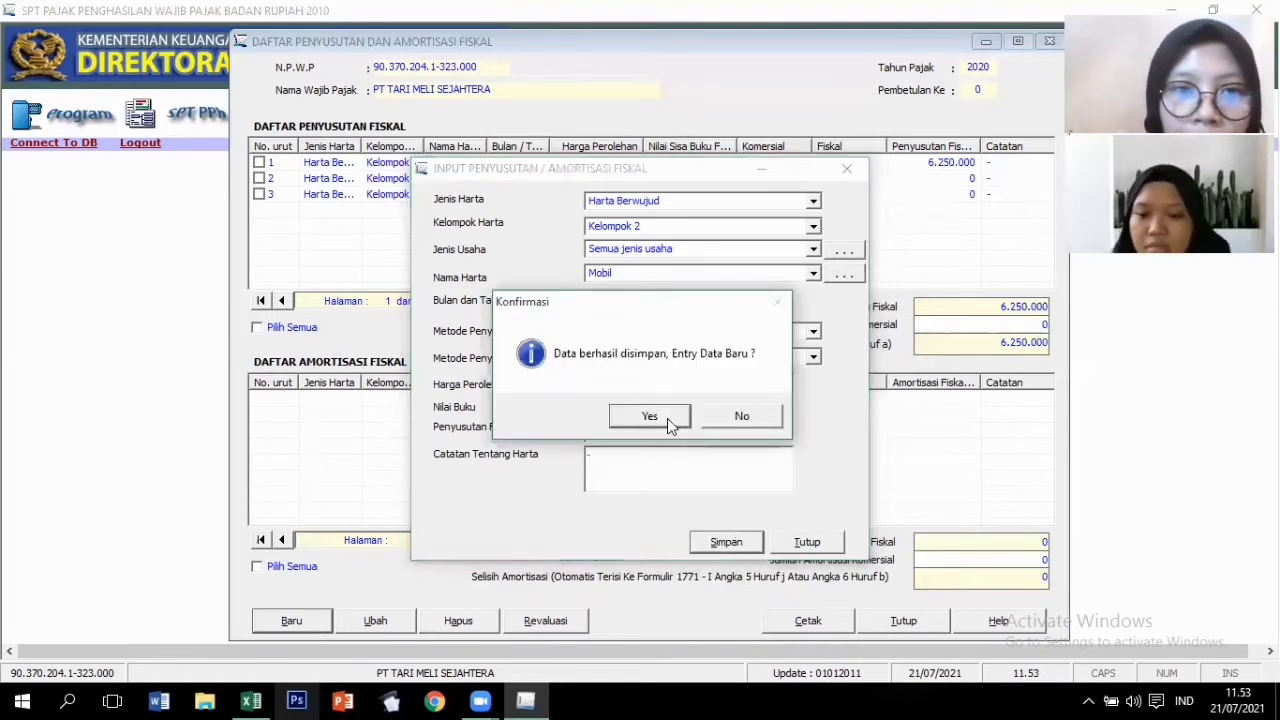
pyautogui.click(649, 416)
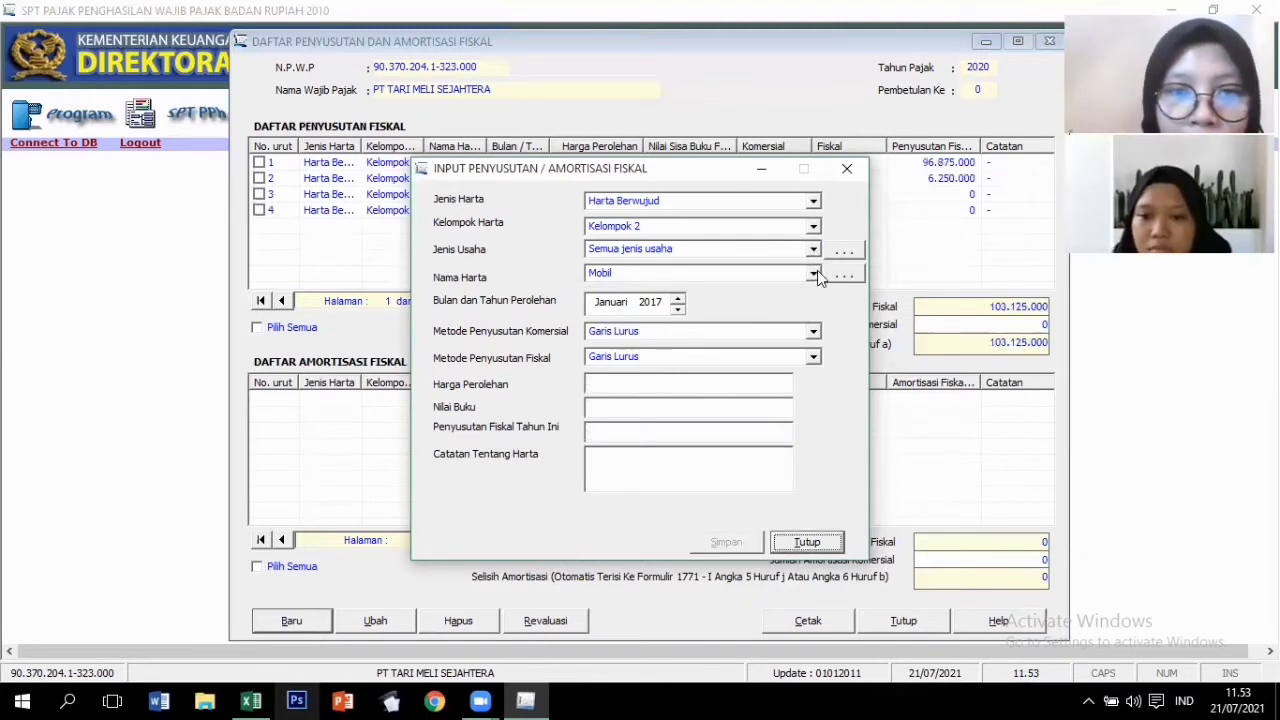
# Save Mesin, acquired 2016, cost 1.800.000.000, then start another entry.
pyautogui.click(814, 274)
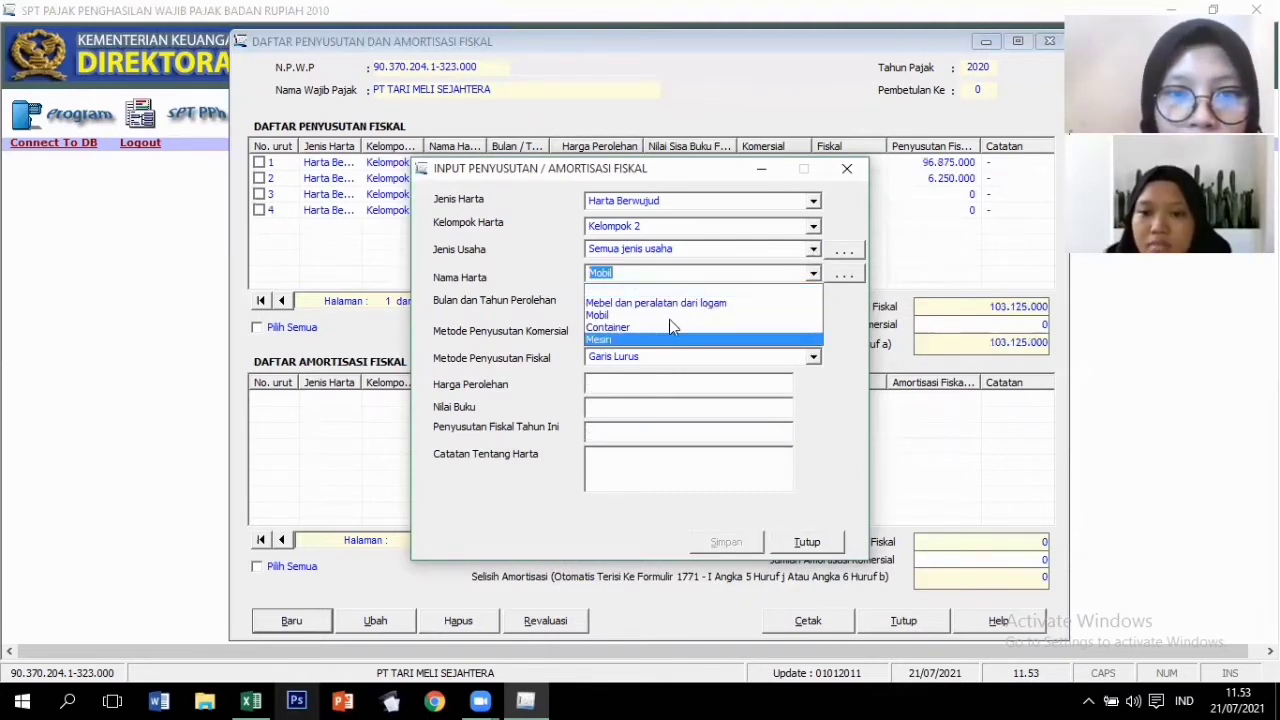
pyautogui.click(648, 340)
pyautogui.click(656, 305)
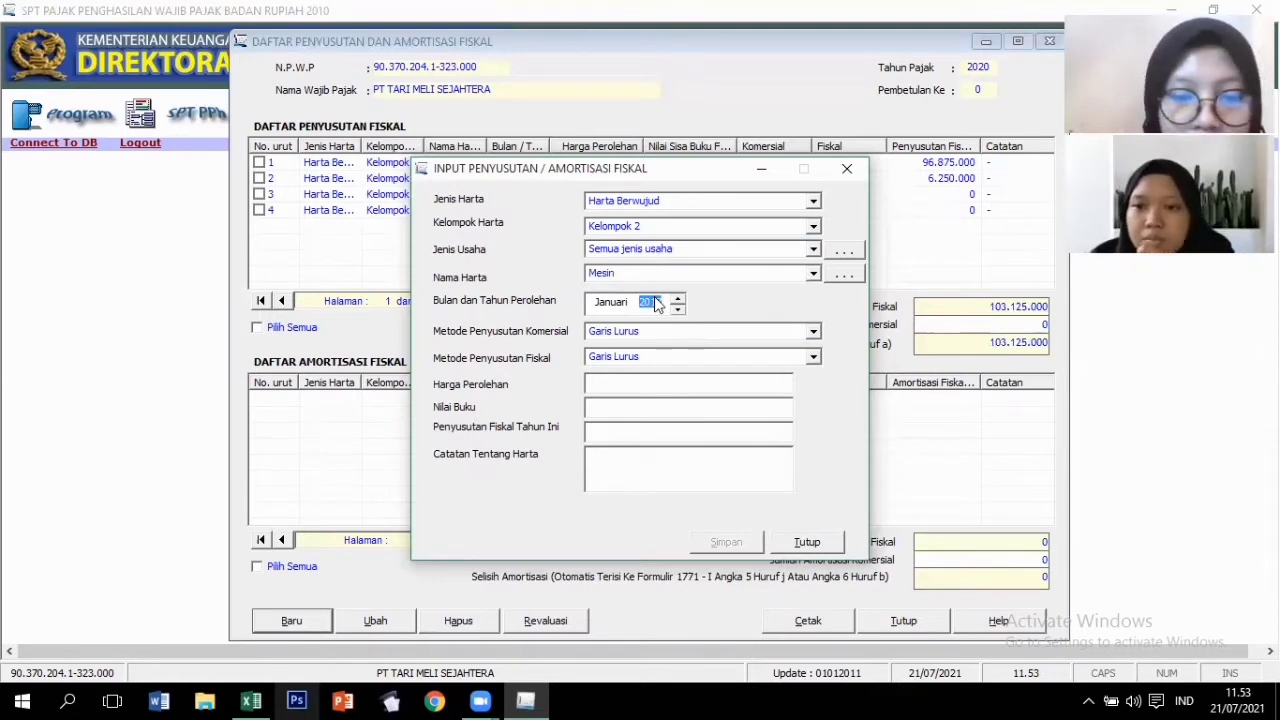
pyautogui.press('Tab')
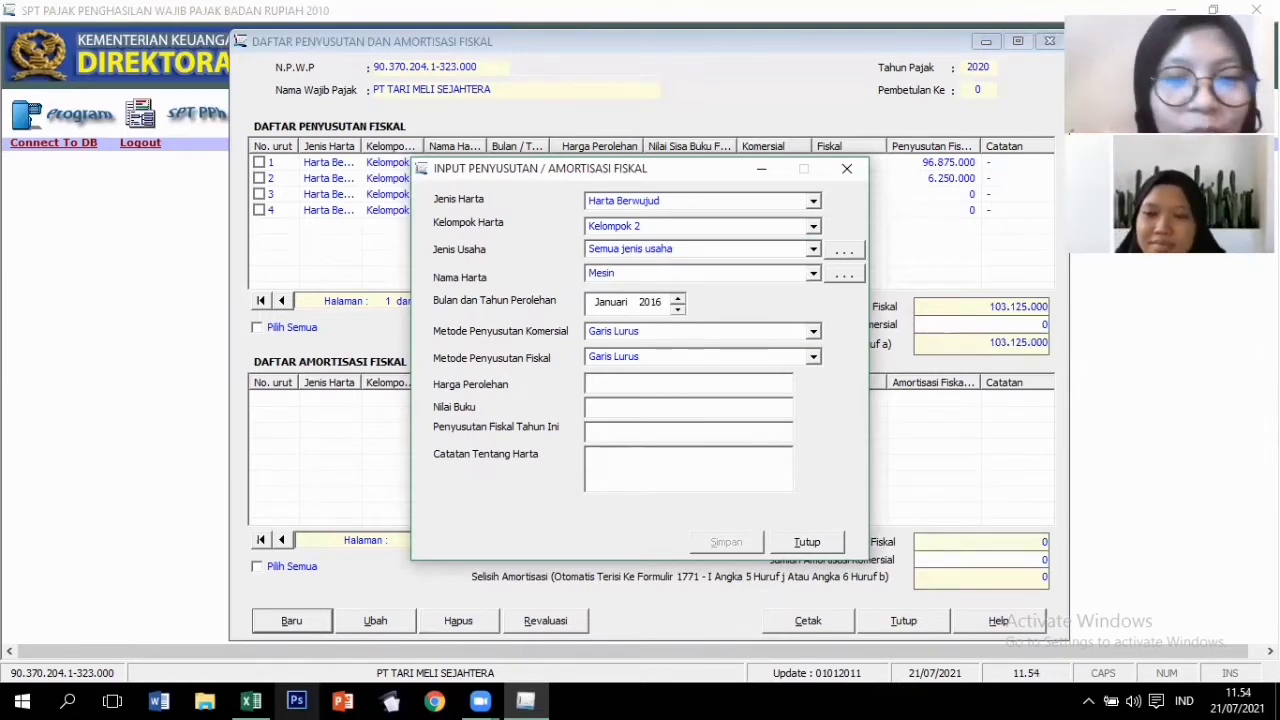
pyautogui.write('1.80')
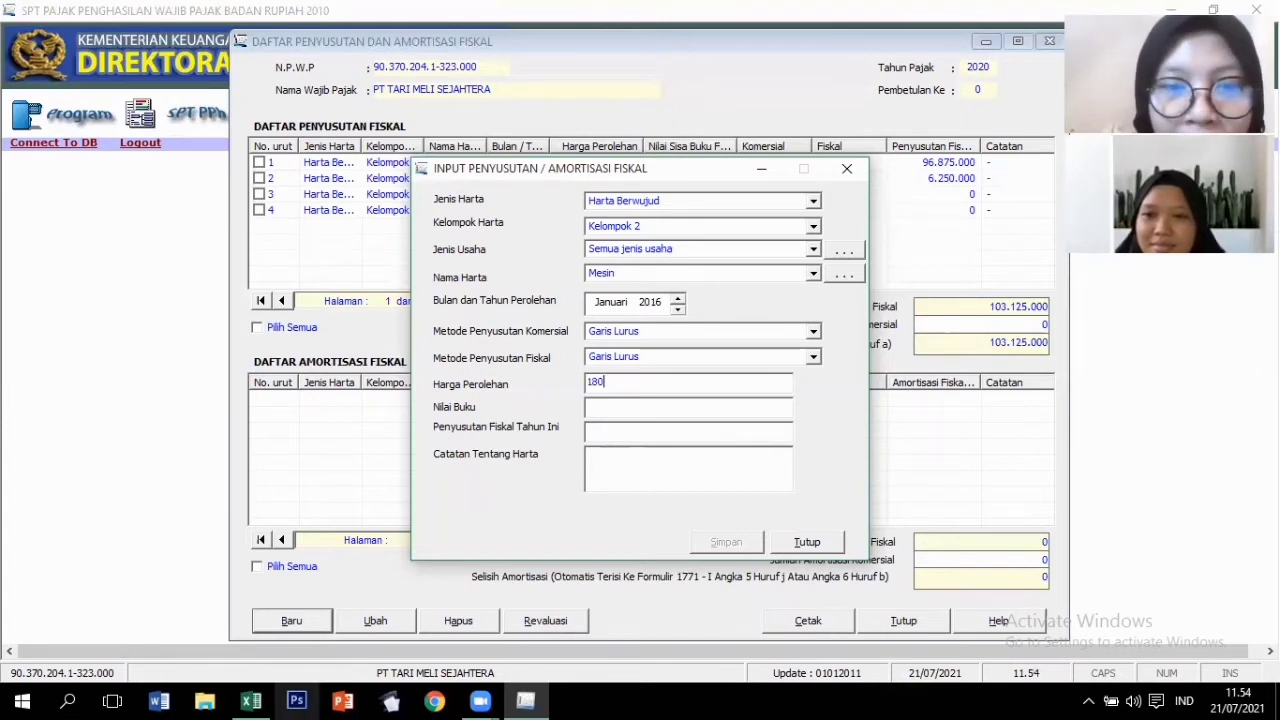
pyautogui.write('0.000')
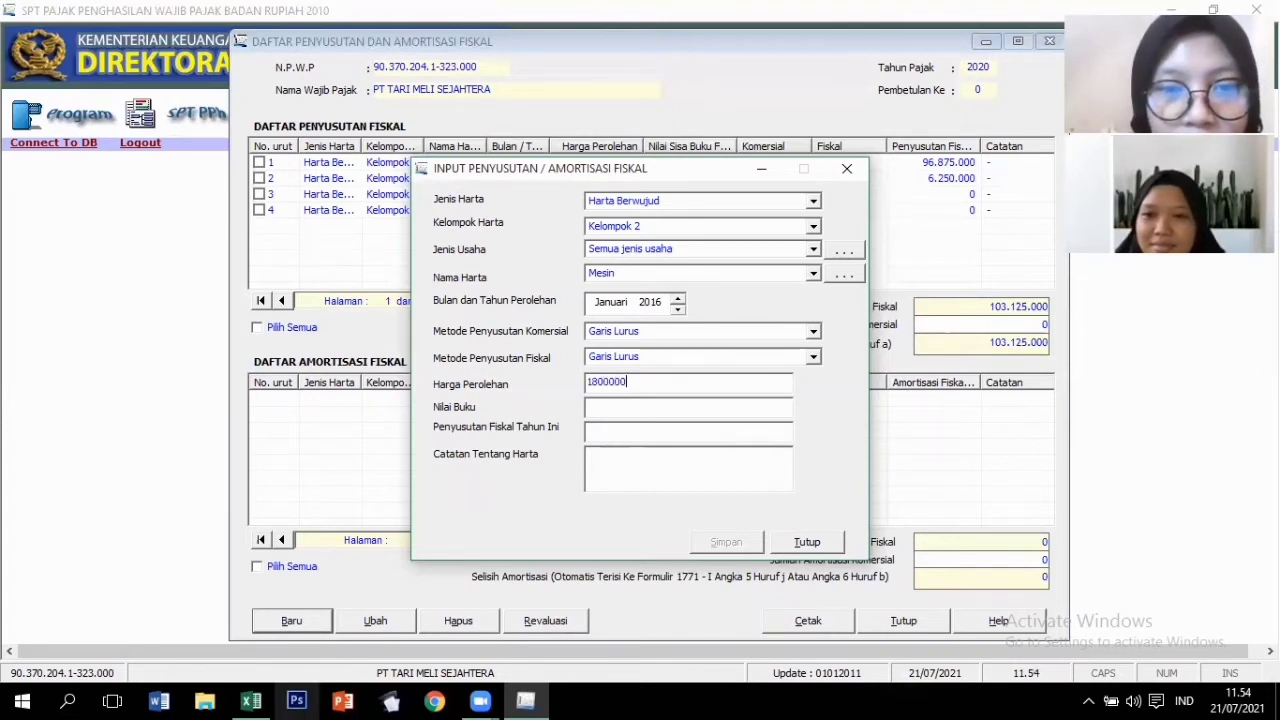
pyautogui.write('.000')
pyautogui.press('Tab')
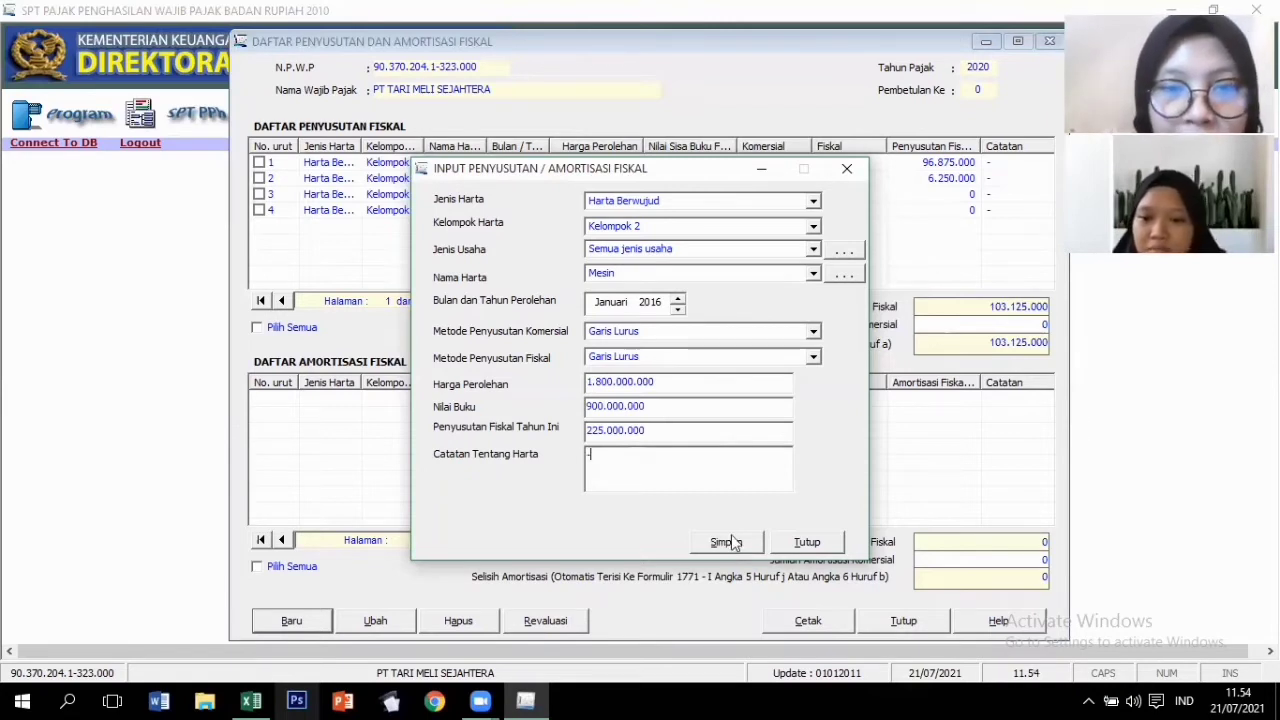
pyautogui.click(726, 542)
pyautogui.click(650, 416)
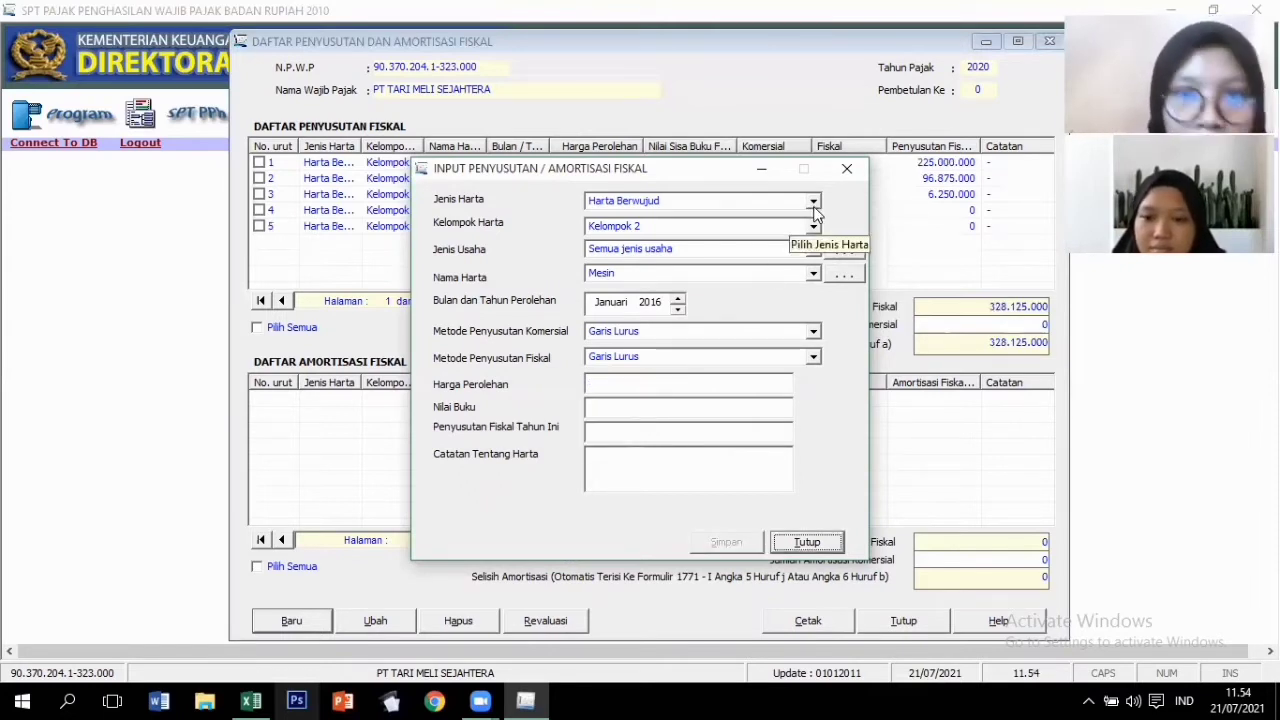
# Set Kelompok Bangunan, Permanen, Semua jenis usaha and open the asset-name reference list.
pyautogui.click(814, 204)
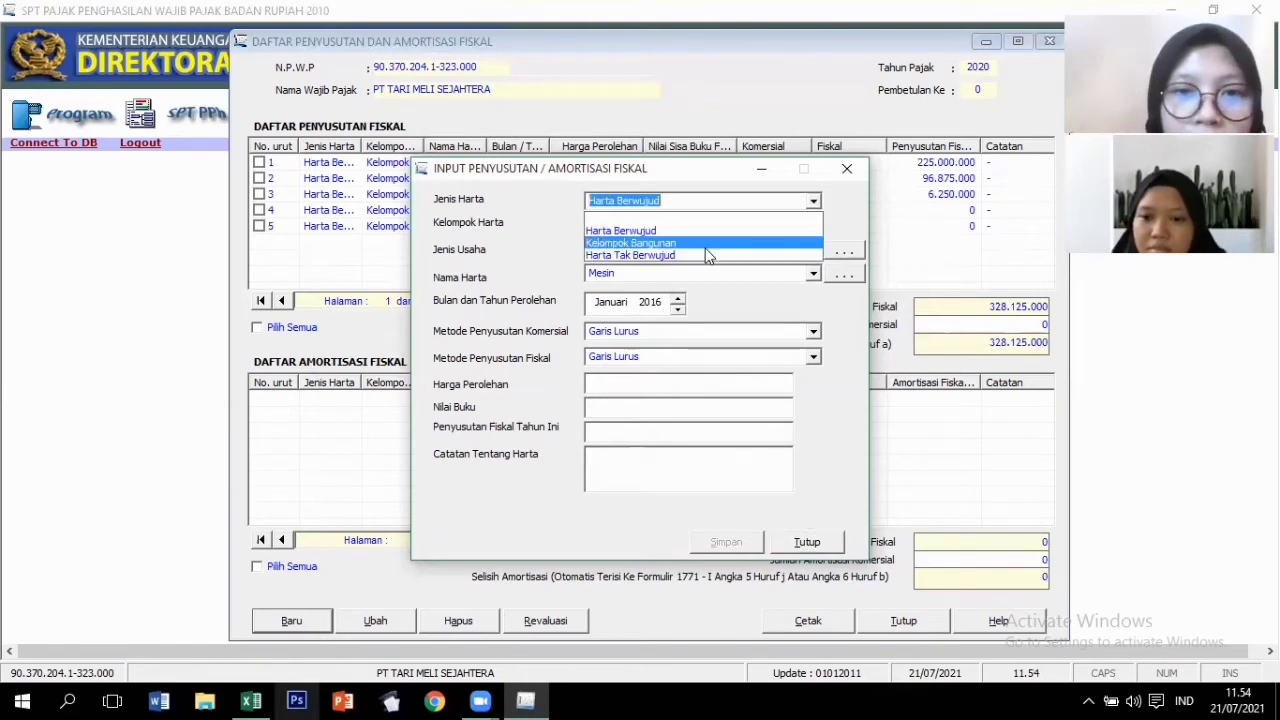
pyautogui.click(787, 213)
pyautogui.click(814, 226)
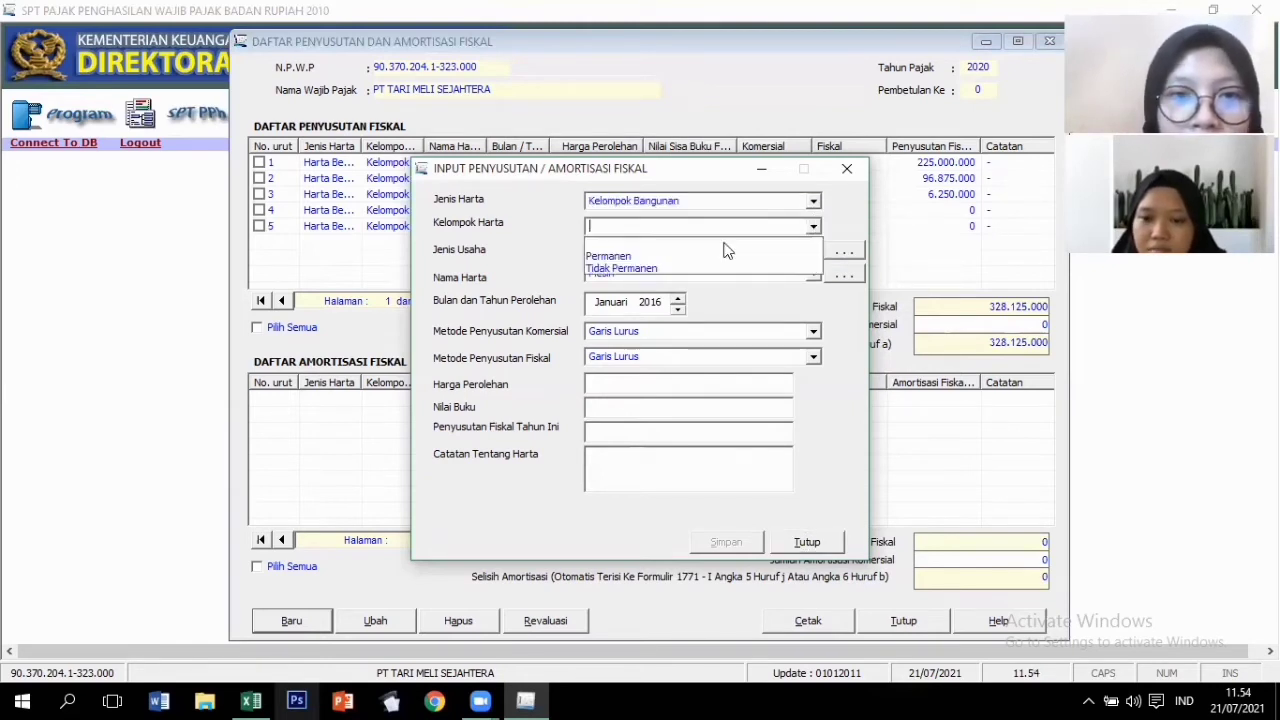
pyautogui.click(775, 254)
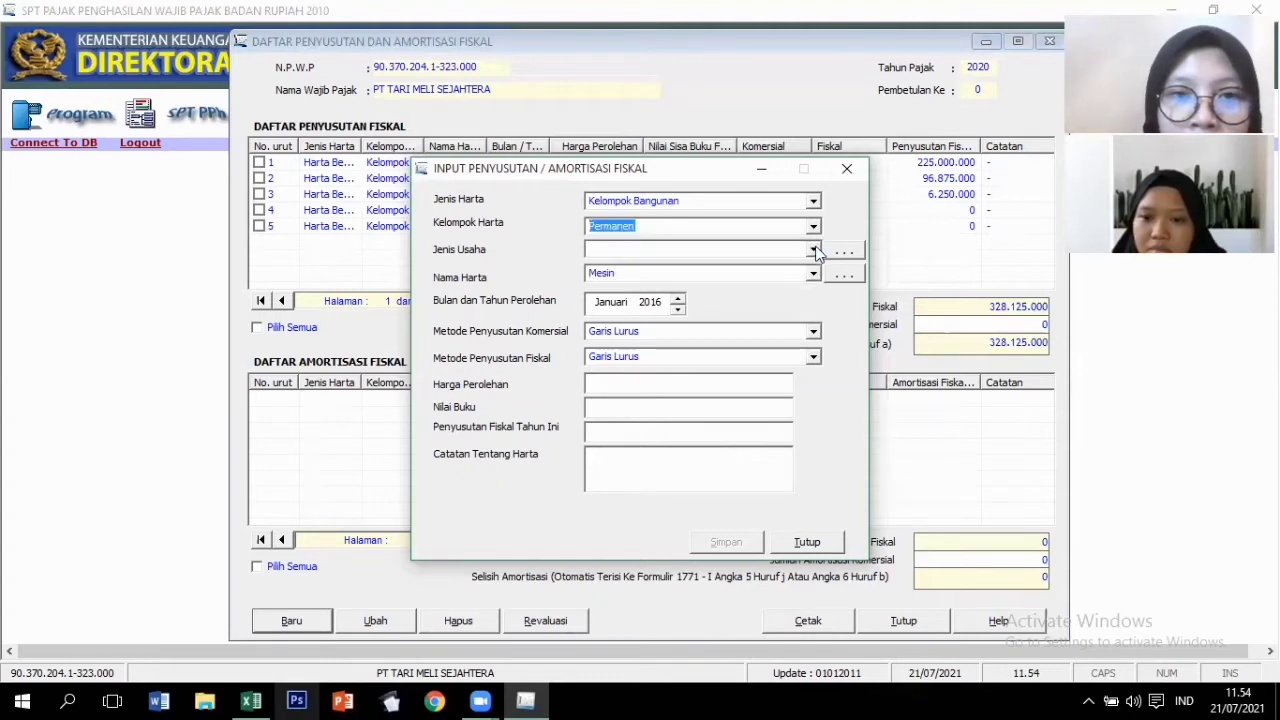
pyautogui.click(814, 251)
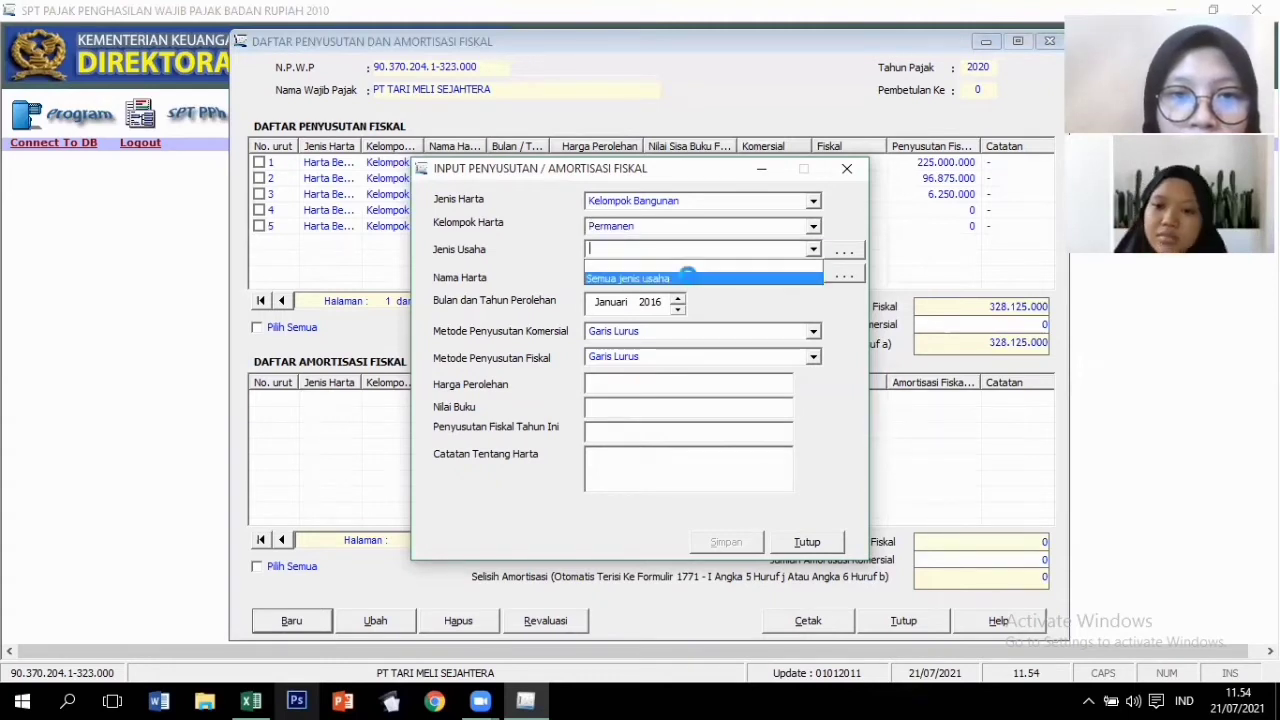
pyautogui.click(817, 276)
pyautogui.click(815, 274)
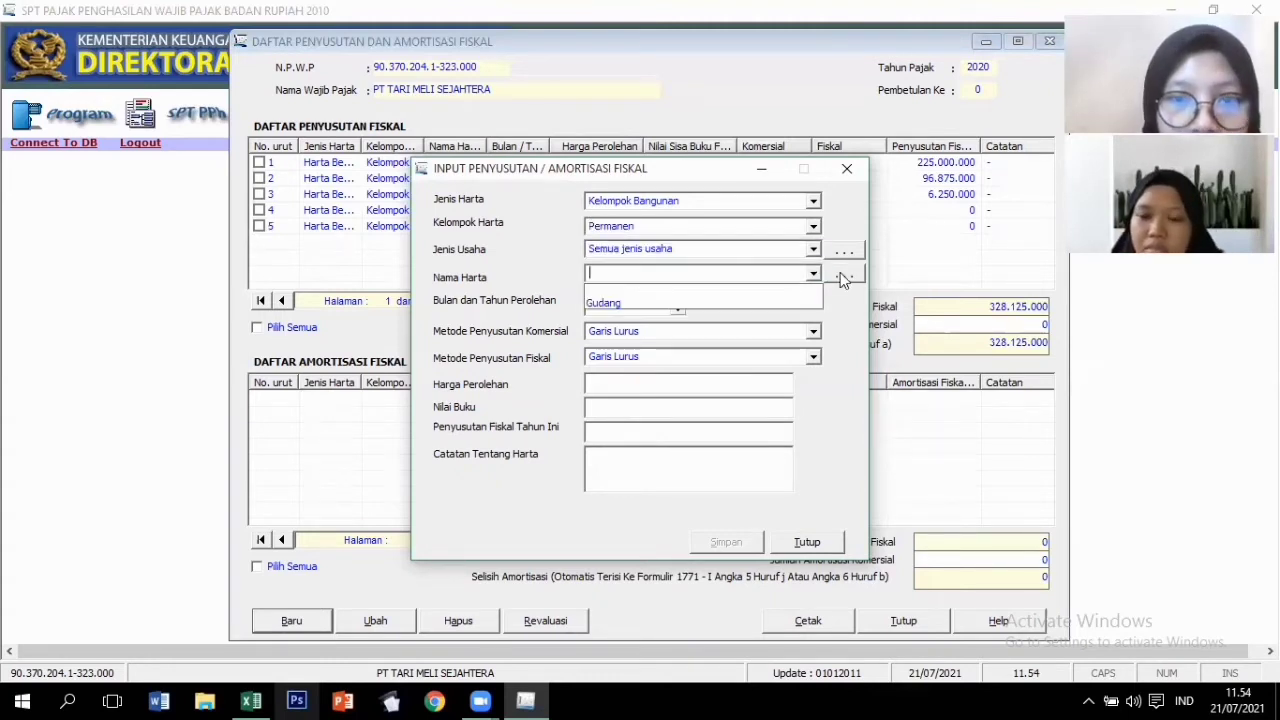
pyautogui.click(843, 281)
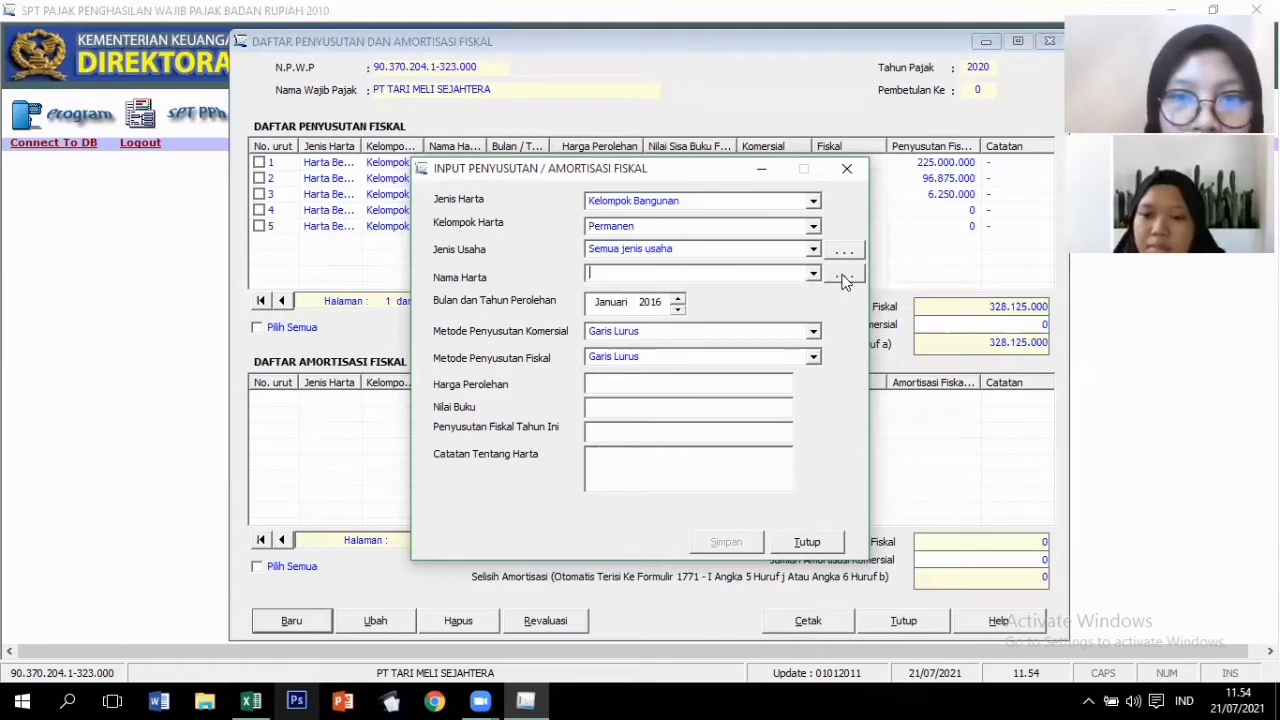
pyautogui.click(843, 279)
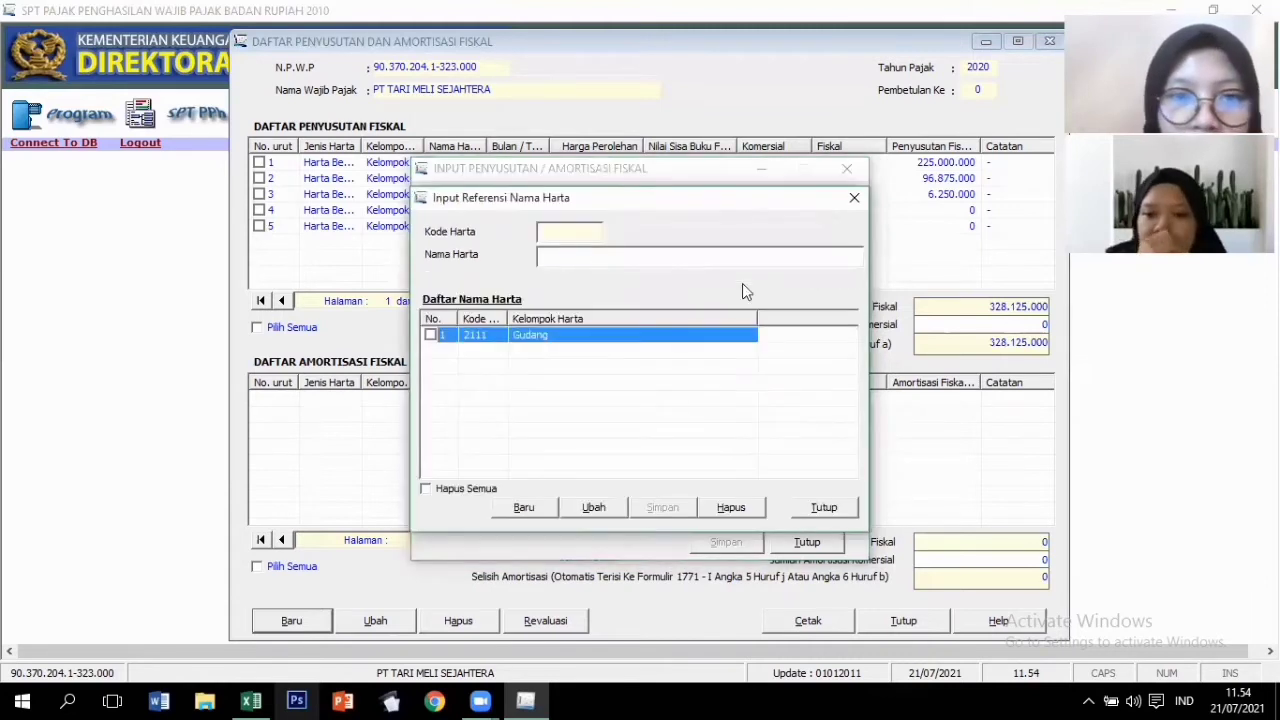
# Save 'Bangunan Pabrik dan Kantor' as new asset name reference 2112, then close the reference list.
pyautogui.click(536, 509)
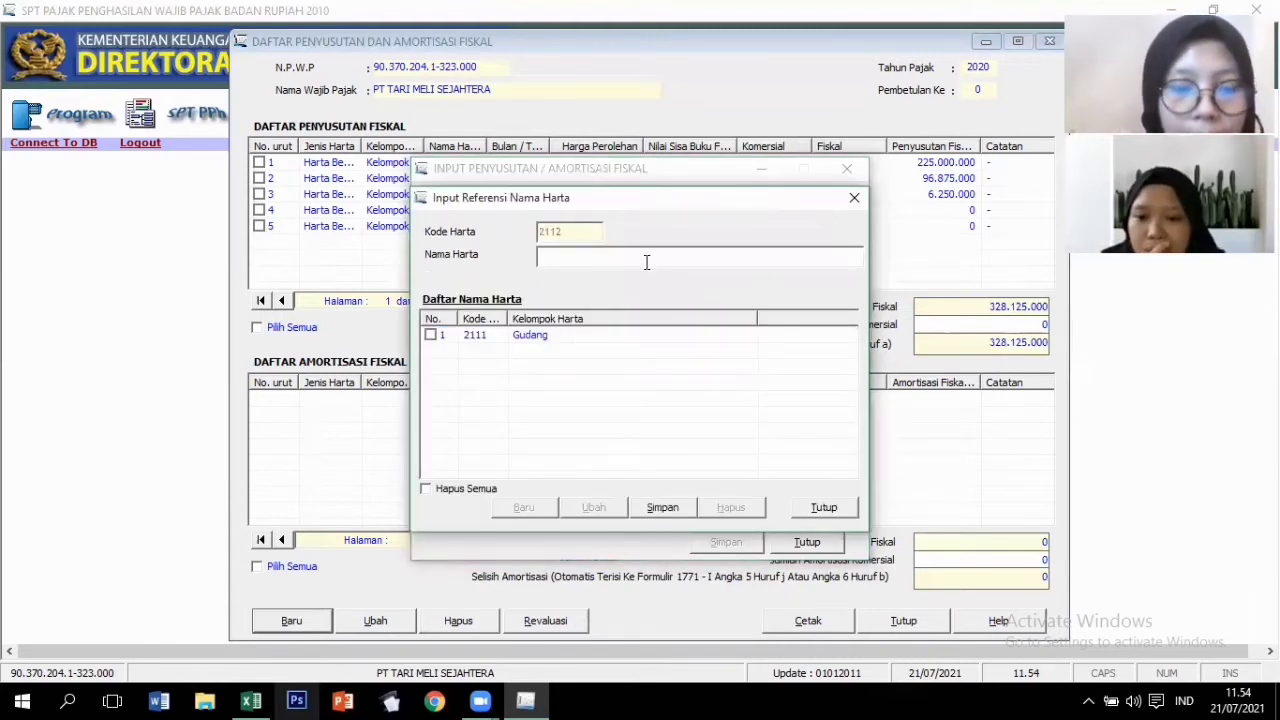
pyautogui.write('Bang')
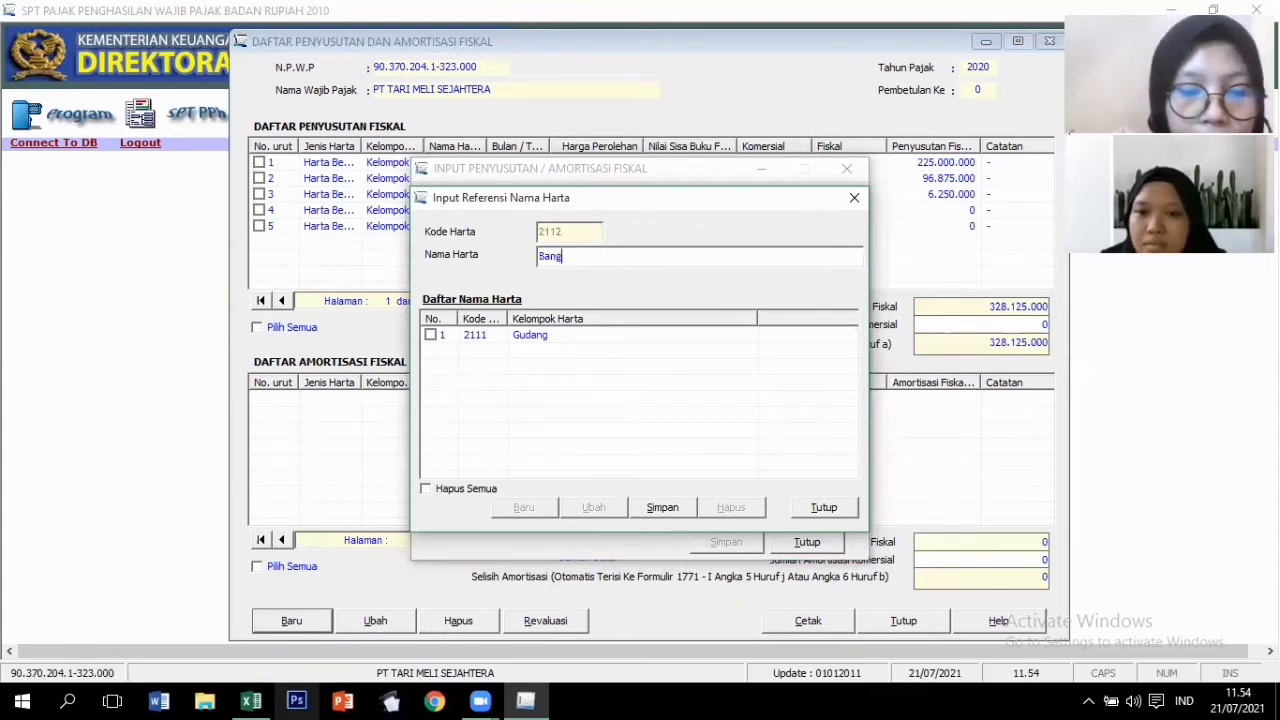
pyautogui.write('unan Pabr')
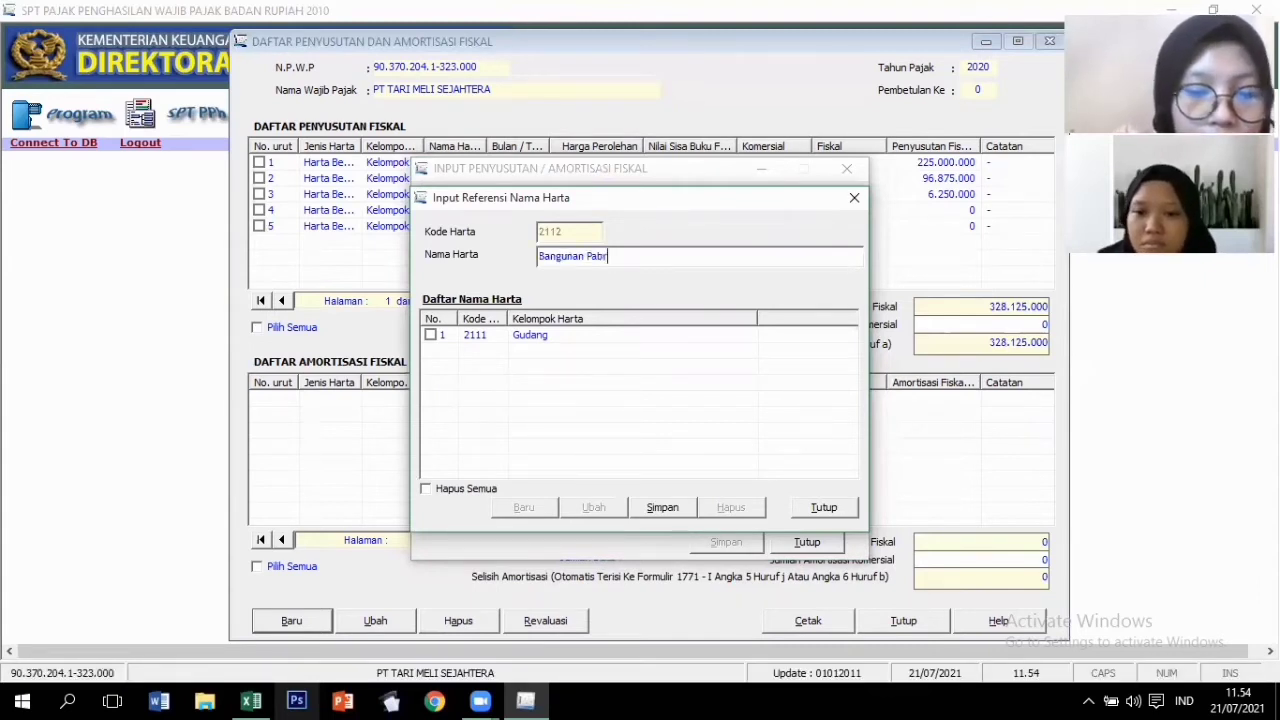
pyautogui.write('ik dan')
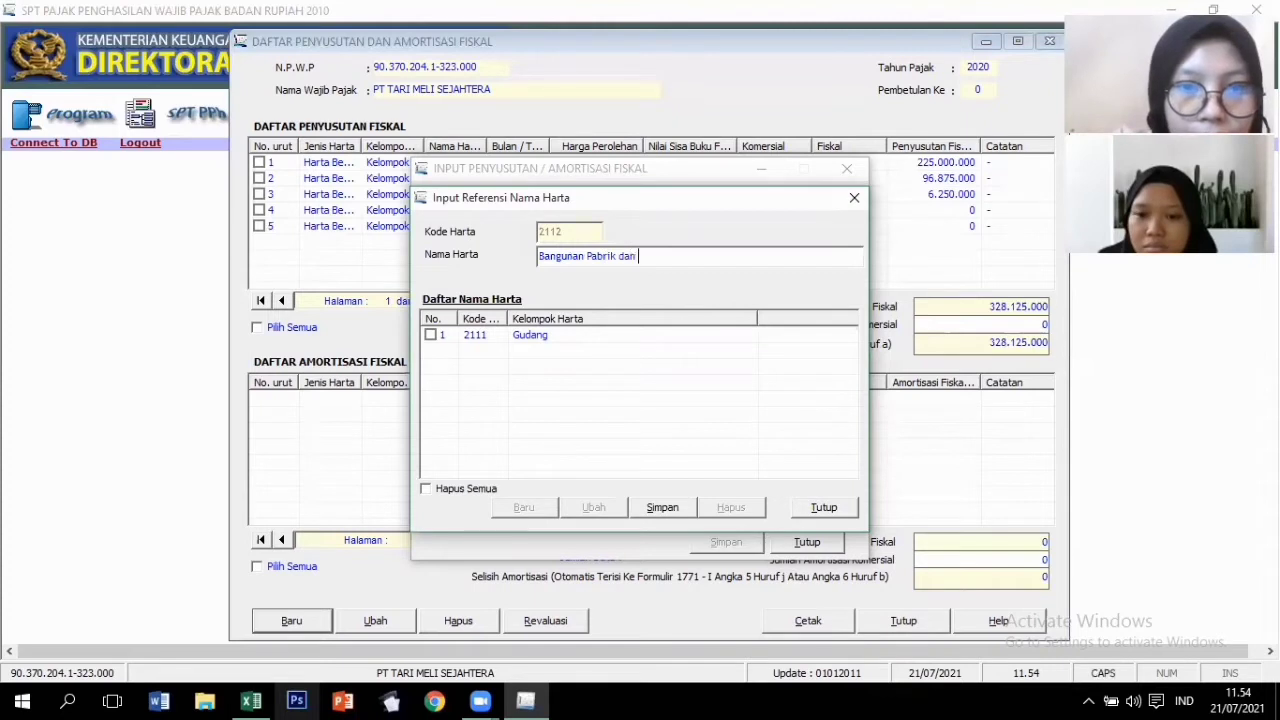
pyautogui.write(' Kantor')
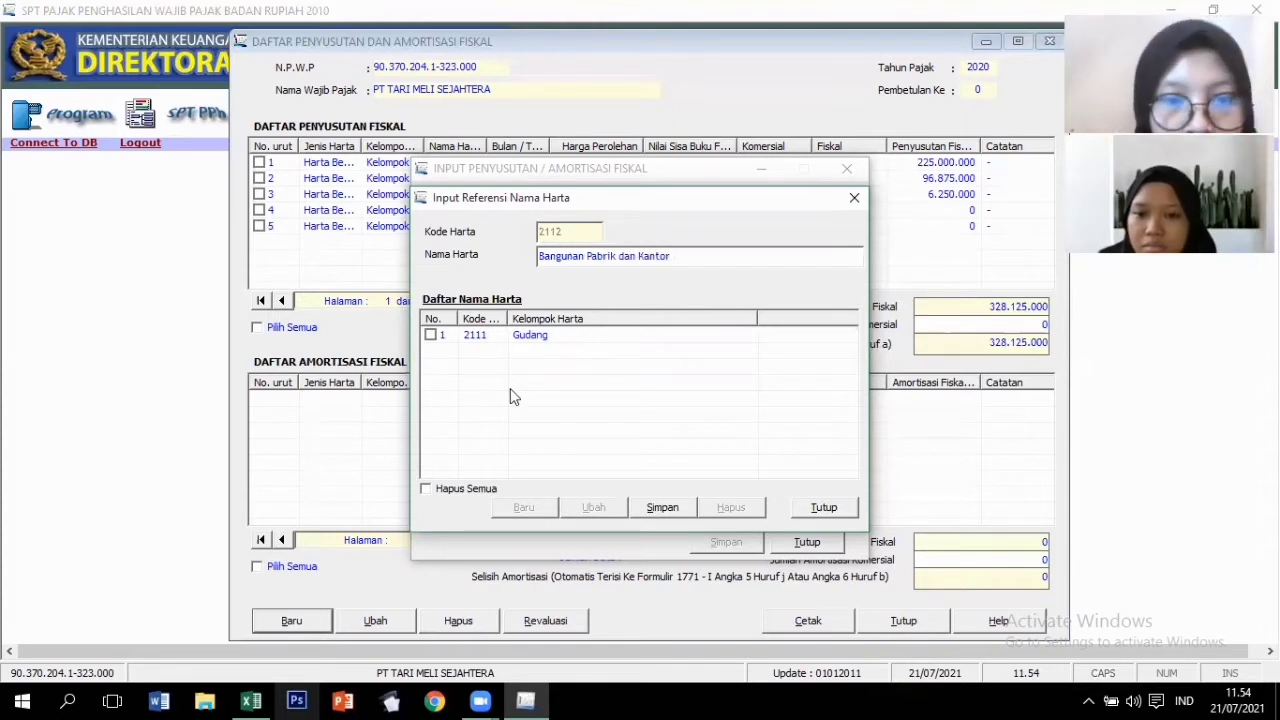
pyautogui.click(673, 510)
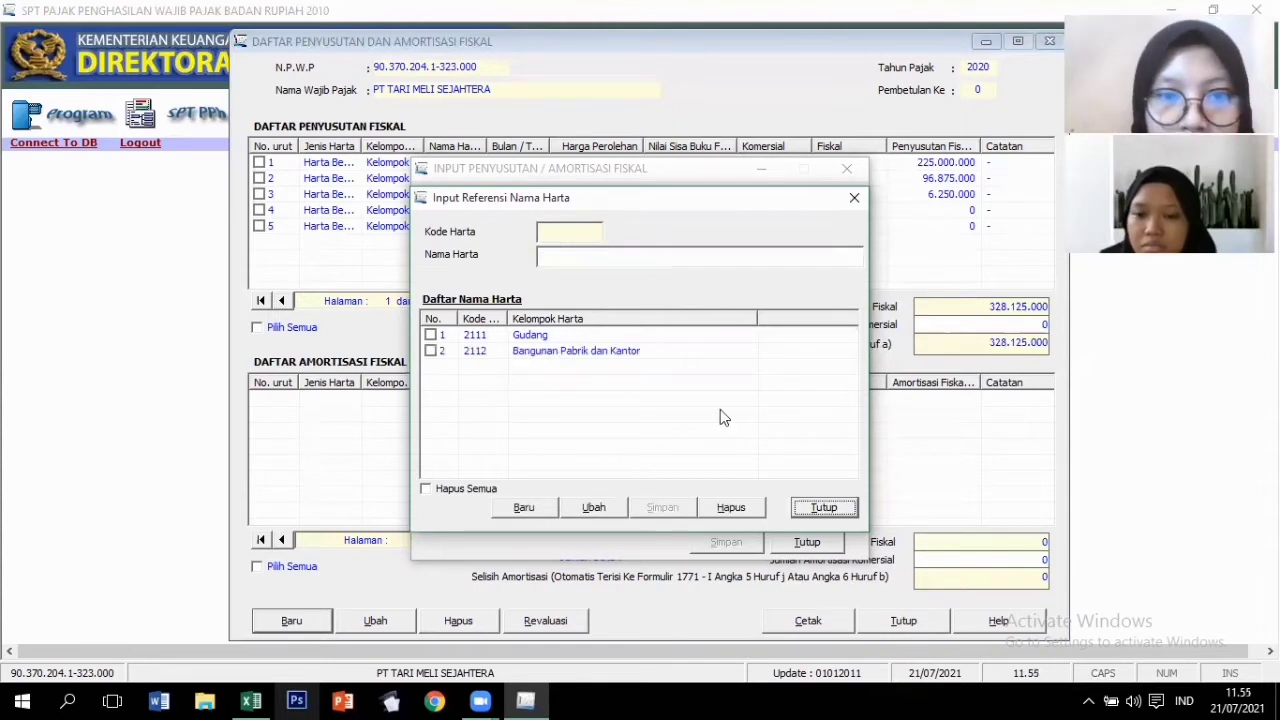
pyautogui.press('Escape')
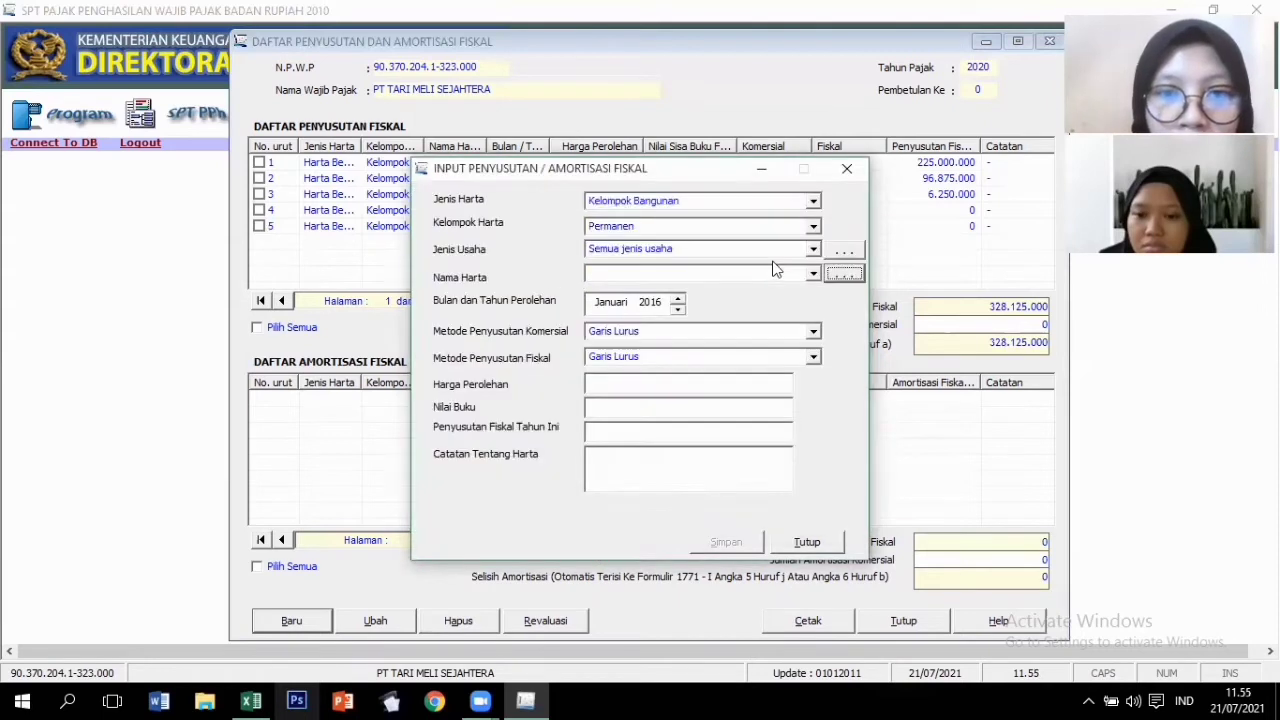
# Save row 6: Bangunan Pabrik dan Kantor, acquired 2018, cost 10.000.000.000, note '-'; add nothing more.
pyautogui.click(816, 282)
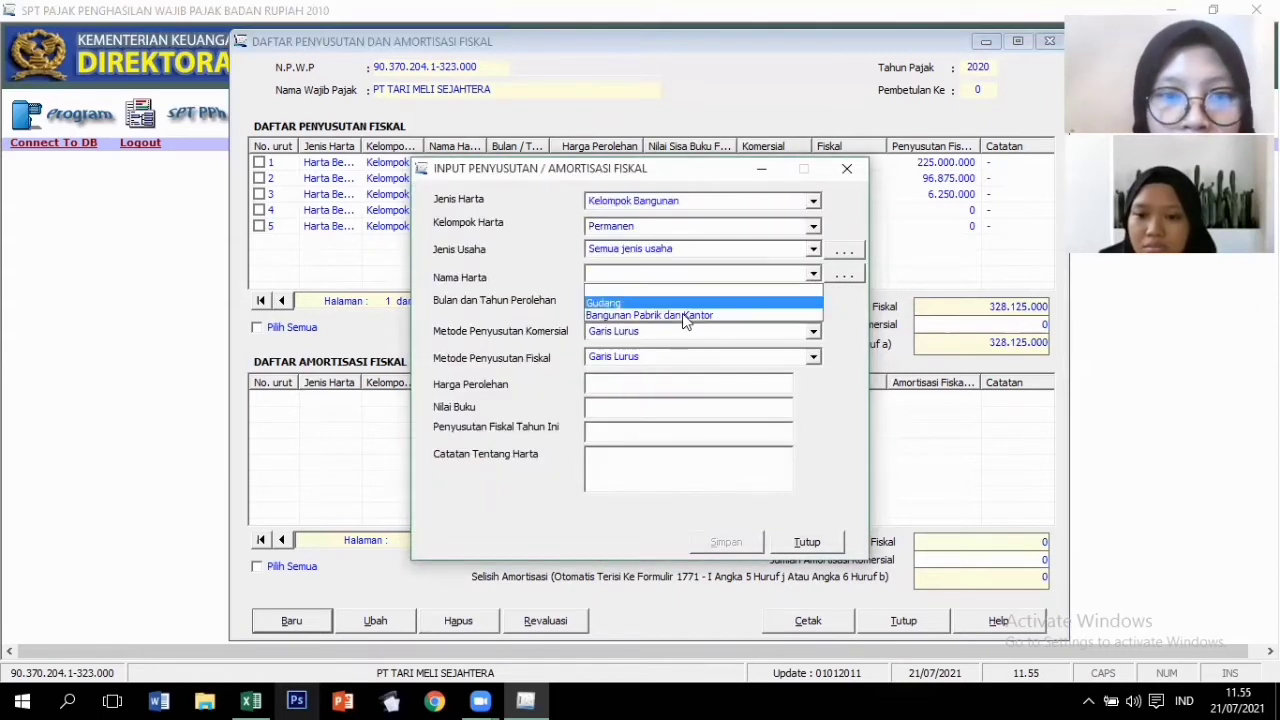
pyautogui.click(680, 313)
pyautogui.click(650, 304)
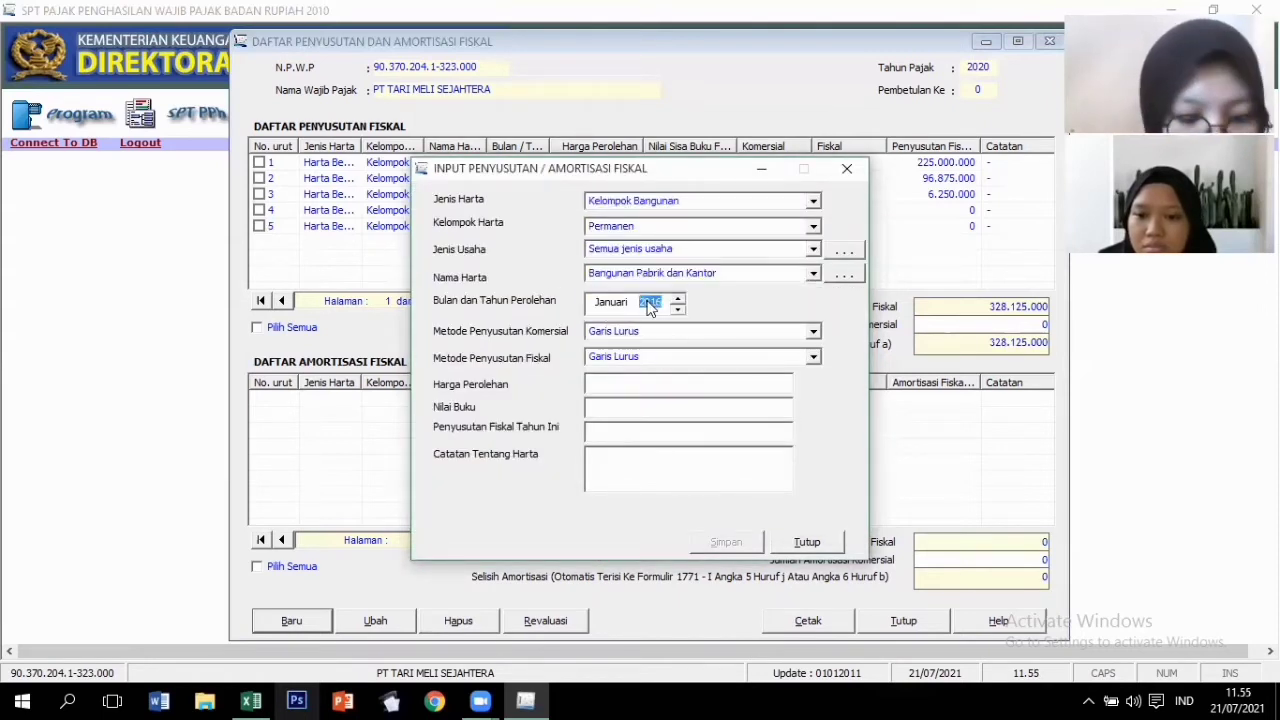
pyautogui.write('2018')
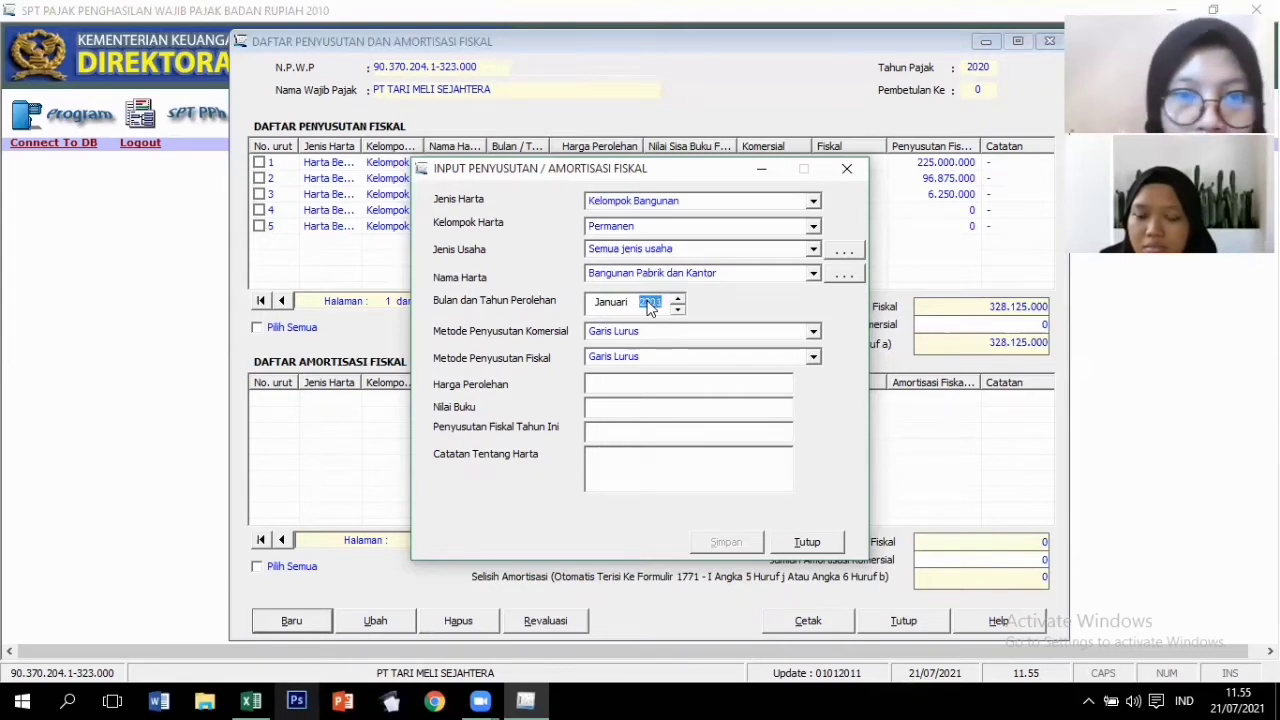
pyautogui.click(613, 386)
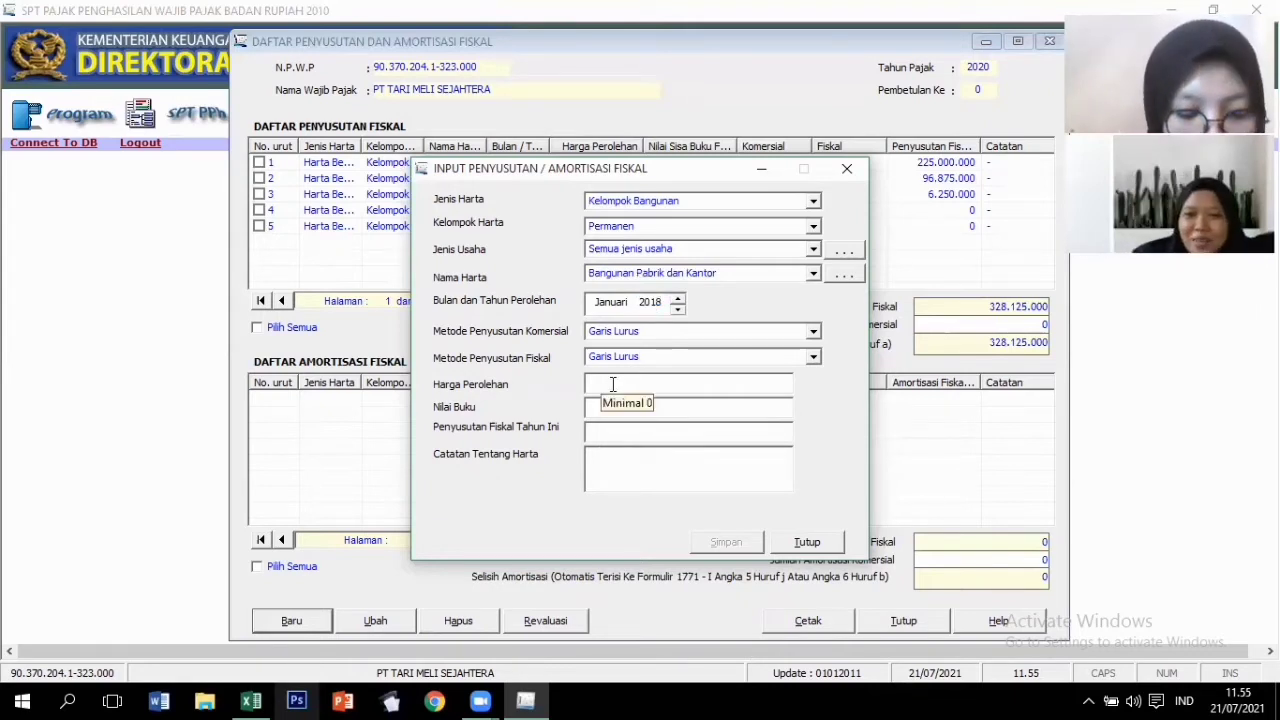
pyautogui.write('10.000.')
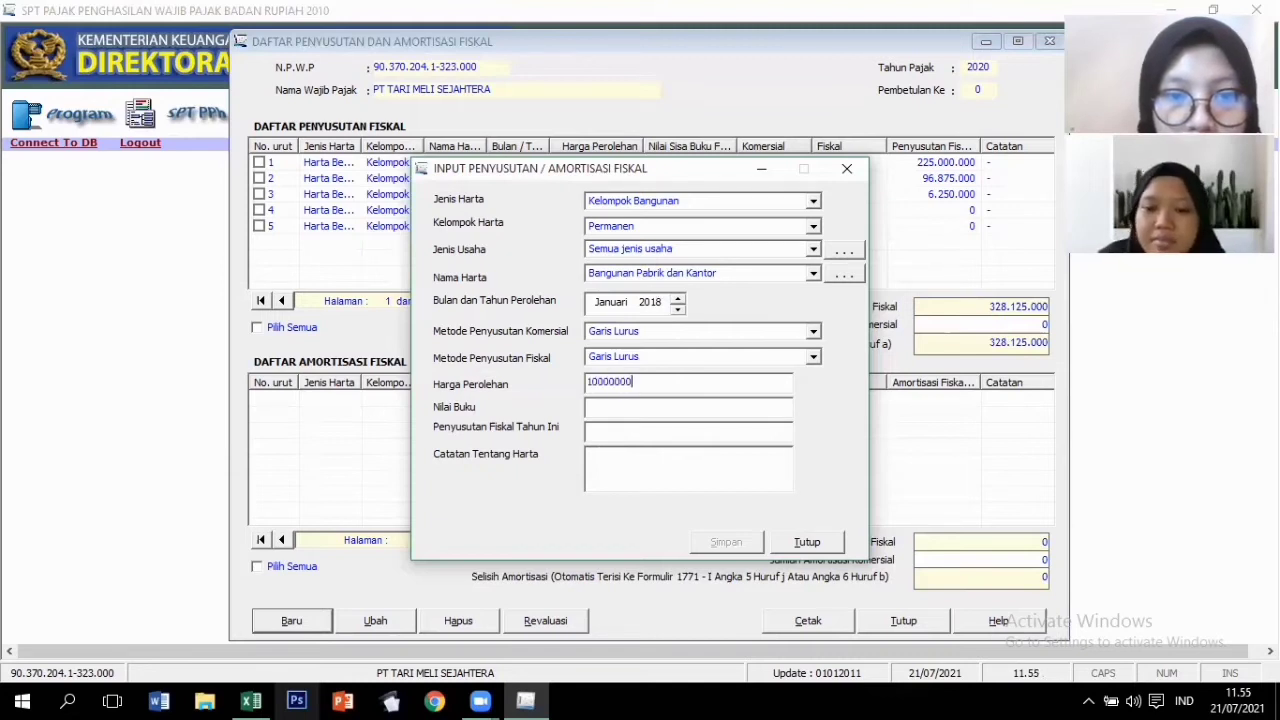
pyautogui.write('000.000')
pyautogui.press('Tab')
pyautogui.write('-')
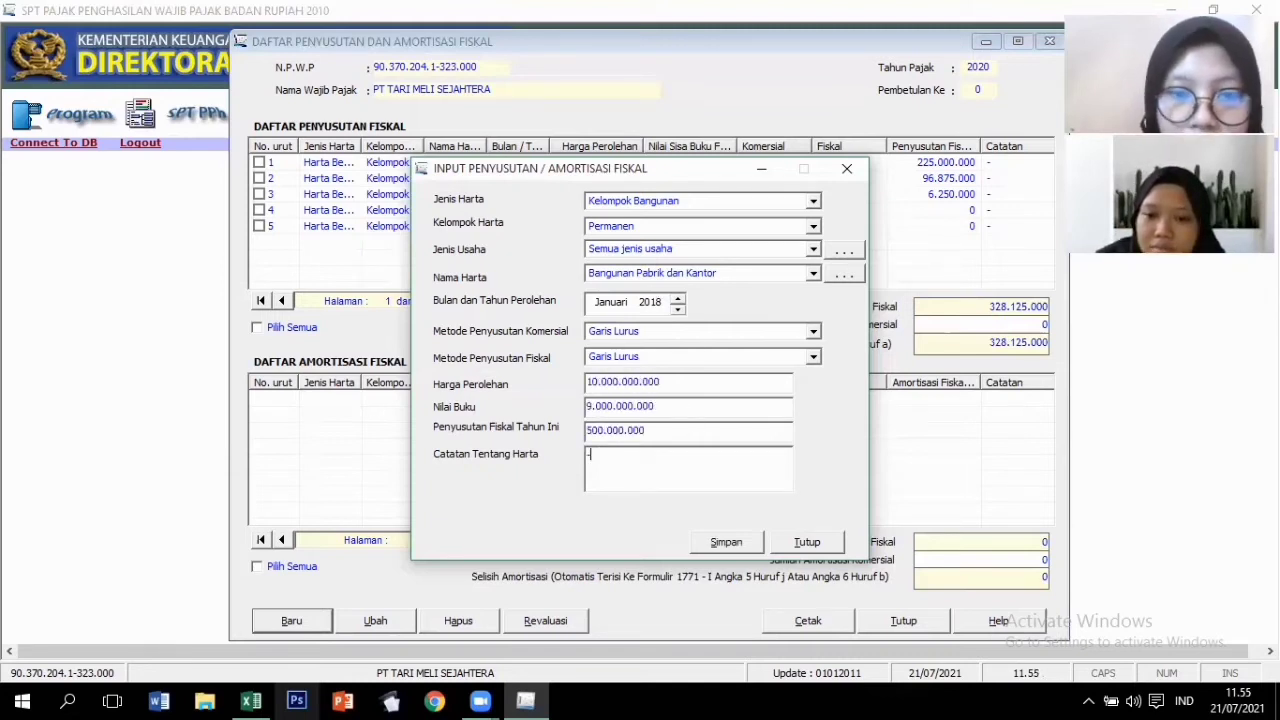
pyautogui.click(731, 542)
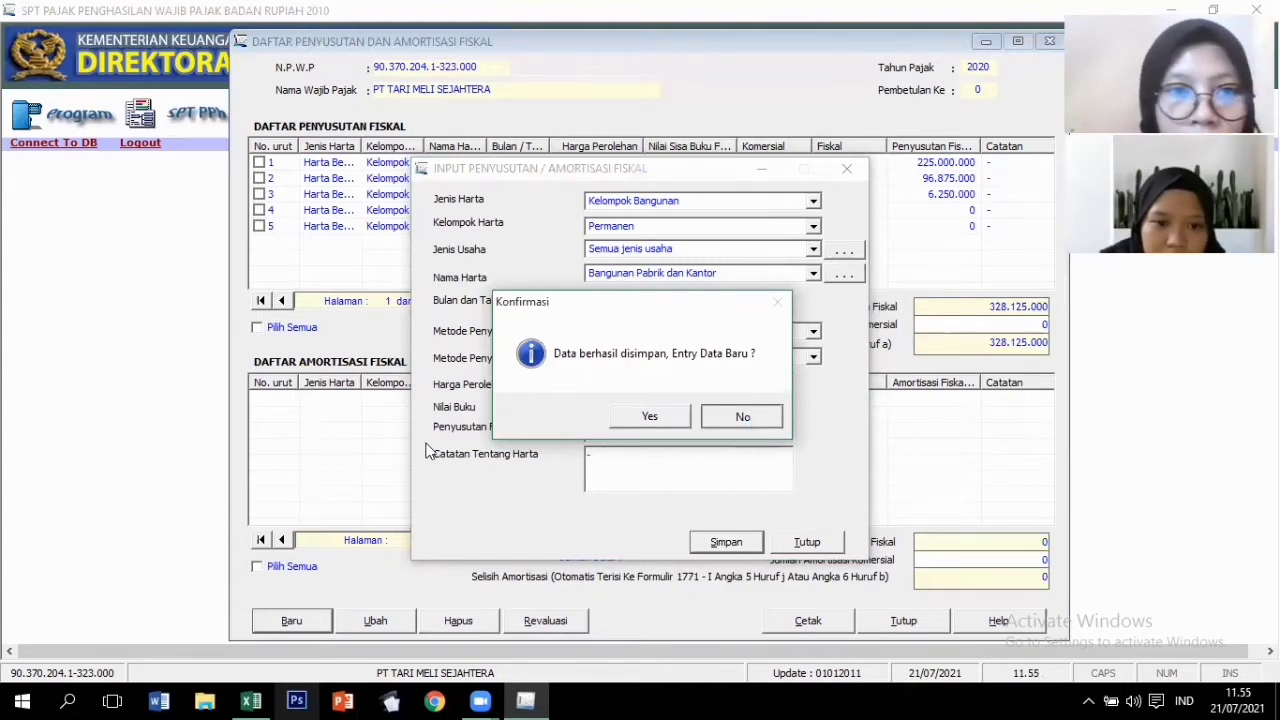
pyautogui.press('Return')
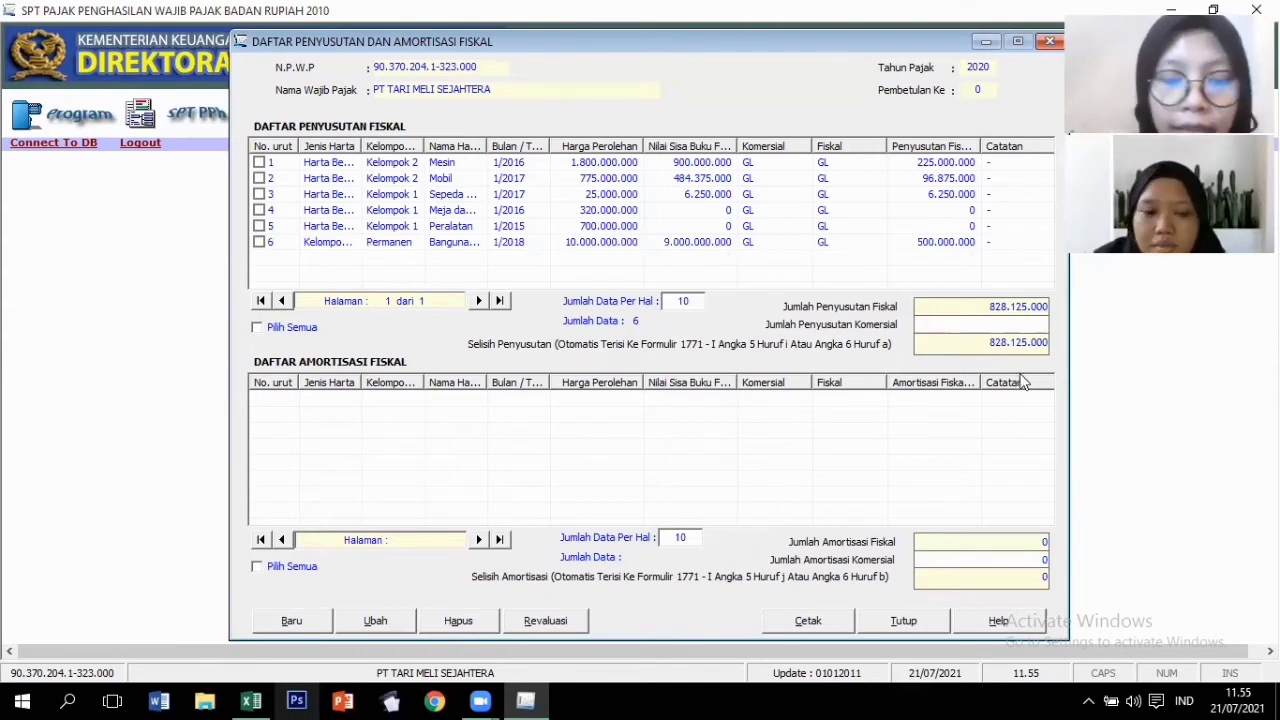
# Enter 10.177.500.000 as the commercial depreciation total and close the depreciation list.
pyautogui.write('1')
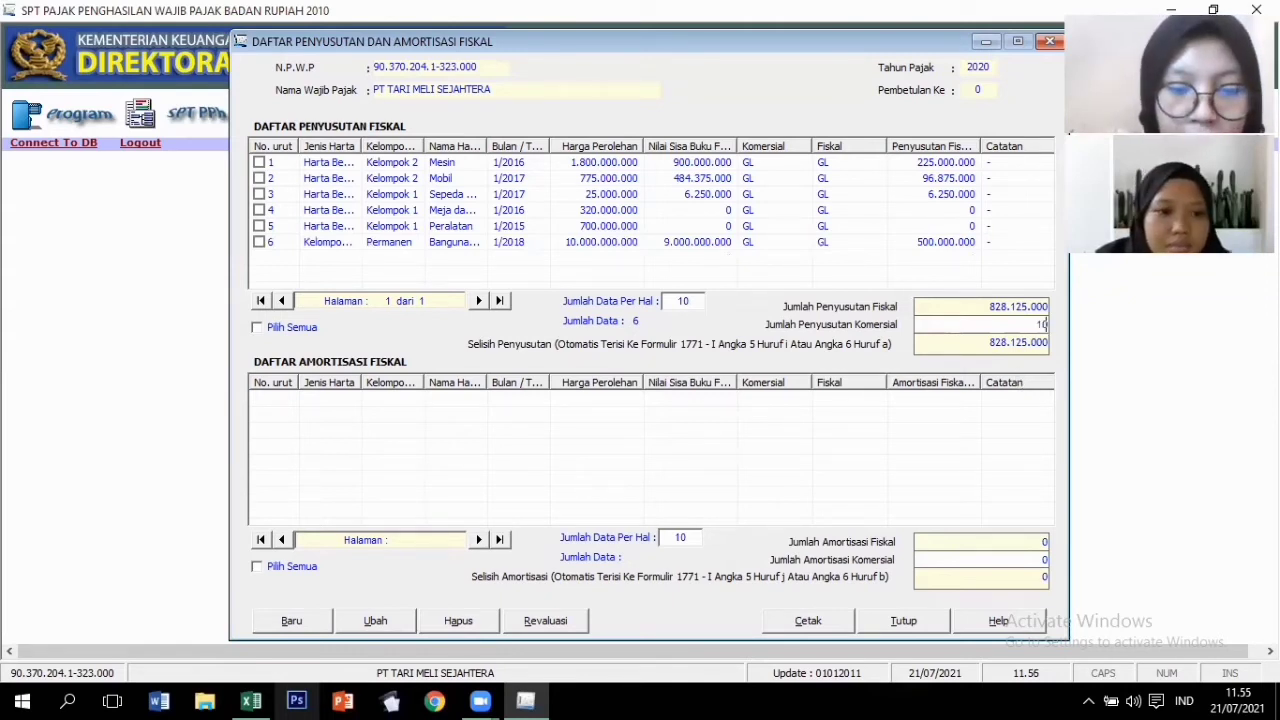
pyautogui.write('0177')
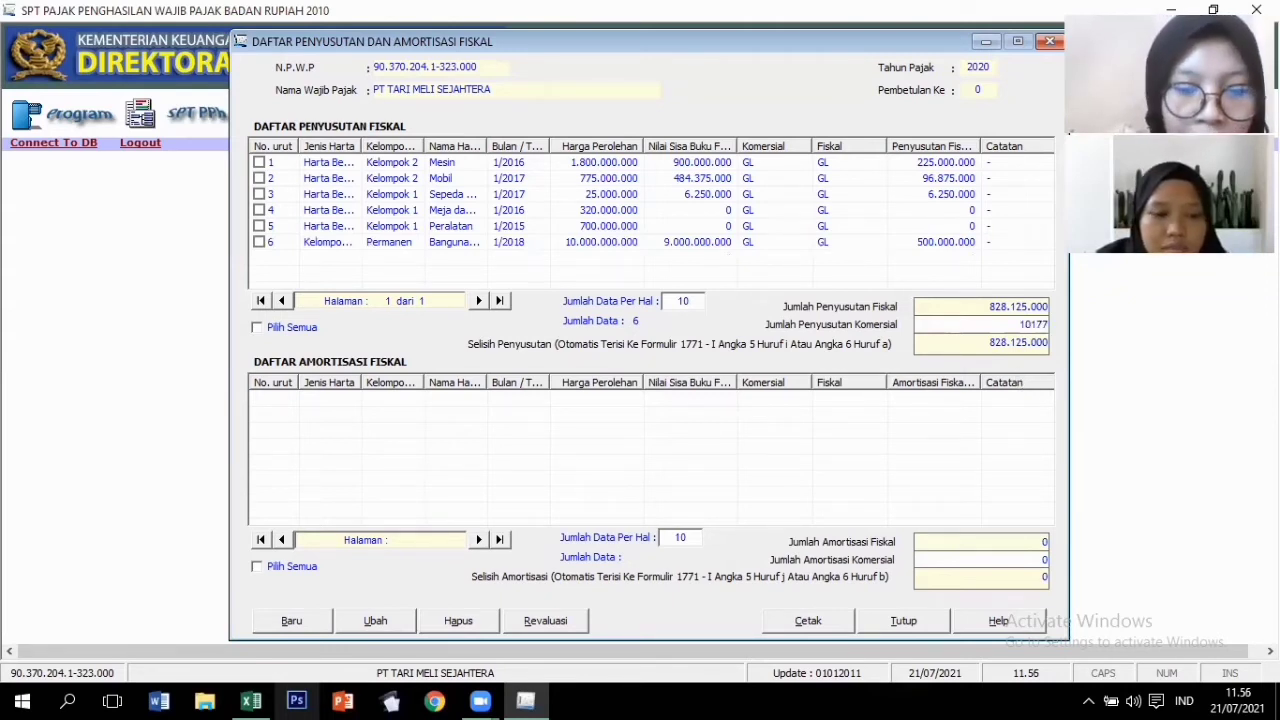
pyautogui.write('500000')
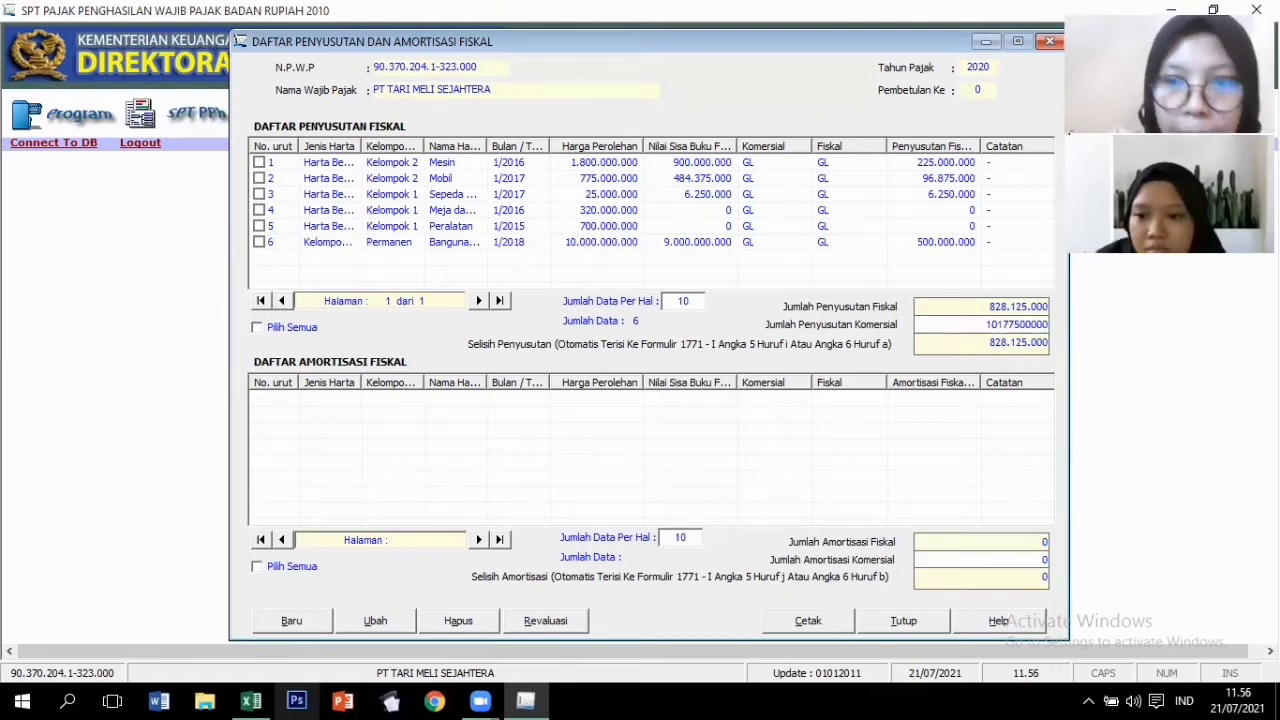
pyautogui.click(952, 429)
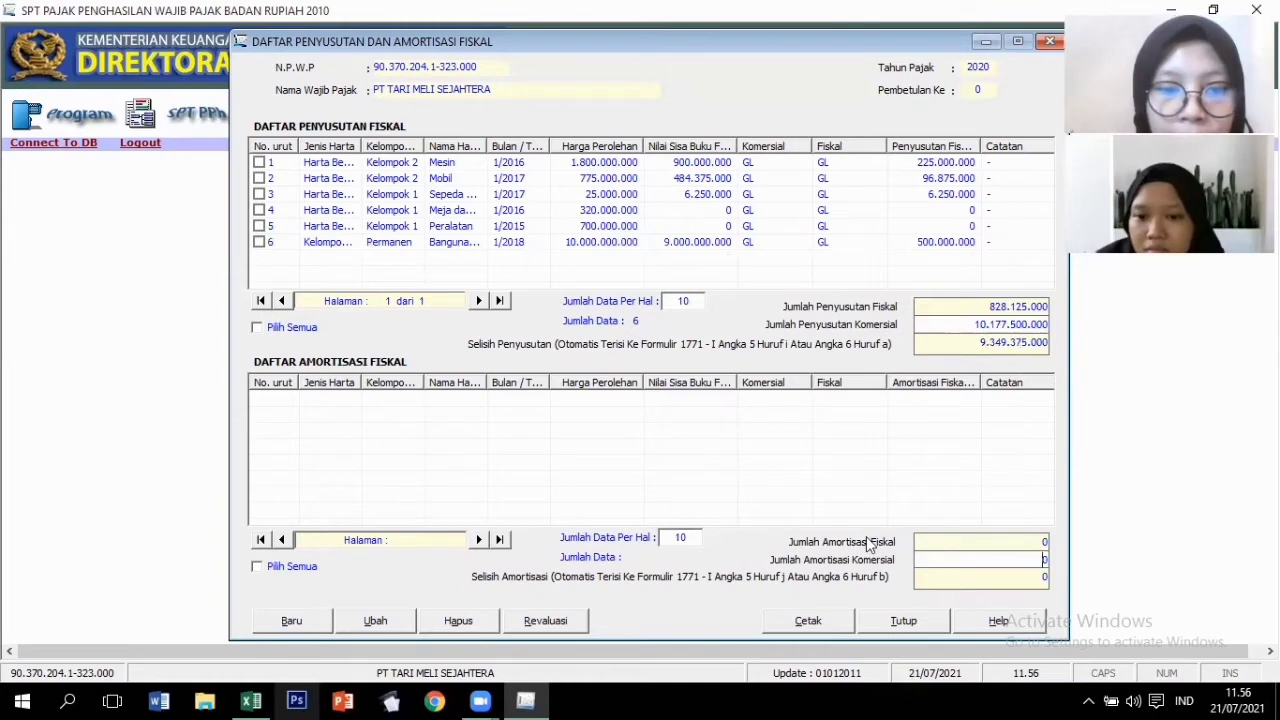
pyautogui.click(890, 620)
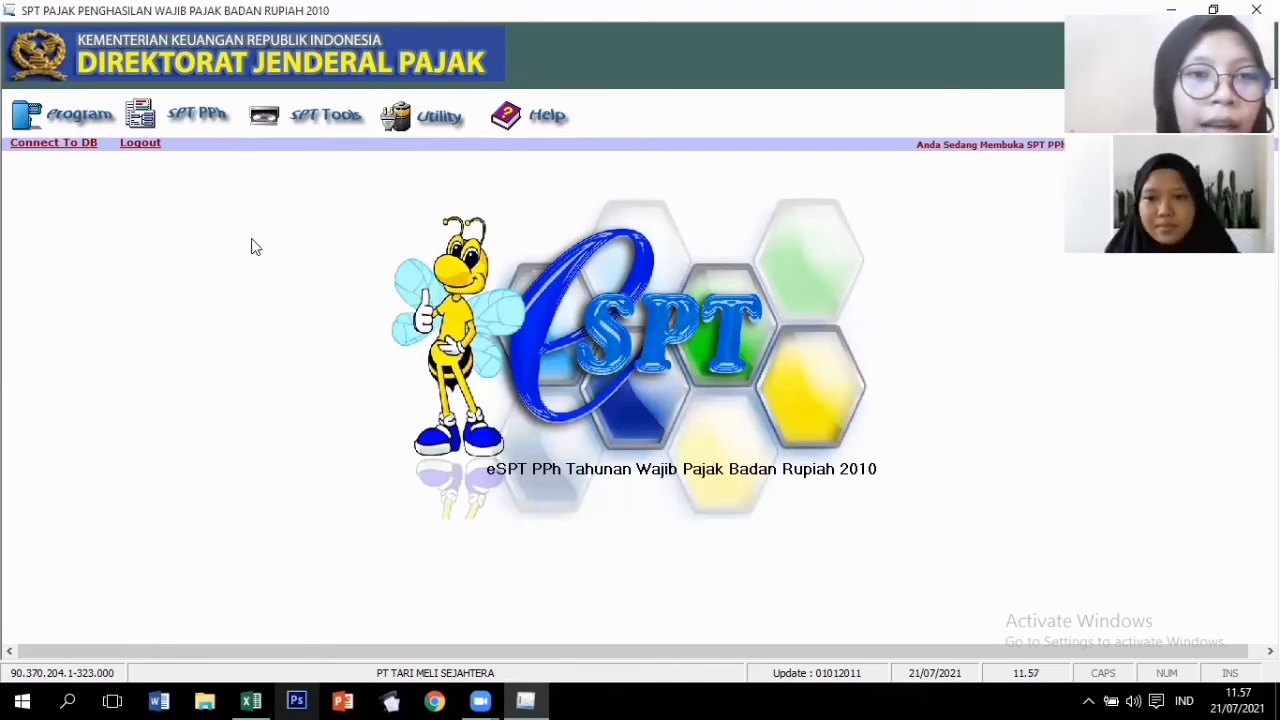
pyautogui.click(200, 120)
pyautogui.moveTo(214, 171)
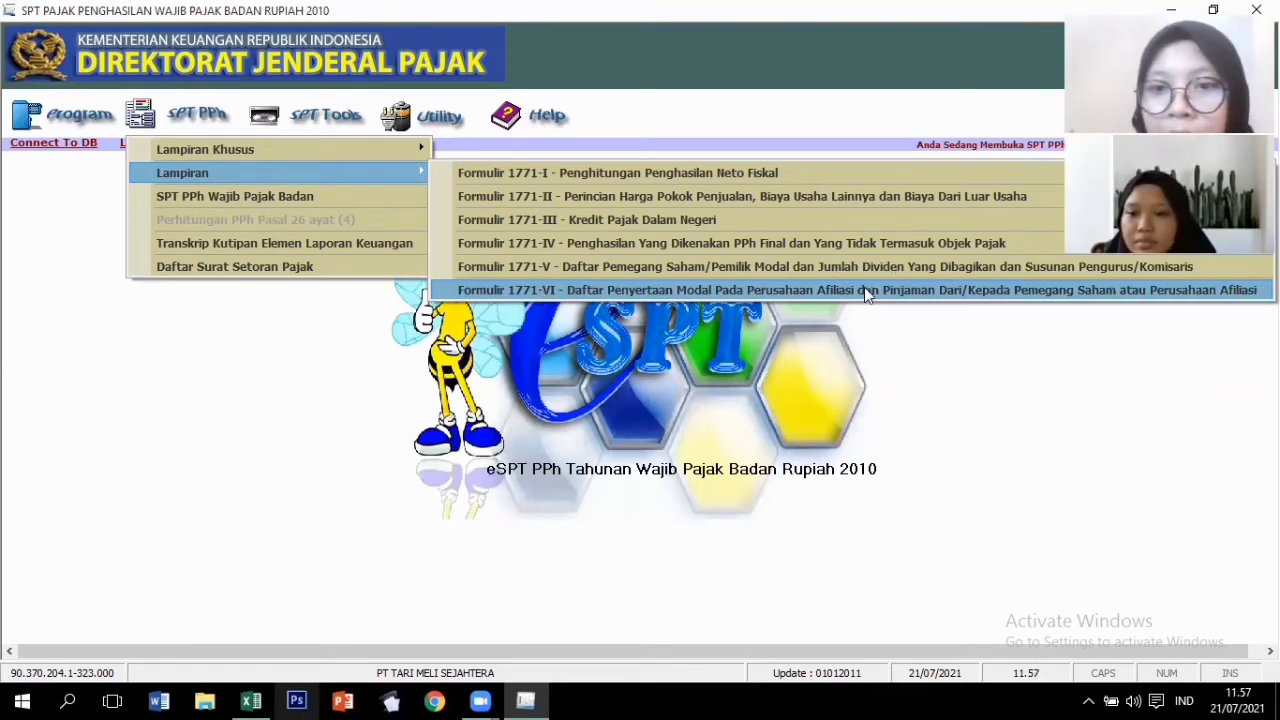
pyautogui.click(982, 295)
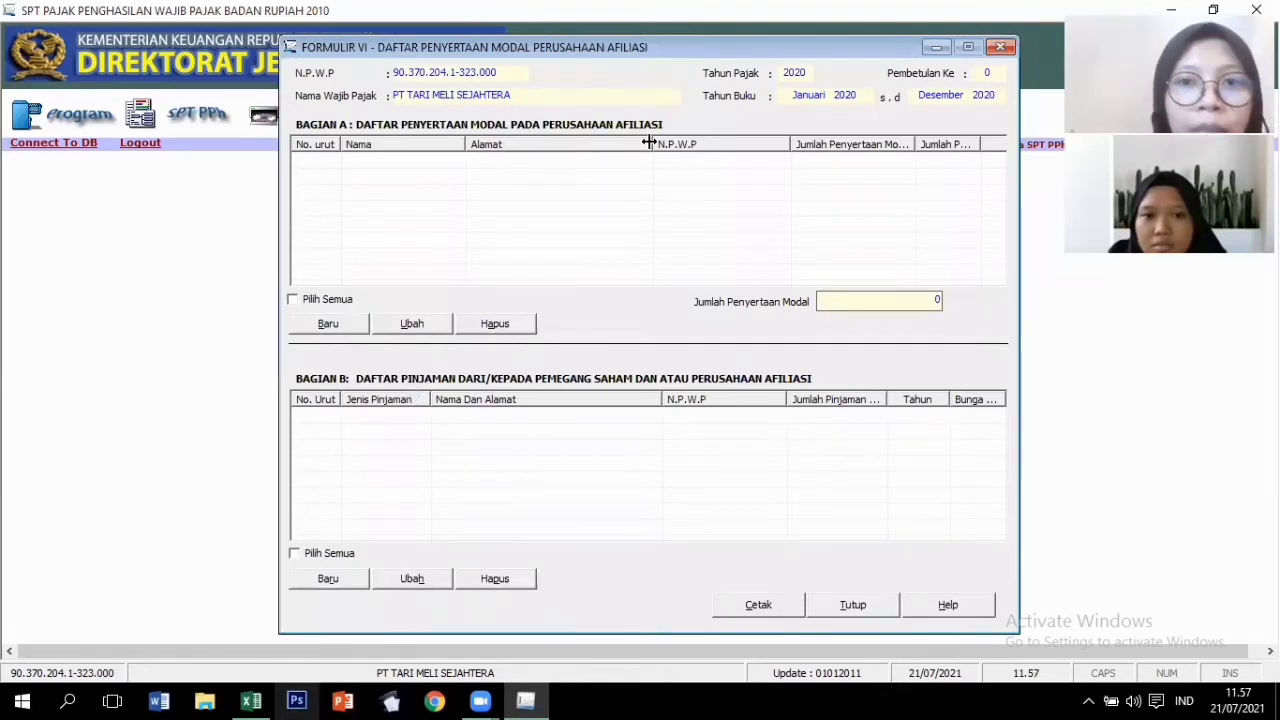
pyautogui.click(1001, 47)
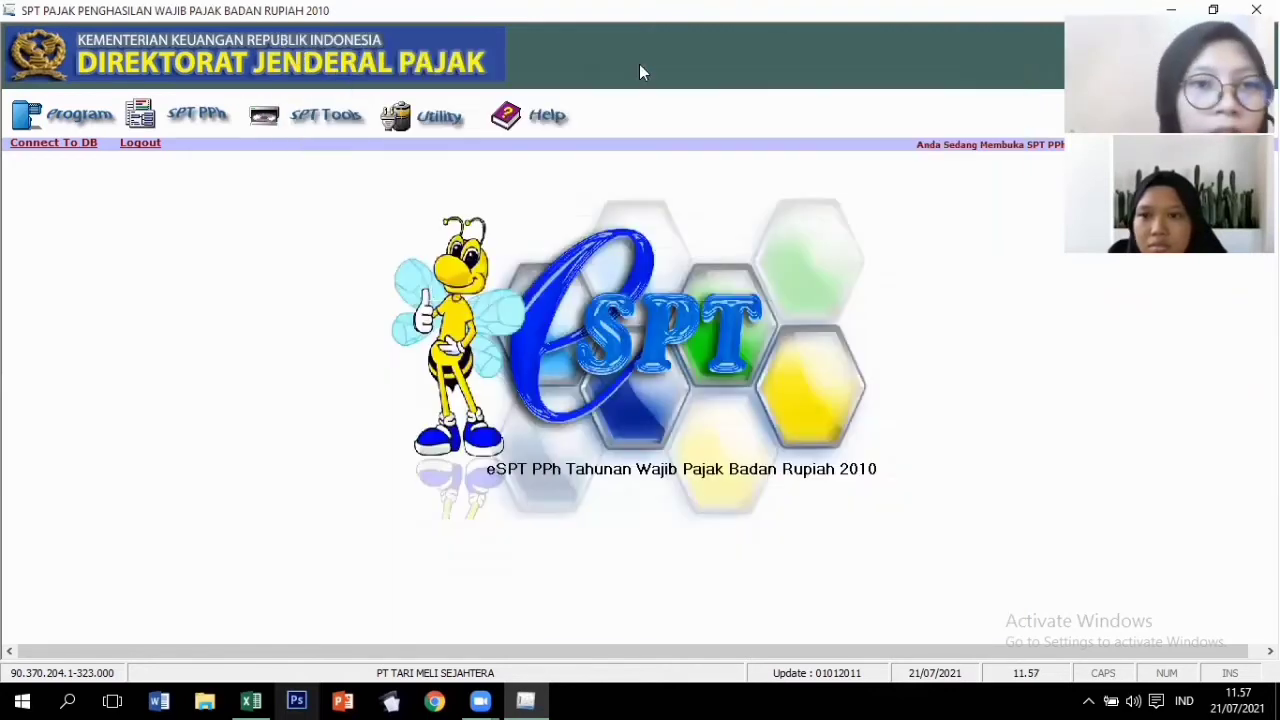
# Open Formulir 1771-V, the shareholder, management and commissioner list, from the SPT attachments.
pyautogui.click(204, 118)
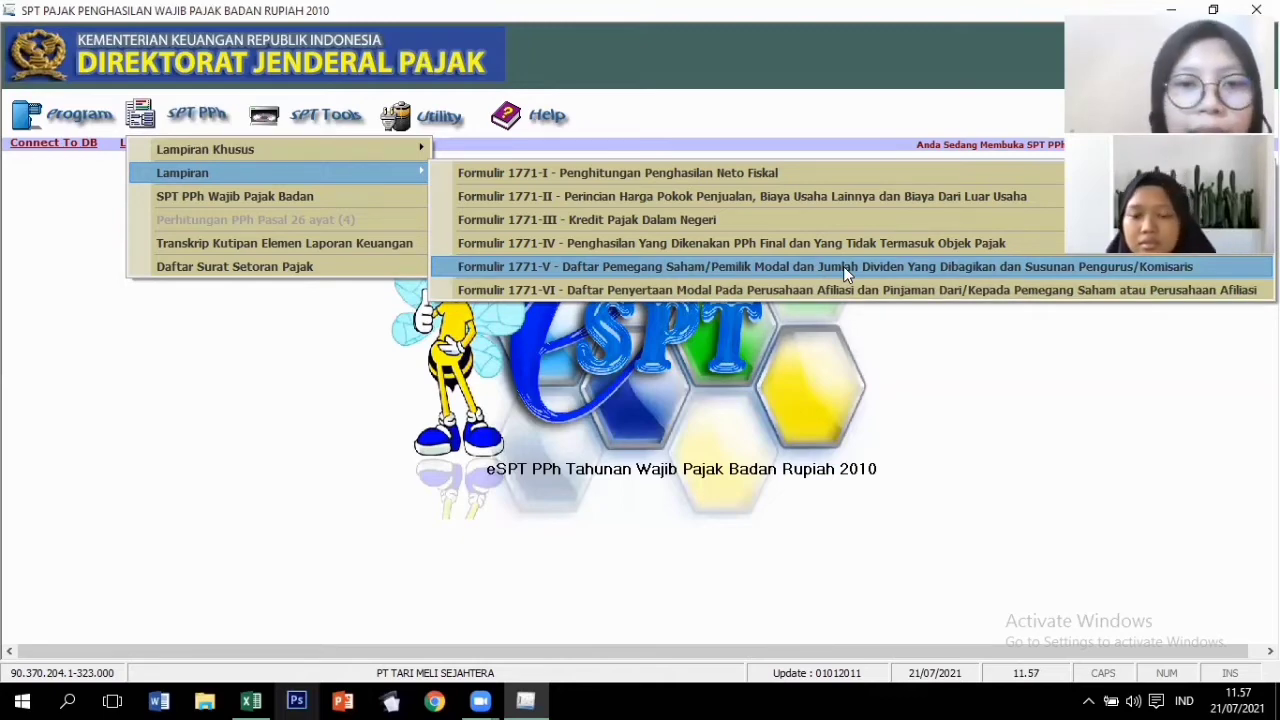
pyautogui.click(774, 266)
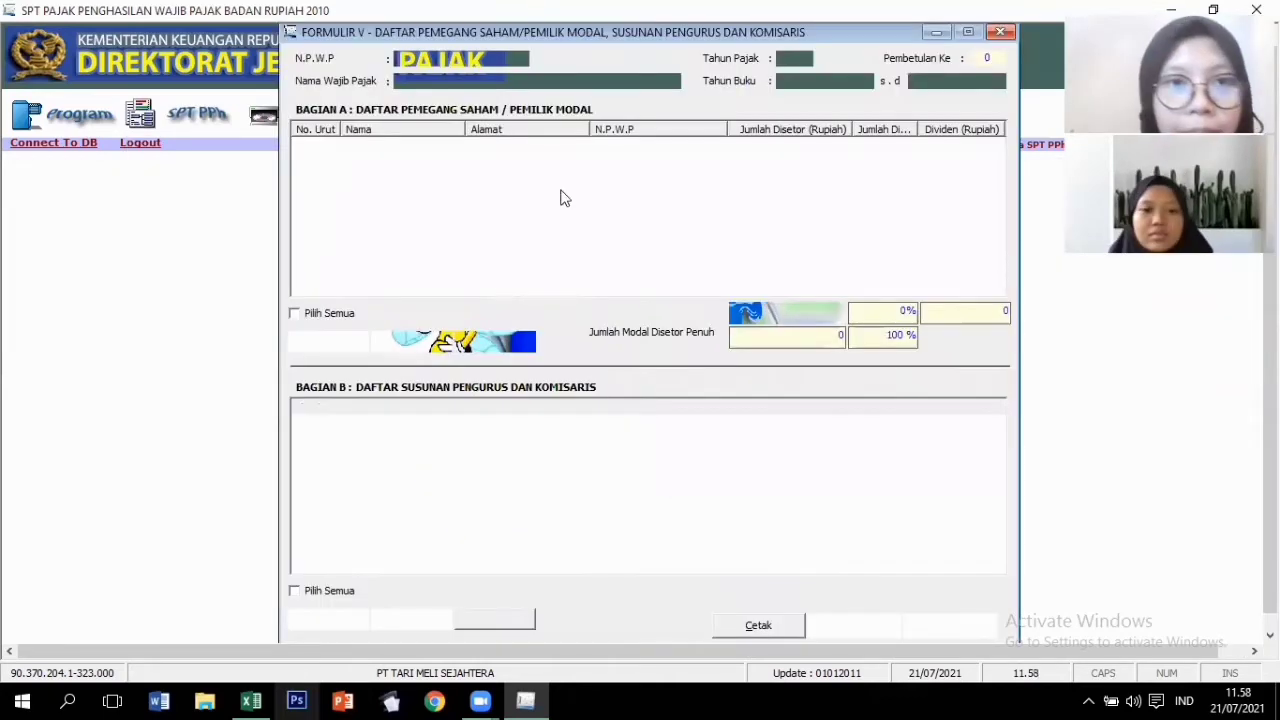
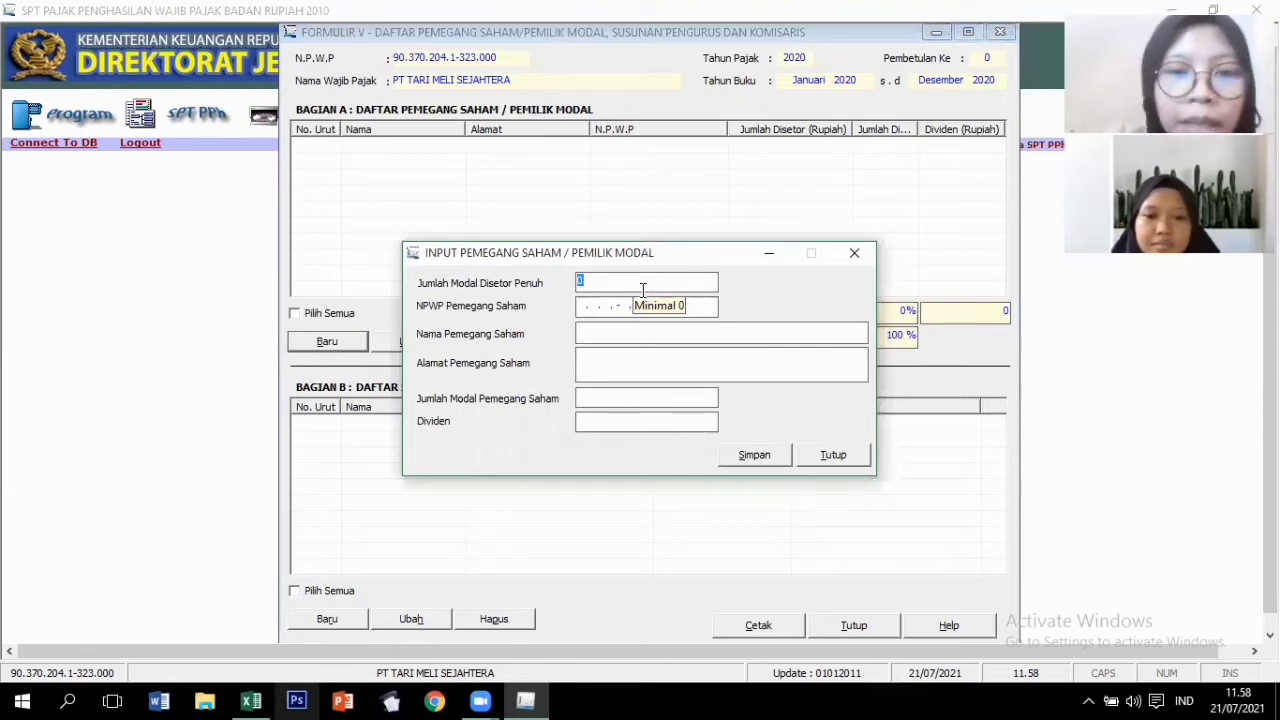
# Set total paid-up capital to 5.000.000.000 and save the first shareholder's NPWP, address and 2.000.000.000 capital.
pyautogui.write('500')
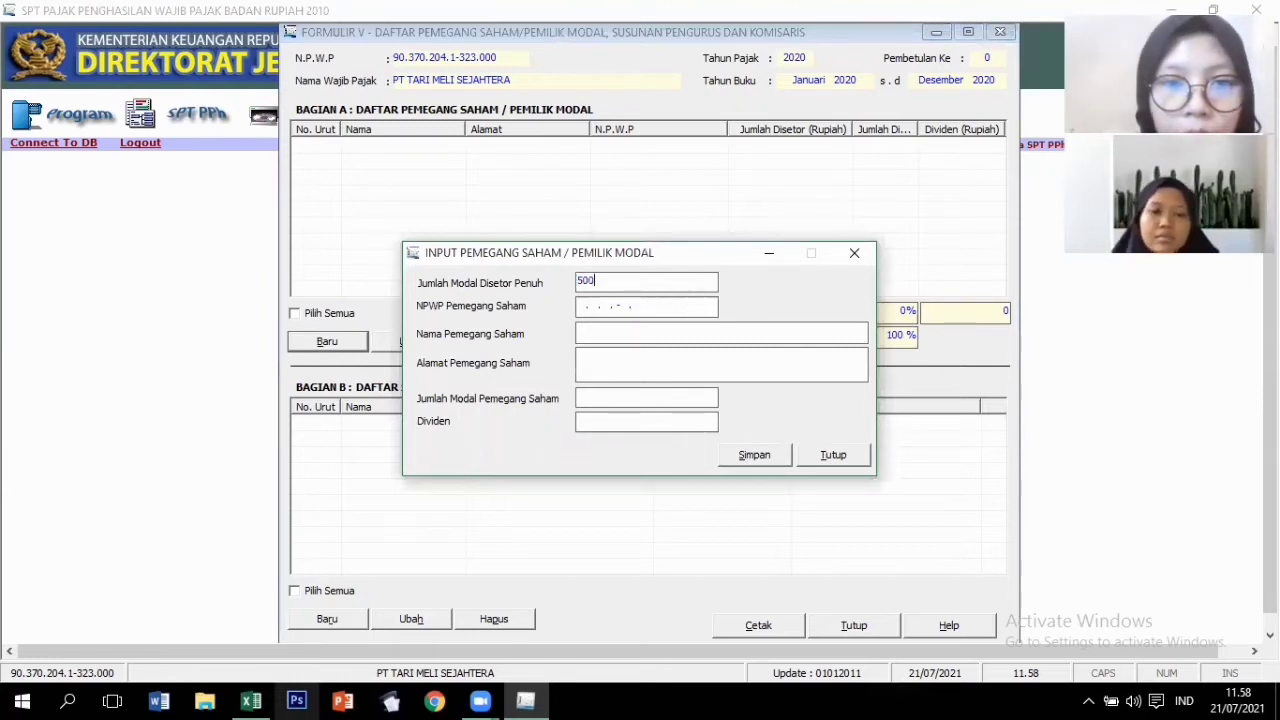
pyautogui.write('0000000')
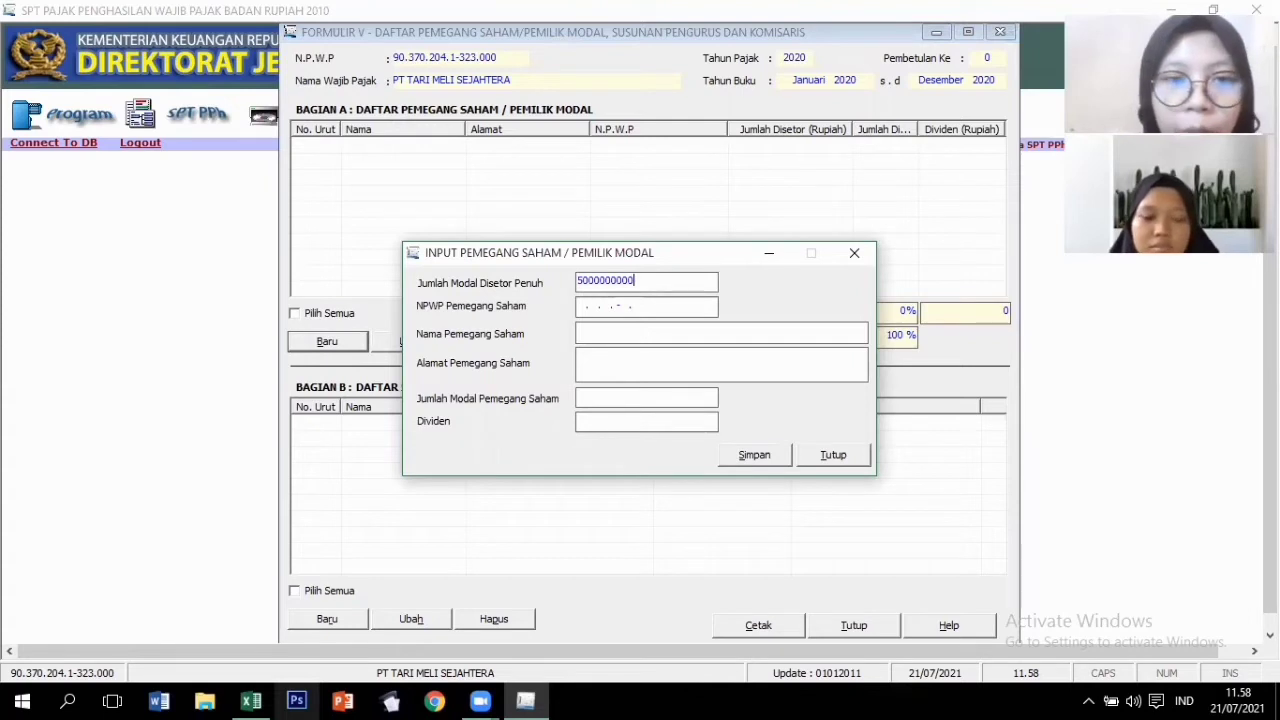
pyautogui.press('Tab')
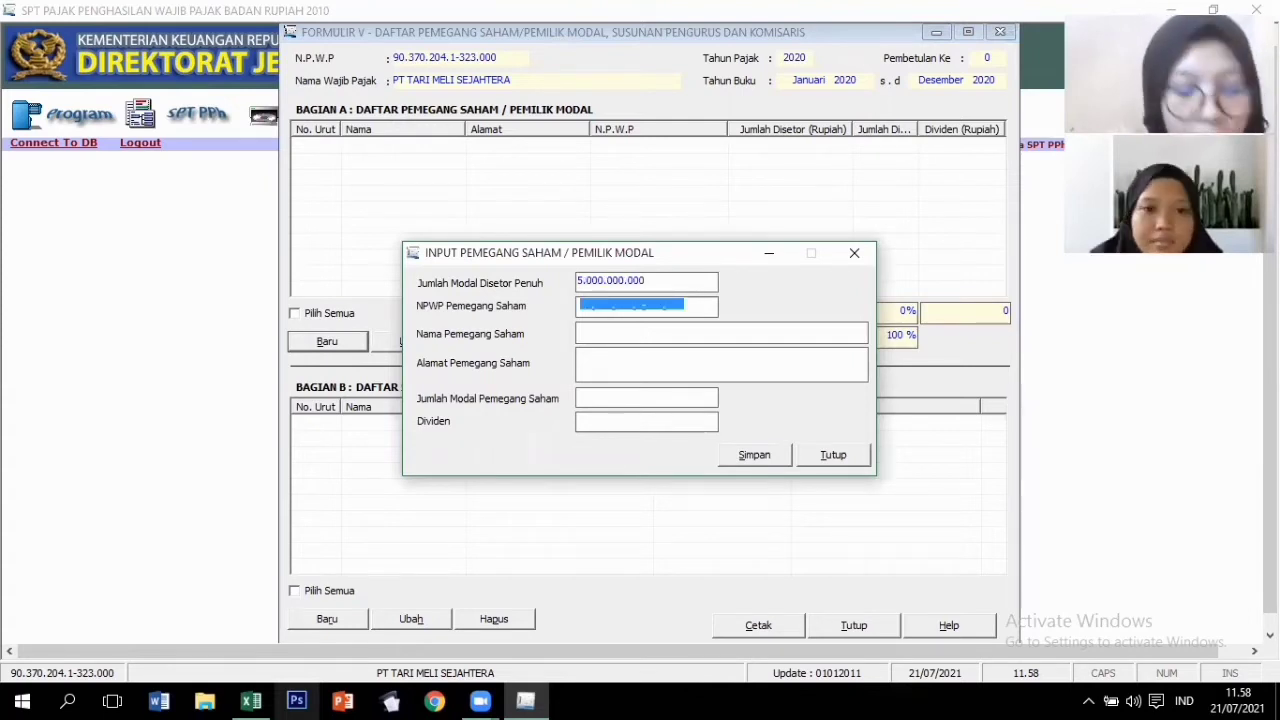
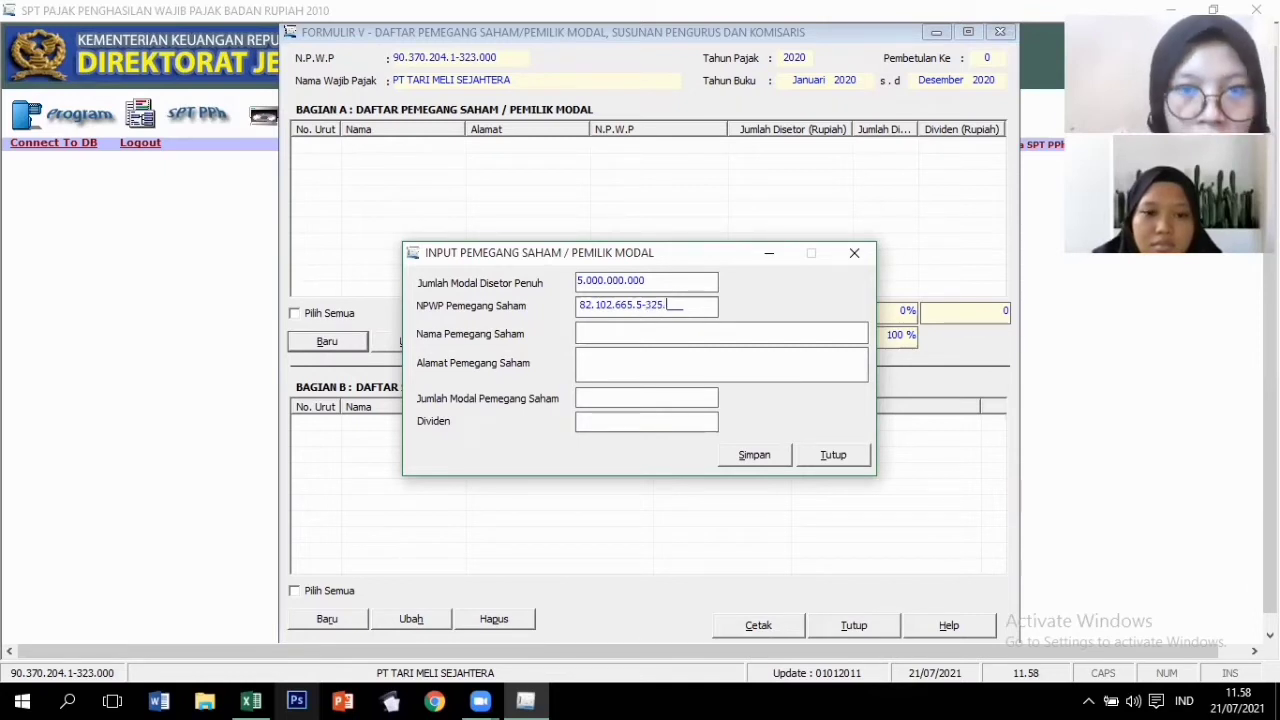
pyautogui.click(678, 337)
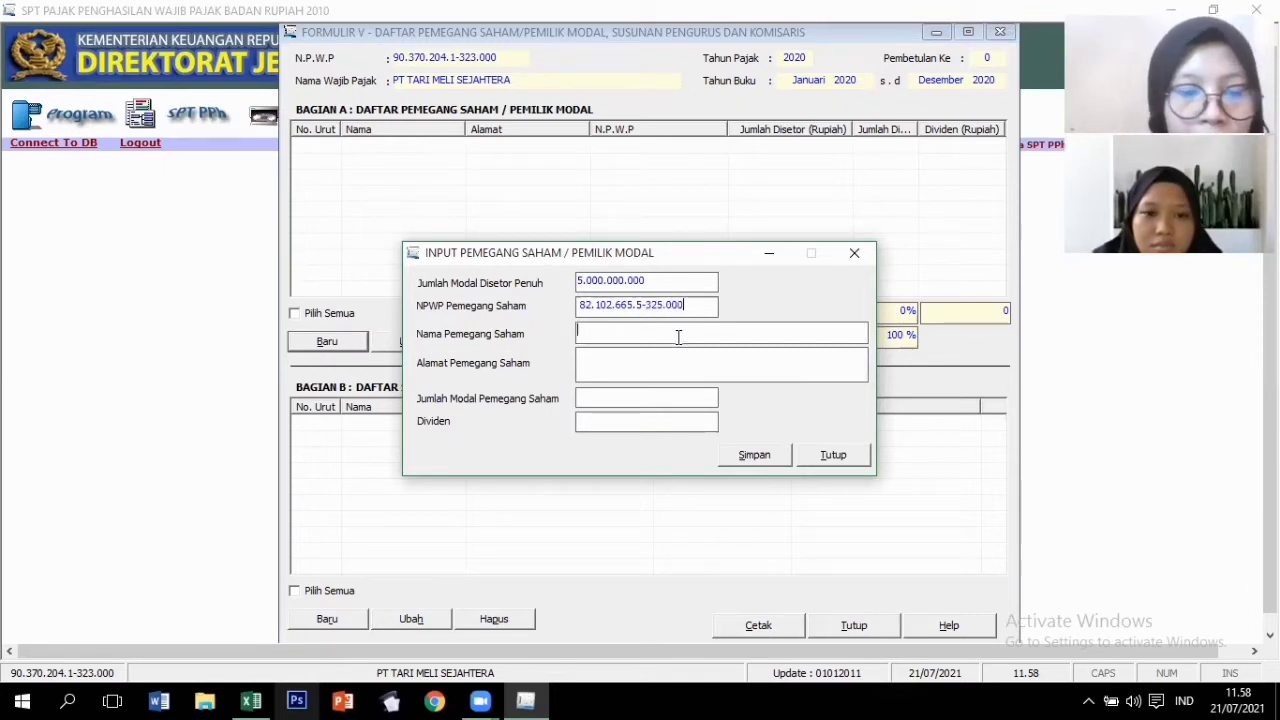
pyautogui.write('TARI')
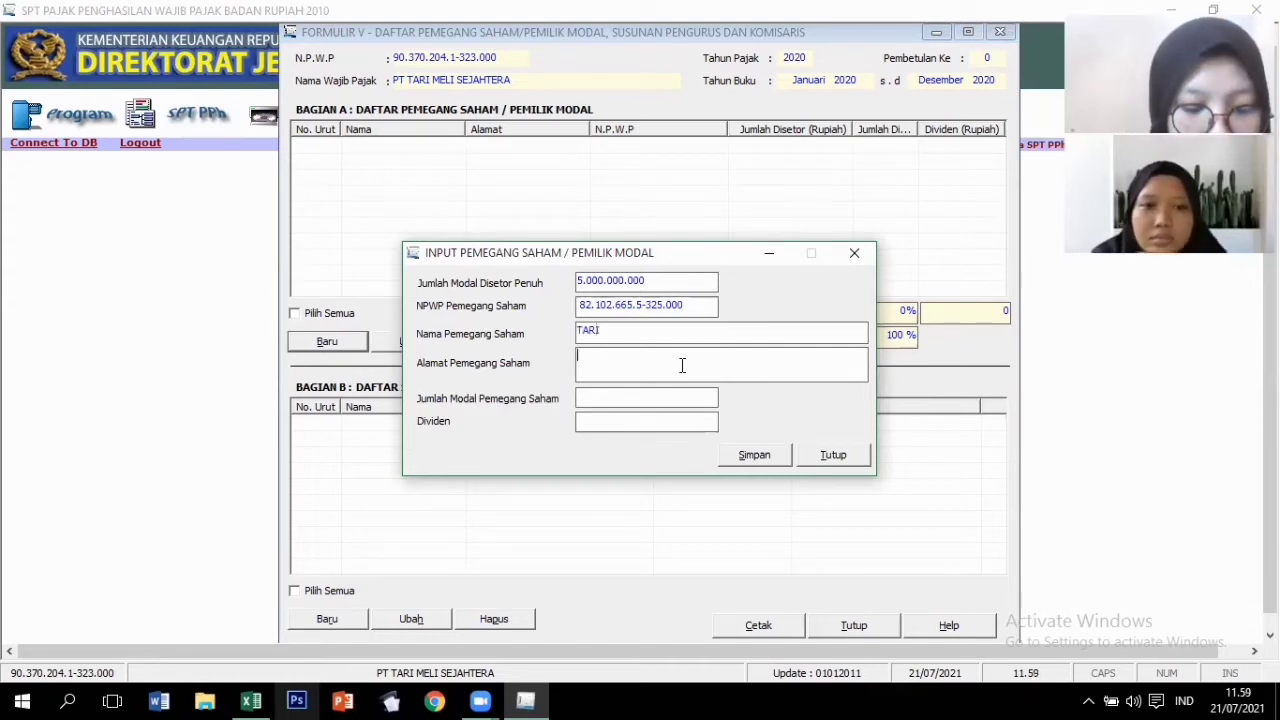
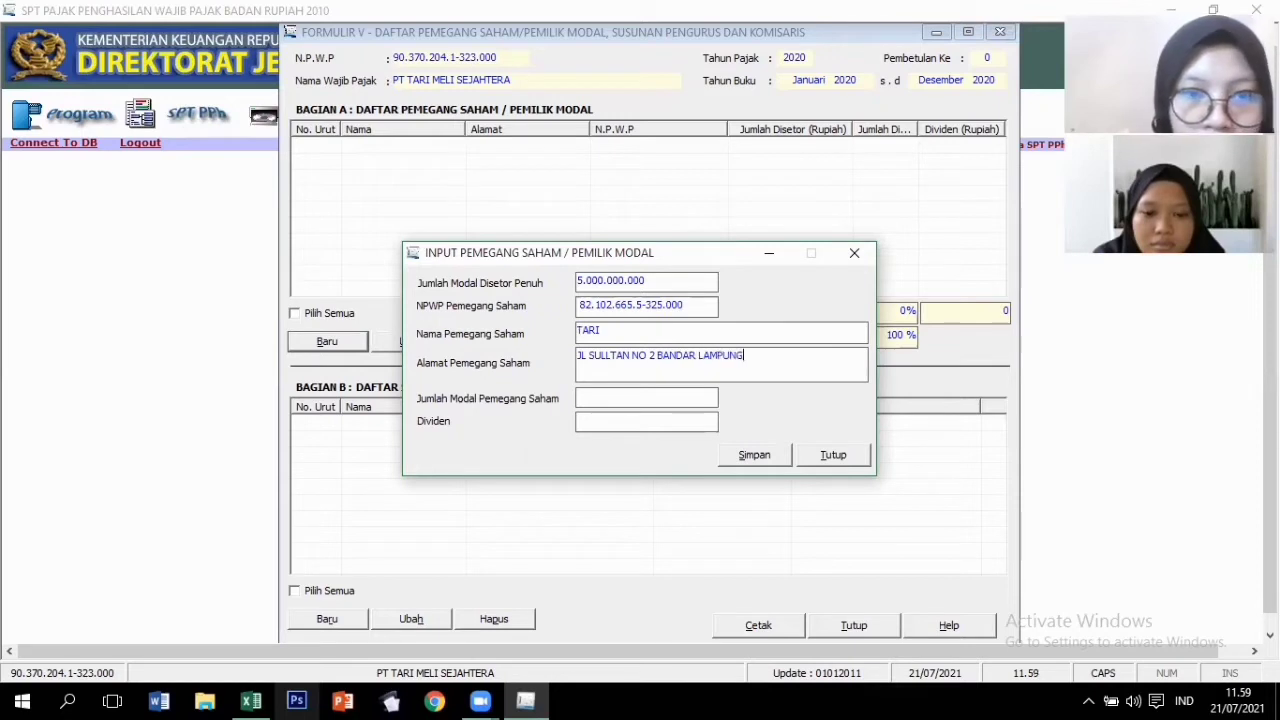
pyautogui.click(594, 396)
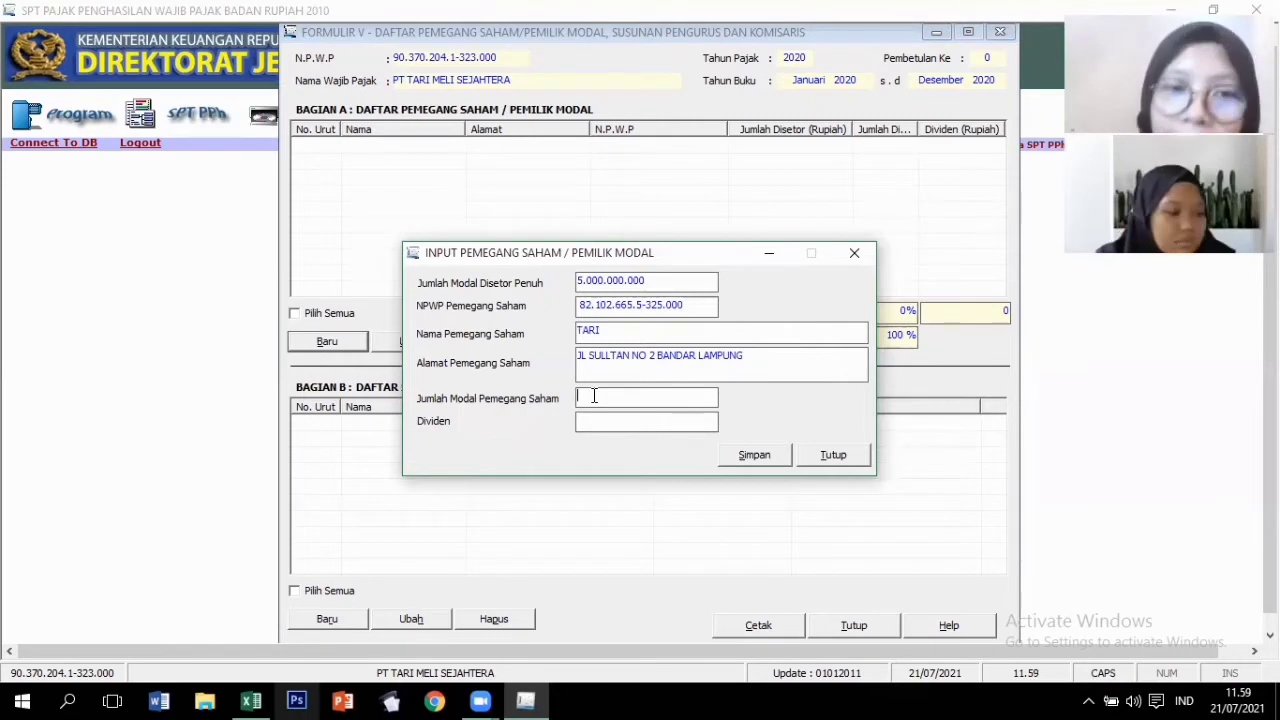
pyautogui.write('2.0')
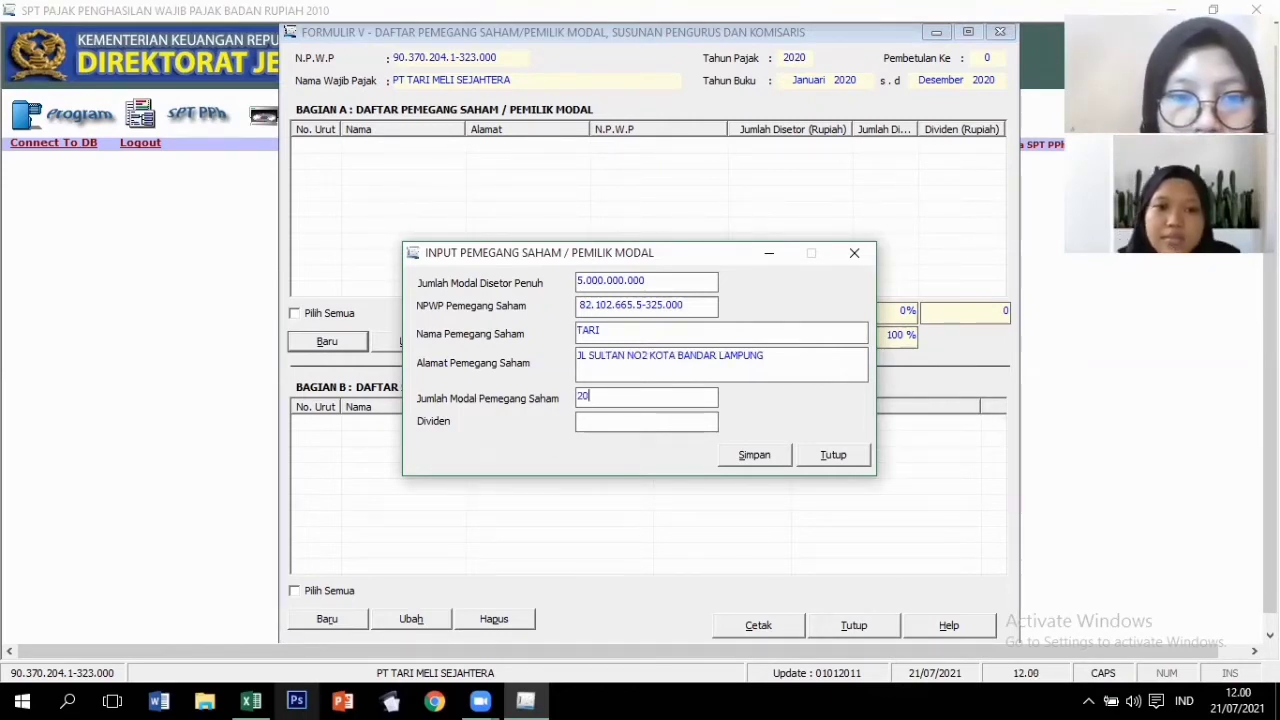
pyautogui.write('00.')
pyautogui.write('000')
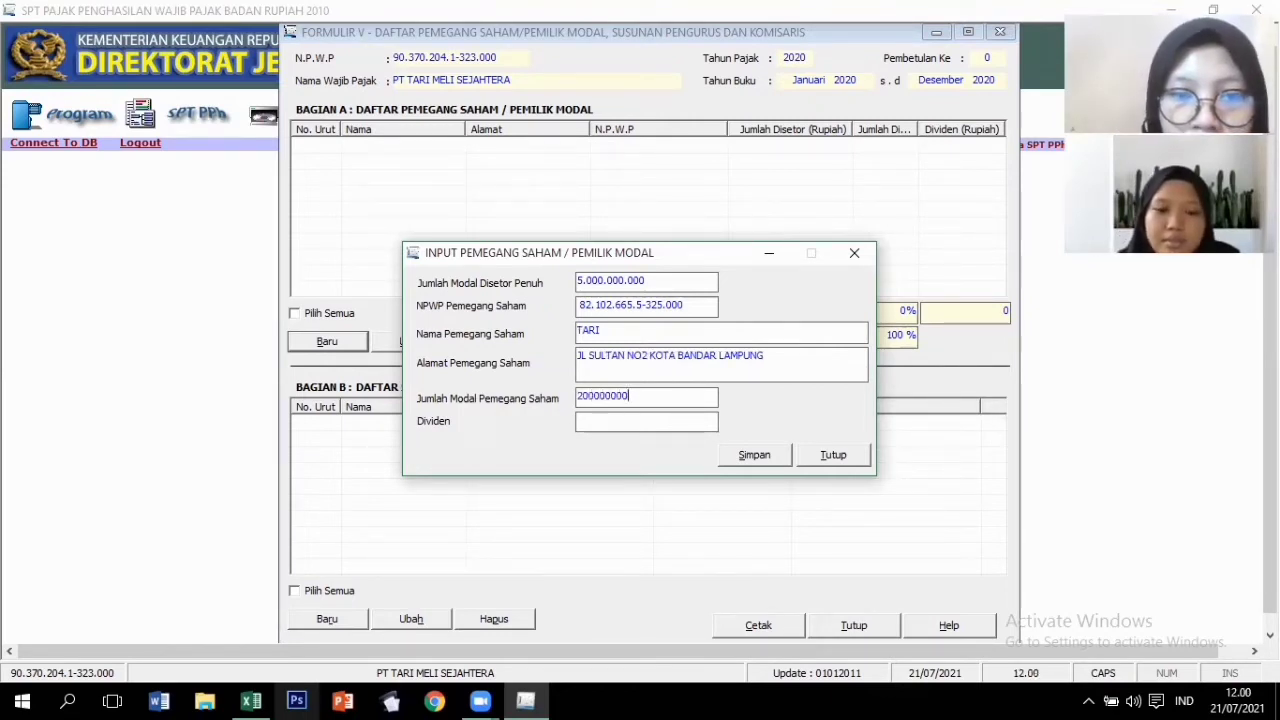
pyautogui.write('.000')
pyautogui.press('Tab')
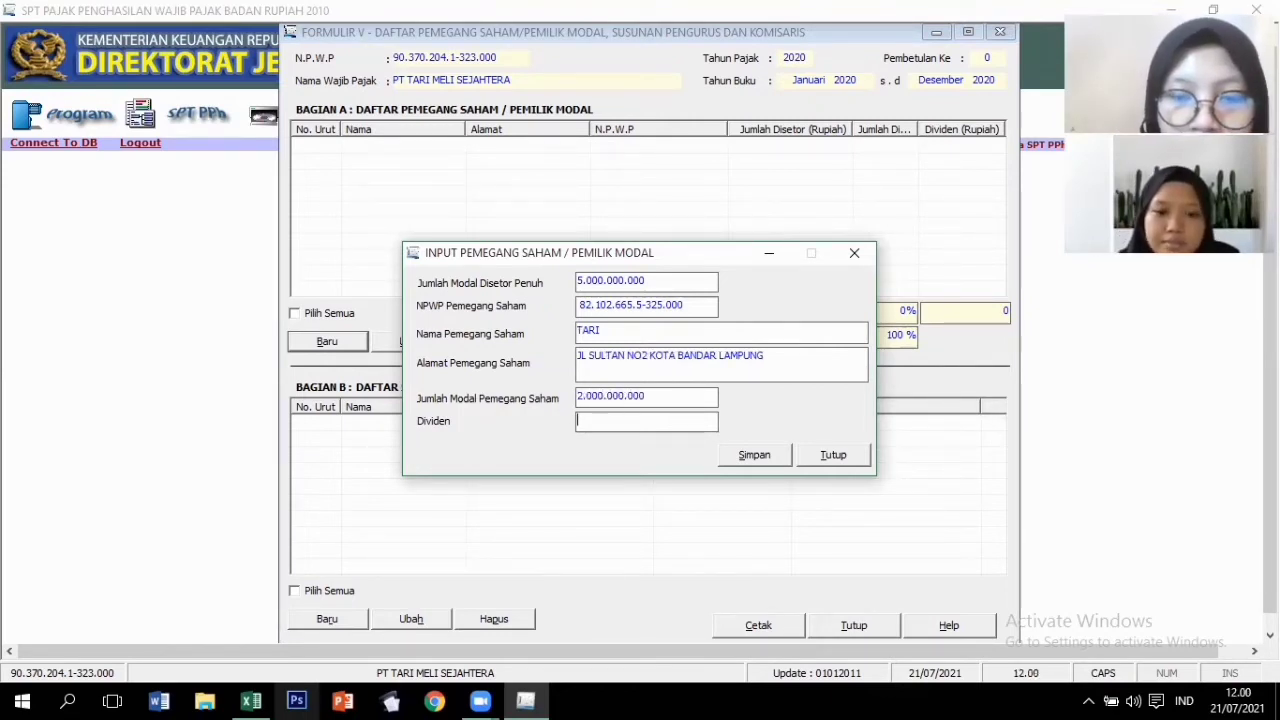
pyautogui.click(740, 457)
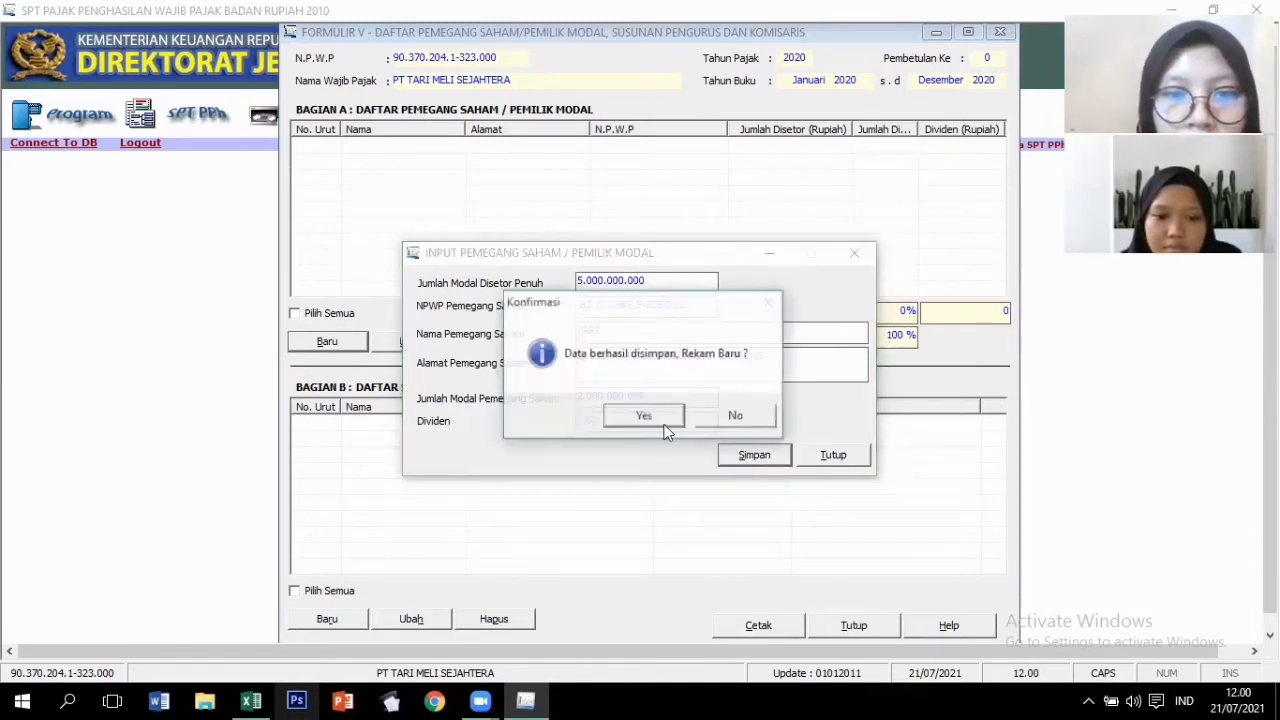
pyautogui.click(664, 421)
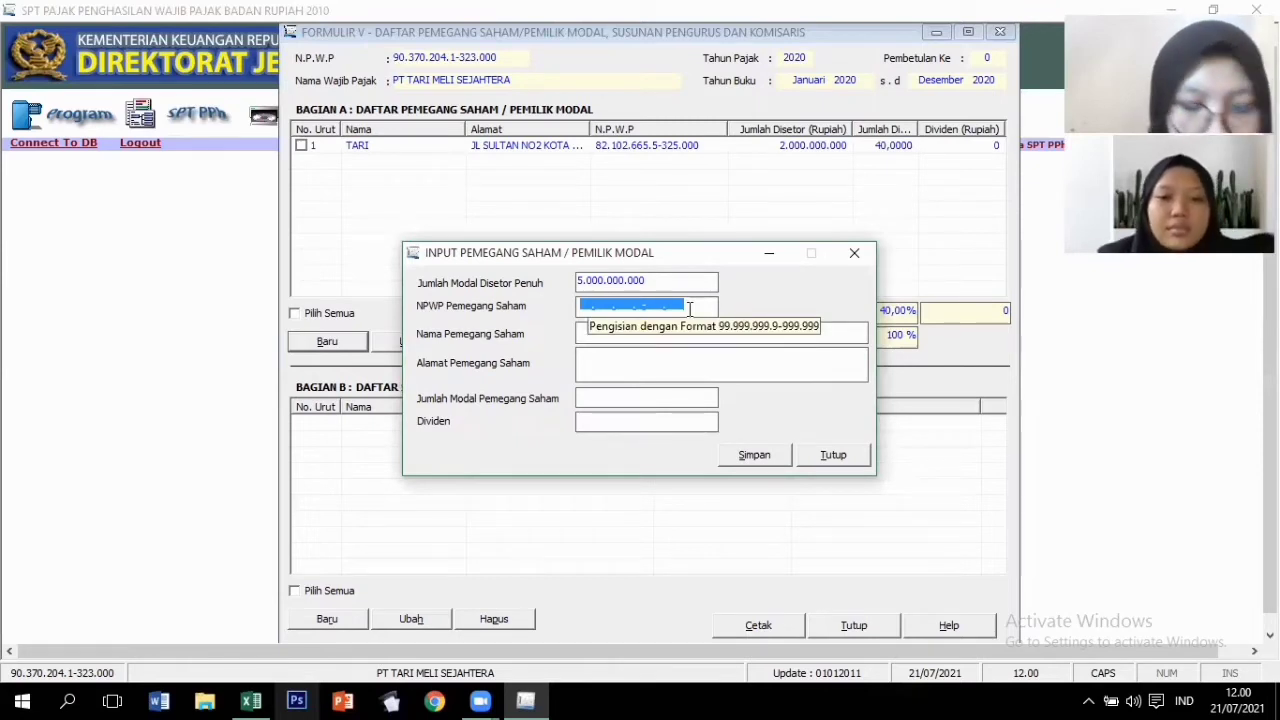
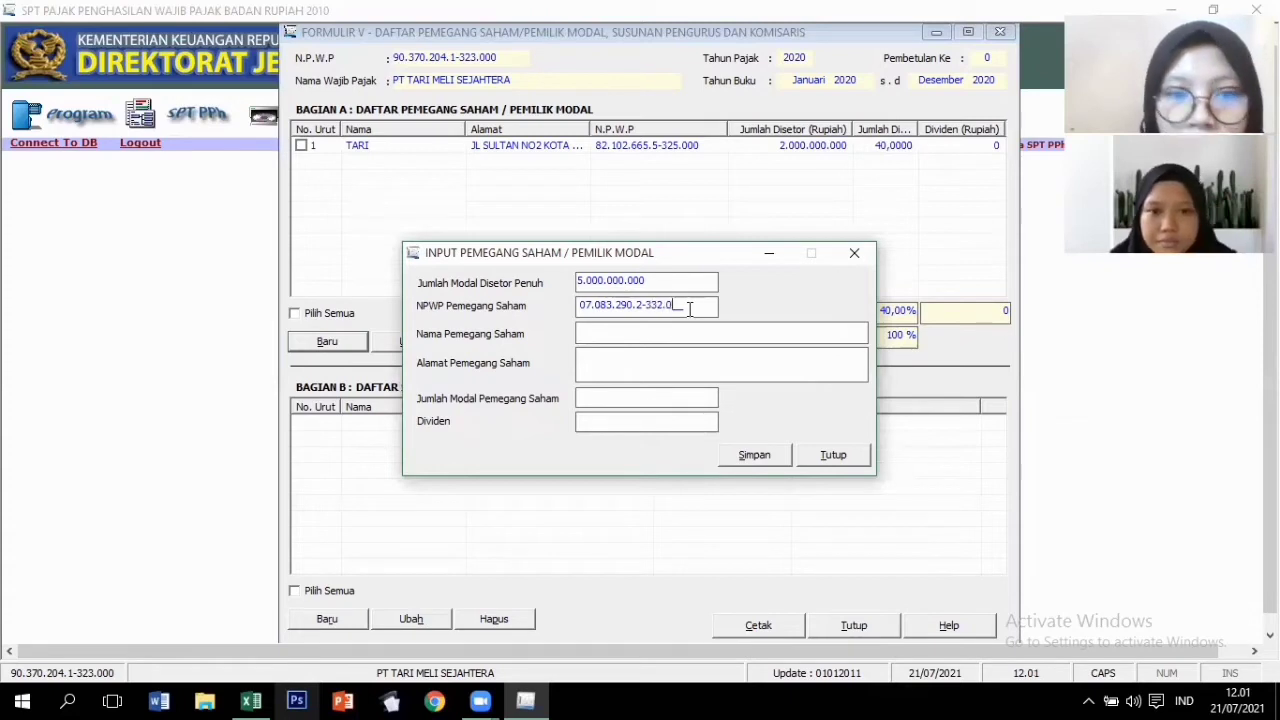
# Save the second shareholder's NPWP, name, address and 3.000.000.000 capital, declining another new record.
pyautogui.press('Tab')
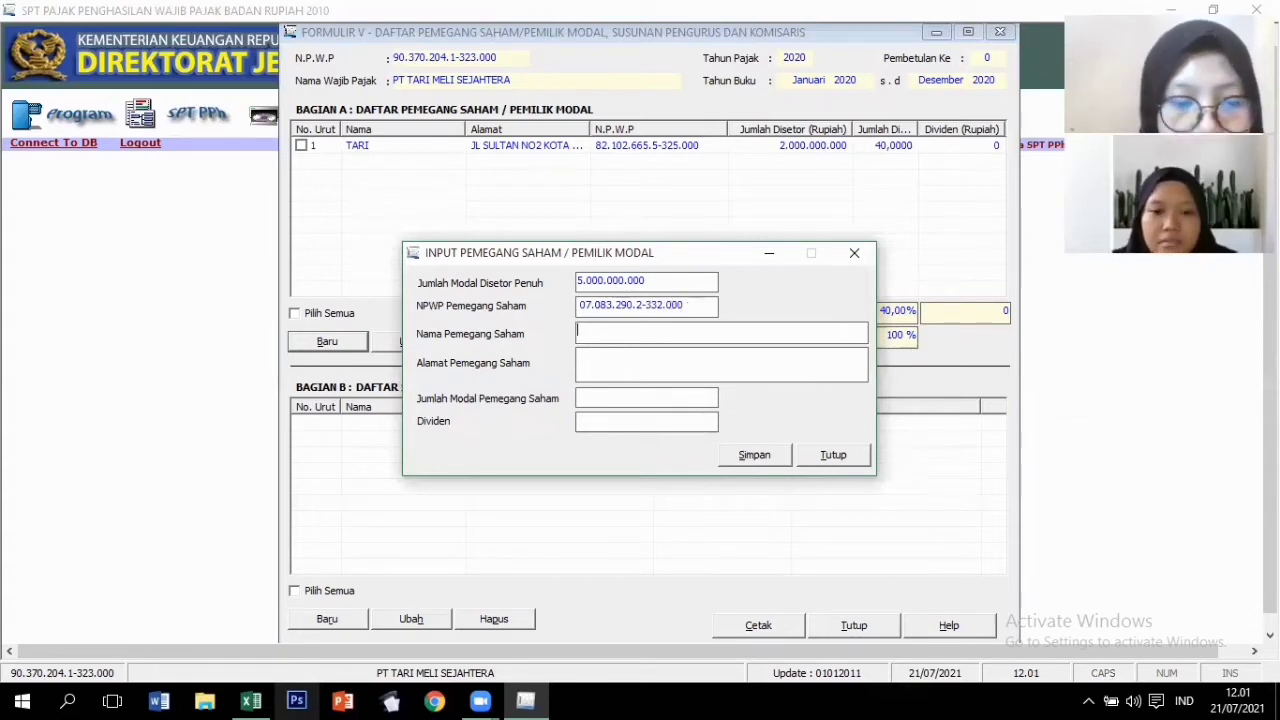
pyautogui.write('MELI')
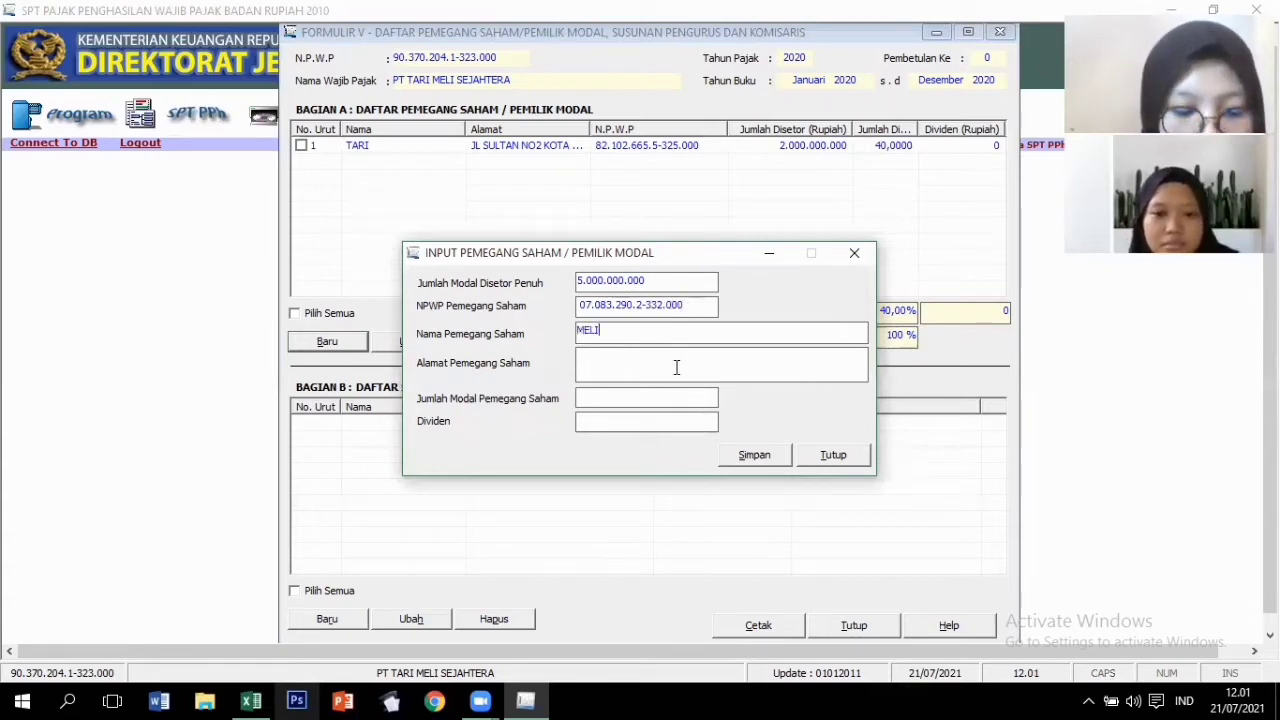
pyautogui.click(676, 367)
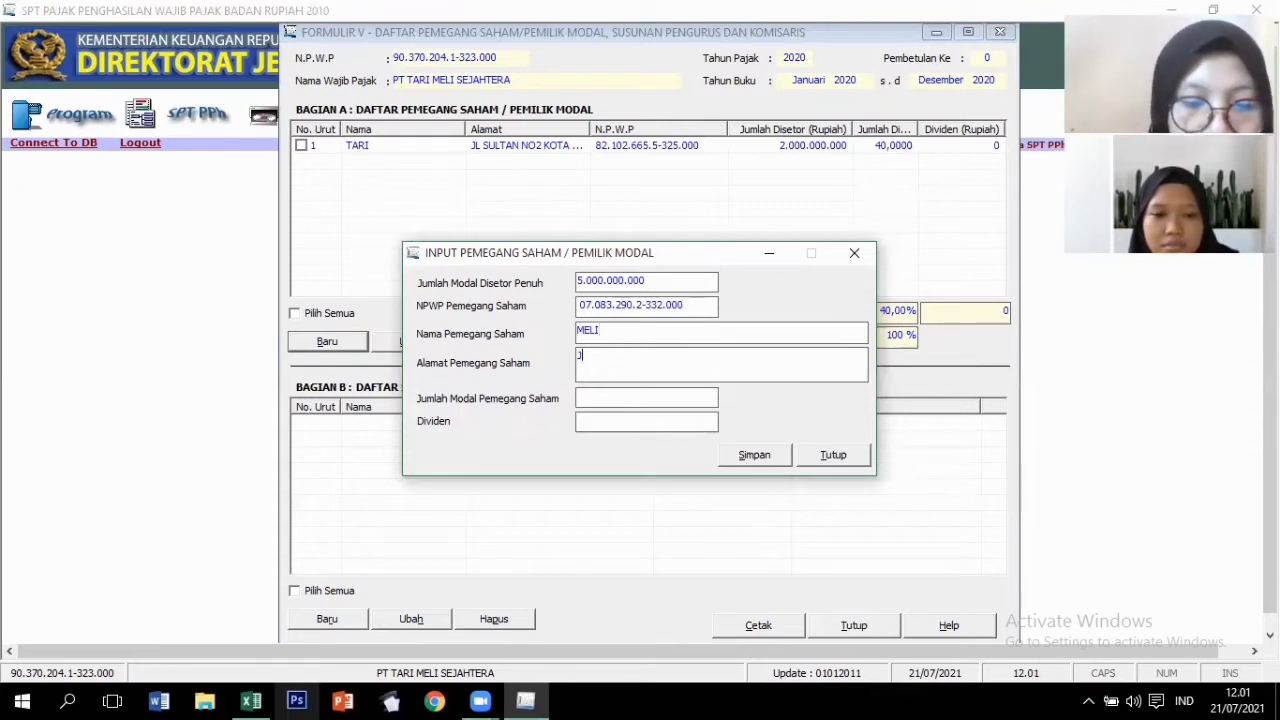
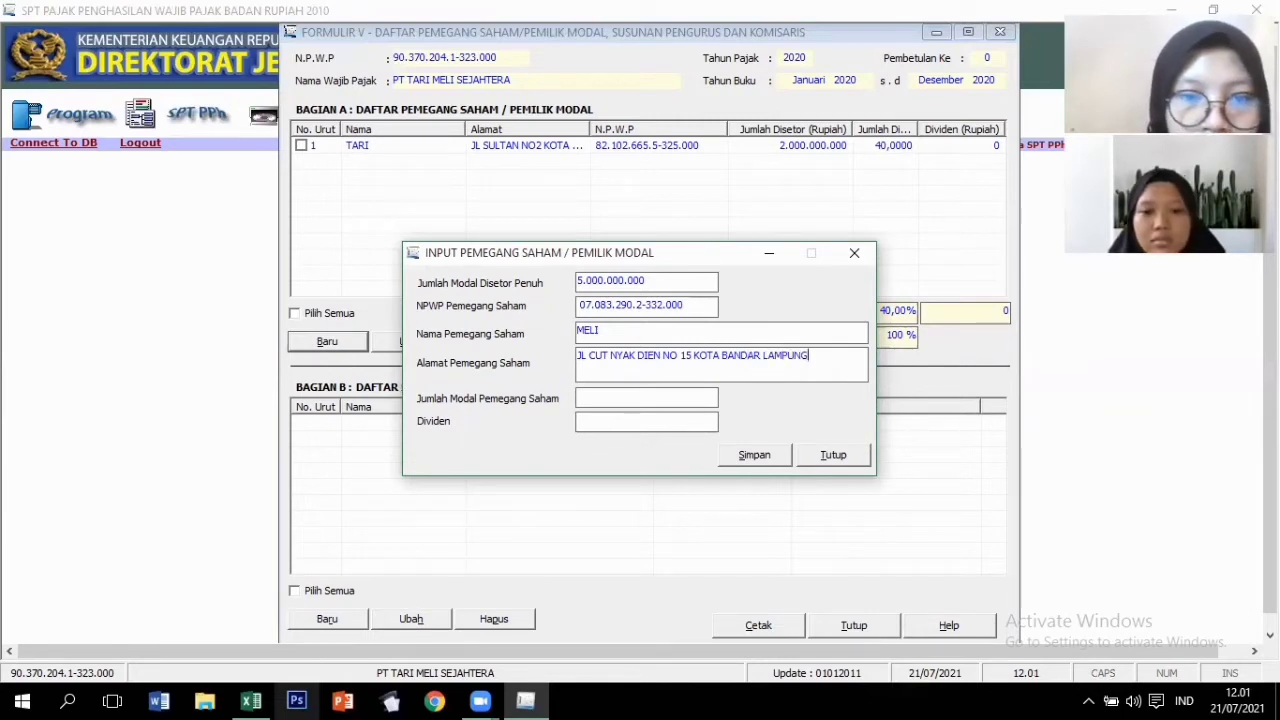
pyautogui.click(618, 398)
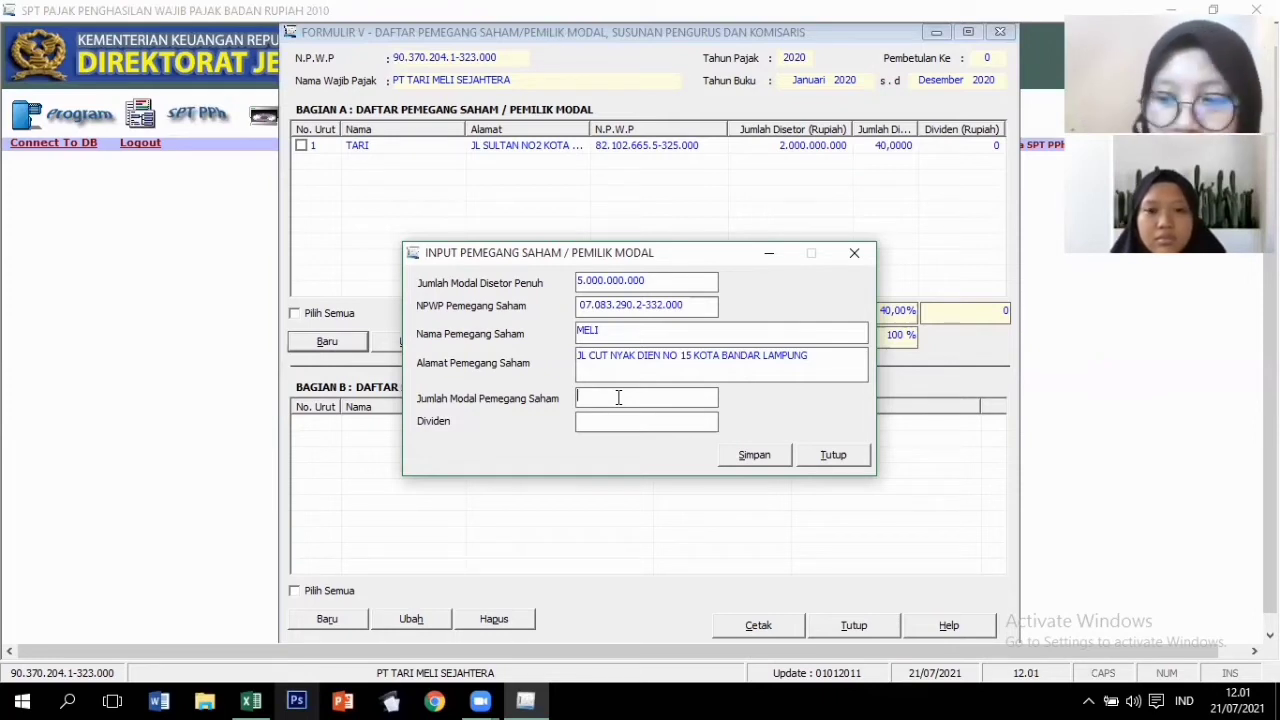
pyautogui.write('3')
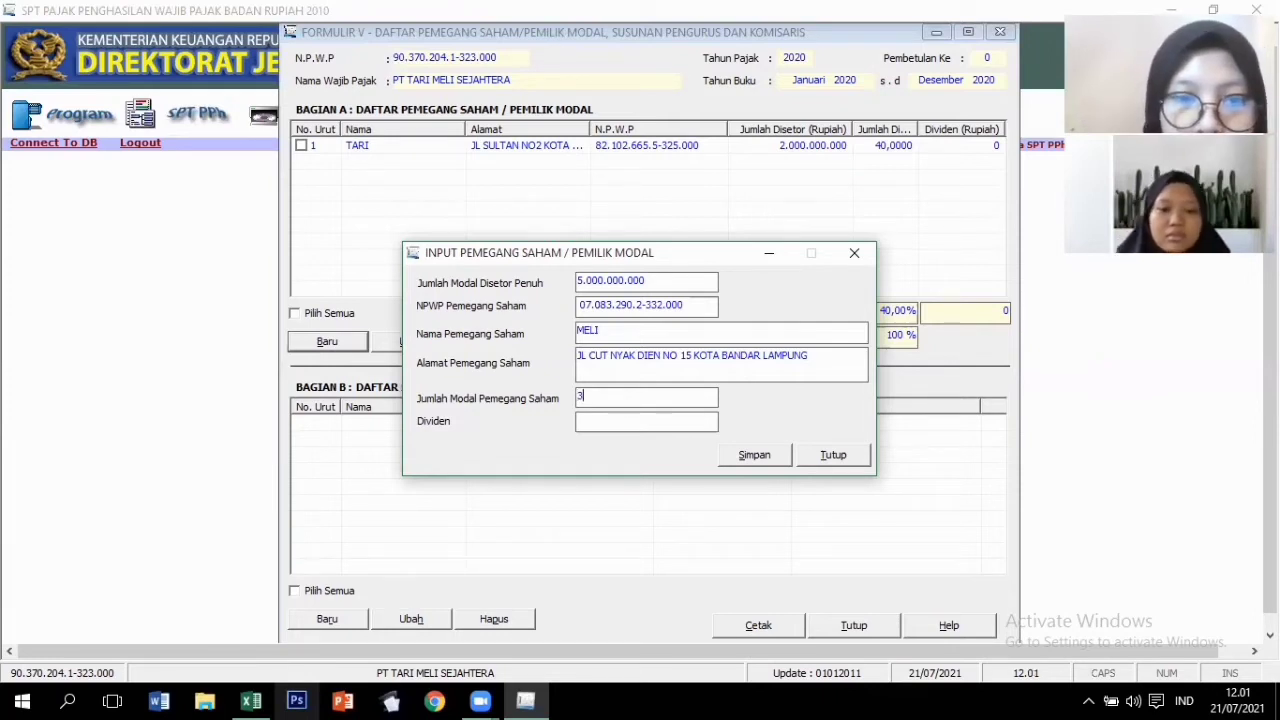
pyautogui.write('000000000')
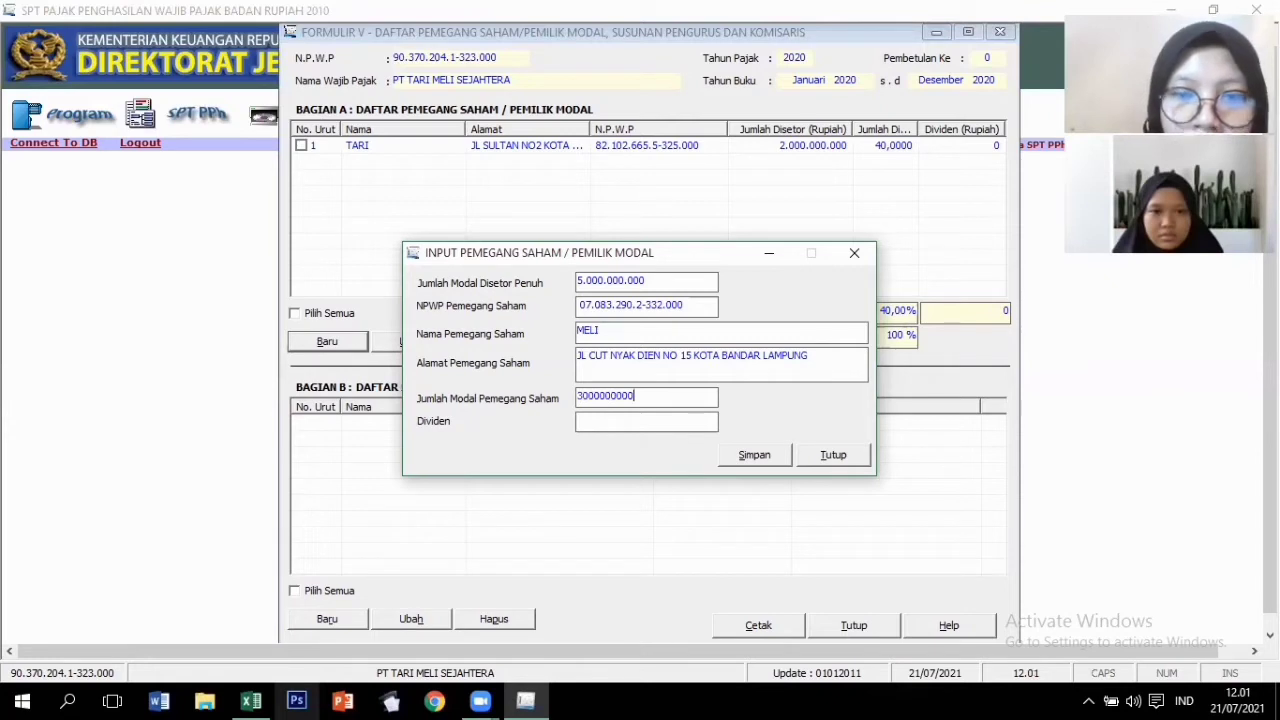
pyautogui.press('Tab')
pyautogui.click(745, 455)
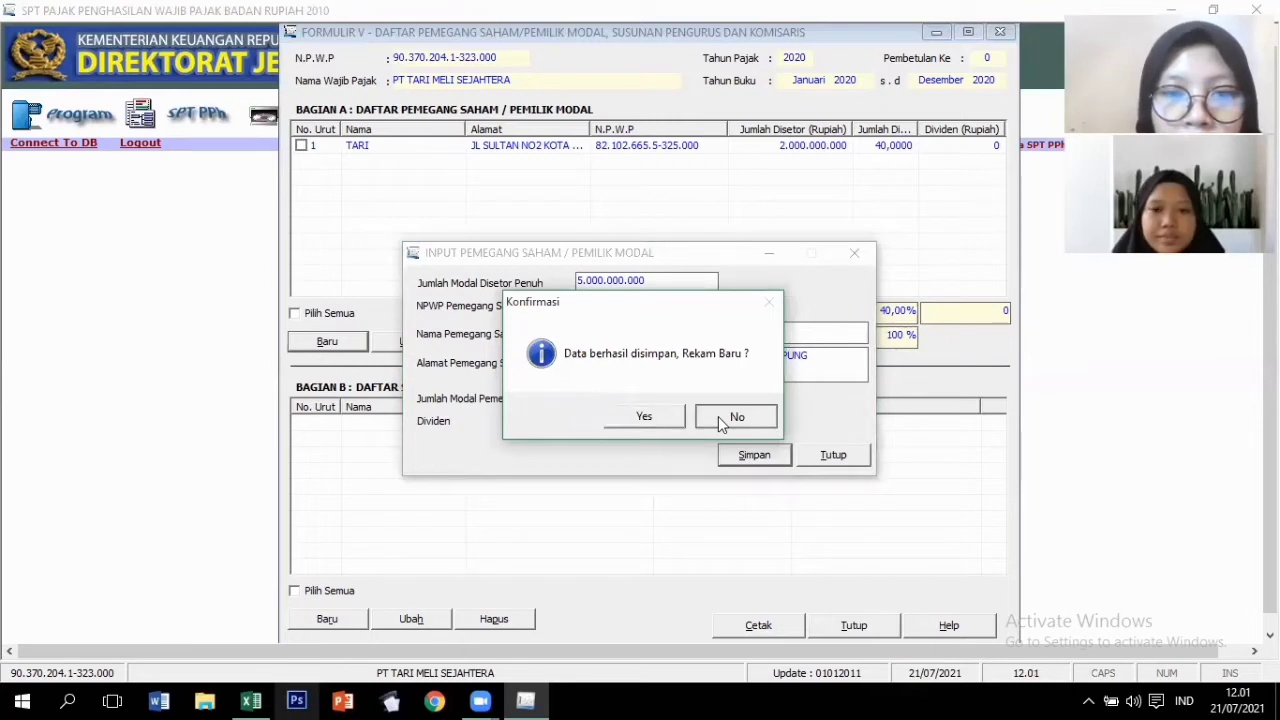
pyautogui.click(720, 417)
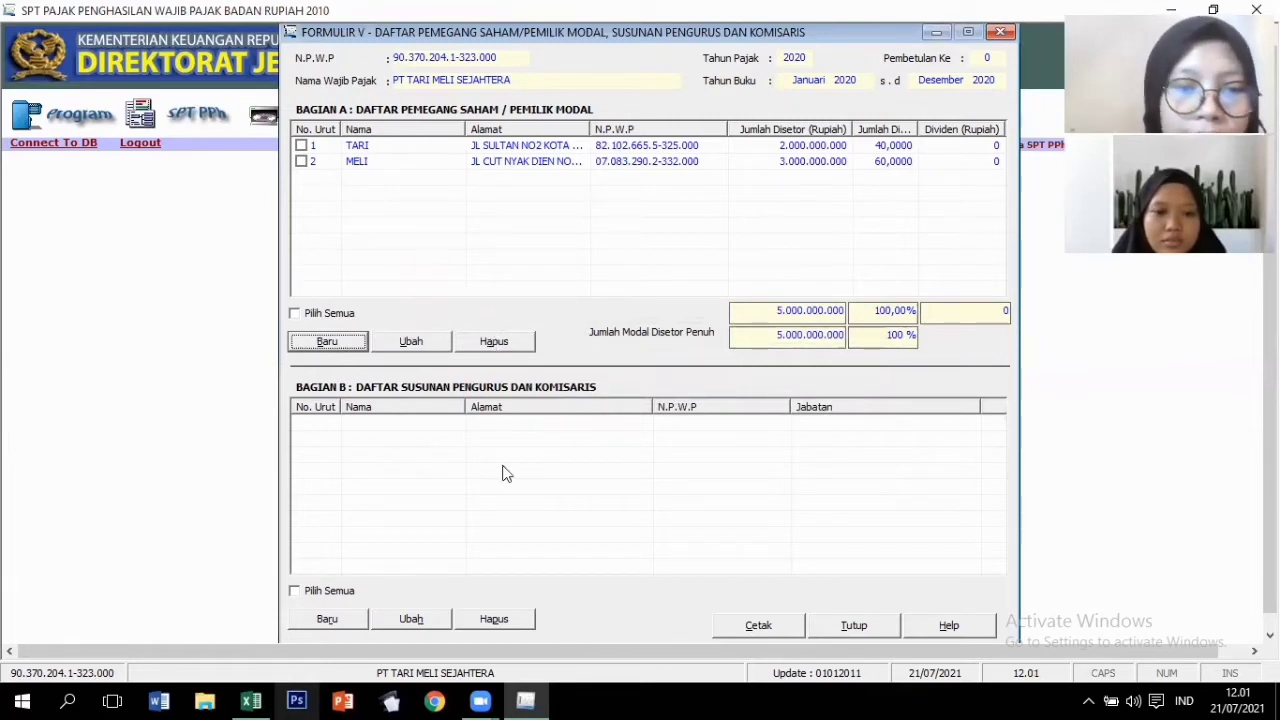
# Add a Bagian B board entry with the first shareholder's NPWP, name and address as Direktur Utama.
pyautogui.click(343, 617)
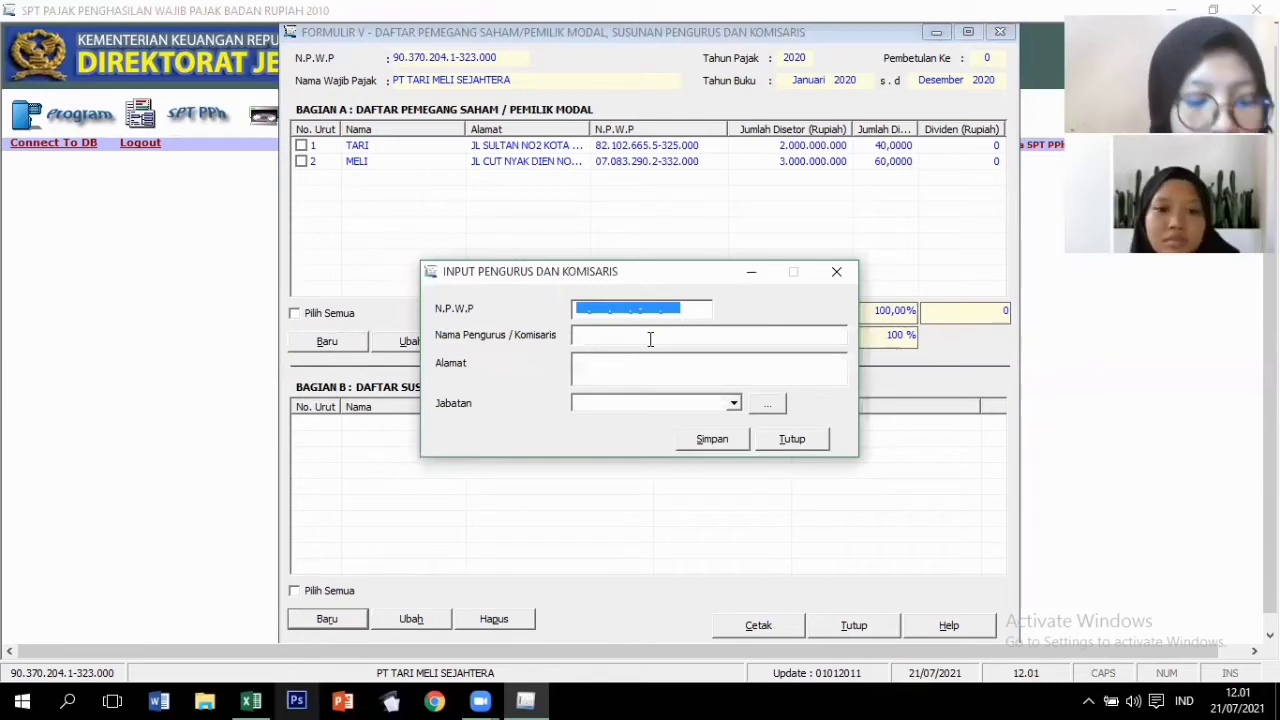
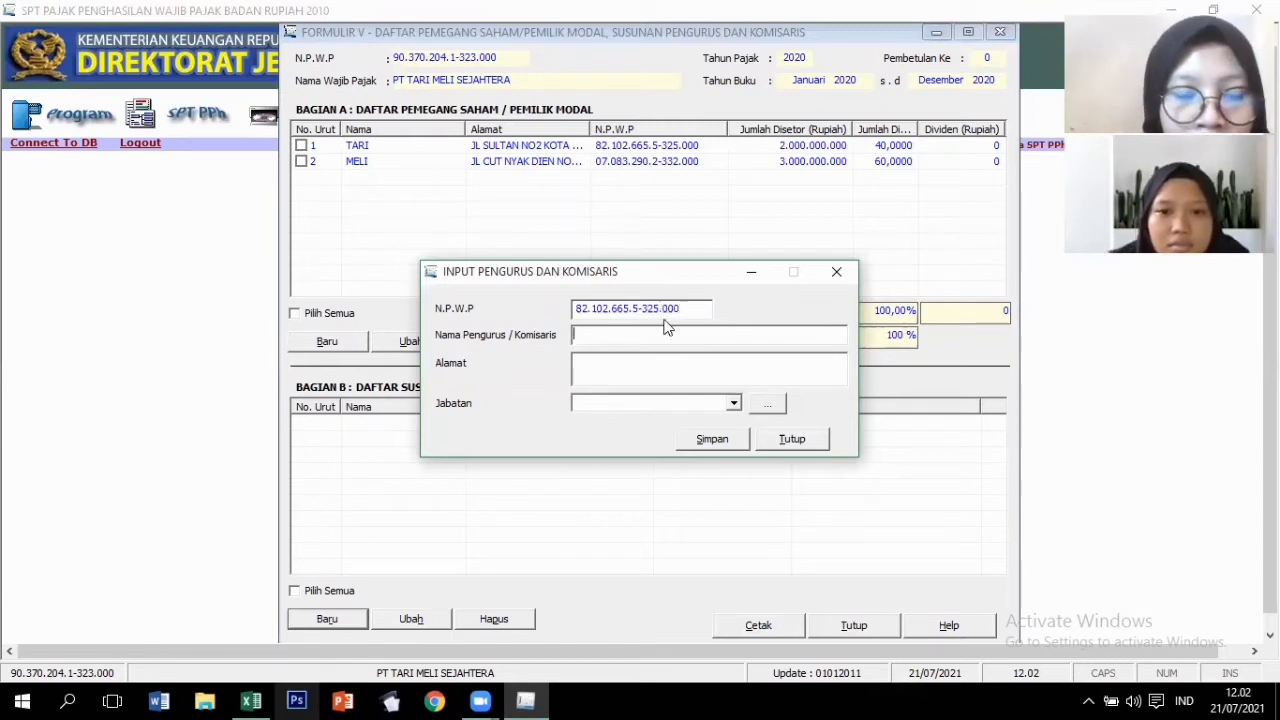
pyautogui.click(668, 330)
pyautogui.write('TARI')
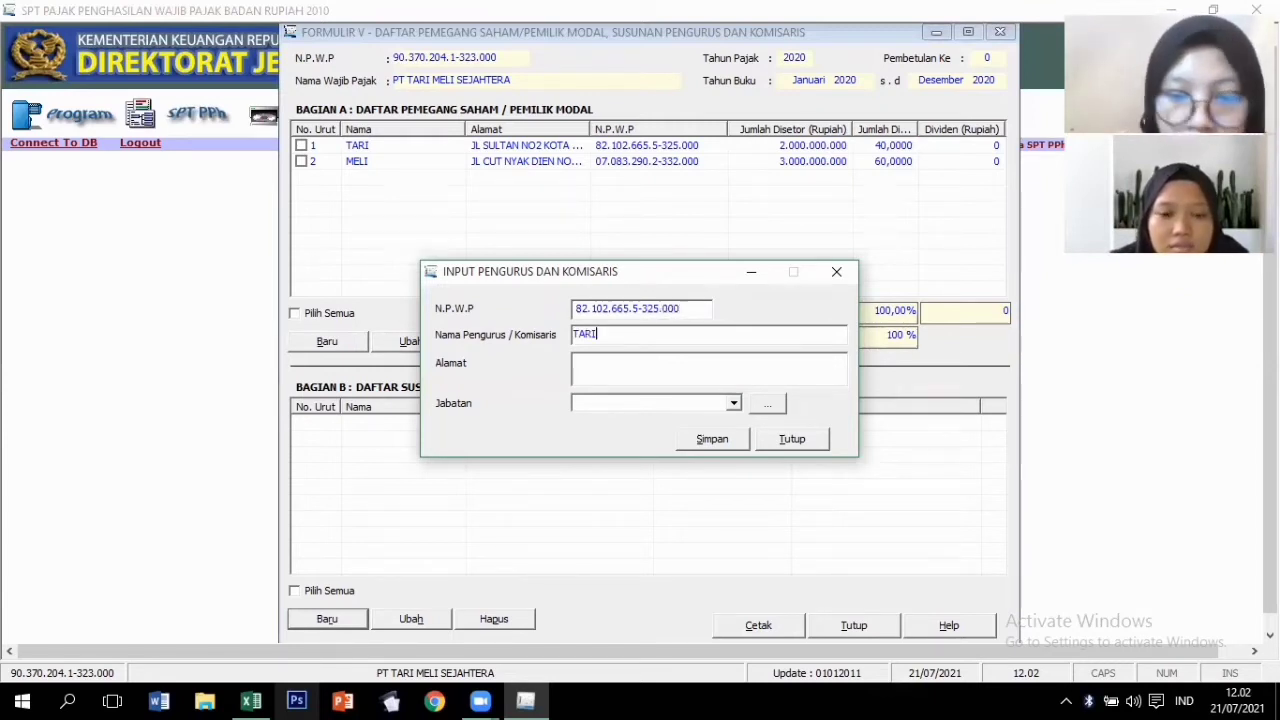
pyautogui.press('Tab')
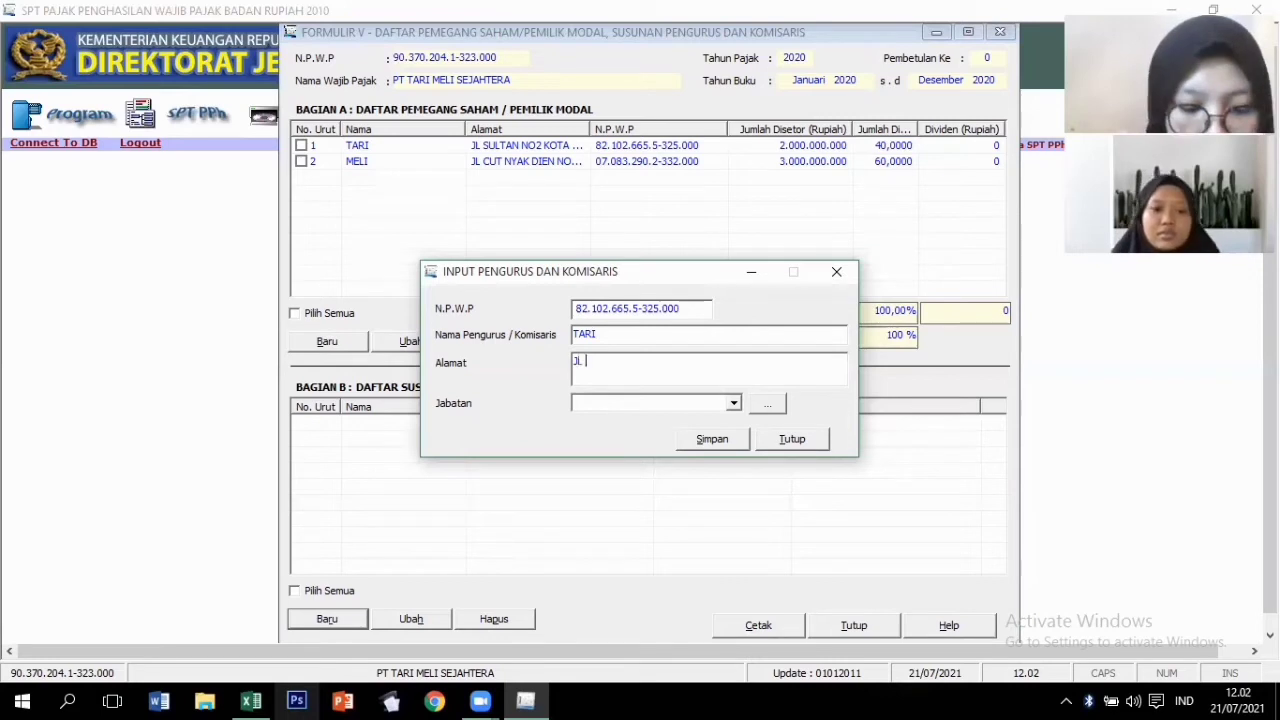
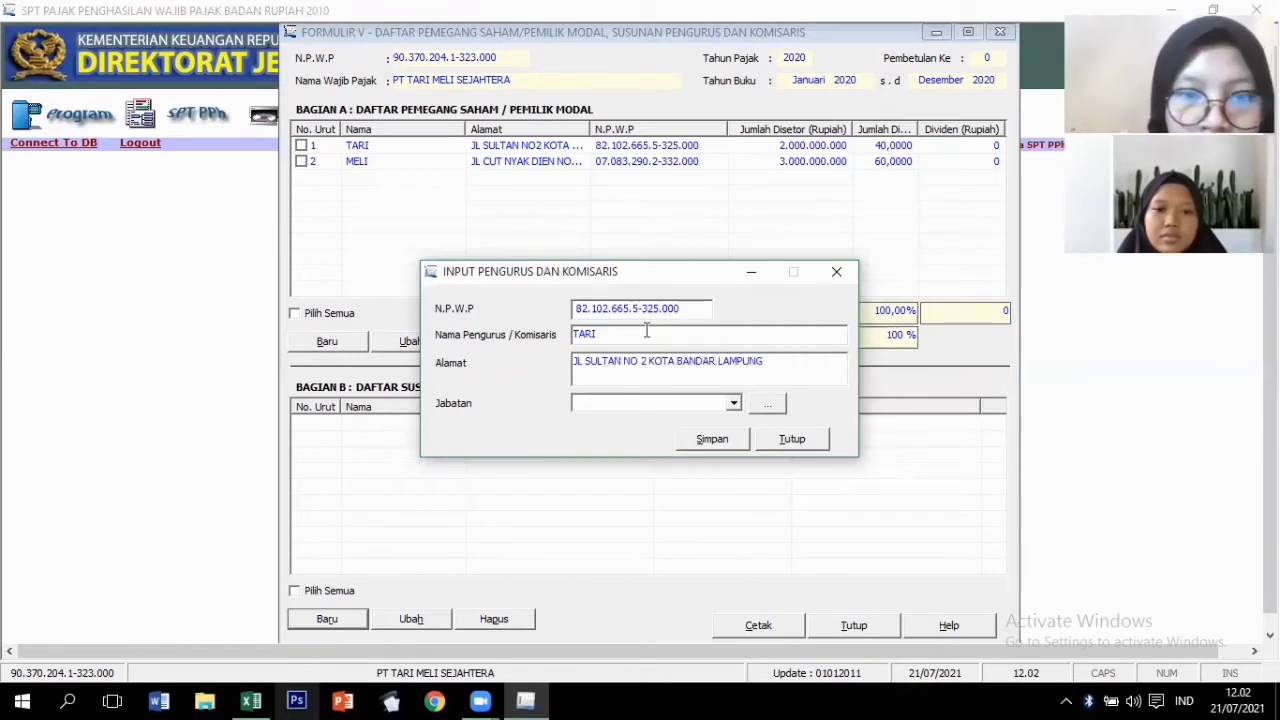
pyautogui.click(699, 405)
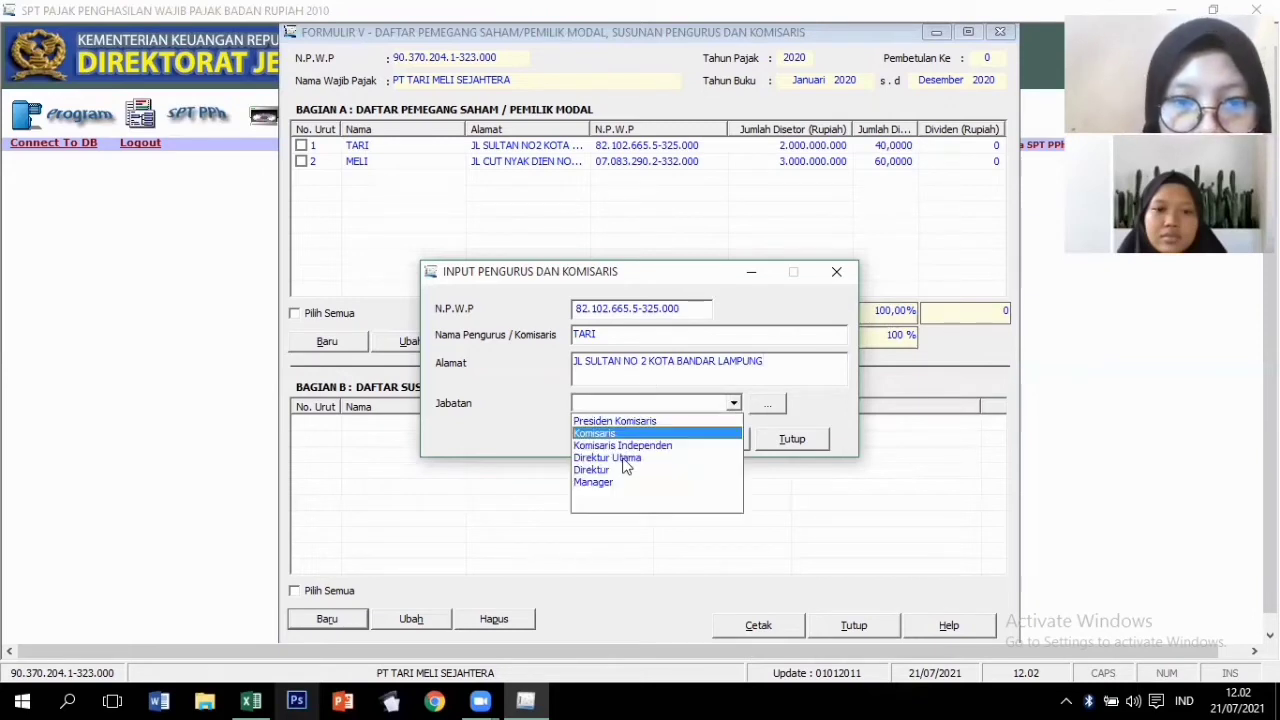
pyautogui.click(727, 441)
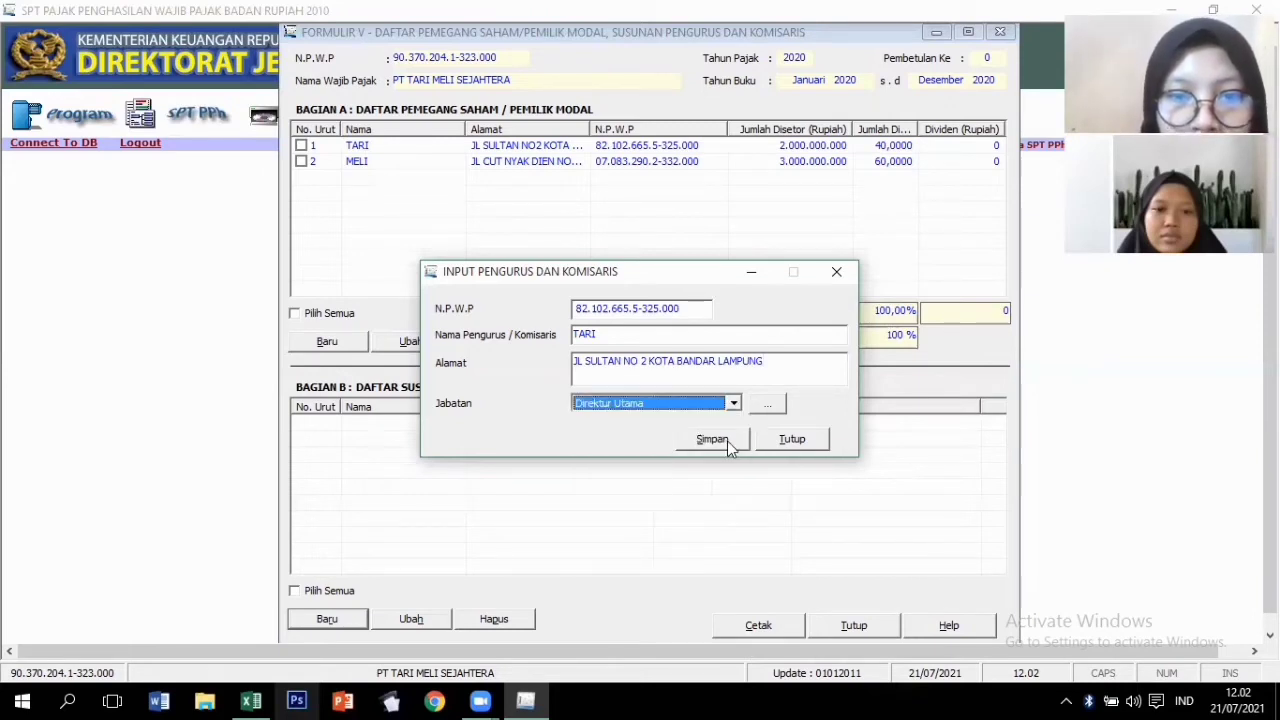
pyautogui.click(727, 441)
pyautogui.click(660, 415)
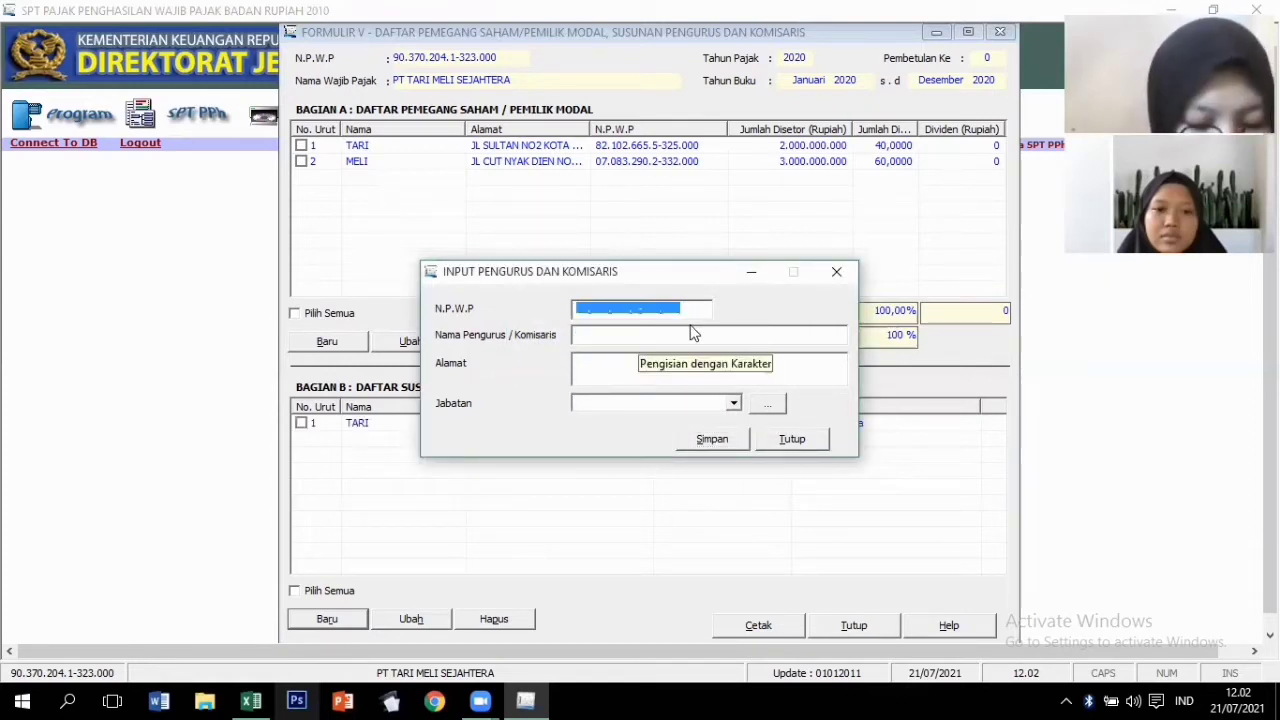
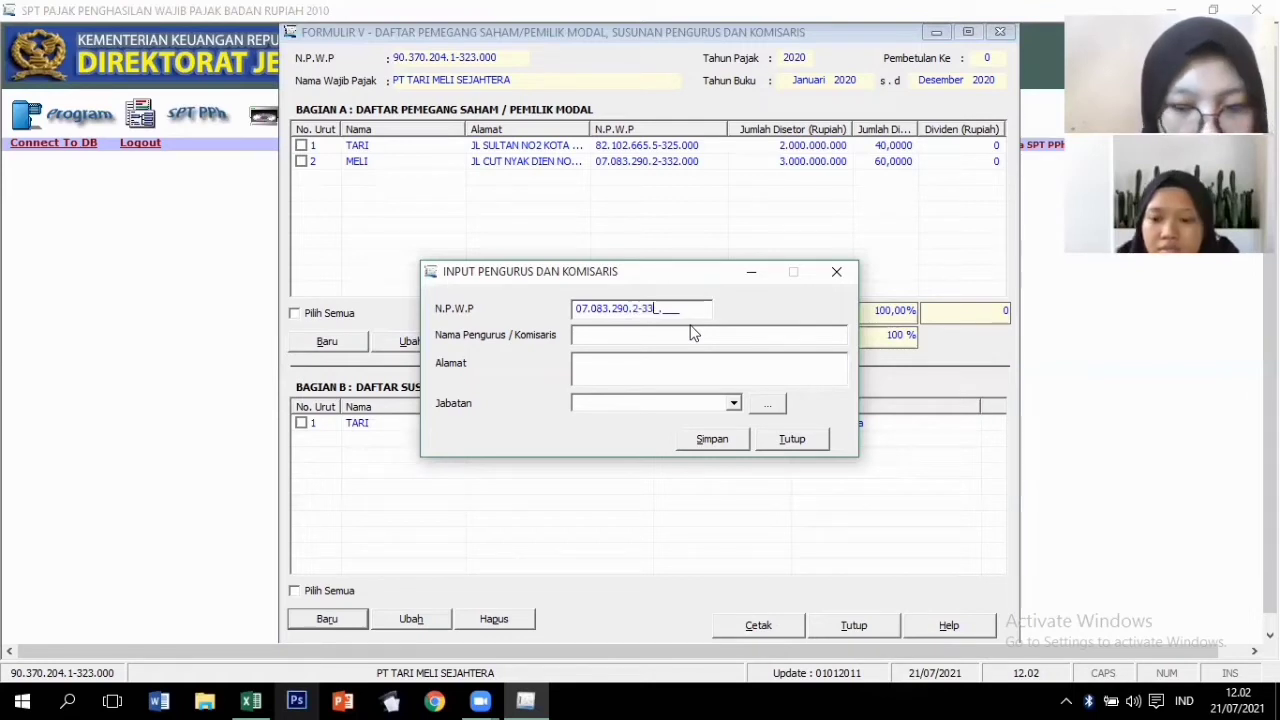
# Save the second shareholder's NPWP, name and address with position Komisaris, then close the entry form.
pyautogui.press('Tab')
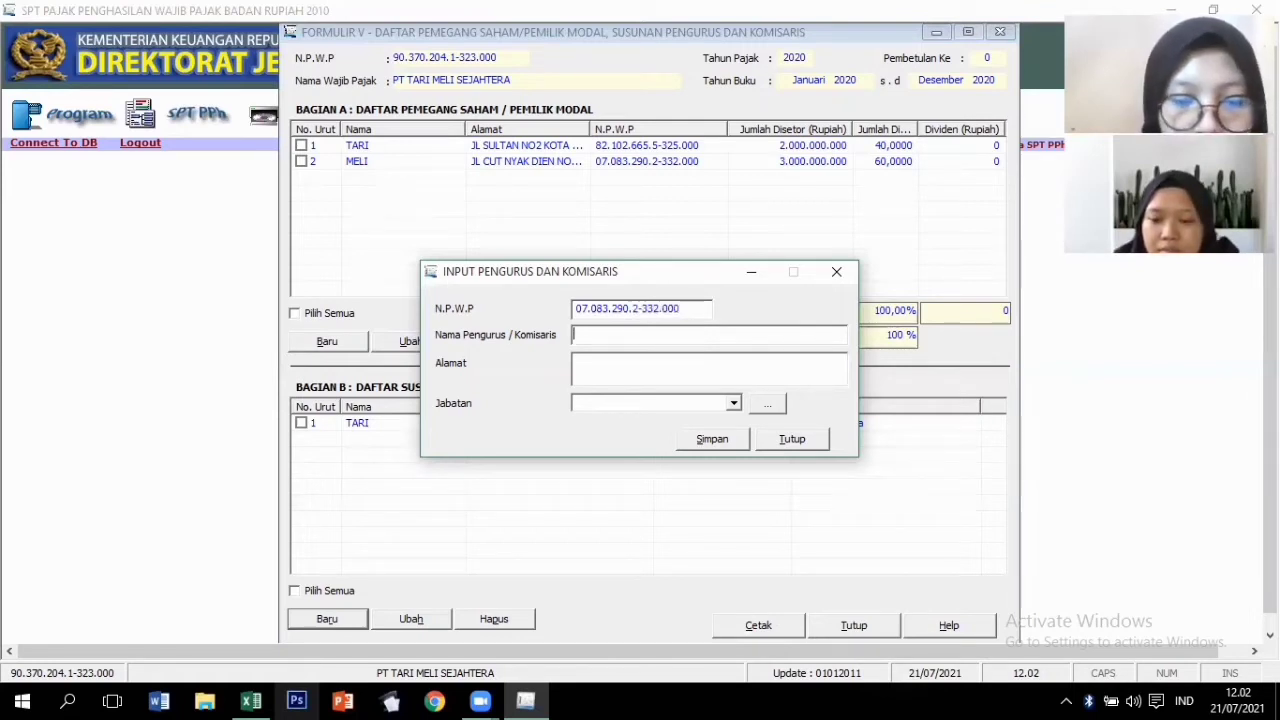
pyautogui.write('MELI')
pyautogui.press('Tab')
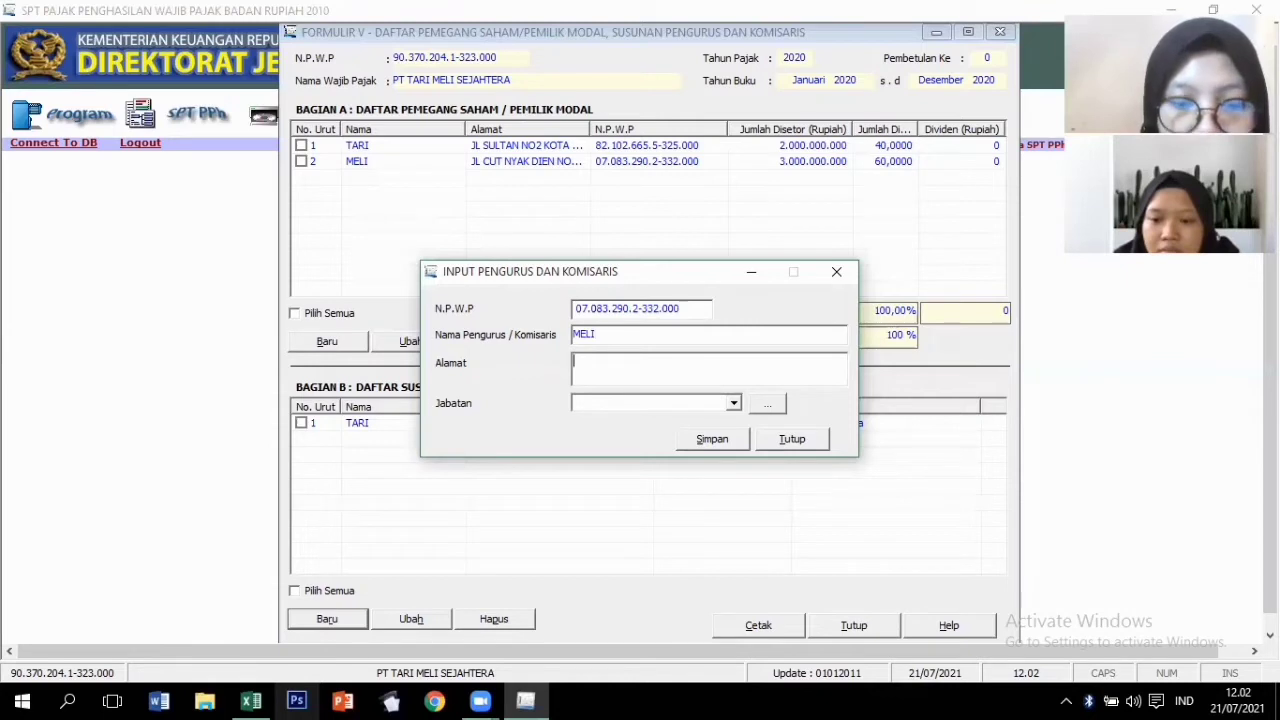
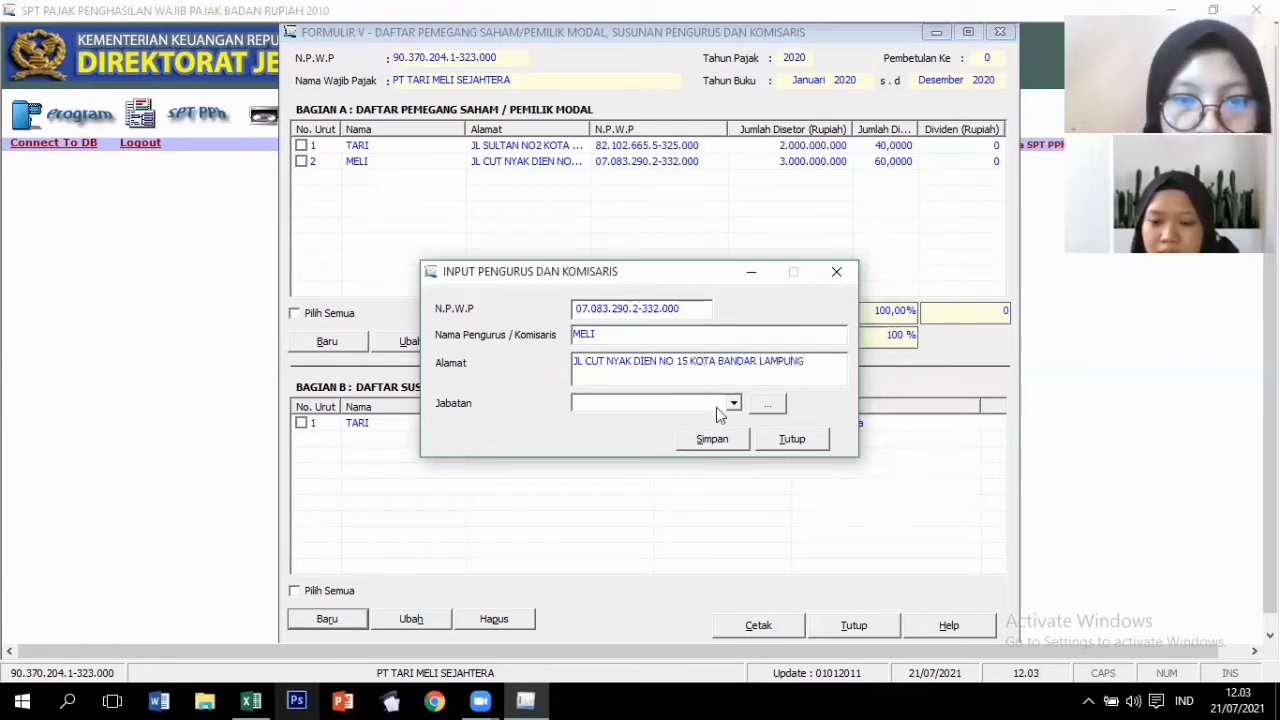
pyautogui.click(733, 404)
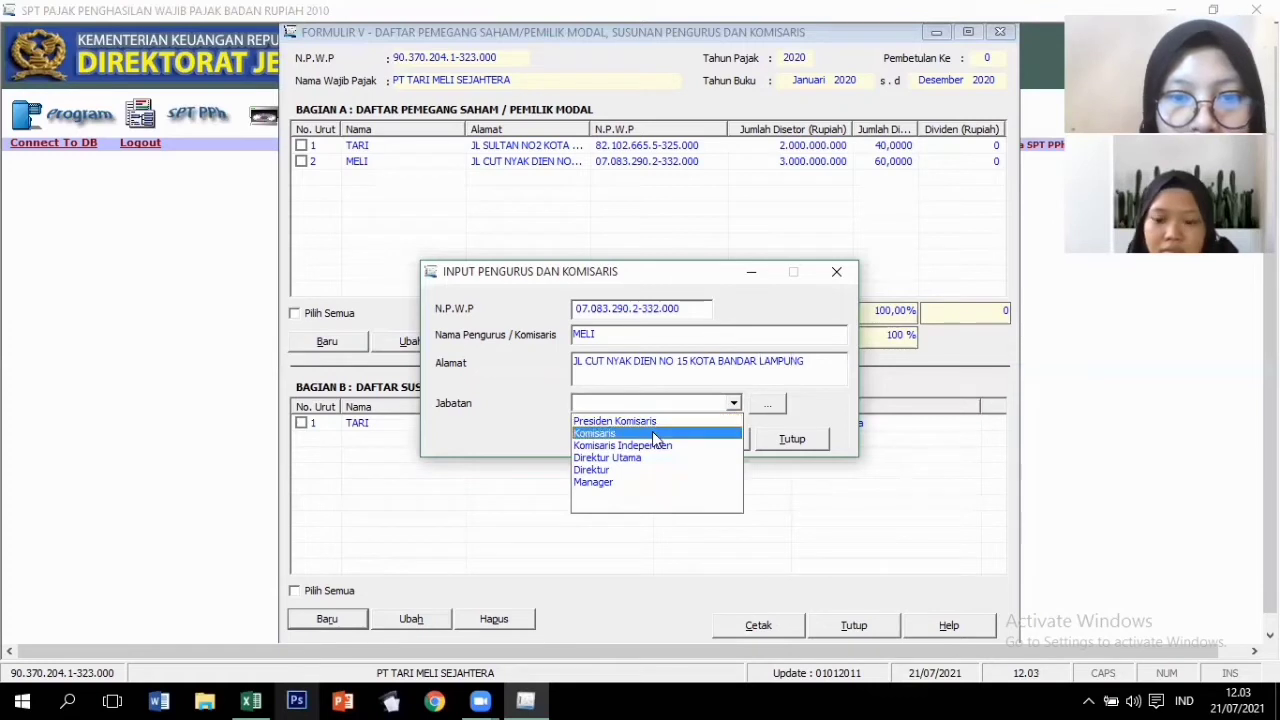
pyautogui.click(716, 435)
pyautogui.click(712, 440)
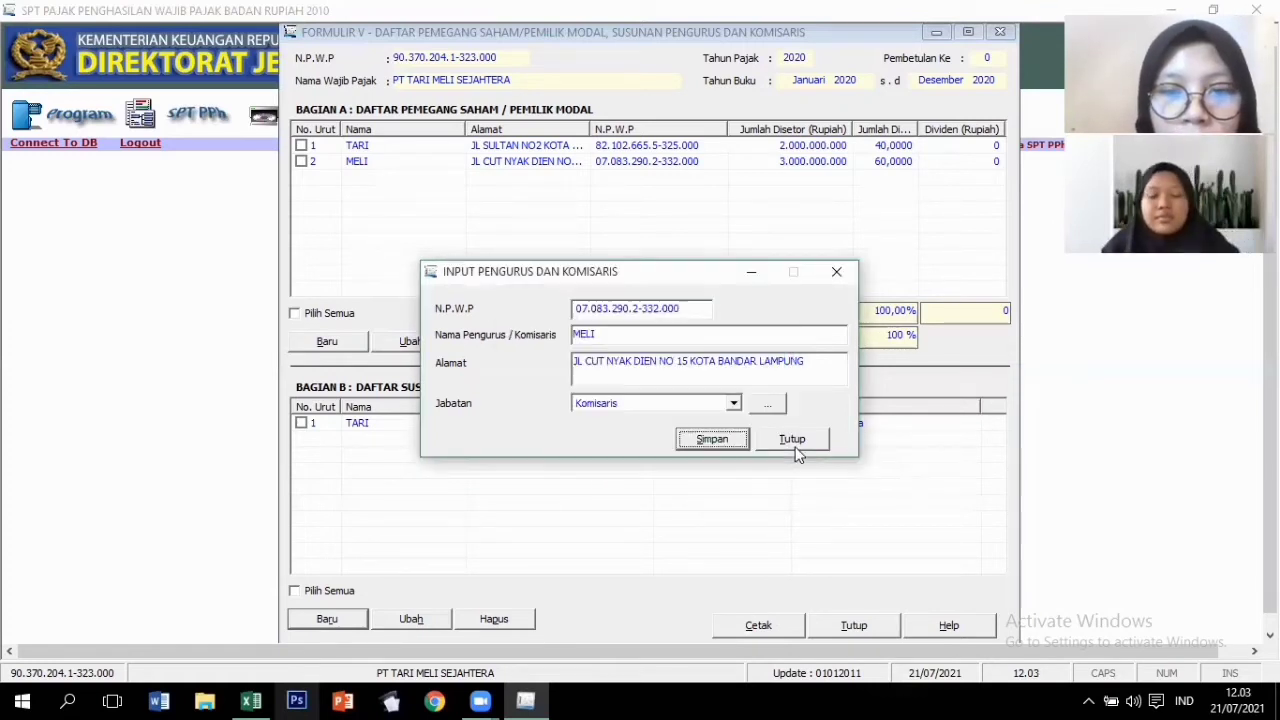
pyautogui.click(794, 445)
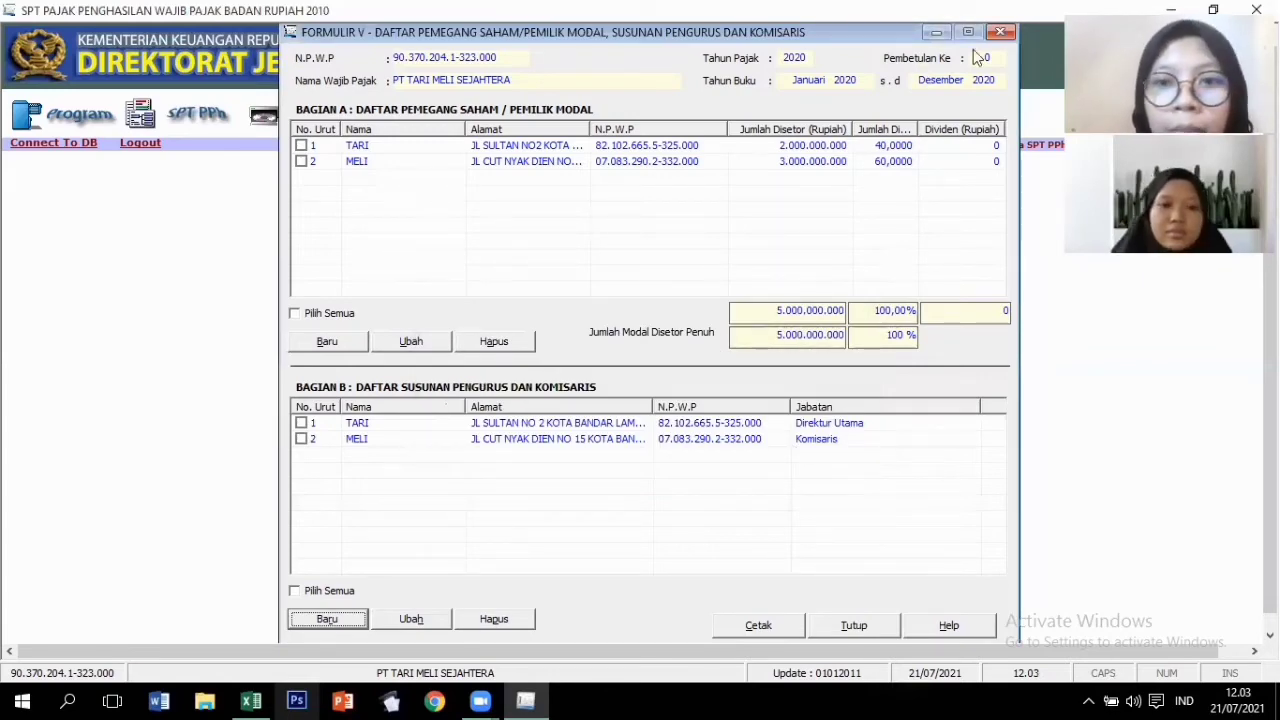
# Close Formulir V and open Formulir 1771-IV from the SPT PPh attachments menu.
pyautogui.click(1001, 33)
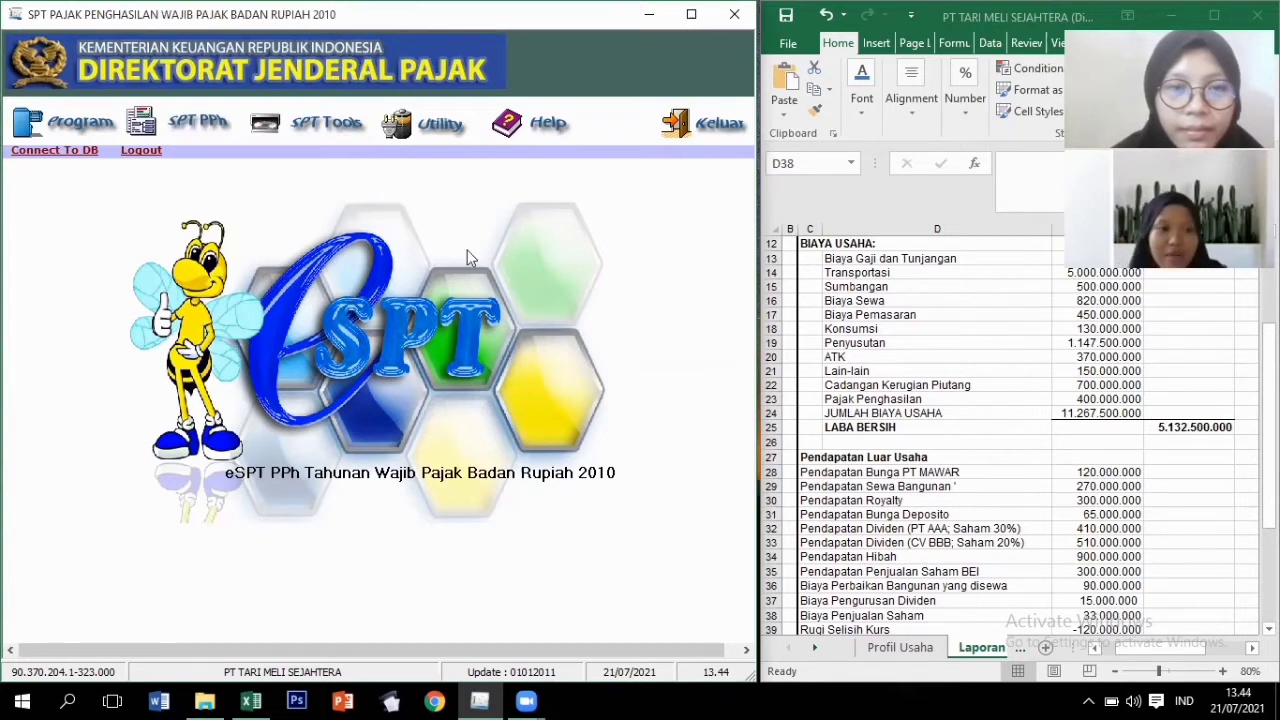
pyautogui.click(210, 122)
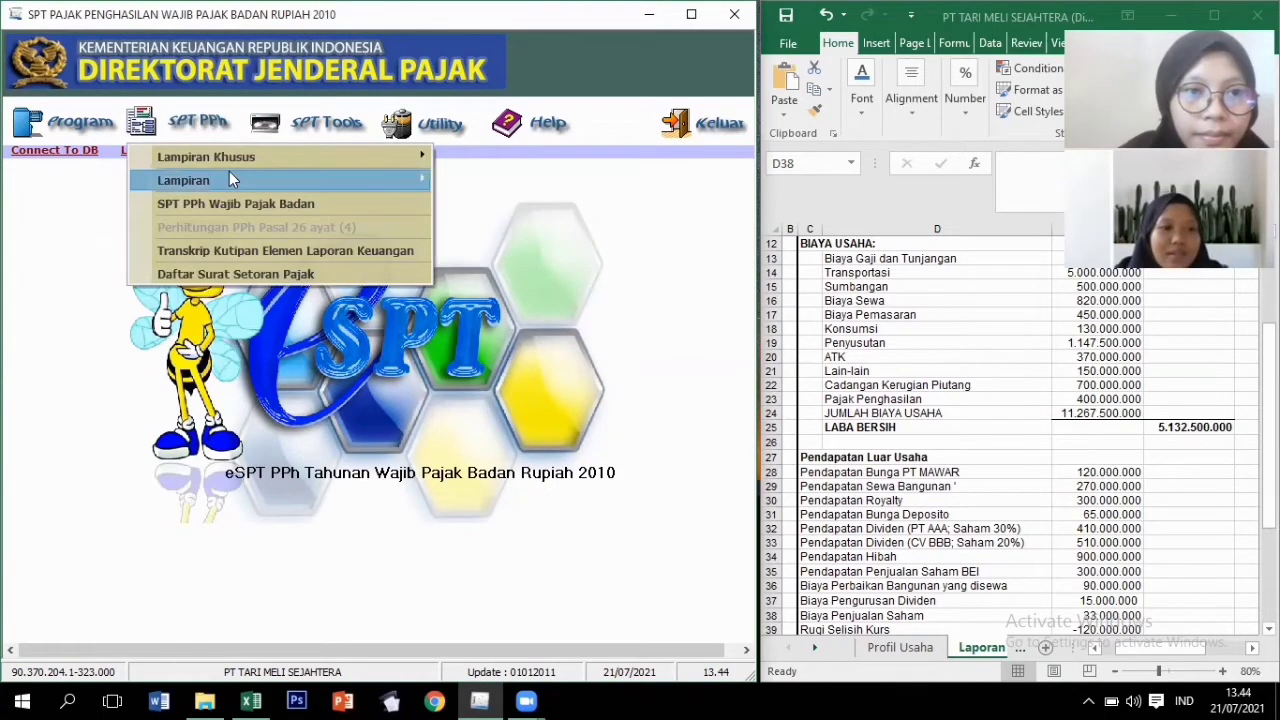
pyautogui.moveTo(233, 180)
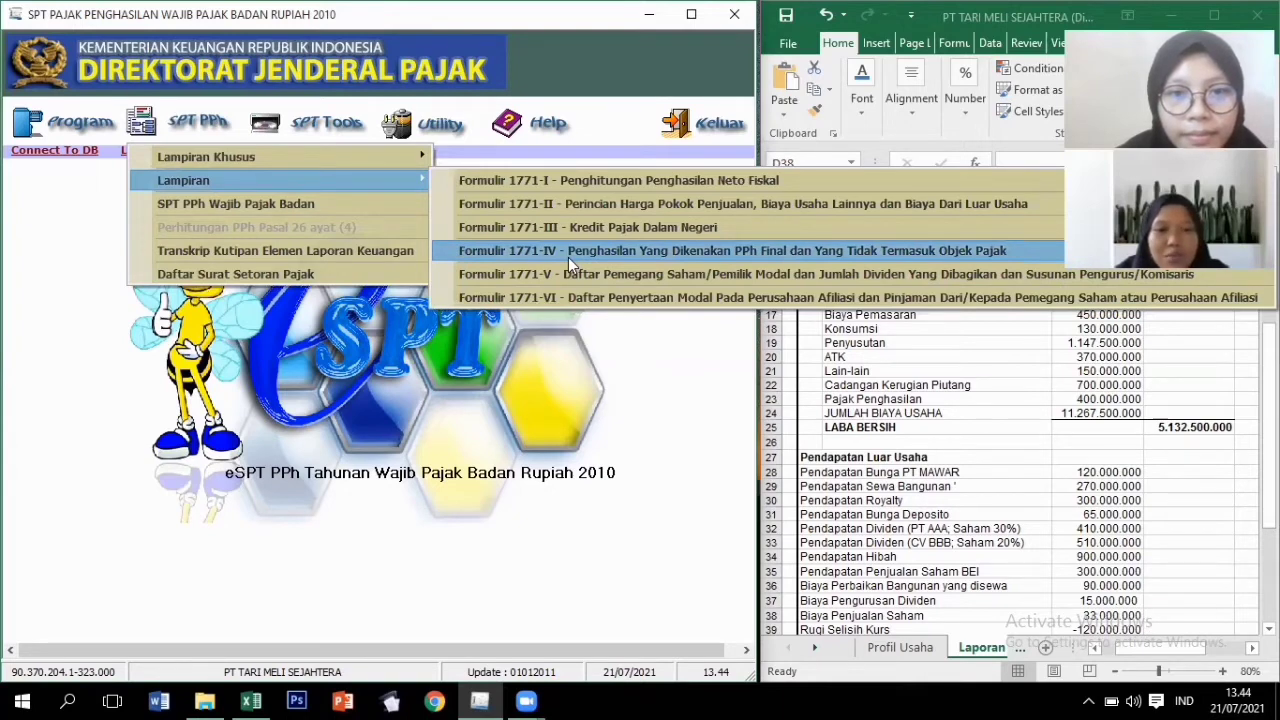
pyautogui.click(568, 251)
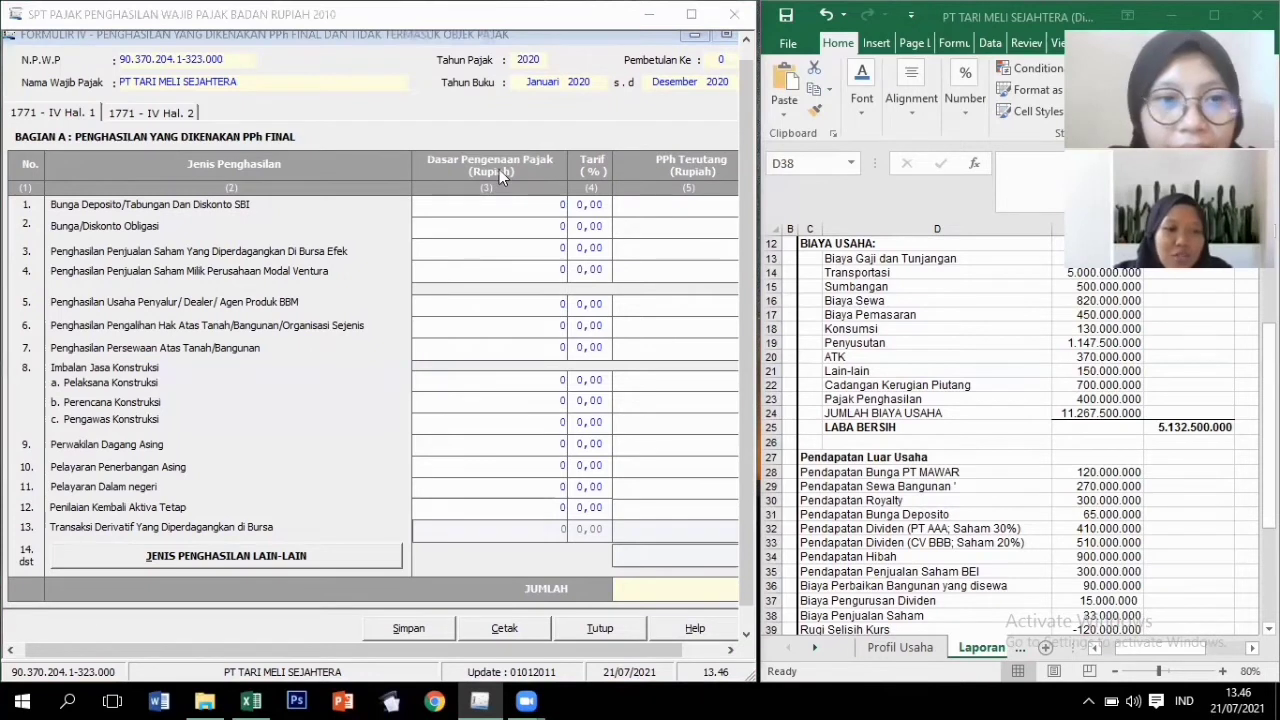
# Enter row 1 deposit interest: tax base 65.000.000 at a 20% rate.
pyautogui.click(541, 206)
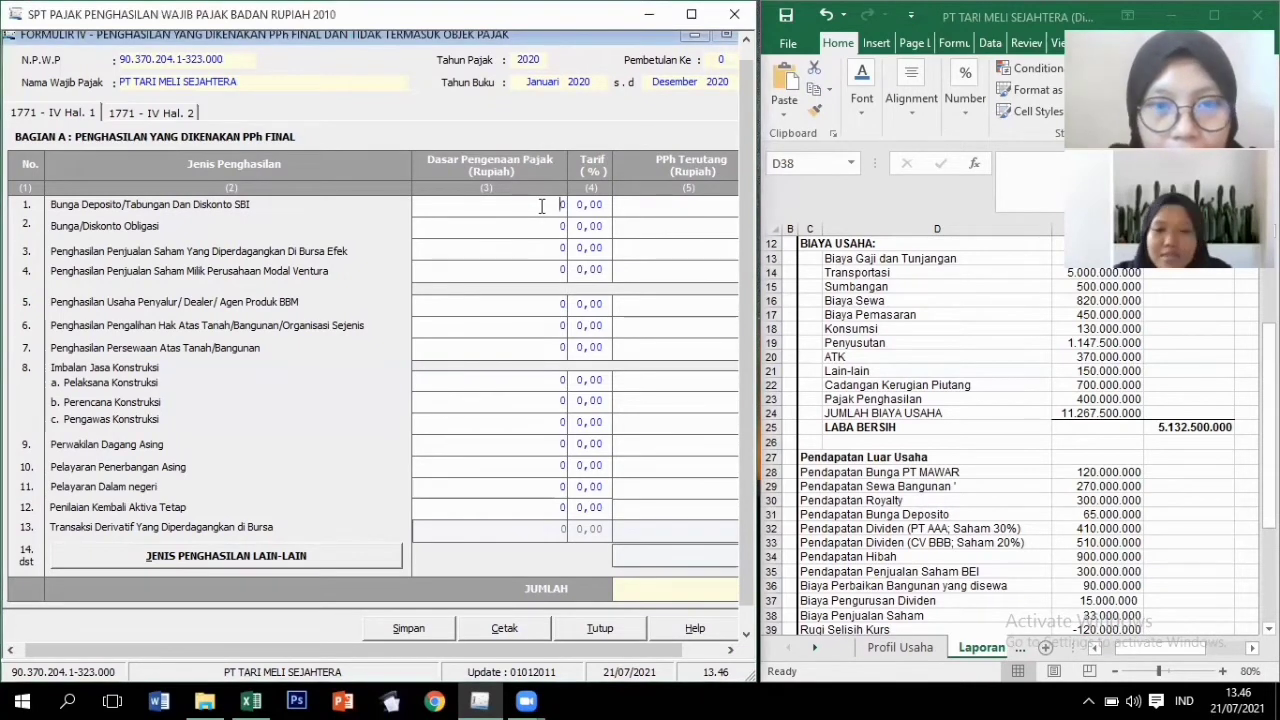
pyautogui.write('6')
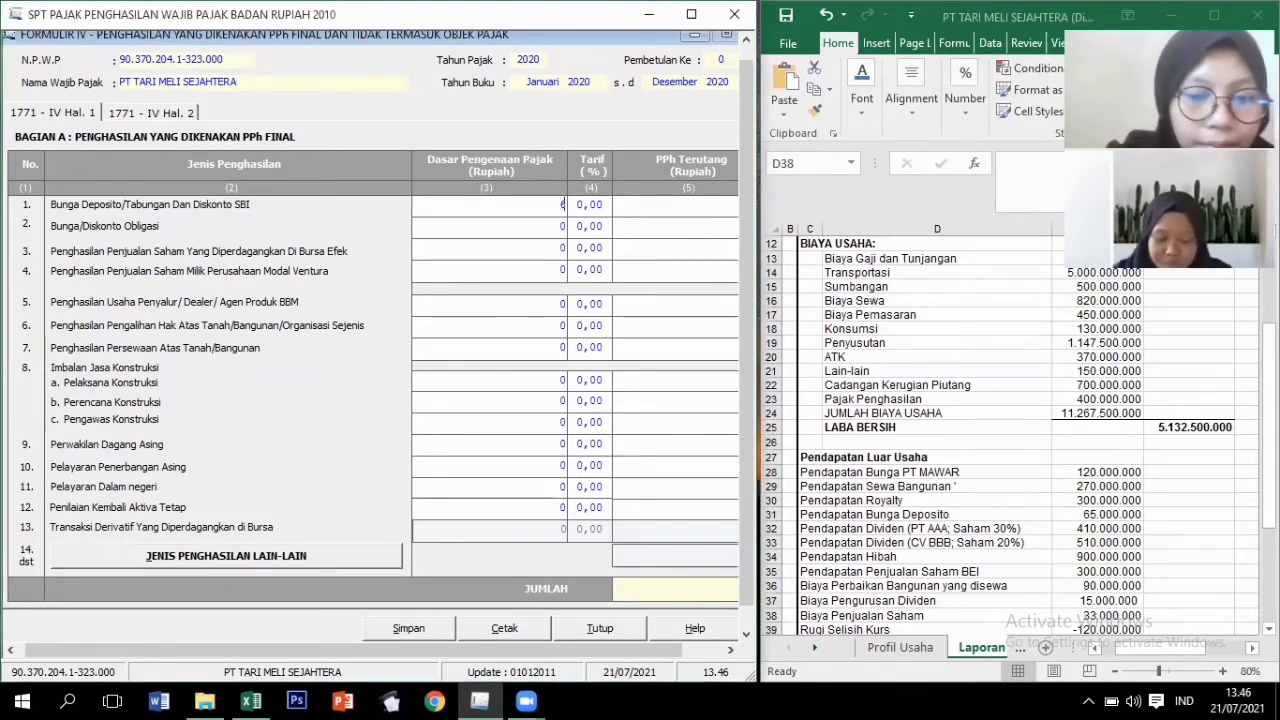
pyautogui.write('5000000')
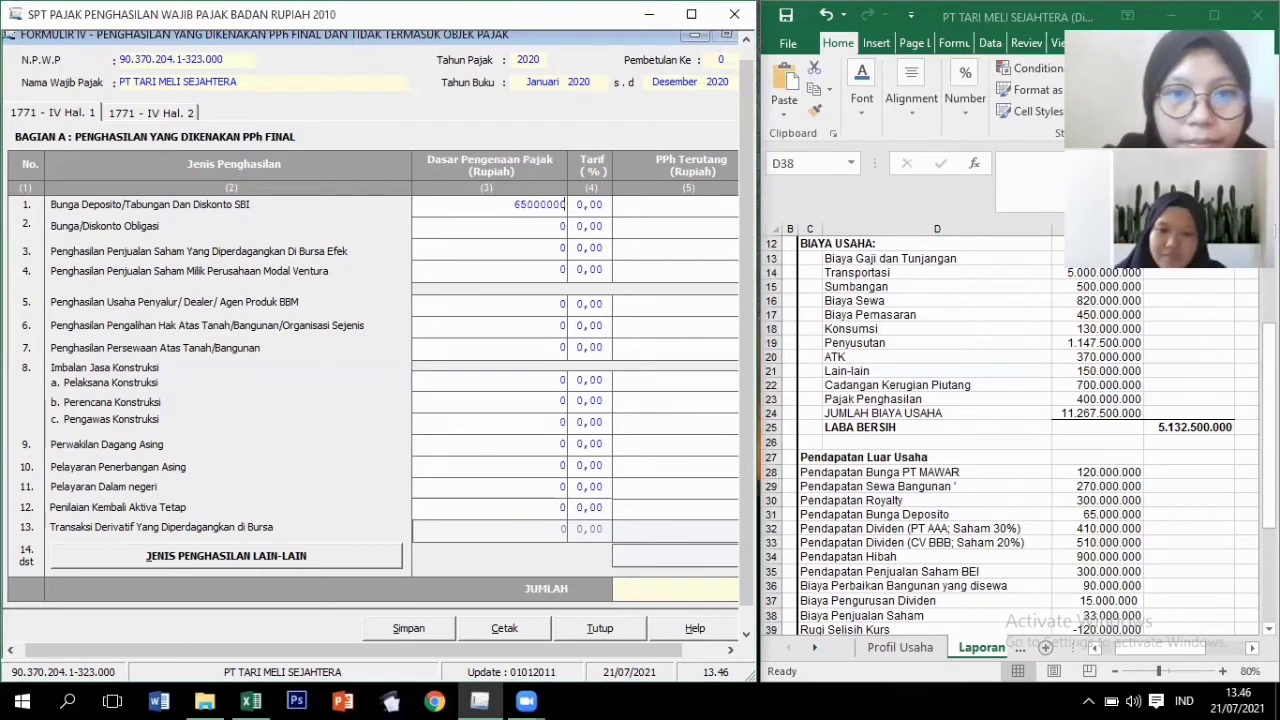
pyautogui.press('Tab')
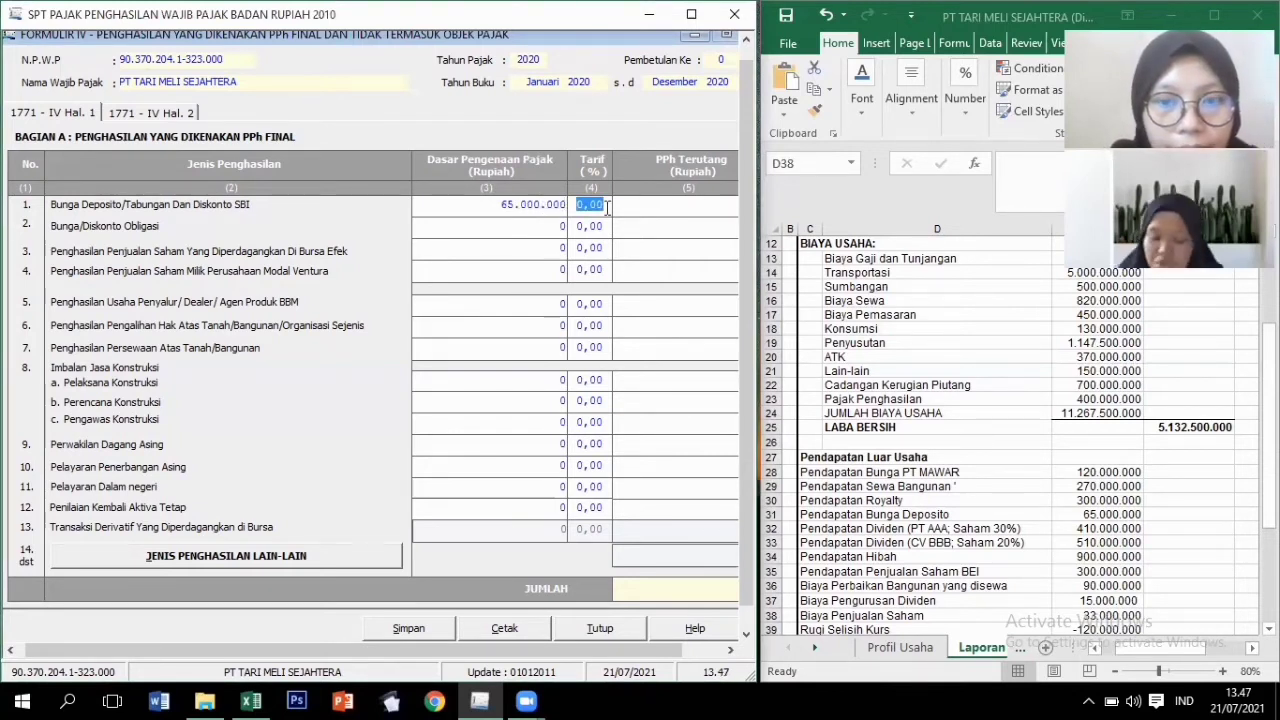
pyautogui.write('20')
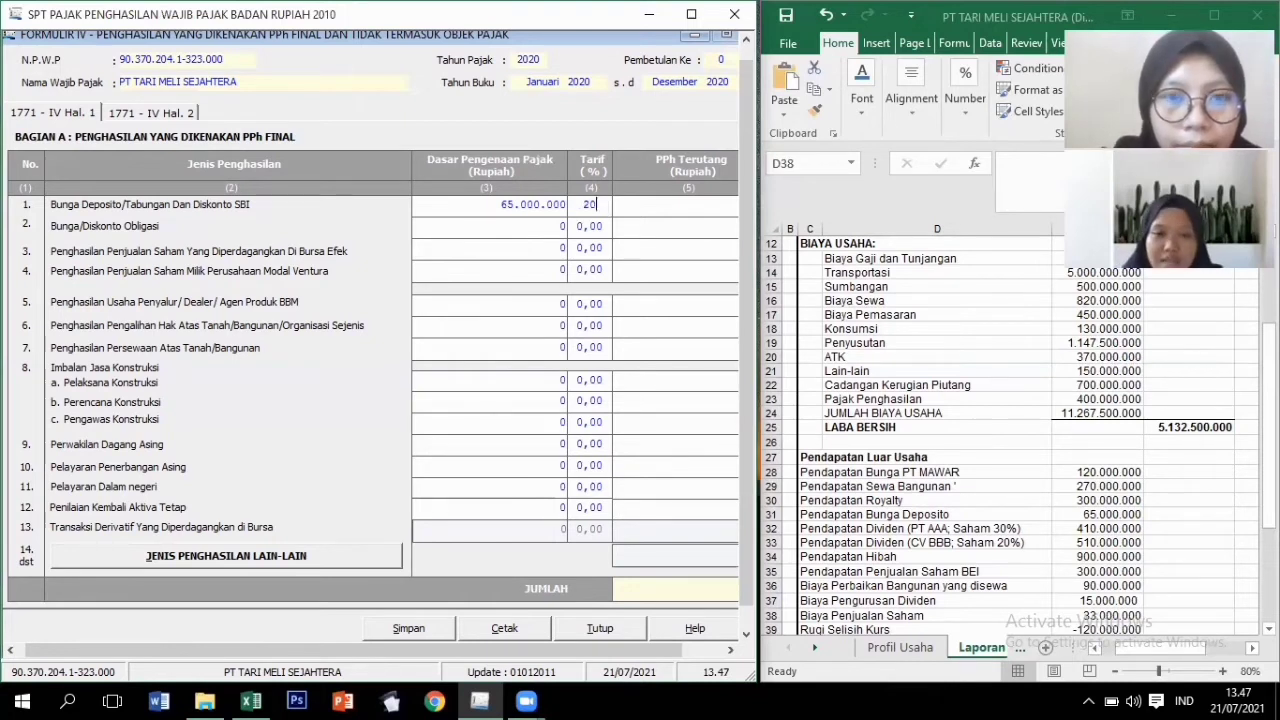
pyautogui.press('Tab')
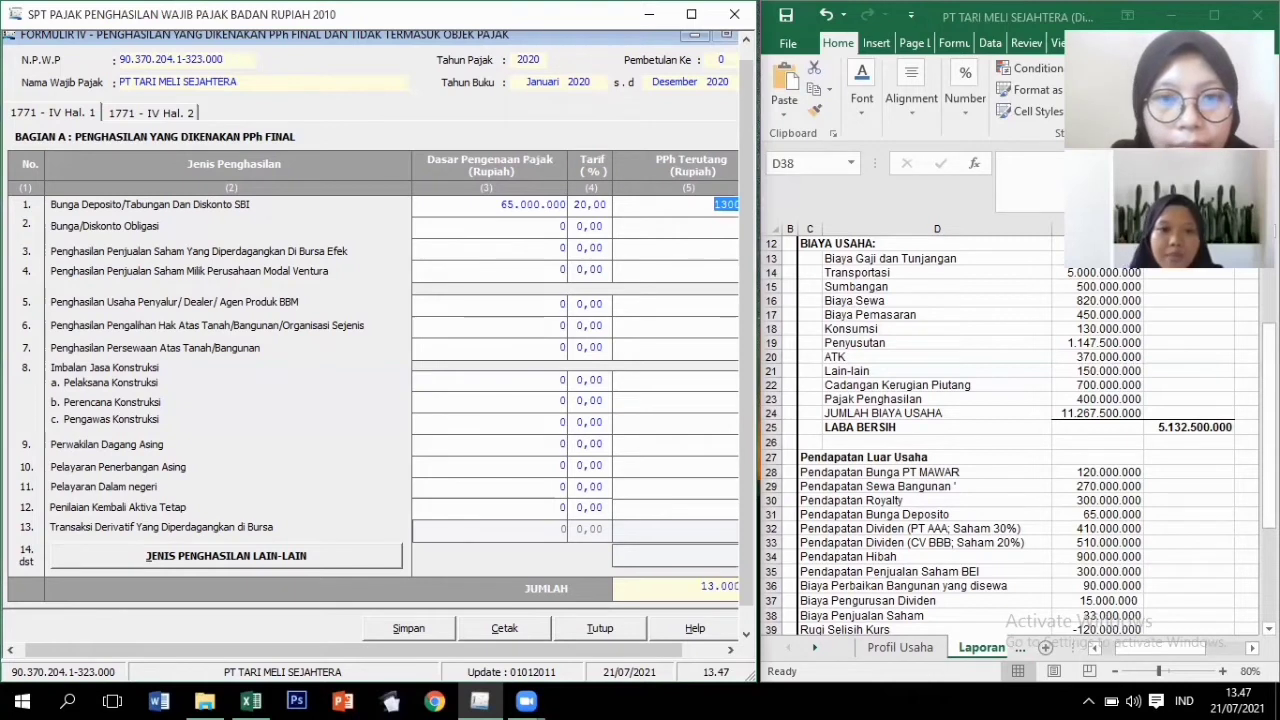
pyautogui.press('Tab')
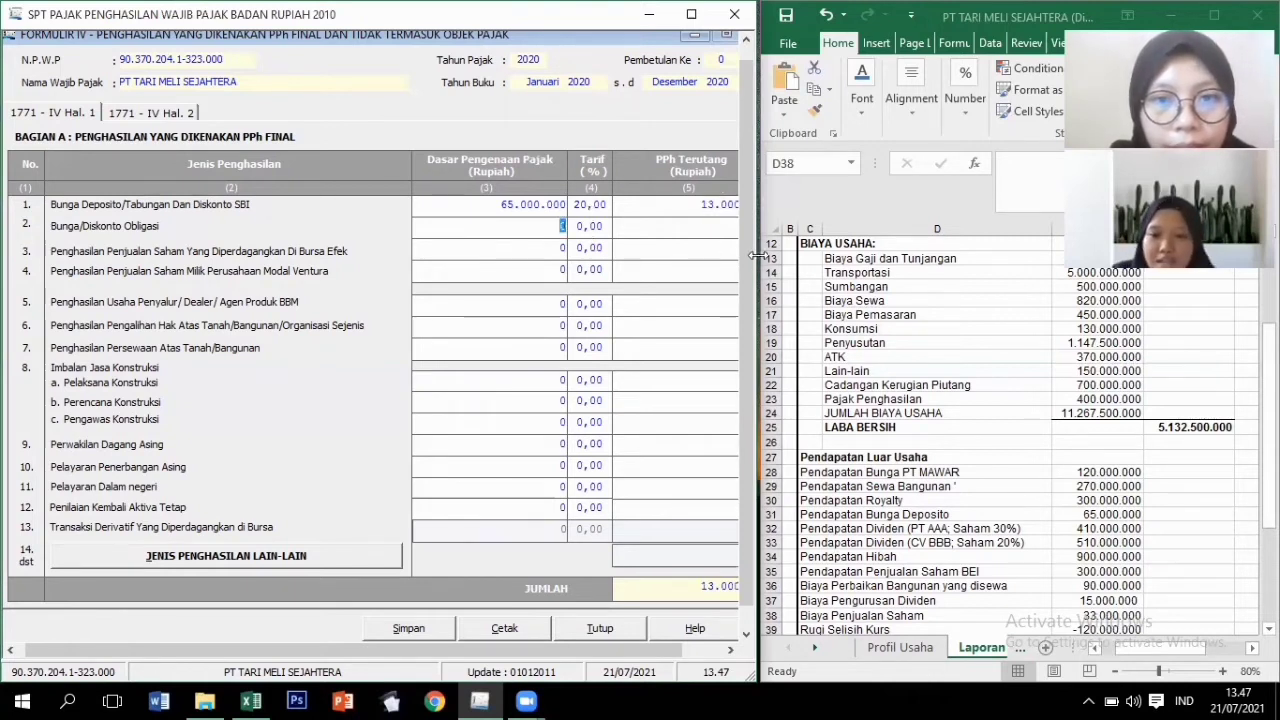
# Enter row 3 share sales: tax base 300.000.000, with PPh Terutang corrected to 300.000.
pyautogui.moveTo(757, 256); pyautogui.dragTo(800, 261)
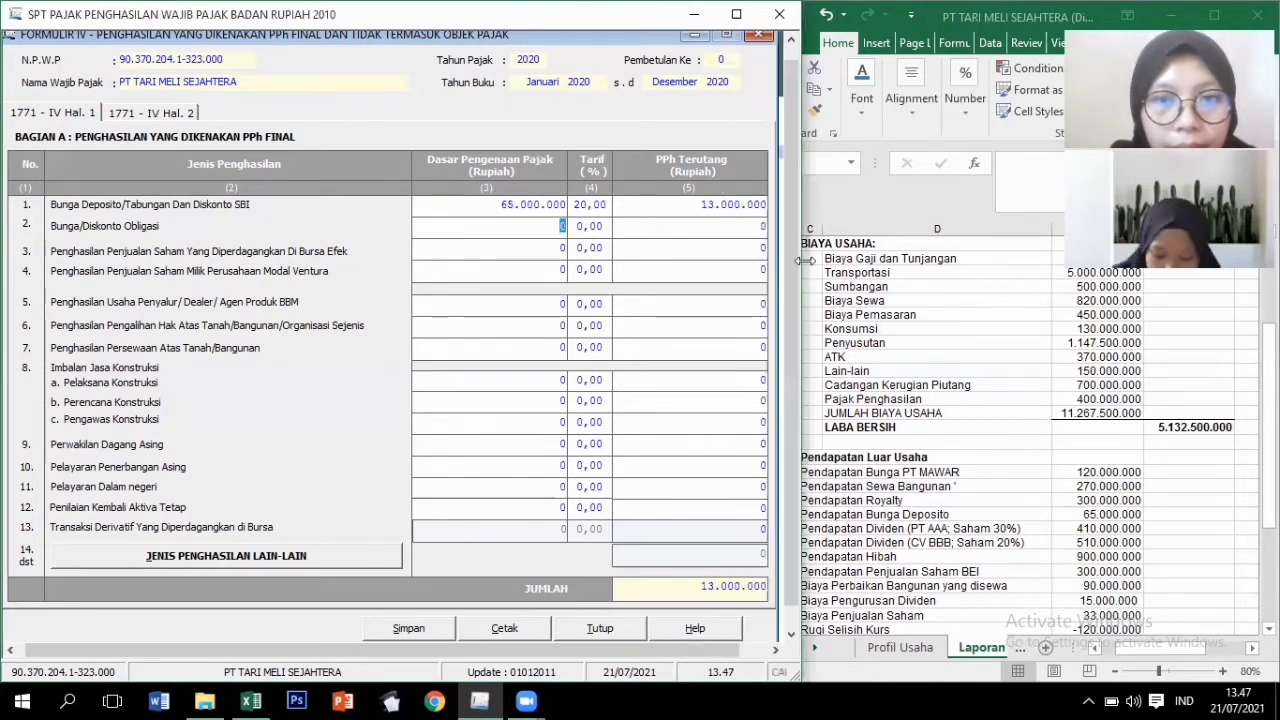
pyautogui.click(557, 249)
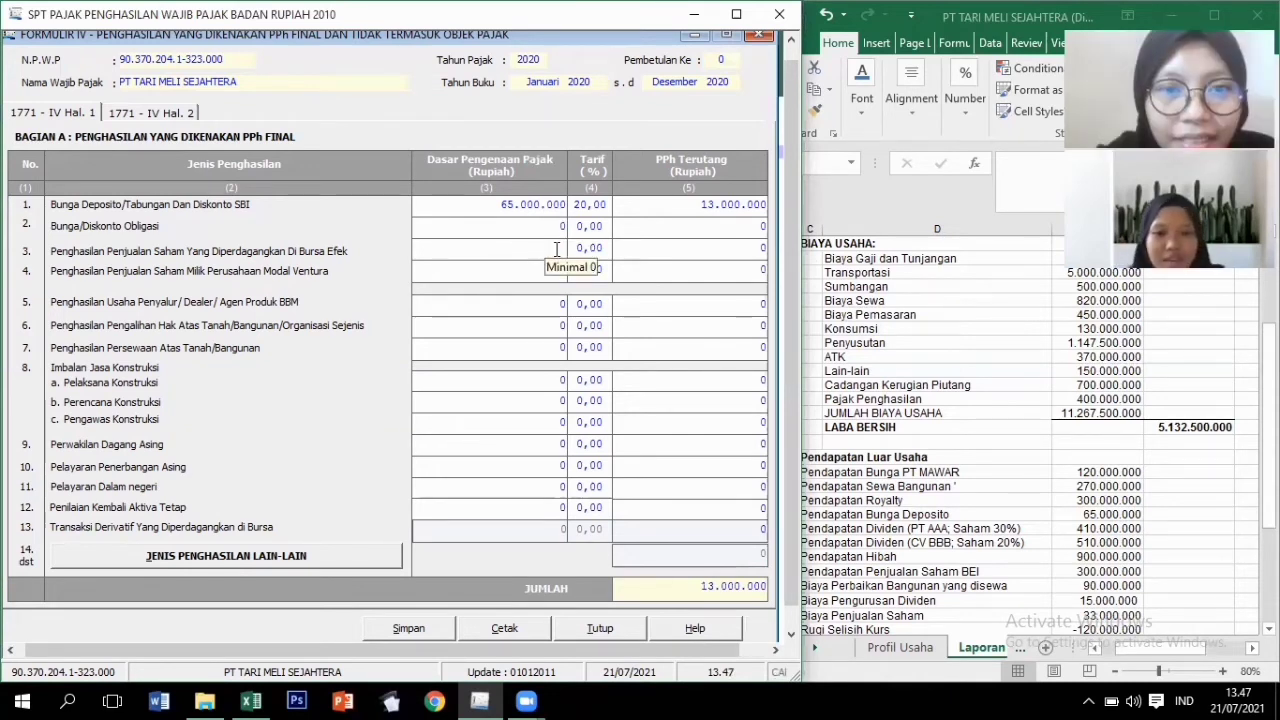
pyautogui.write('300.000.000')
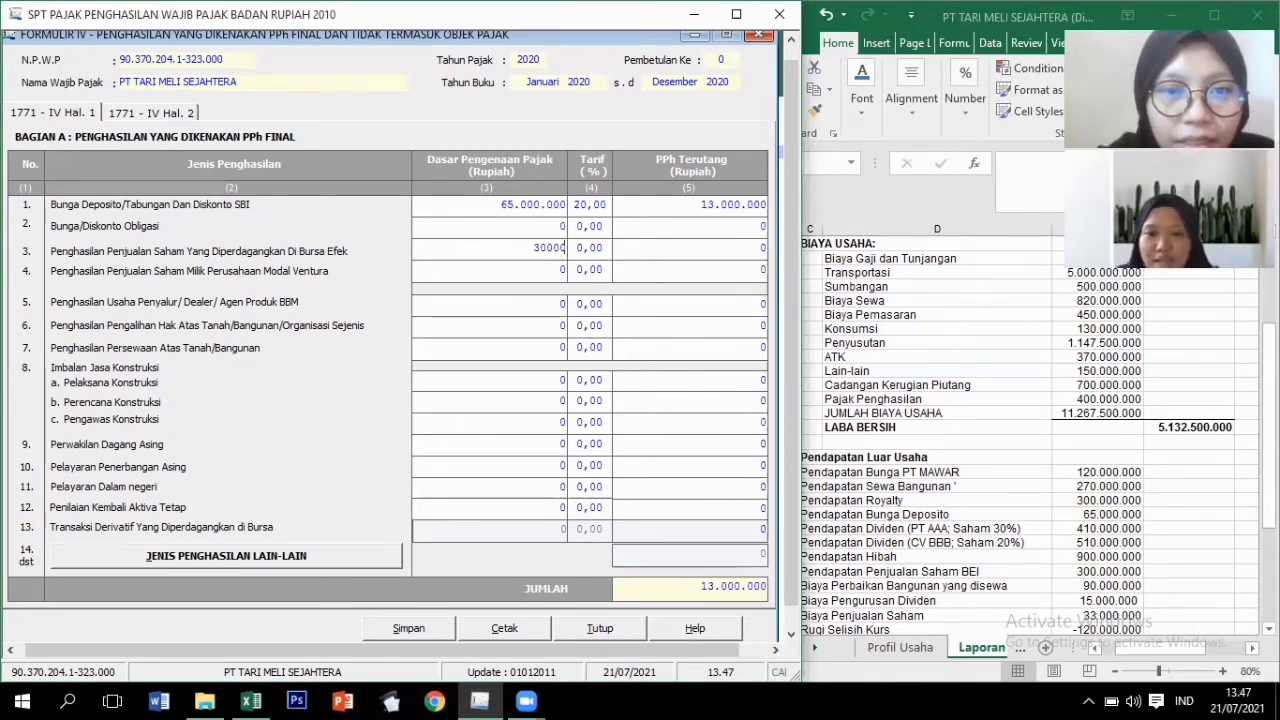
pyautogui.press('Tab')
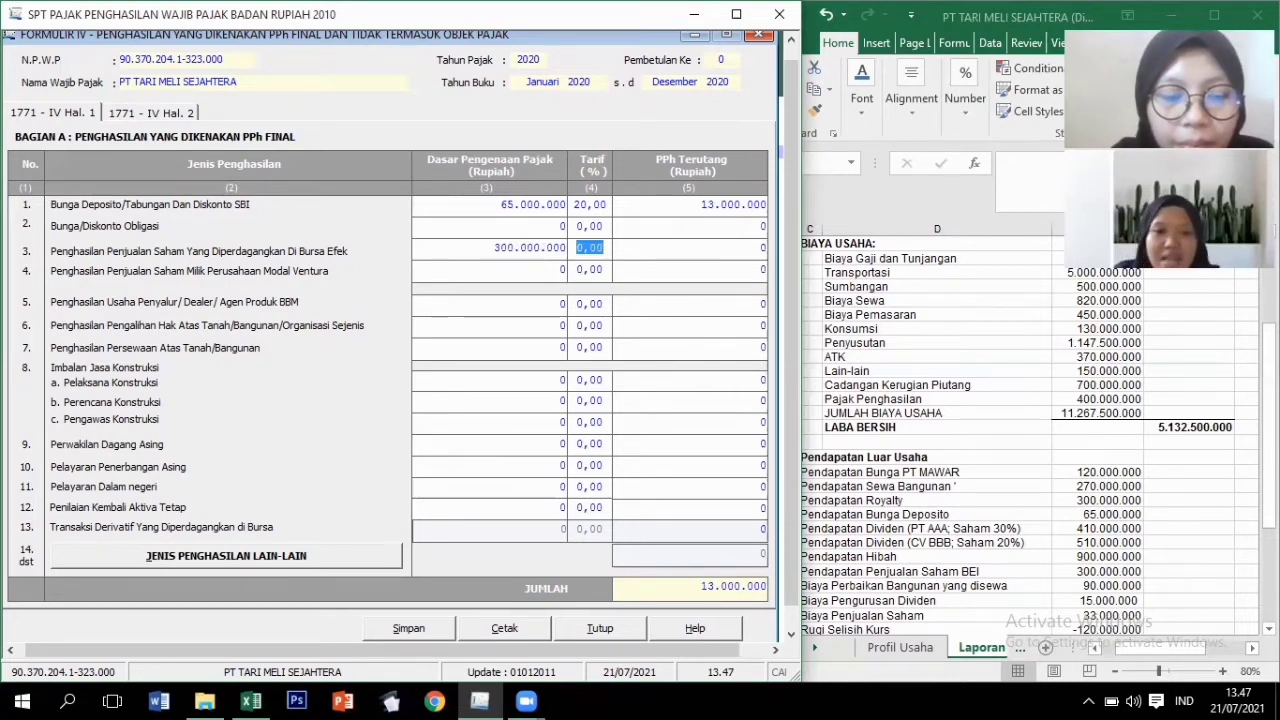
pyautogui.write('1')
pyautogui.press('Tab')
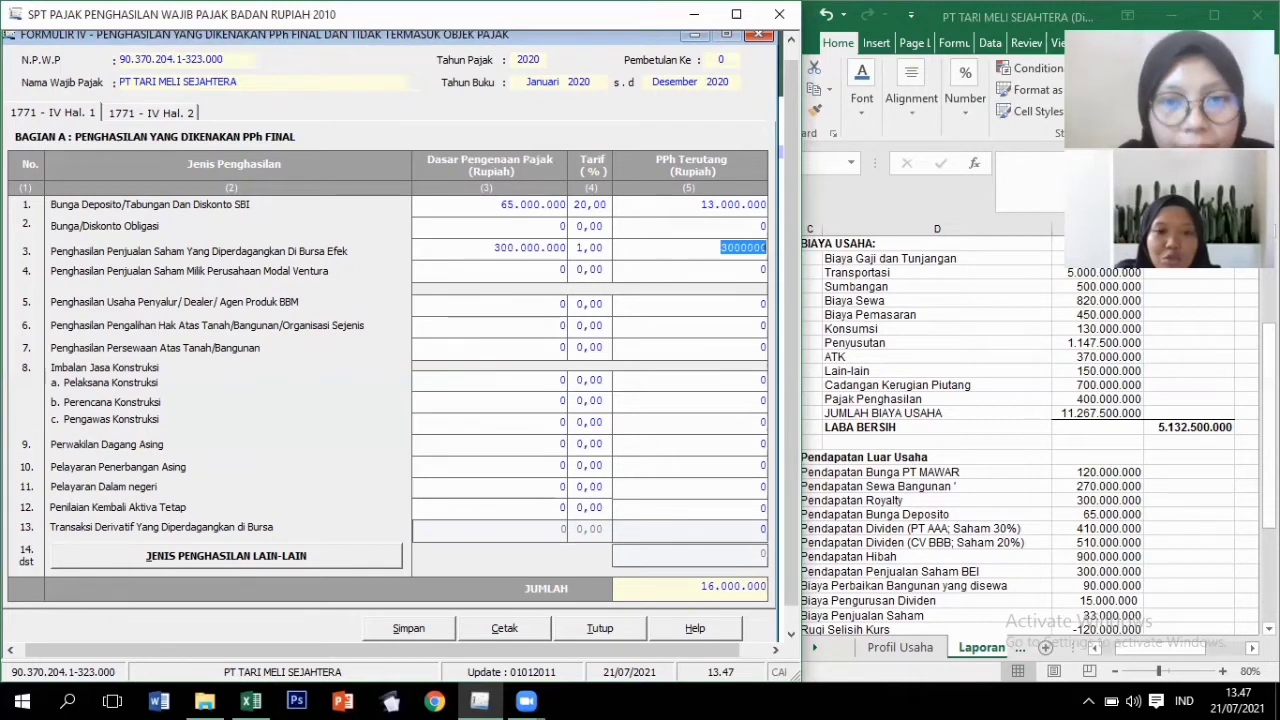
pyautogui.press('Tab')
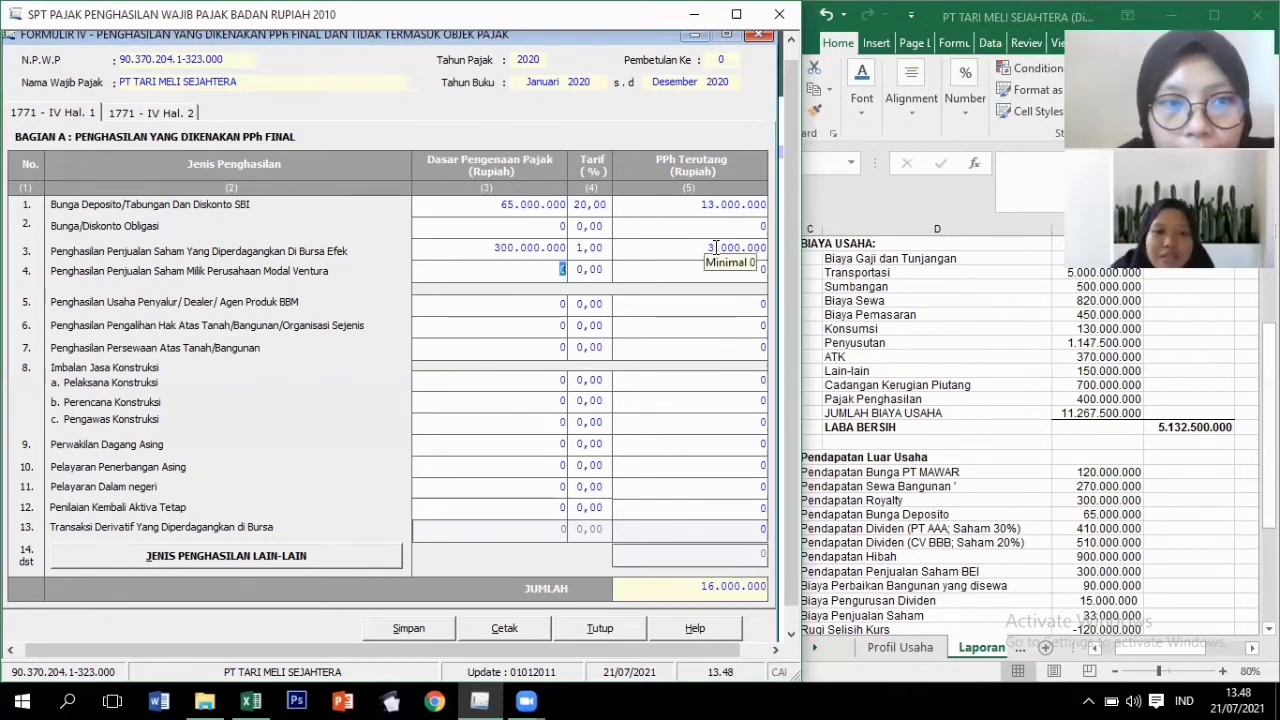
pyautogui.click(715, 248)
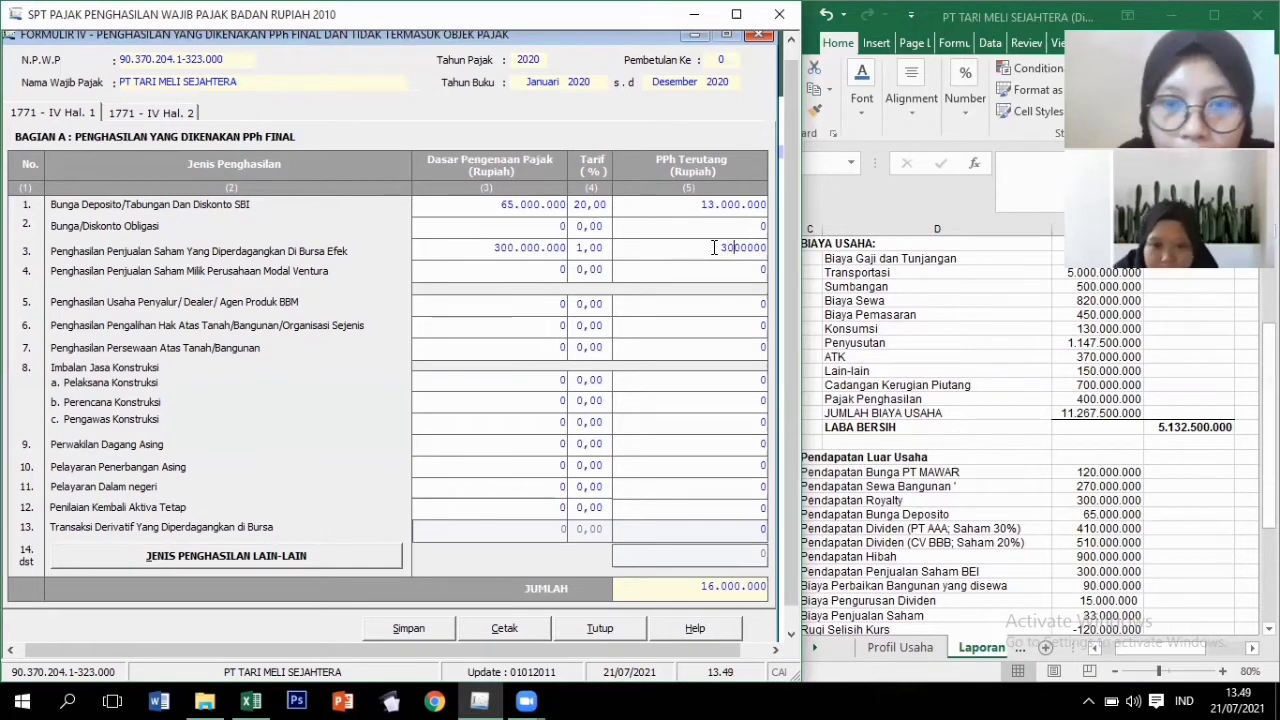
pyautogui.press('Delete')
pyautogui.press('Tab')
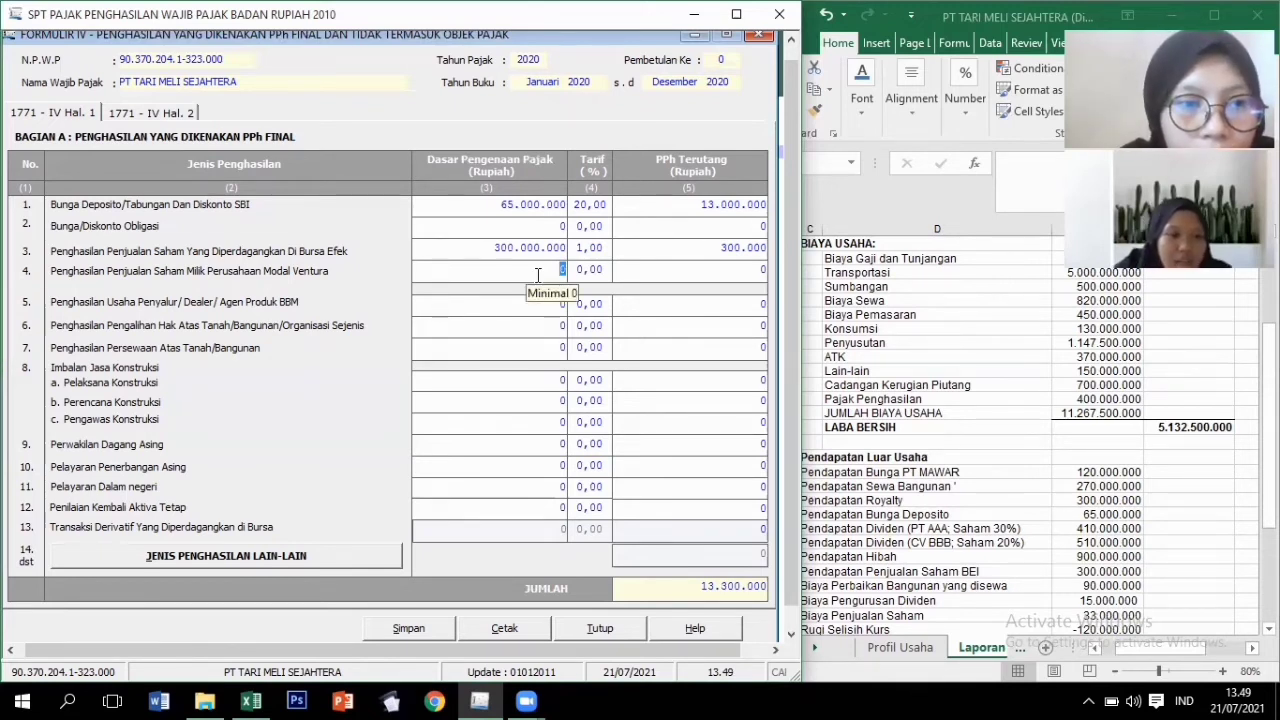
# Enter land and building rental: tax base 270.000.000 at a 10% rate.
pyautogui.click(519, 350)
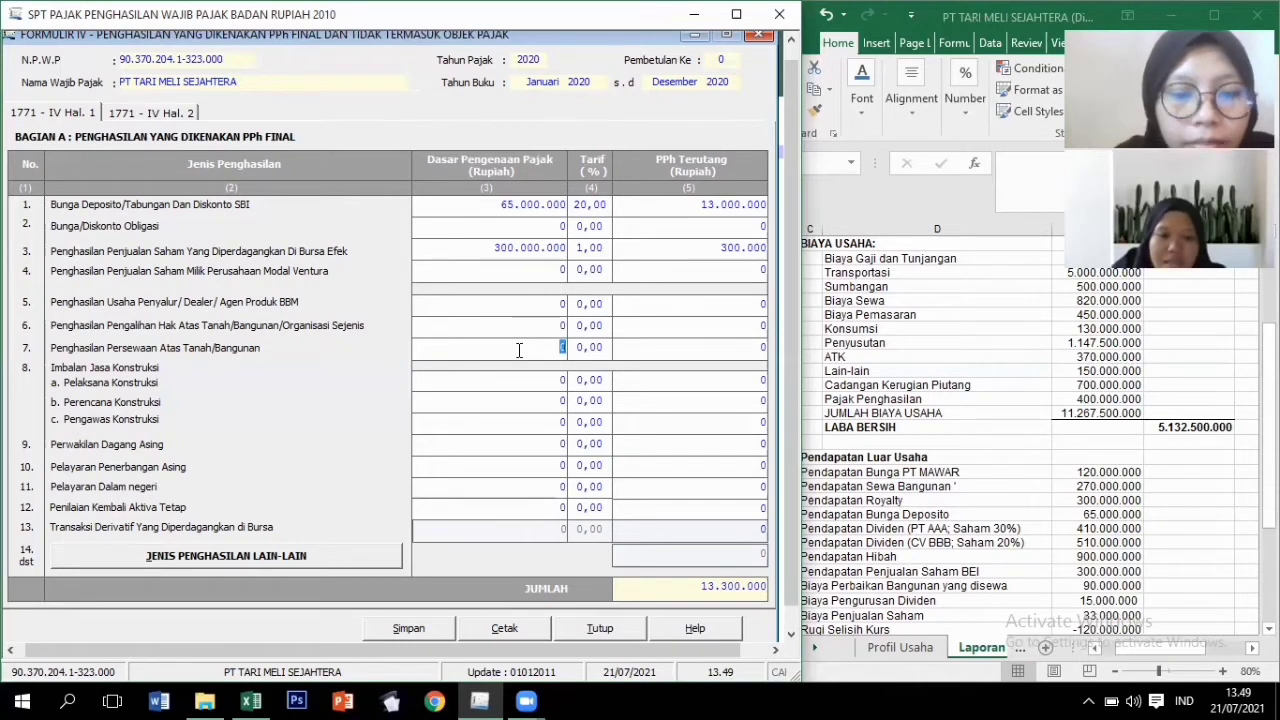
pyautogui.write('27')
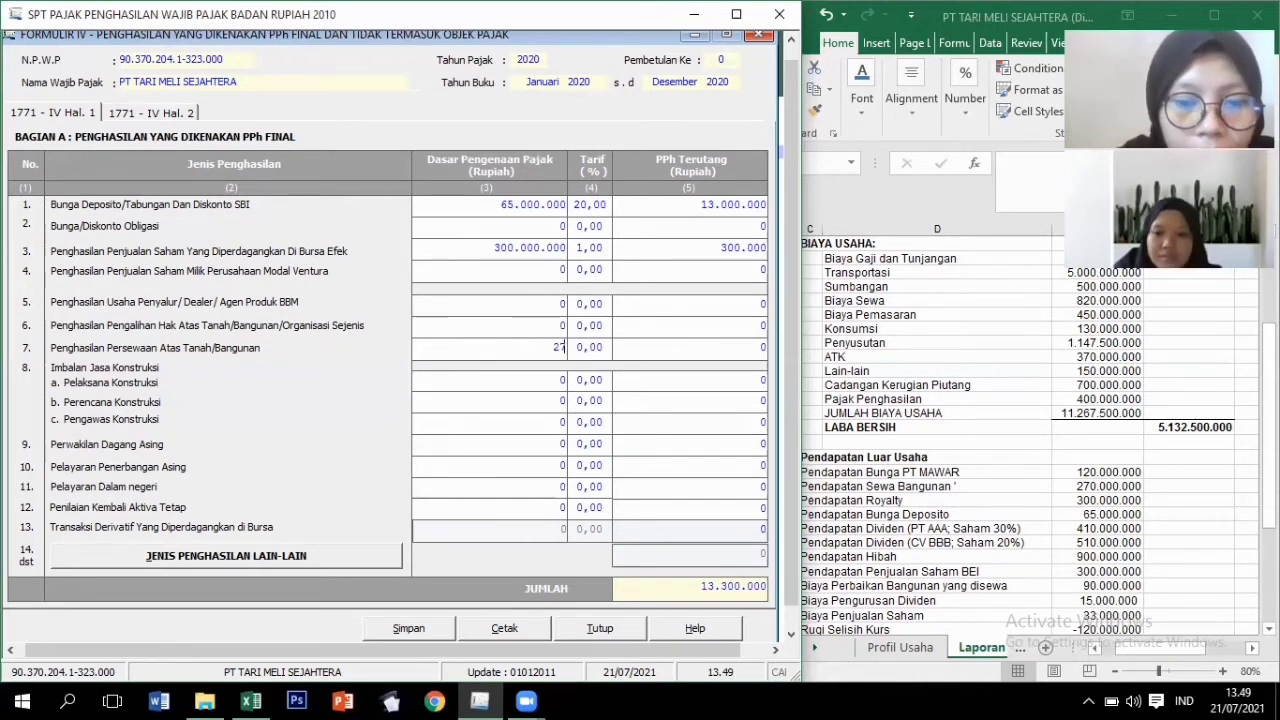
pyautogui.write('0.')
pyautogui.write('000.000')
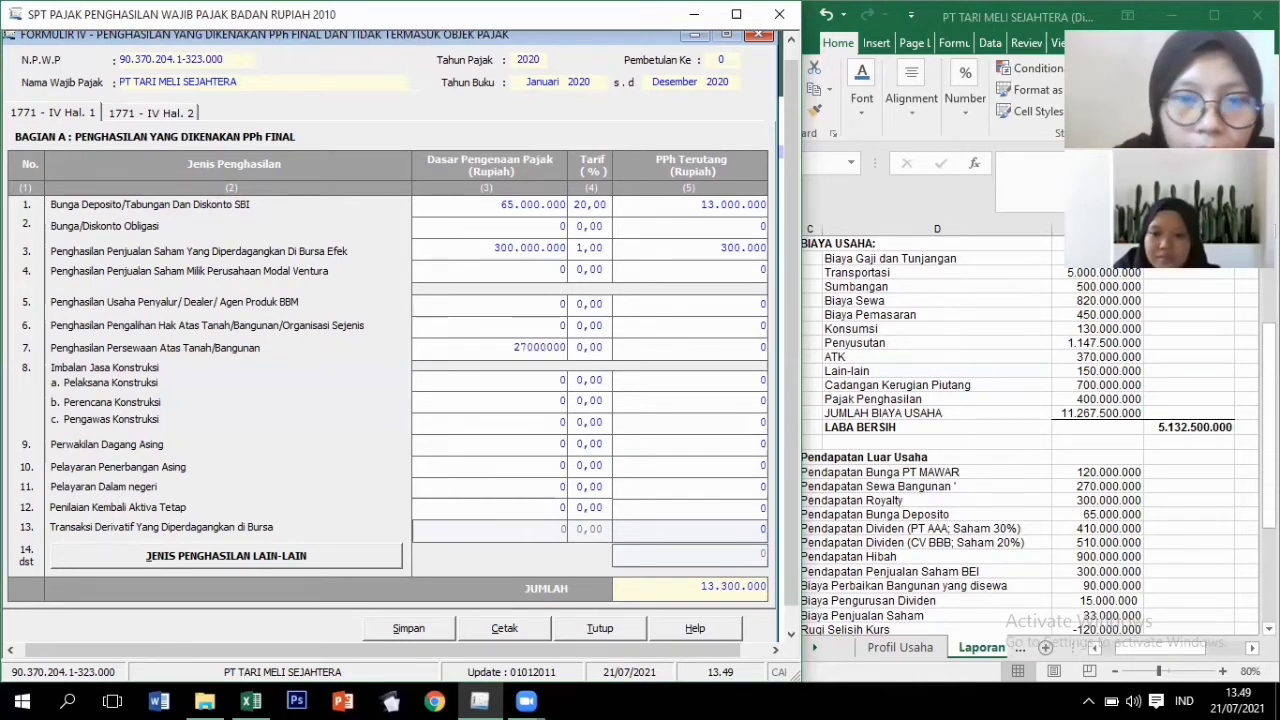
pyautogui.press('Tab')
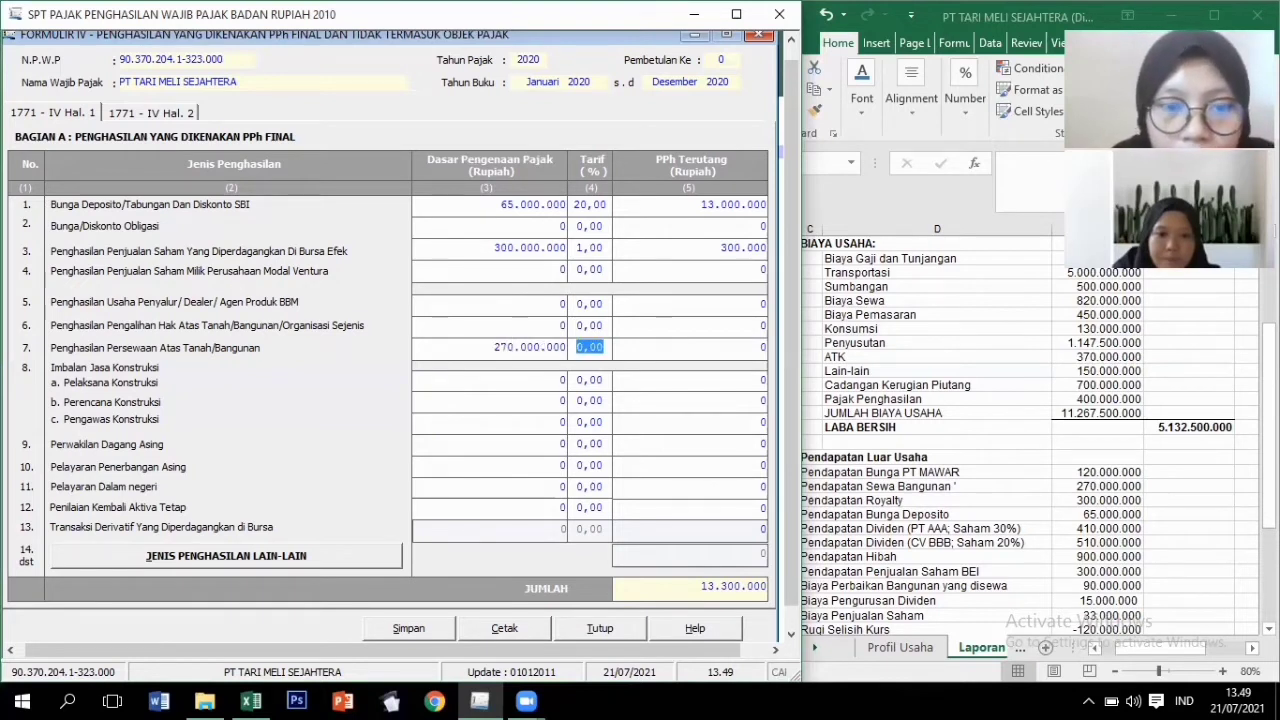
pyautogui.write('10')
pyautogui.press('Tab')
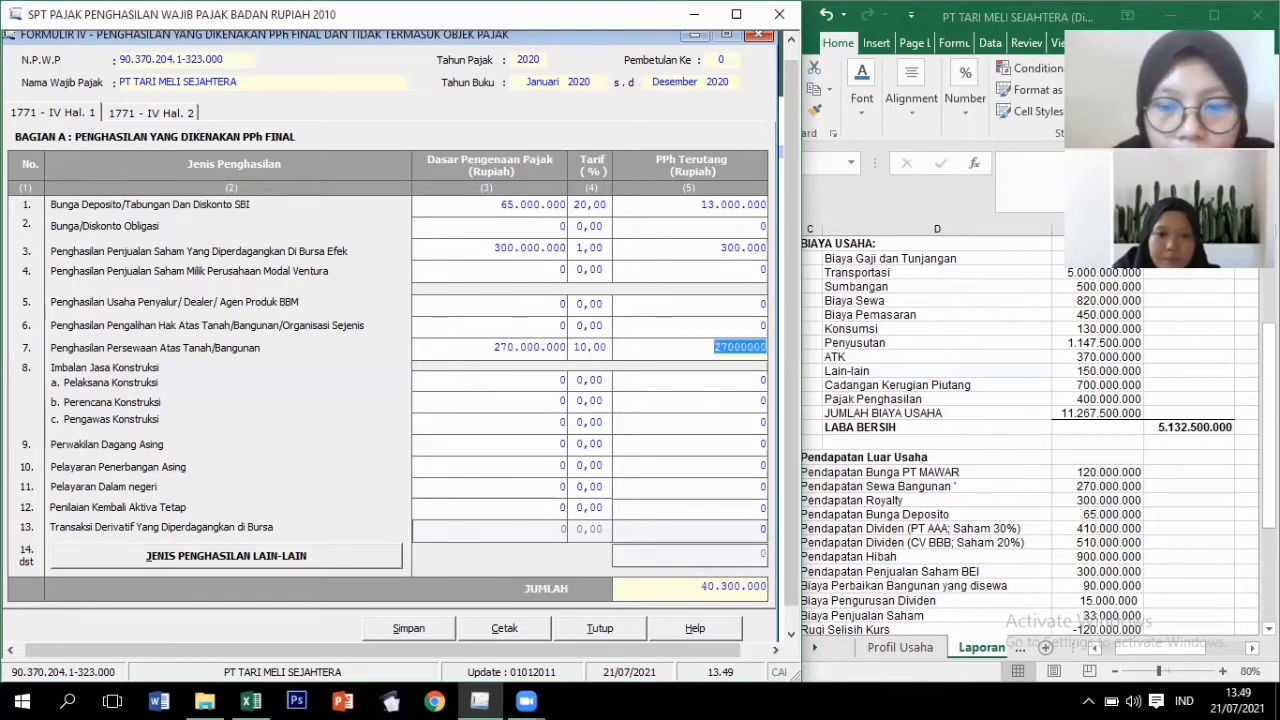
pyautogui.press('Tab')
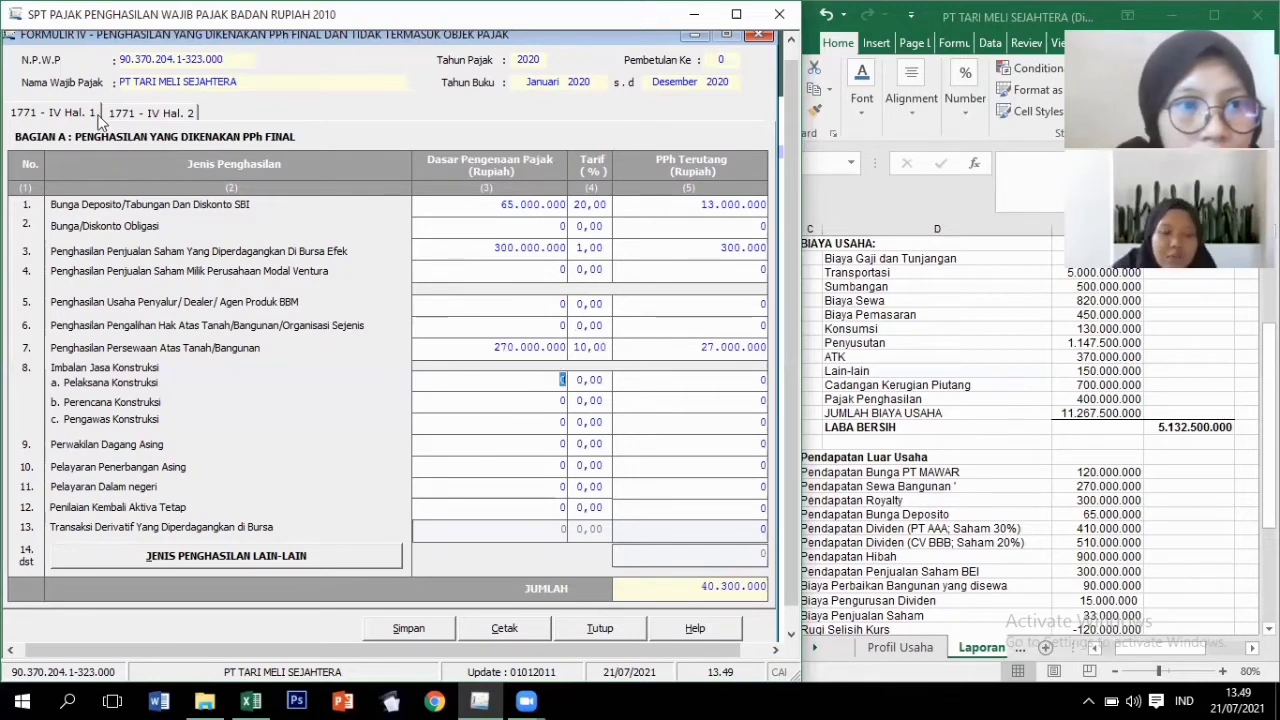
# On the 1771-IV Hal. 2 page, enter Hibah 900.000.000 and Dividen 410.000.000.
pyautogui.click(150, 113)
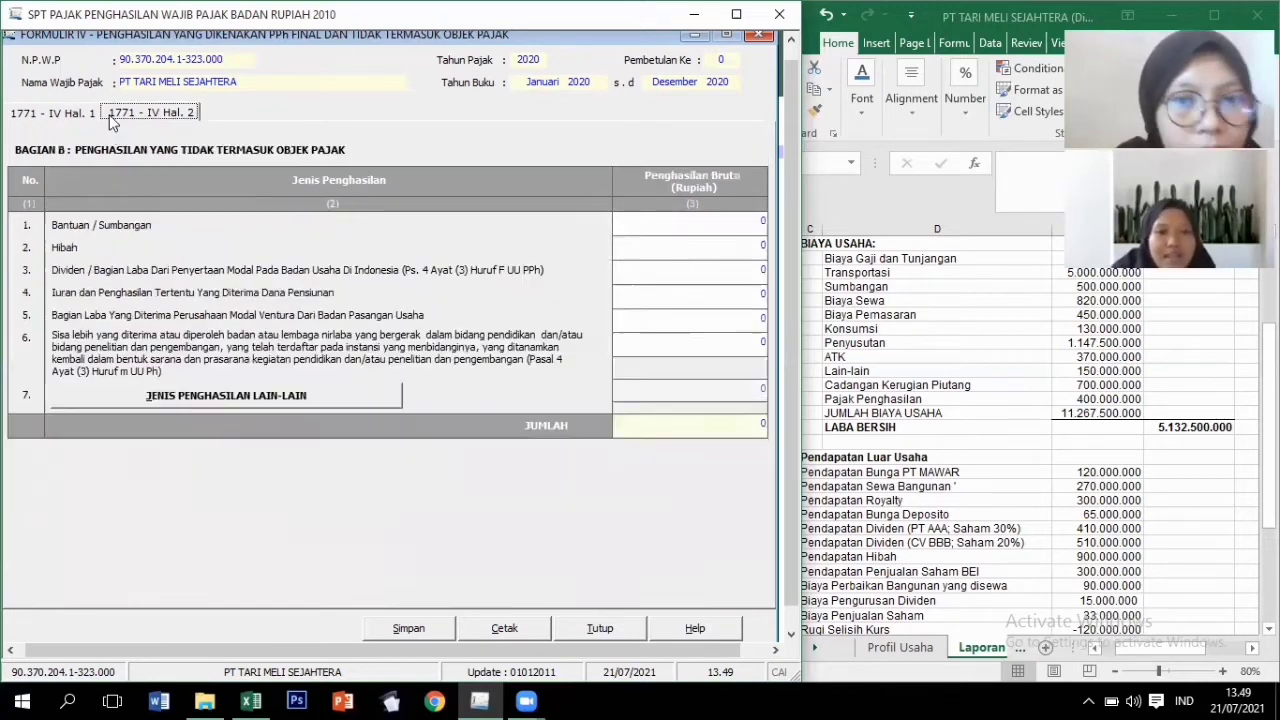
pyautogui.click(699, 252)
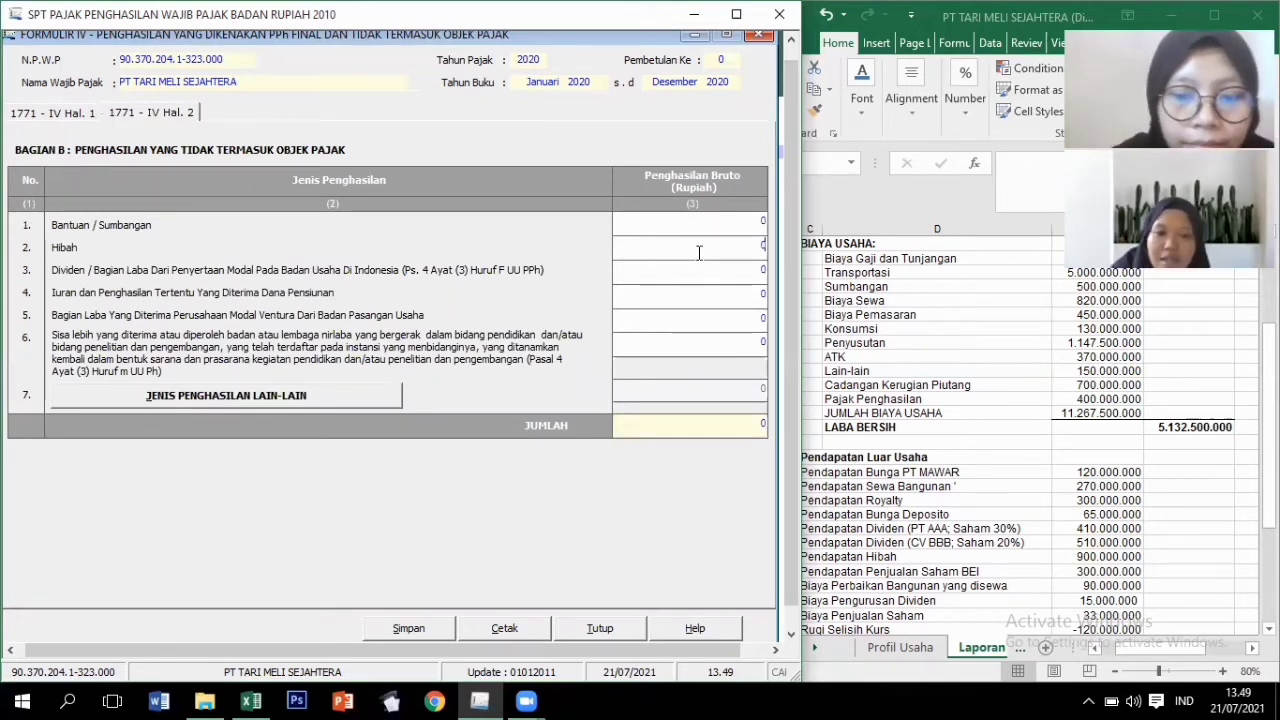
pyautogui.write('900.')
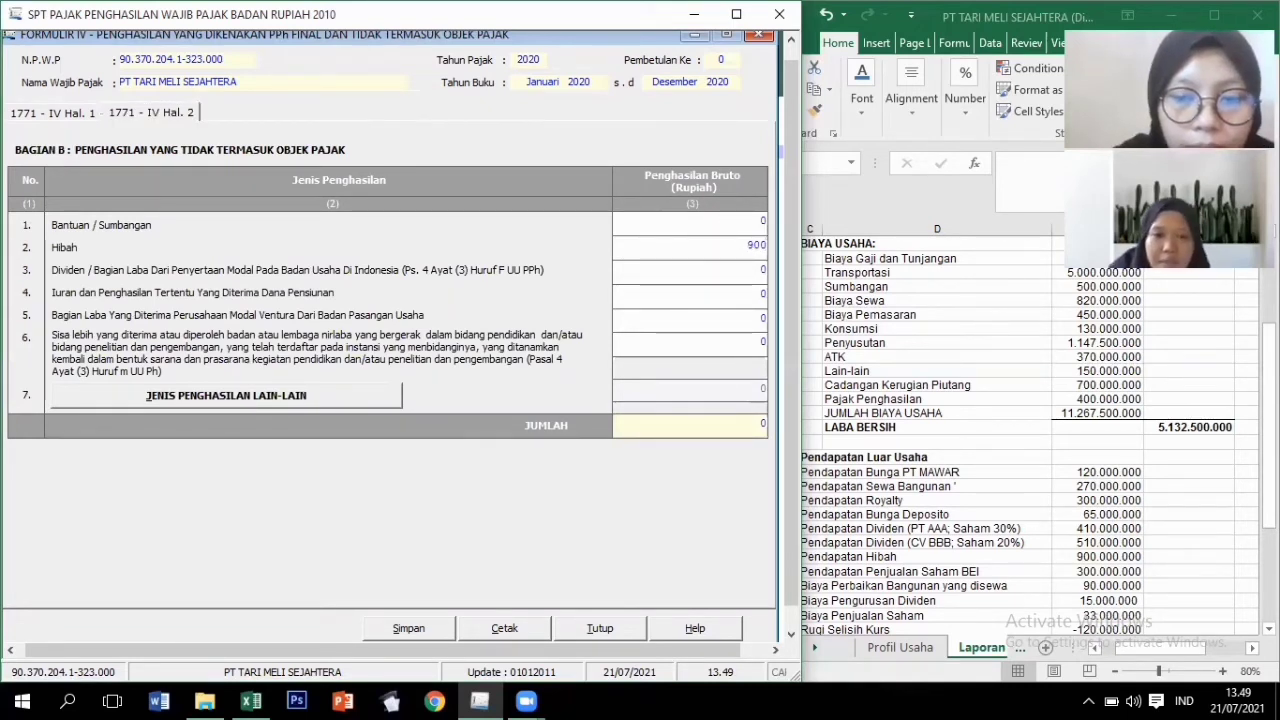
pyautogui.write('000.000')
pyautogui.press('Tab')
pyautogui.write('410000000')
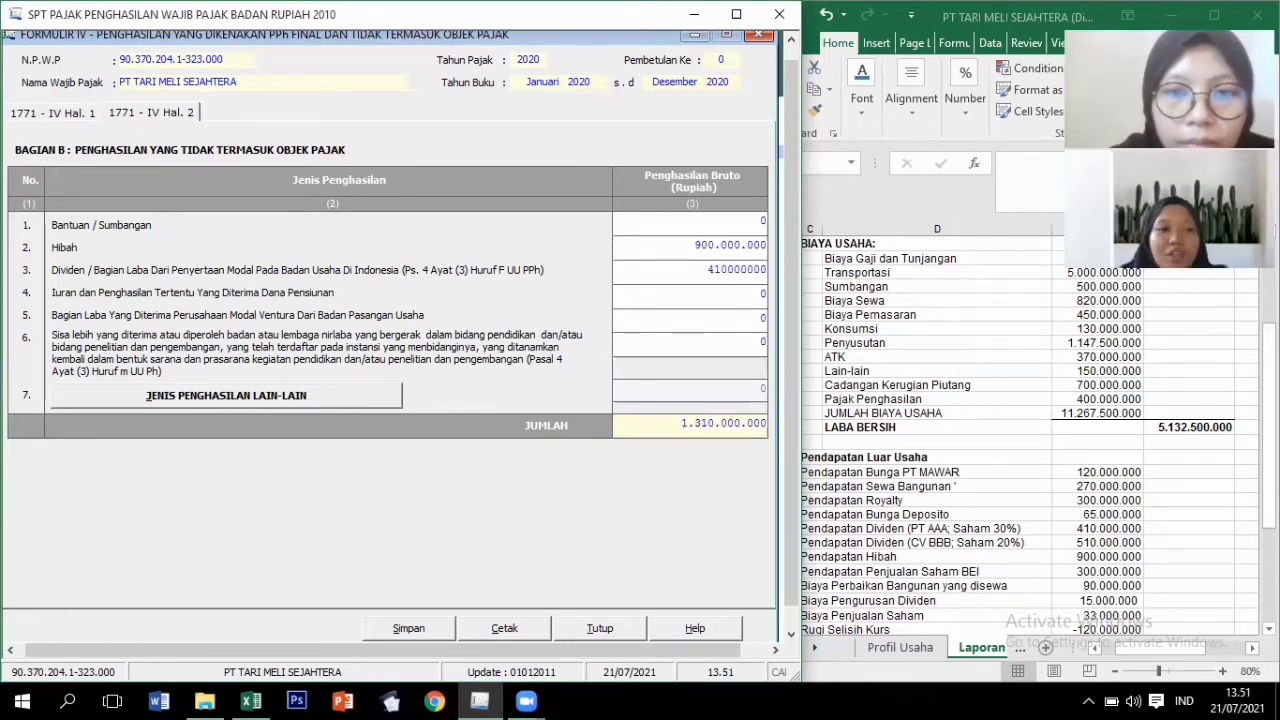
pyautogui.press('Tab')
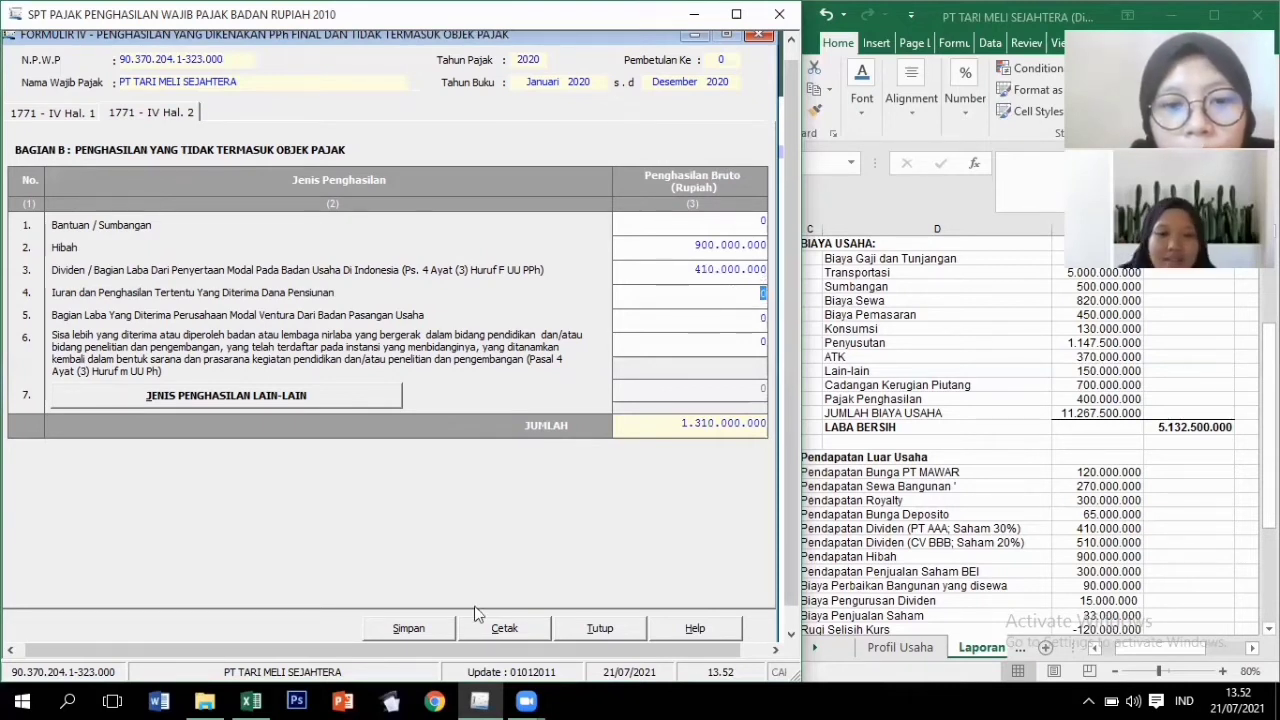
# Save the Formulir 1771-IV data, confirming the prompts, and close the form.
pyautogui.click(424, 630)
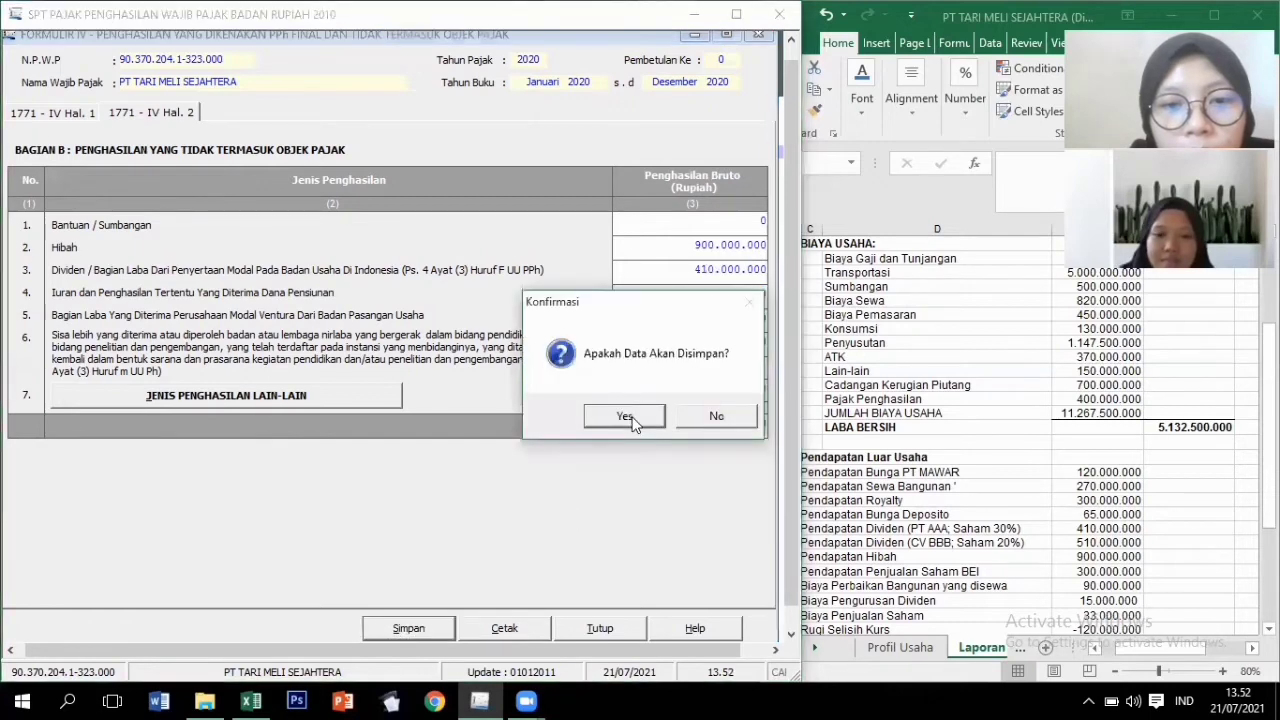
pyautogui.click(631, 421)
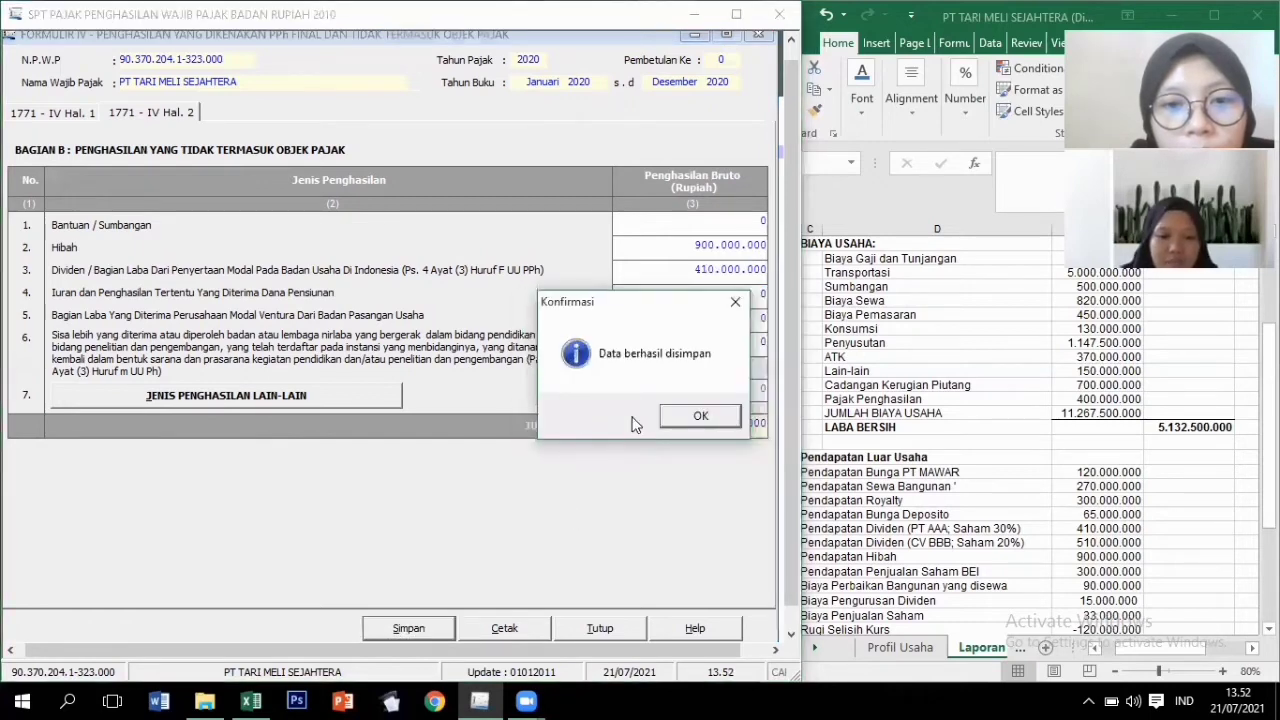
pyautogui.click(686, 418)
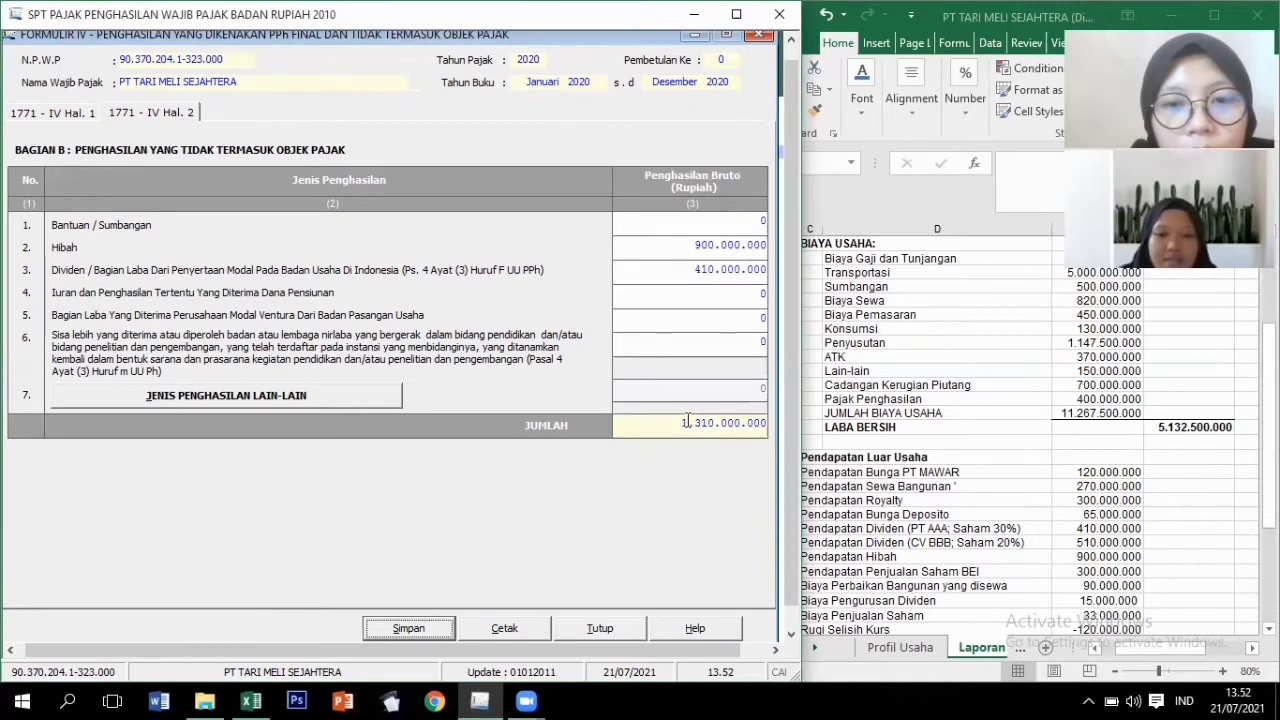
pyautogui.click(762, 40)
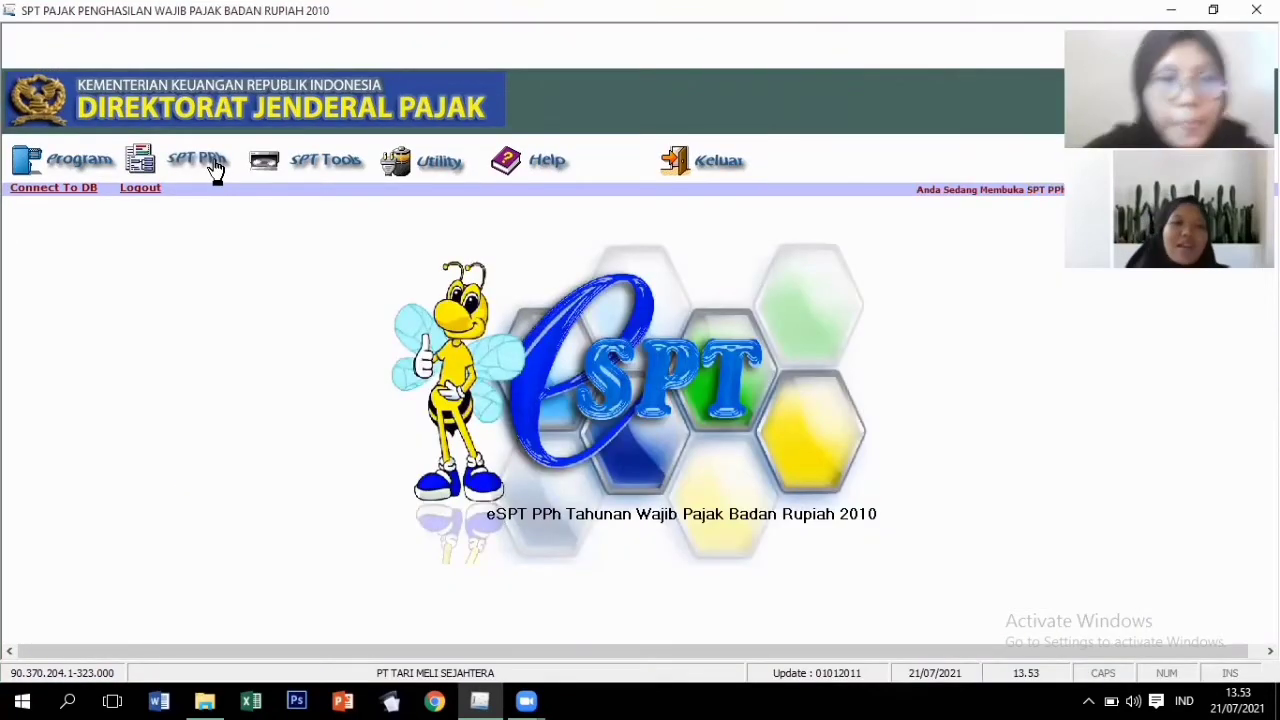
# Open Formulir 1771-III from the SPT PPh attachments and start a new tax credit entry.
pyautogui.click(213, 166)
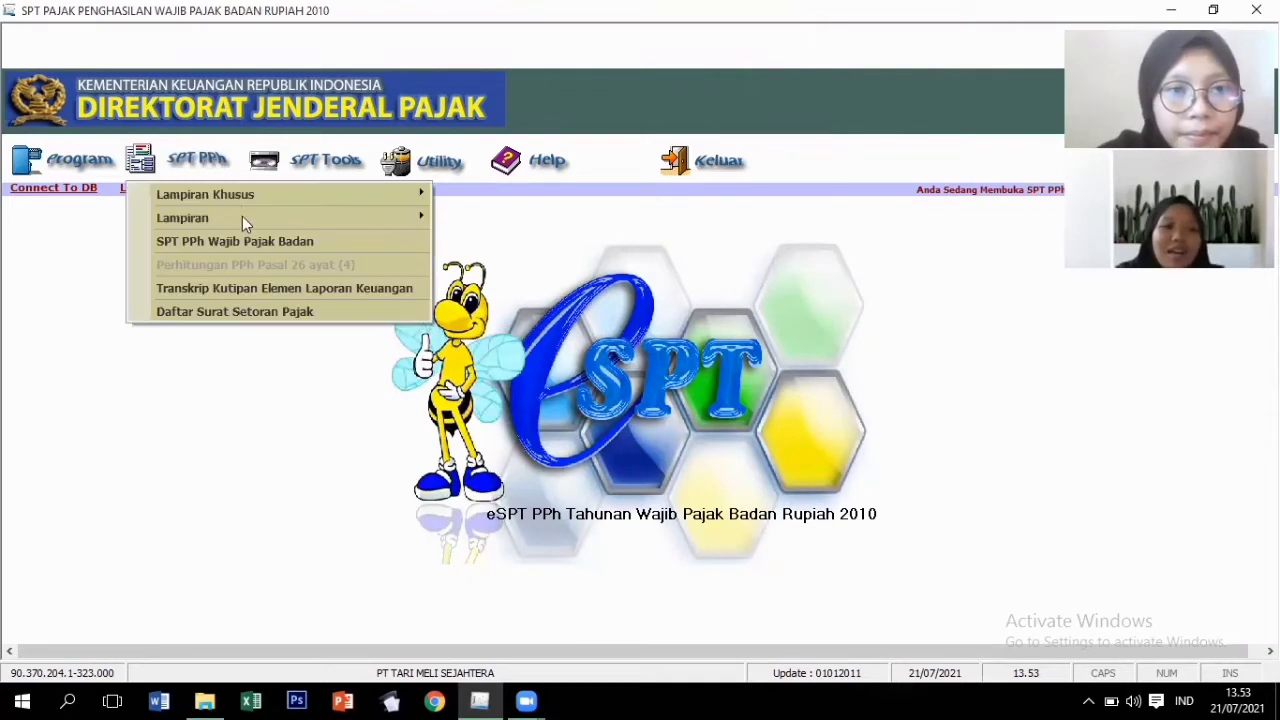
pyautogui.moveTo(347, 216)
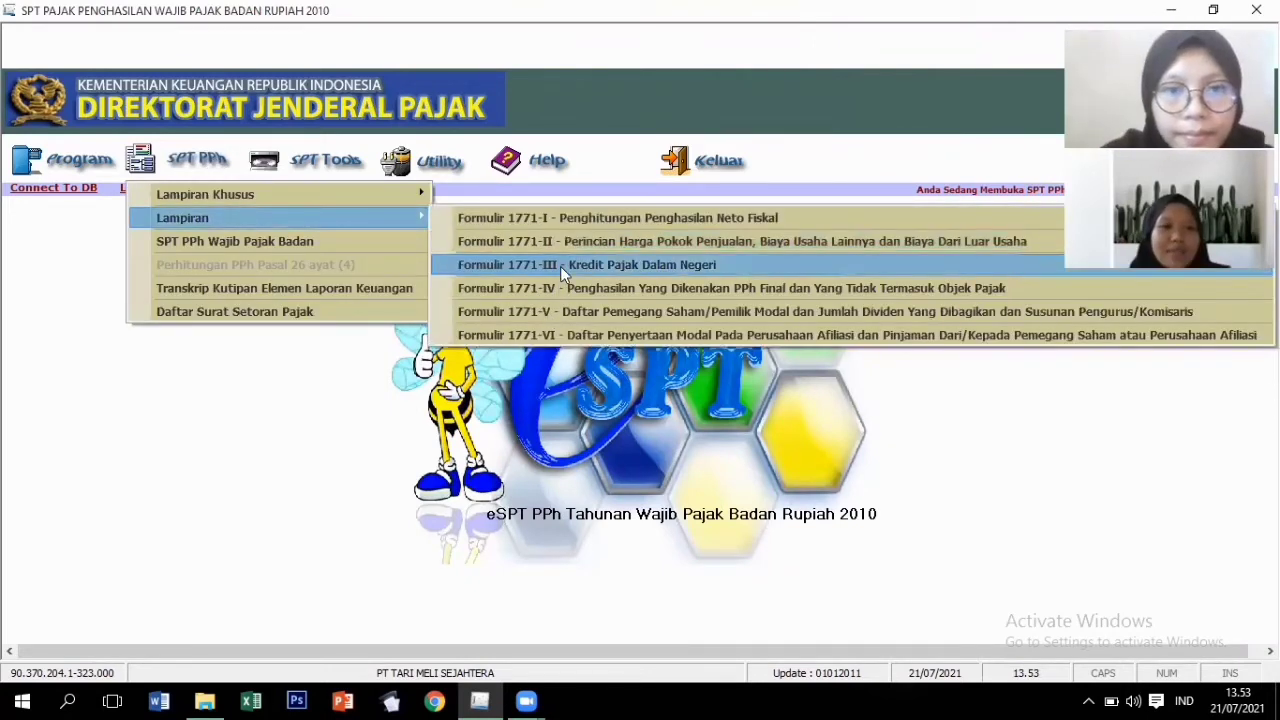
pyautogui.click(560, 266)
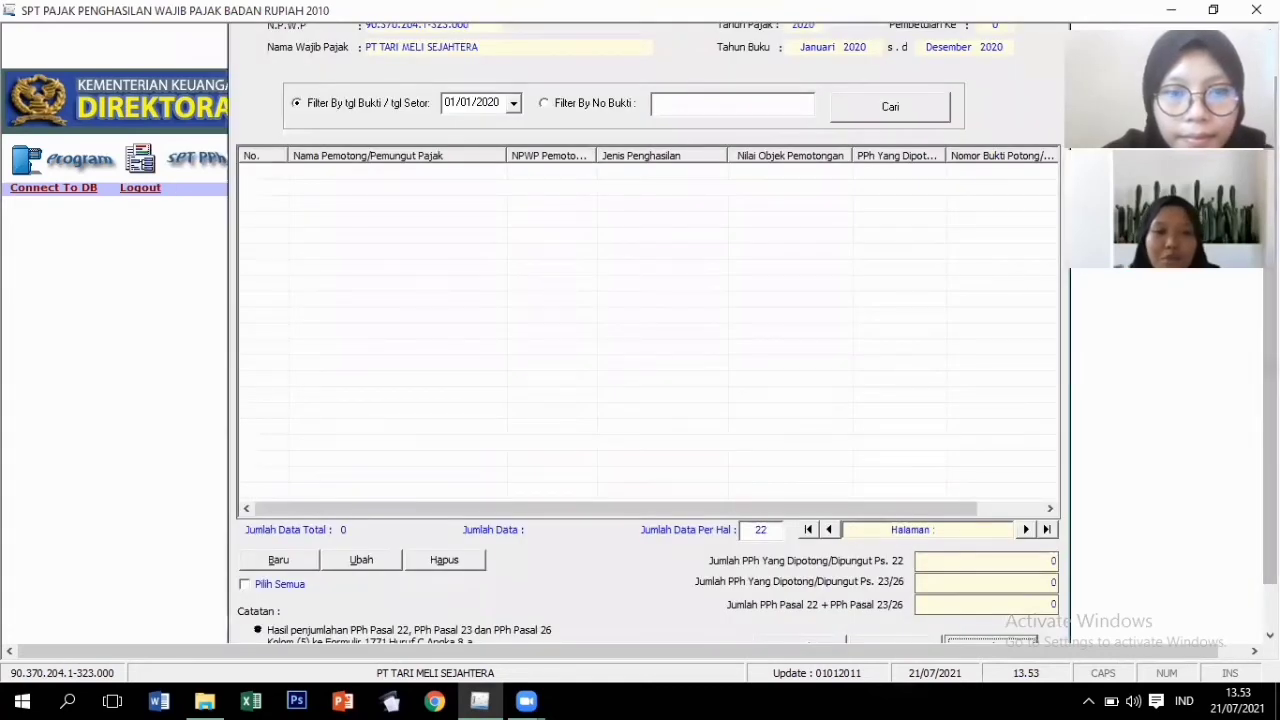
pyautogui.scroll(1, 418, 561)
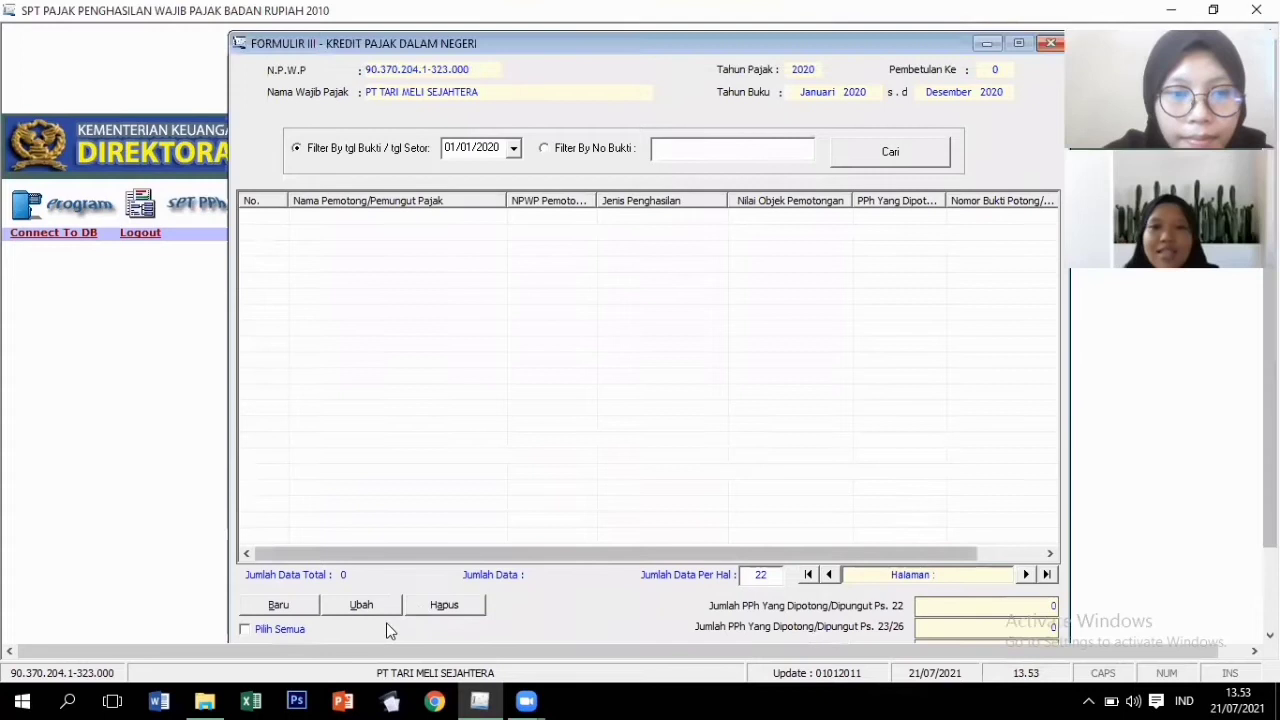
pyautogui.click(305, 610)
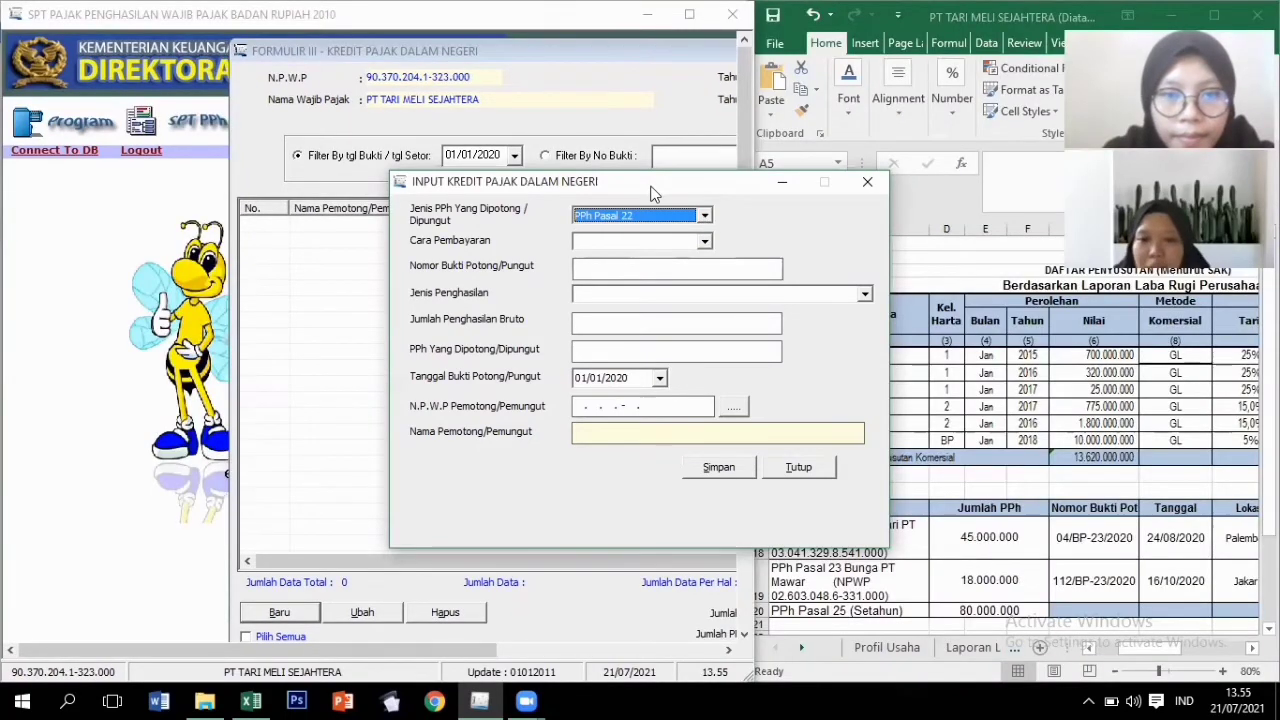
# Set the credit to PPh Pasal 23, slip number 04/BP-23/2020, income type Royalti.
pyautogui.moveTo(652, 191); pyautogui.dragTo(505, 191)
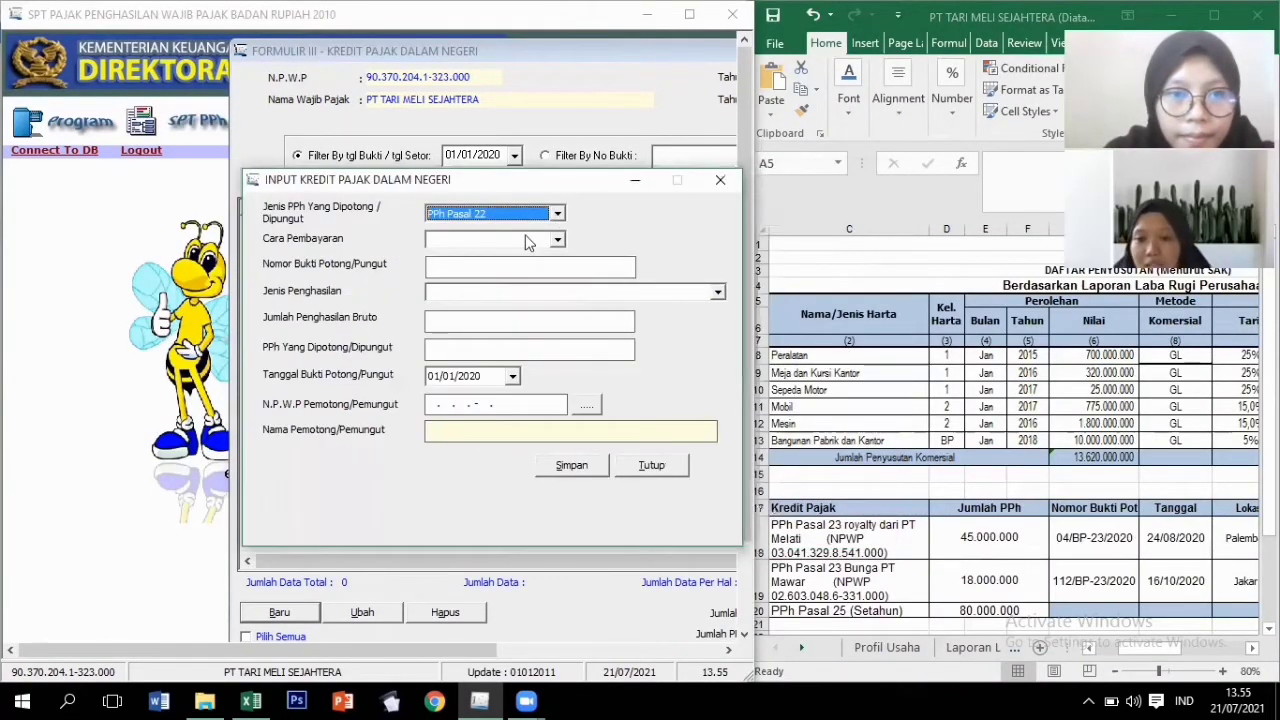
pyautogui.click(557, 213)
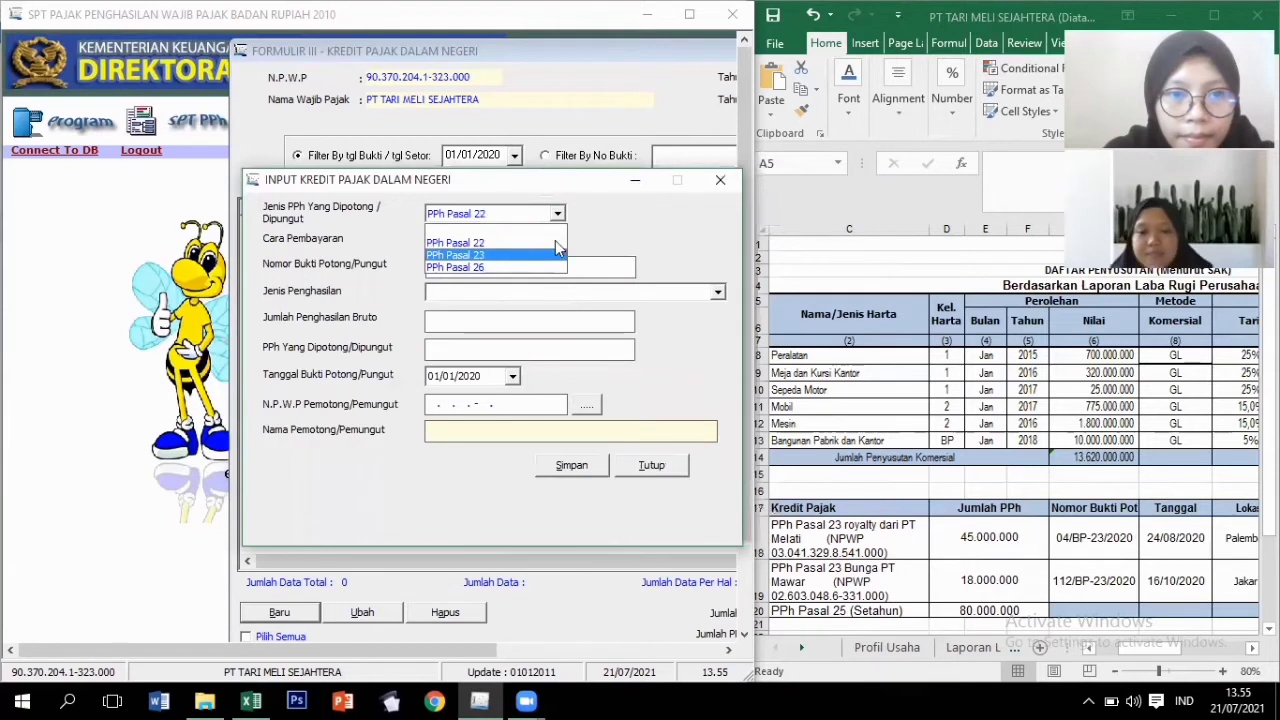
pyautogui.click(555, 254)
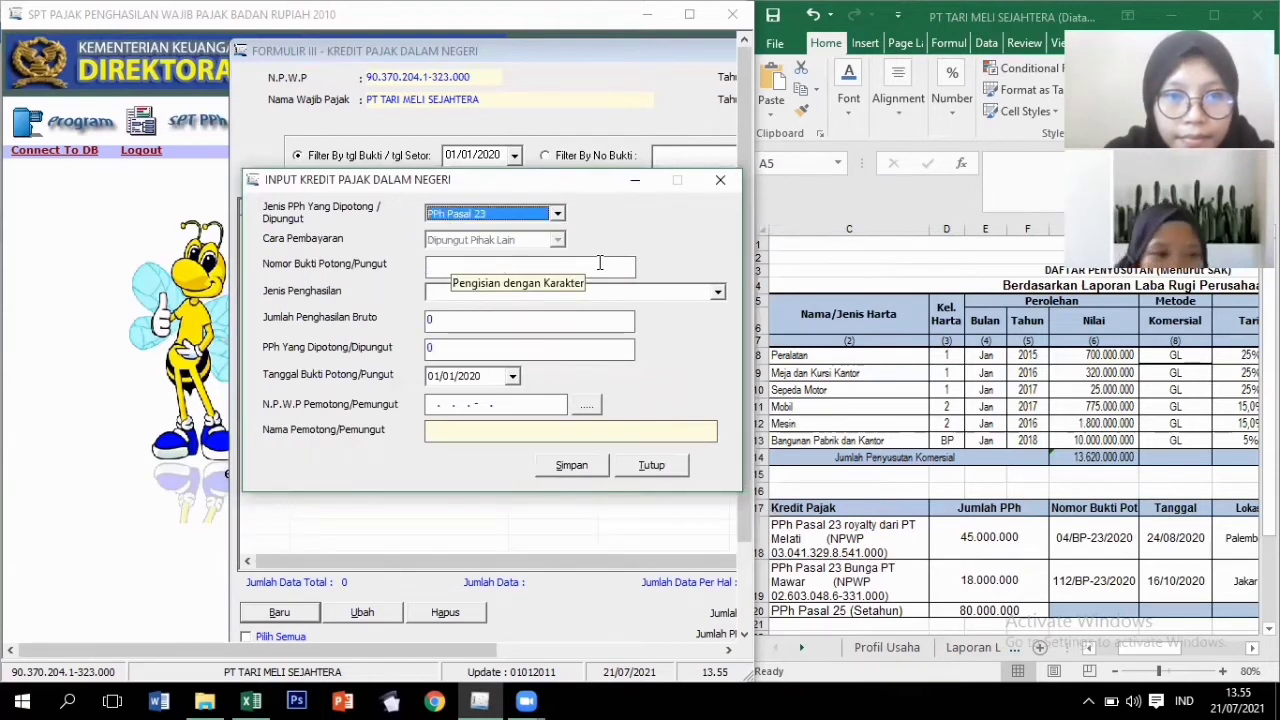
pyautogui.click(630, 267)
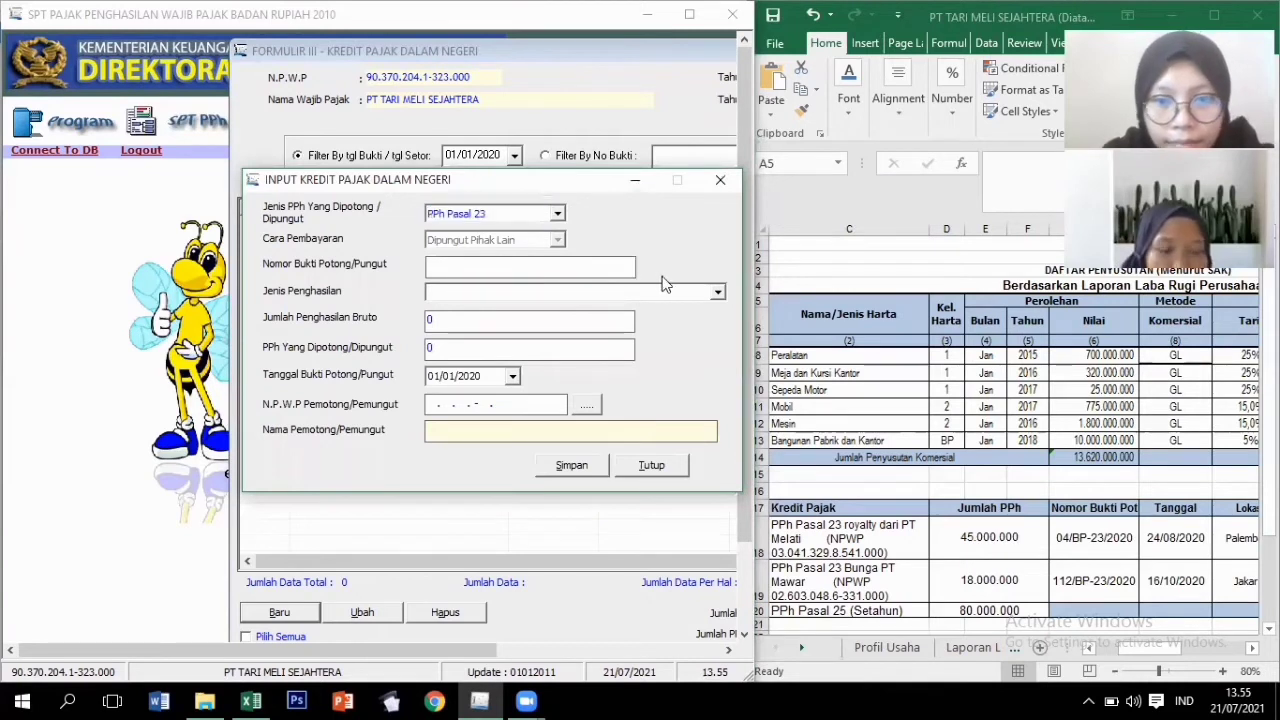
pyautogui.write('04')
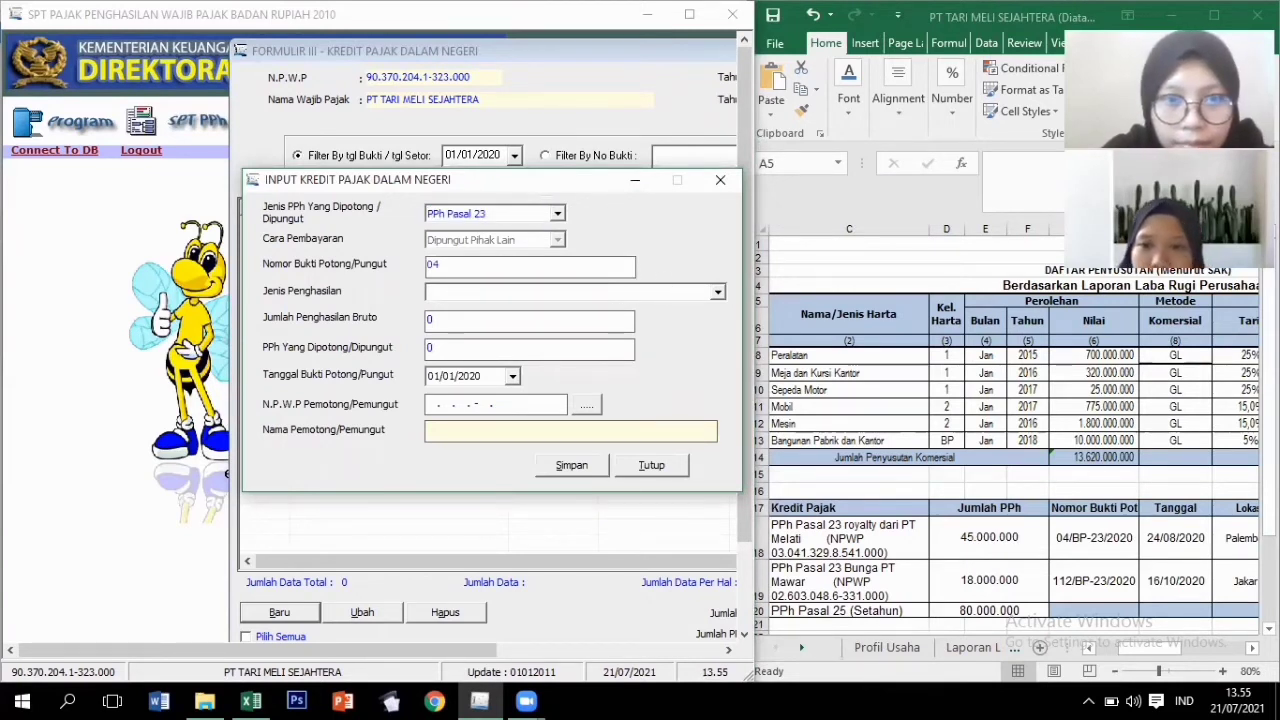
pyautogui.write('/BP-23/2020')
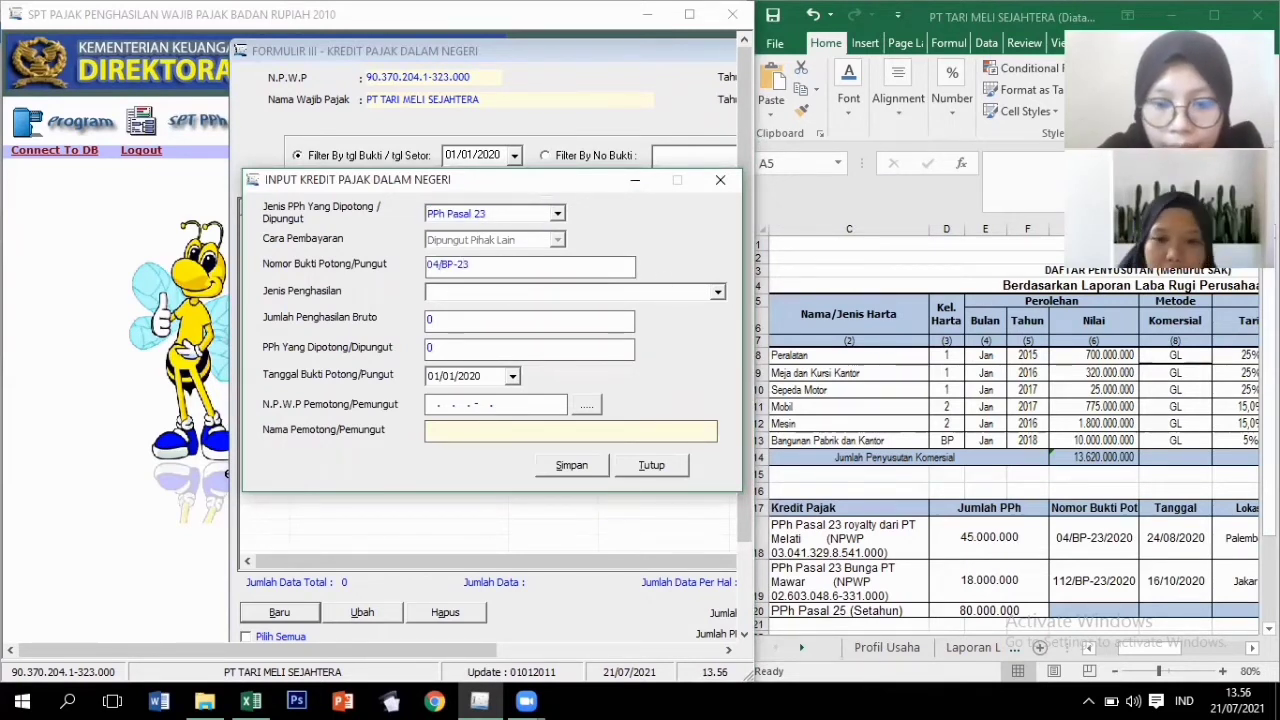
pyautogui.click(719, 292)
pyautogui.click(470, 305)
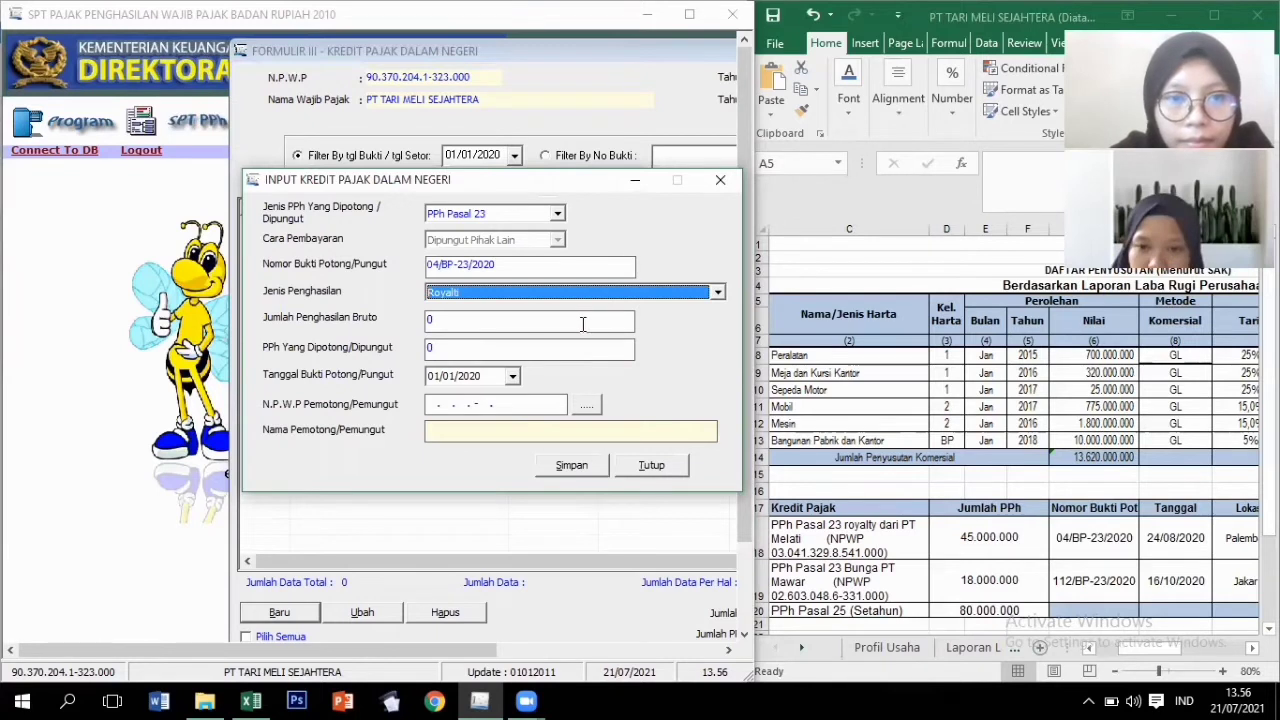
# Enter 300.000.000 gross income, 45.000.000 withheld, slip date 24/08/2020, and open the withholder list.
pyautogui.click(585, 322)
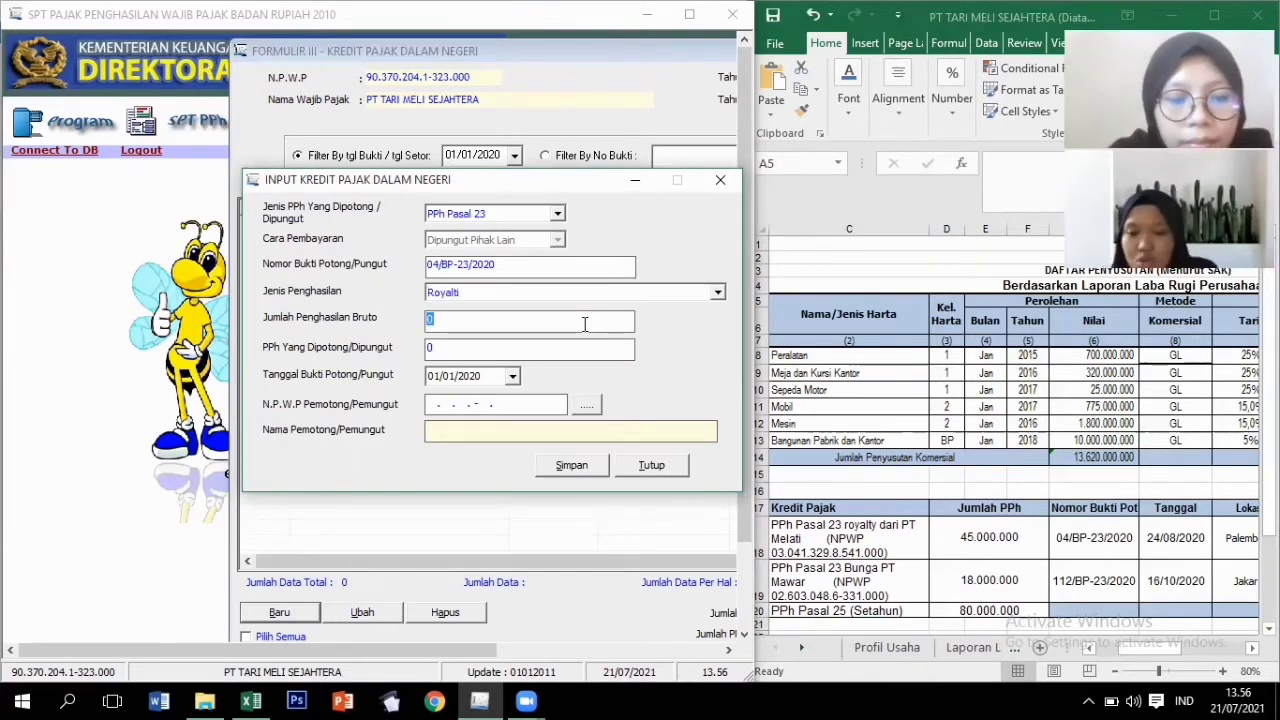
pyautogui.write('30000')
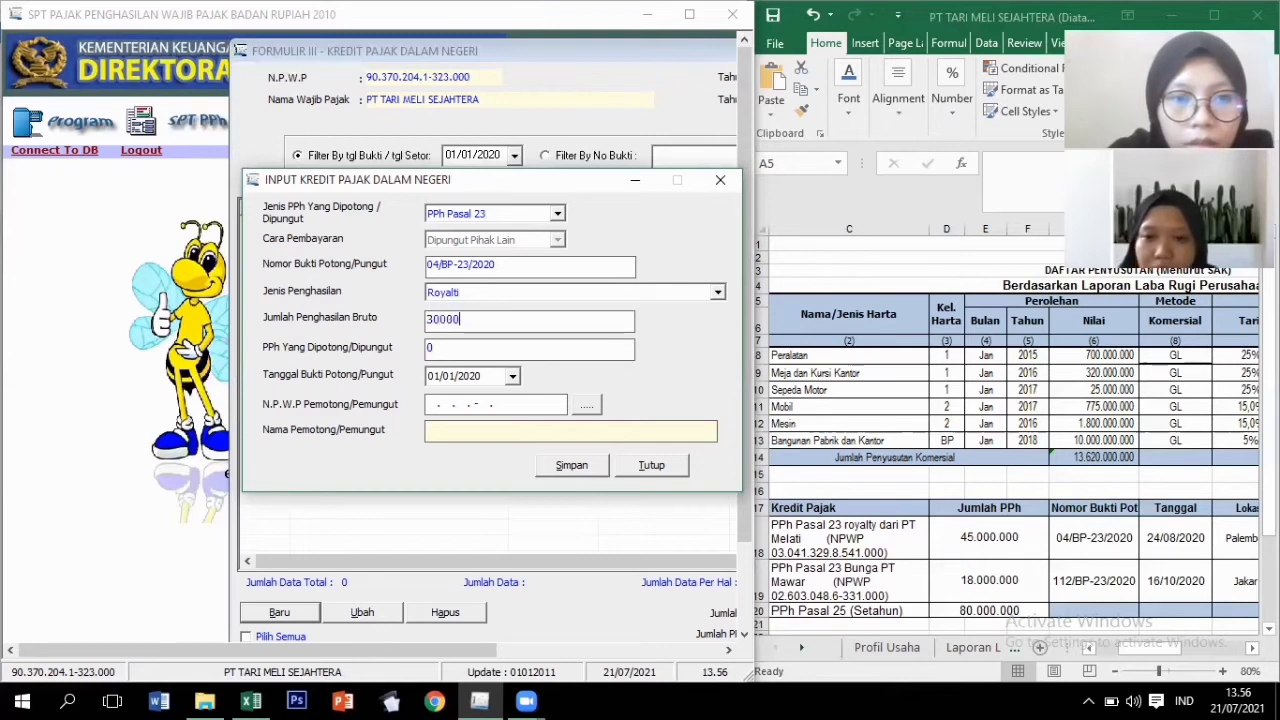
pyautogui.write('0000')
pyautogui.press('Tab')
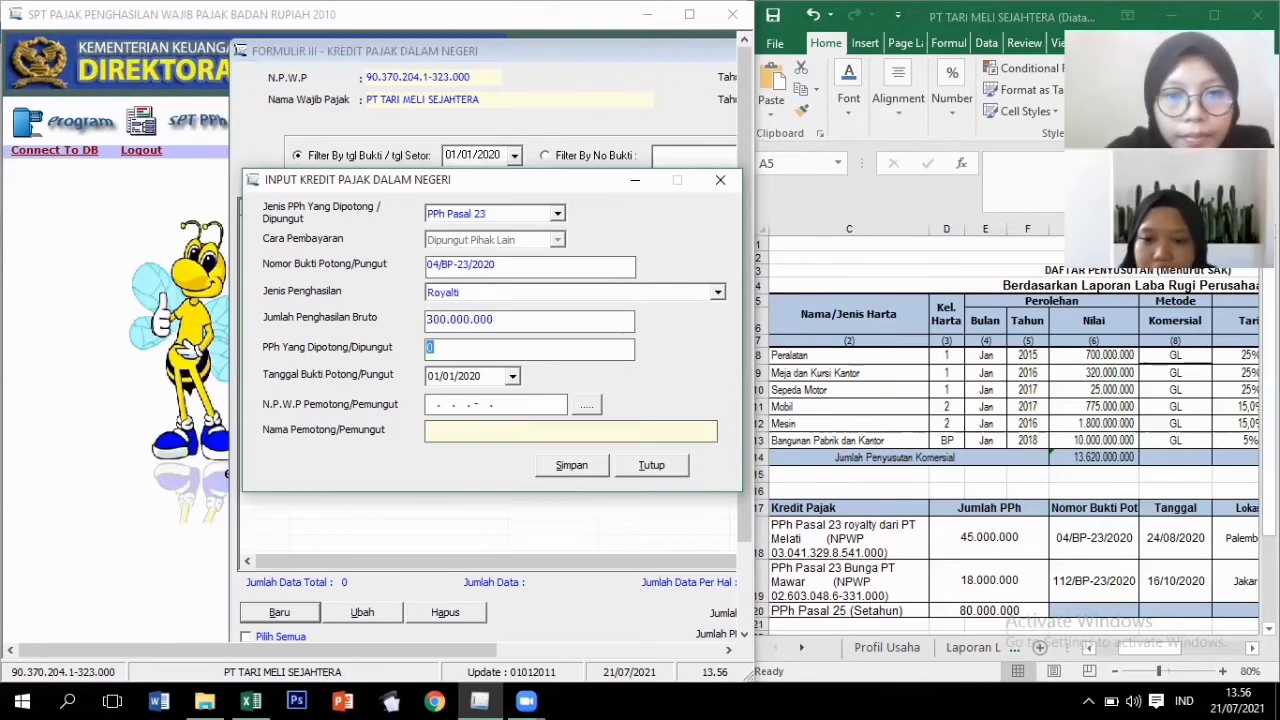
pyautogui.write('4')
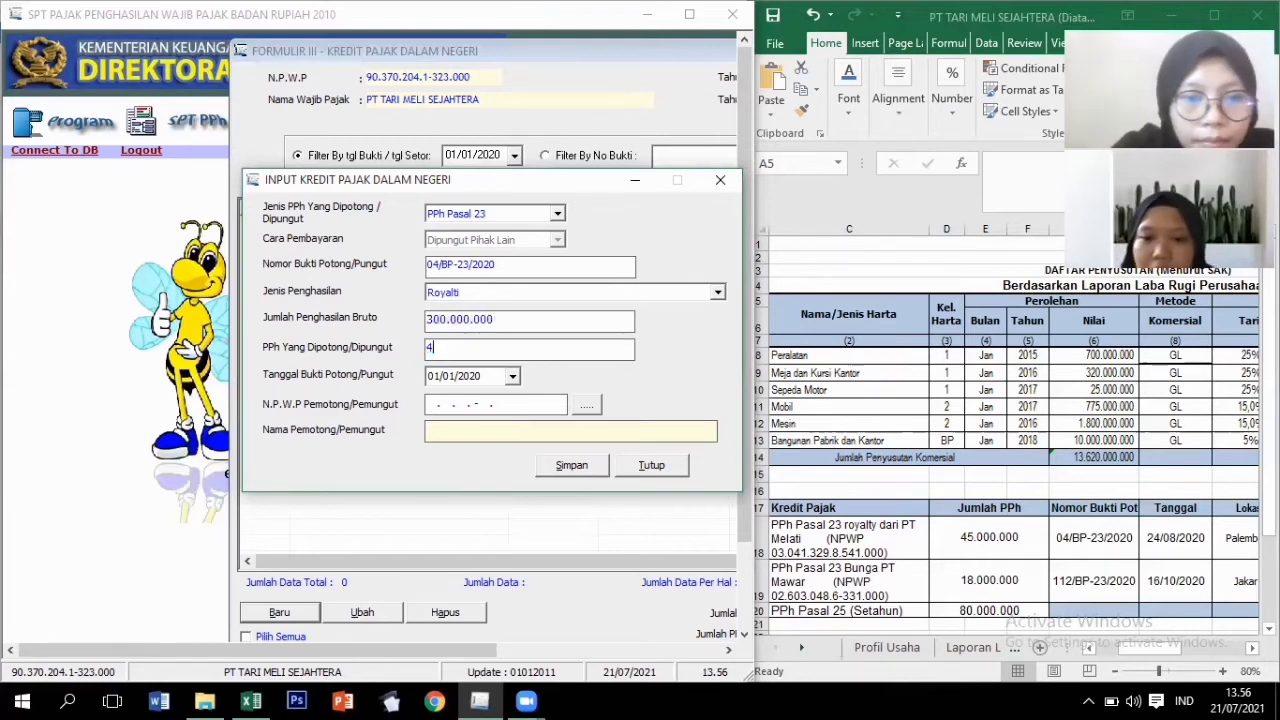
pyautogui.write('500000')
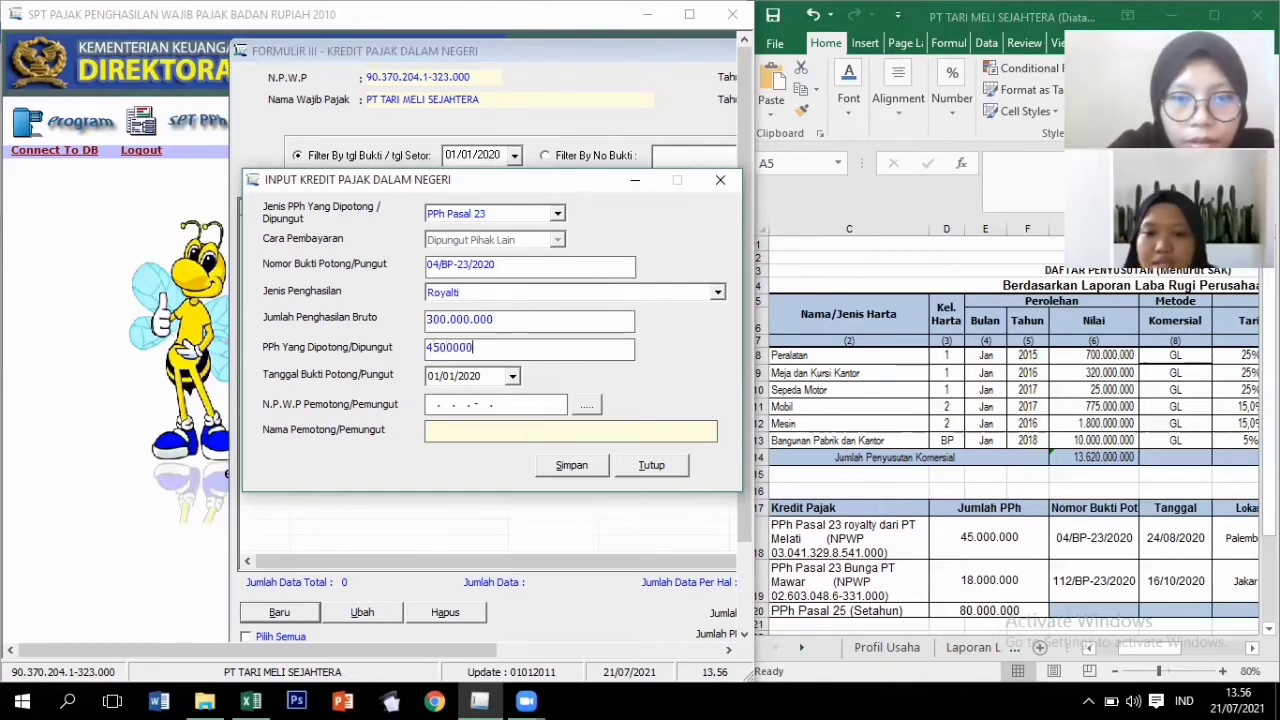
pyautogui.write('0')
pyautogui.press('Tab')
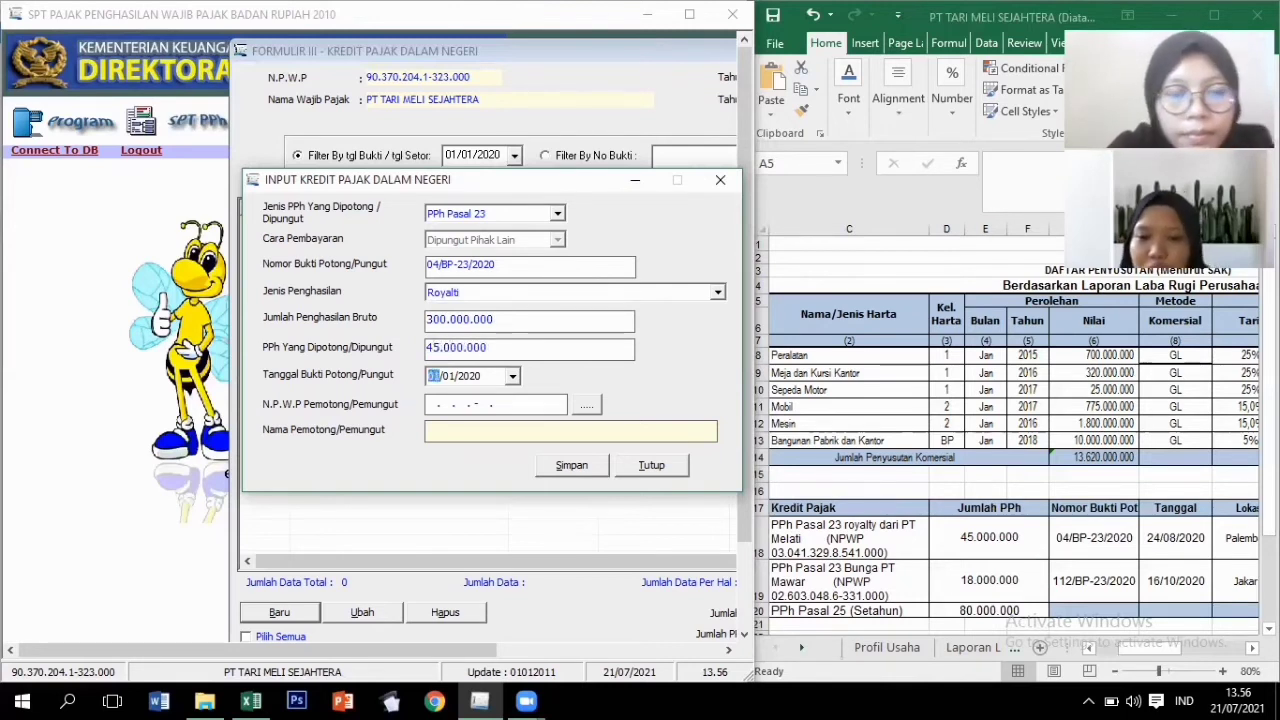
pyautogui.write('2408')
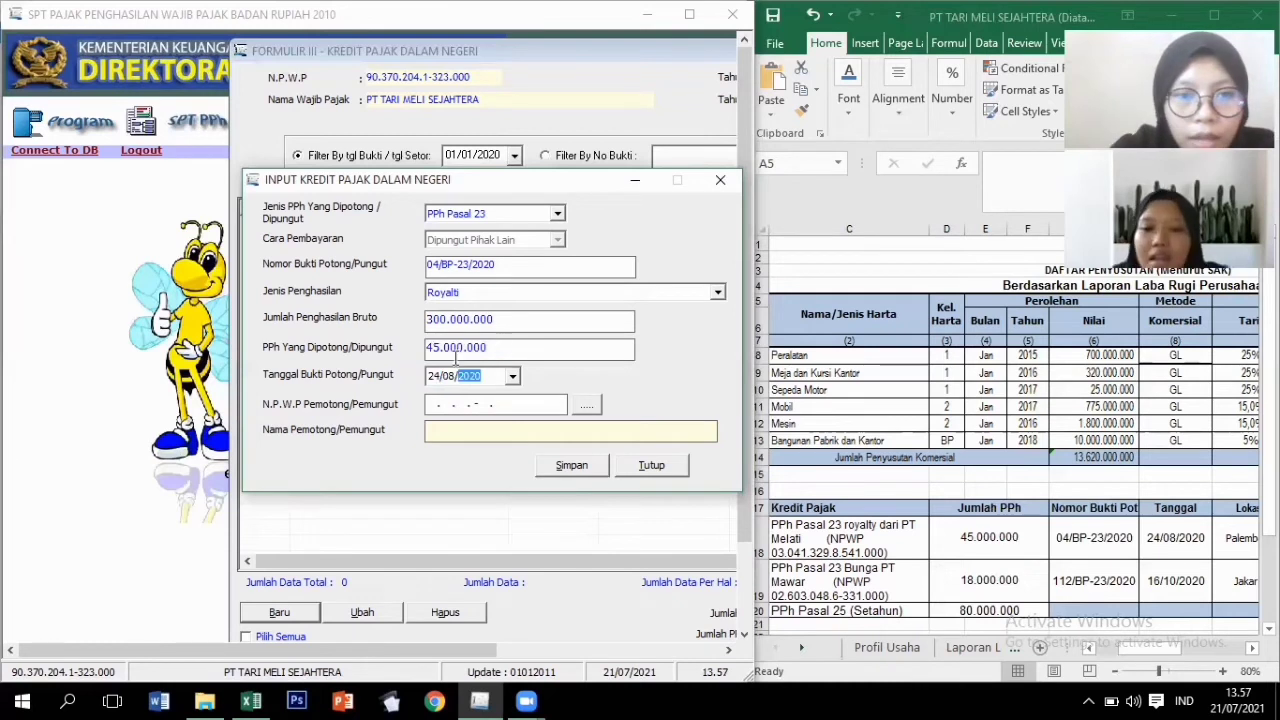
pyautogui.click(435, 377)
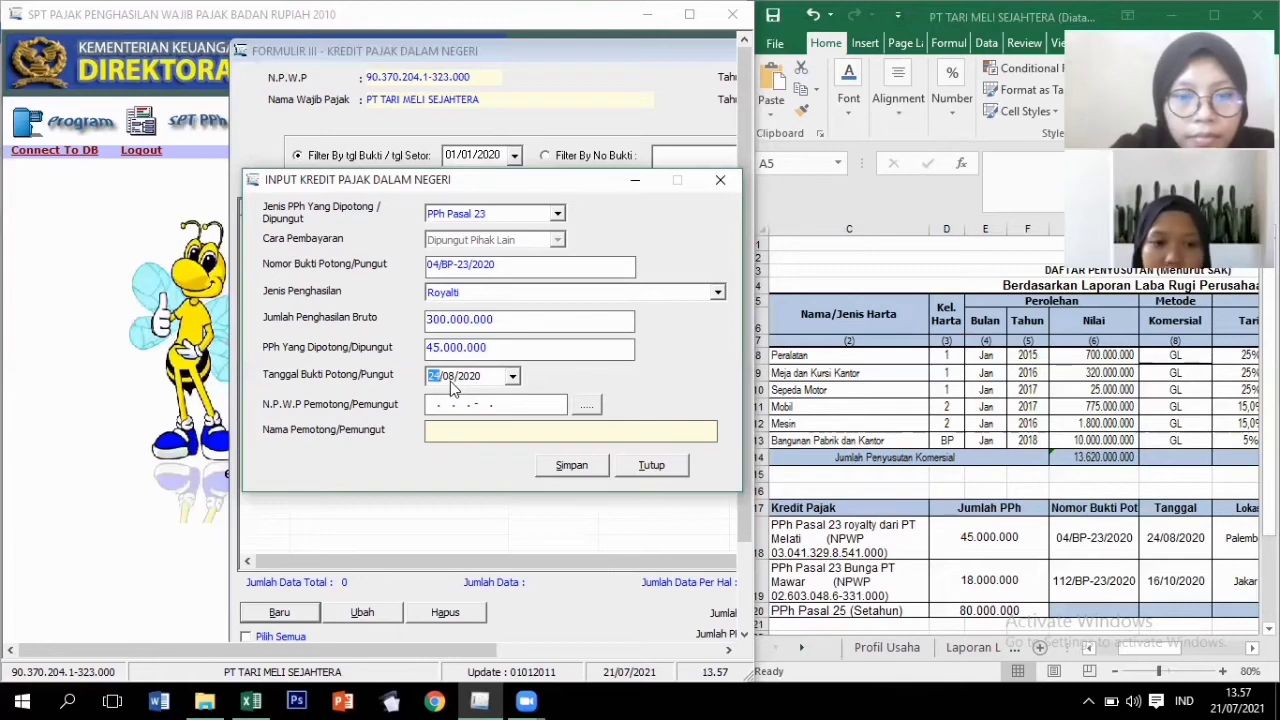
pyautogui.click(445, 384)
pyautogui.click(597, 409)
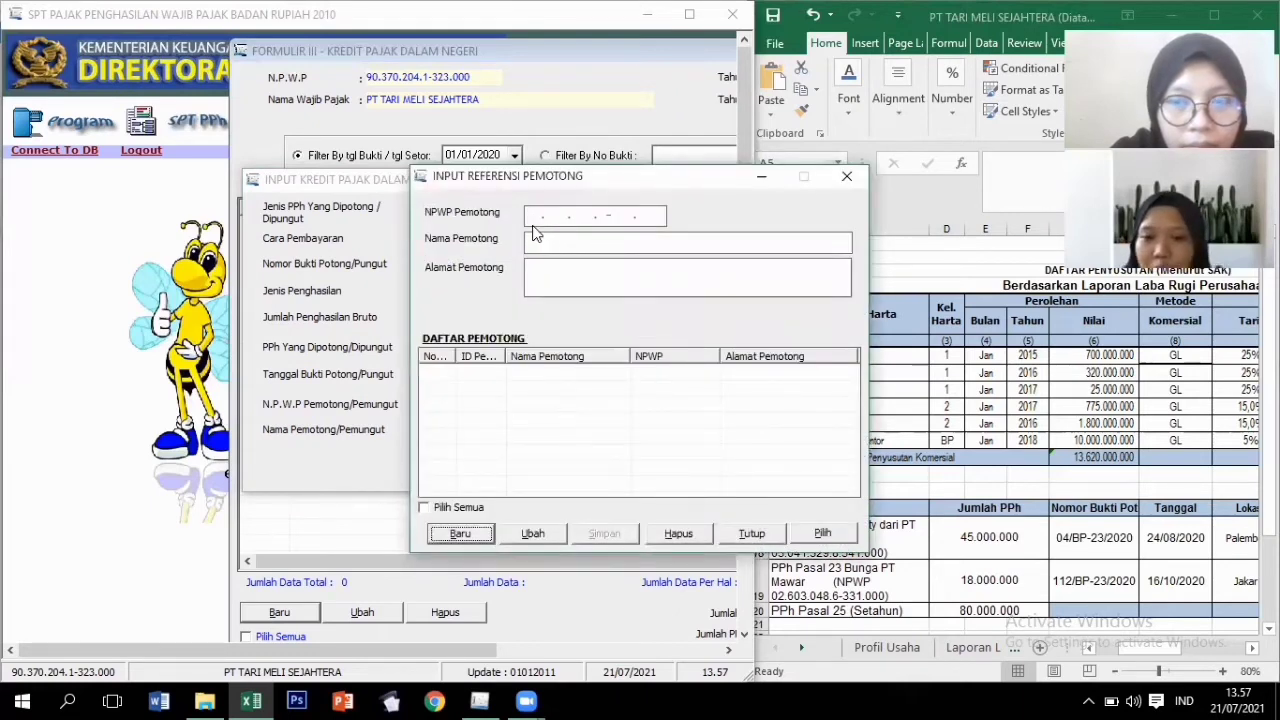
# Add PT MELATI of PALEMBANG, with its NPWP, as a new withholder reference.
pyautogui.moveTo(480, 186); pyautogui.dragTo(340, 191)
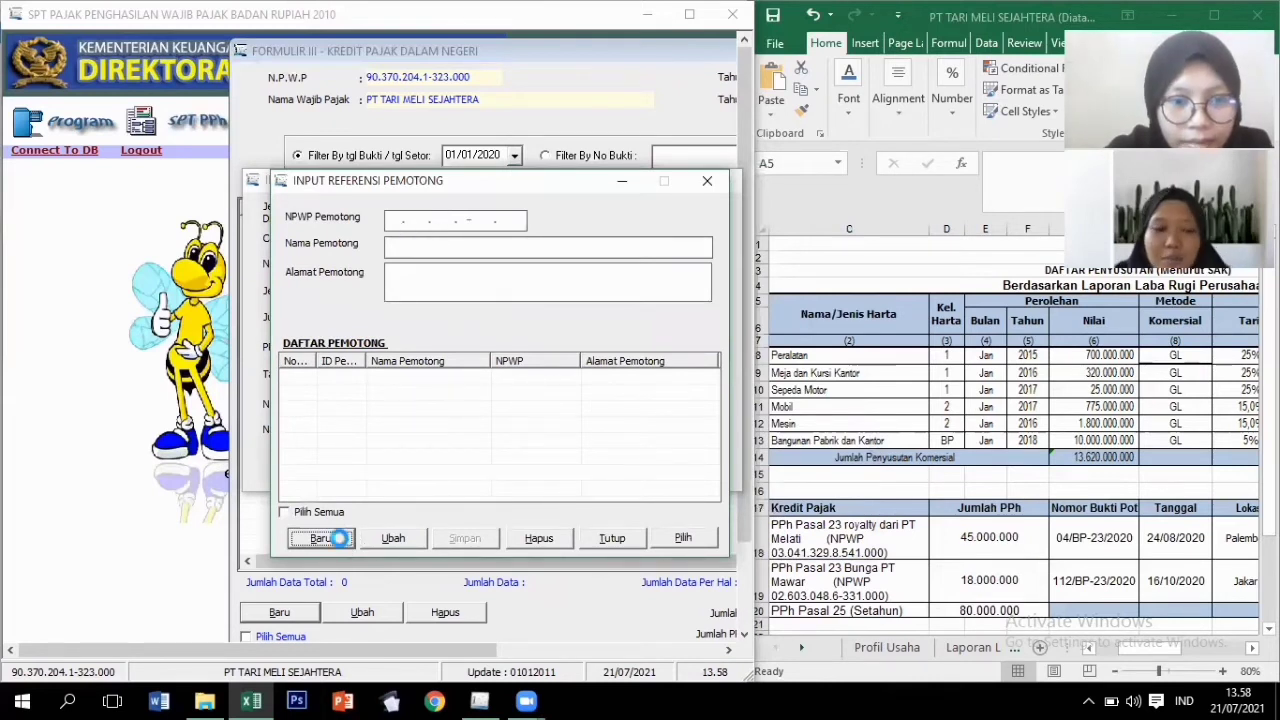
pyautogui.click(320, 538)
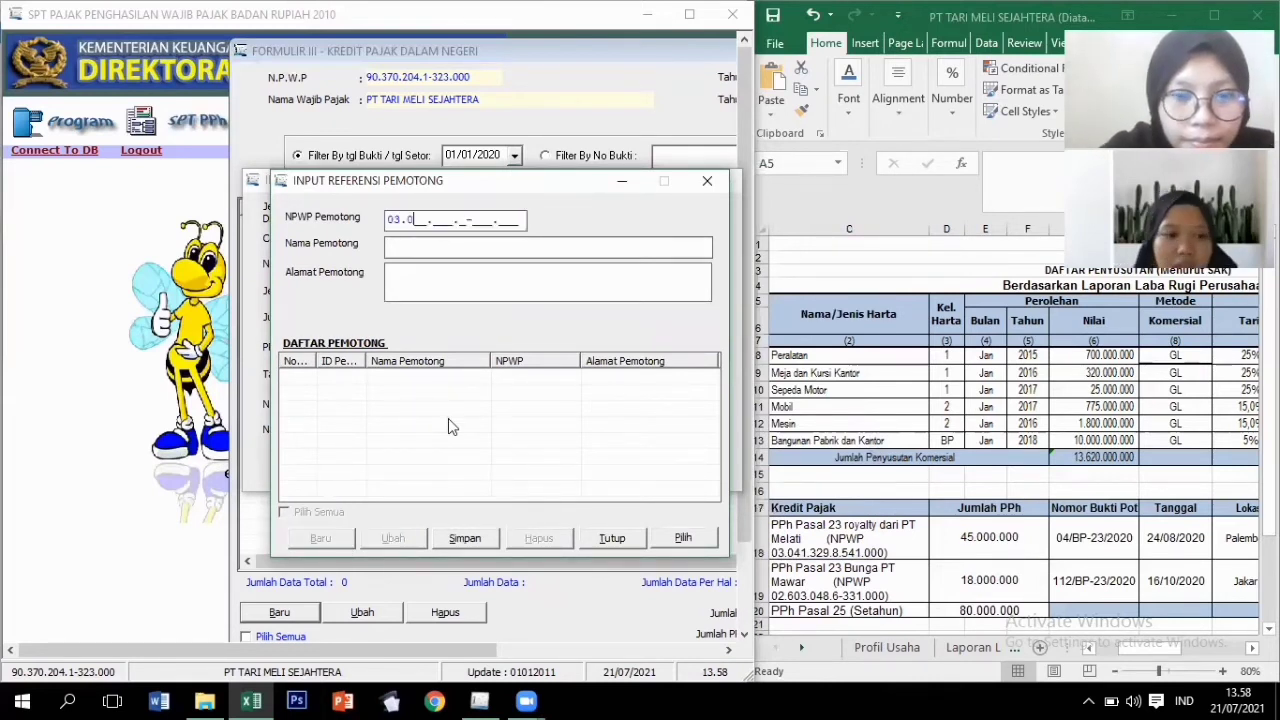
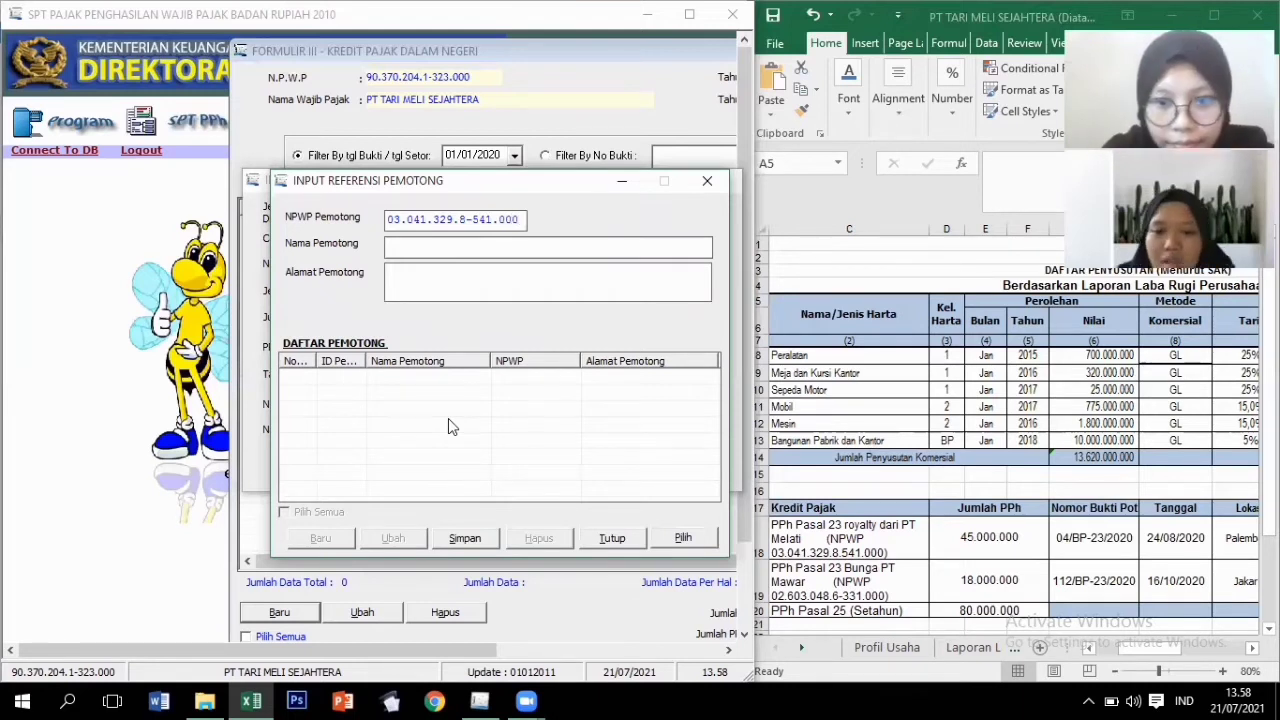
pyautogui.press('Tab')
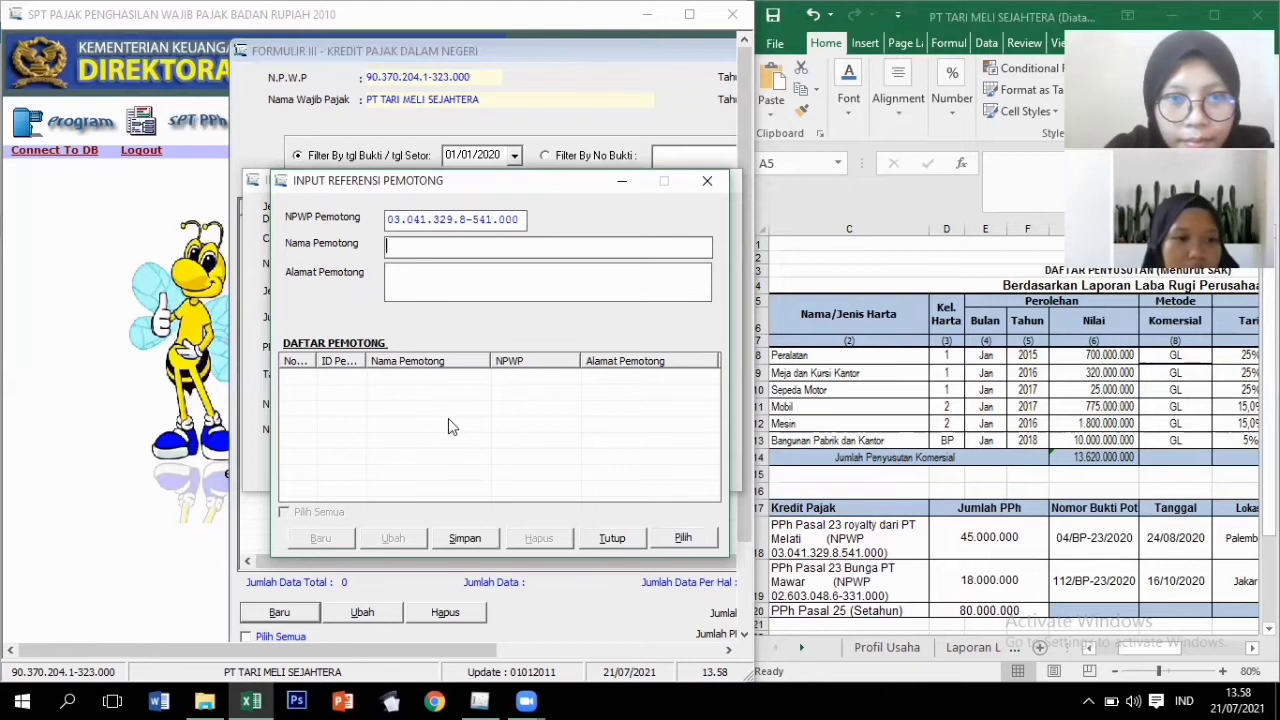
pyautogui.write('PT ')
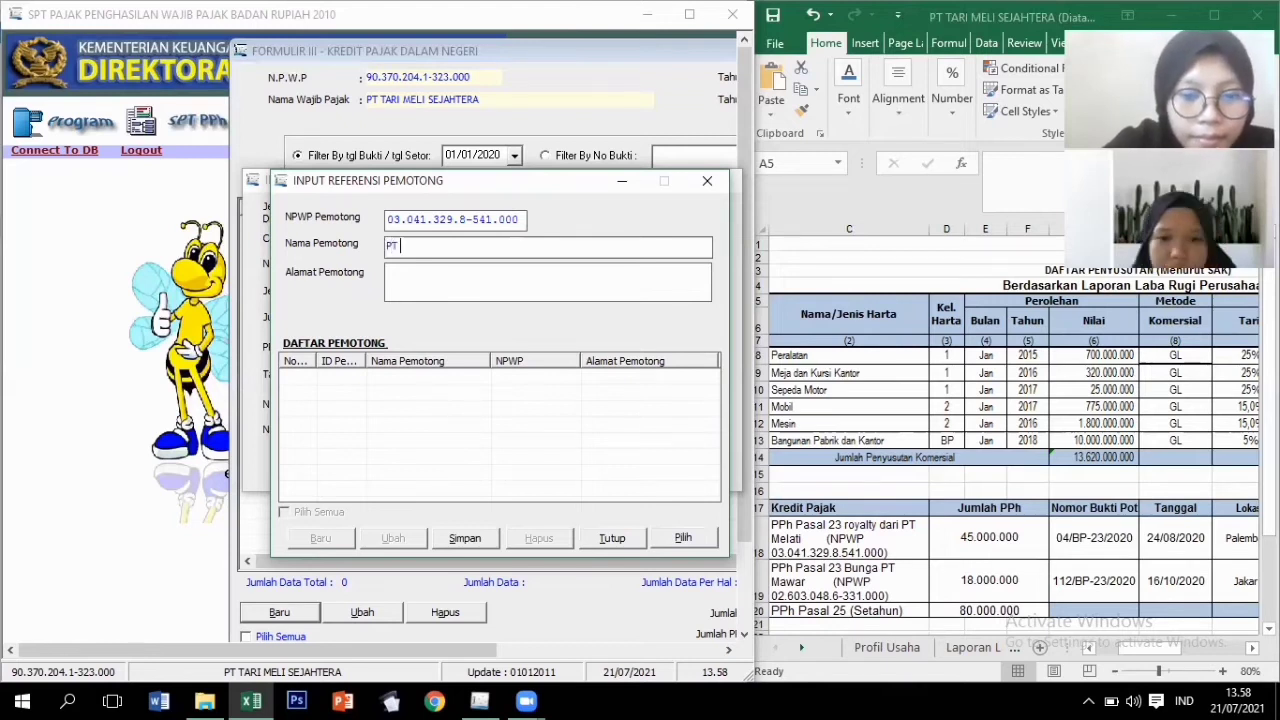
pyautogui.write('MELATI')
pyautogui.press('Tab')
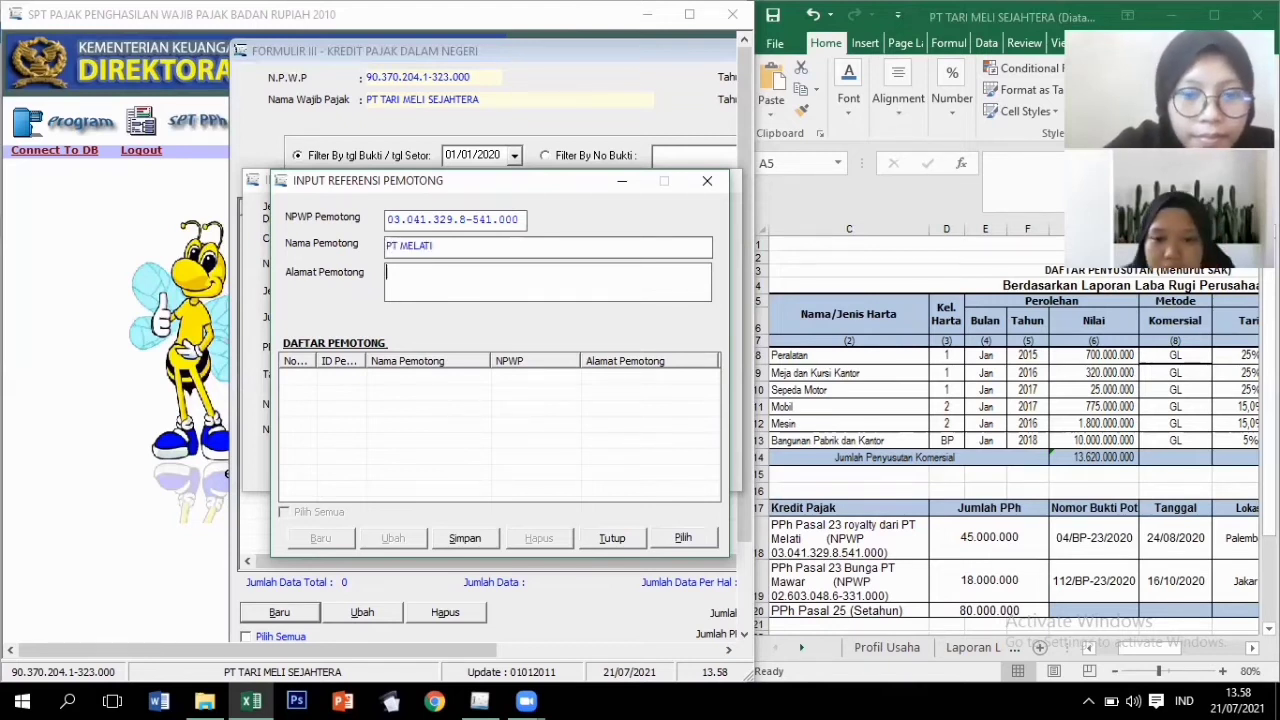
pyautogui.write('JL')
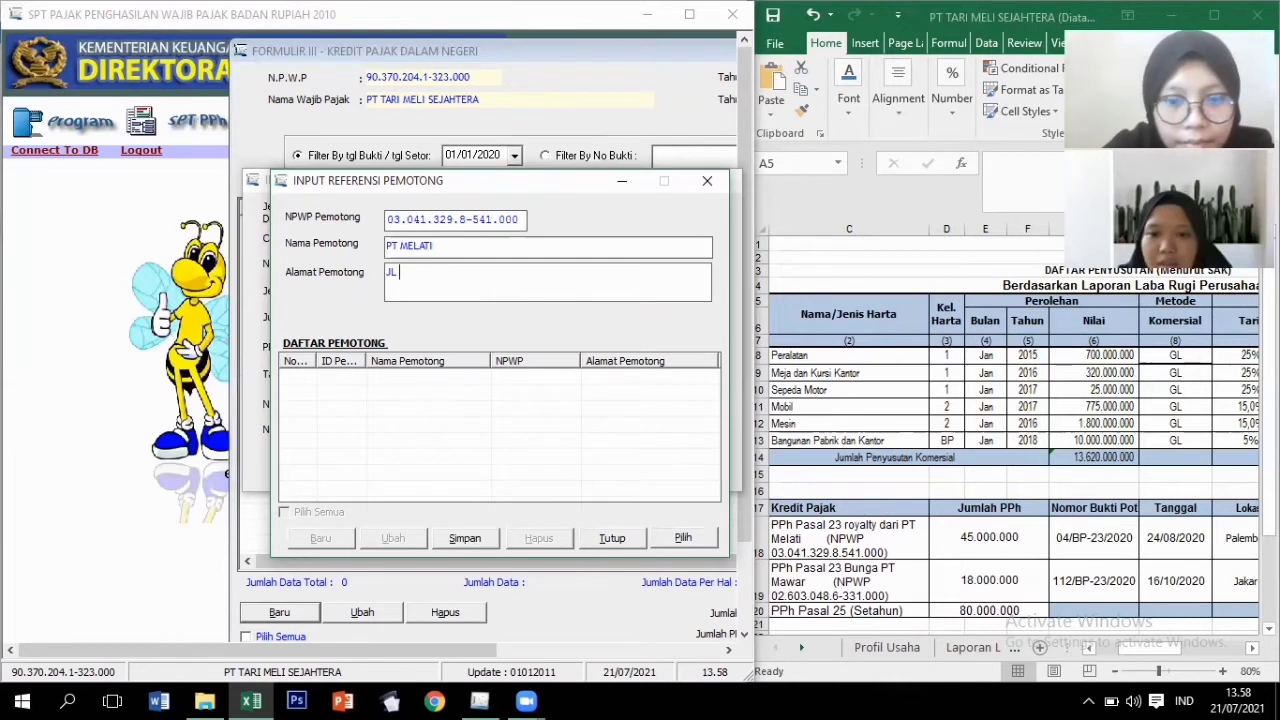
pyautogui.press('BackSpace')
pyautogui.press('BackSpace')
pyautogui.write('PALEM')
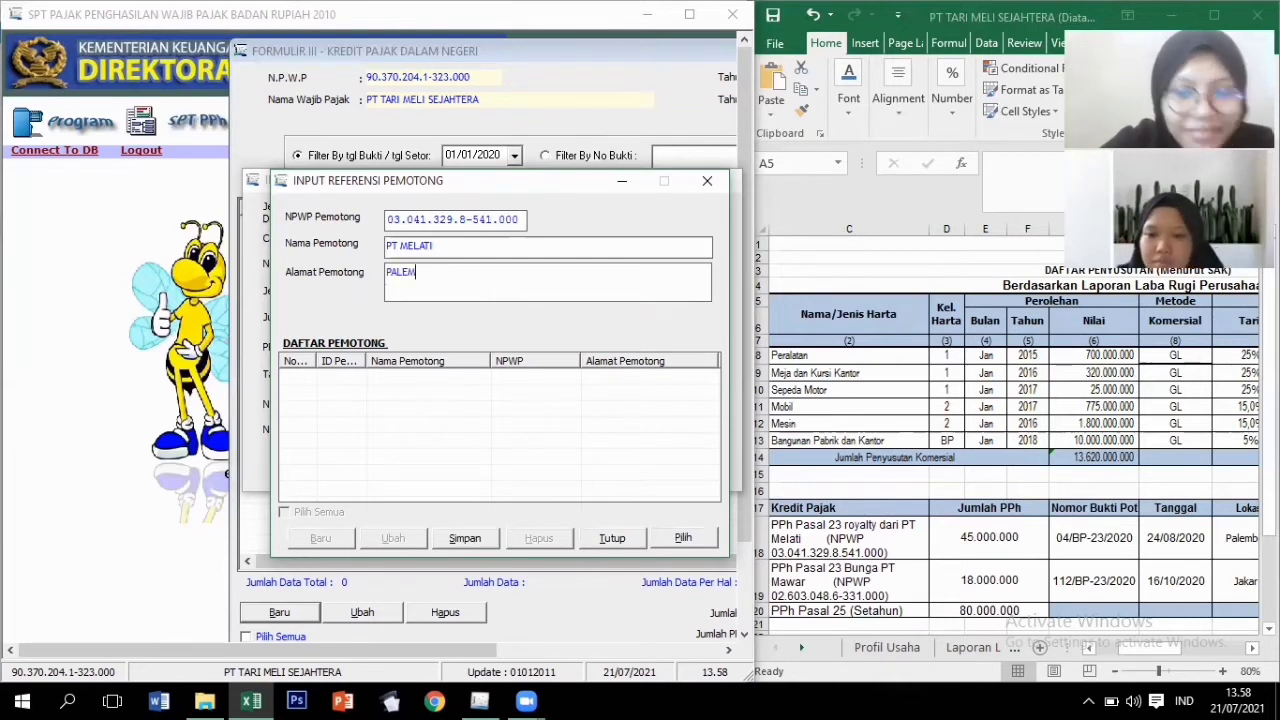
pyautogui.write('BANG')
pyautogui.press('Tab')
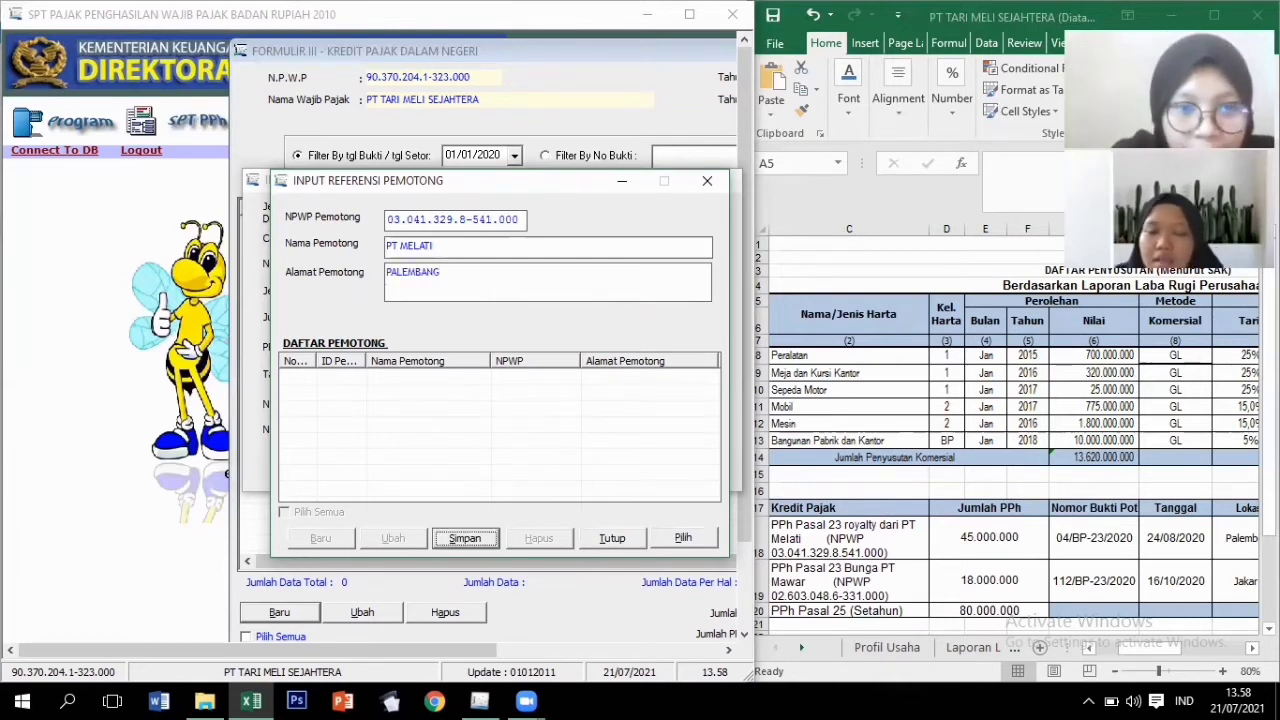
pyautogui.click(466, 540)
pyautogui.click(676, 418)
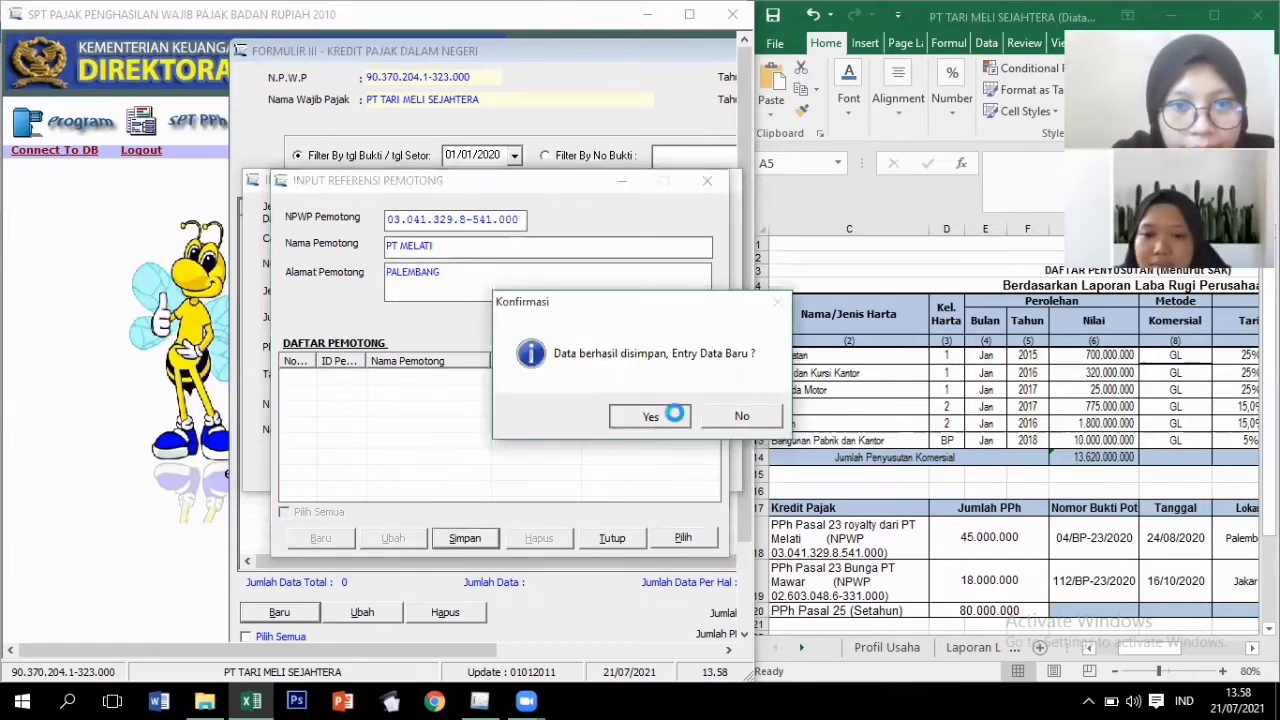
# Select PT MELATI as the royalty credit's withholder and save the credit.
pyautogui.click(428, 372)
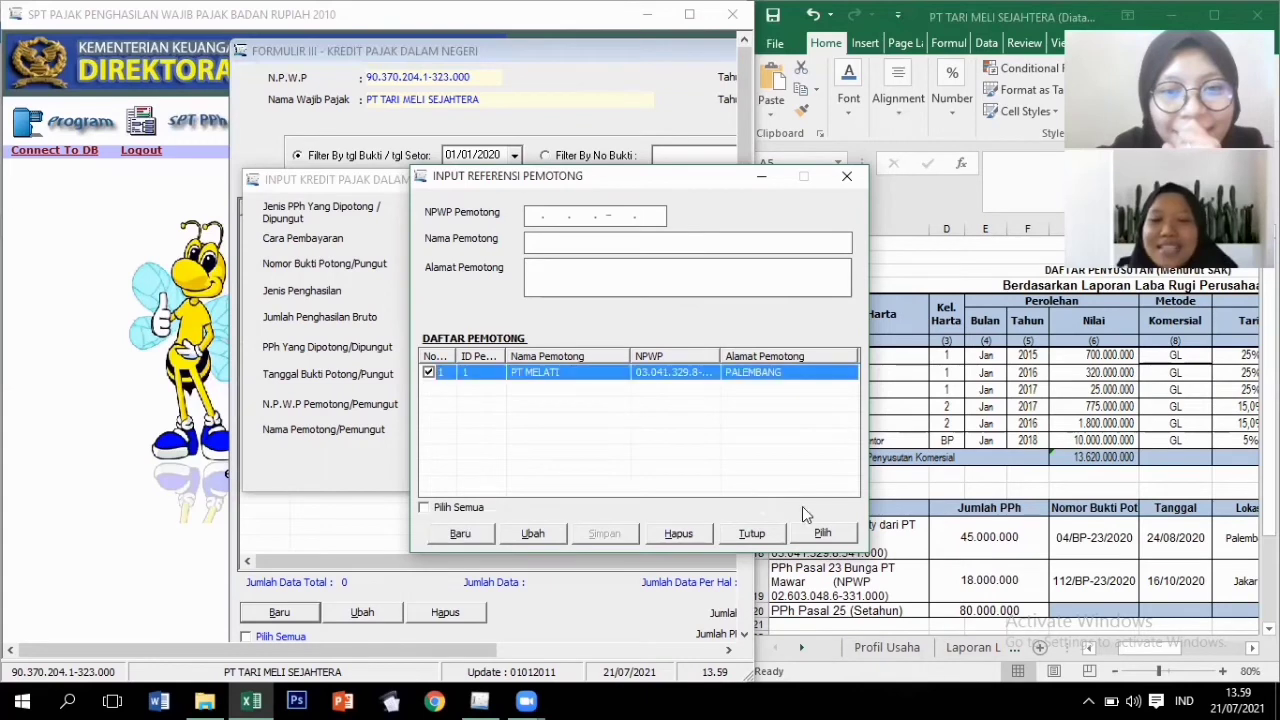
pyautogui.click(822, 535)
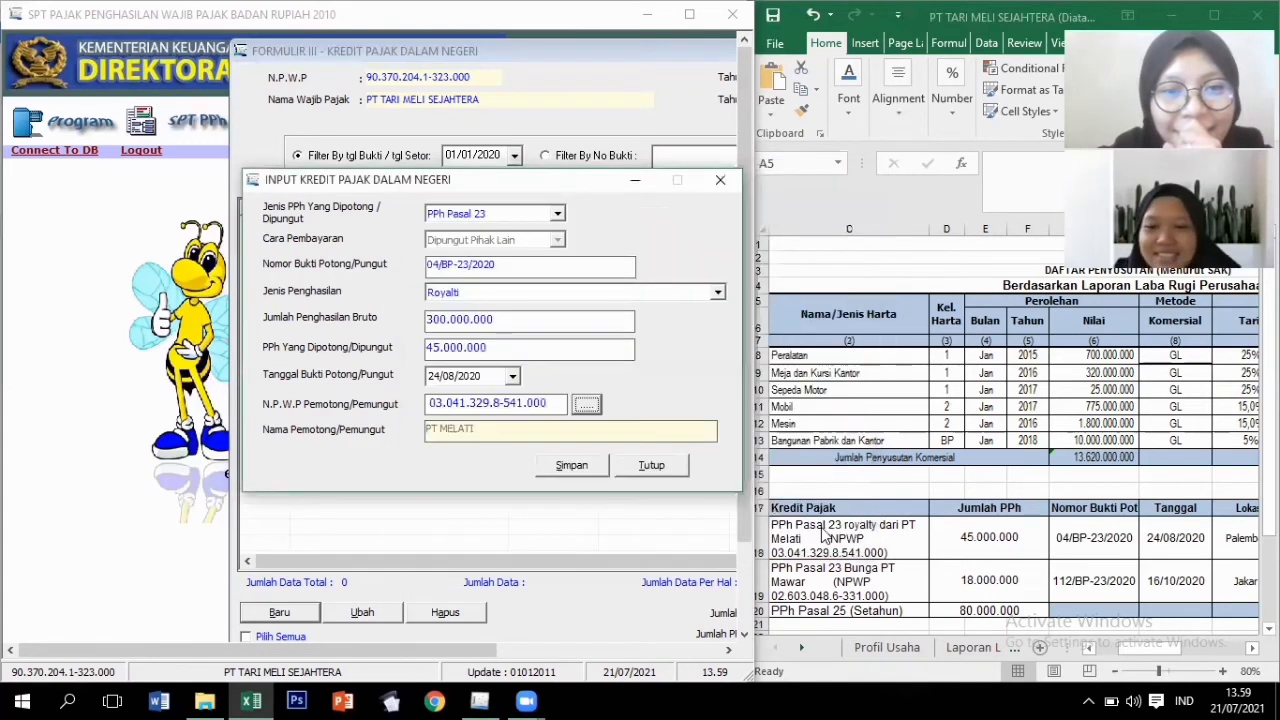
pyautogui.click(590, 466)
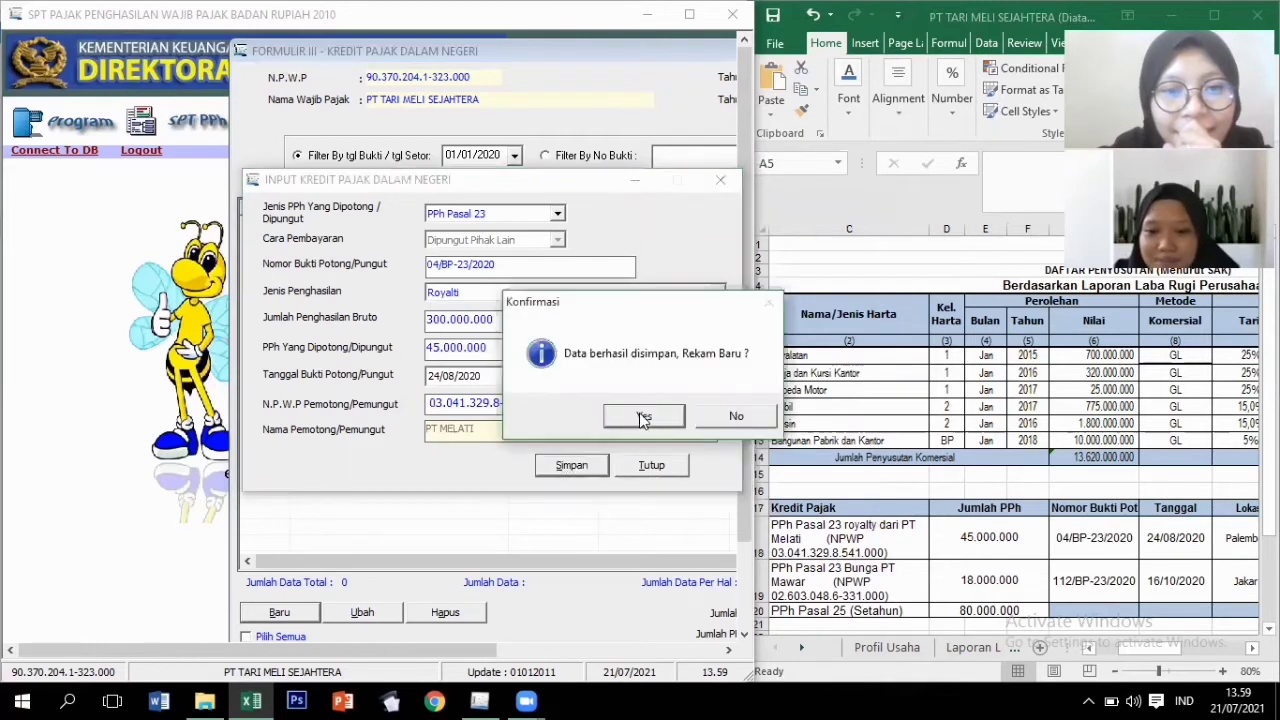
pyautogui.click(643, 418)
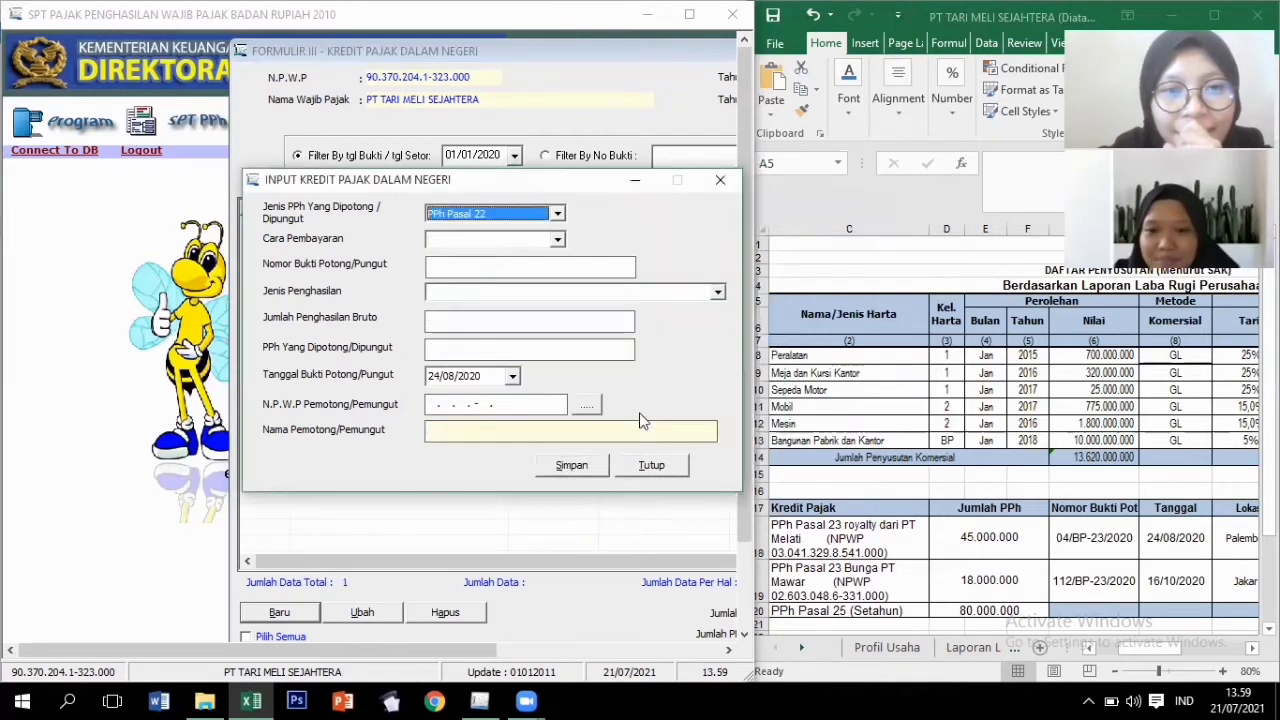
# Start a PPh Pasal 23 credit with slip number /BP/23/2020 and income type Bunga.
pyautogui.click(559, 218)
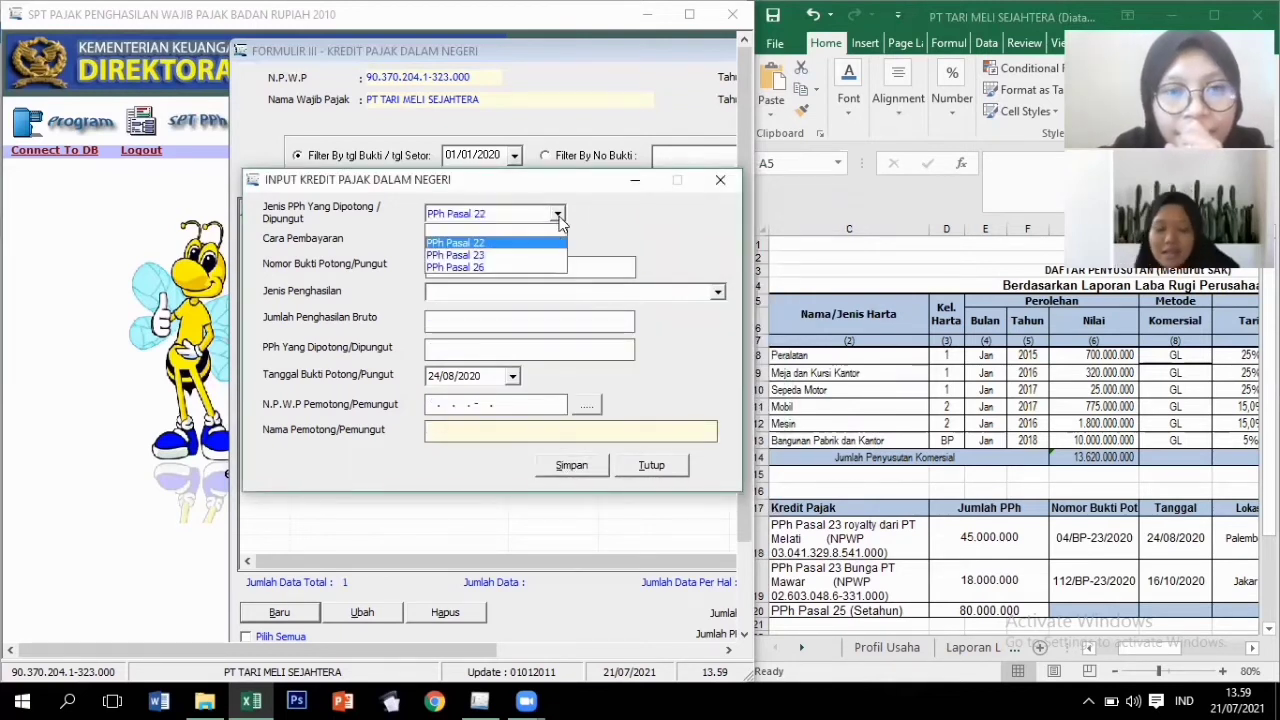
pyautogui.click(487, 256)
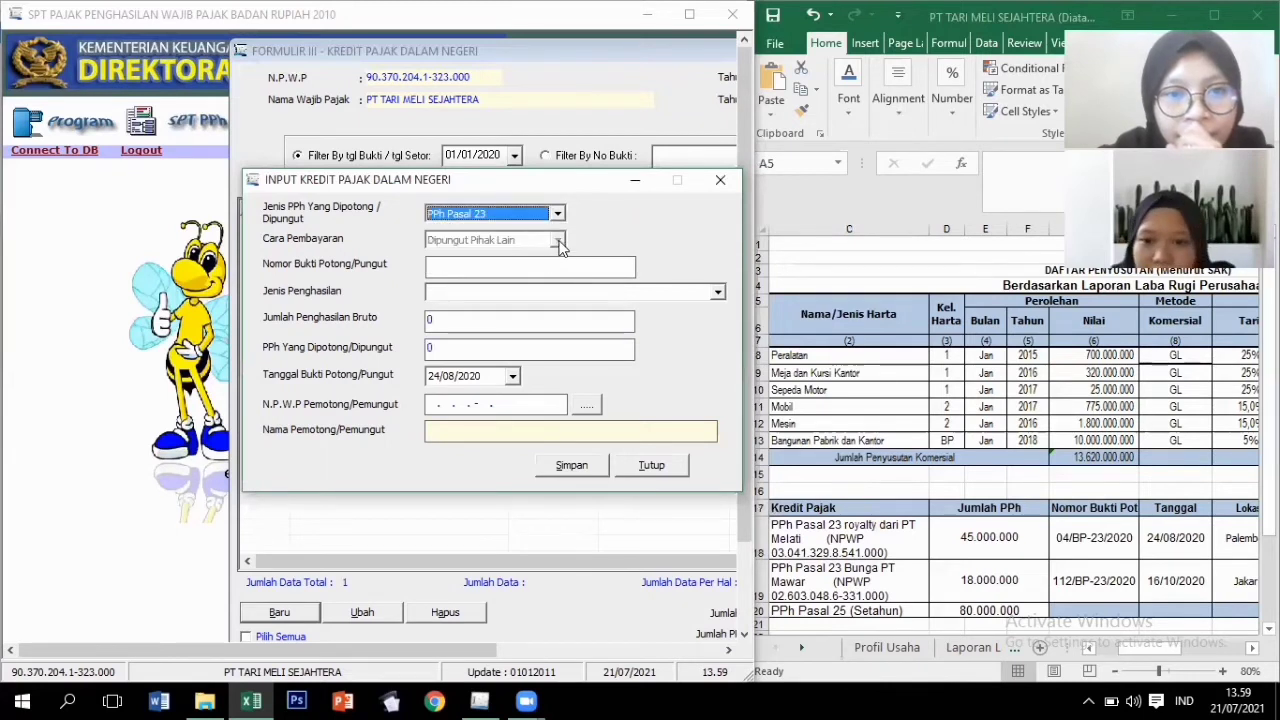
pyautogui.click(582, 265)
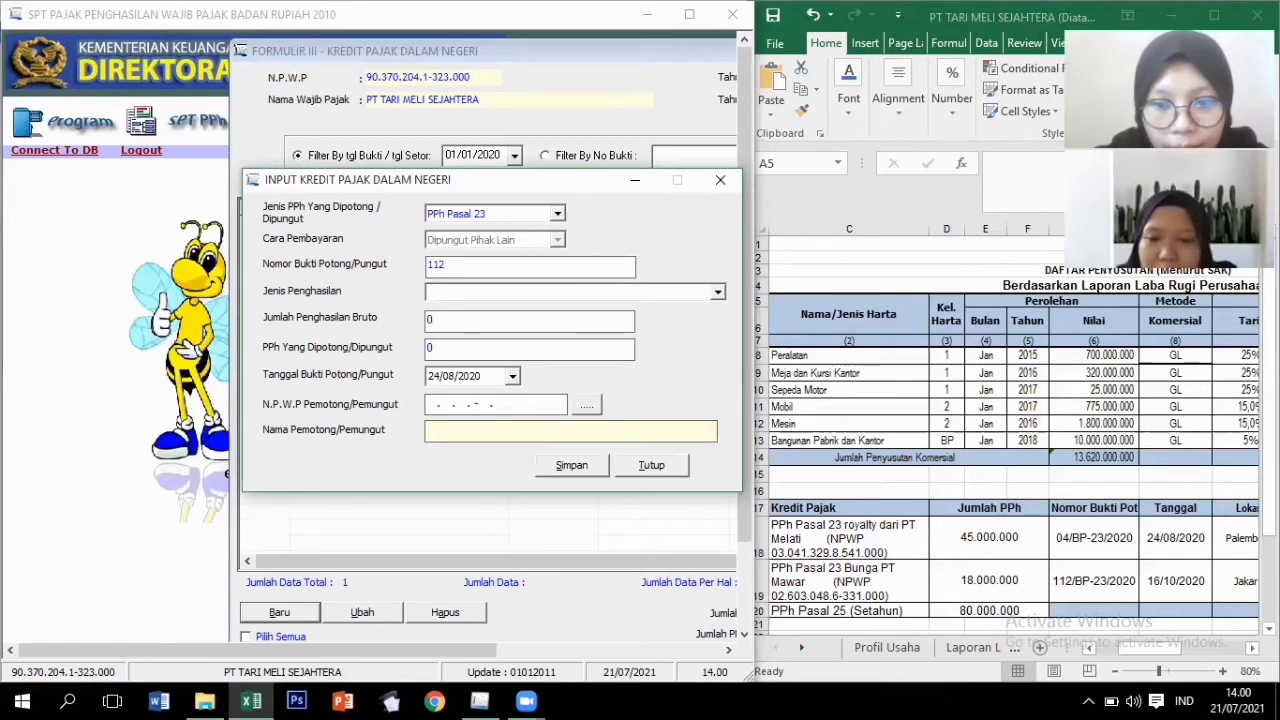
pyautogui.write('/BP/')
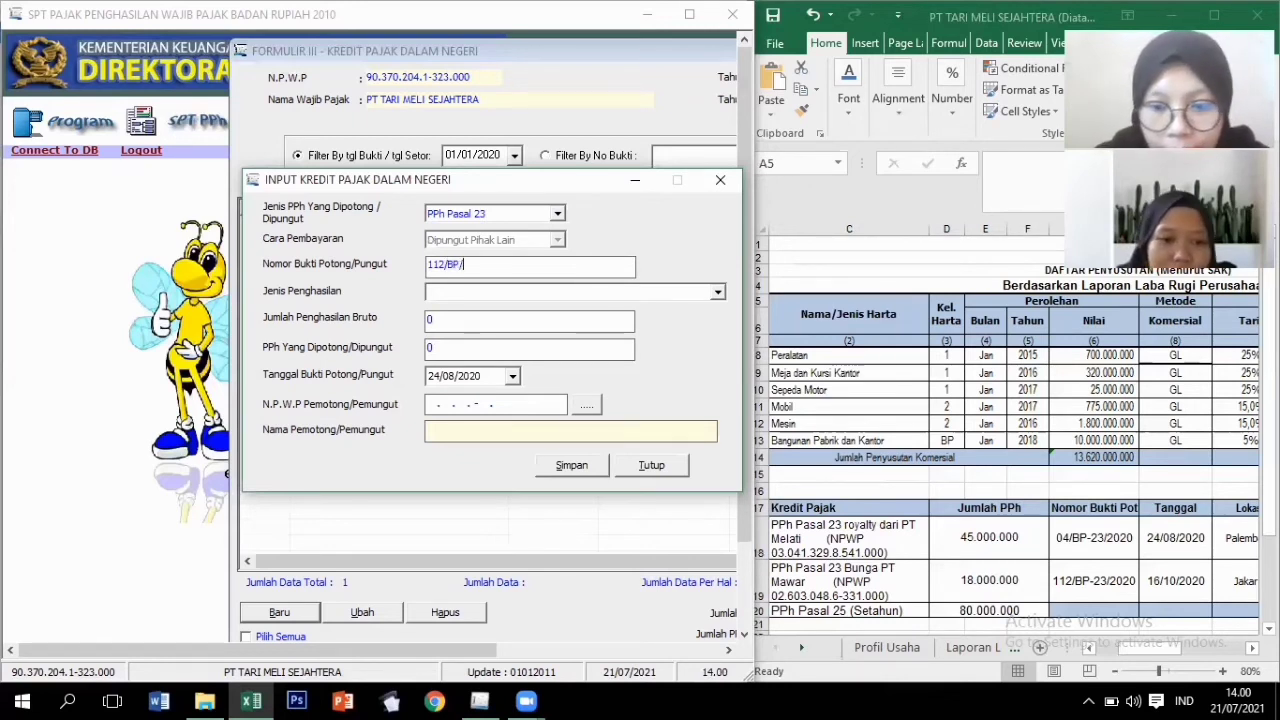
pyautogui.press('BackSpace')
pyautogui.write('-23/2020')
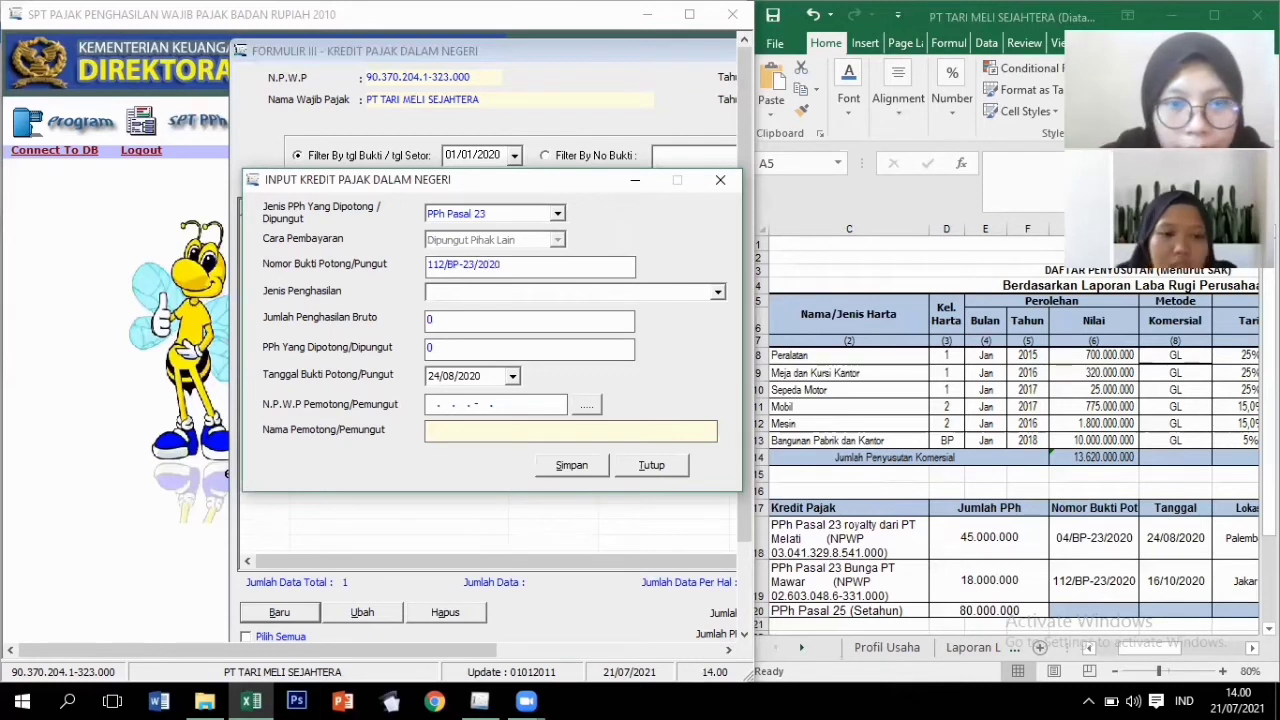
pyautogui.press('Tab')
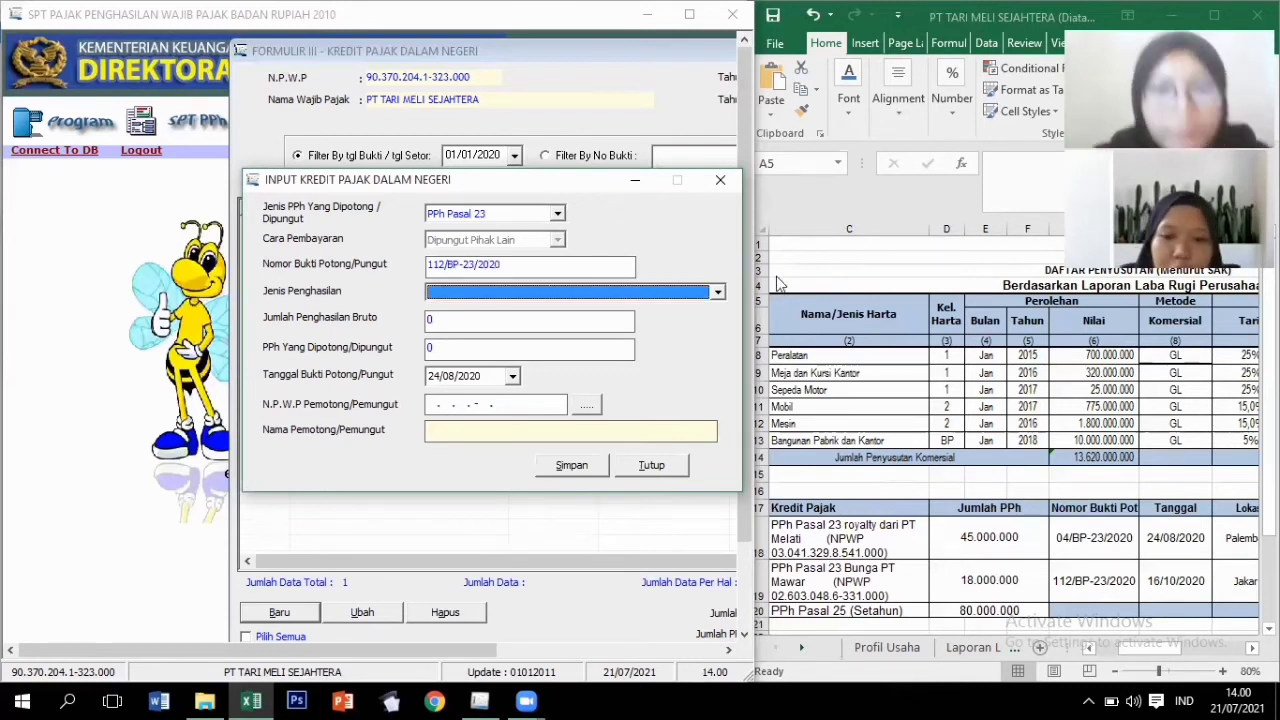
pyautogui.click(714, 294)
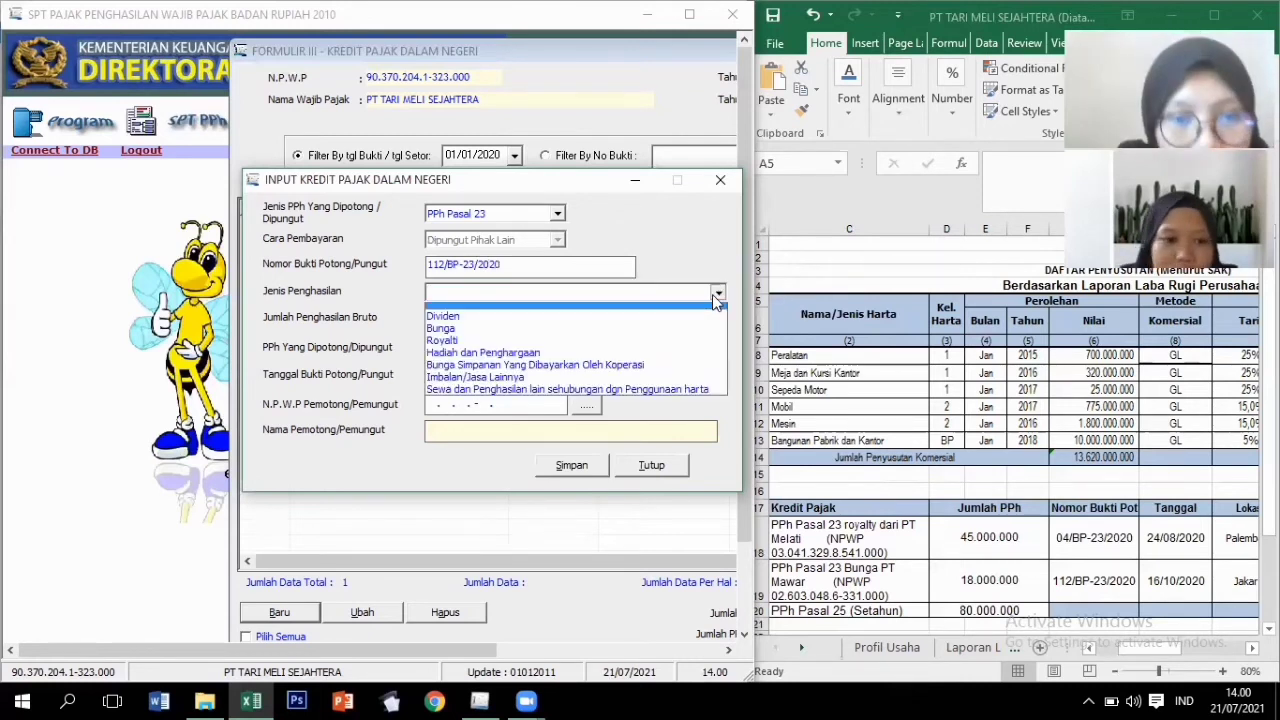
pyautogui.click(512, 333)
# Enter 120.000.000 gross income, 18.000.000 withheld tax and certificate day 16.
pyautogui.press('Tab')
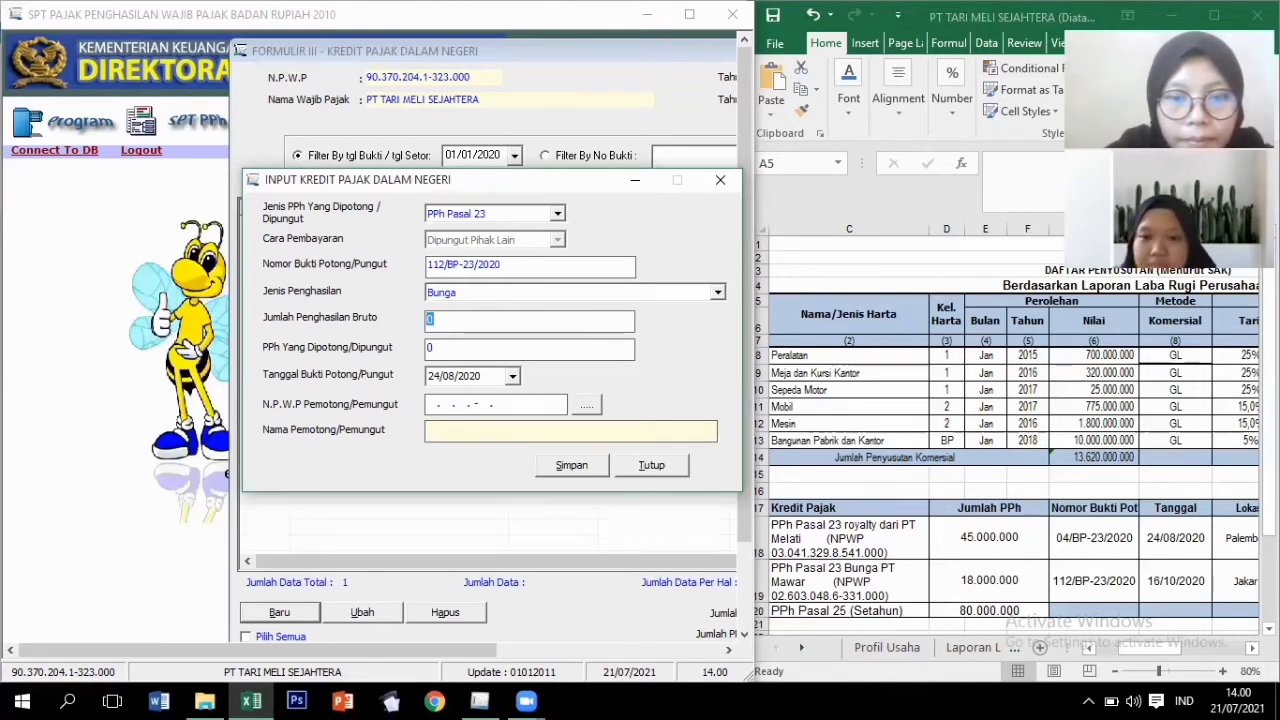
pyautogui.write('120000000')
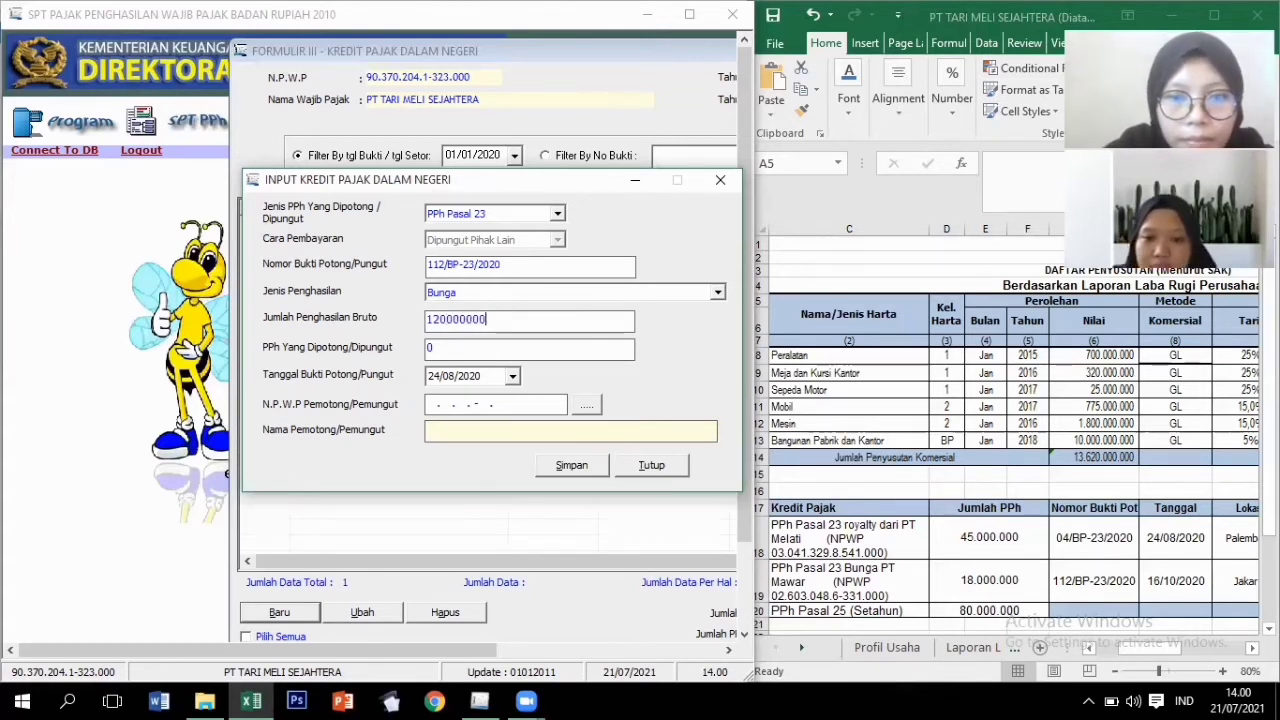
pyautogui.press('Tab')
pyautogui.write('18')
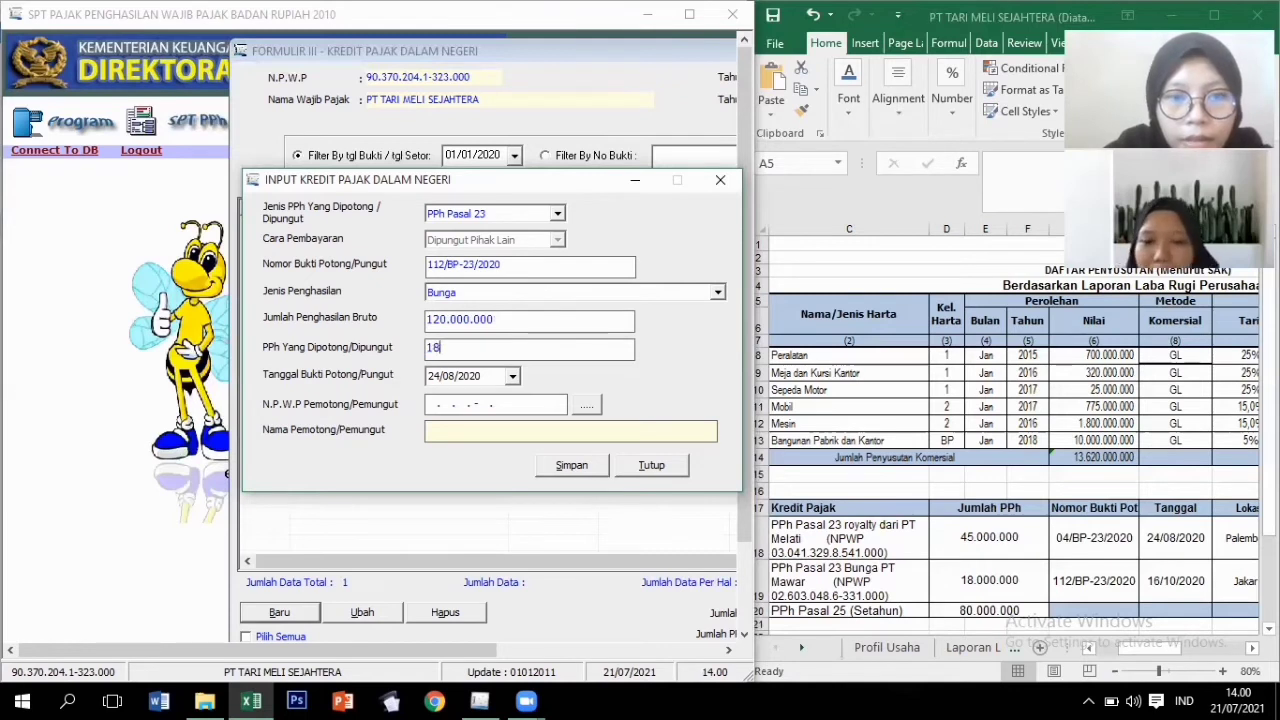
pyautogui.write('000000')
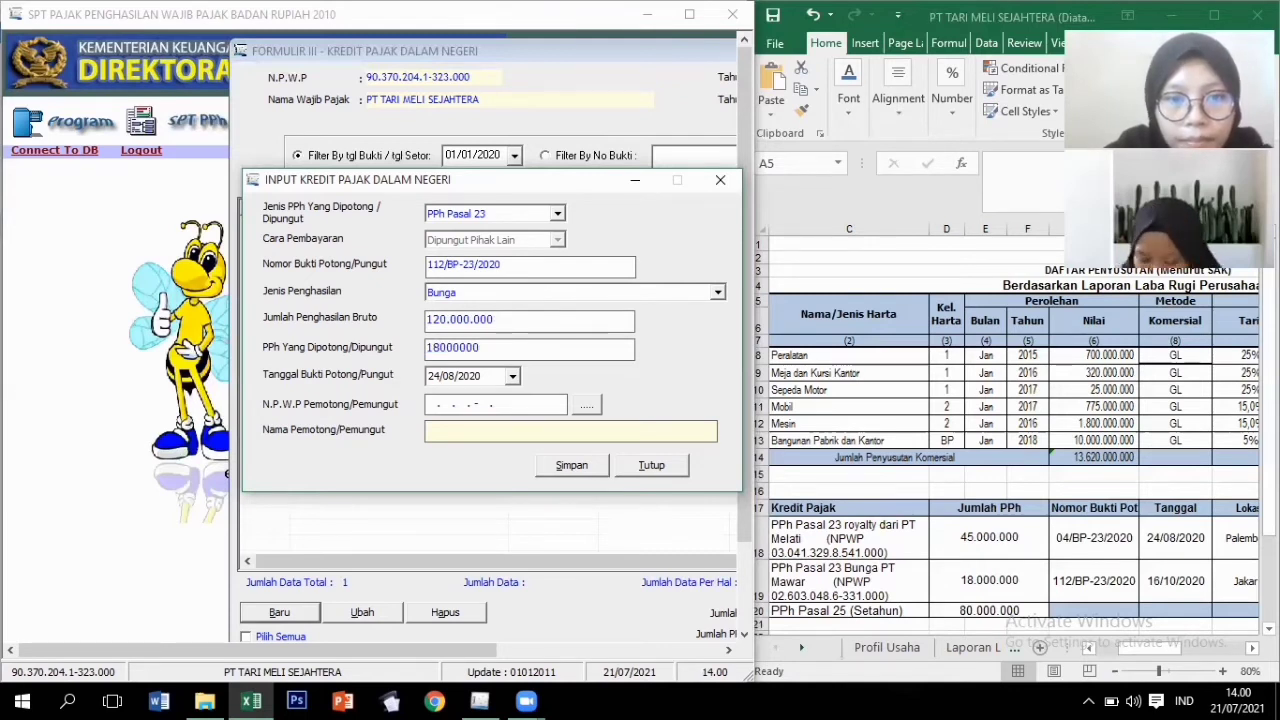
pyautogui.press('Tab')
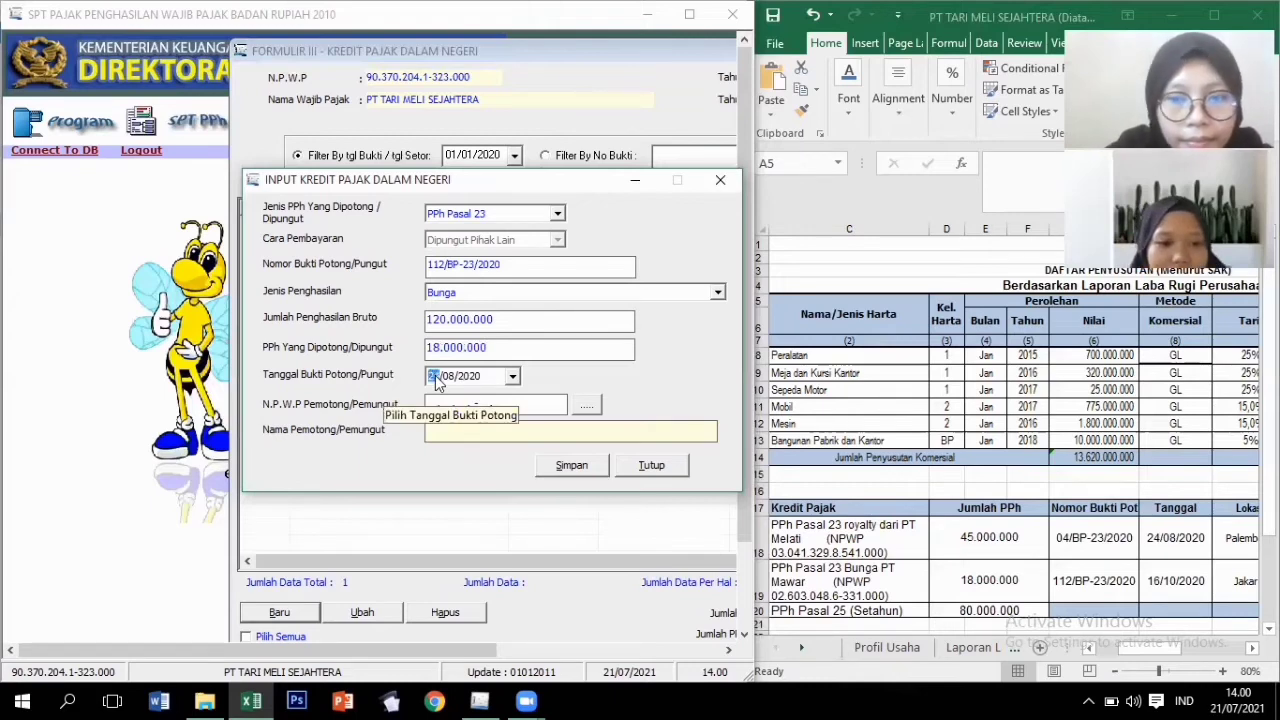
pyautogui.write('16')
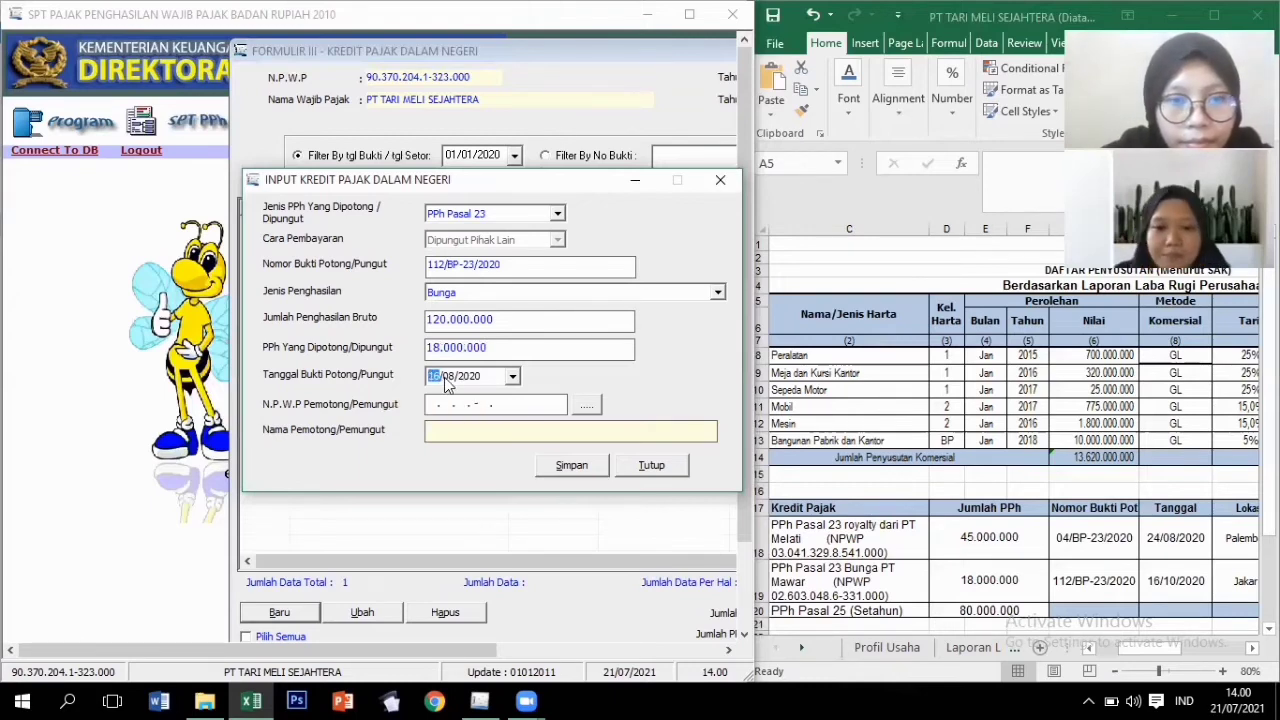
pyautogui.click(586, 404)
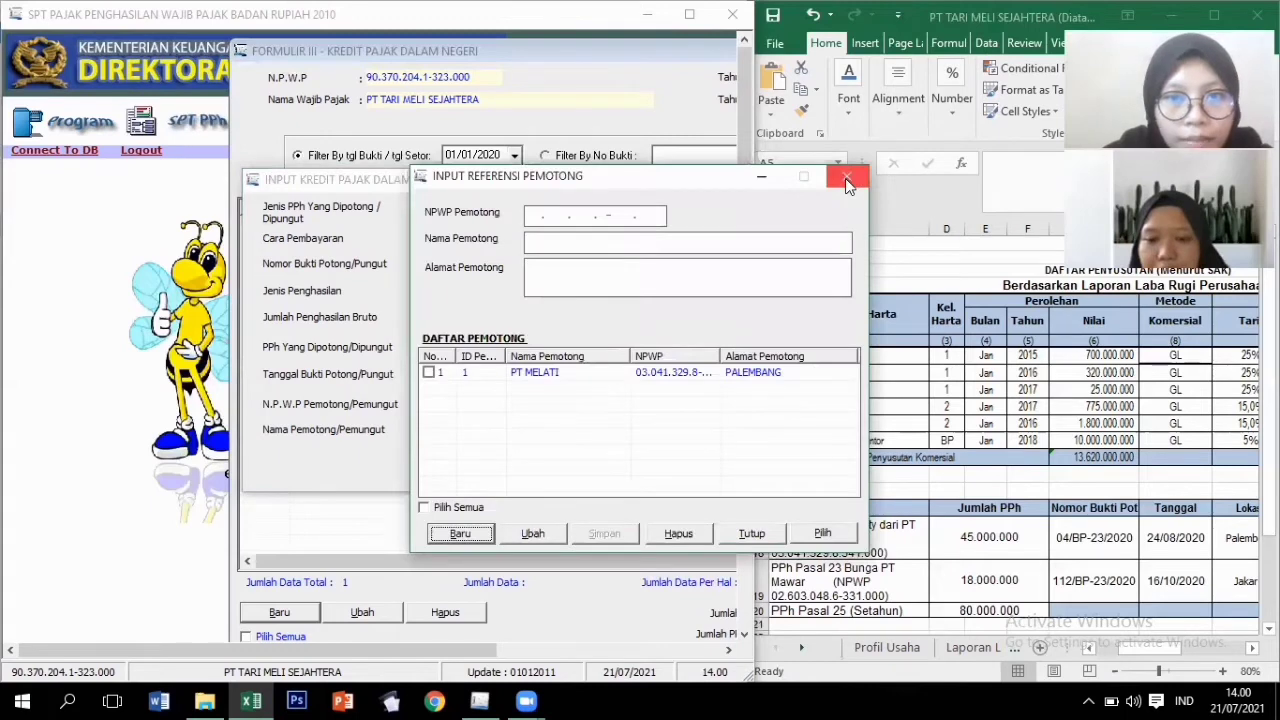
pyautogui.click(846, 180)
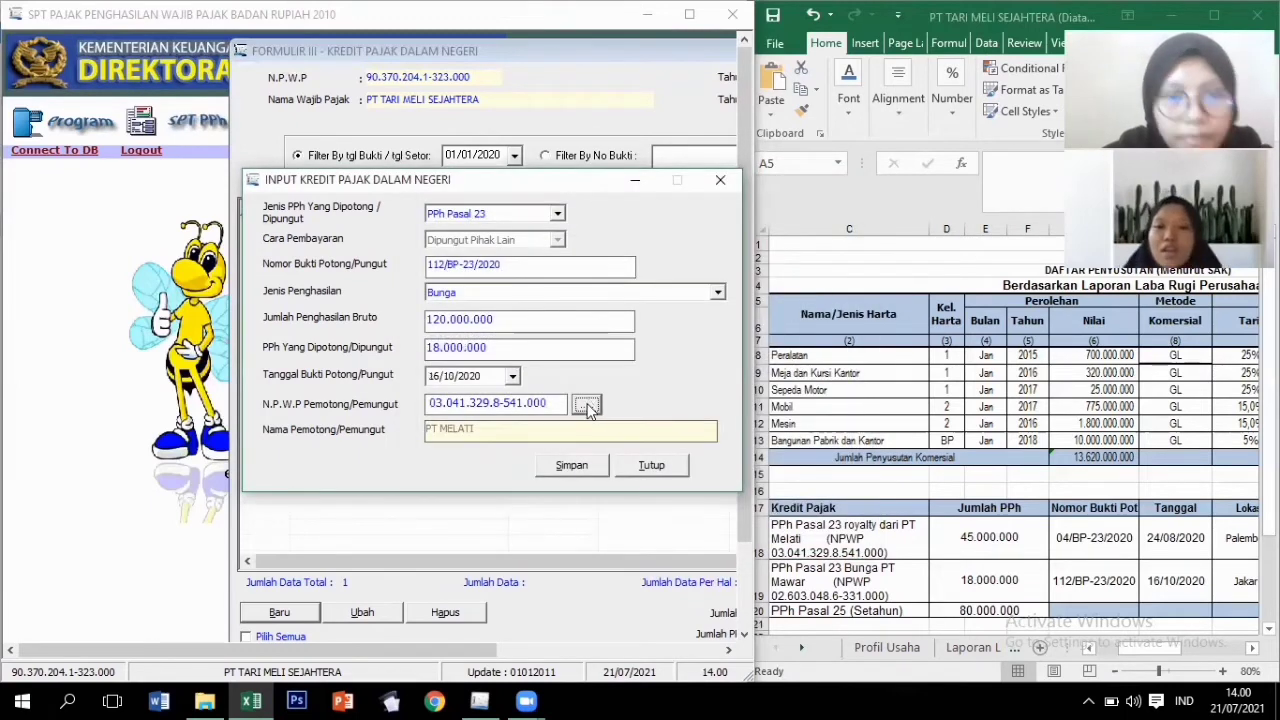
# Add PT MAWAR of JAKARTA, with its NPWP, as a new withholder reference.
pyautogui.click(586, 404)
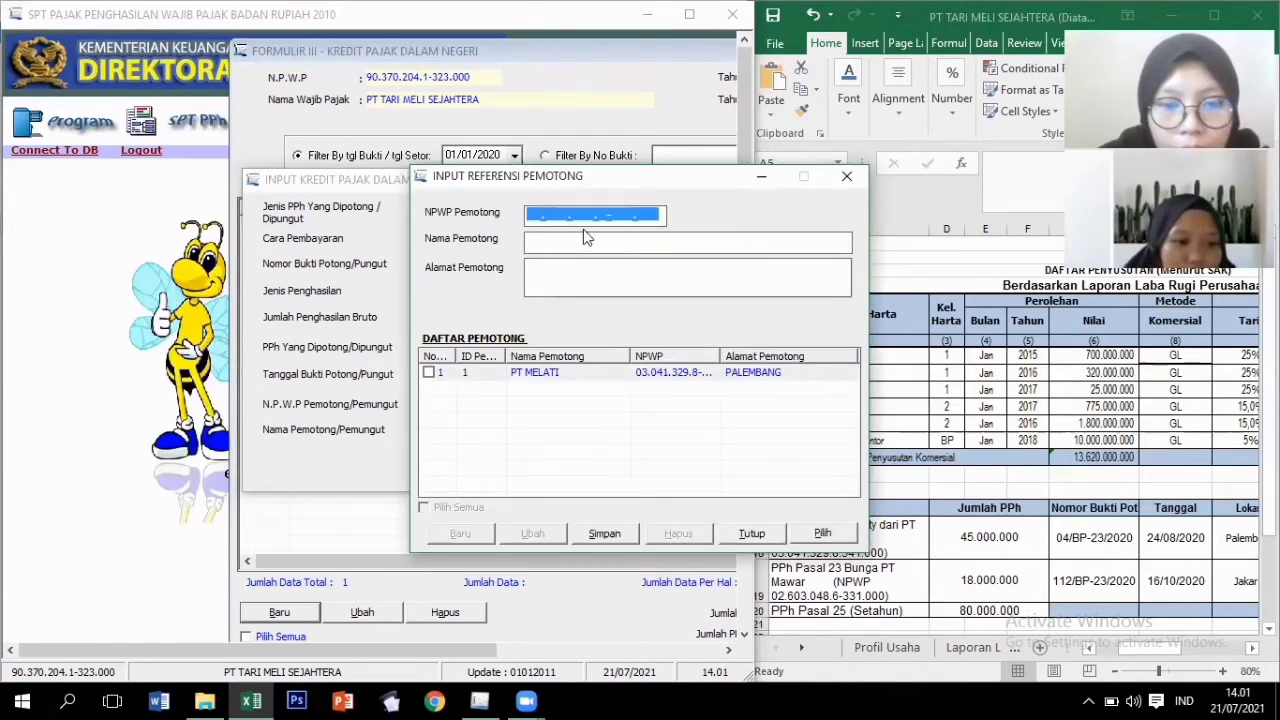
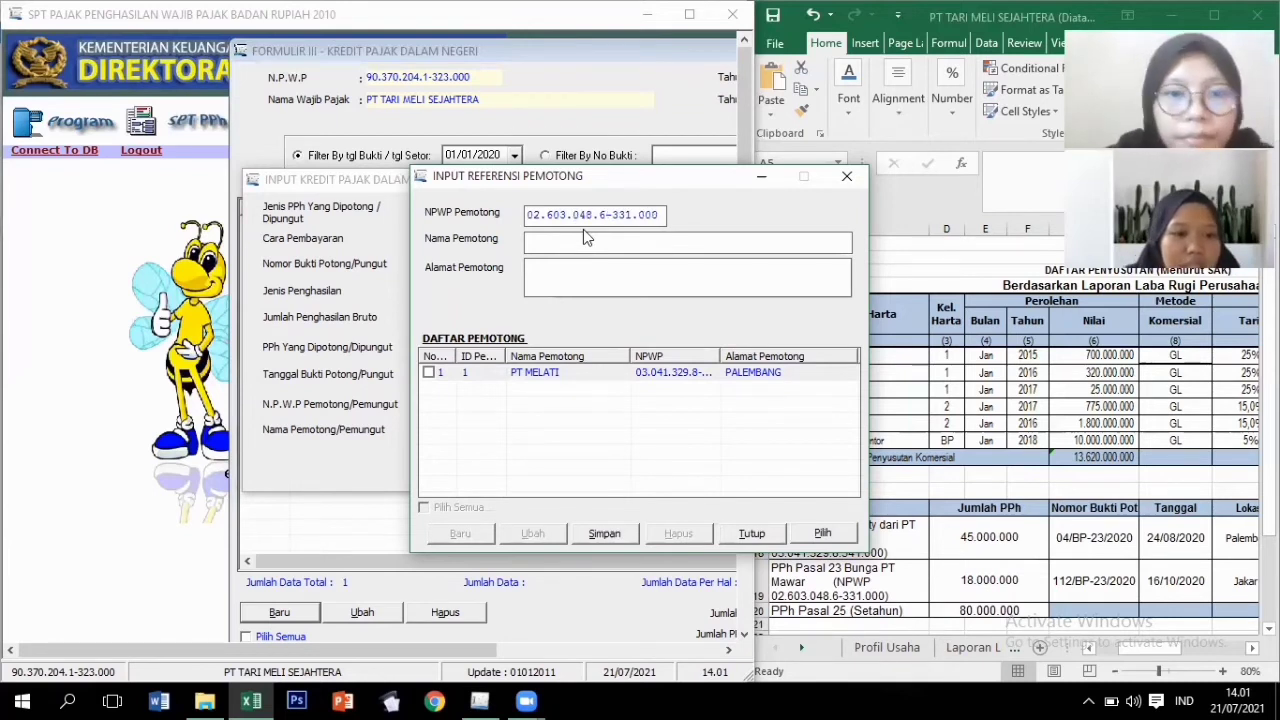
pyautogui.click(607, 243)
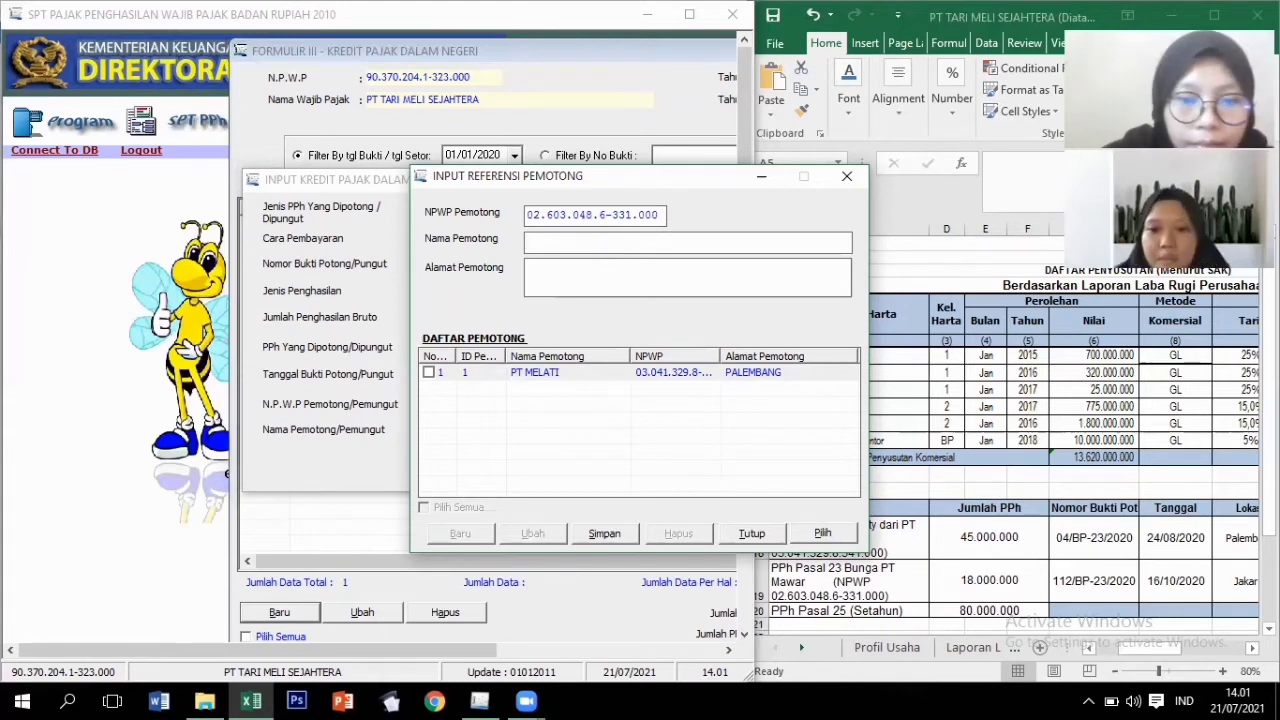
pyautogui.write('PT')
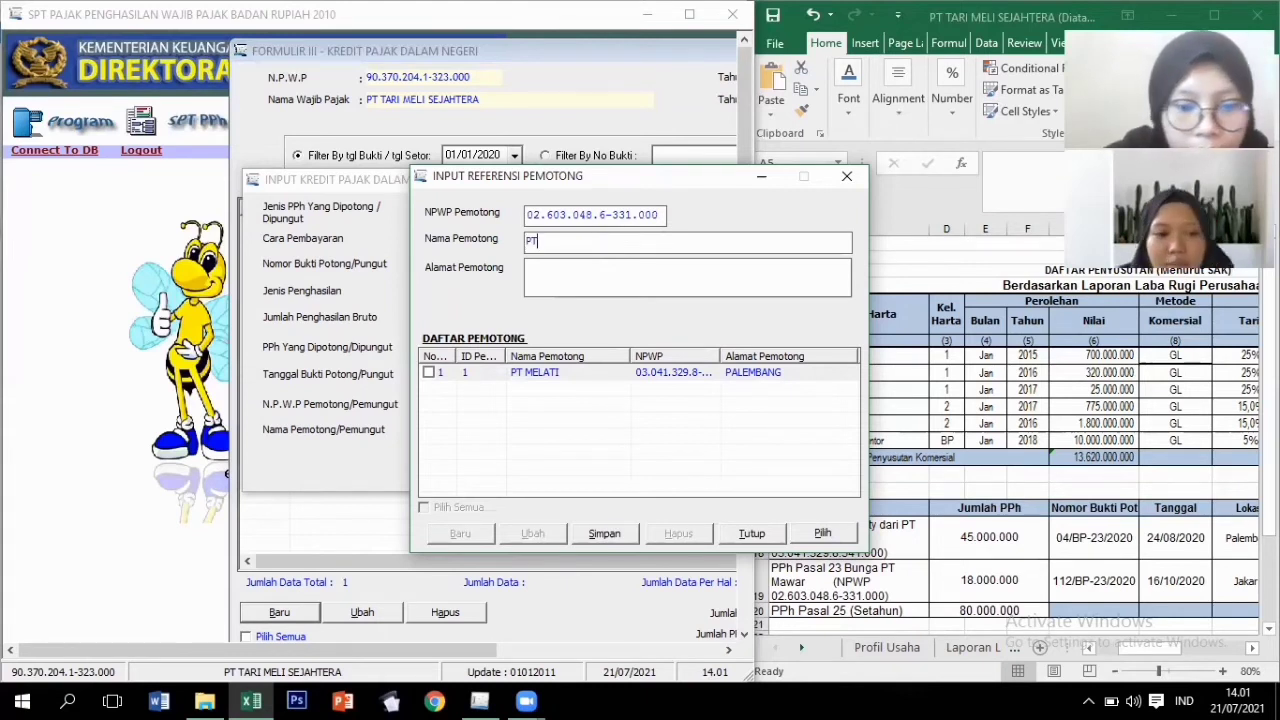
pyautogui.write(' MAWAR')
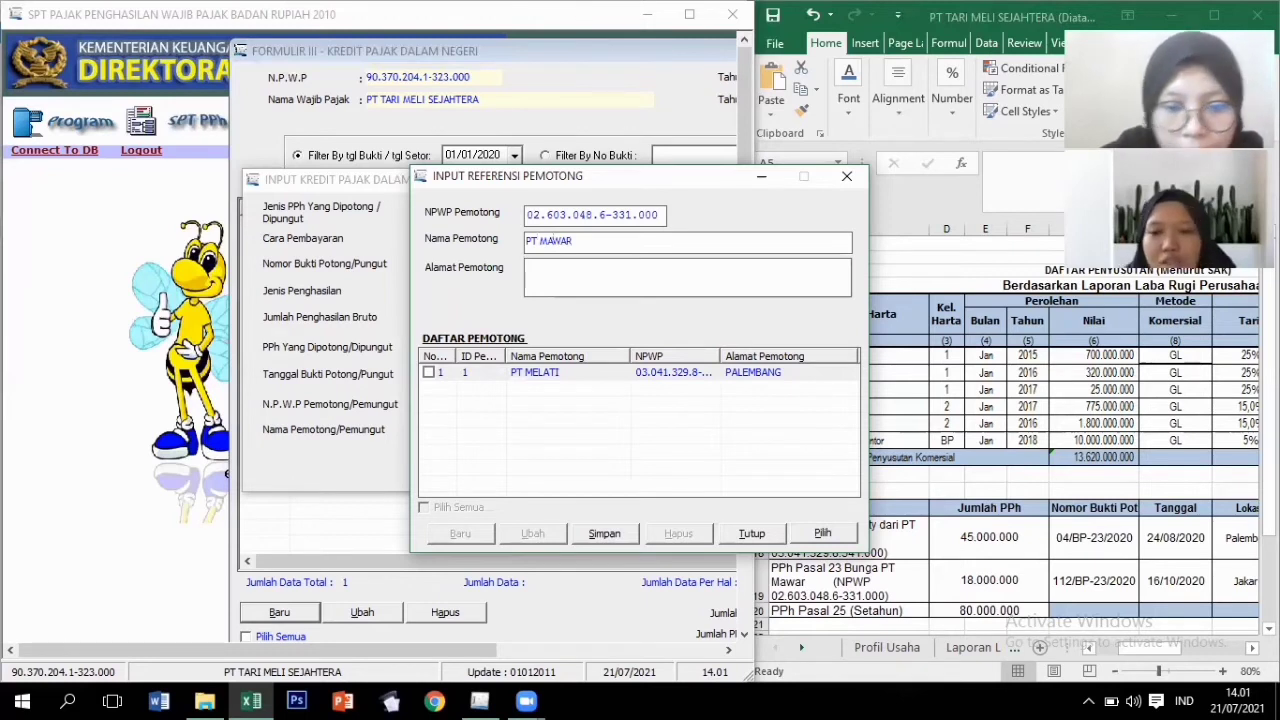
pyautogui.write('JAKARTA')
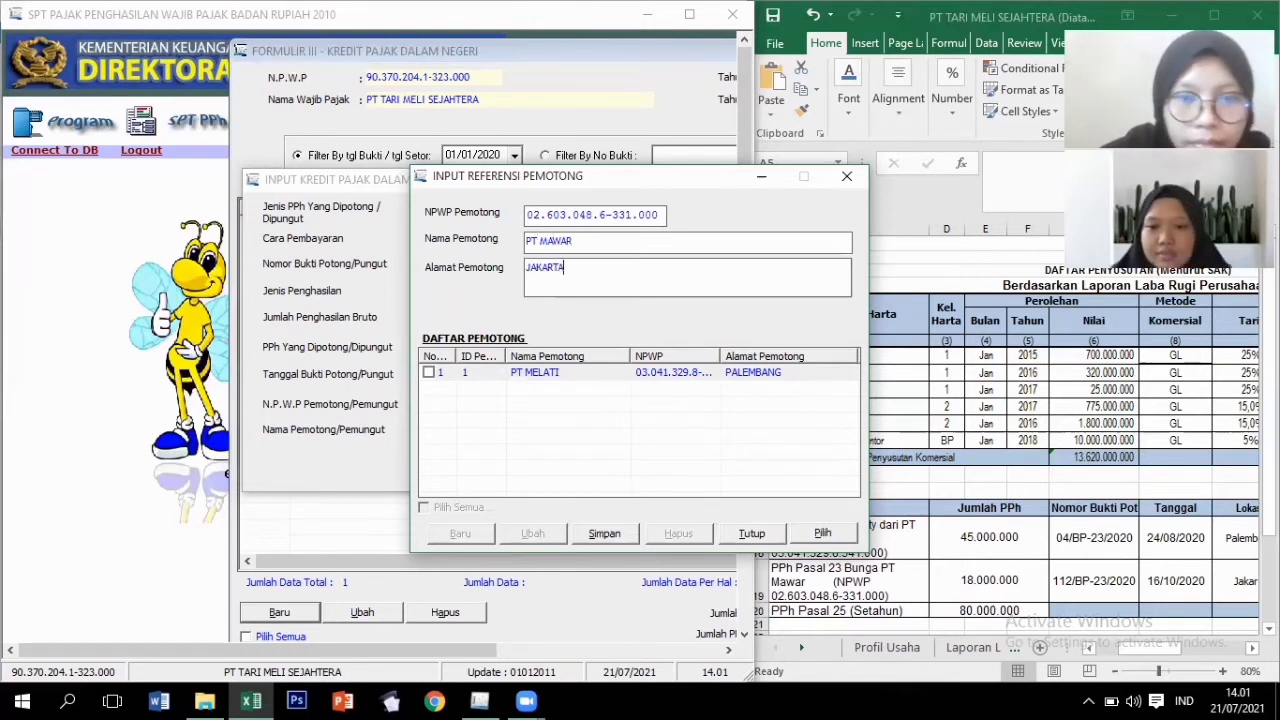
pyautogui.click(618, 538)
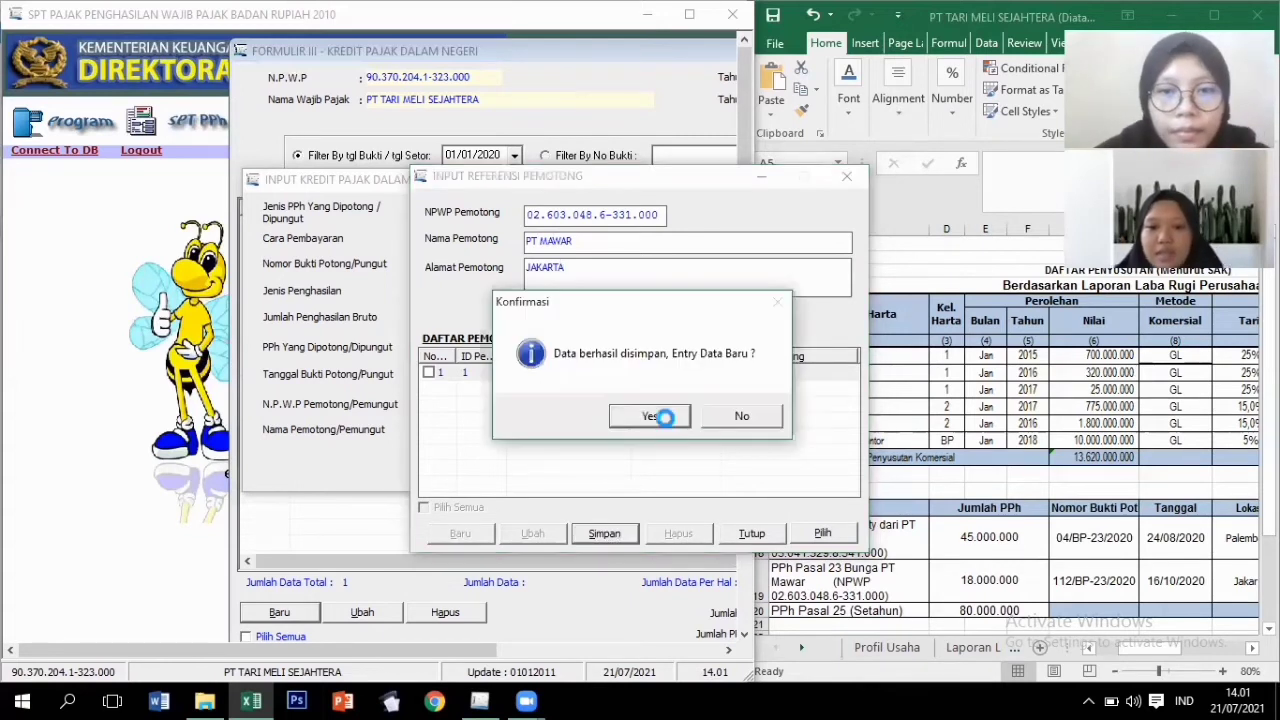
pyautogui.click(664, 421)
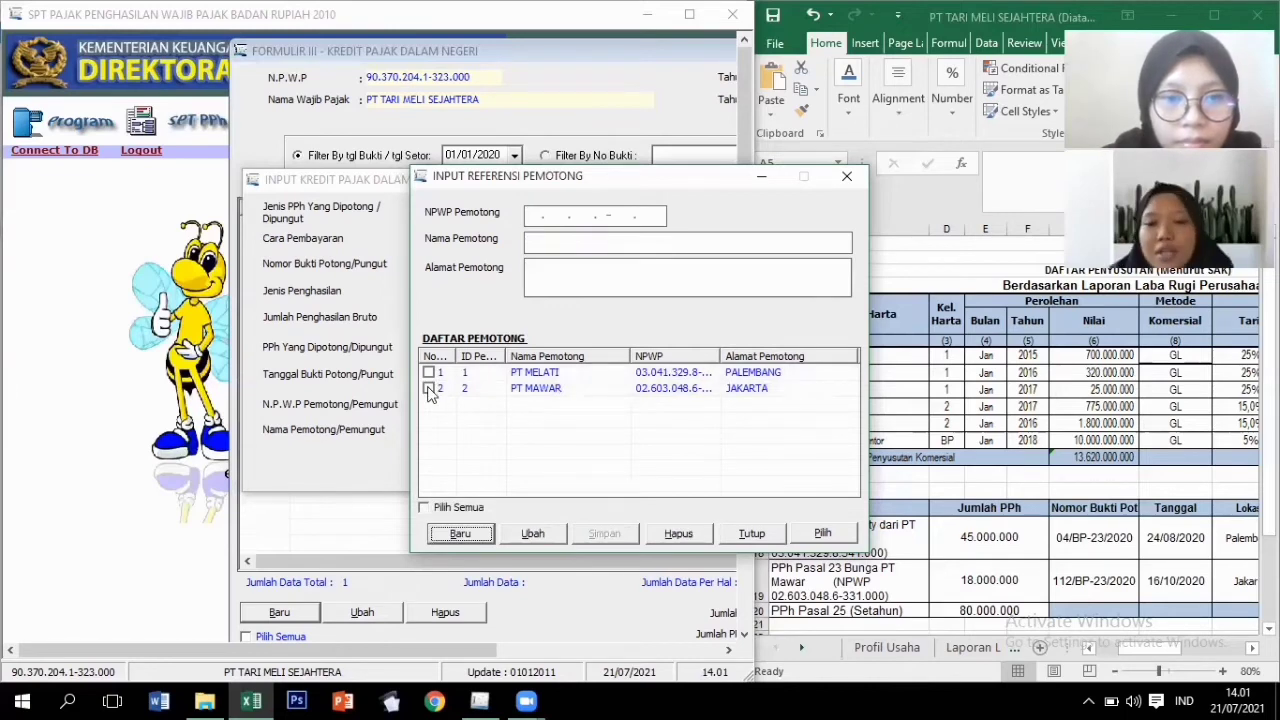
# Assign PT MAWAR to the interest credit, save it, and close the credit form.
pyautogui.click(429, 389)
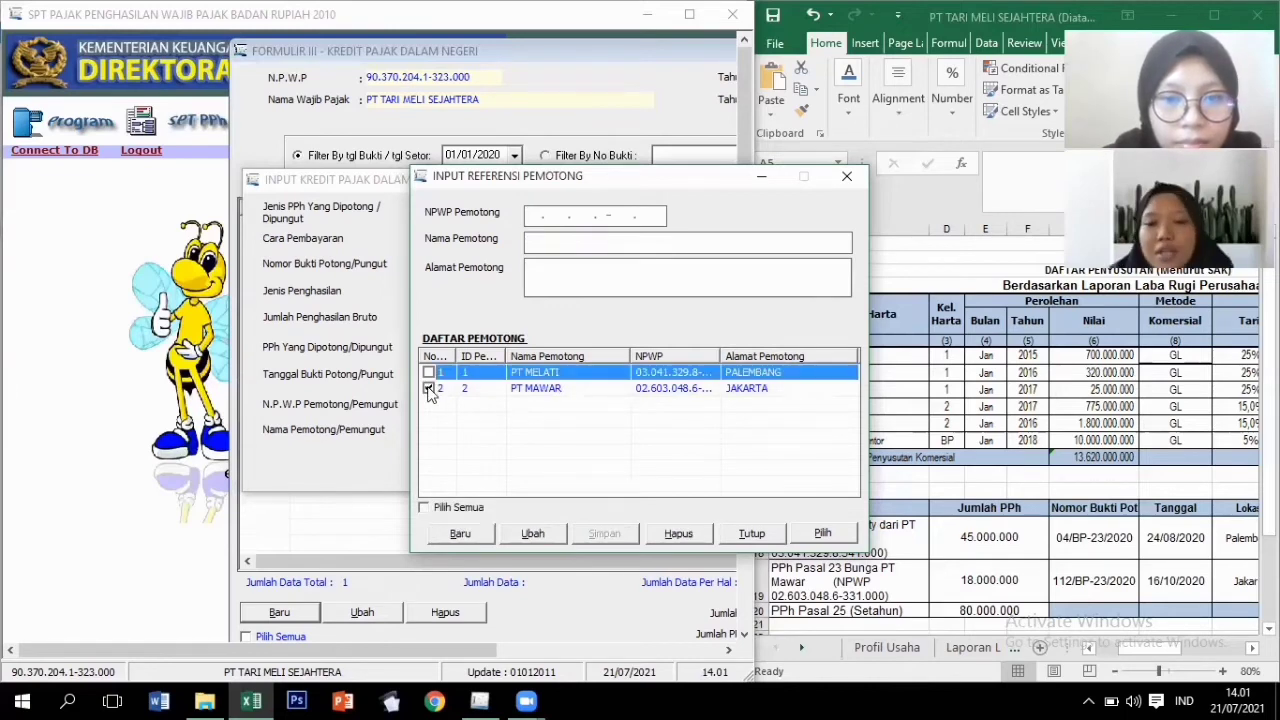
pyautogui.click(822, 534)
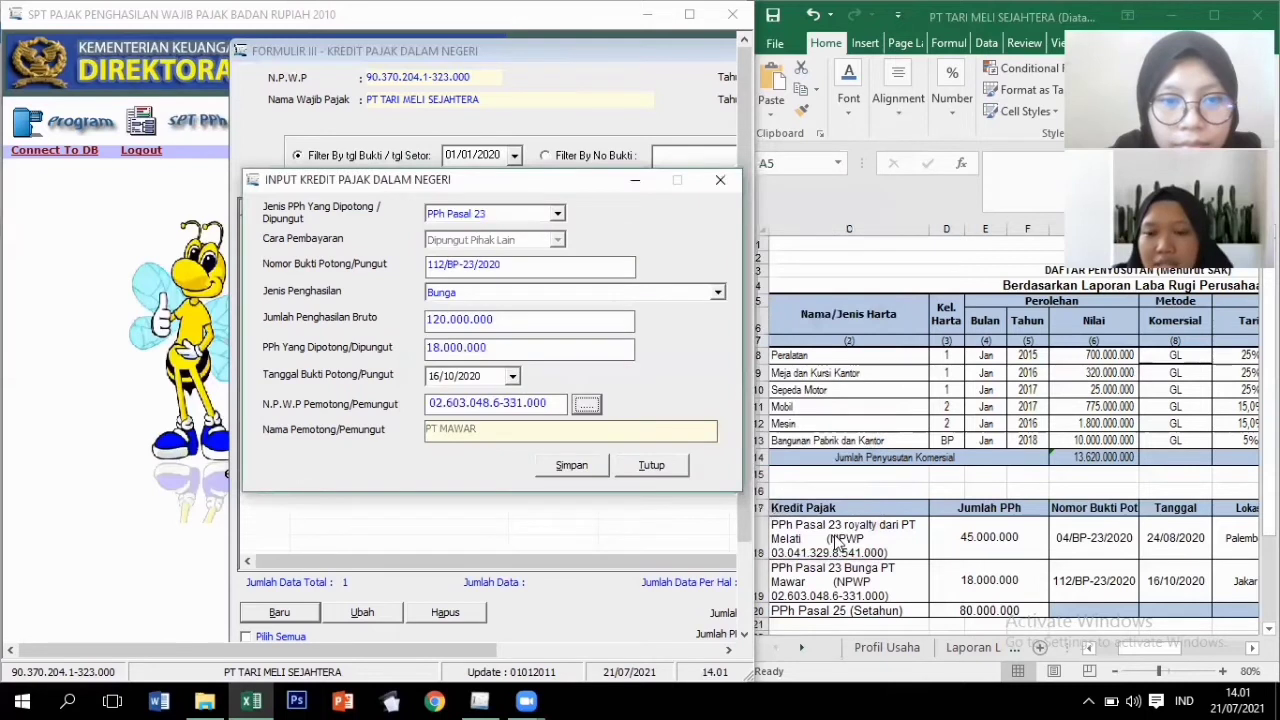
pyautogui.click(585, 467)
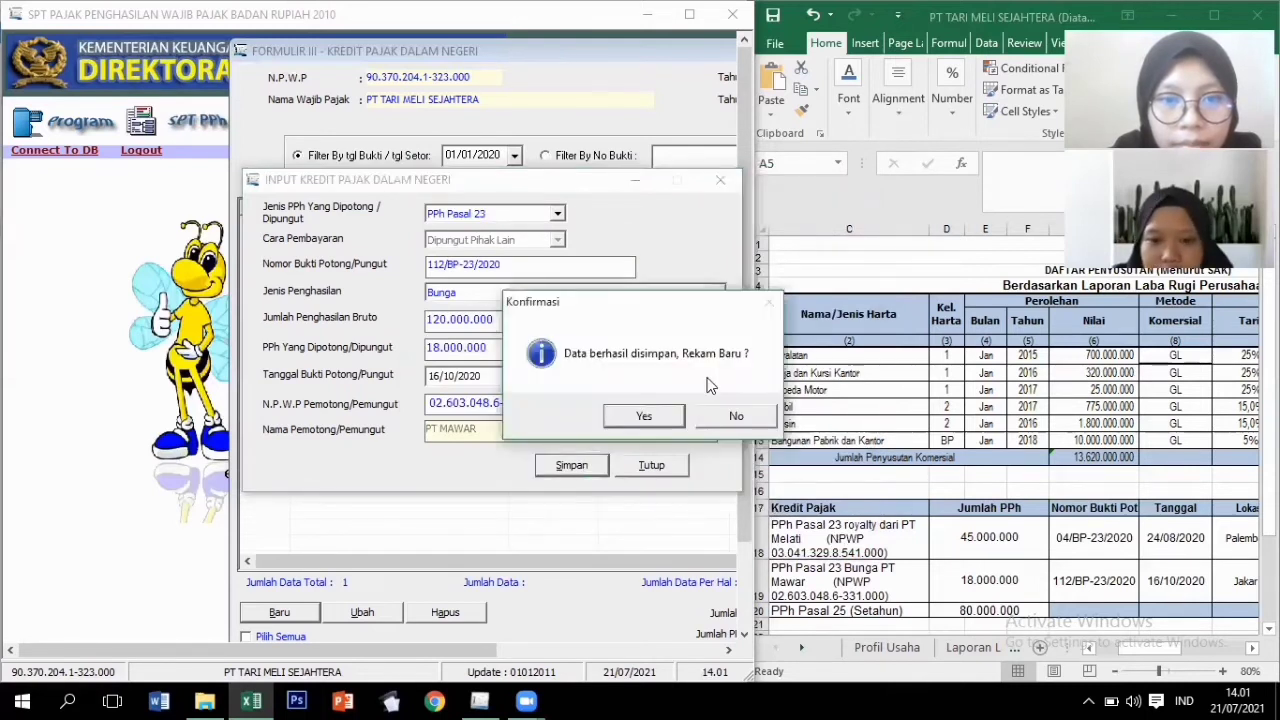
pyautogui.click(646, 414)
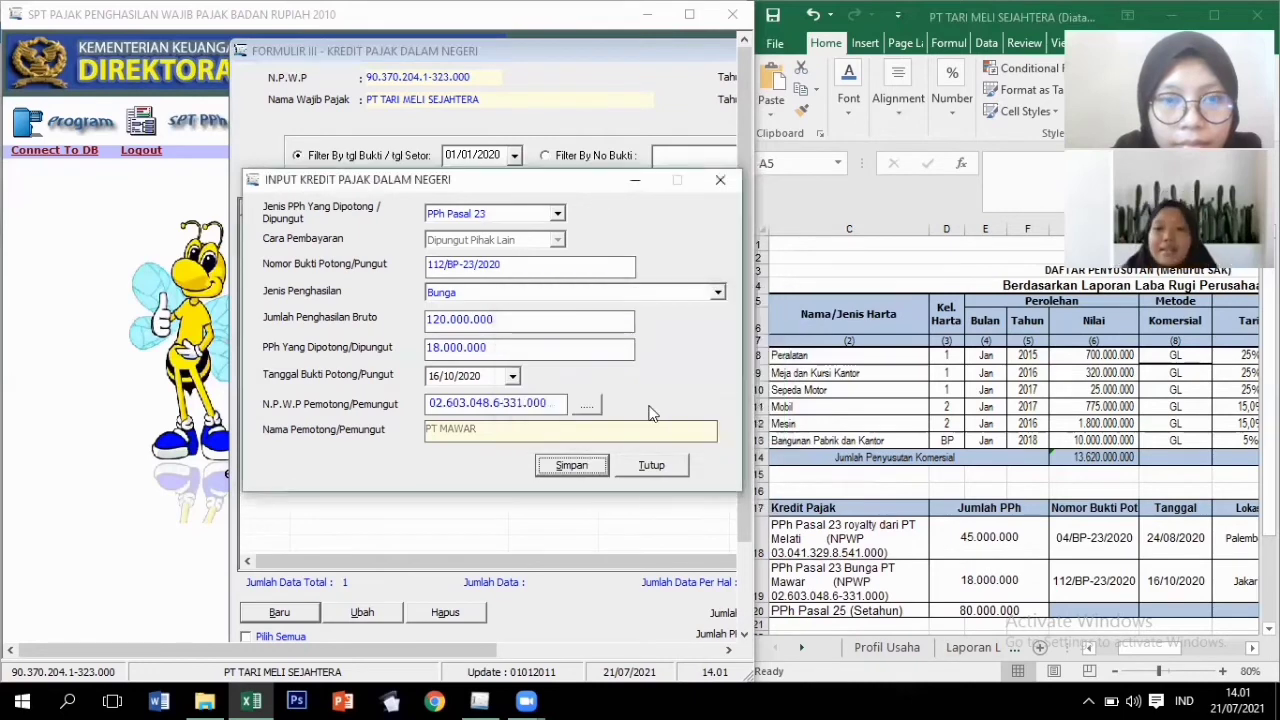
pyautogui.click(669, 467)
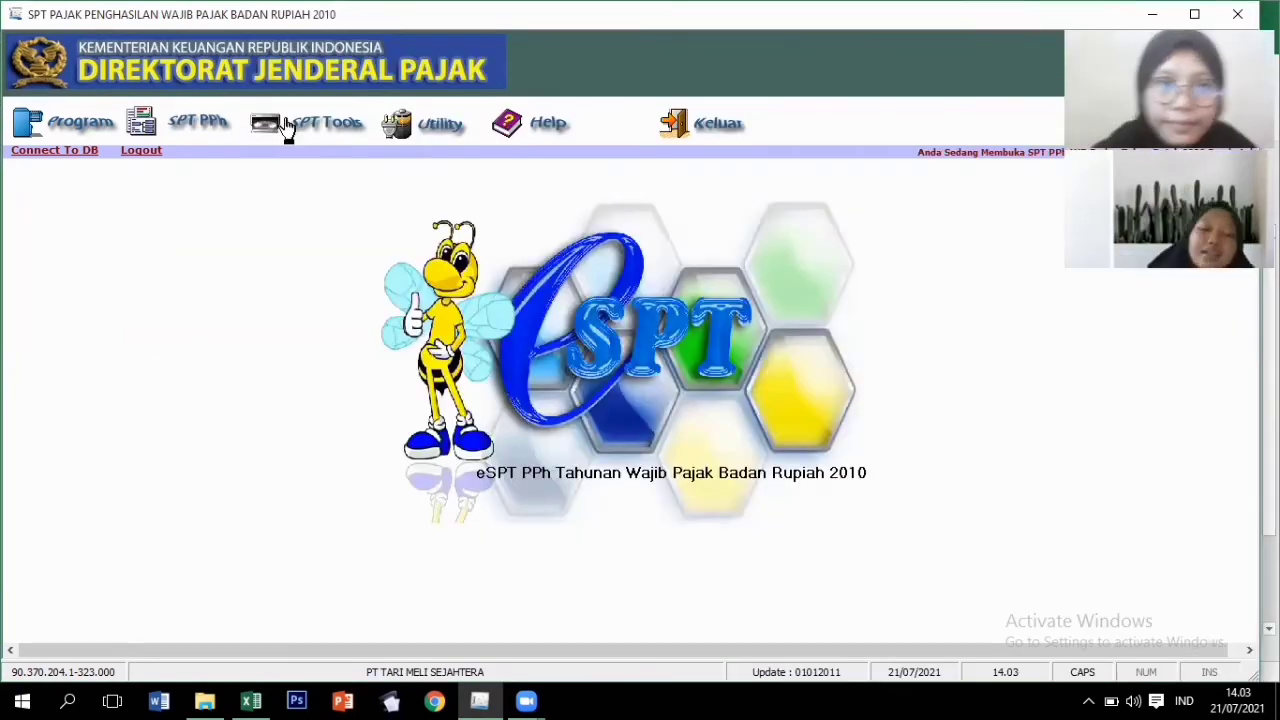
# Open Formulir 1771-II and move it aside next to the spreadsheet.
pyautogui.click(205, 128)
pyautogui.moveTo(366, 184)
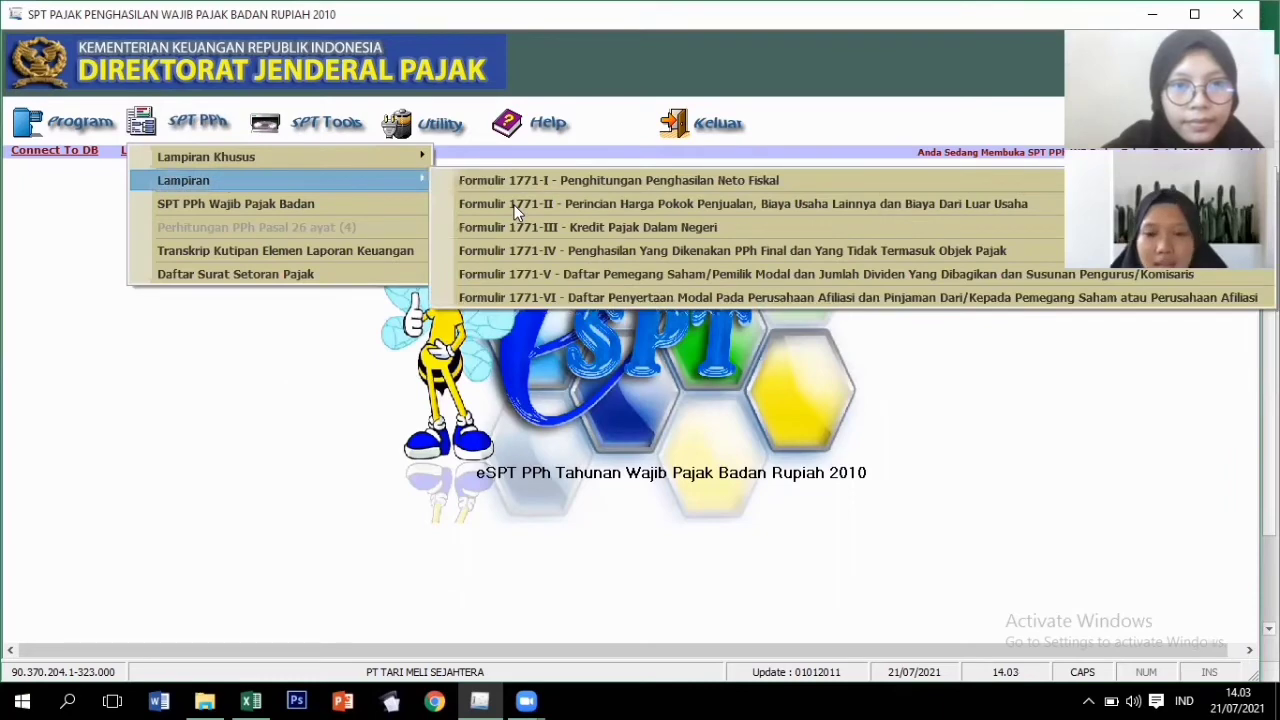
pyautogui.click(514, 205)
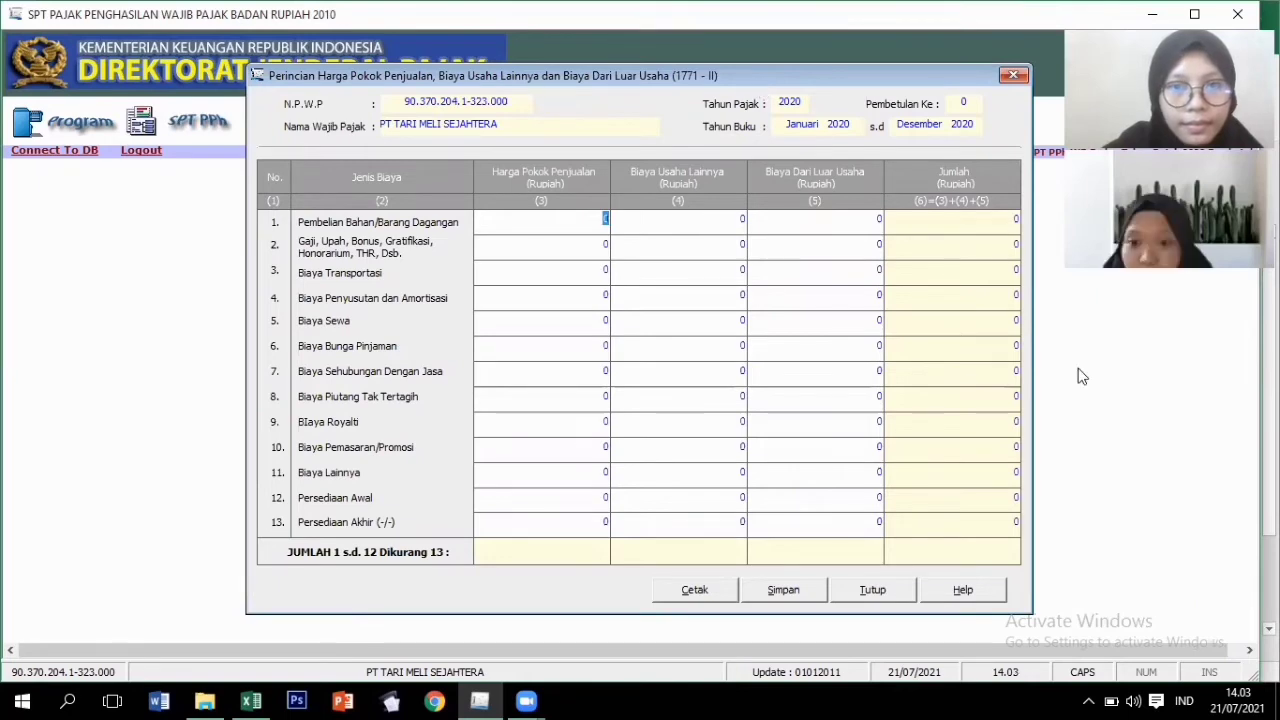
pyautogui.moveTo(534, 77); pyautogui.dragTo(309, 71)
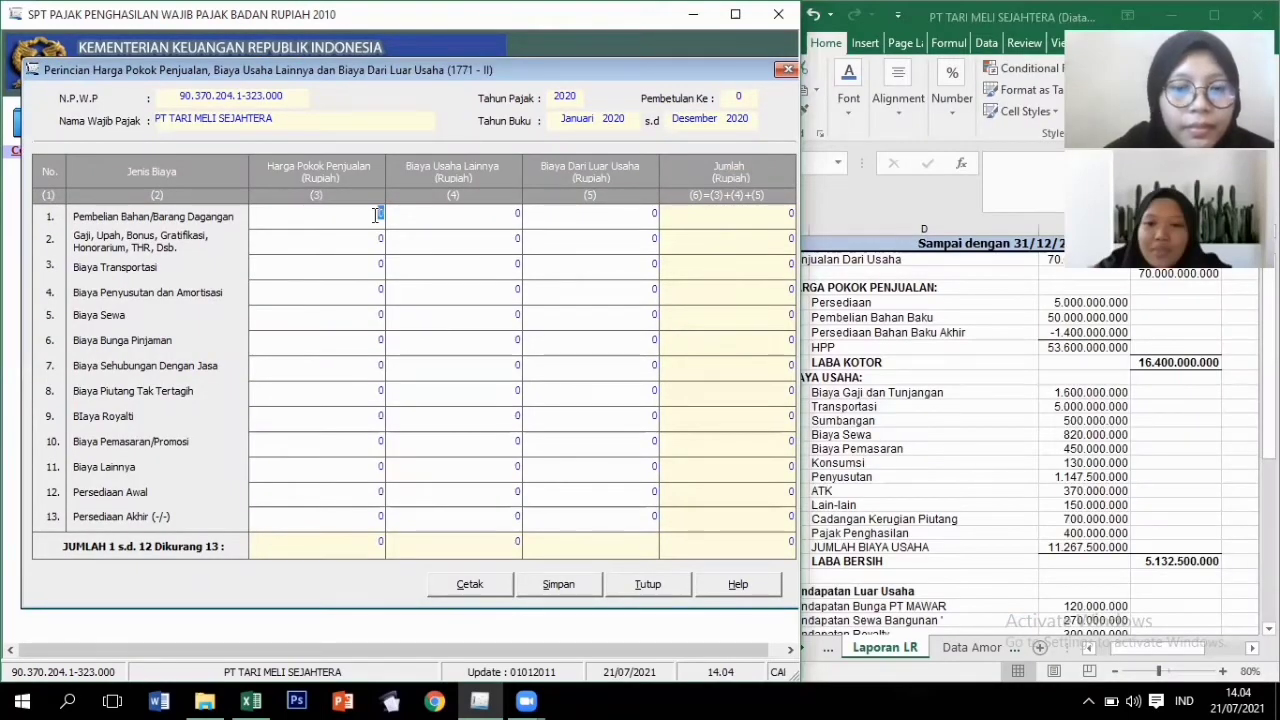
# Enter 50.000.000.000 purchases and 1.600.000.000 wages on the 1771-II grid.
pyautogui.write('50.0')
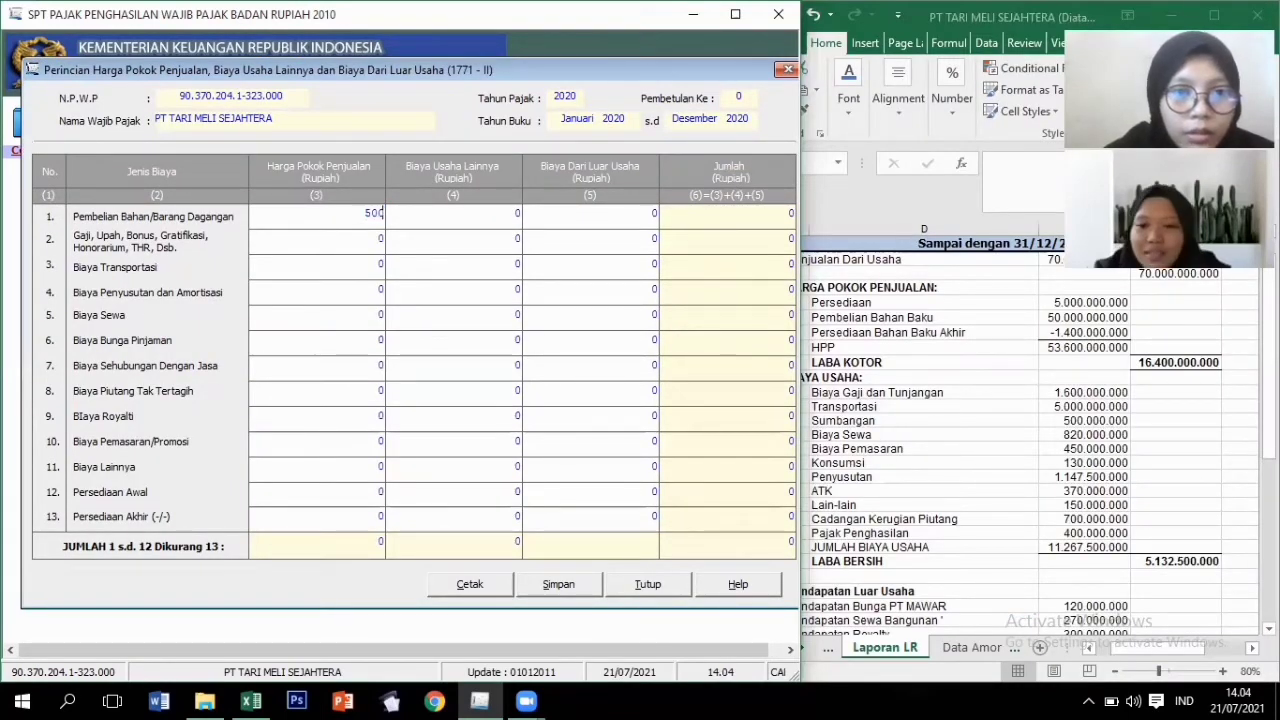
pyautogui.write('0')
pyautogui.write('0')
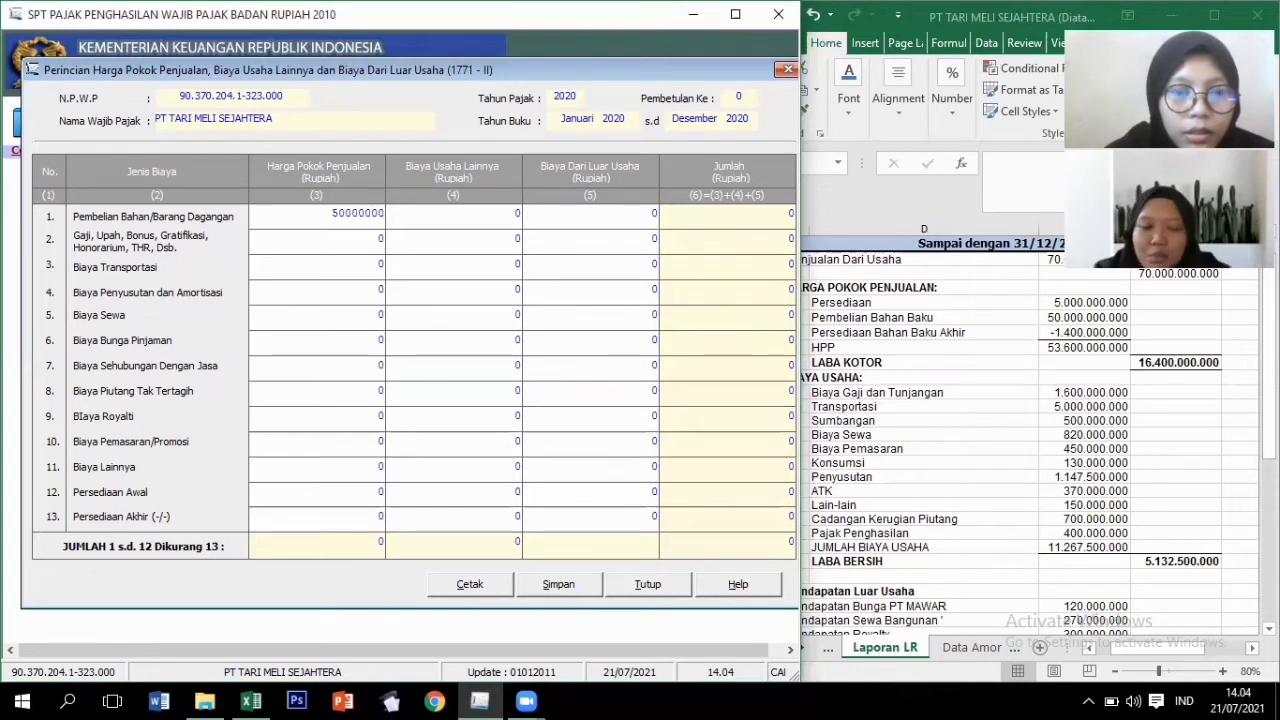
pyautogui.write('.000.000')
pyautogui.press('Tab')
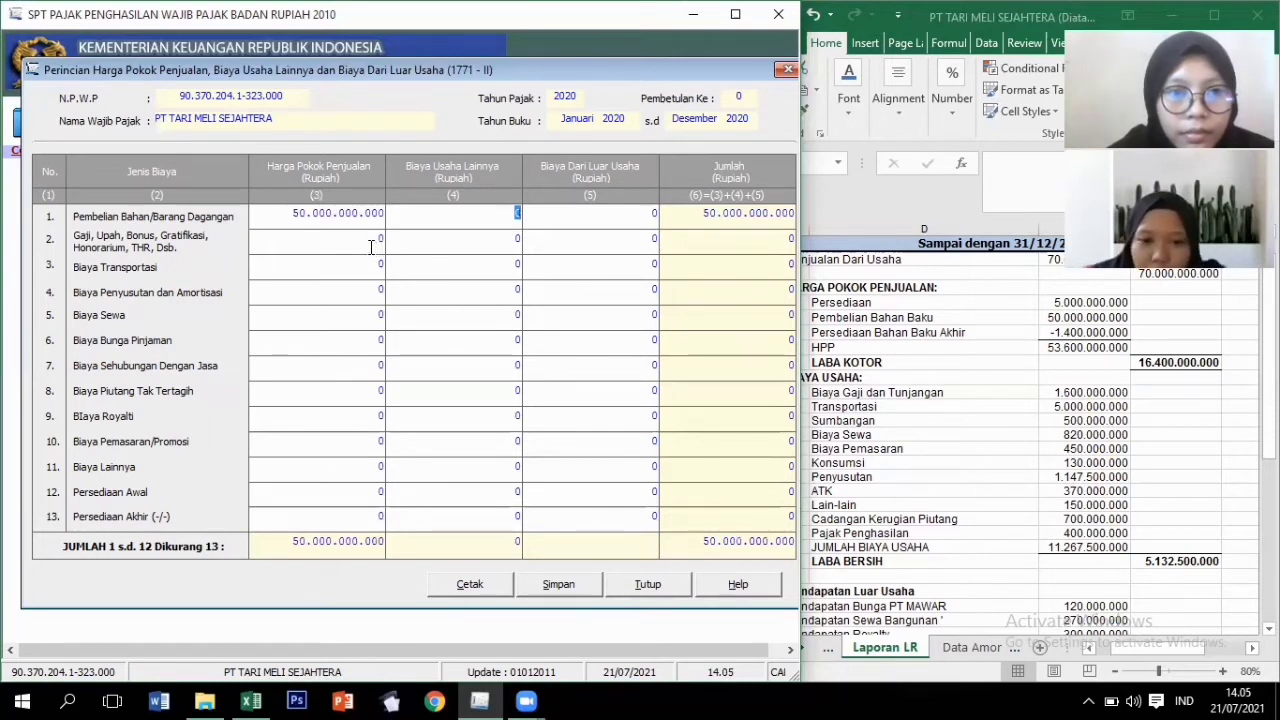
pyautogui.press('Down')
pyautogui.write('16')
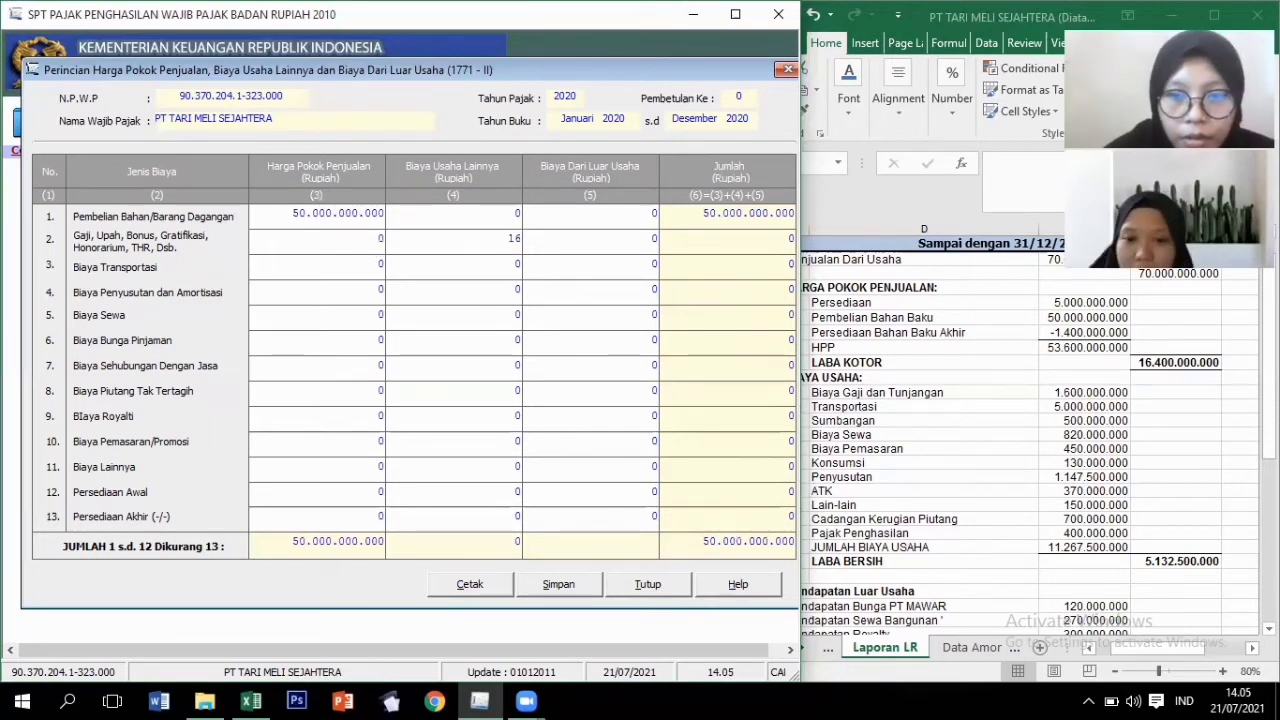
pyautogui.write('00000000')
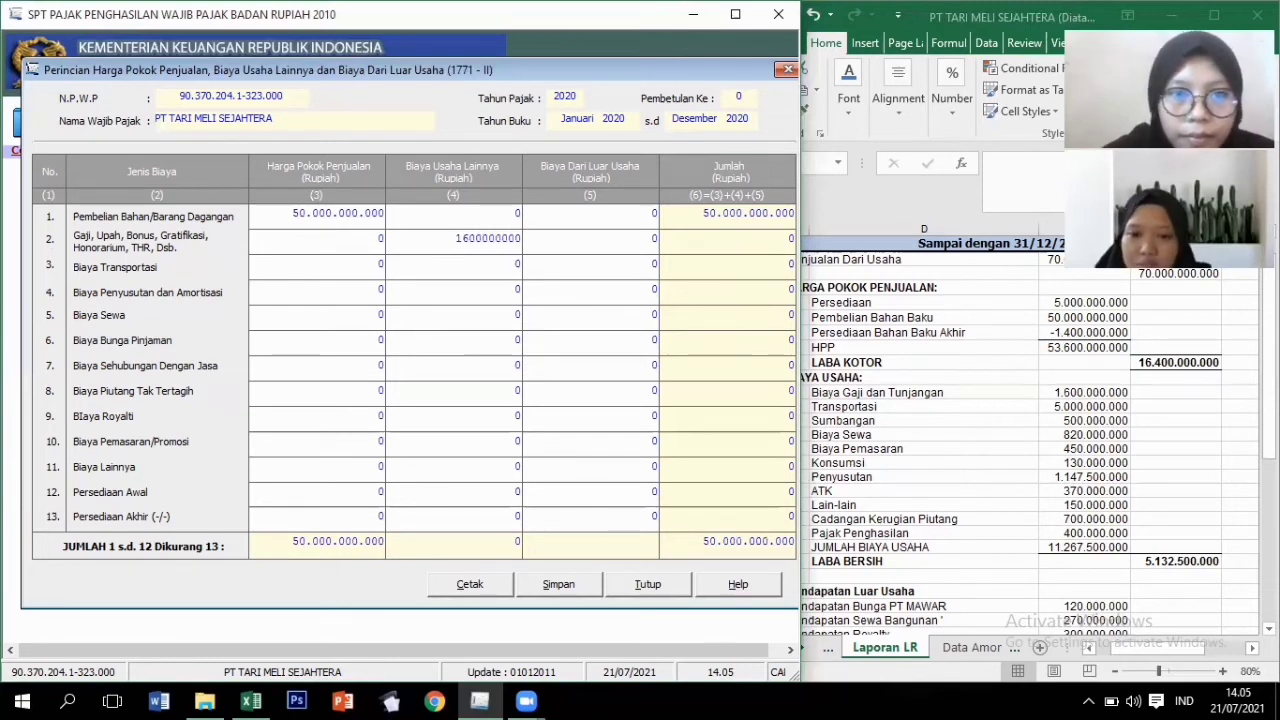
pyautogui.press('Tab')
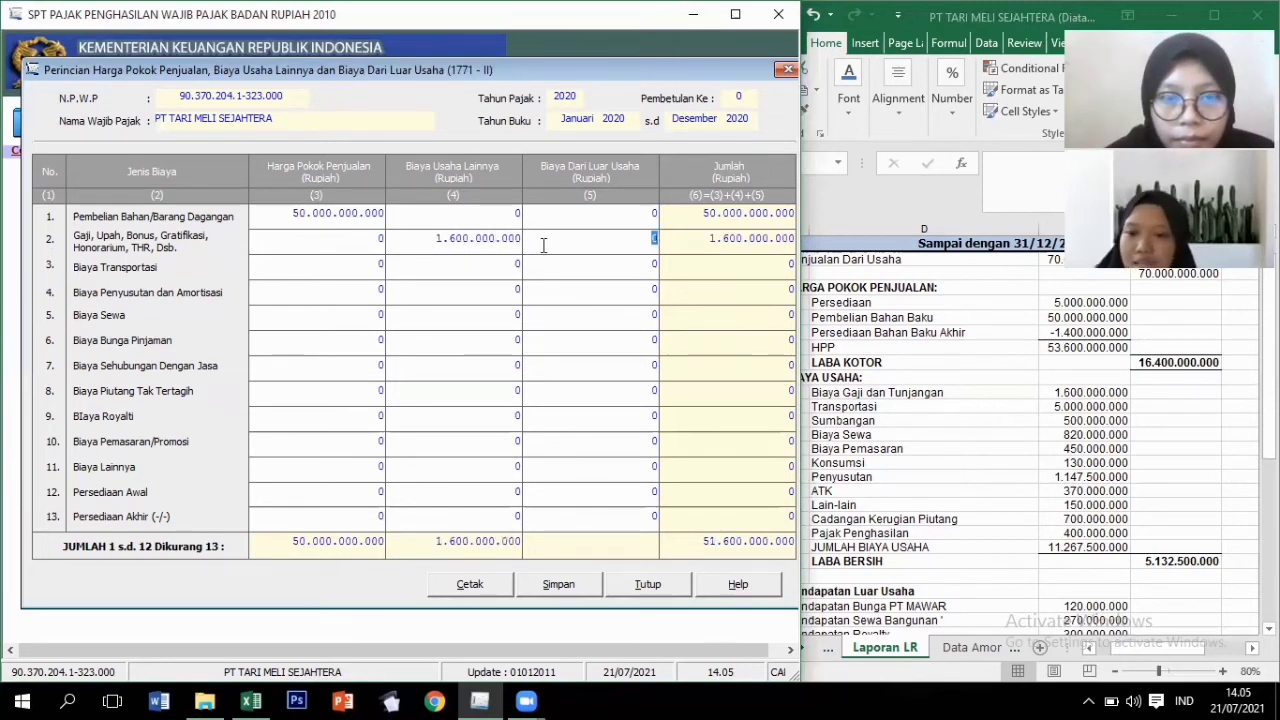
# Enter transport 5.000.000.000 and depreciation 1.147.500.000 under other operating costs.
pyautogui.click(496, 270)
pyautogui.write('5.000.0')
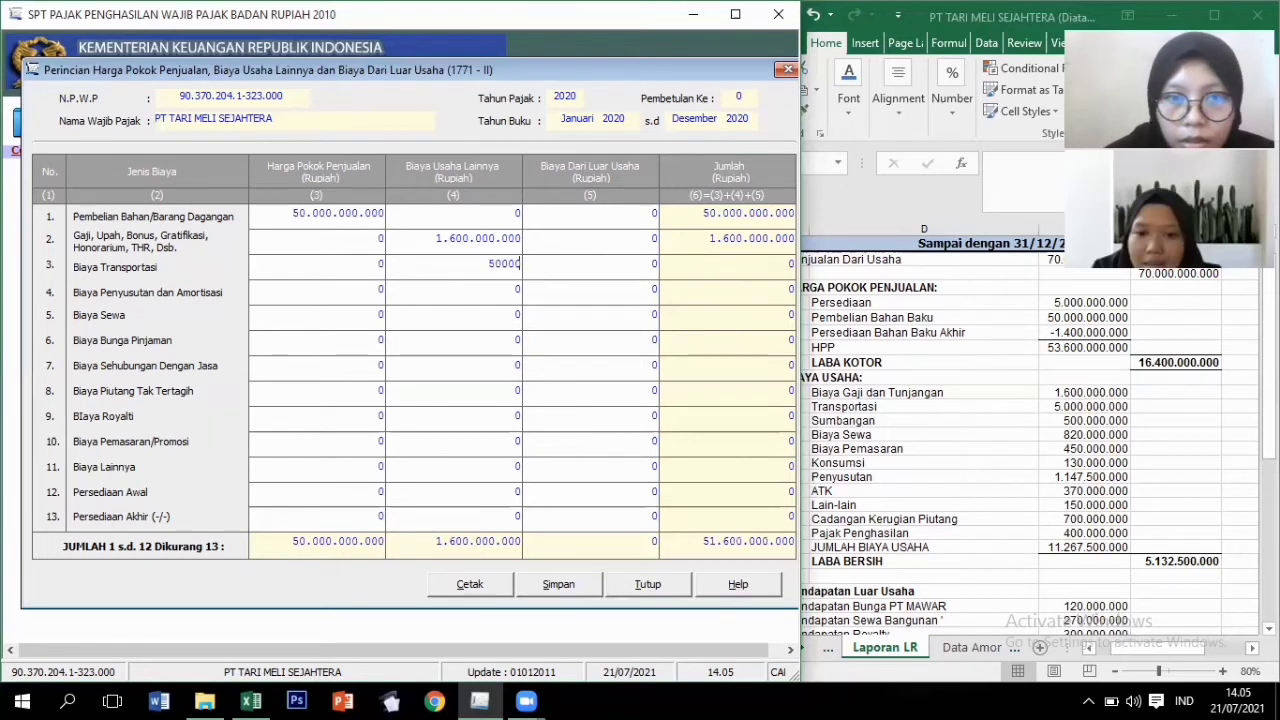
pyautogui.write('00')
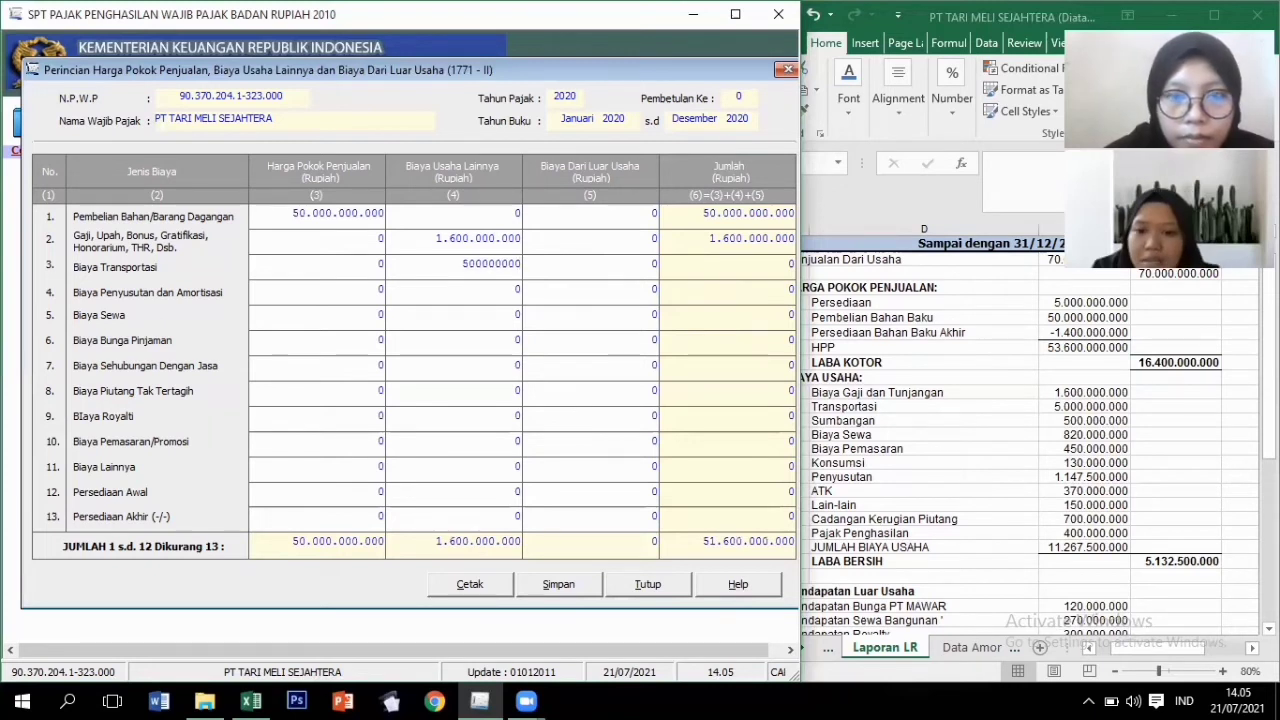
pyautogui.write('.000')
pyautogui.click(463, 291)
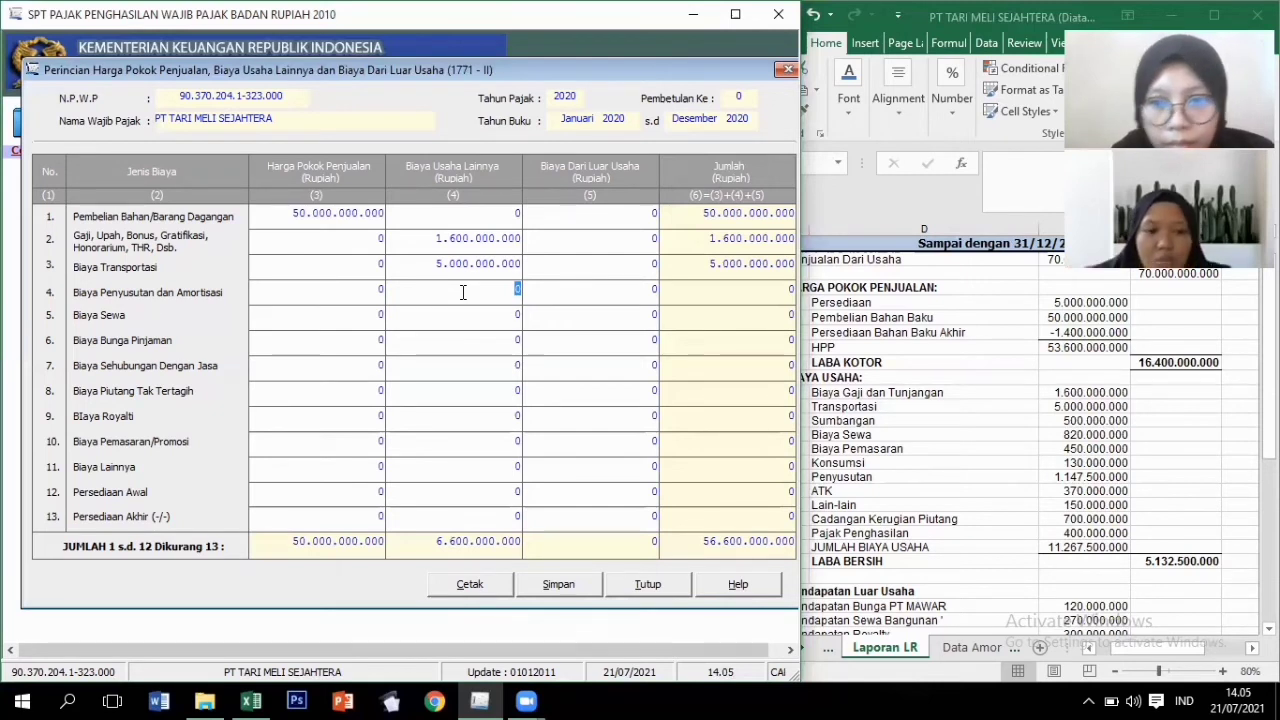
pyautogui.write('1147')
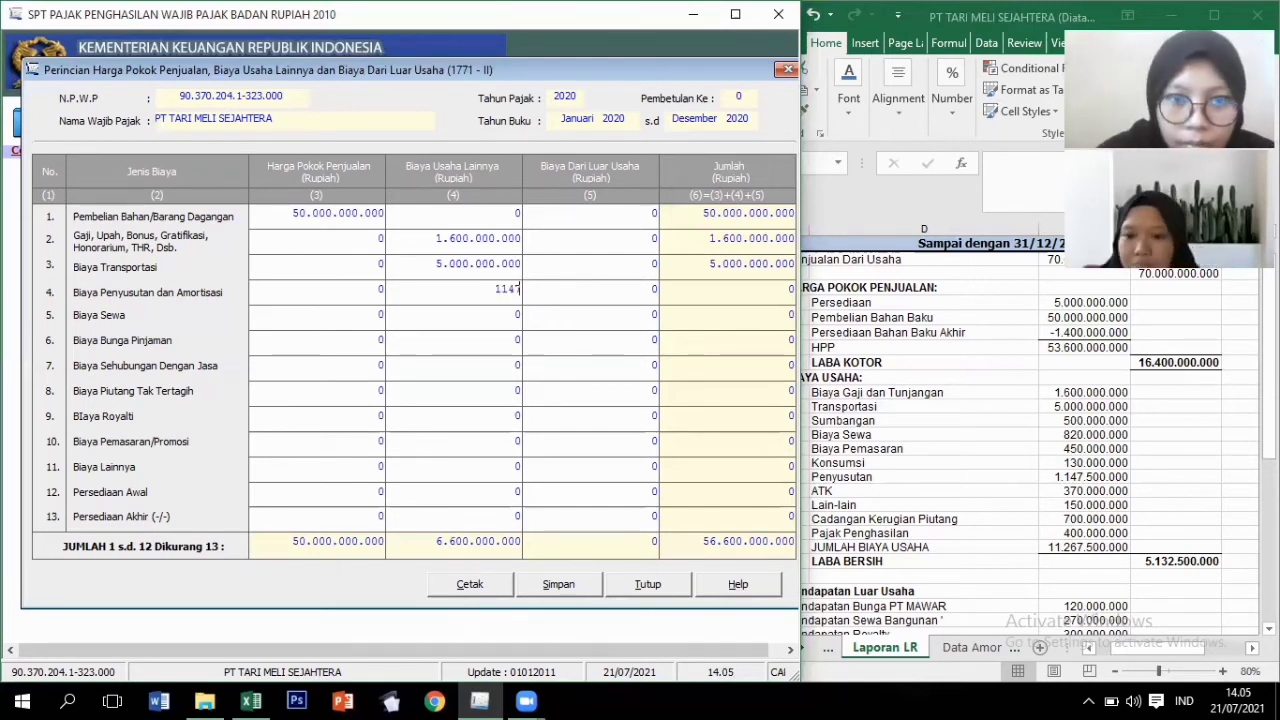
pyautogui.write('5000')
pyautogui.press('Tab')
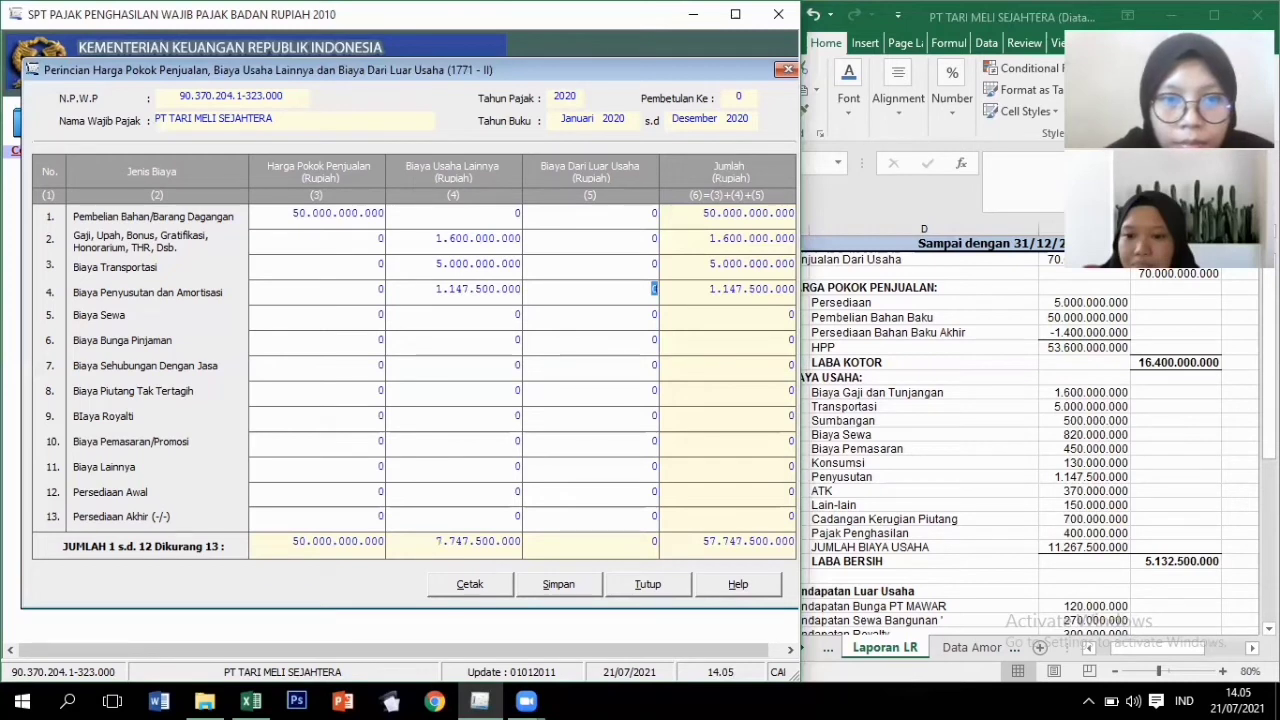
# Enter rent 820.000.000, marketing 450.000.000 and other costs 2.250.000.000 in column 4.
pyautogui.click(483, 318)
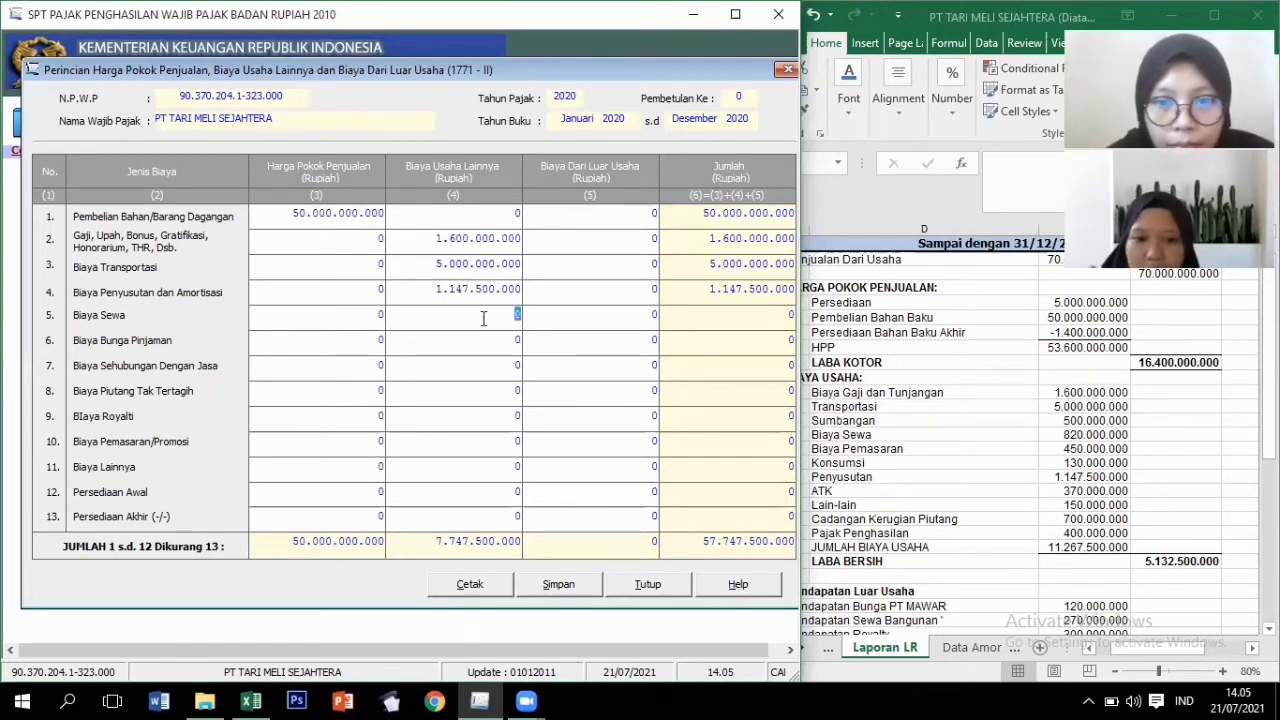
pyautogui.write('8')
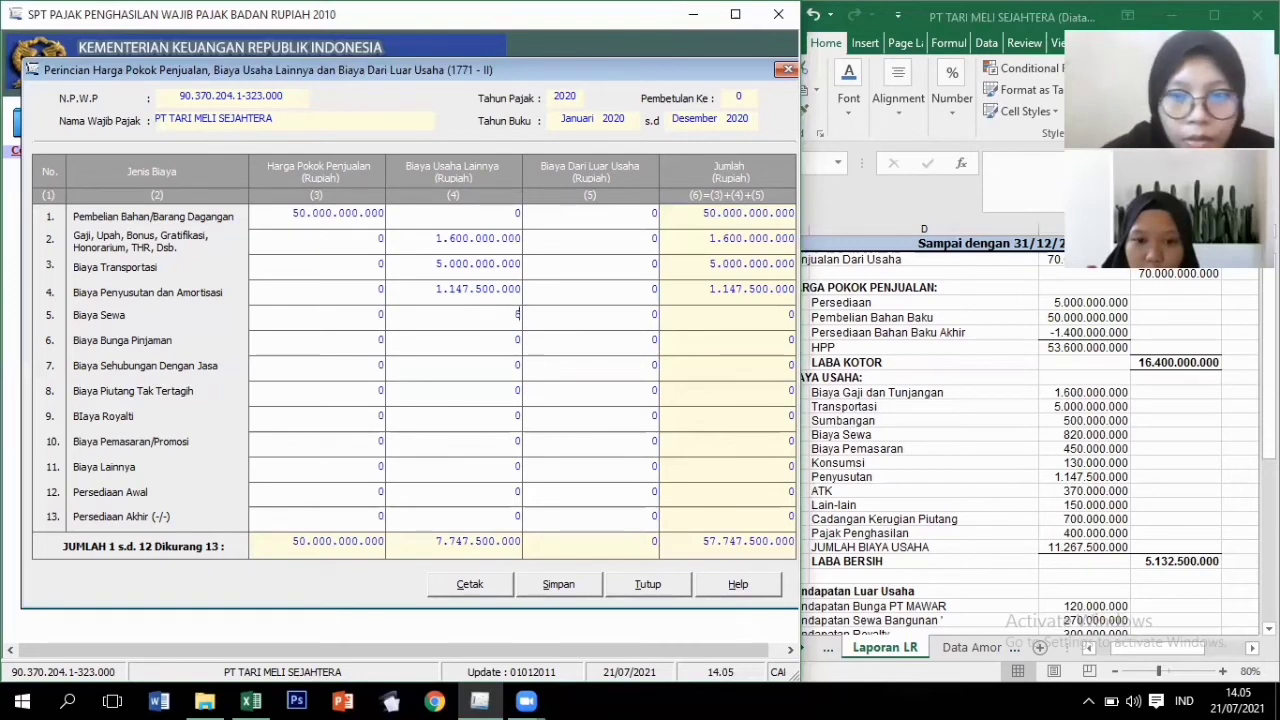
pyautogui.write('20.000.')
pyautogui.write('0000')
pyautogui.click(500, 441)
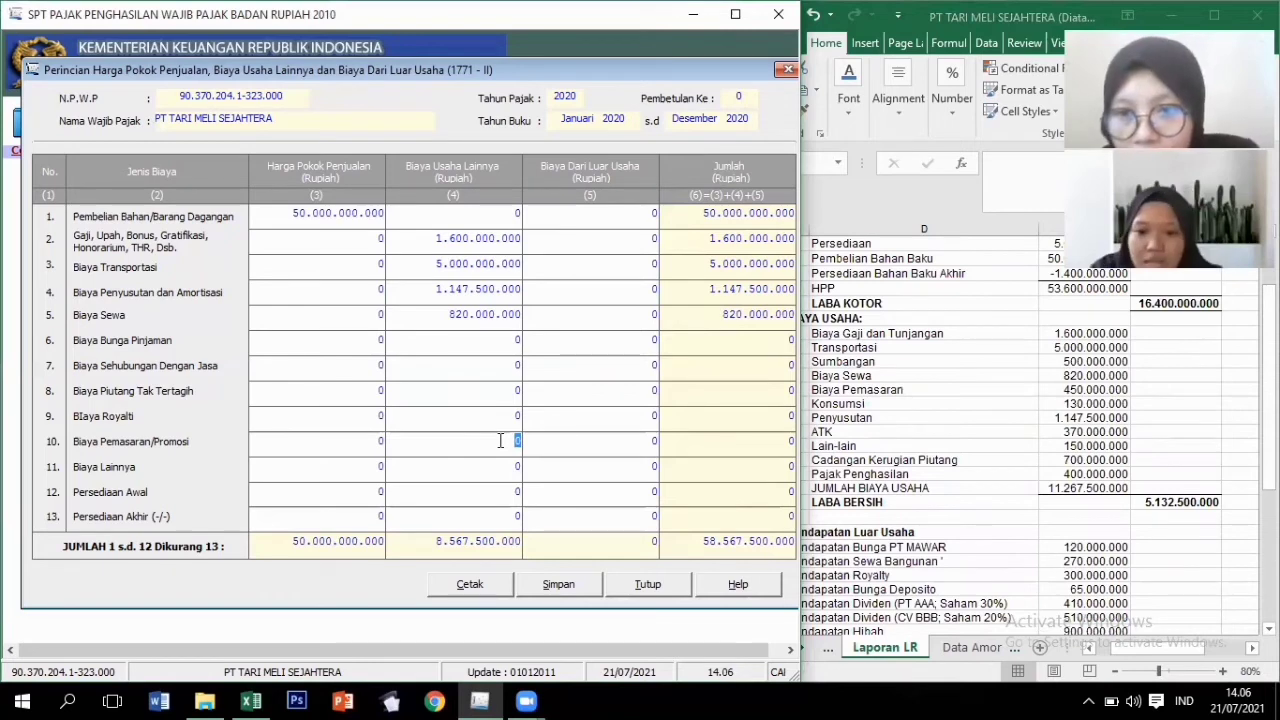
pyautogui.write('45')
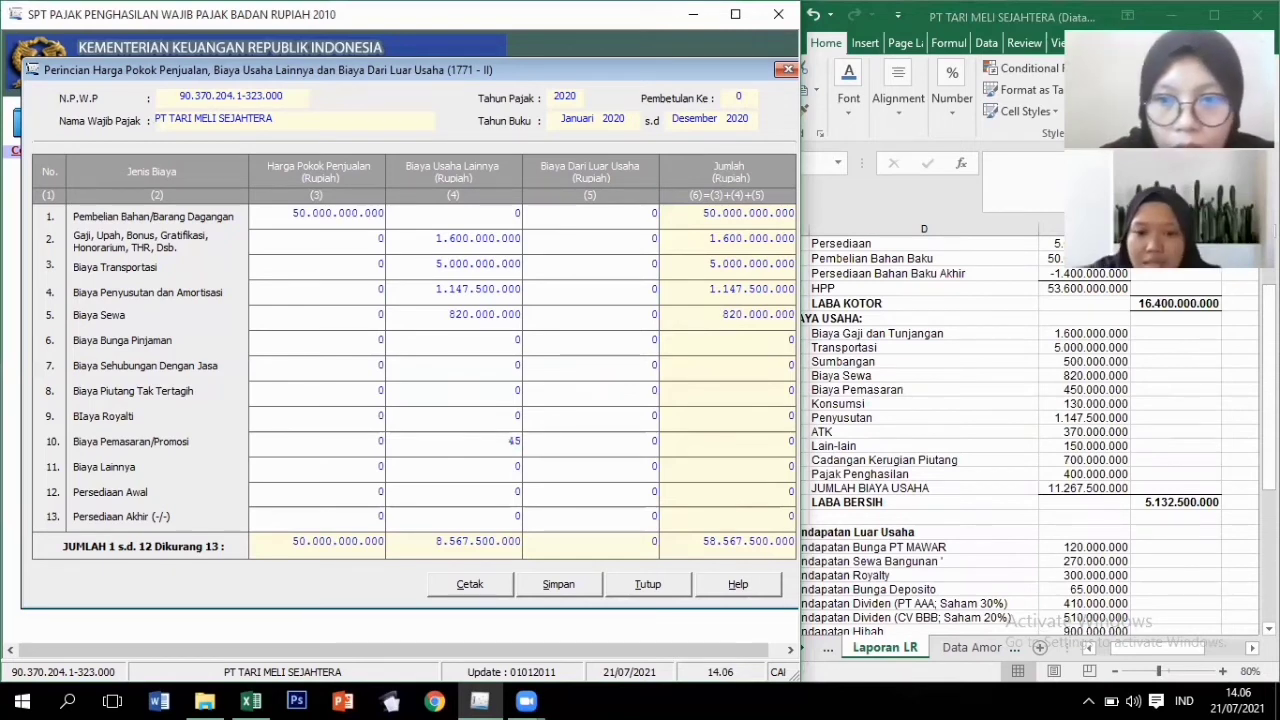
pyautogui.write('0.')
pyautogui.write('000.000')
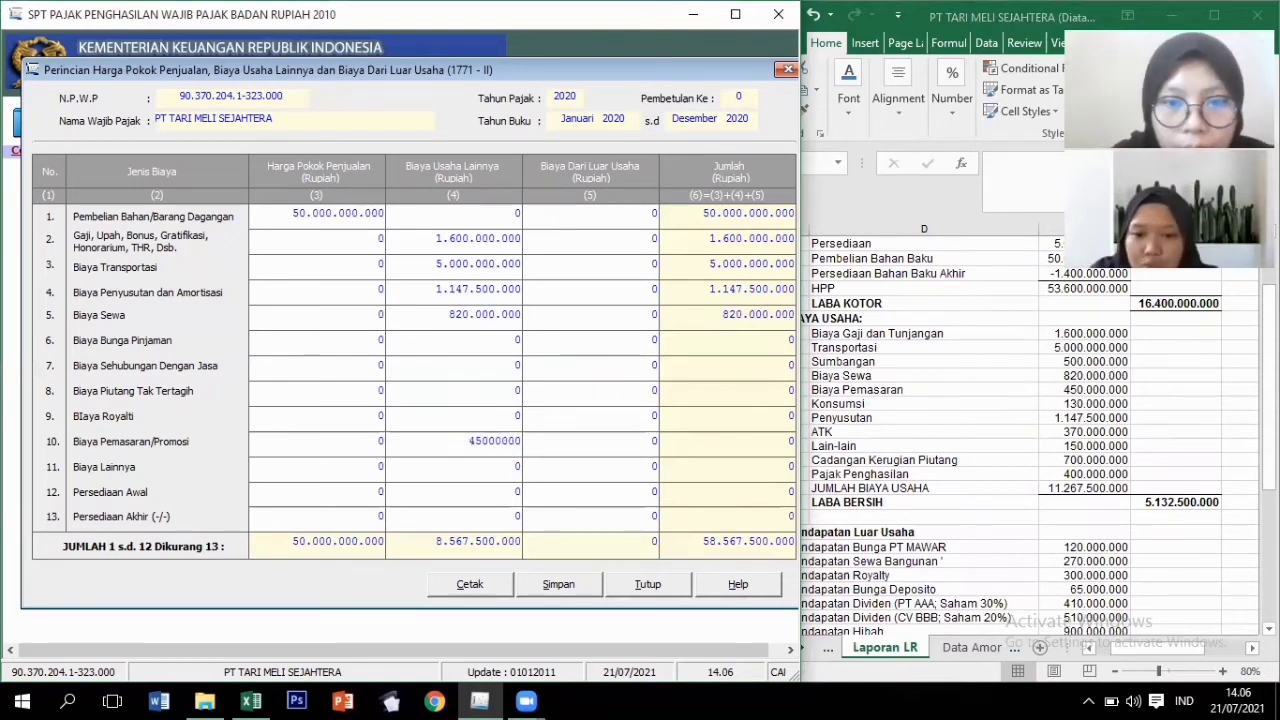
pyautogui.press('Return')
pyautogui.write('225')
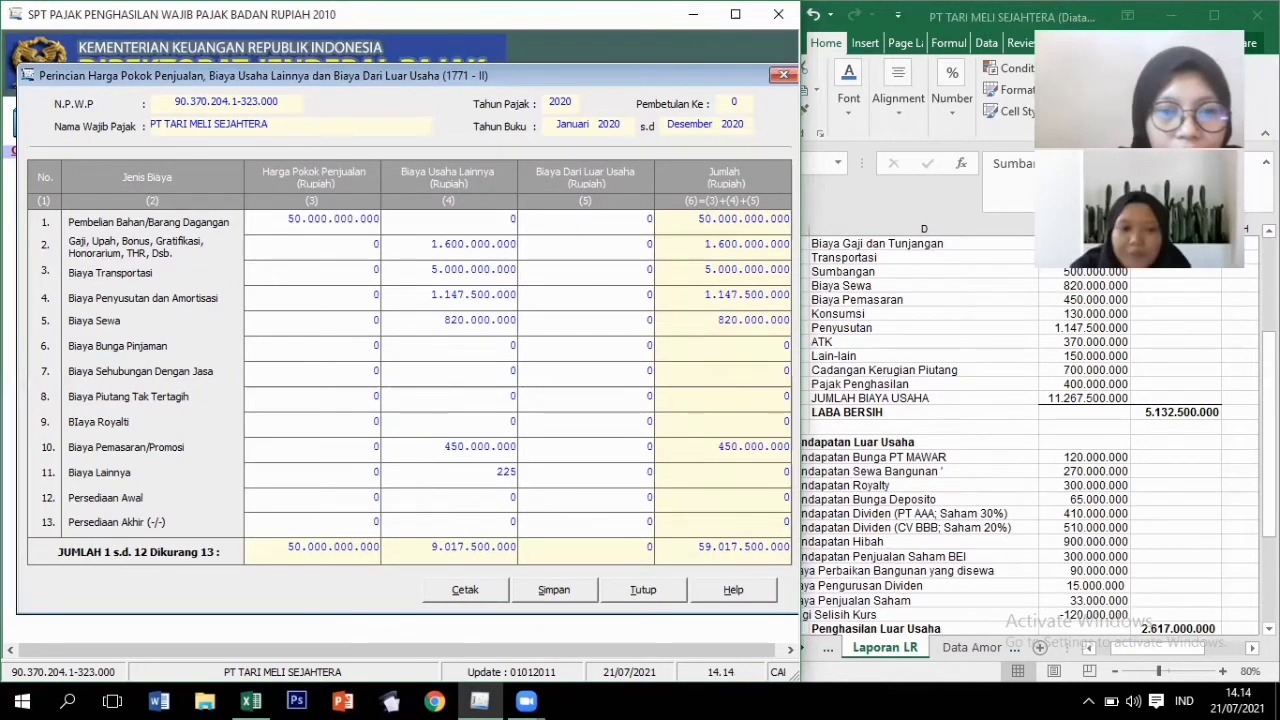
pyautogui.press('BackSpace')
pyautogui.press('BackSpace')
pyautogui.press('BackSpace')
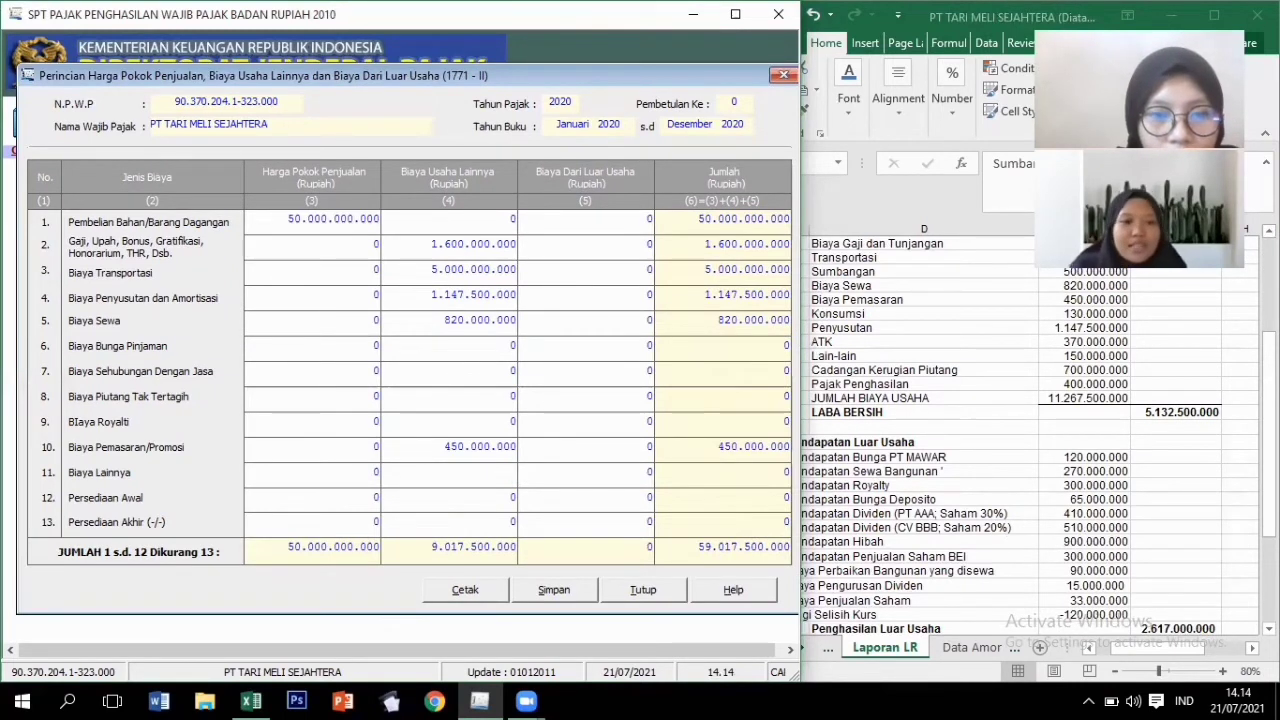
pyautogui.write('2')
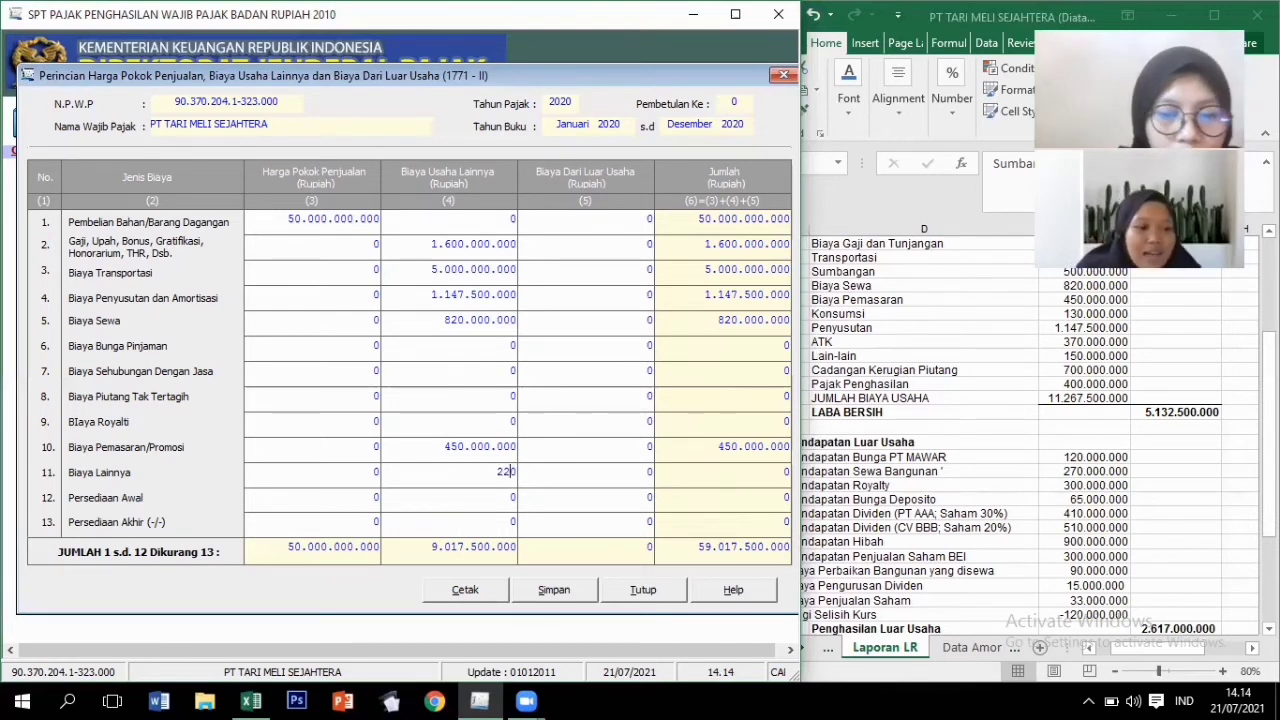
pyautogui.write('0250000000')
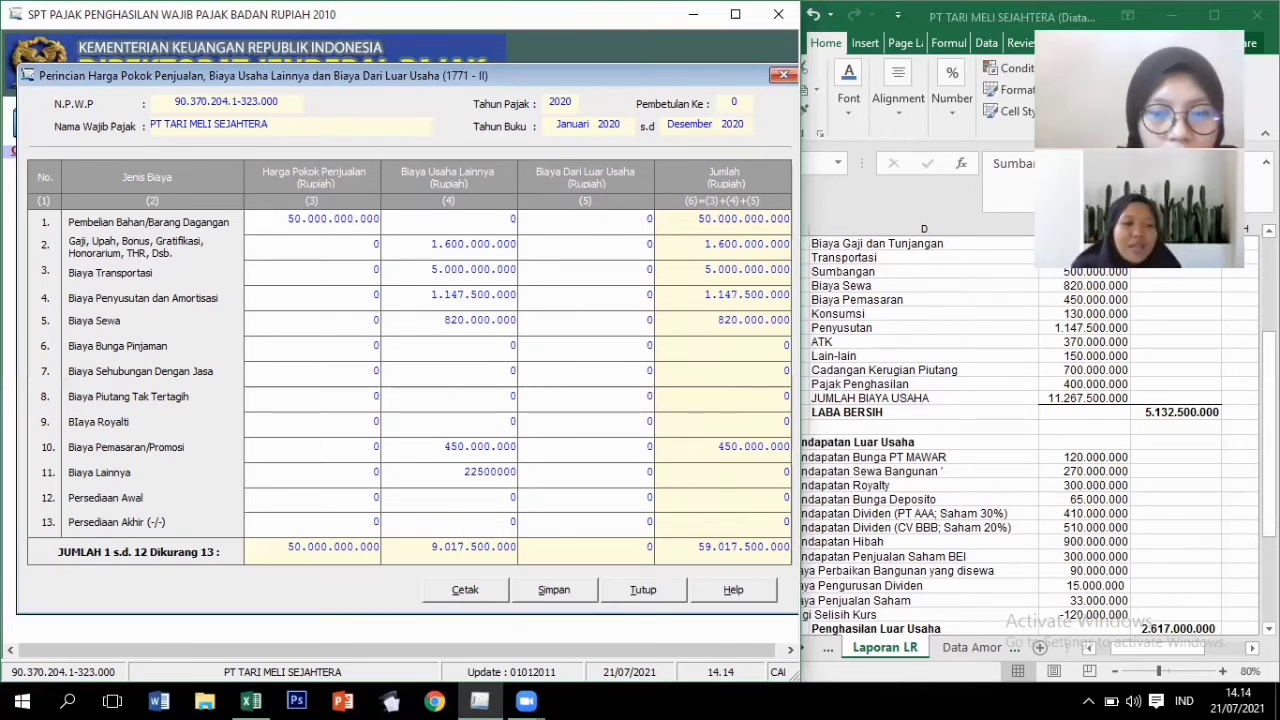
pyautogui.press('Tab')
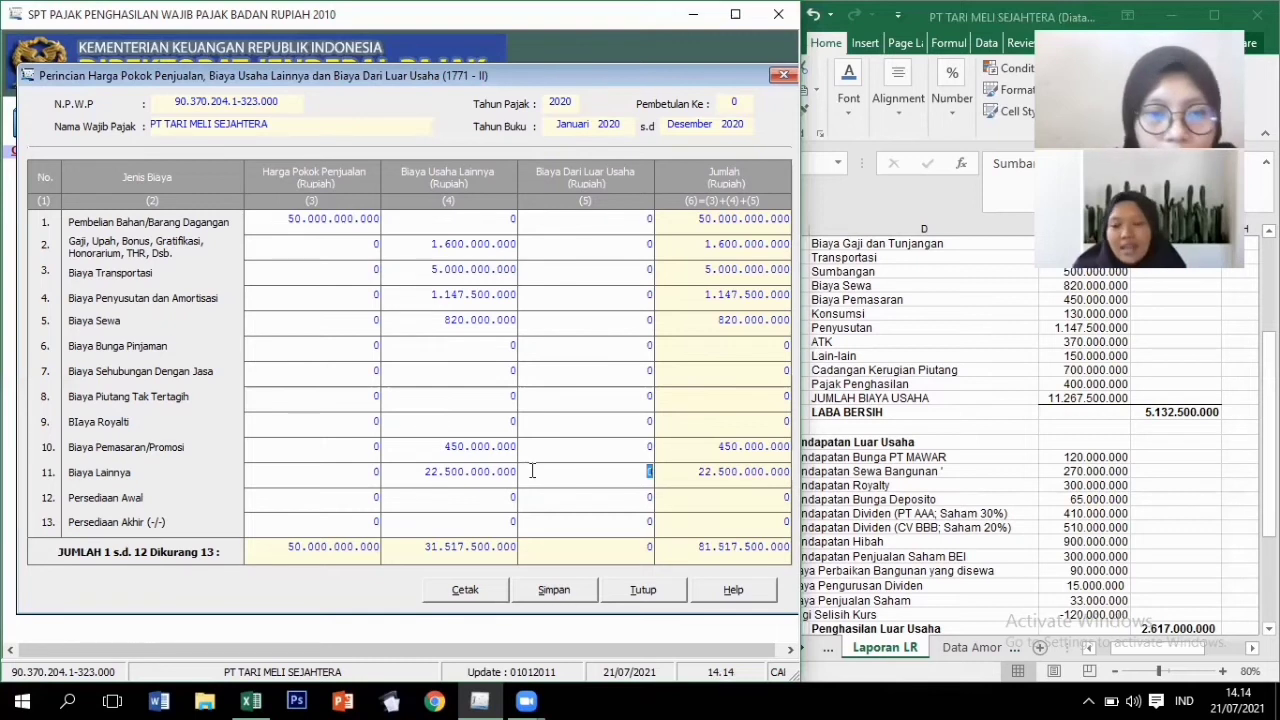
# Enter opening inventory 5.000.000.000 and type closing inventory 1.400.000.000.
pyautogui.click(378, 500)
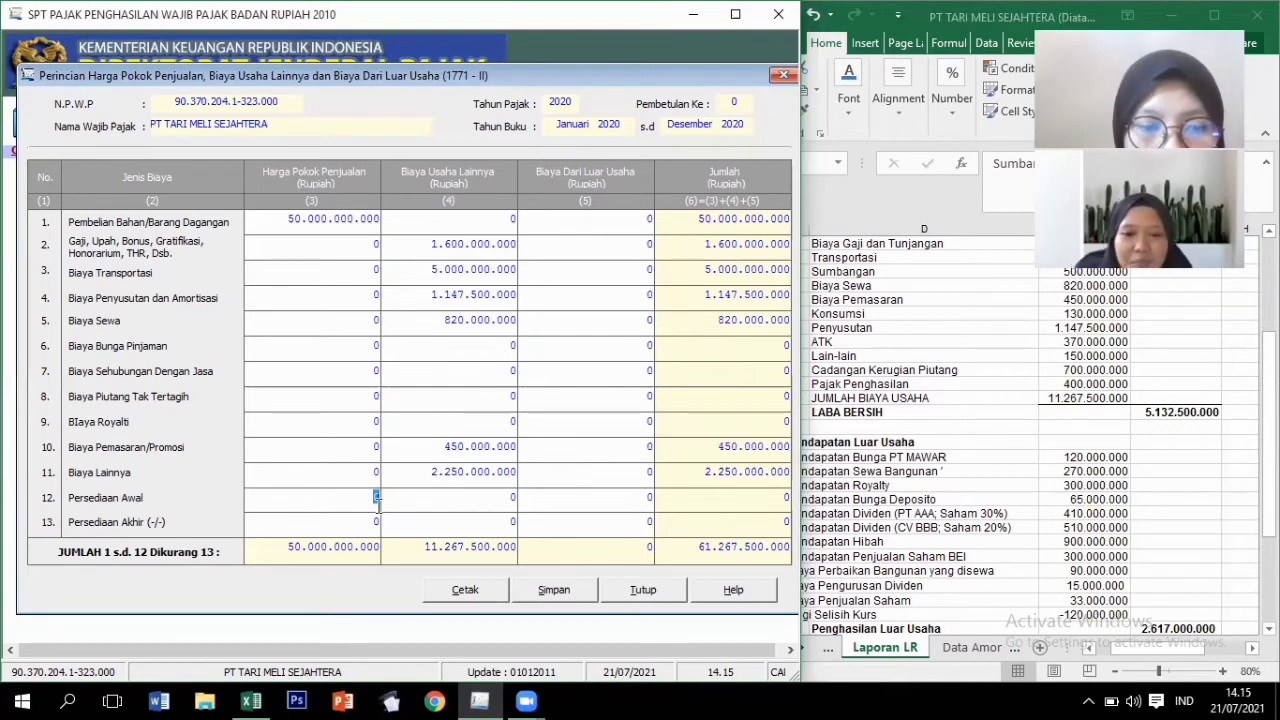
pyautogui.write('5.000')
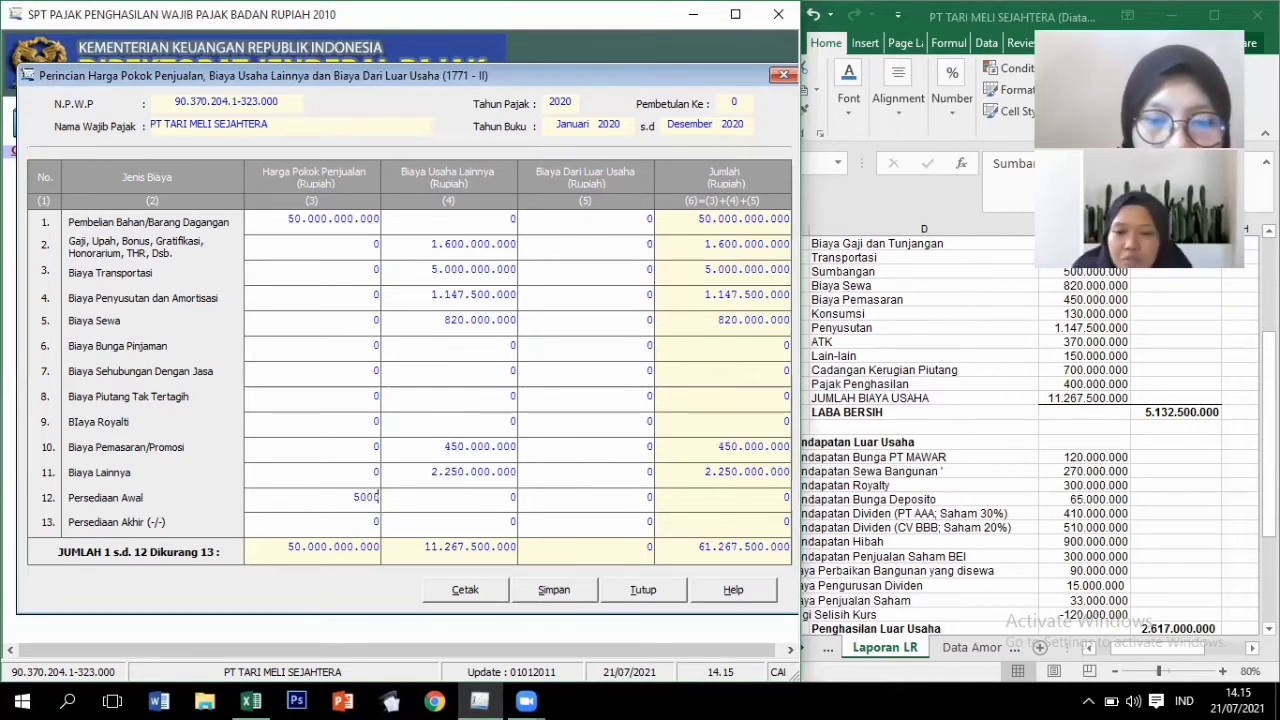
pyautogui.write('.000')
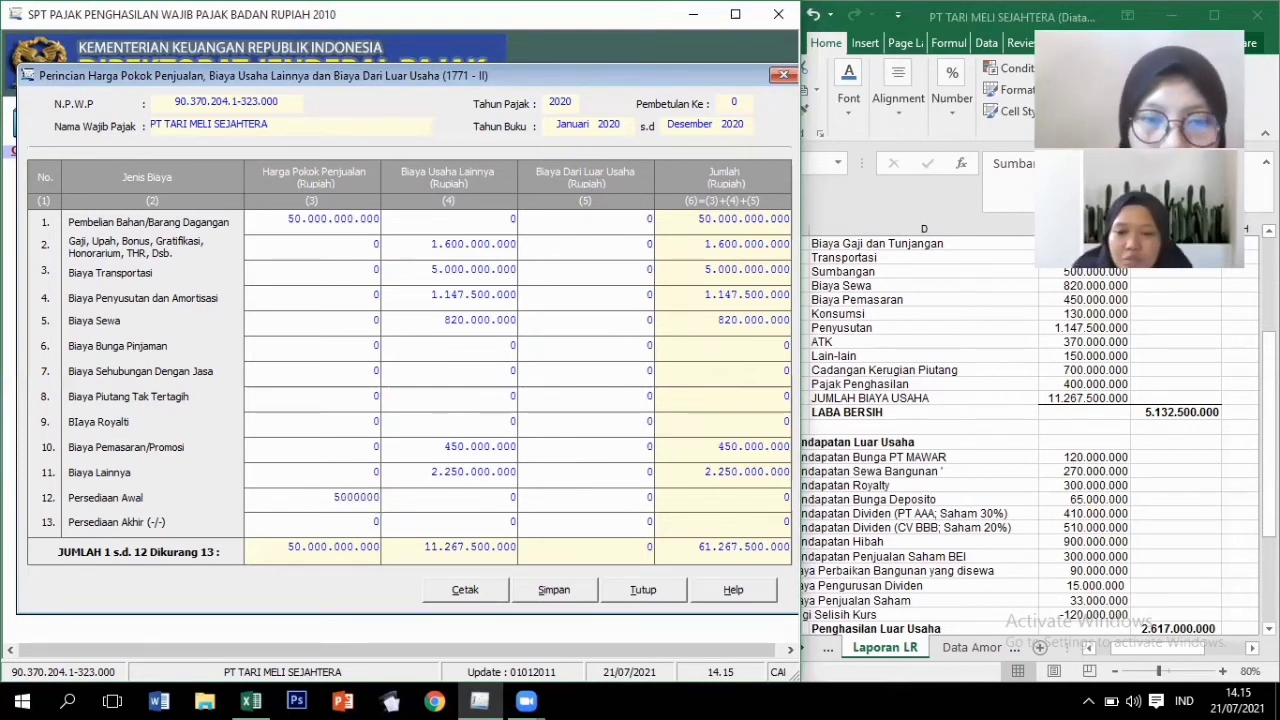
pyautogui.write('.000')
pyautogui.press('Tab')
pyautogui.click(356, 527)
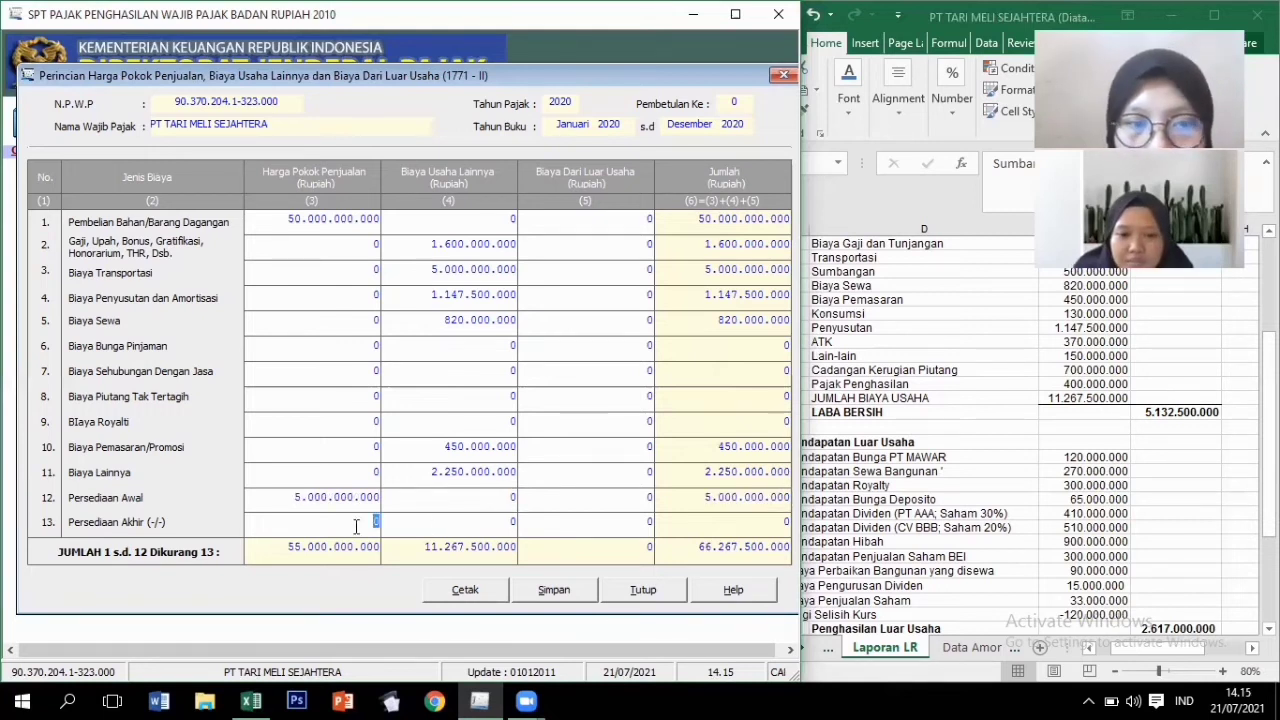
pyautogui.write('1')
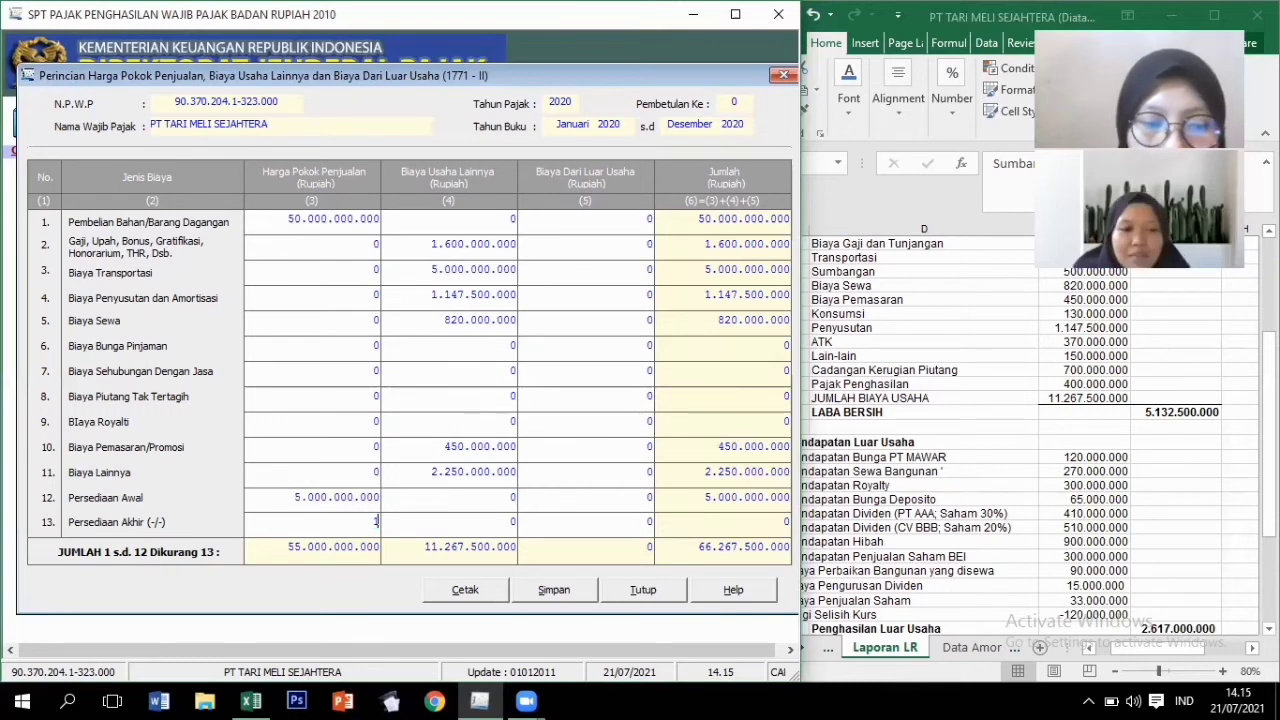
pyautogui.write('400000000')
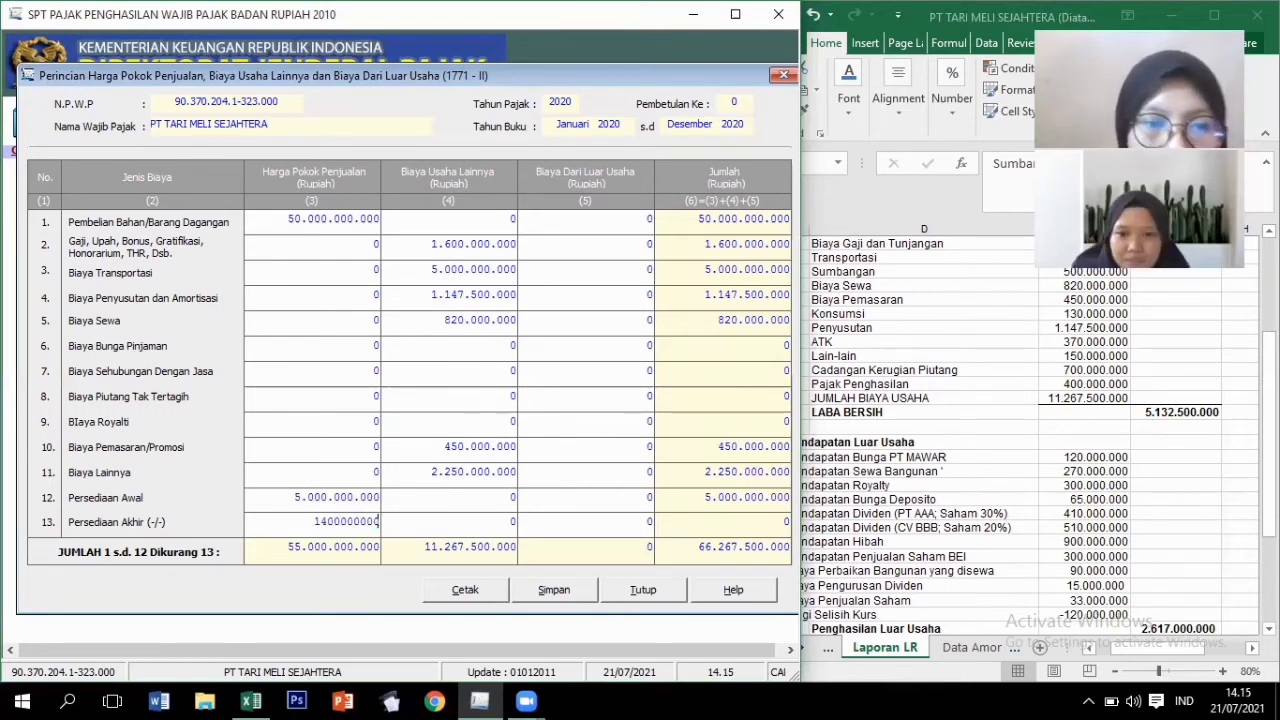
# Commit the 1.400.000.000 closing inventory, then save and close the 1771-II breakdown.
pyautogui.press('Tab')
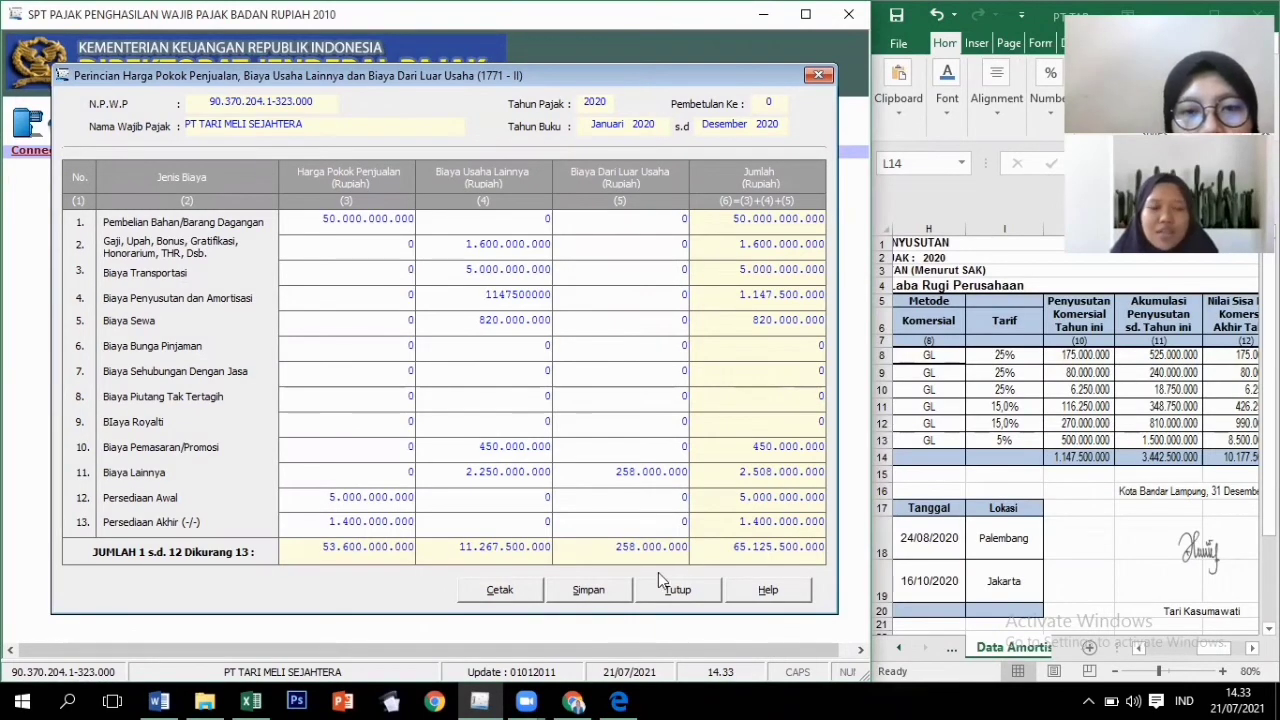
pyautogui.click(590, 594)
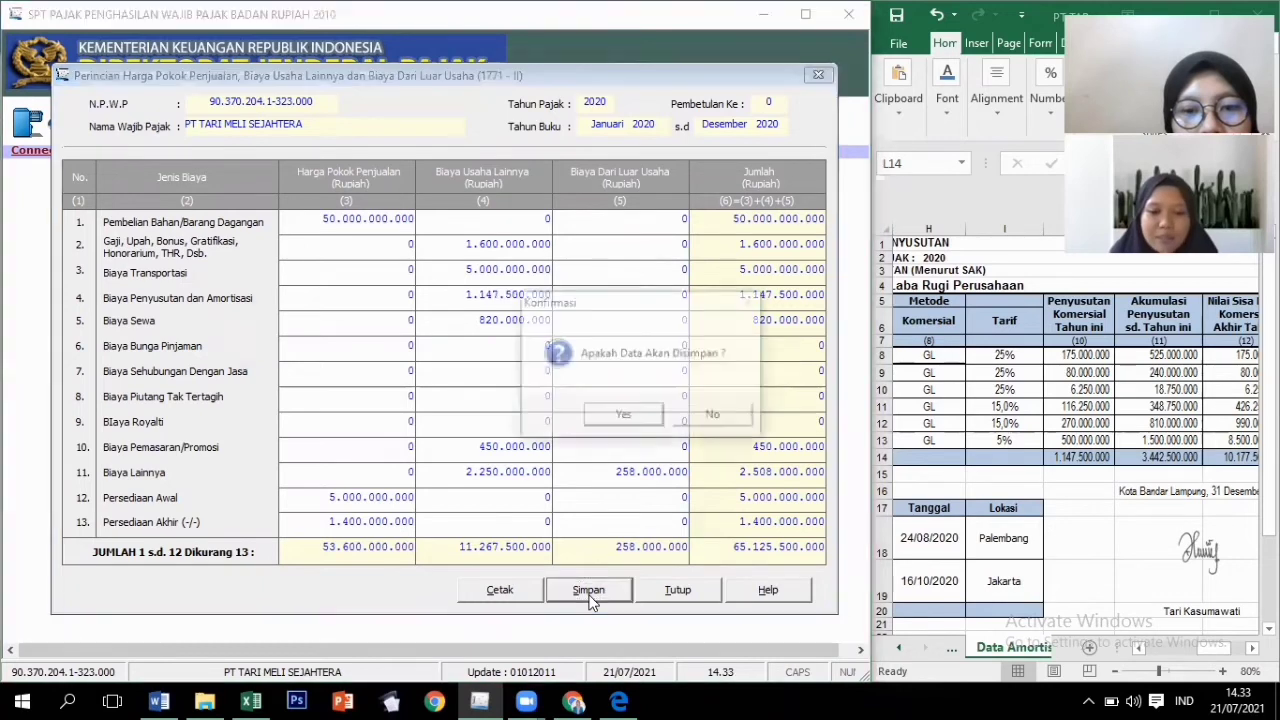
pyautogui.click(641, 423)
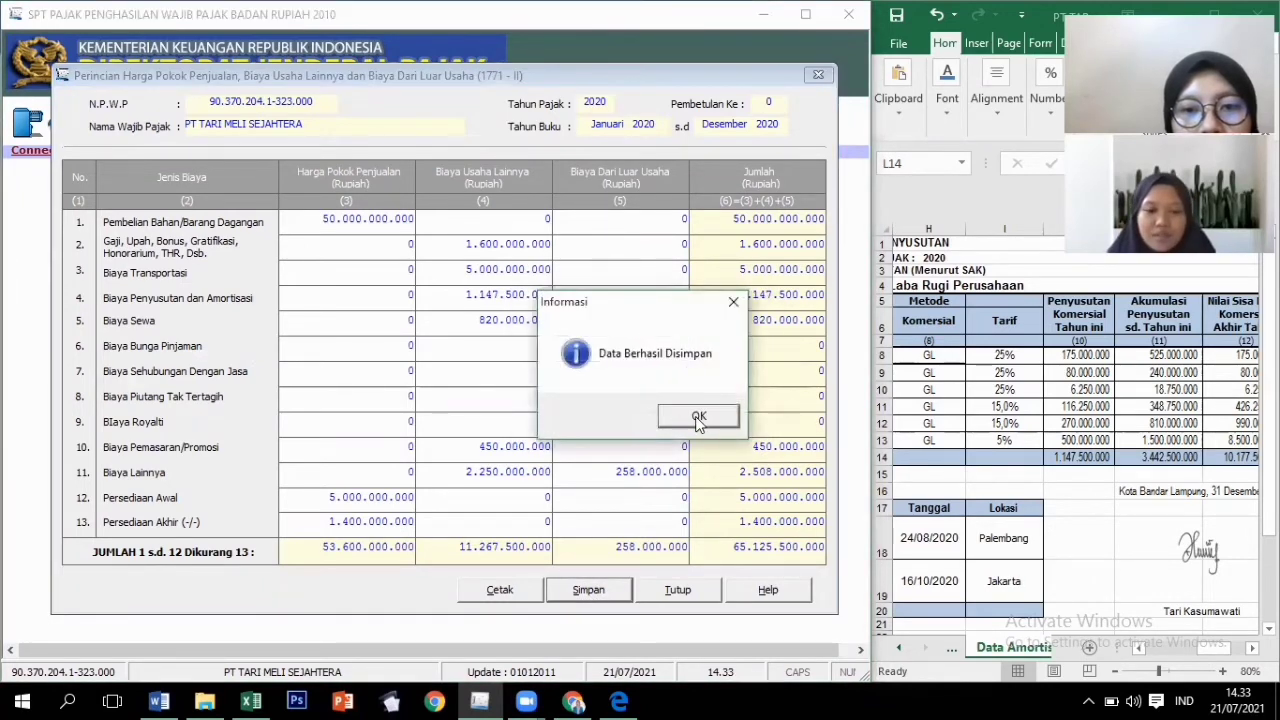
pyautogui.click(697, 416)
pyautogui.click(677, 590)
pyautogui.click(204, 129)
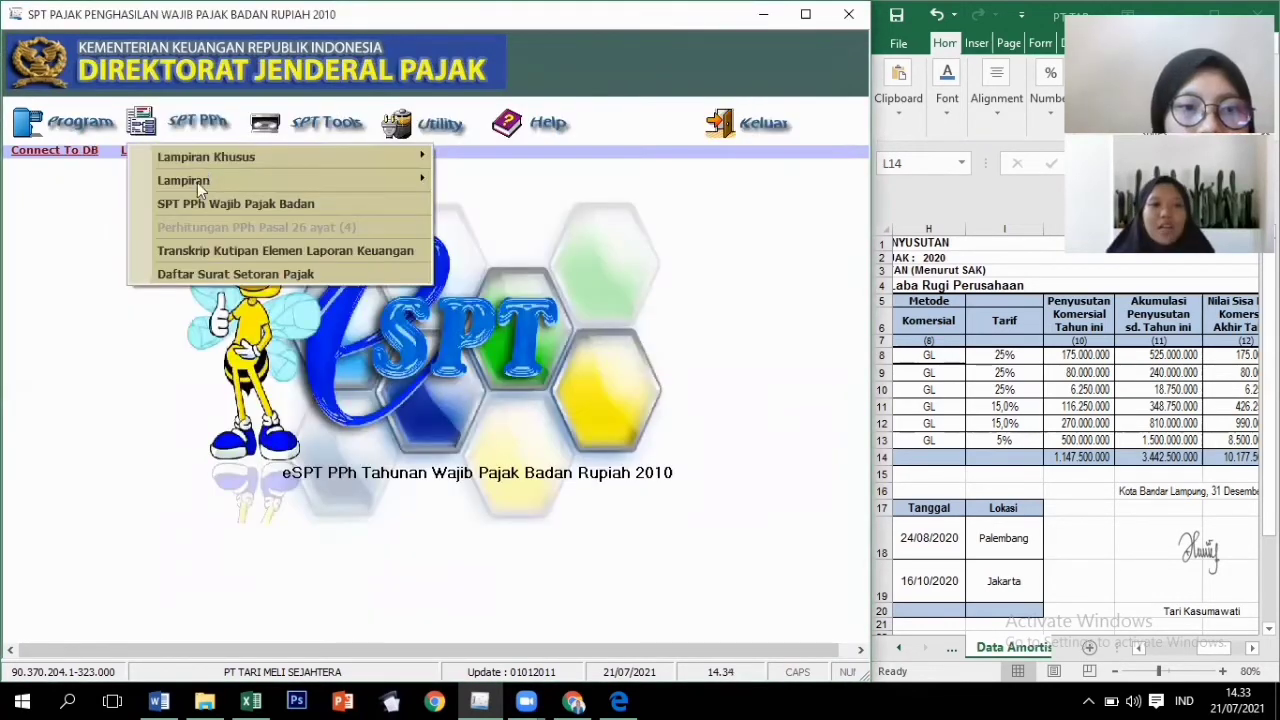
# Open Formulir 1771-I and enter 70.000.000.000 business turnover.
pyautogui.moveTo(197, 182)
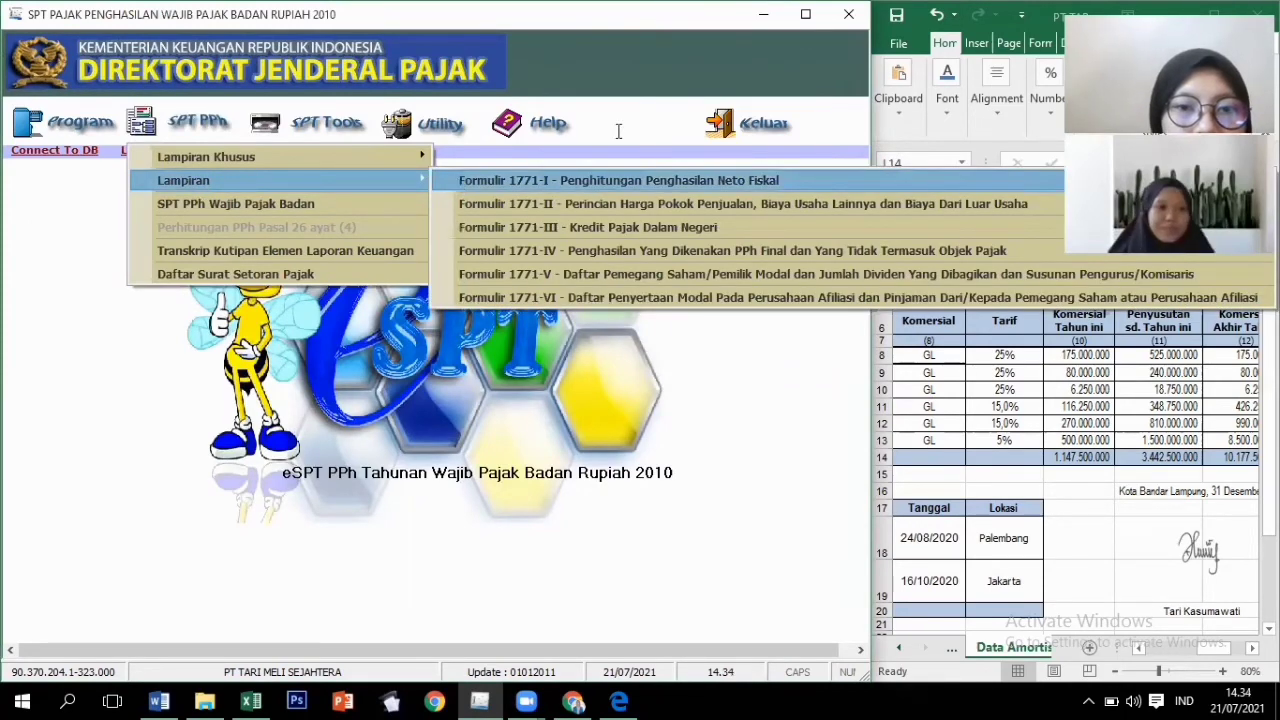
pyautogui.click(618, 180)
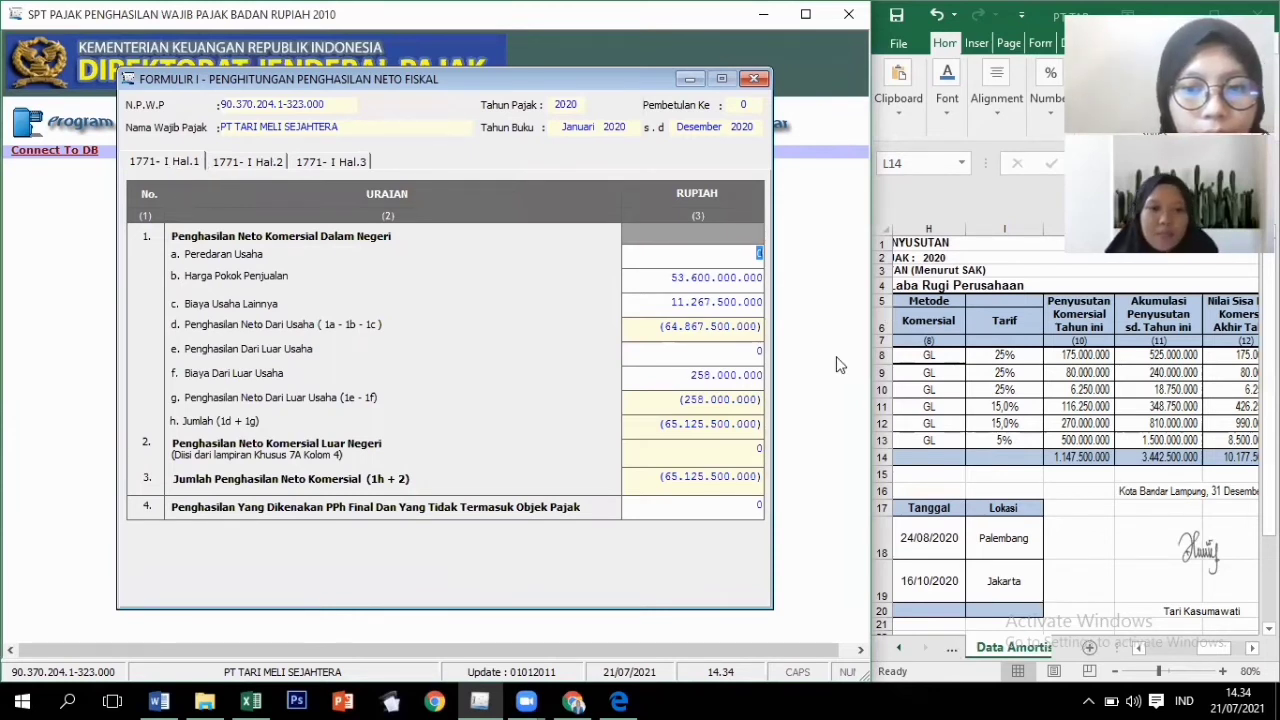
pyautogui.click(752, 258)
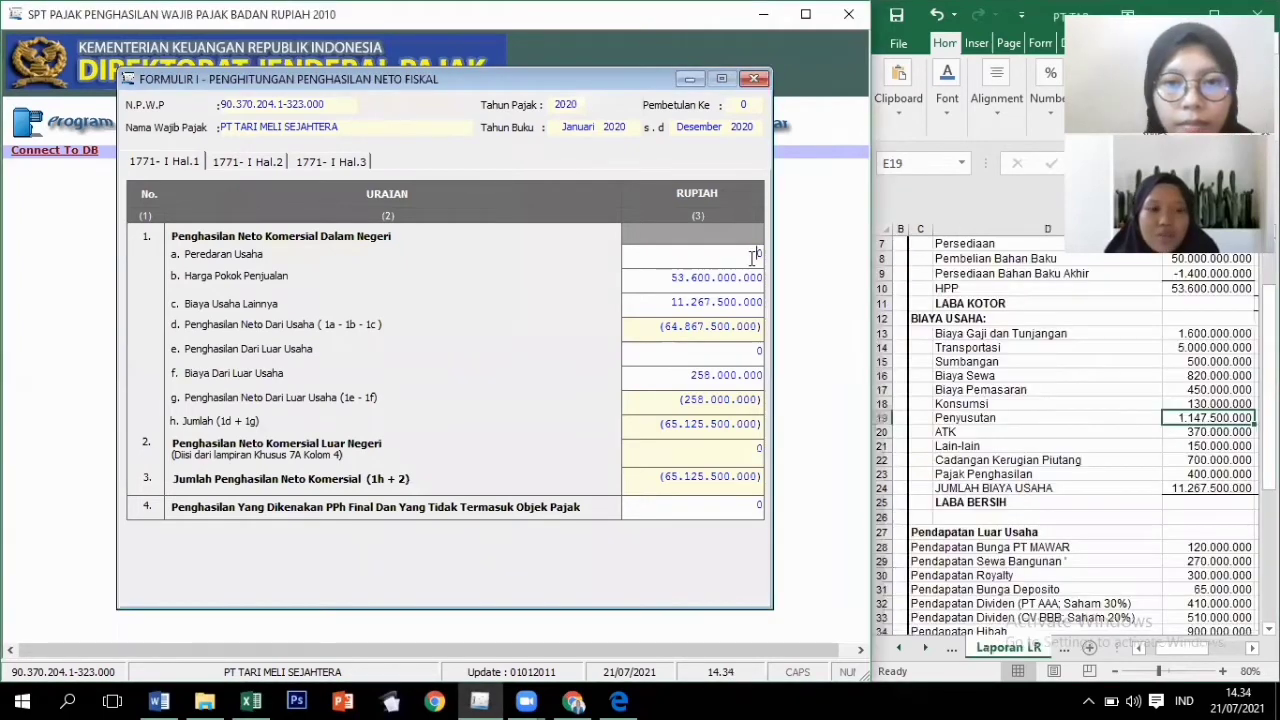
pyautogui.write('70')
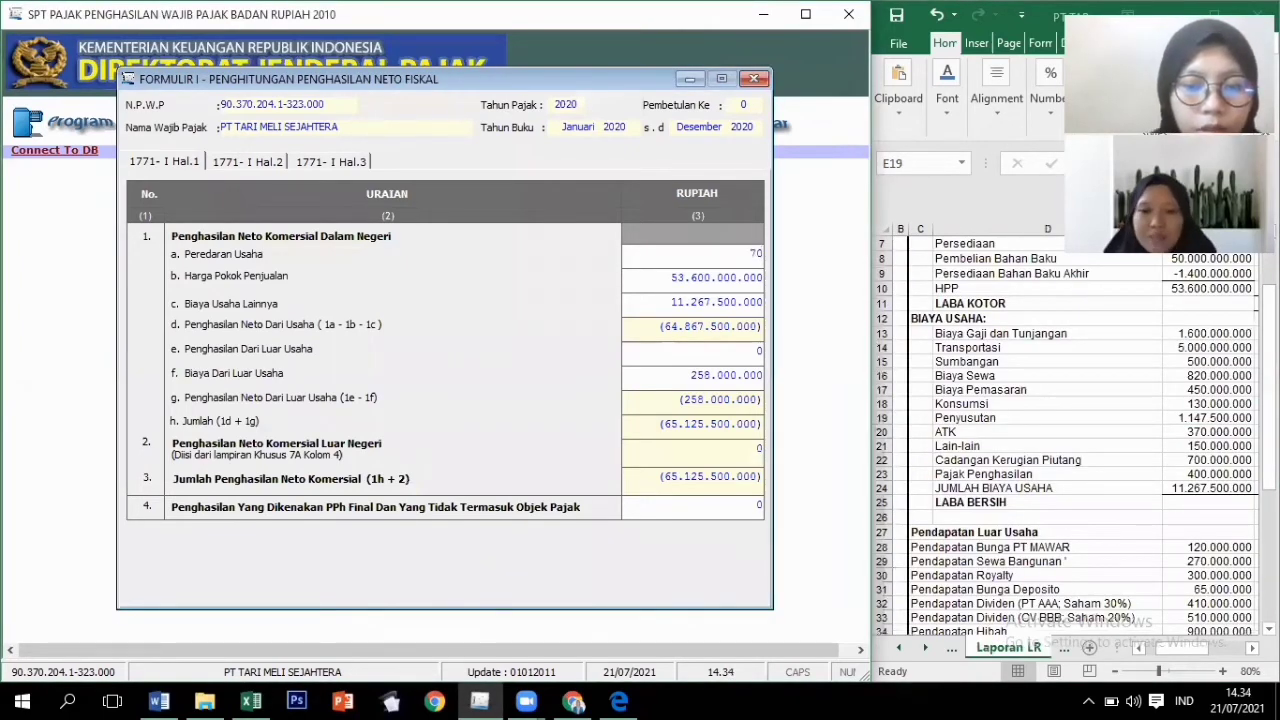
pyautogui.write('000000000')
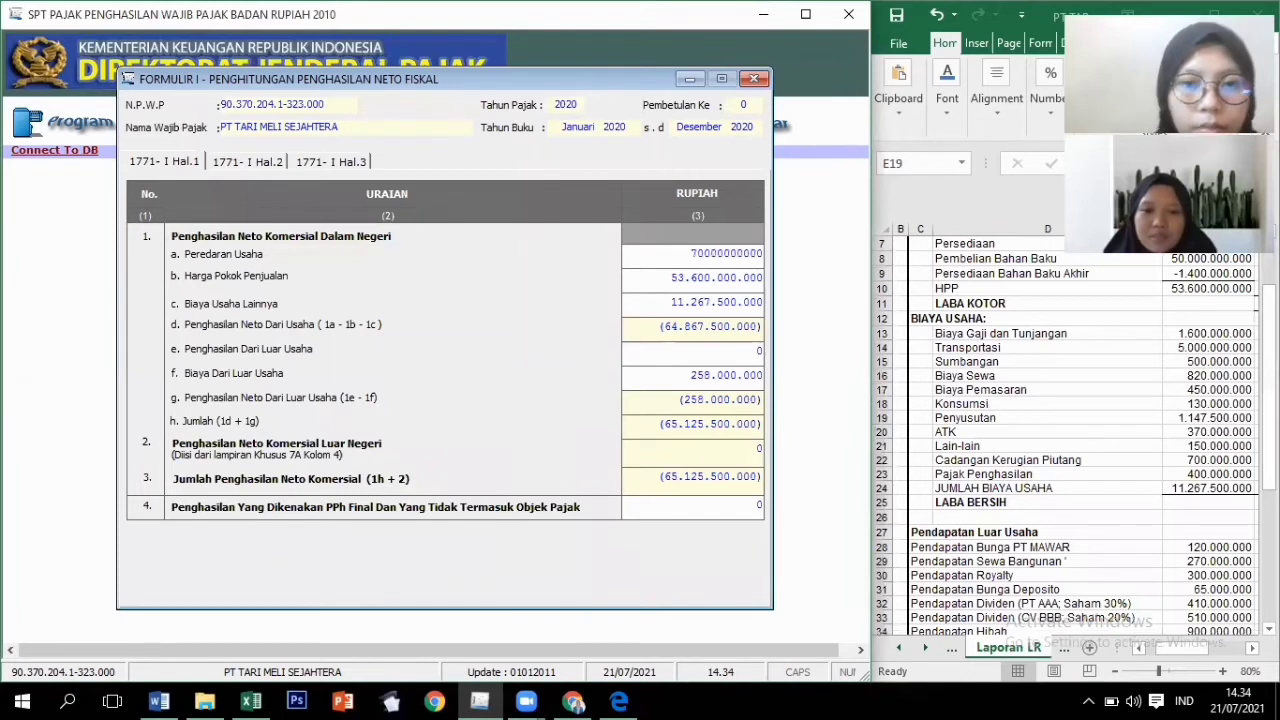
pyautogui.press('Tab')
pyautogui.press('Tab')
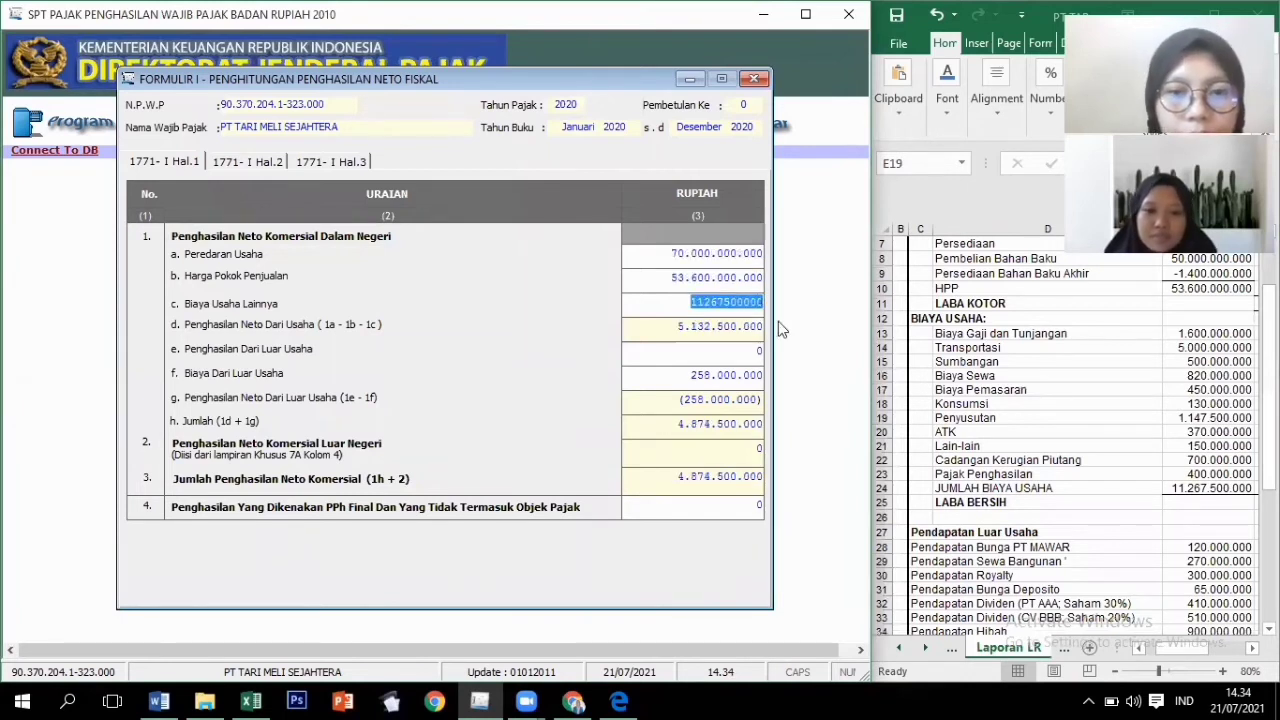
pyautogui.click(733, 459)
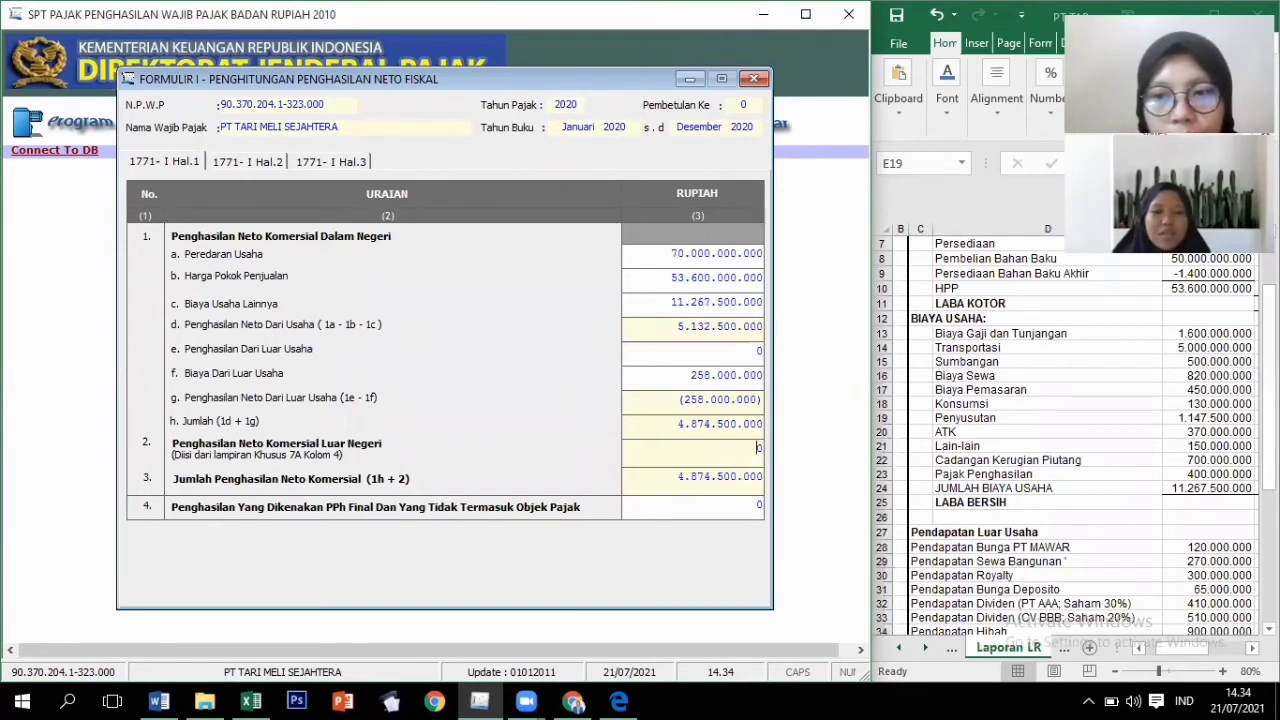
# Enter 2.875.000.000 non-operating income checked against Excel, then set Formulir I aside.
pyautogui.hotkey('alt', 'Tab')
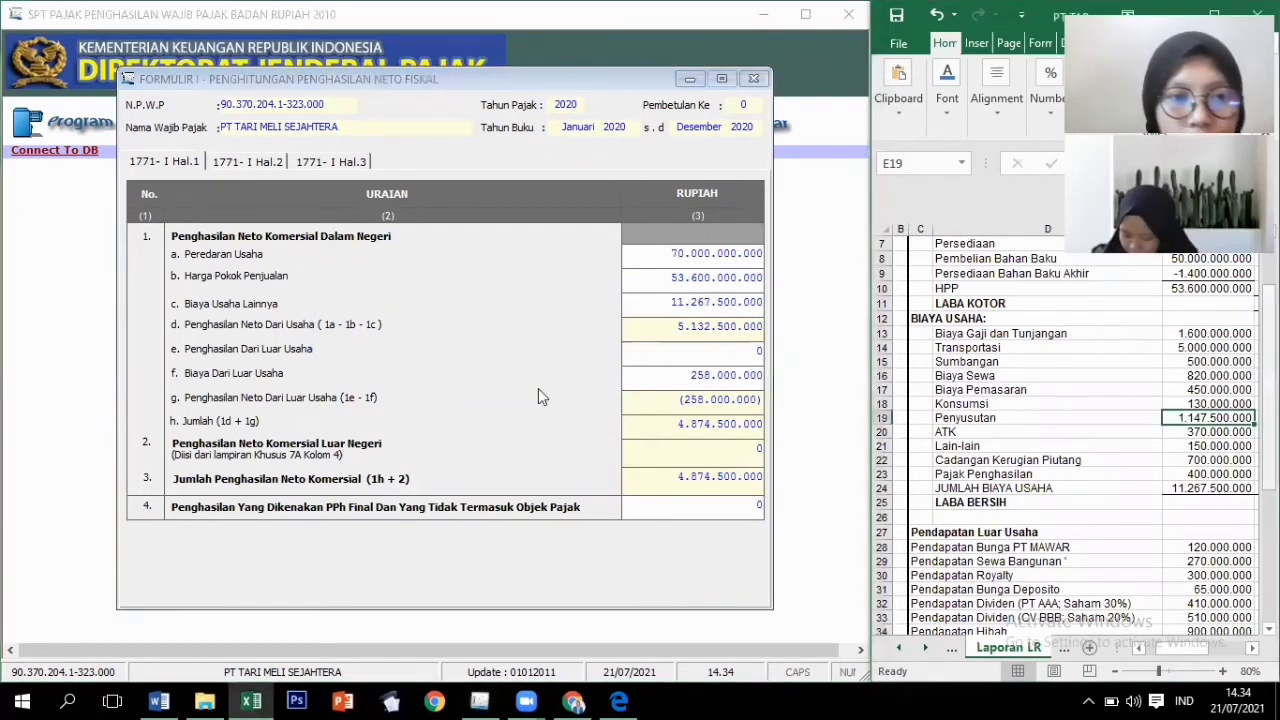
pyautogui.click(729, 349)
pyautogui.press('BackSpace')
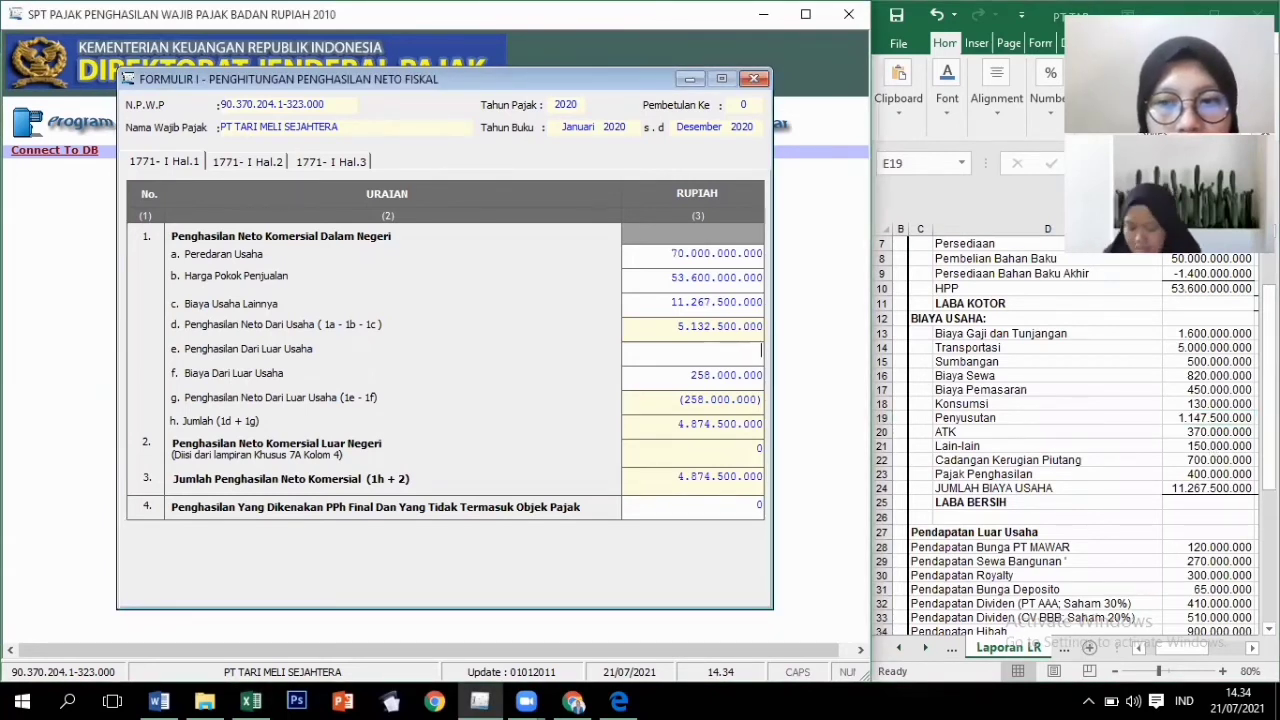
pyautogui.hotkey('alt', 'Tab')
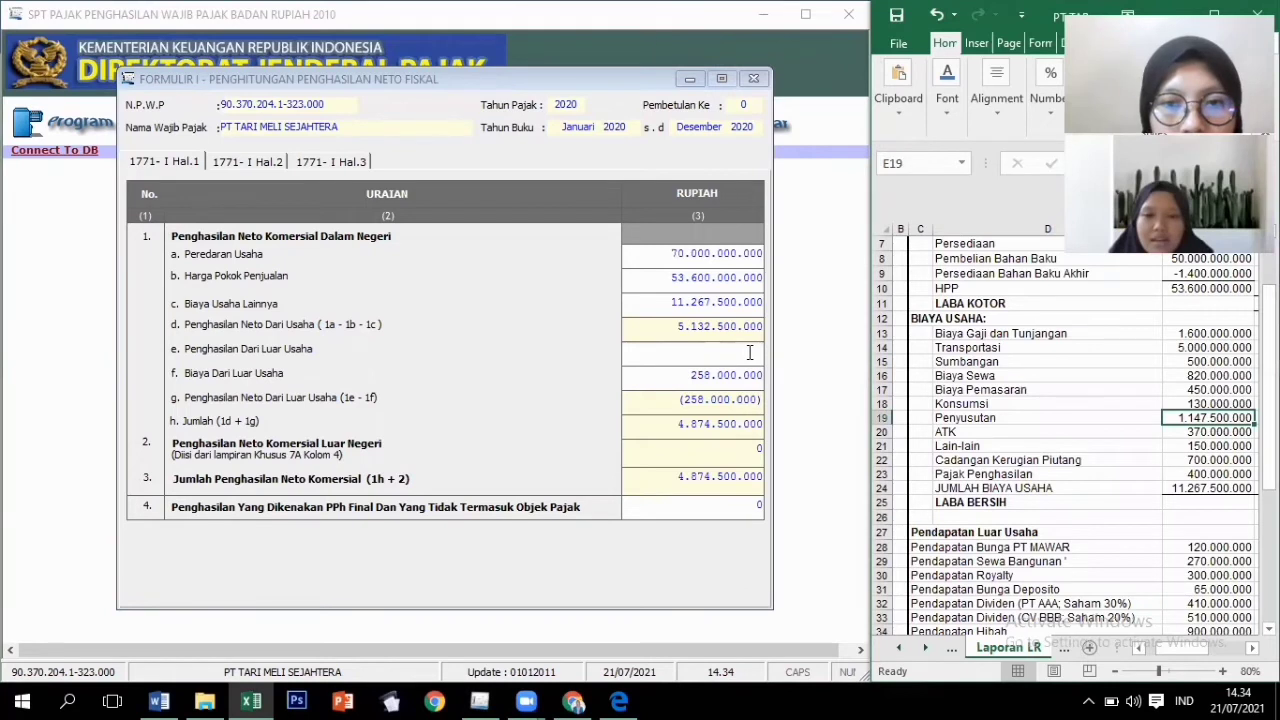
pyautogui.hotkey('alt', 'Tab')
pyautogui.write('2.8')
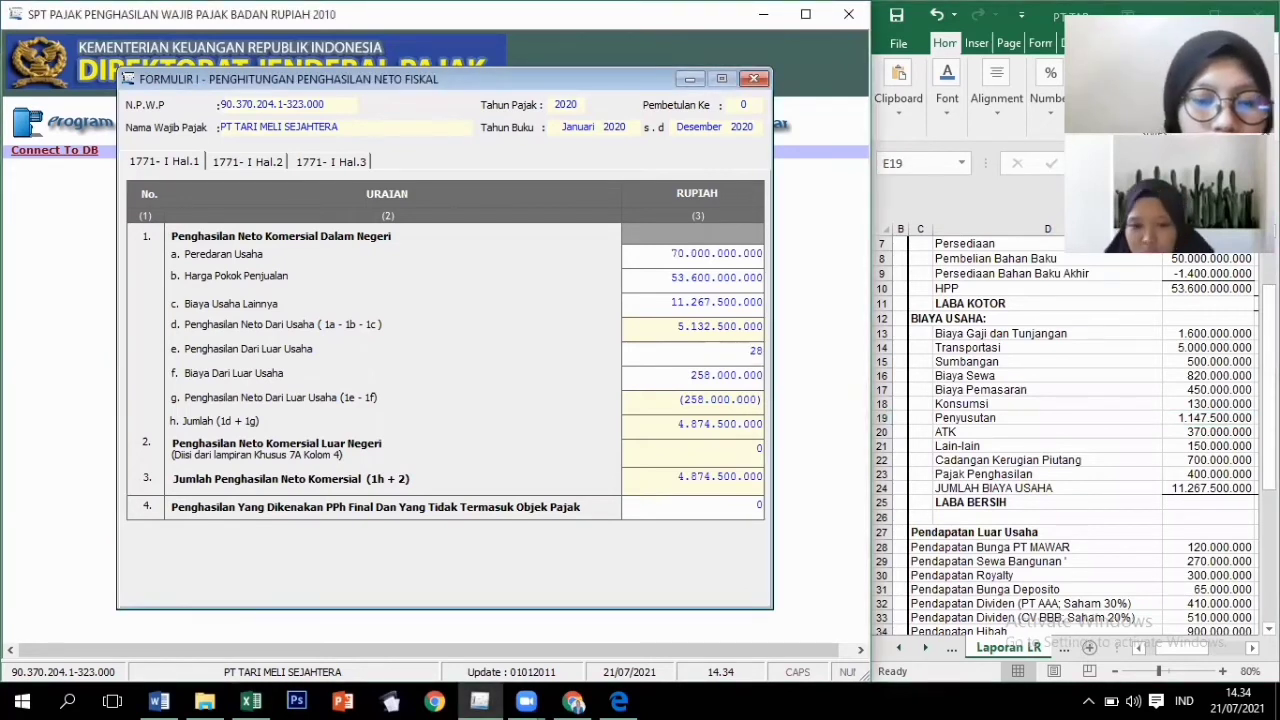
pyautogui.write('75.000')
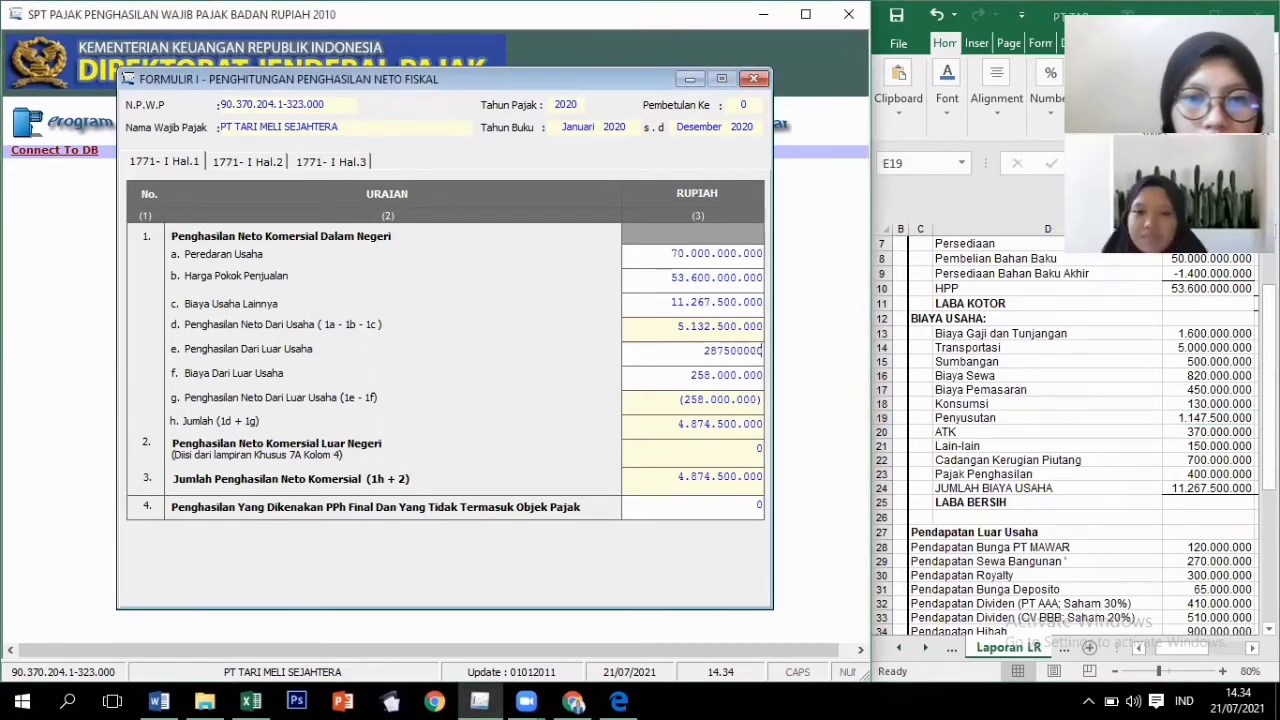
pyautogui.write('.000')
pyautogui.press('Tab')
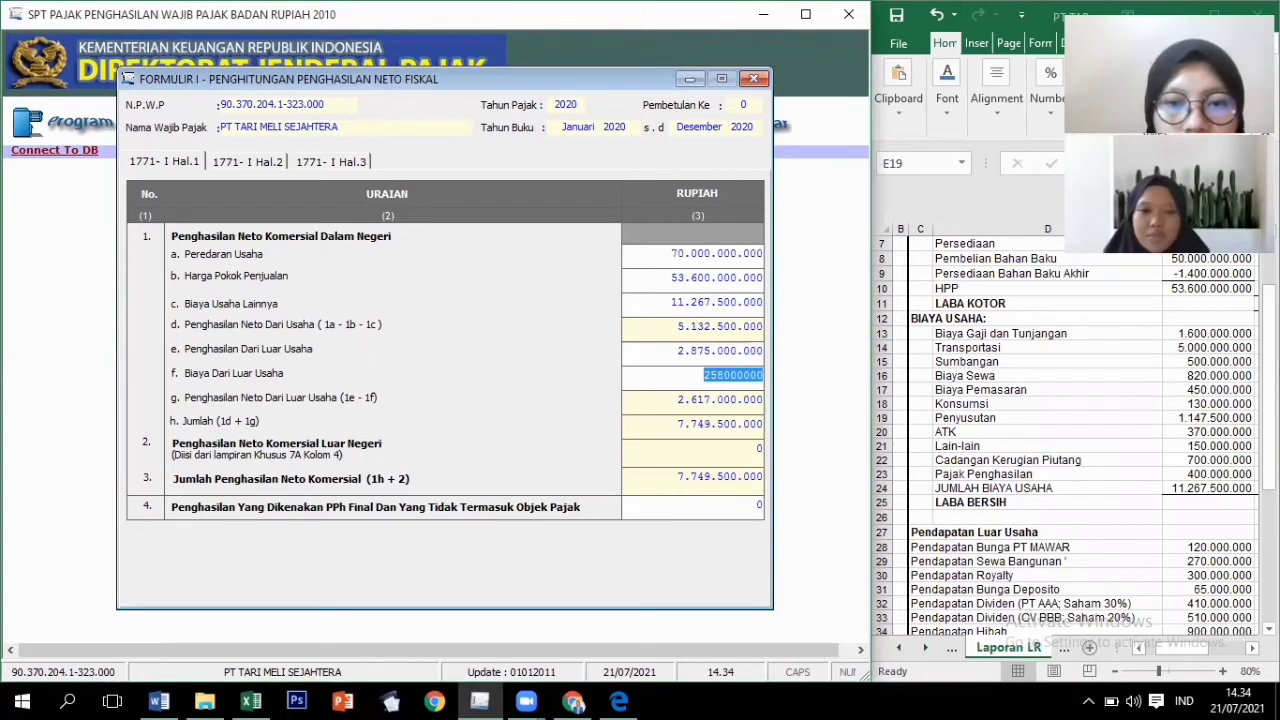
pyautogui.press('Tab')
pyautogui.click(754, 452)
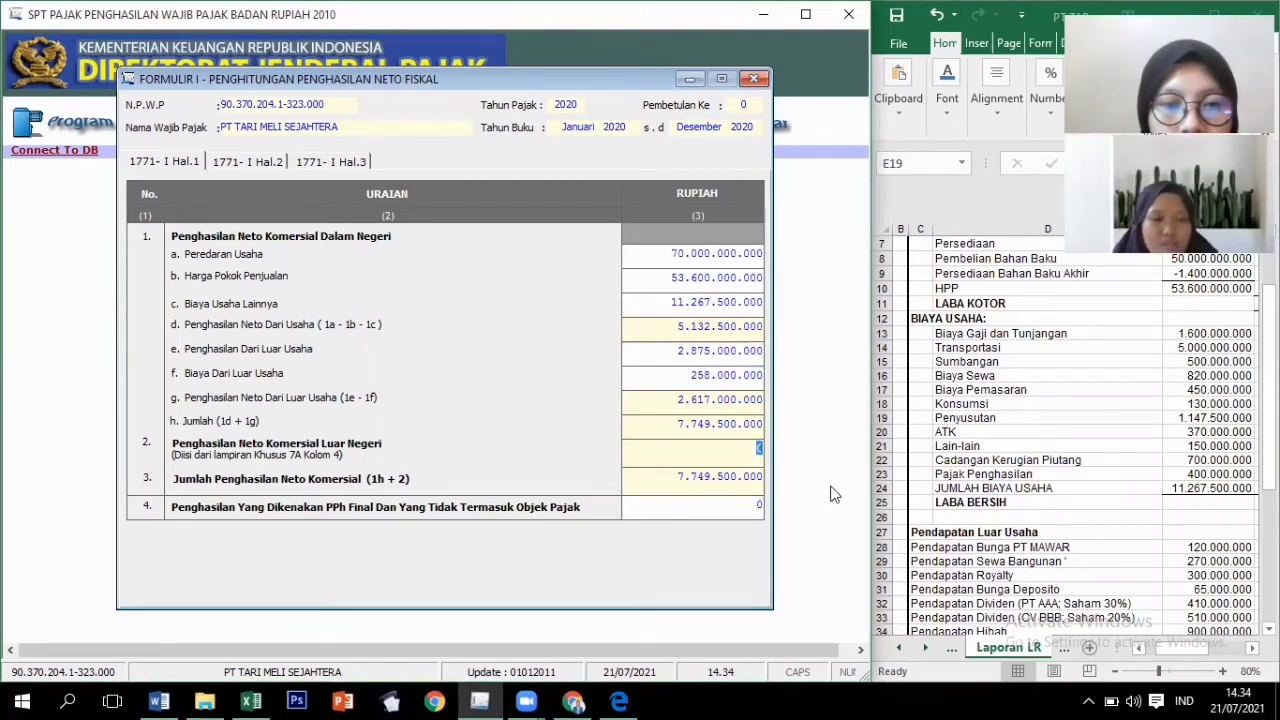
pyautogui.click(726, 508)
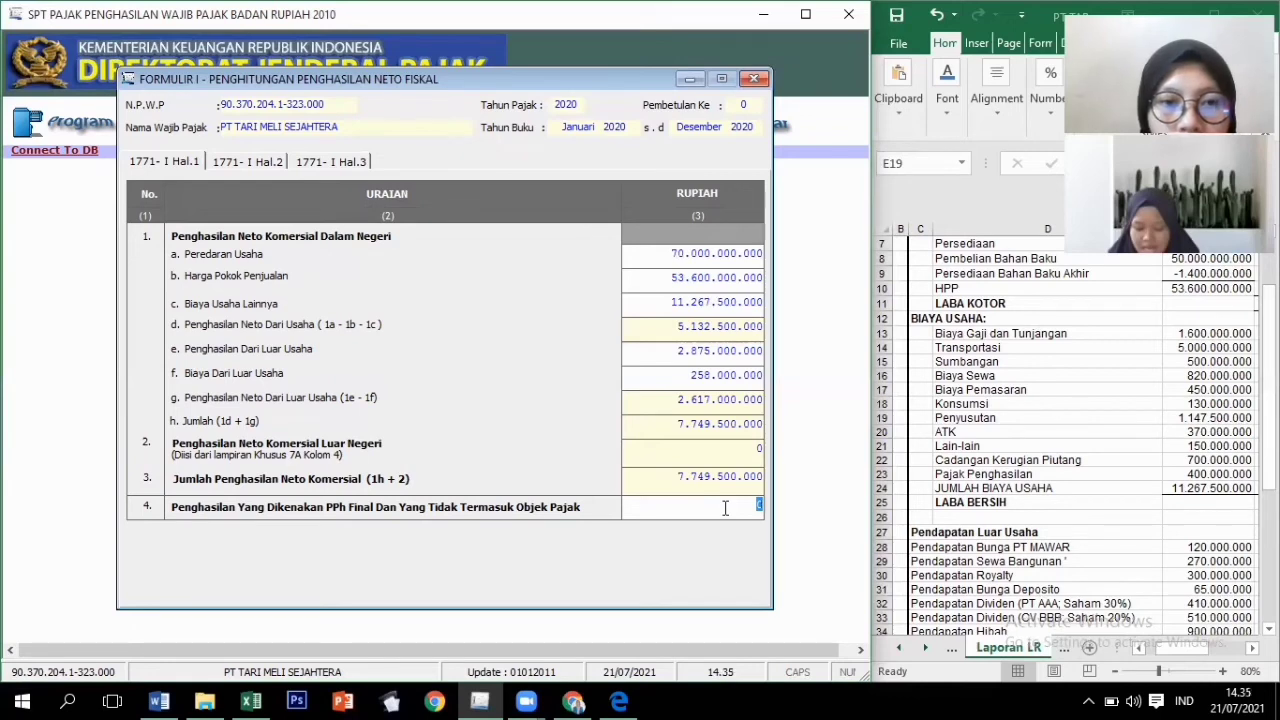
pyautogui.click(689, 78)
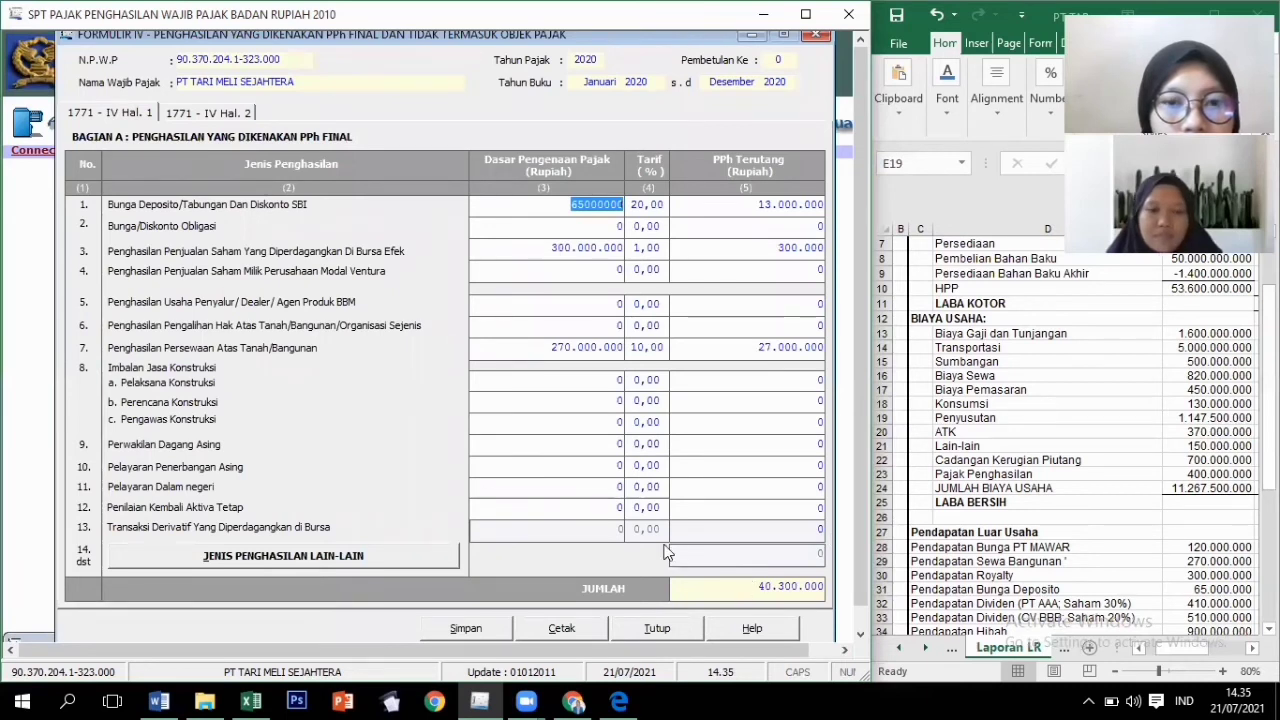
# Recalculate the share-sale final tax on Formulir IV page 1 to 3.000.000.
pyautogui.click(710, 586)
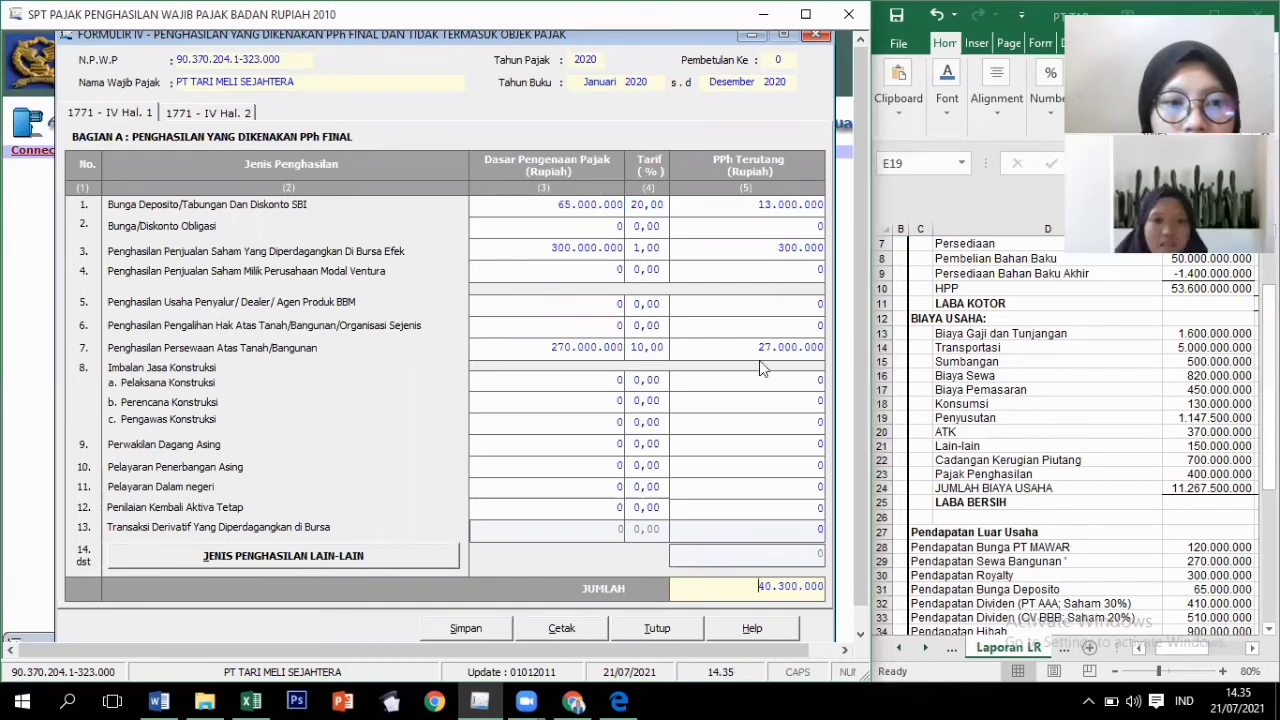
pyautogui.click(786, 249)
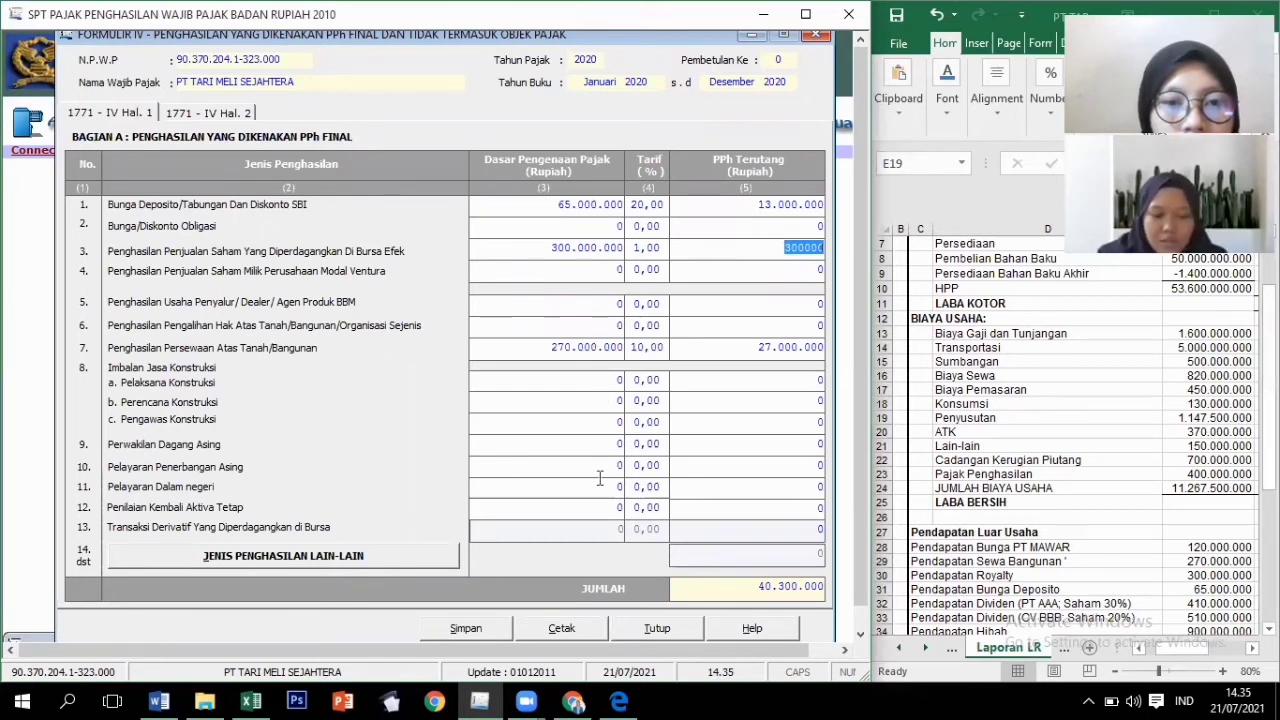
pyautogui.click(589, 249)
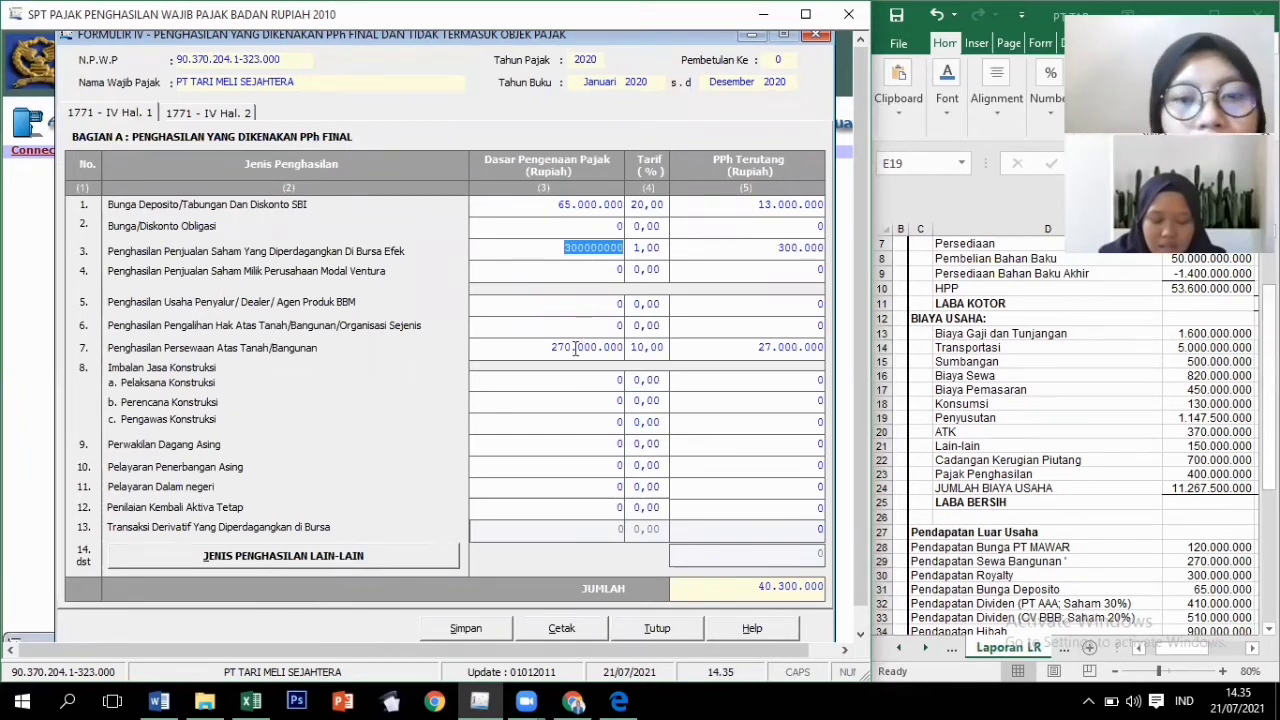
pyautogui.click(575, 348)
pyautogui.click(580, 402)
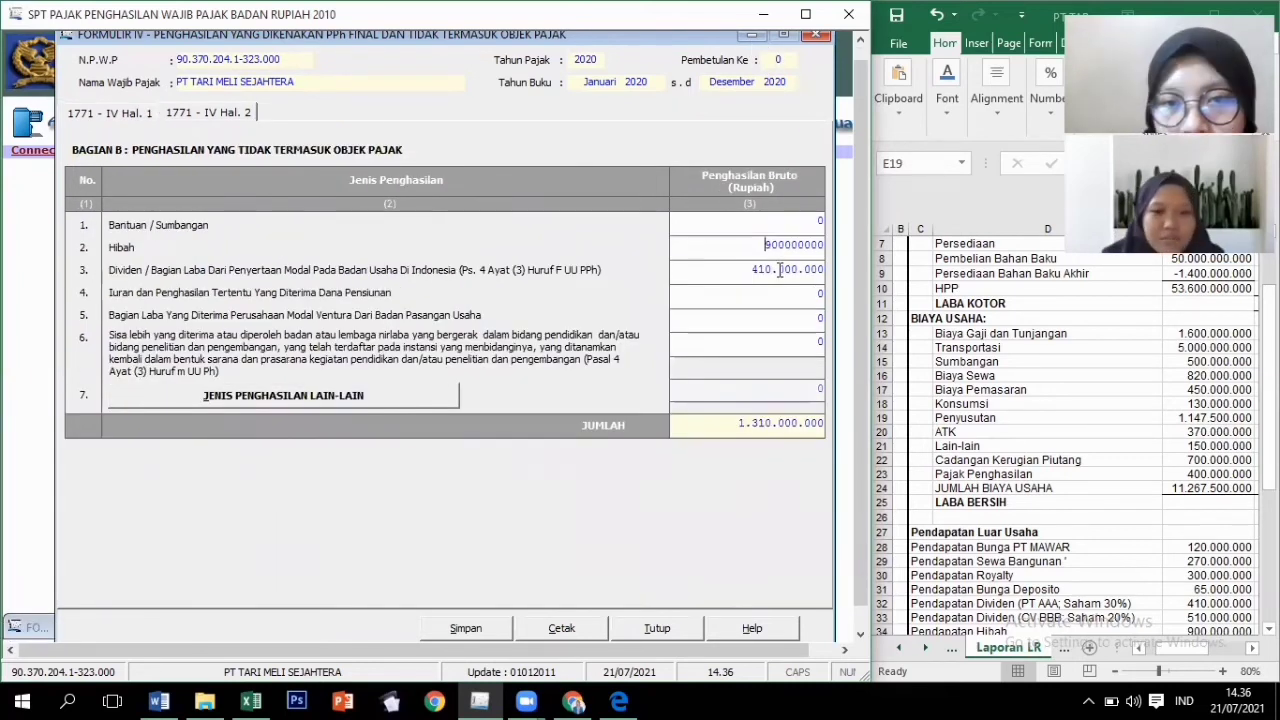
# Review grant, dividend and the 1.310.000.000 non-object income total on page 2.
pyautogui.click(778, 269)
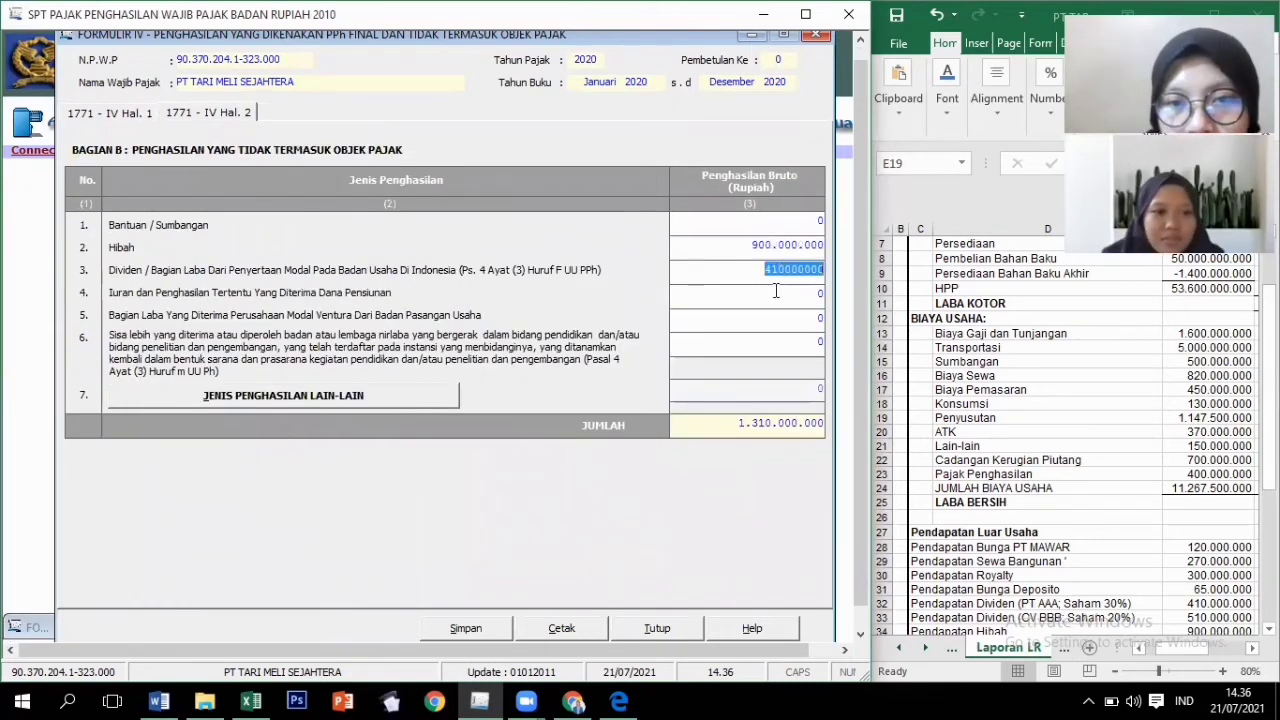
pyautogui.click(750, 421)
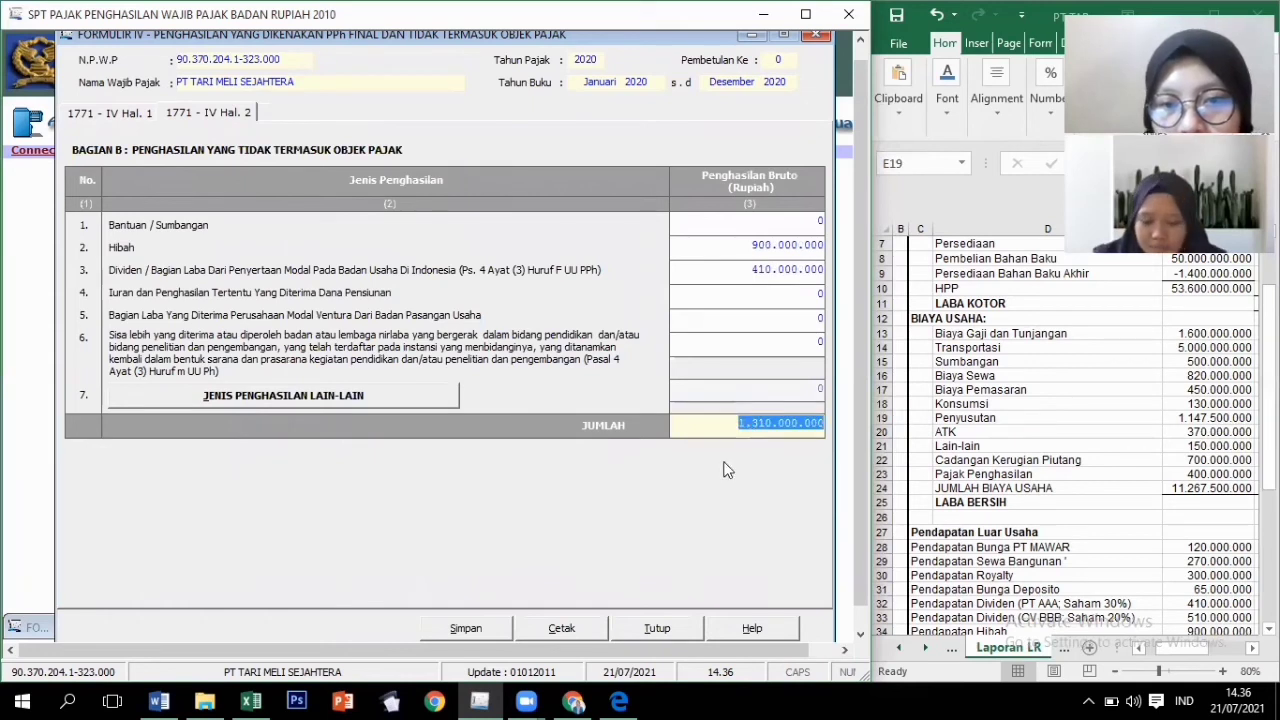
pyautogui.click(797, 244)
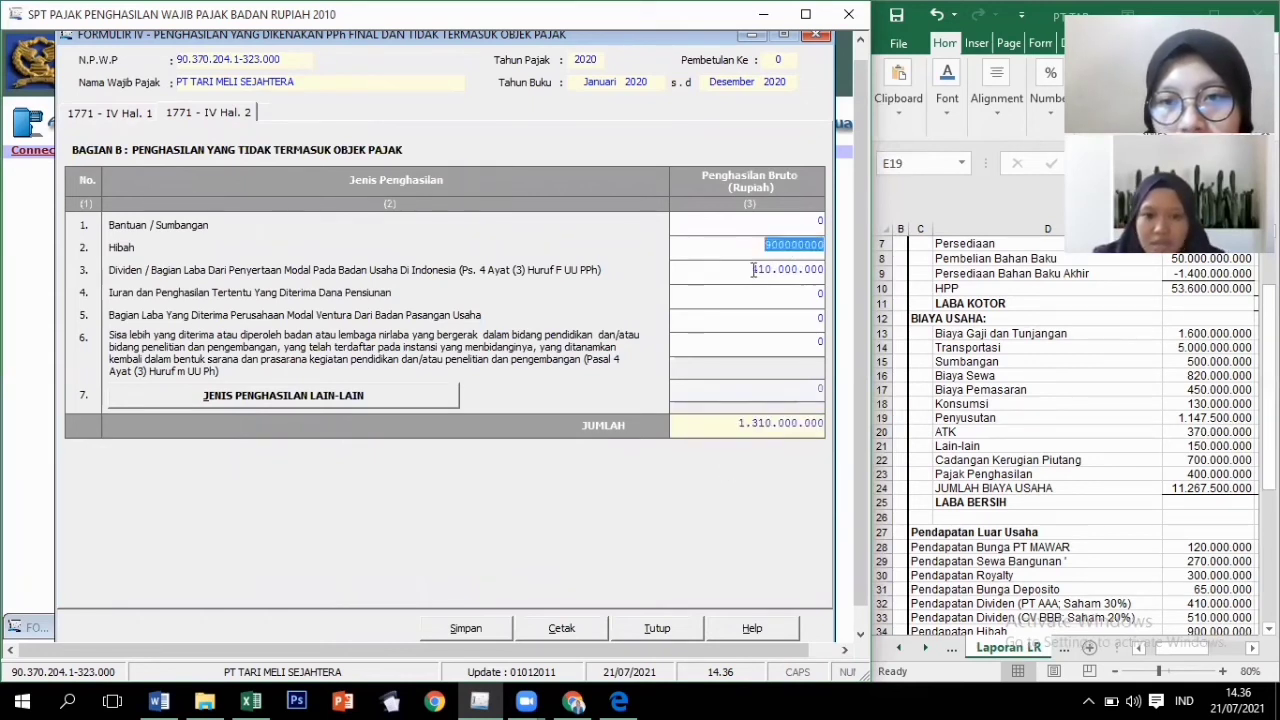
pyautogui.click(754, 269)
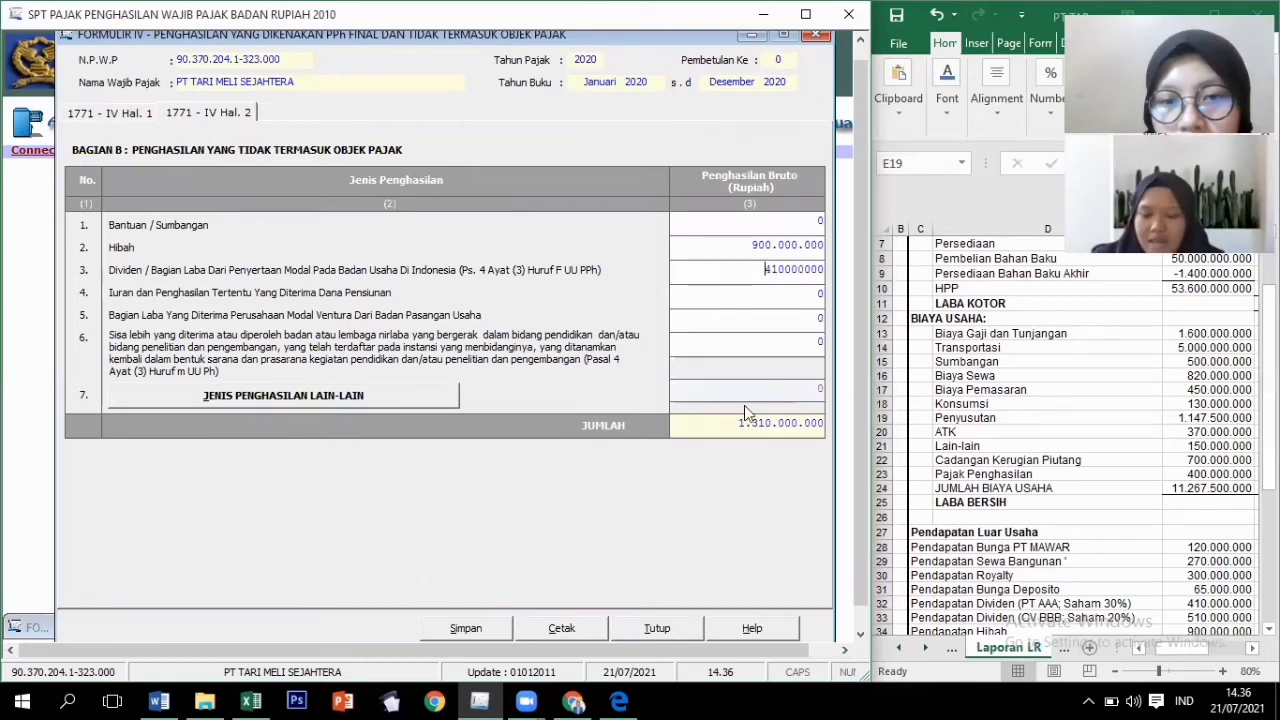
pyautogui.click(740, 424)
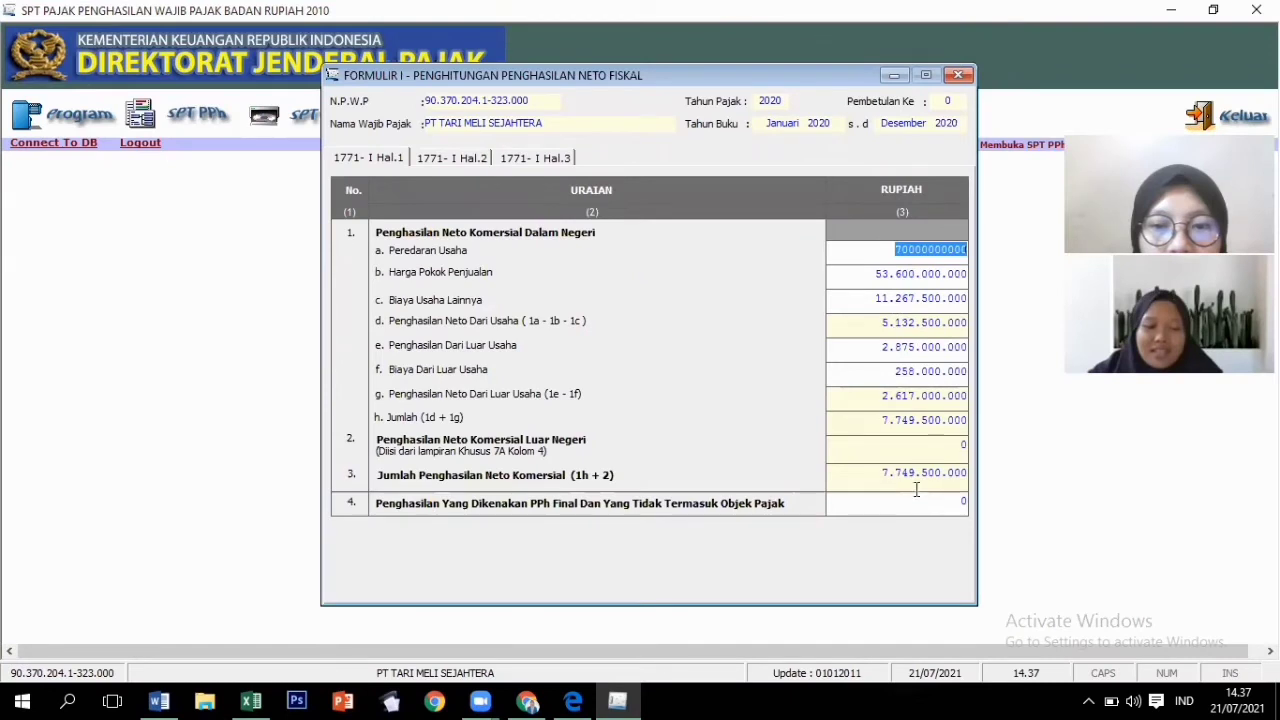
# Enter 1.945.000.000 final-tax income and 700.000.000 reserve formation on Formulir I.
pyautogui.click(952, 506)
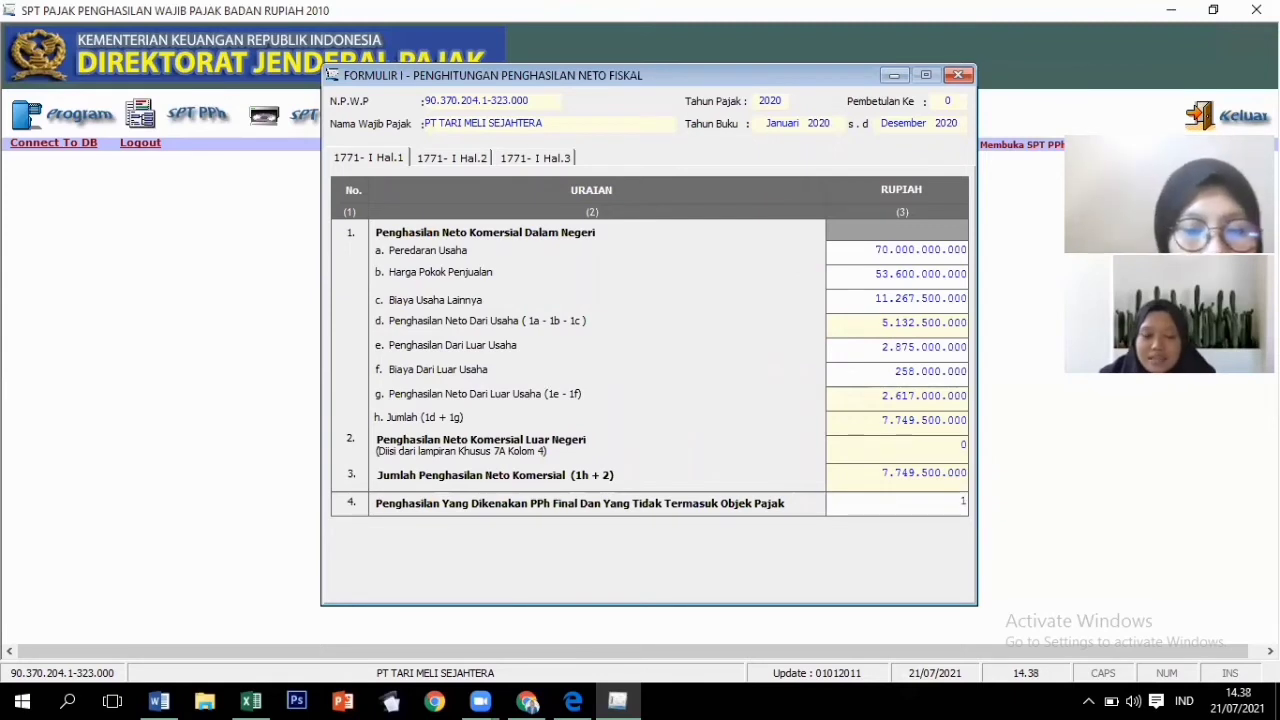
pyautogui.write('1945000000')
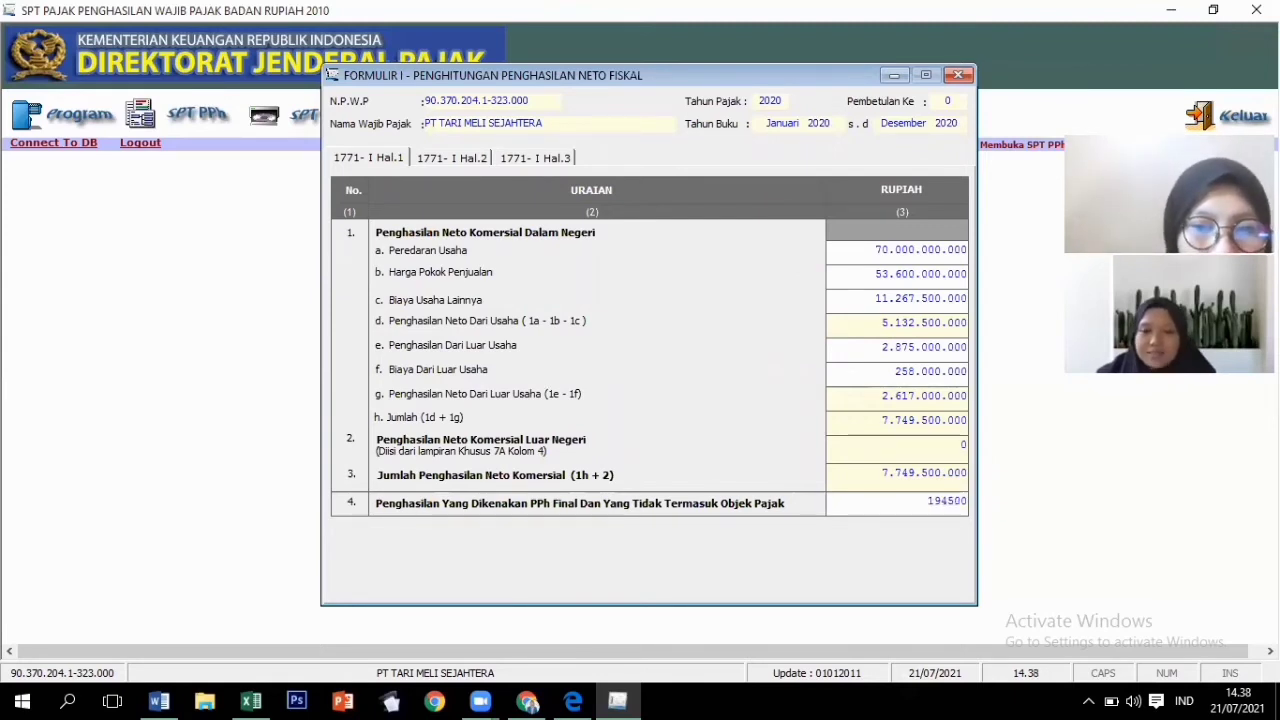
pyautogui.click(452, 163)
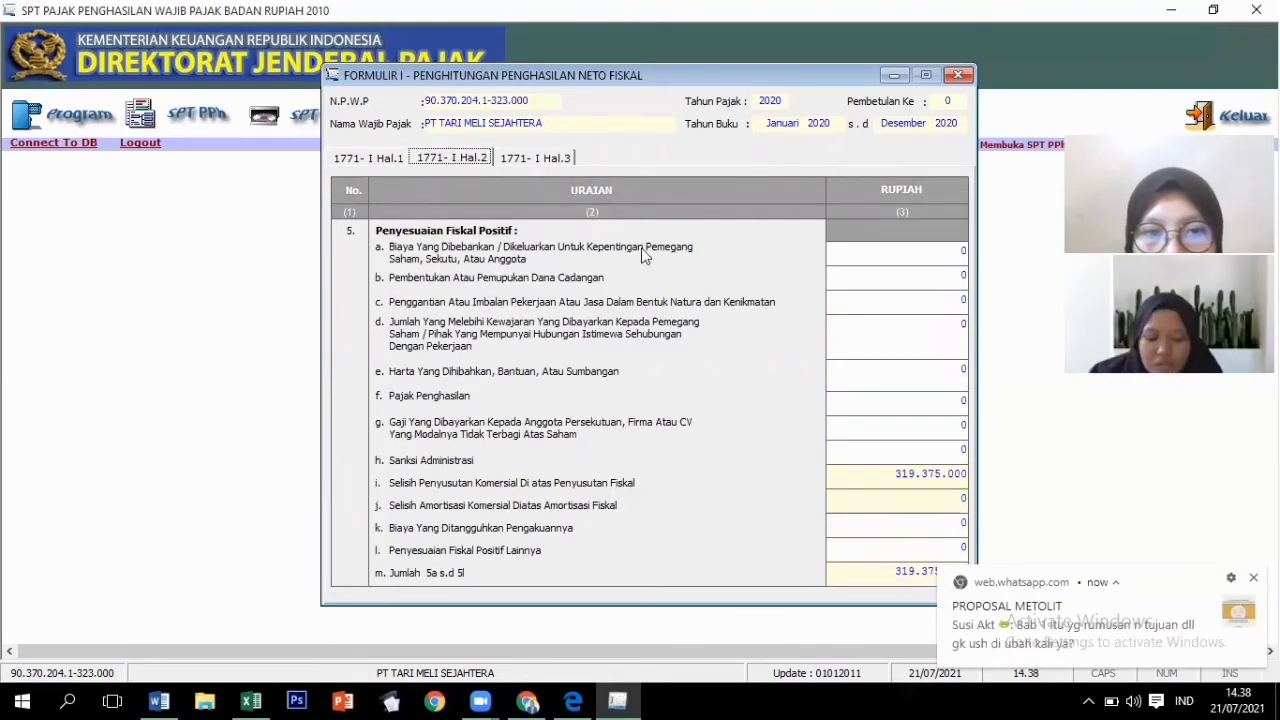
pyautogui.click(890, 283)
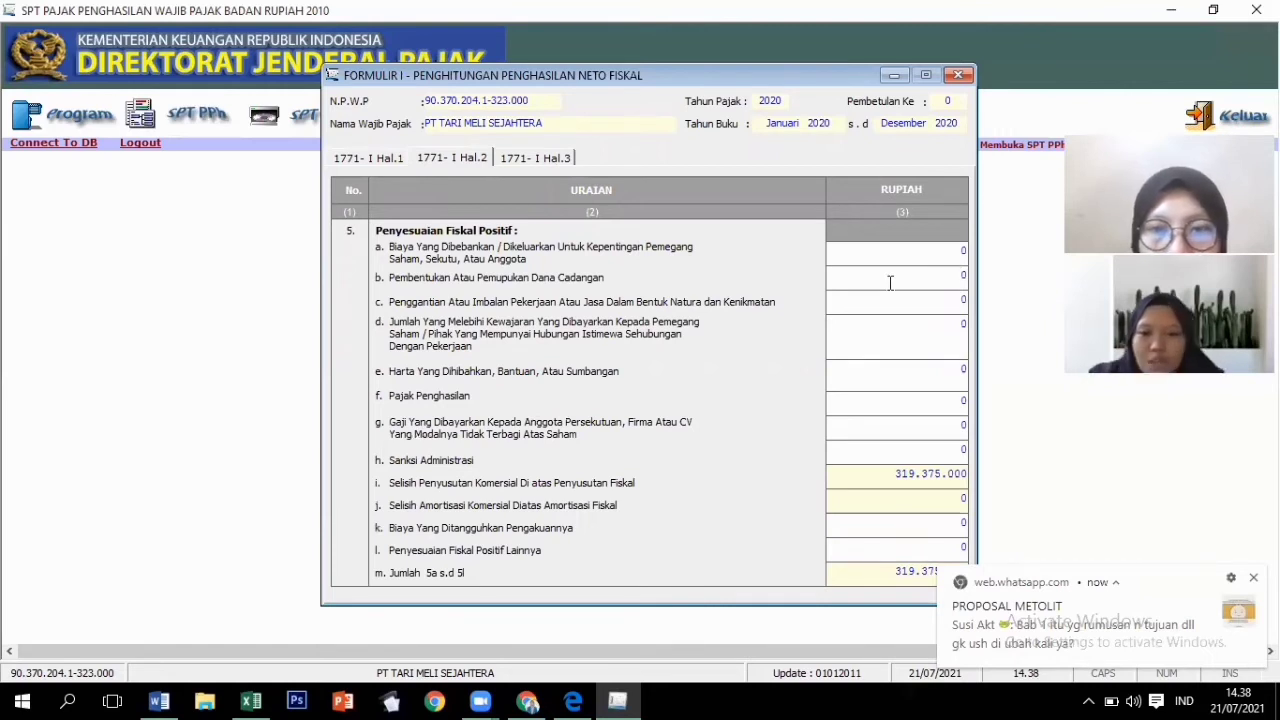
pyautogui.write('700000000')
pyautogui.press('Tab')
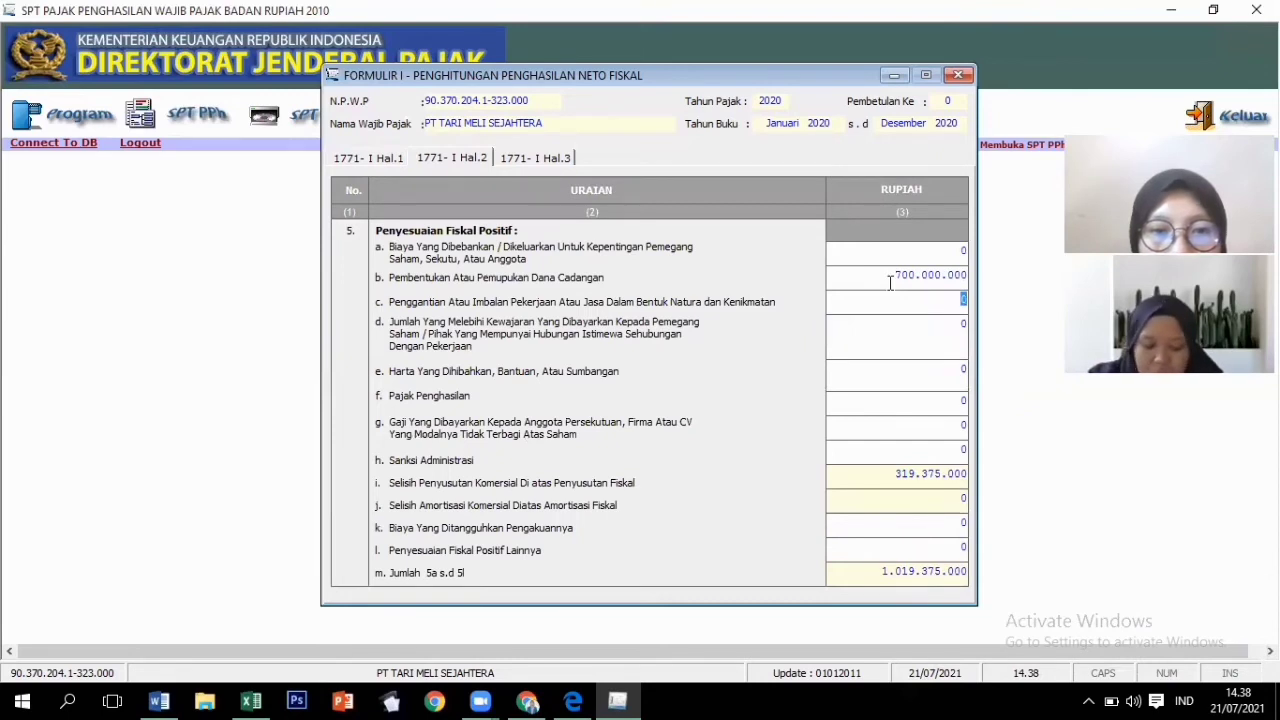
# Enter donations 900.000.000, income tax 400.000.000, other adjustments 628.000.000, then view page 3.
pyautogui.click(960, 369)
pyautogui.write('900.00')
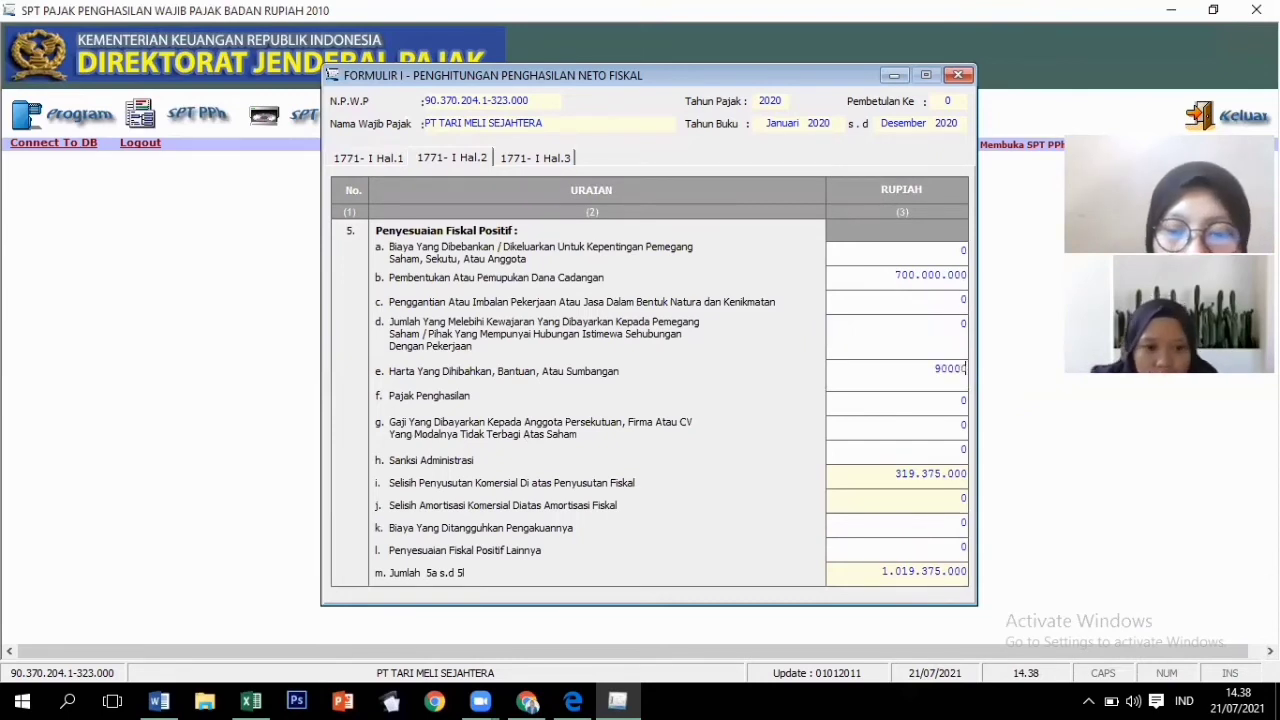
pyautogui.write('0.000')
pyautogui.press('Tab')
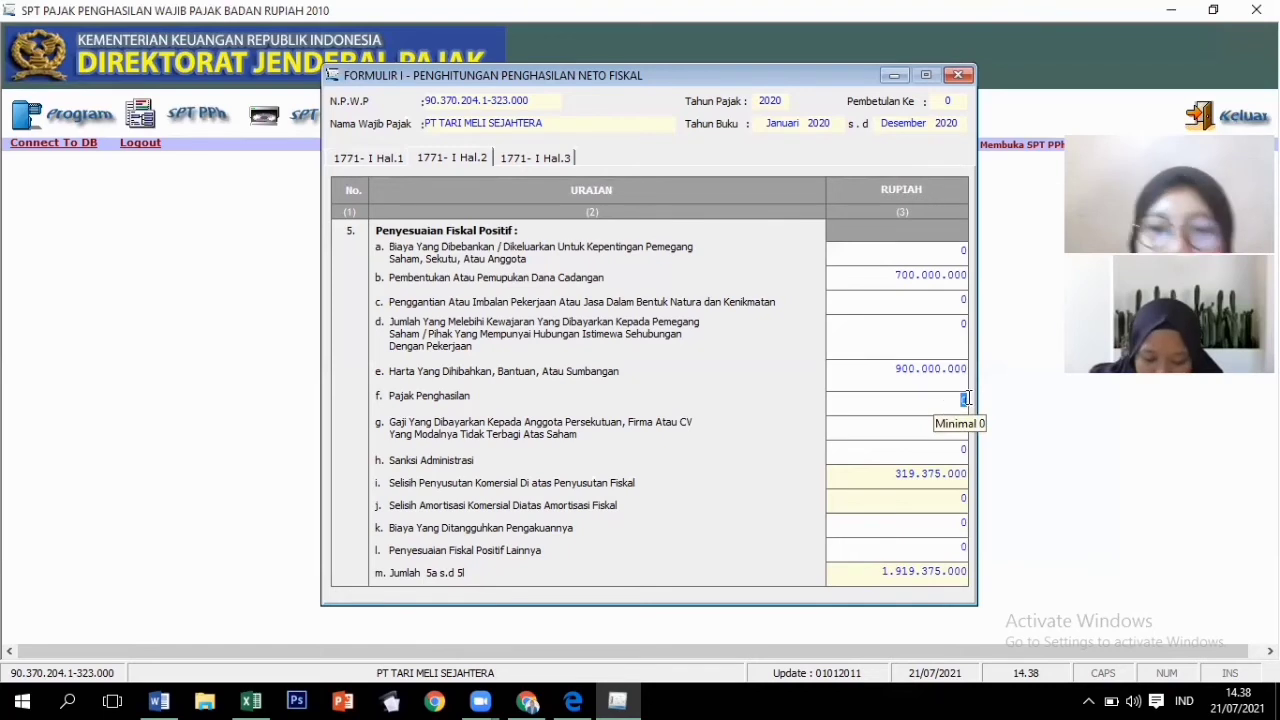
pyautogui.write('40')
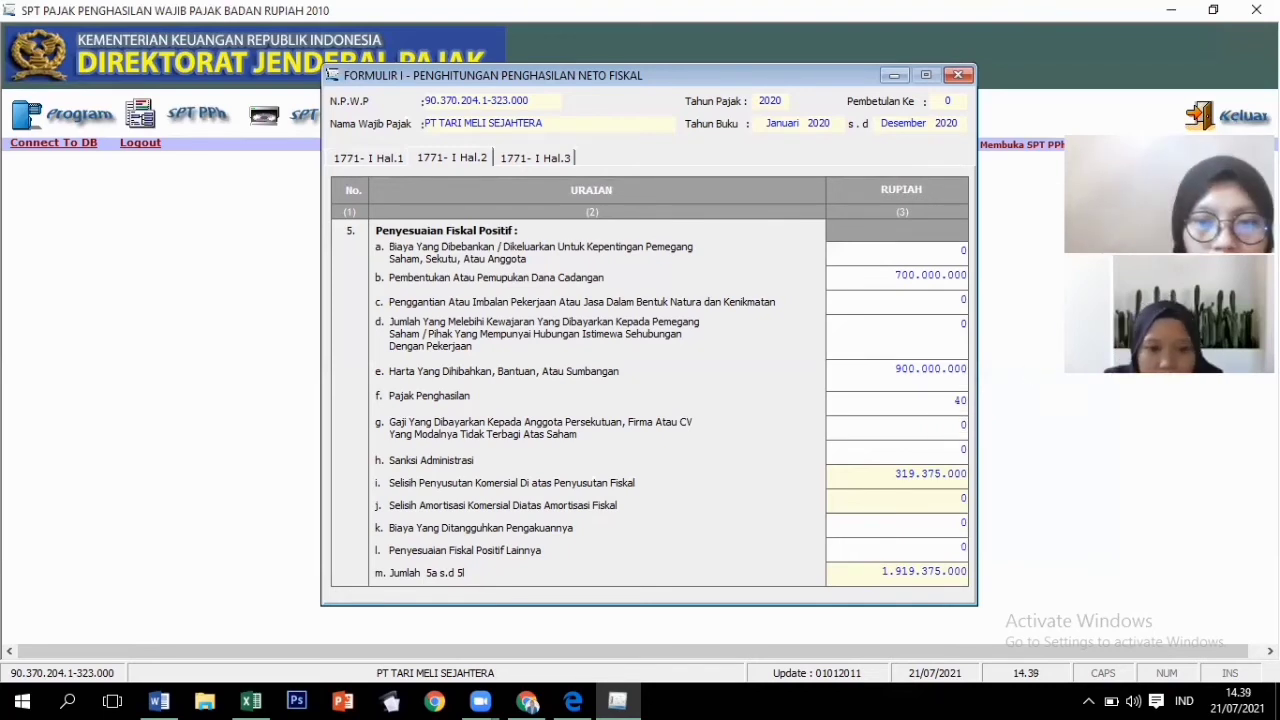
pyautogui.write('0.000.00')
pyautogui.write('0')
pyautogui.press('Tab')
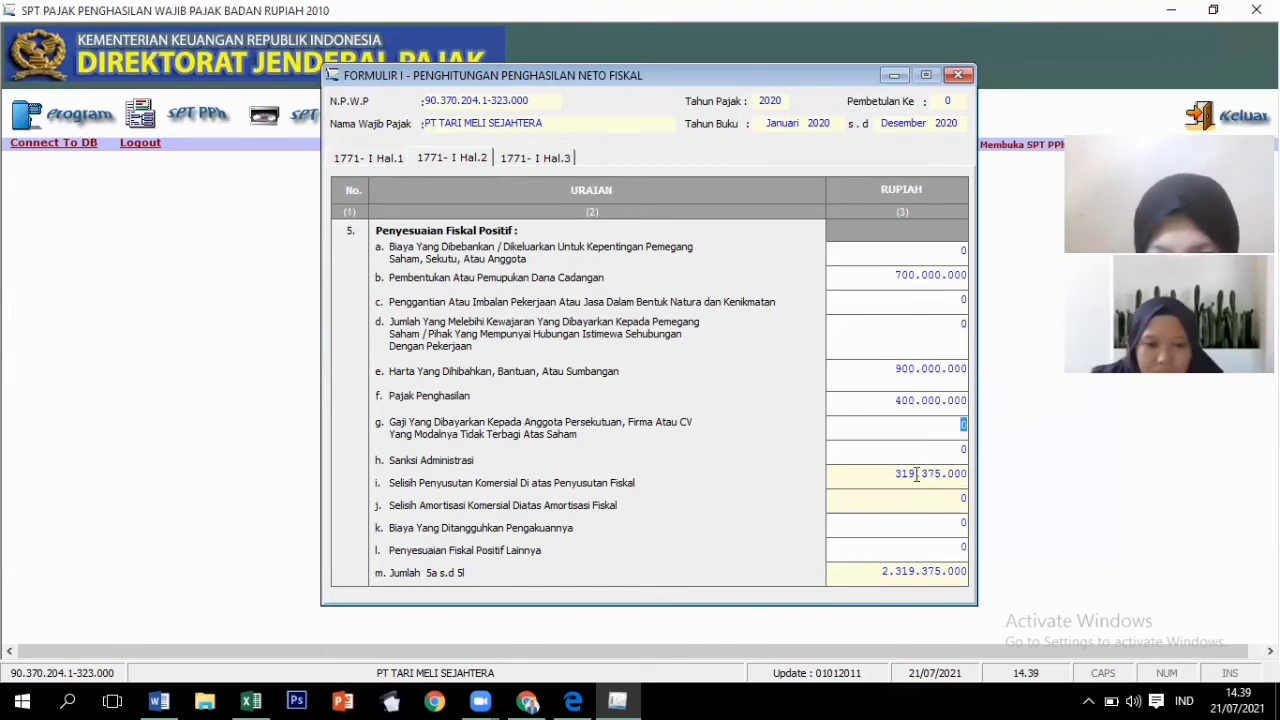
pyautogui.click(931, 551)
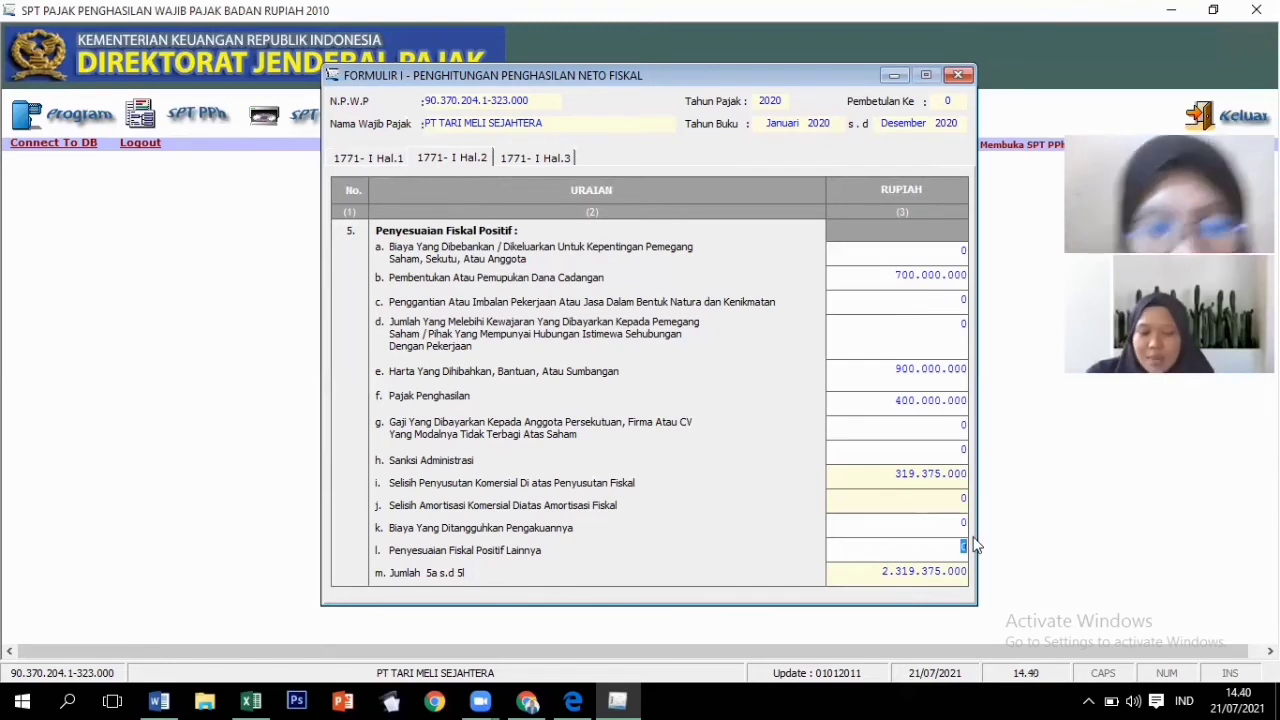
pyautogui.write('628000000')
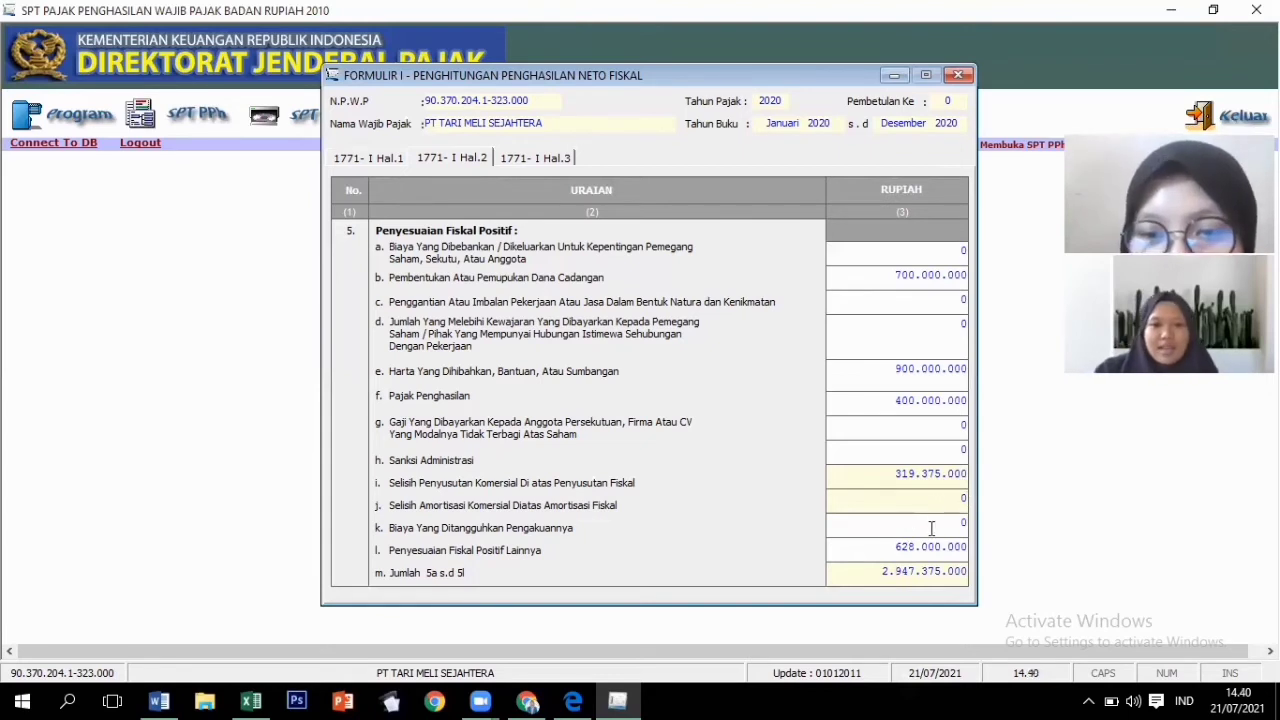
pyautogui.click(552, 160)
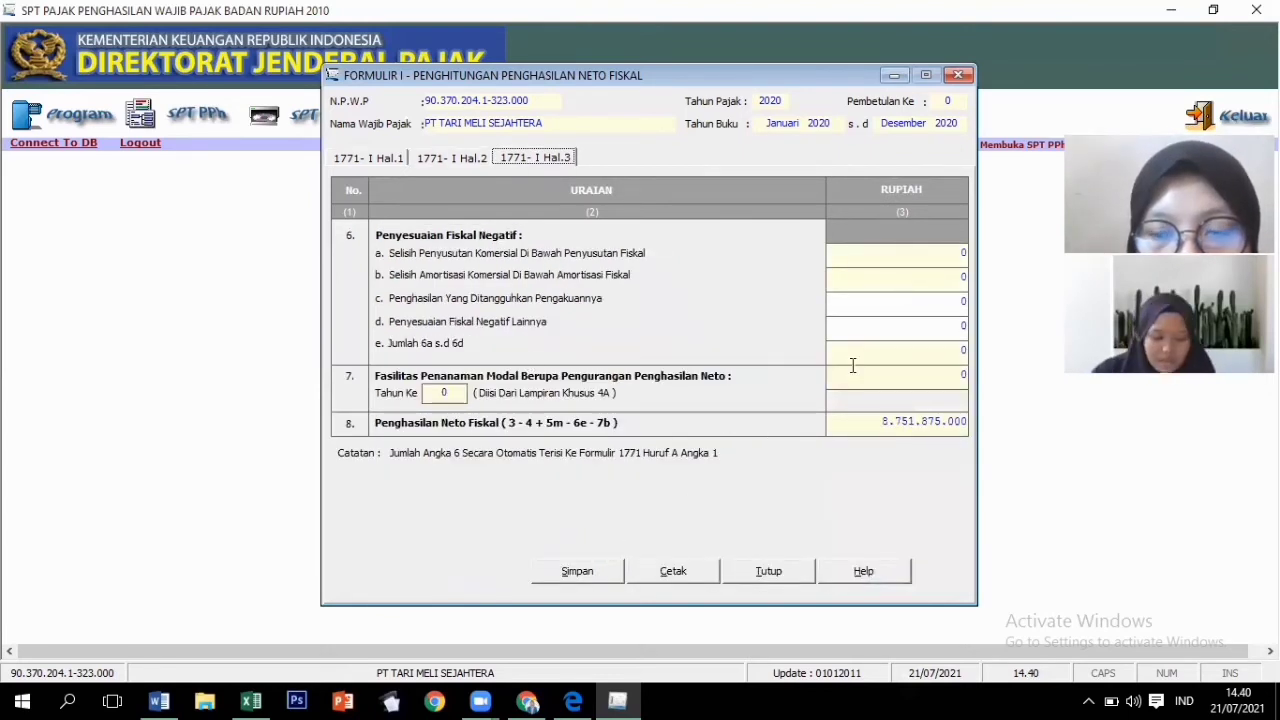
# Save Formulir 1771-I, confirm the save, and close its window.
pyautogui.click(962, 250)
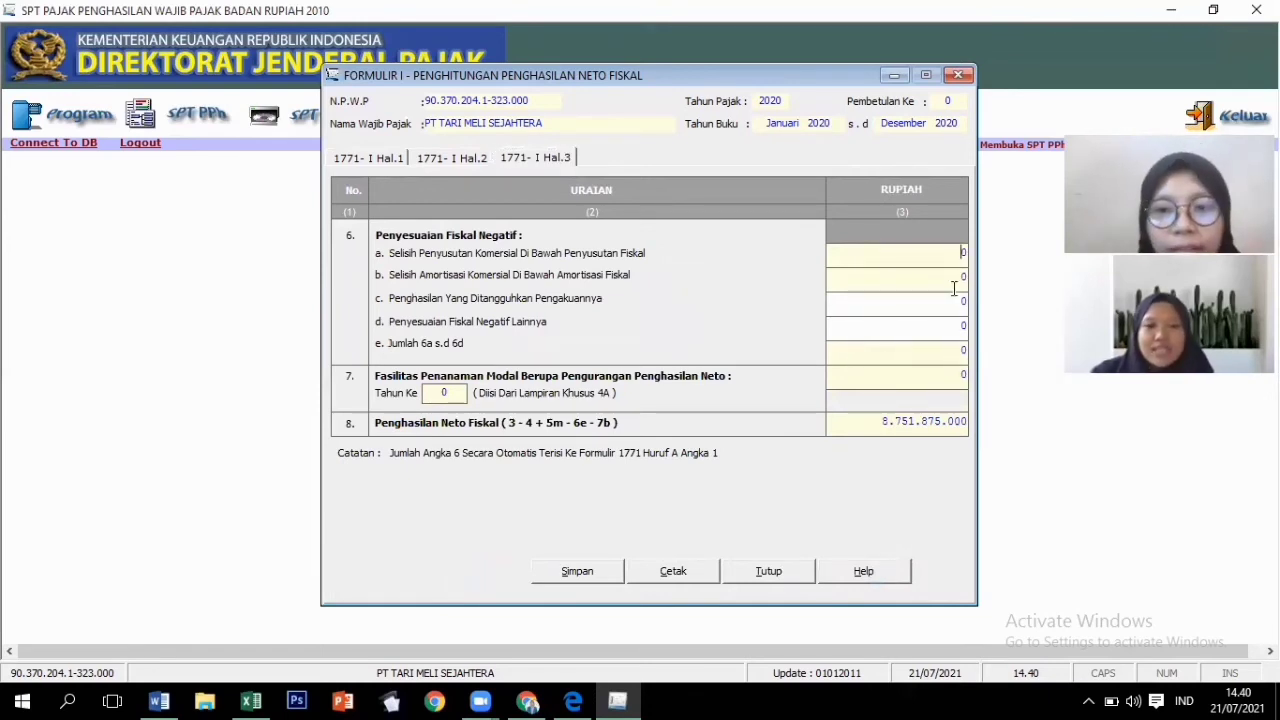
pyautogui.click(570, 568)
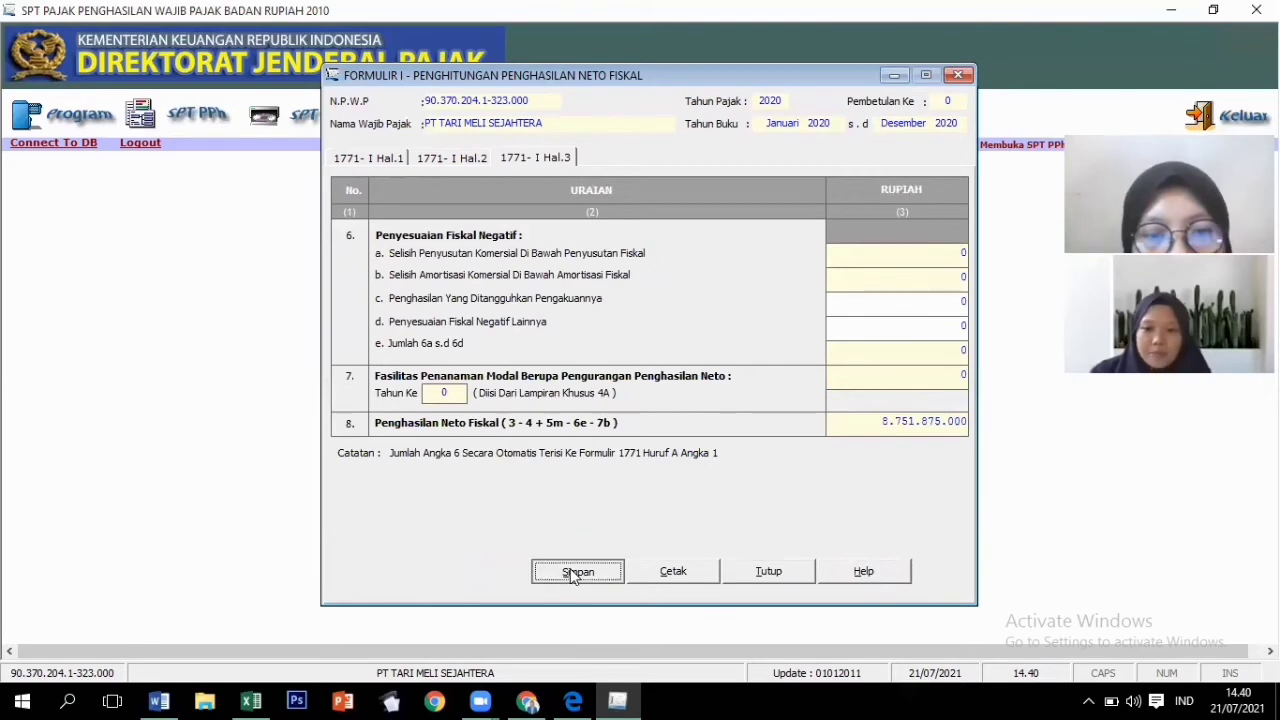
pyautogui.click(627, 417)
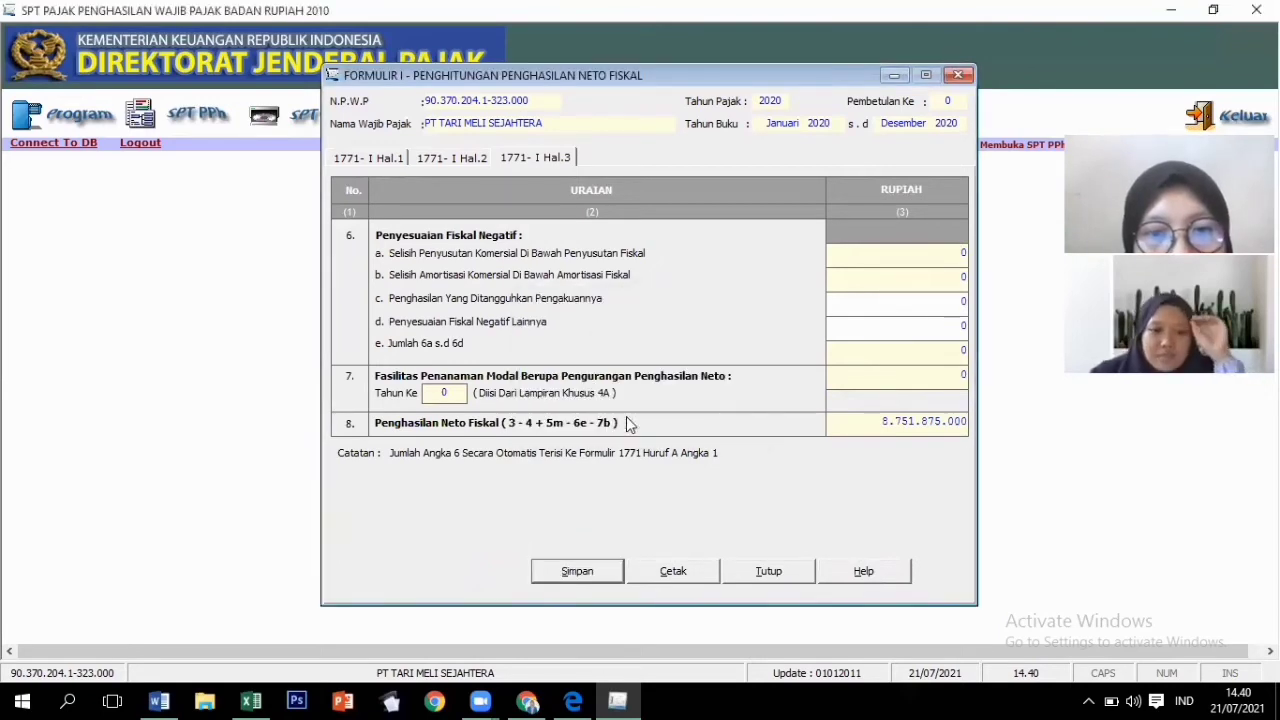
pyautogui.click(690, 420)
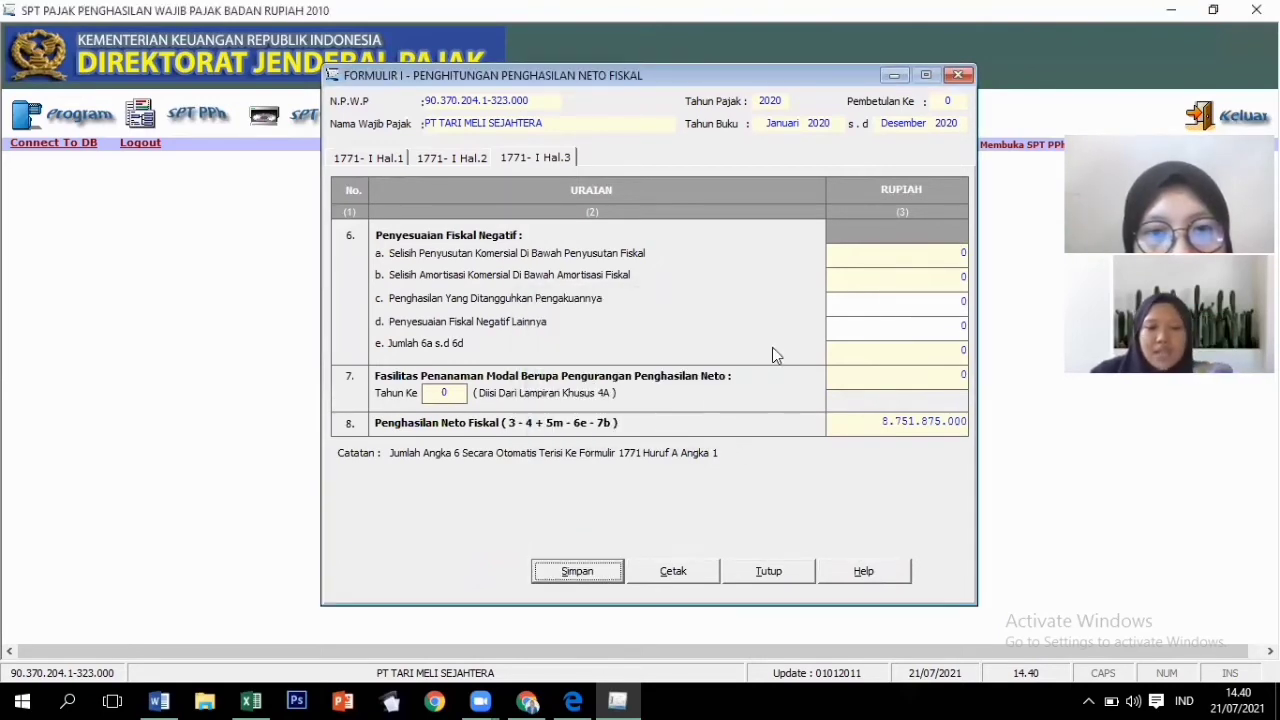
pyautogui.click(957, 75)
pyautogui.click(198, 115)
pyautogui.moveTo(229, 147)
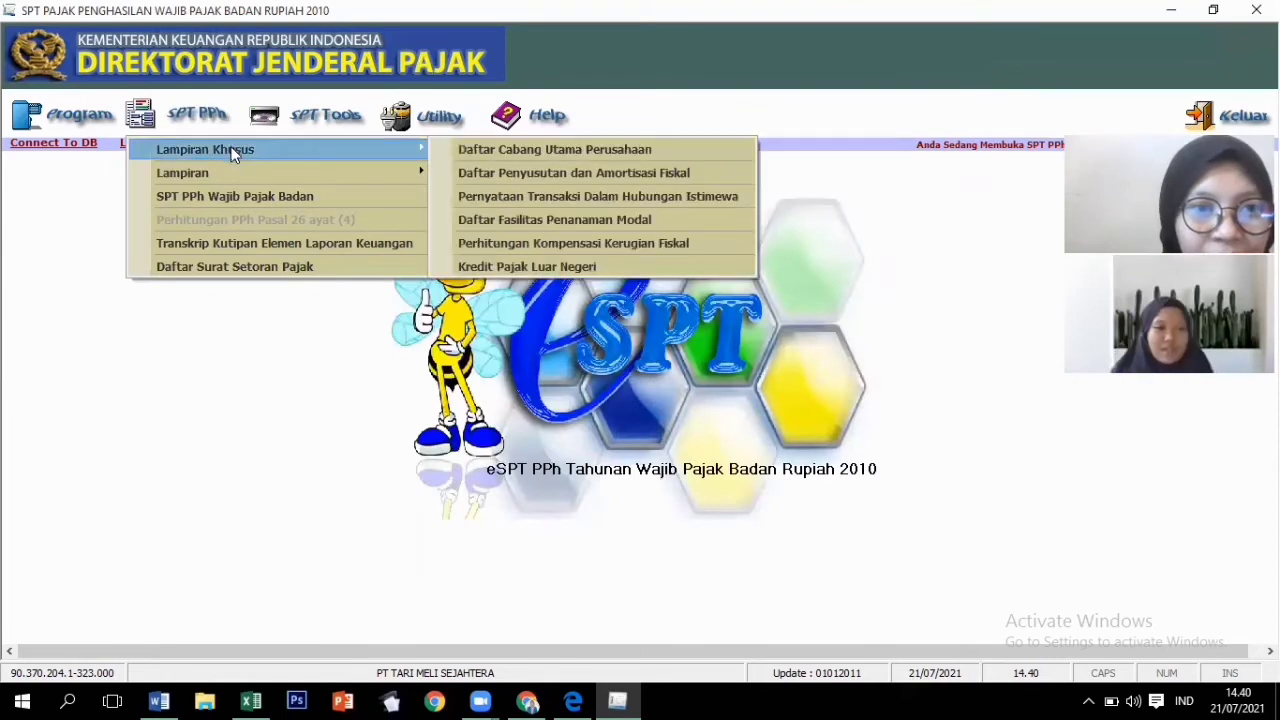
# Open the SPT PPh Wajib Pajak Badan return and go to its Bagian C–D section.
pyautogui.click(250, 196)
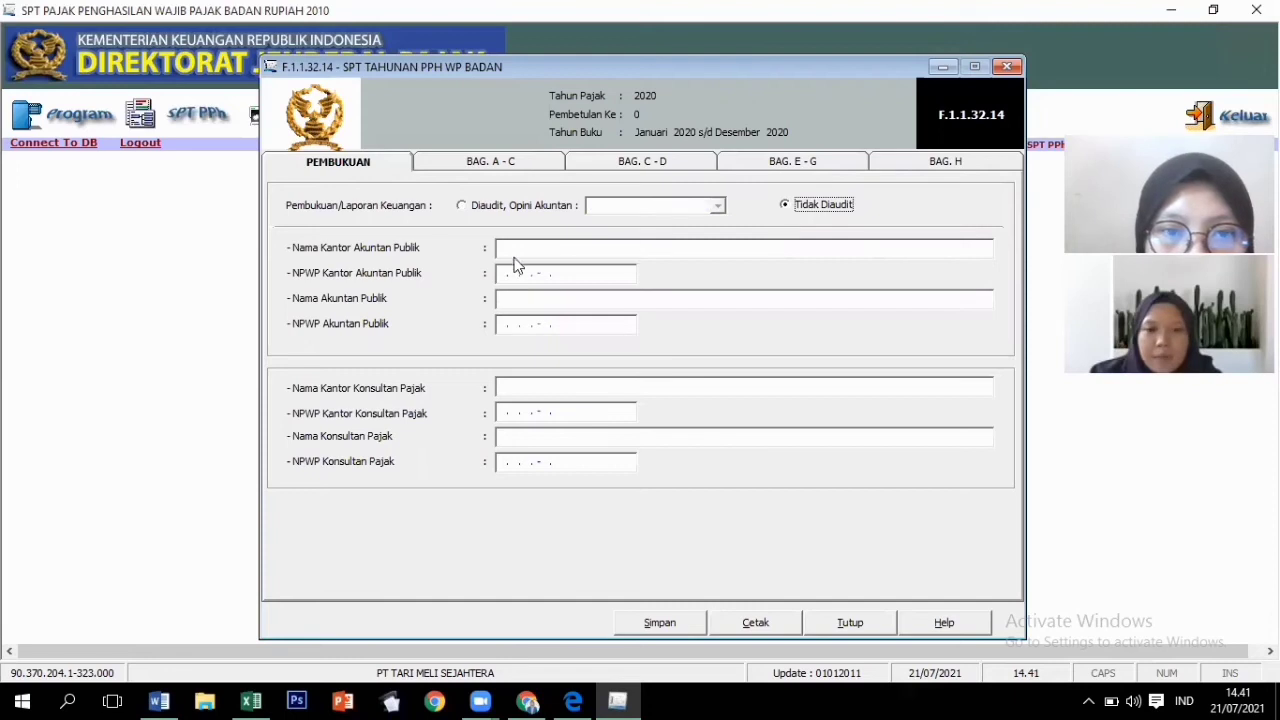
pyautogui.click(487, 162)
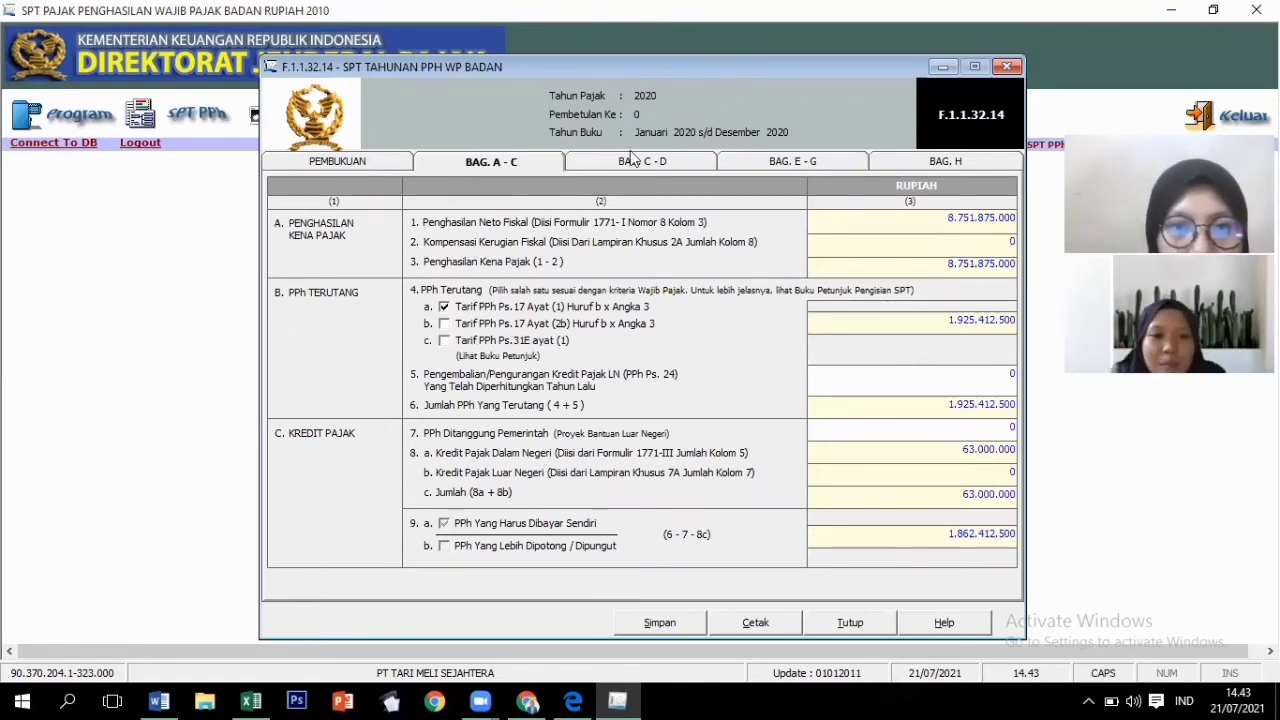
pyautogui.click(630, 158)
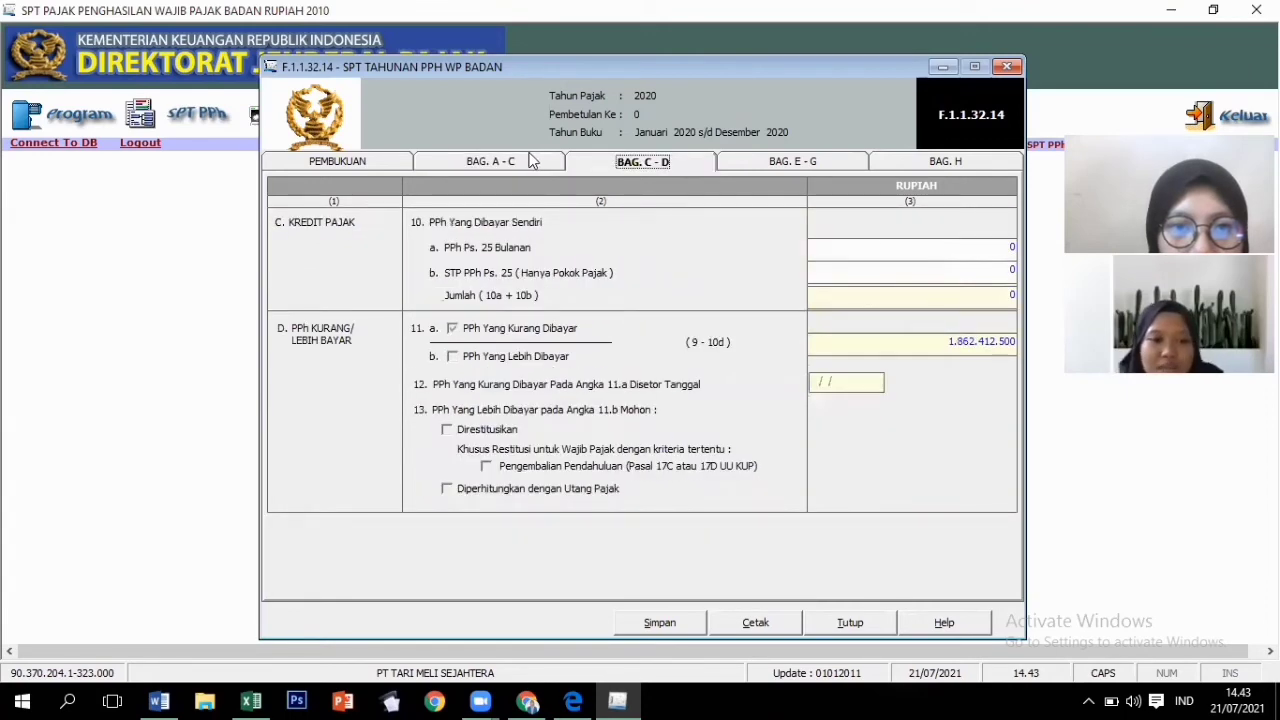
pyautogui.click(536, 161)
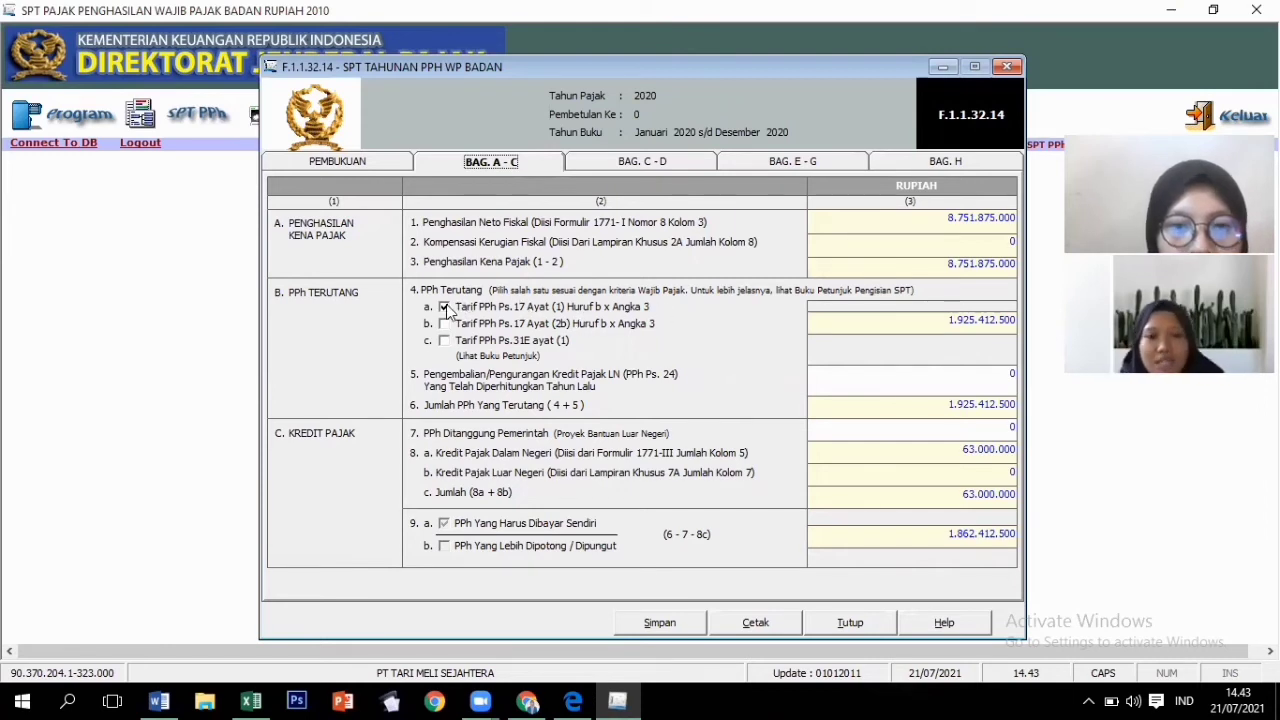
pyautogui.click(637, 165)
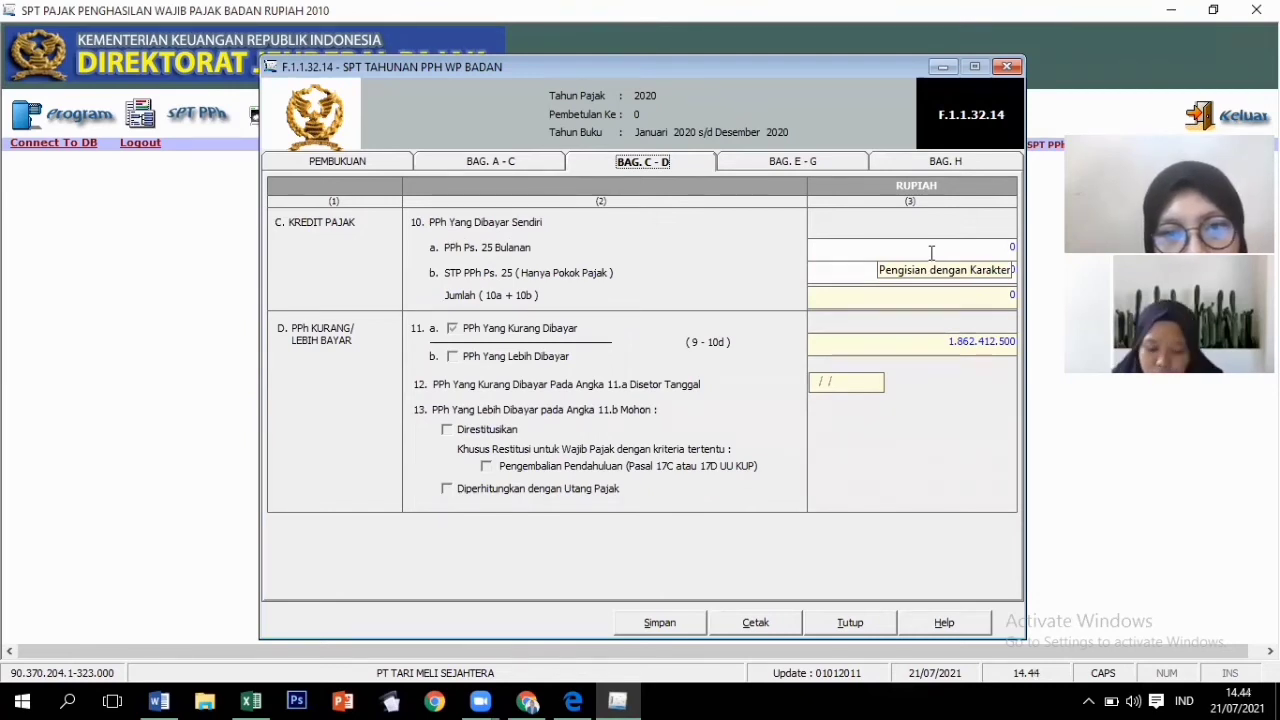
# Enter 80.000.000 as monthly PPh Pasal 25 in item 10a.
pyautogui.click(931, 252)
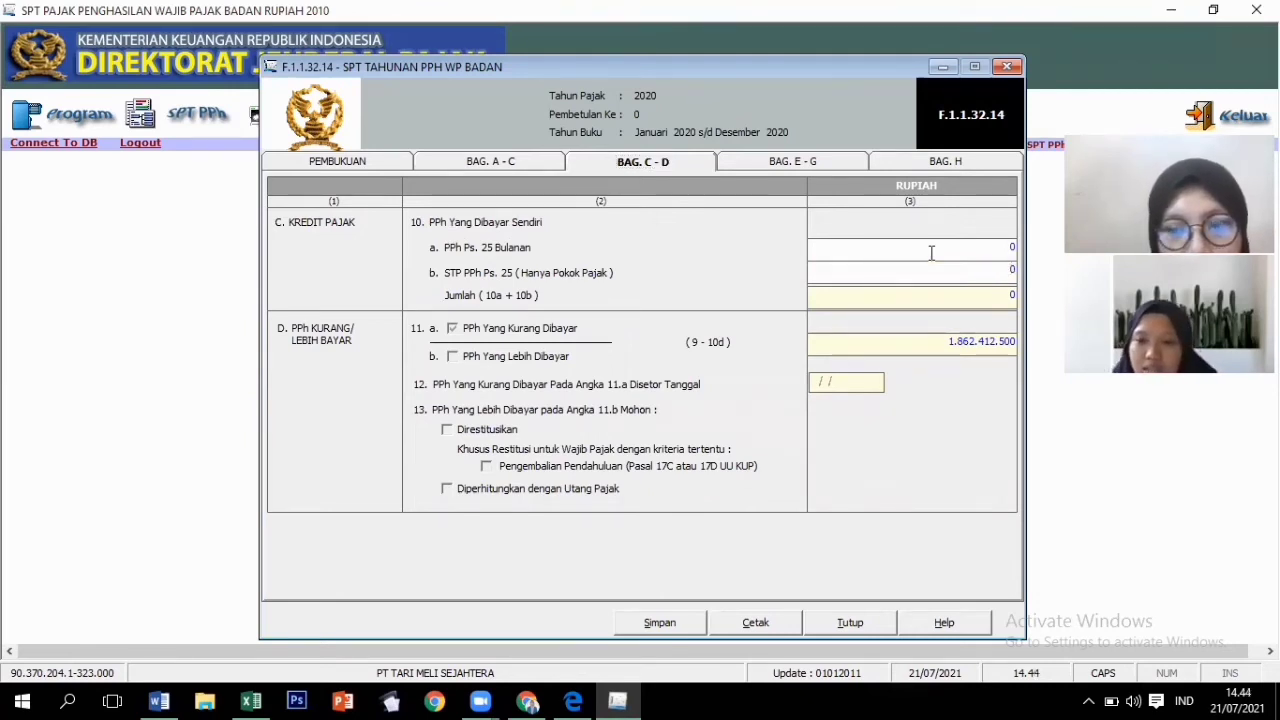
pyautogui.press('BackSpace')
pyautogui.write('80000000')
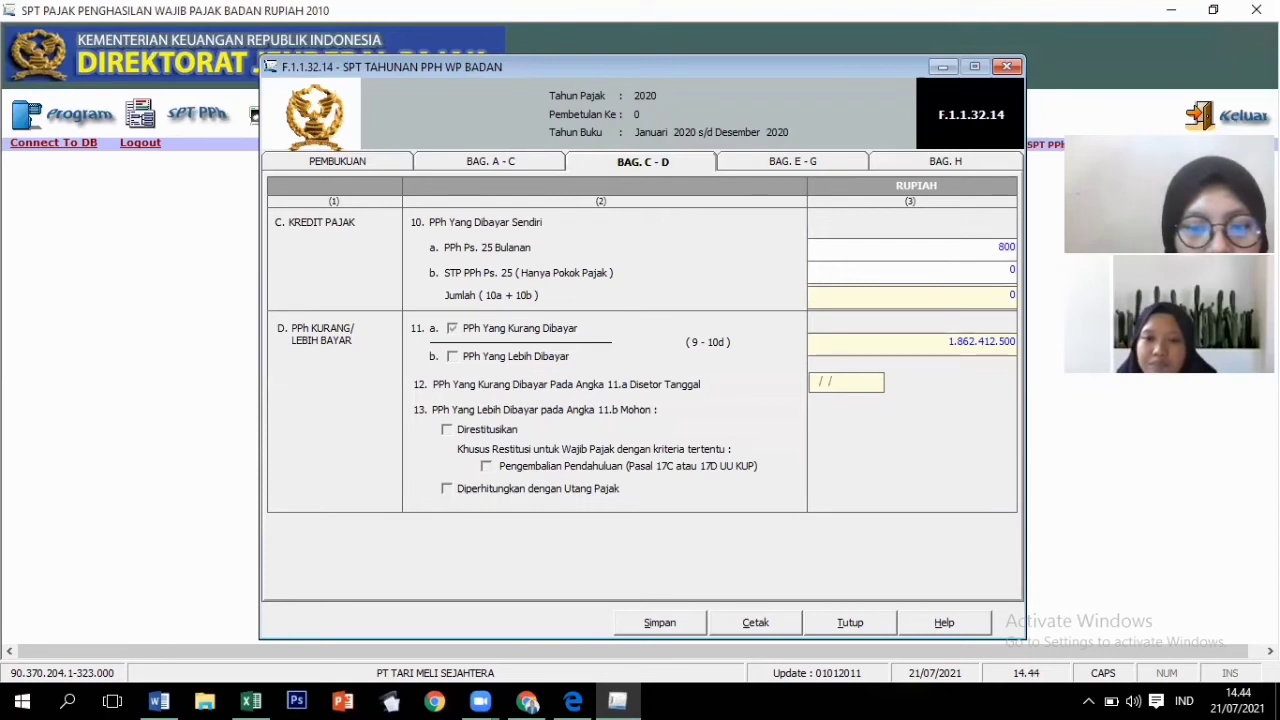
pyautogui.press('Tab')
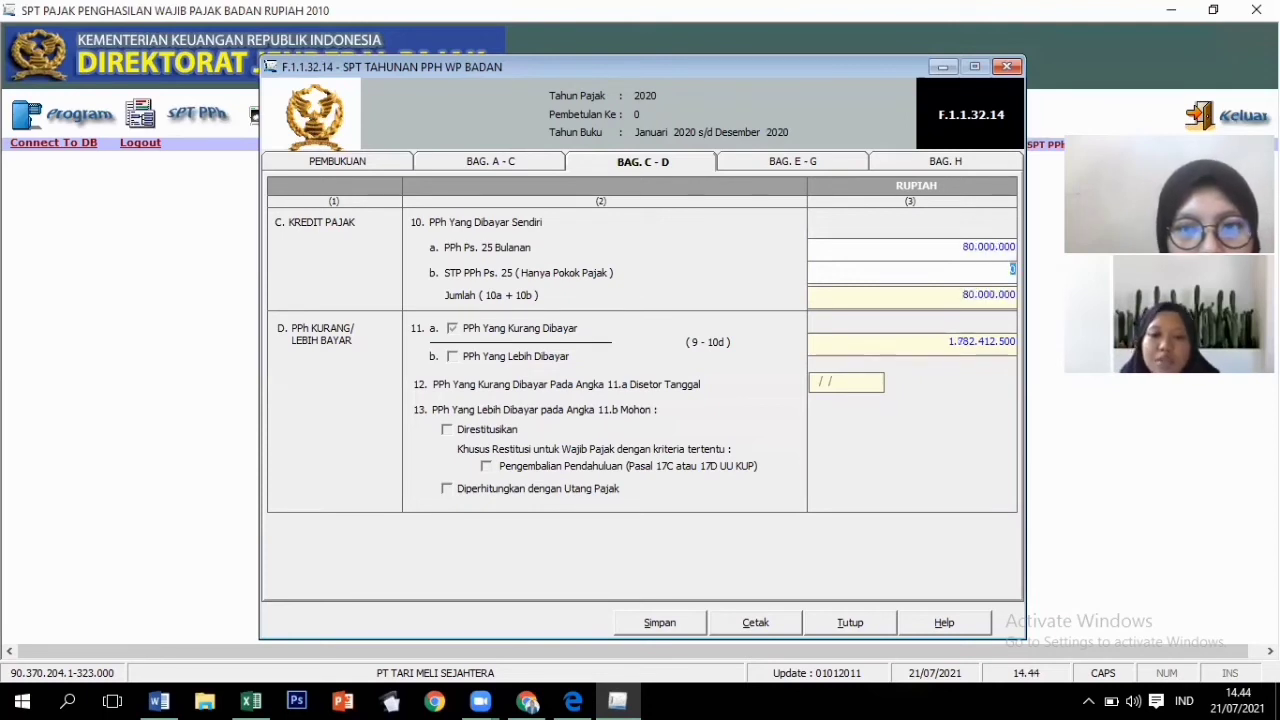
pyautogui.press('Tab')
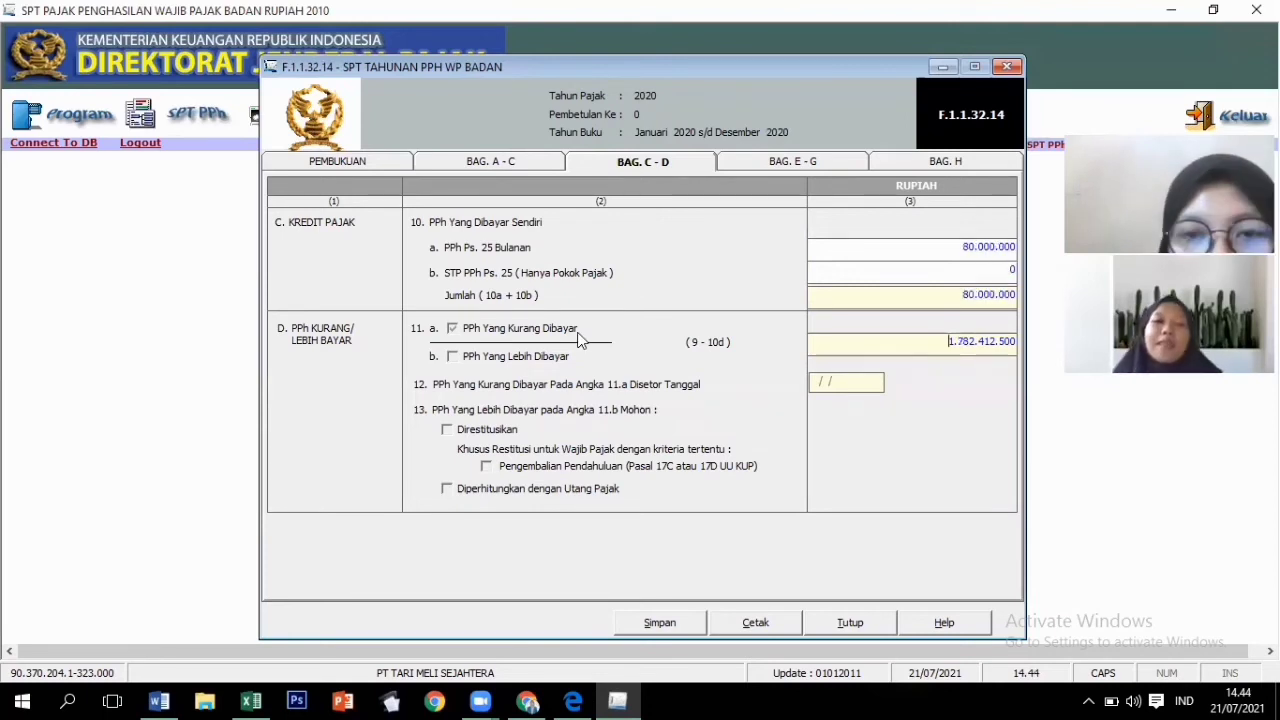
# In Bagian E–G, set the 14a instalment base income to 8.751.875.000.
pyautogui.click(787, 165)
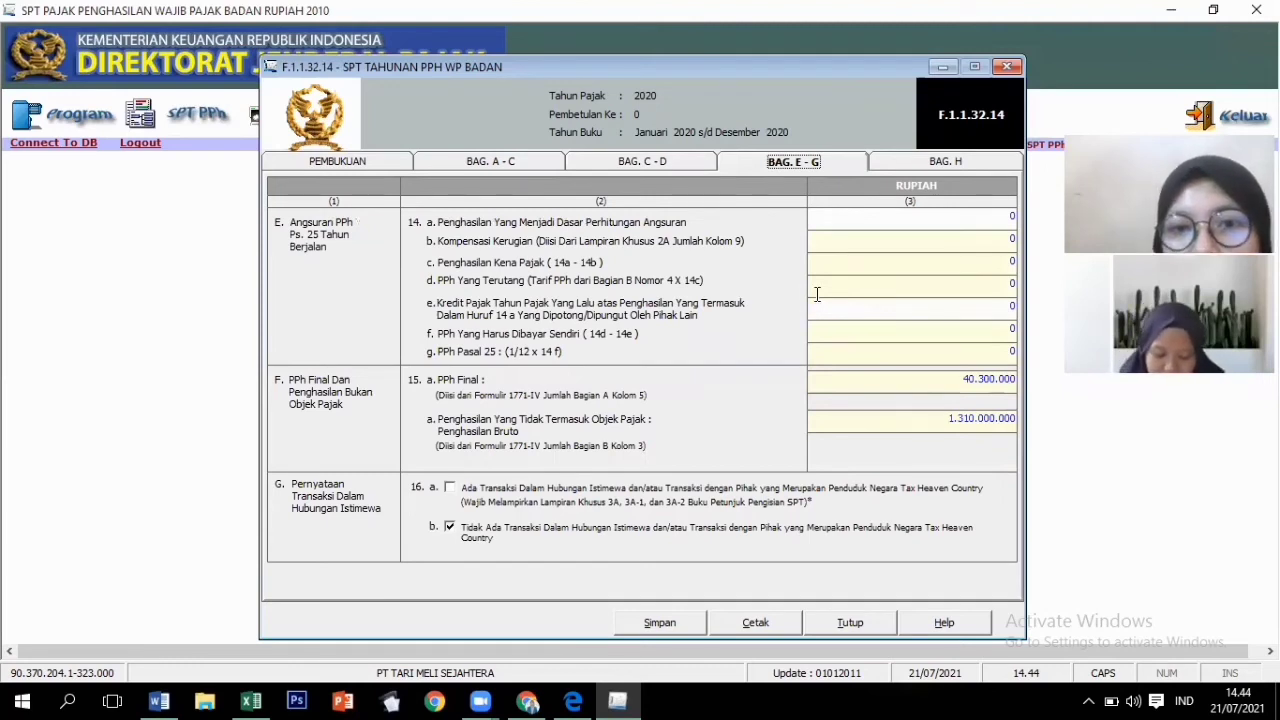
pyautogui.click(976, 219)
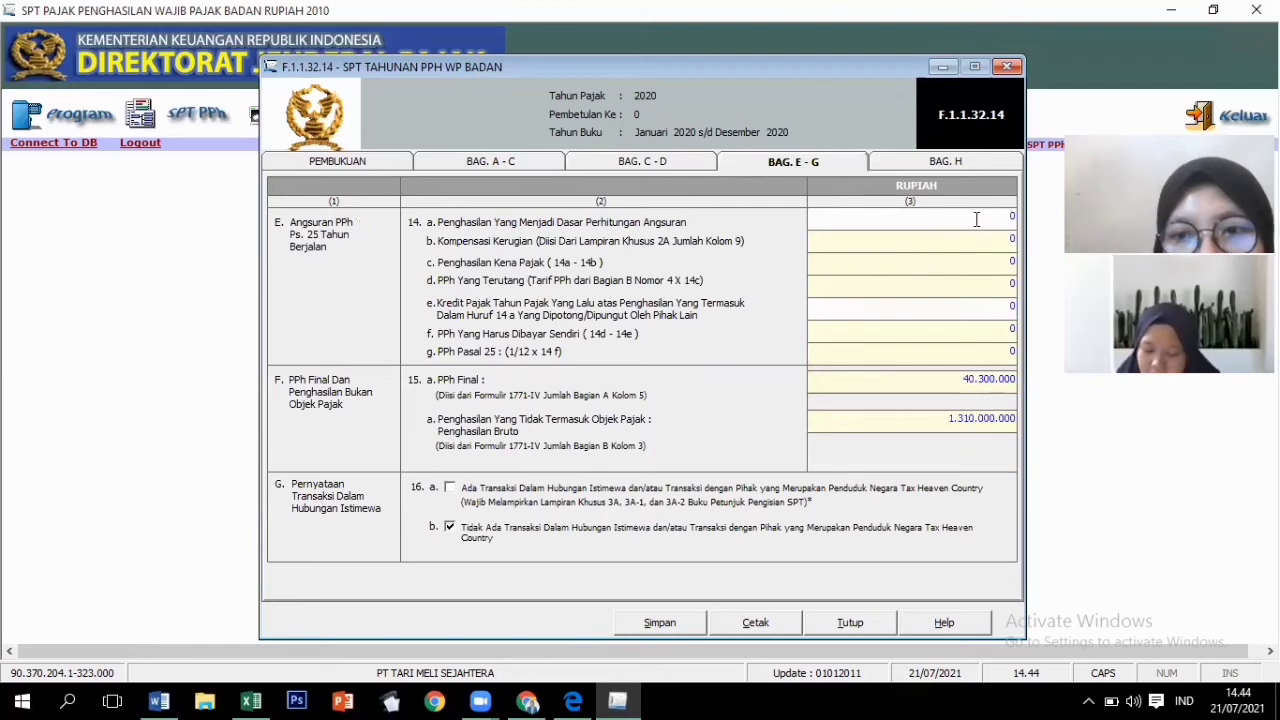
pyautogui.press('BackSpace')
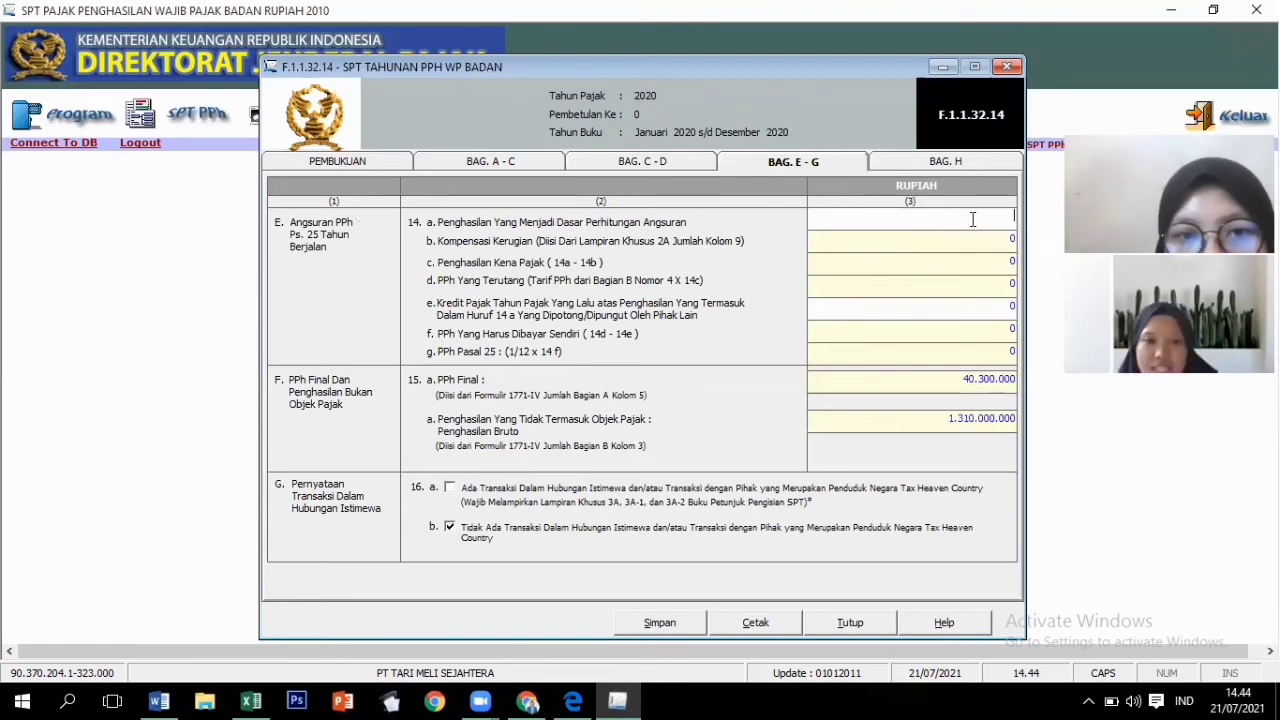
pyautogui.click(553, 164)
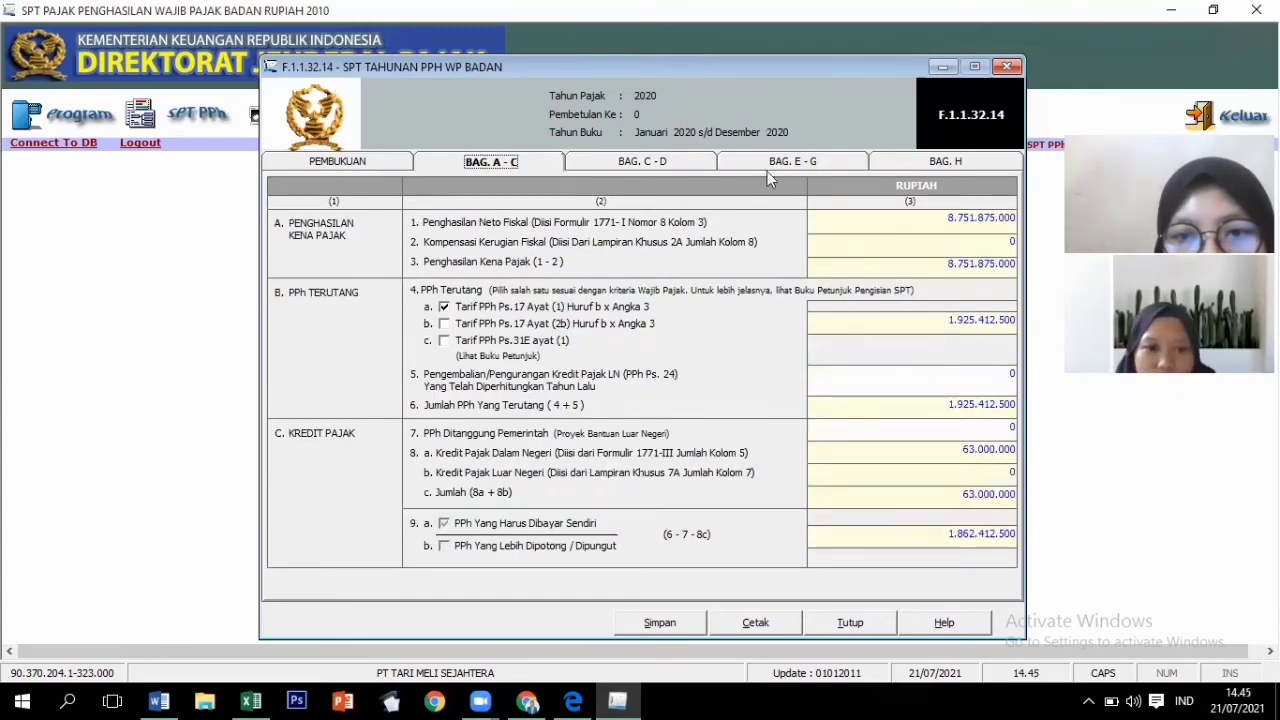
pyautogui.click(823, 166)
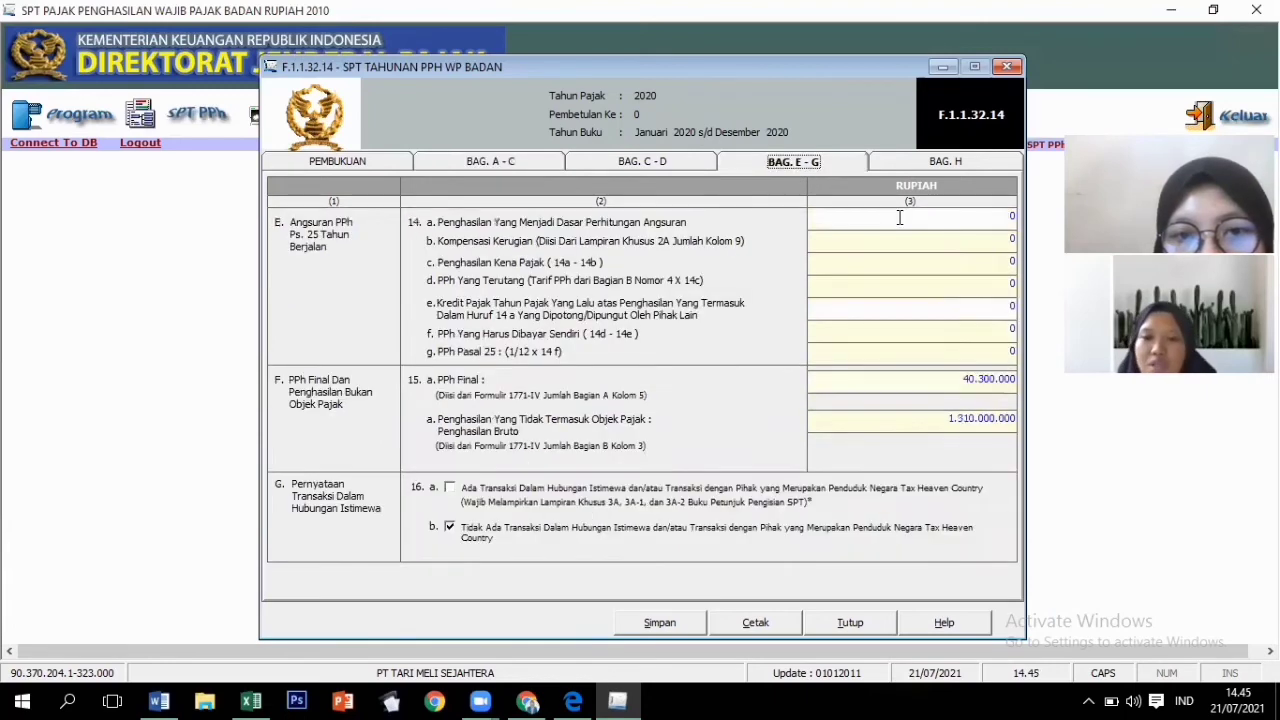
pyautogui.click(904, 221)
pyautogui.write('8751875000')
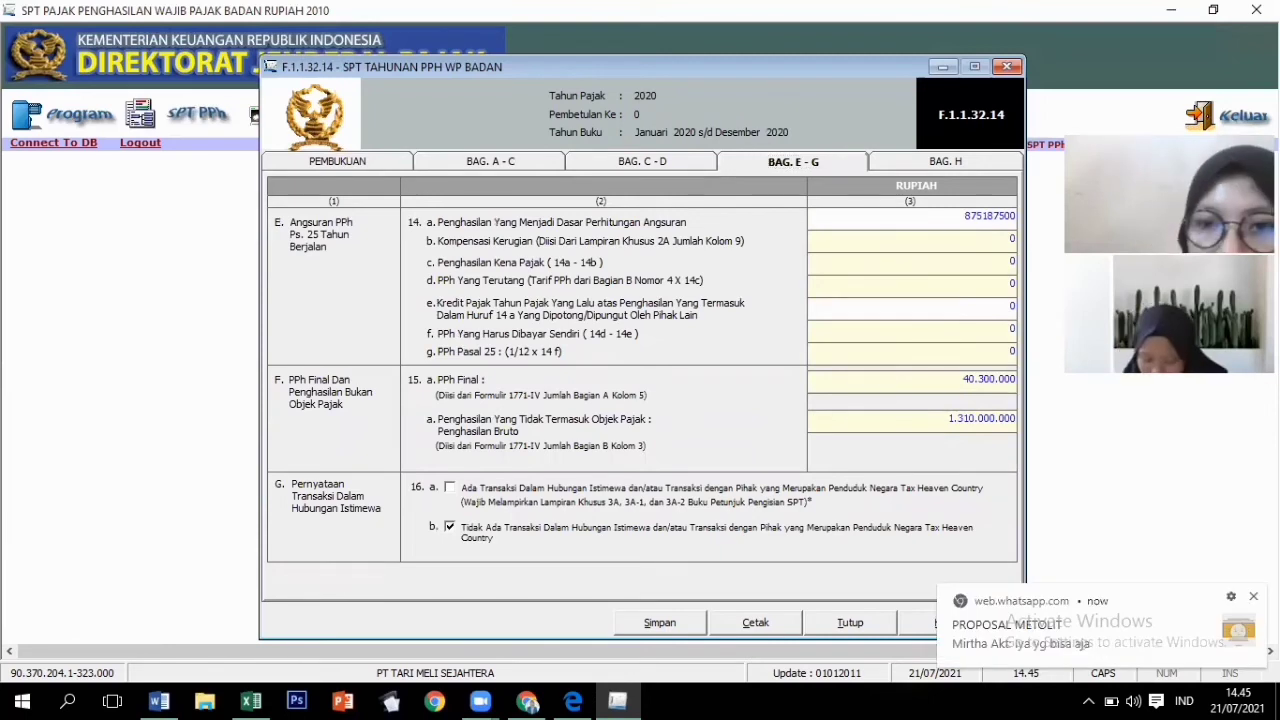
pyautogui.press('Tab')
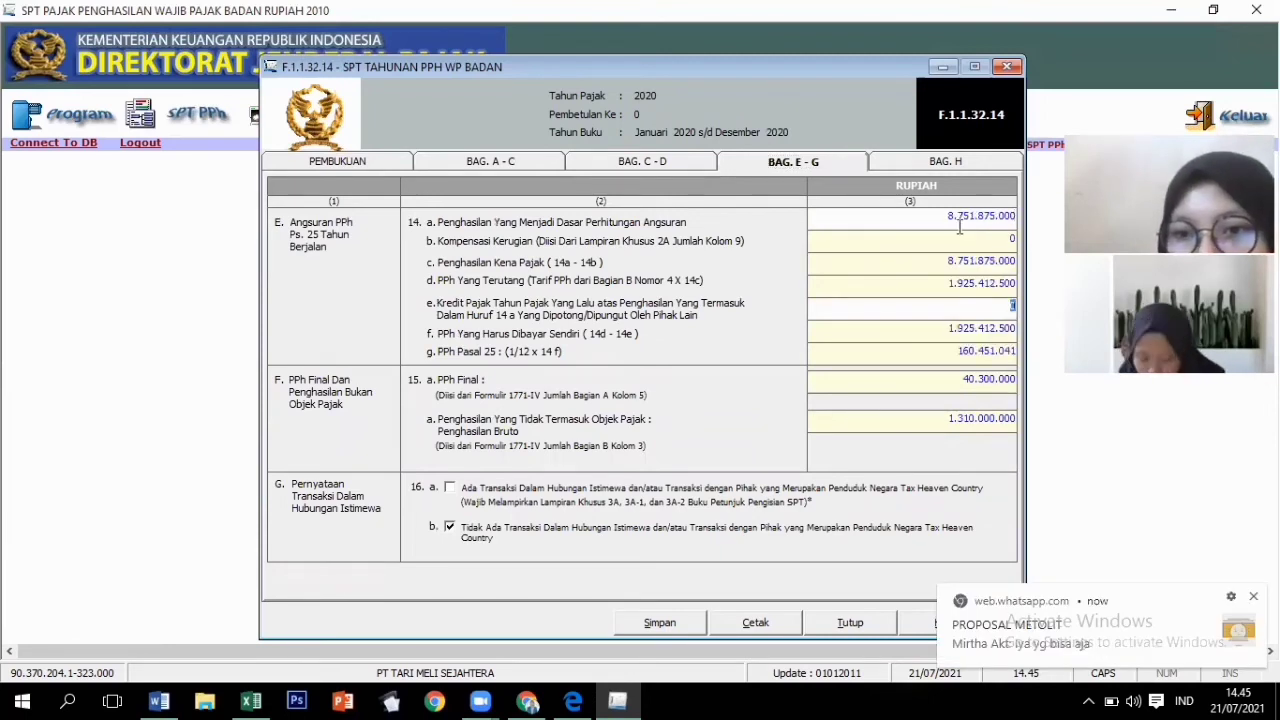
# Use the 63.000.000 credit from 8a in 14e, giving monthly PPh 25 of 155.201.041.
pyautogui.click(961, 222)
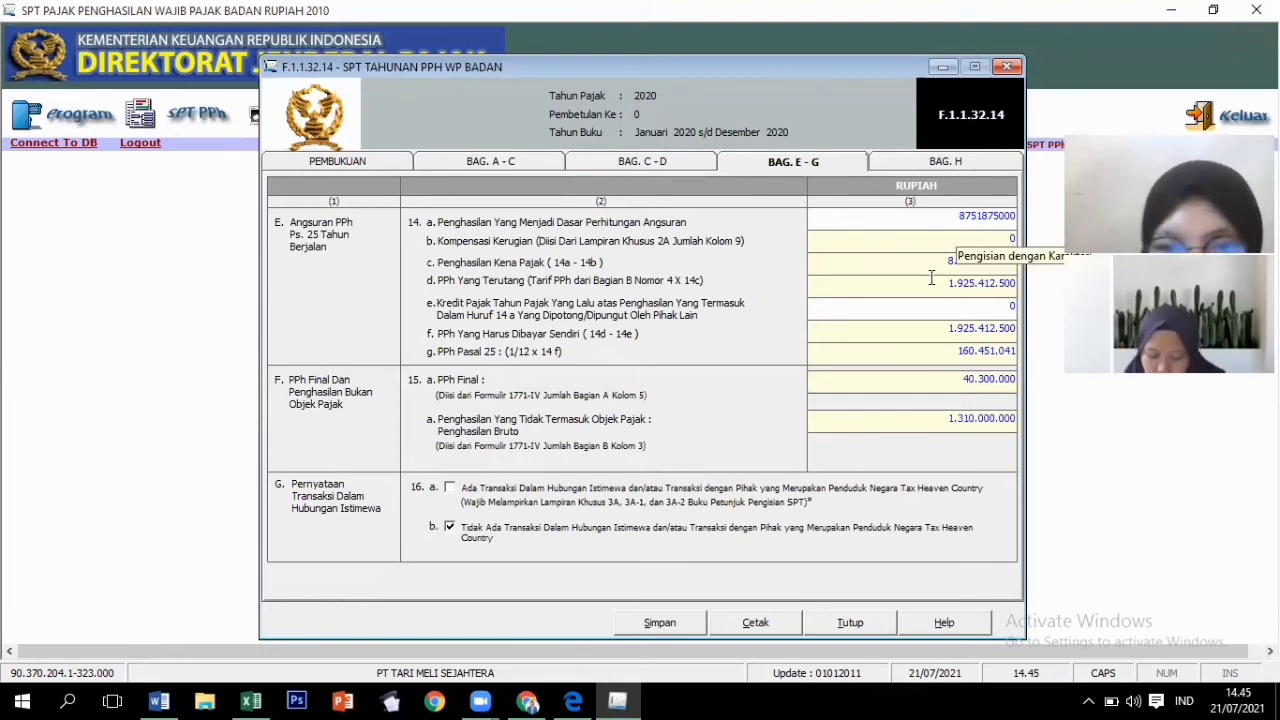
pyautogui.click(956, 306)
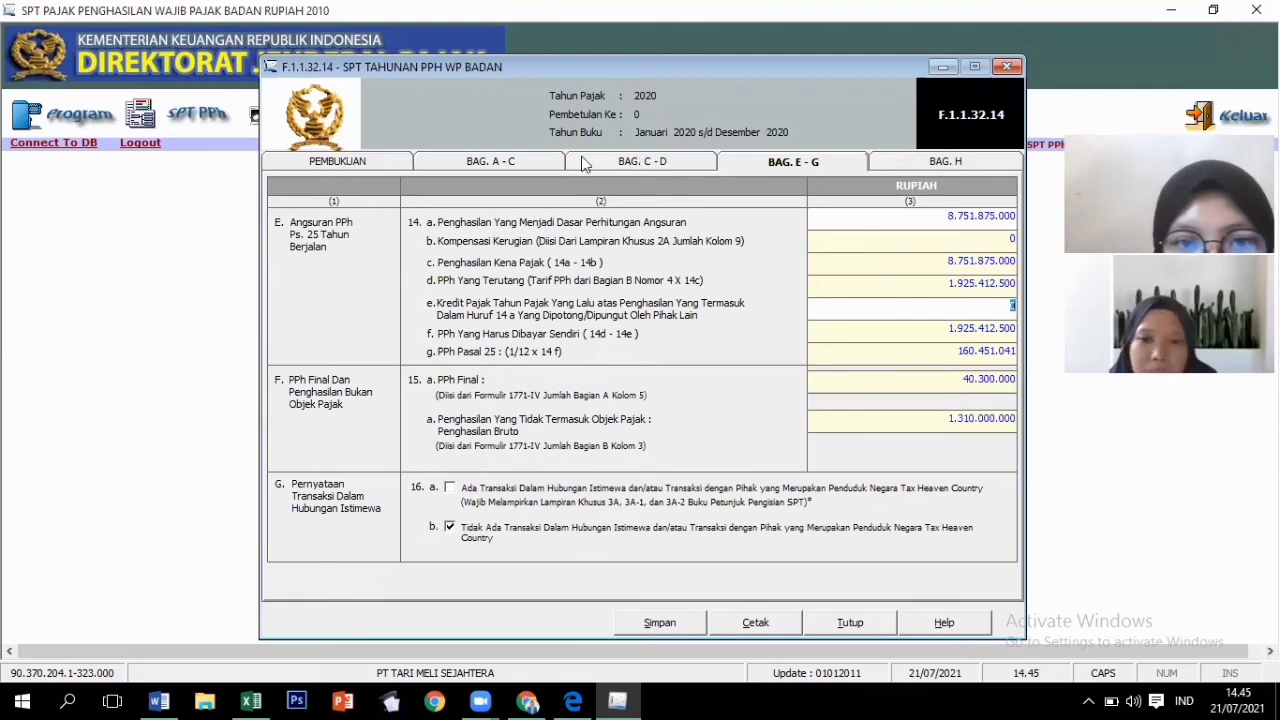
pyautogui.click(498, 161)
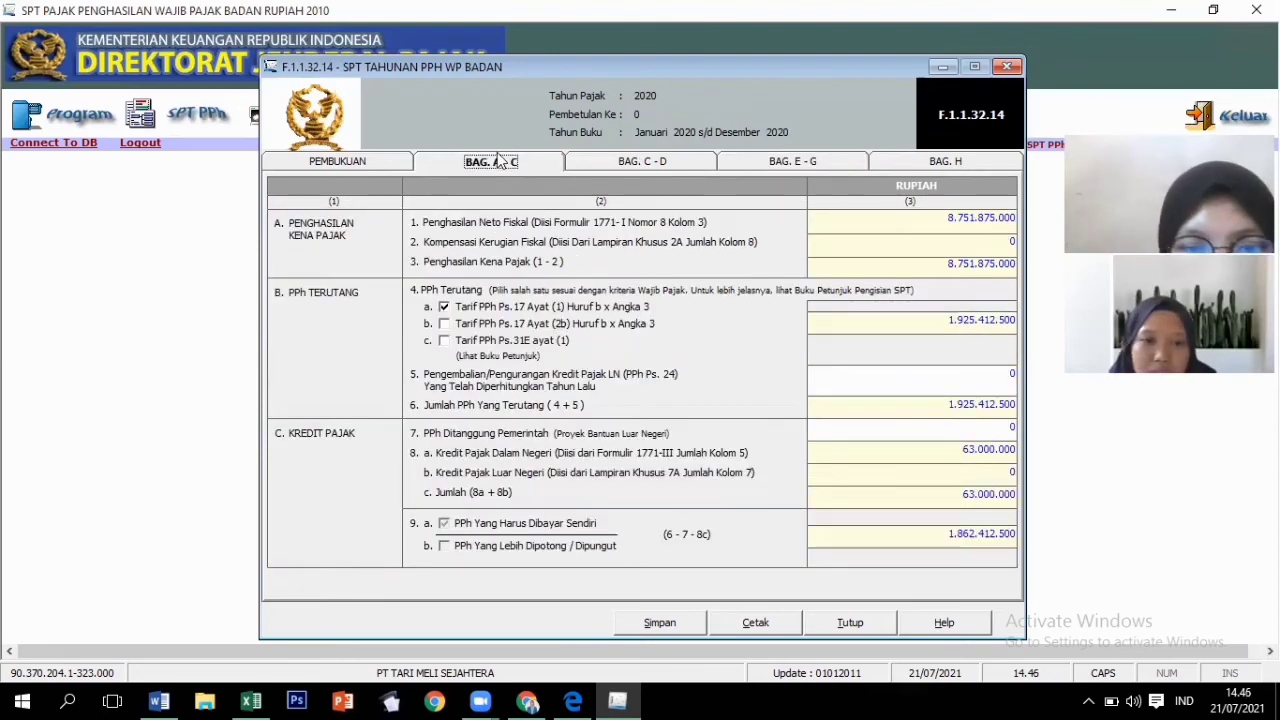
pyautogui.click(959, 450)
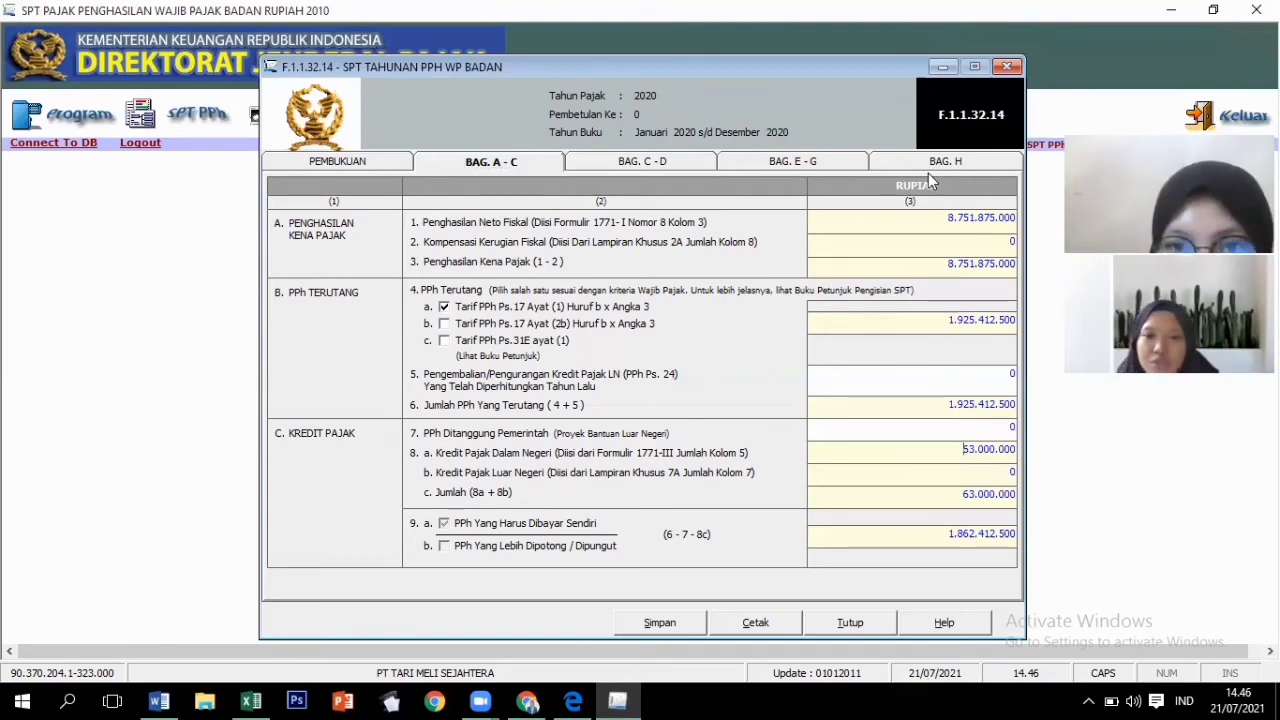
pyautogui.click(830, 164)
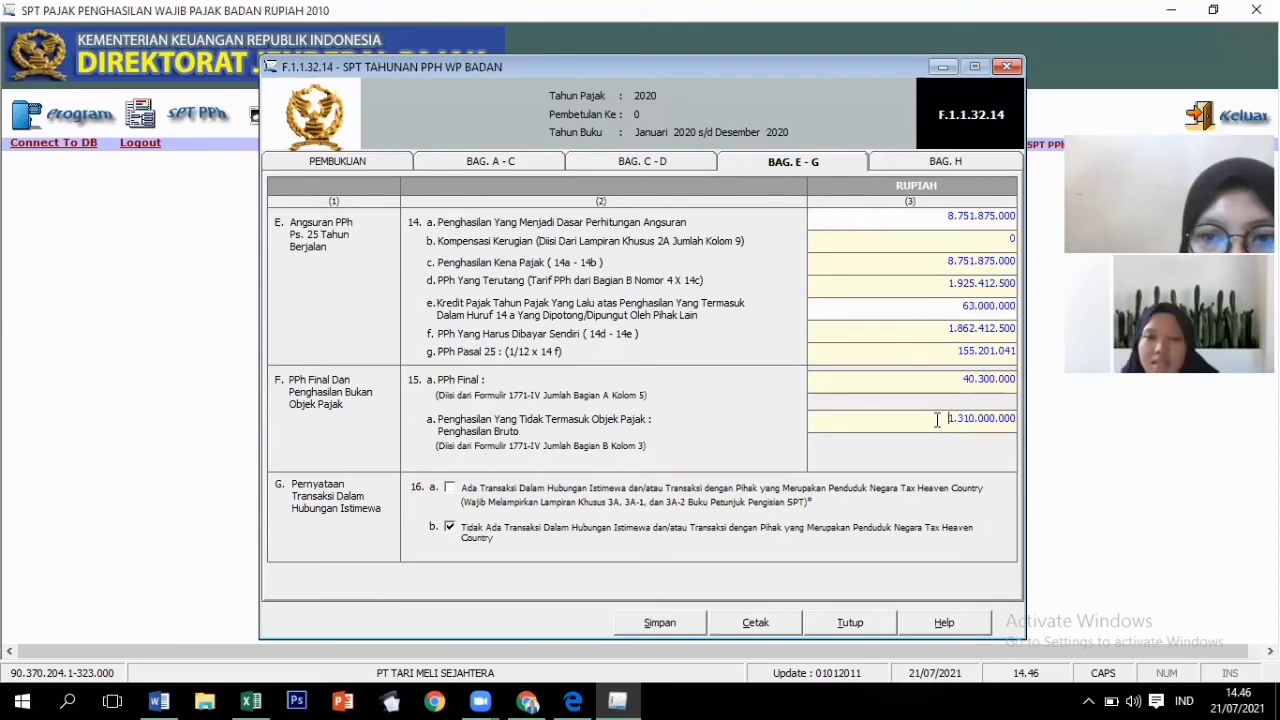
pyautogui.click(913, 163)
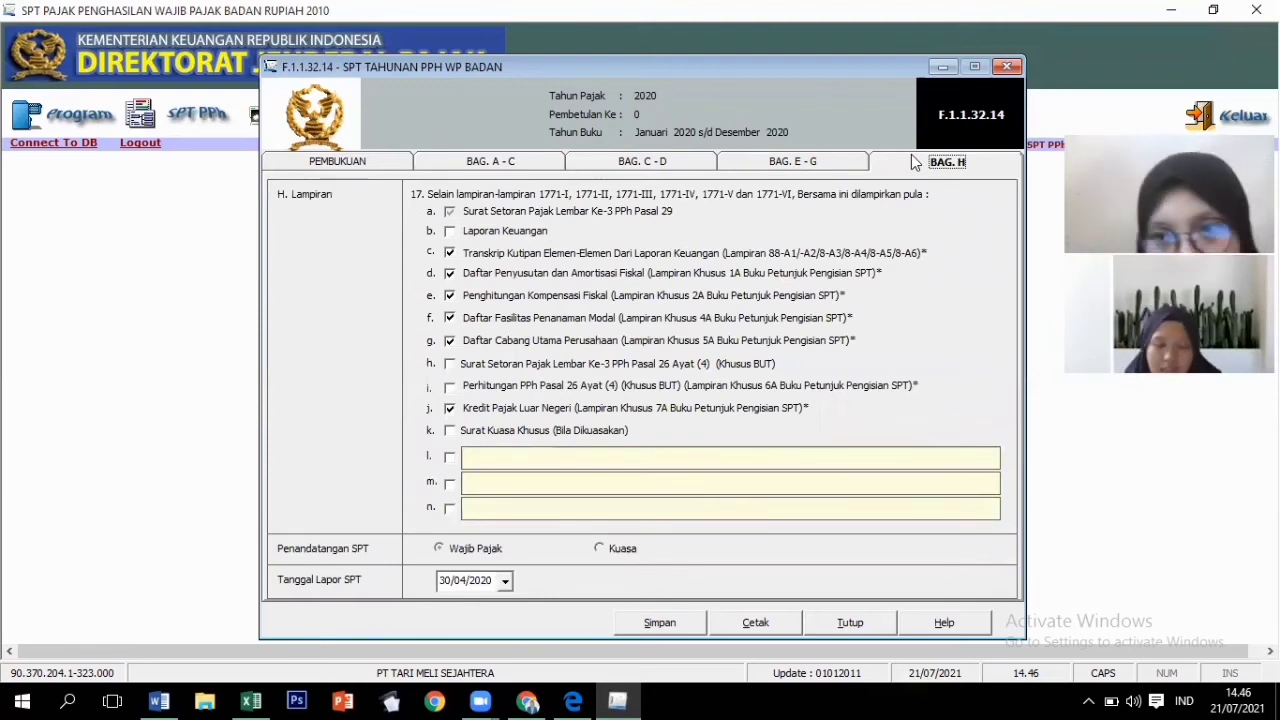
# Tick Laporan Keuangan; untick the investment facility, branch list and foreign tax credit attachments.
pyautogui.click(451, 242)
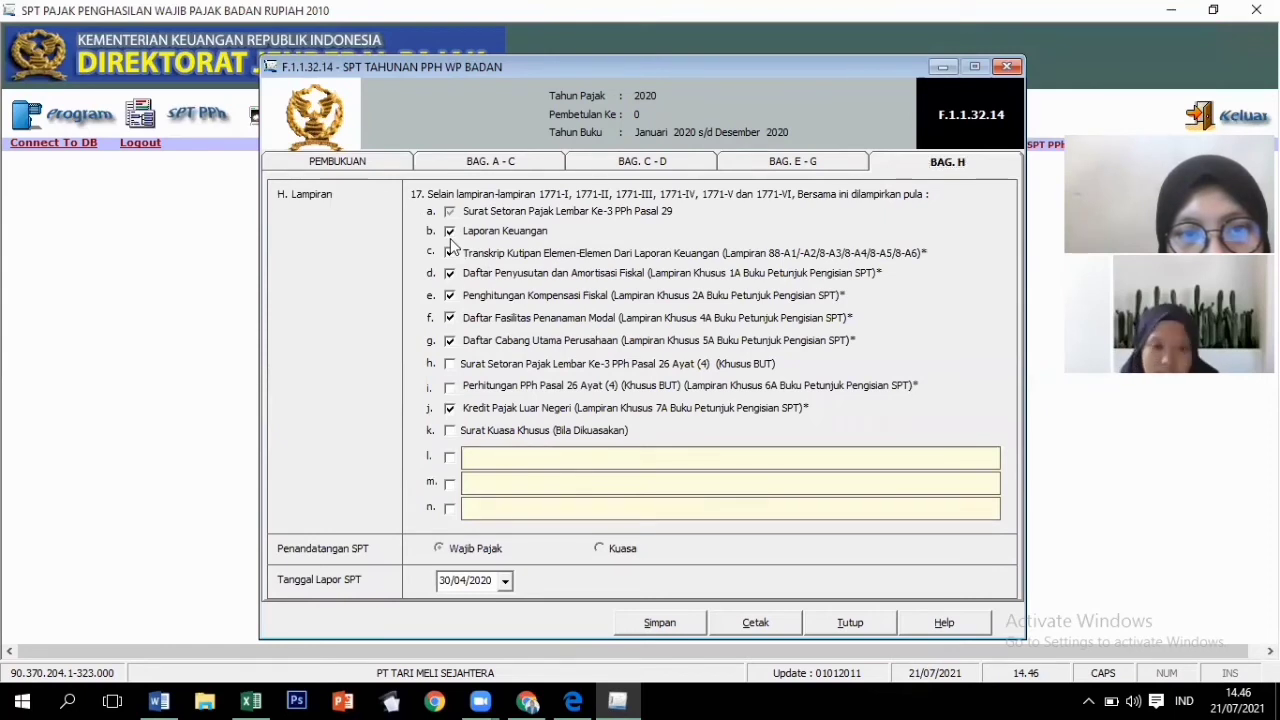
pyautogui.click(450, 317)
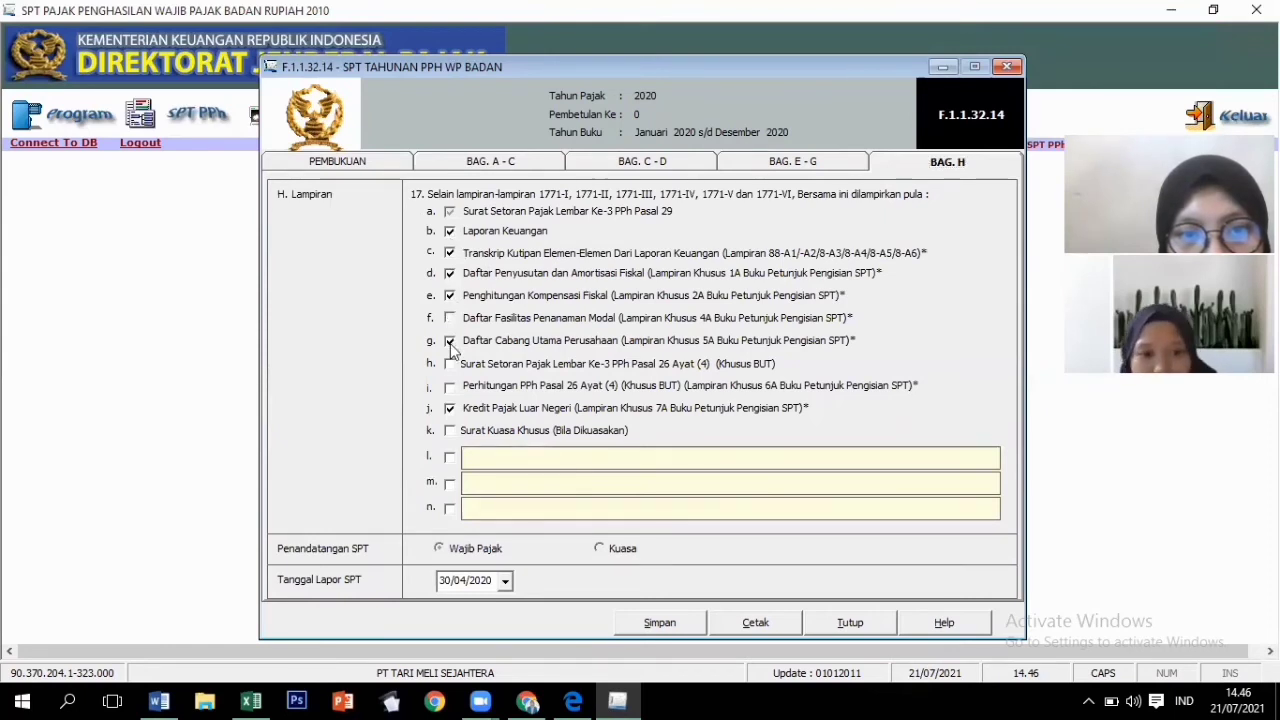
pyautogui.click(450, 342)
pyautogui.click(450, 409)
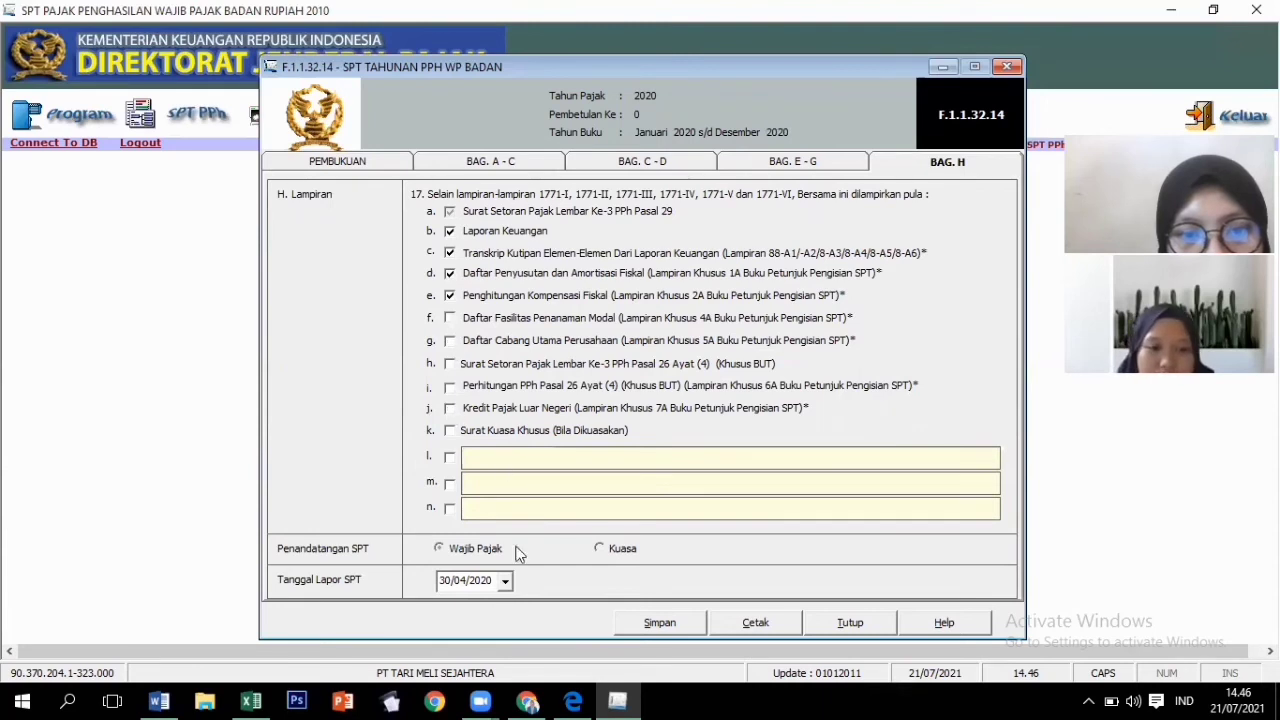
# Date the report 30/04/2021 and save the SPT return.
pyautogui.click(462, 582)
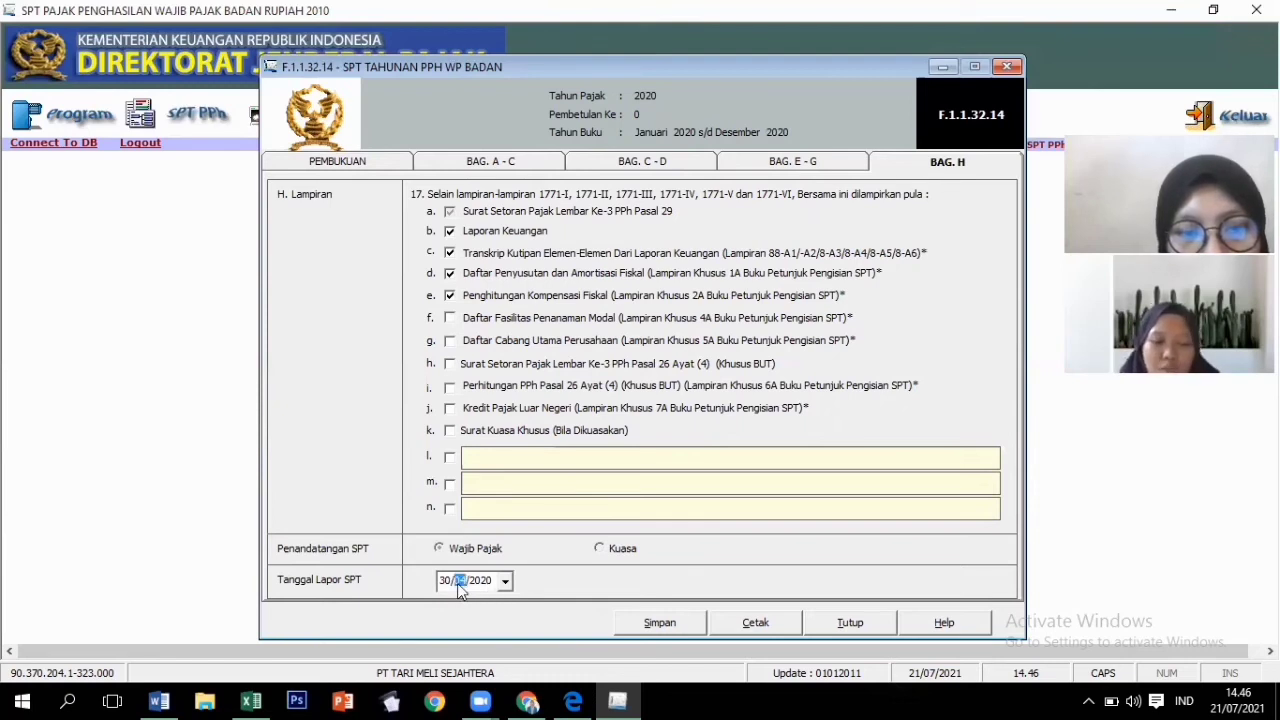
pyautogui.click(506, 582)
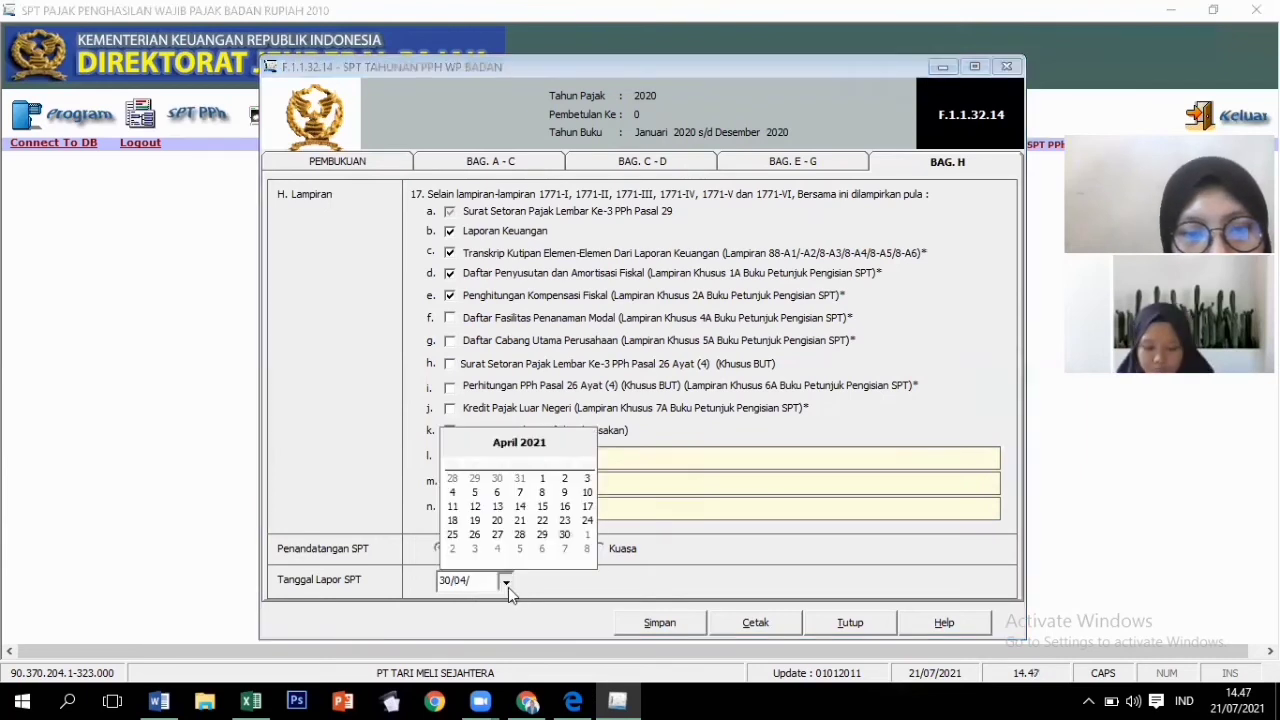
pyautogui.click(688, 621)
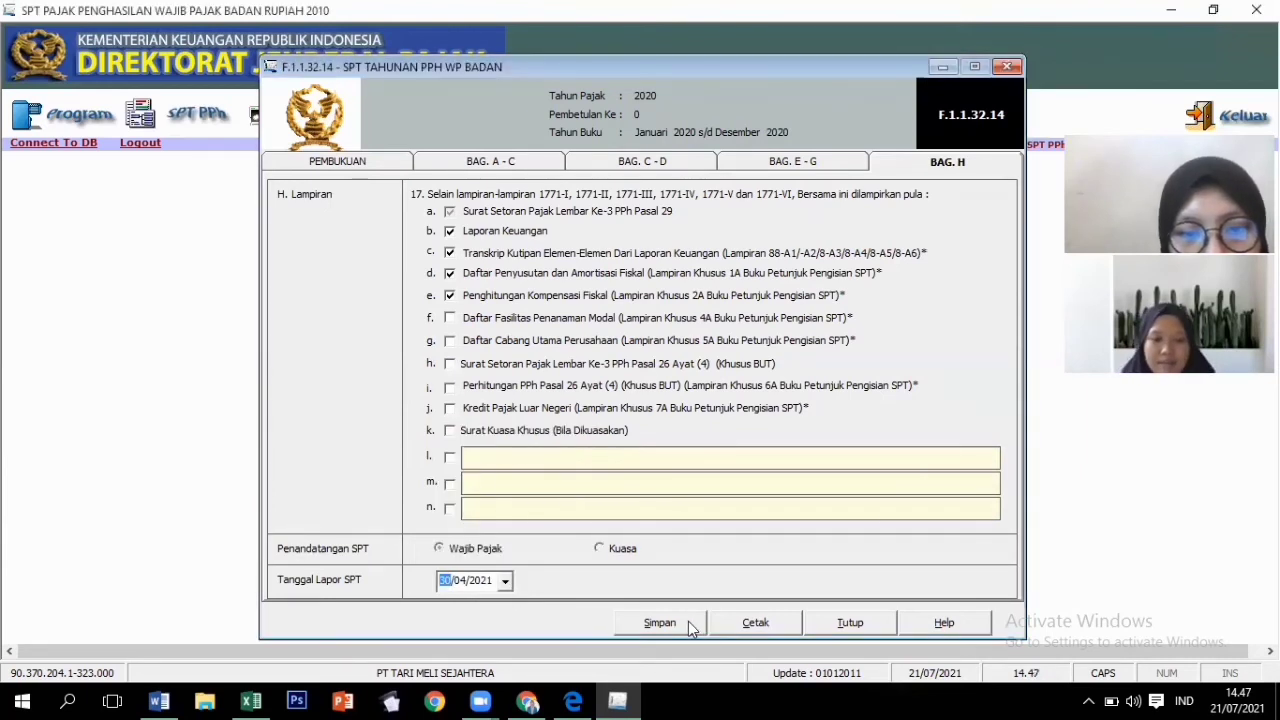
pyautogui.click(688, 621)
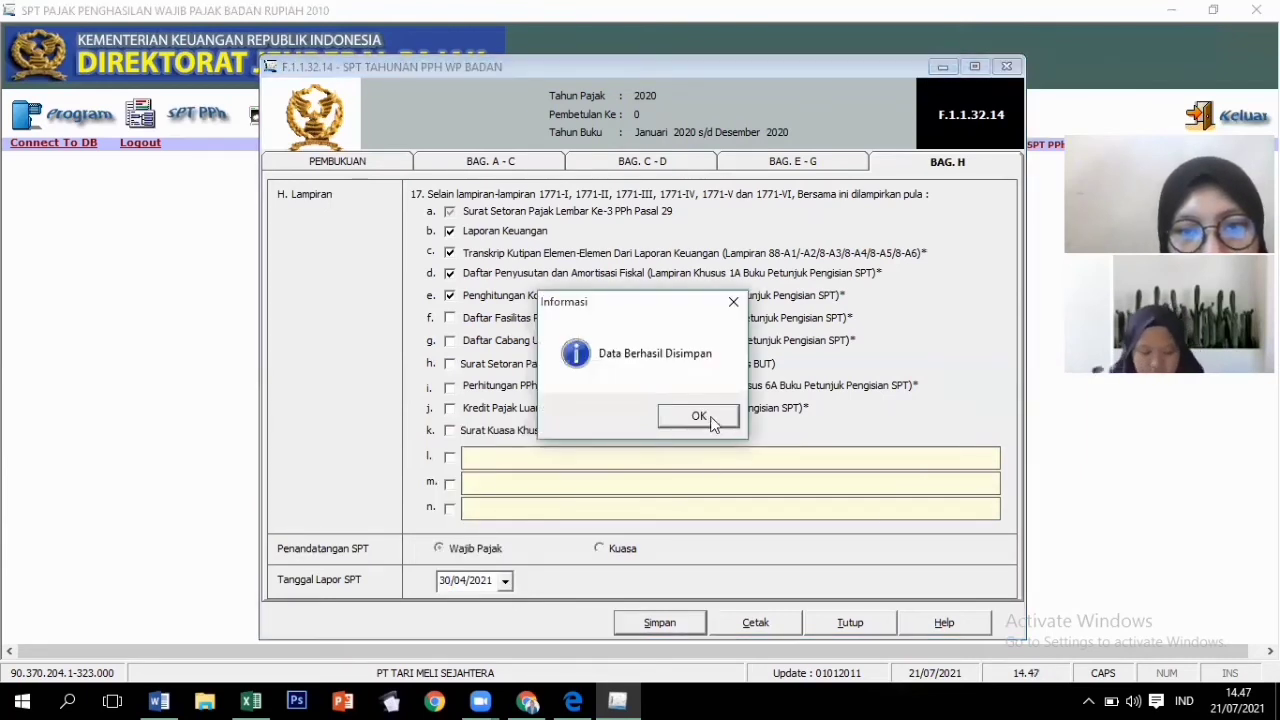
pyautogui.click(699, 416)
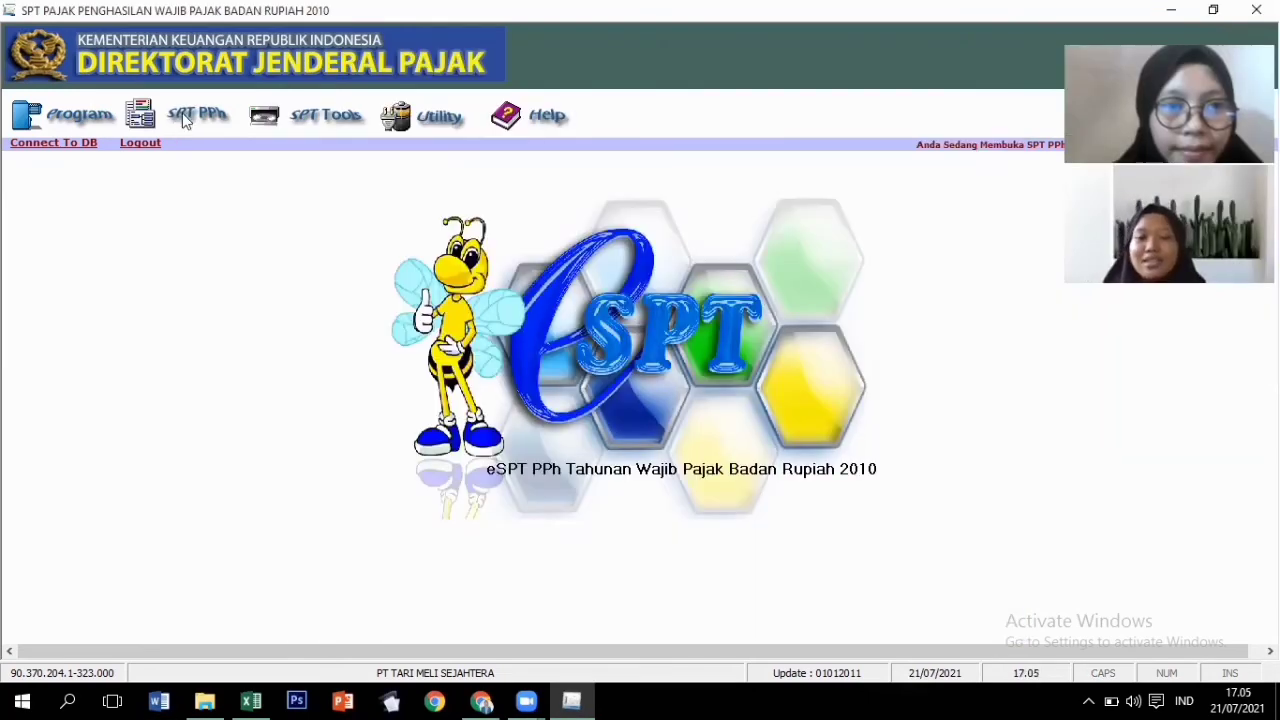
# Open the LK 8A-6 financial statement transcript at the Neraca – Aktiva balance sheet.
pyautogui.click(185, 118)
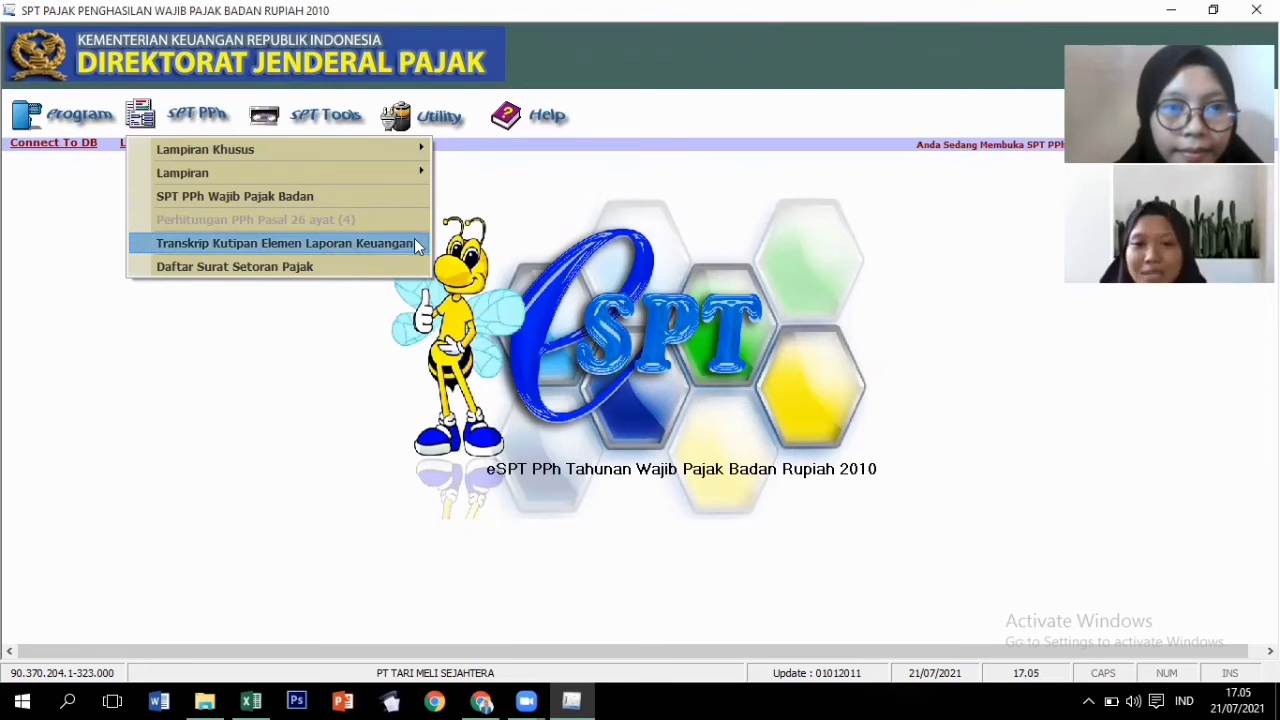
pyautogui.click(414, 243)
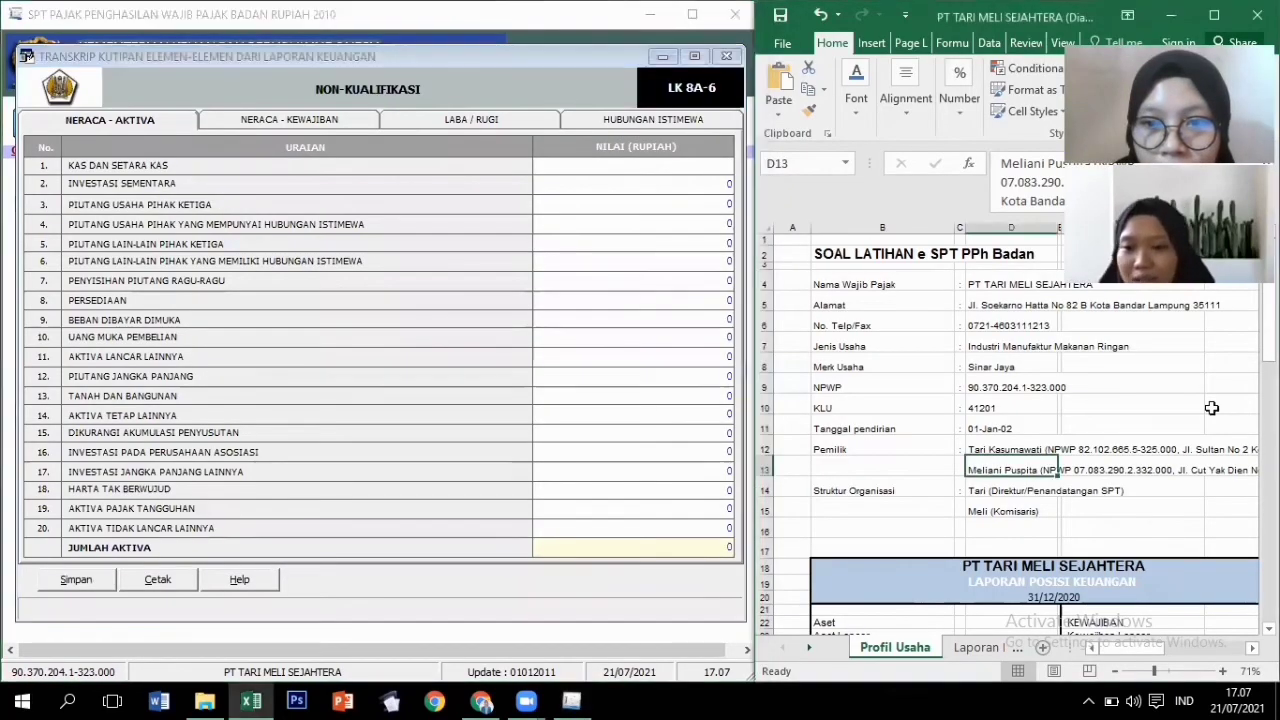
pyautogui.press('Down')
pyautogui.press('Down')
pyautogui.press('Down')
pyautogui.press('Down')
pyautogui.press('Down')
pyautogui.press('Down')
pyautogui.press('Down')
pyautogui.press('Down')
pyautogui.press('Down')
pyautogui.press('Down')
pyautogui.press('Down')
pyautogui.press('Down')
pyautogui.press('Down')
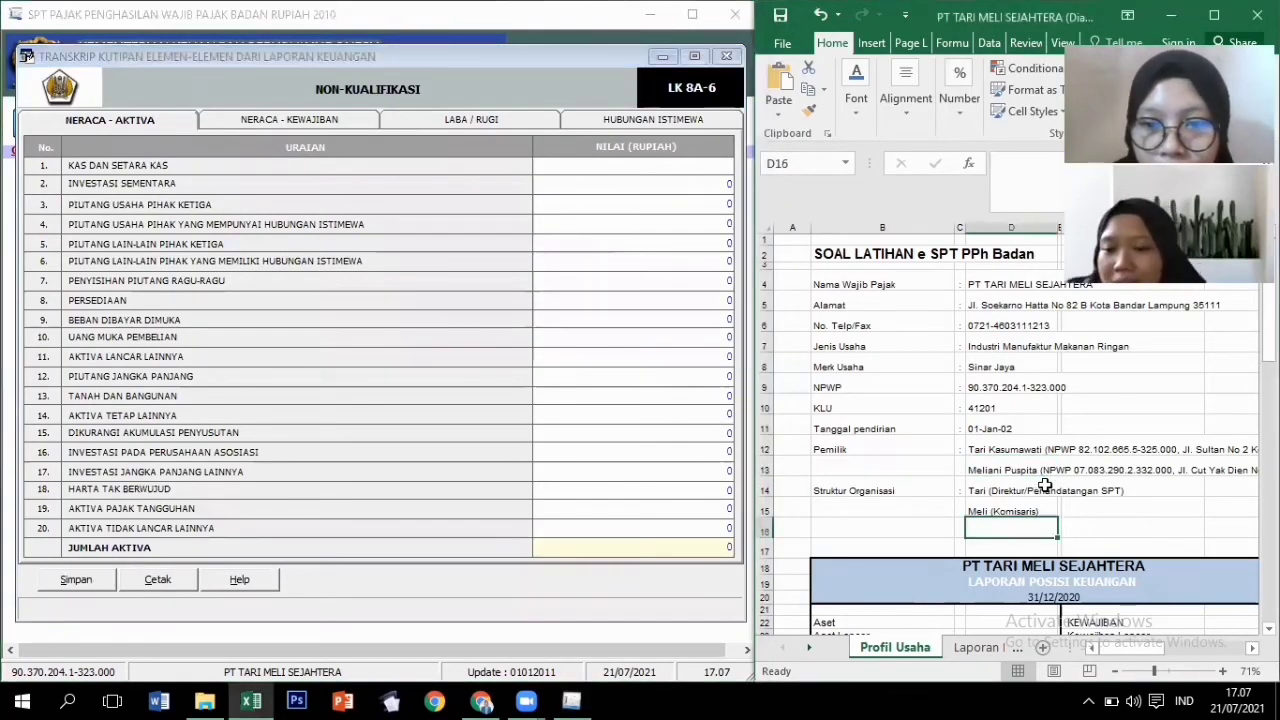
pyautogui.press('Down')
pyautogui.press('Down')
pyautogui.press('Down')
pyautogui.press('Down')
pyautogui.press('Down')
pyautogui.press('Down')
pyautogui.press('Down')
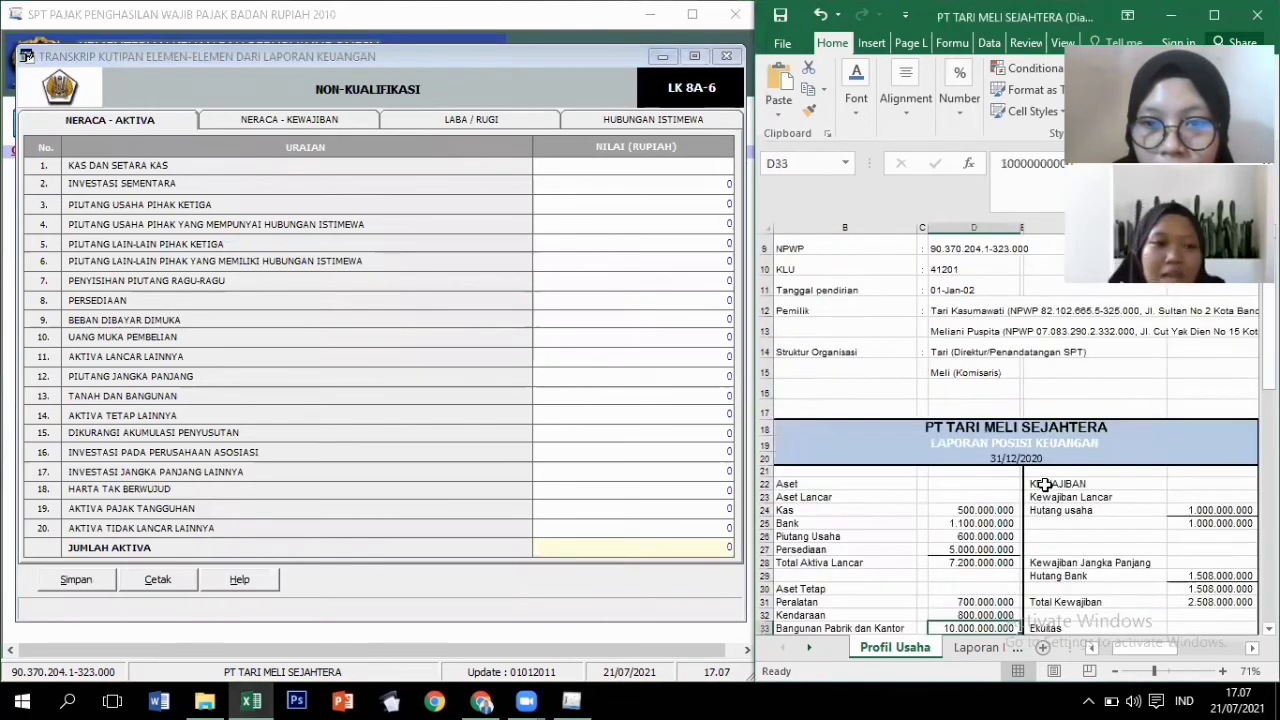
pyautogui.press('Down')
pyautogui.press('Down')
pyautogui.press('Down')
pyautogui.press('Down')
pyautogui.press('Down')
pyautogui.press('Down')
pyautogui.press('Down')
pyautogui.press('Down')
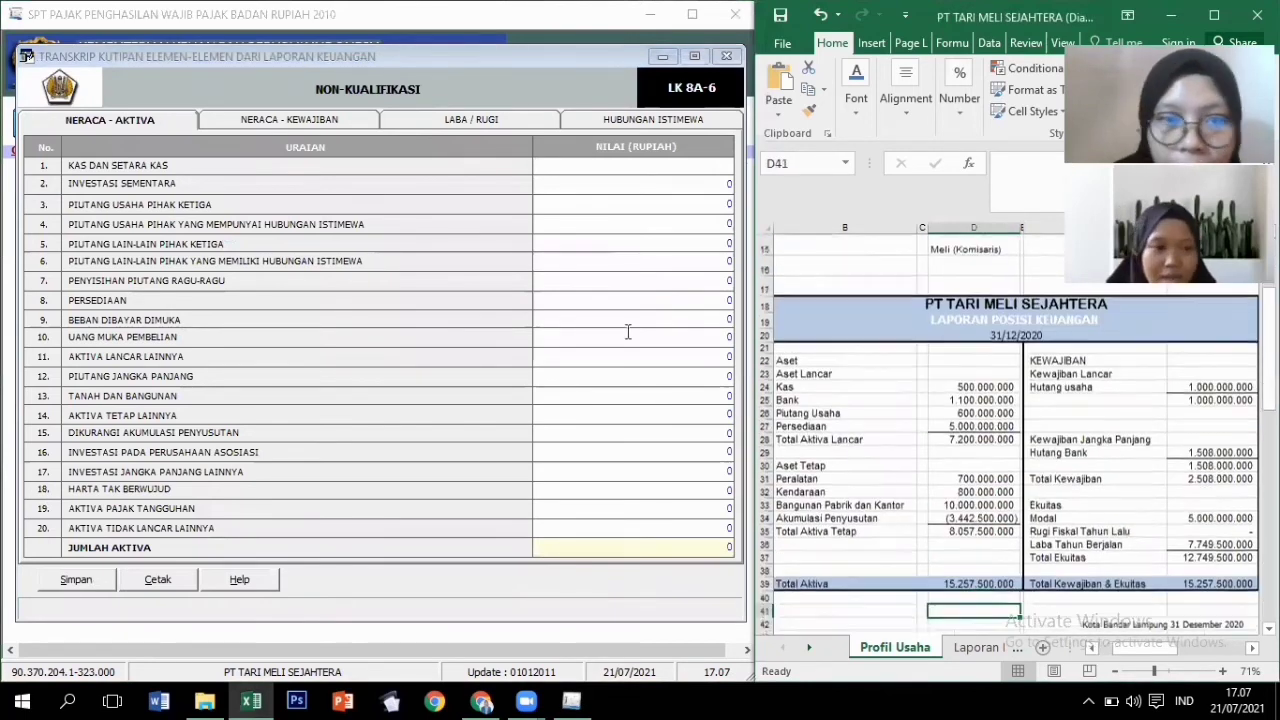
pyautogui.click(671, 183)
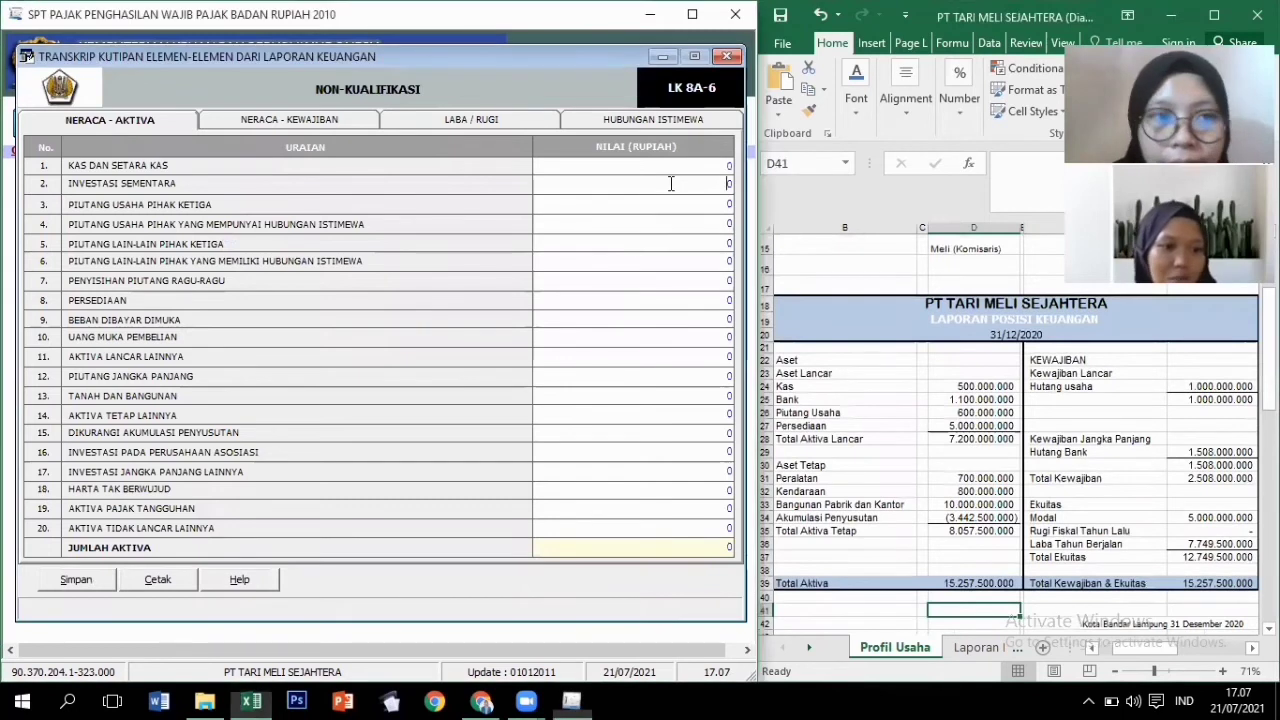
# Enter cash 1.600.000.000, third-party receivables 600.000.000 and inventory 5.000.000.000.
pyautogui.click(722, 165)
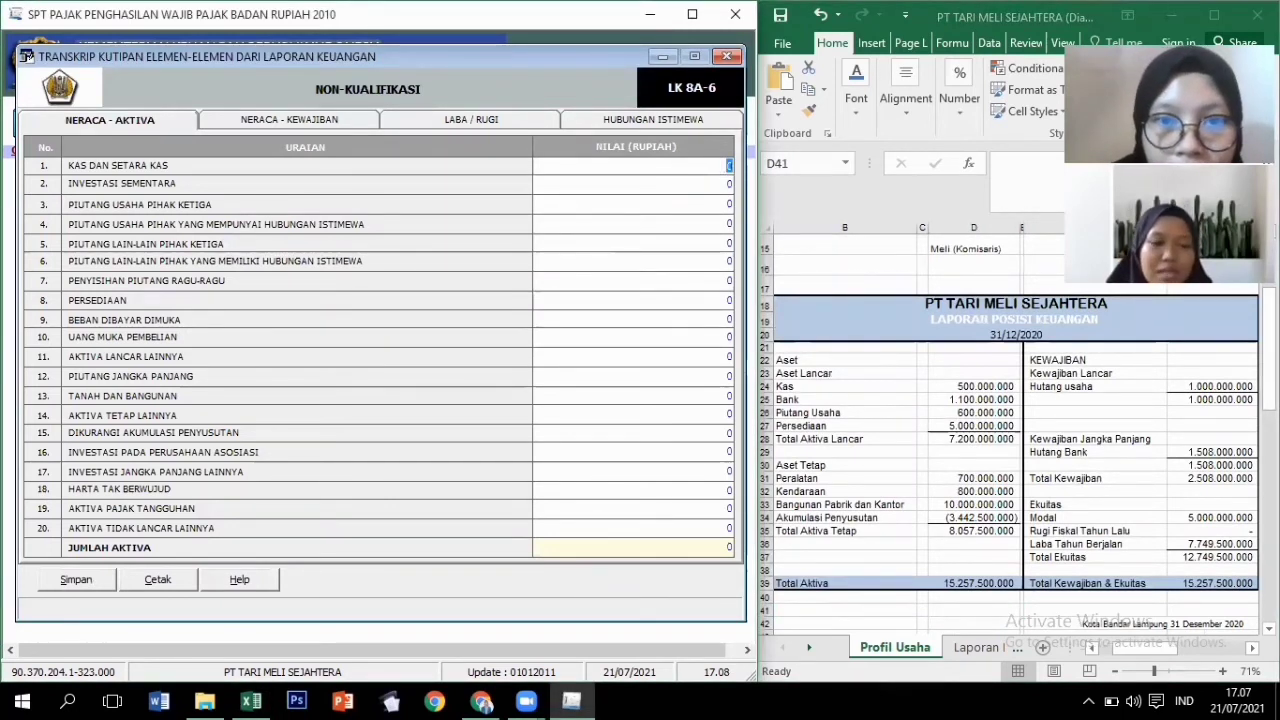
pyautogui.write('5.0')
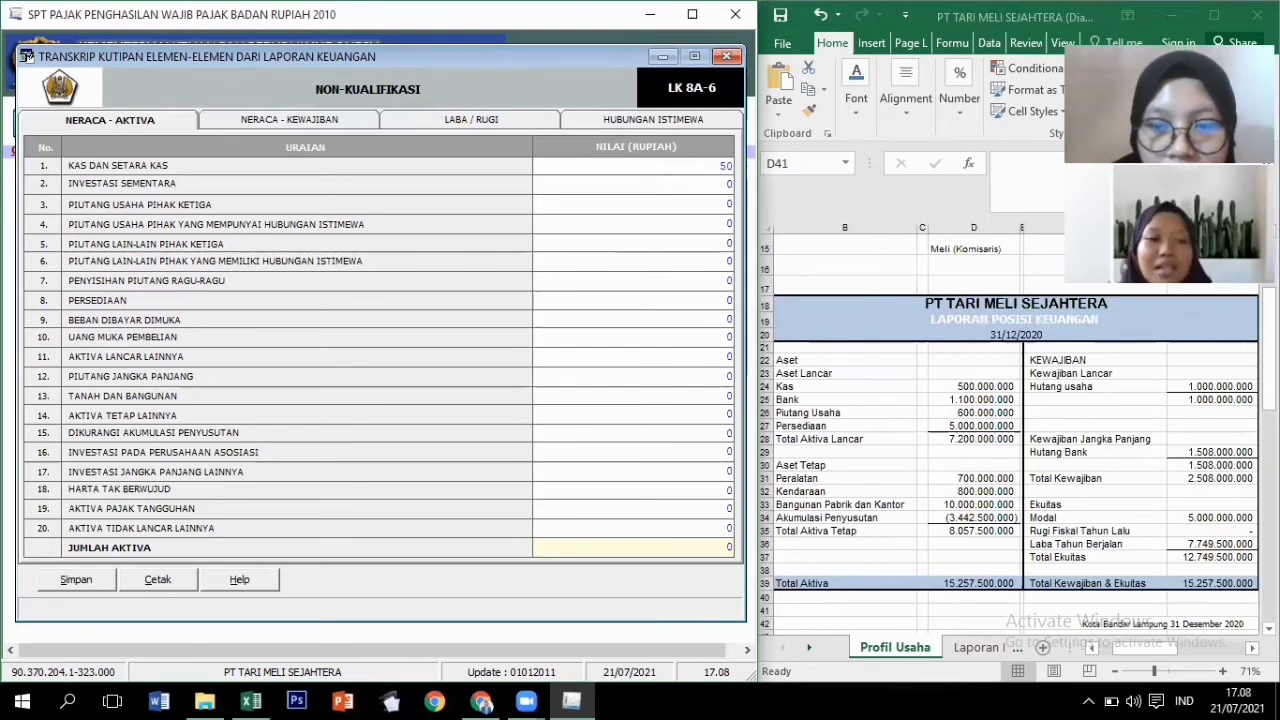
pyautogui.write('00.000.000')
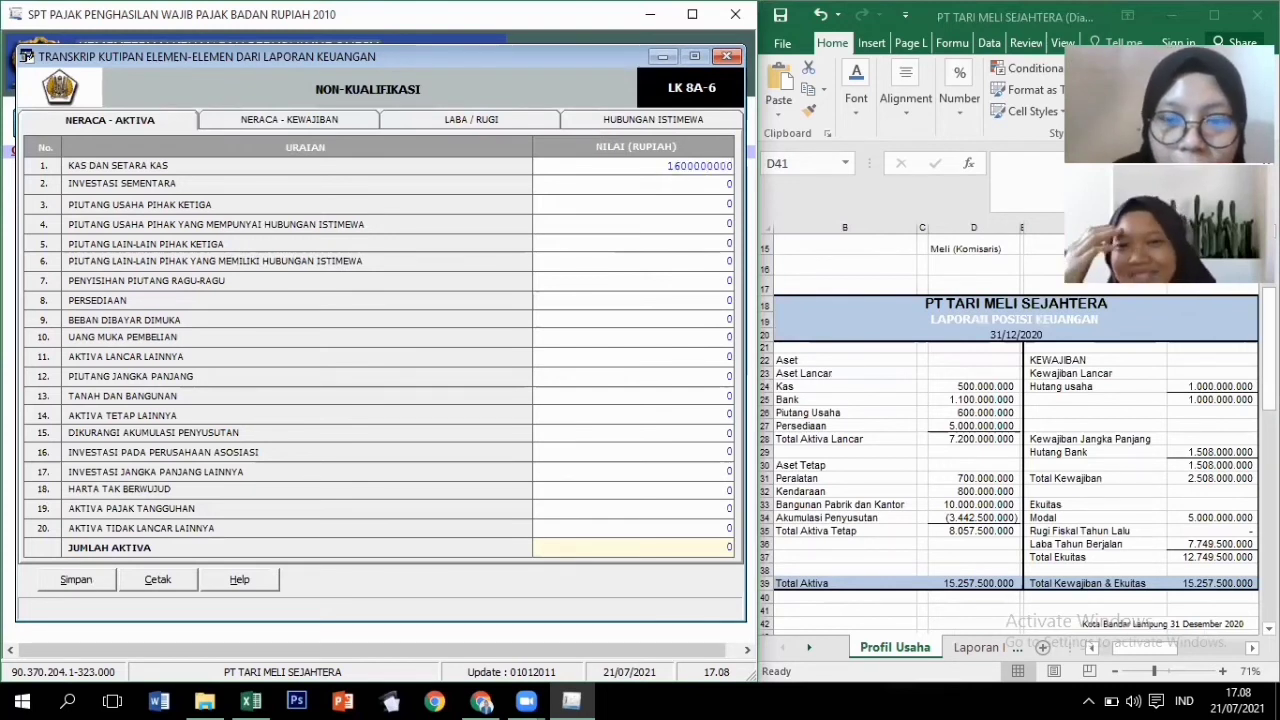
pyautogui.press('Tab')
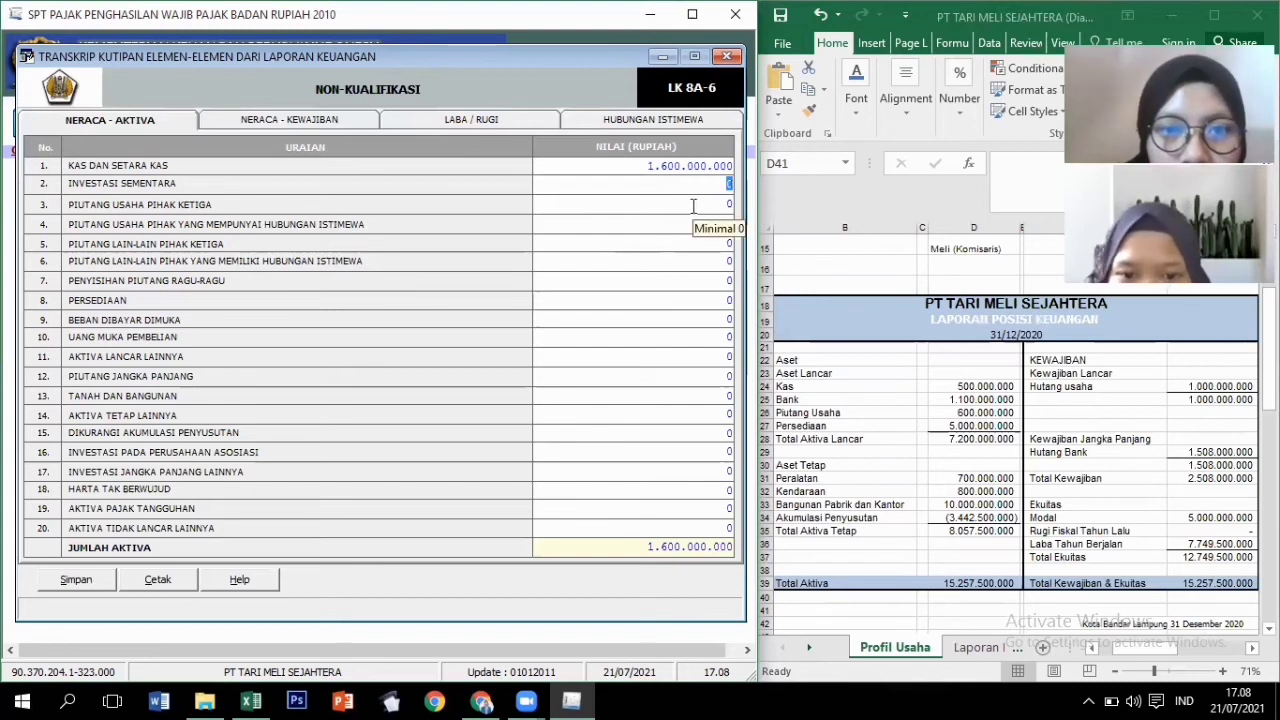
pyautogui.click(693, 206)
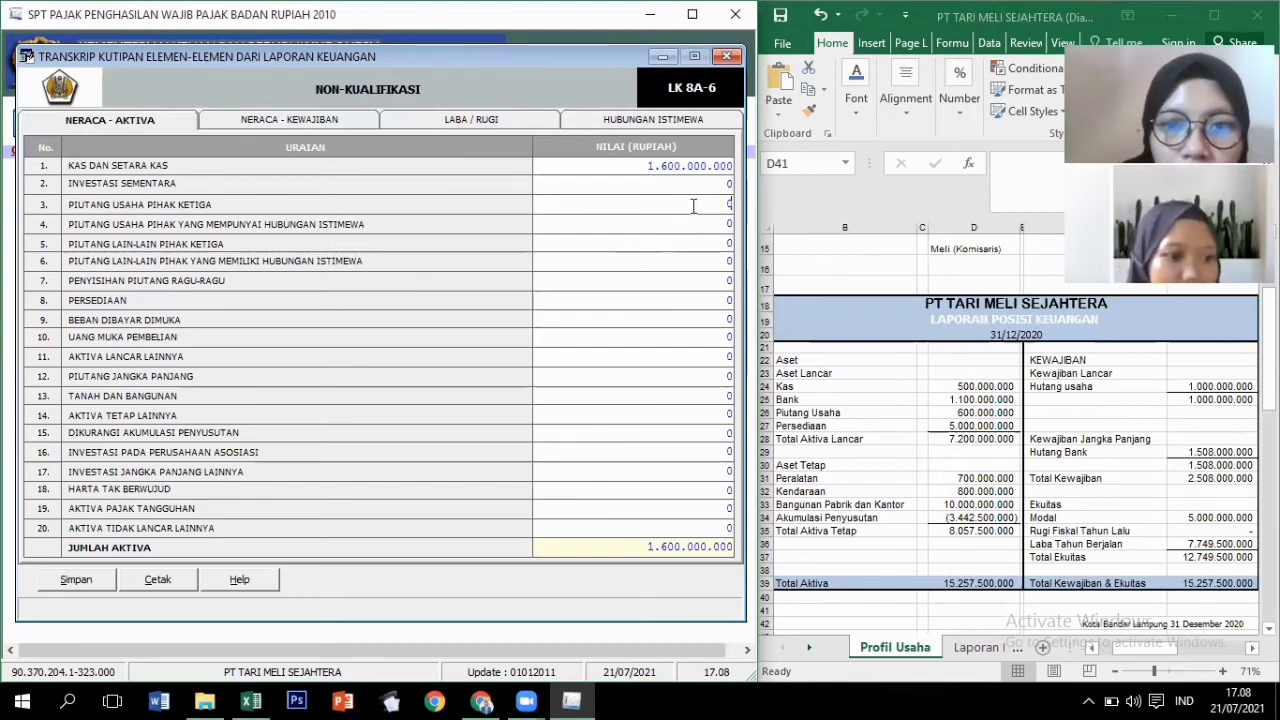
pyautogui.press('BackSpace')
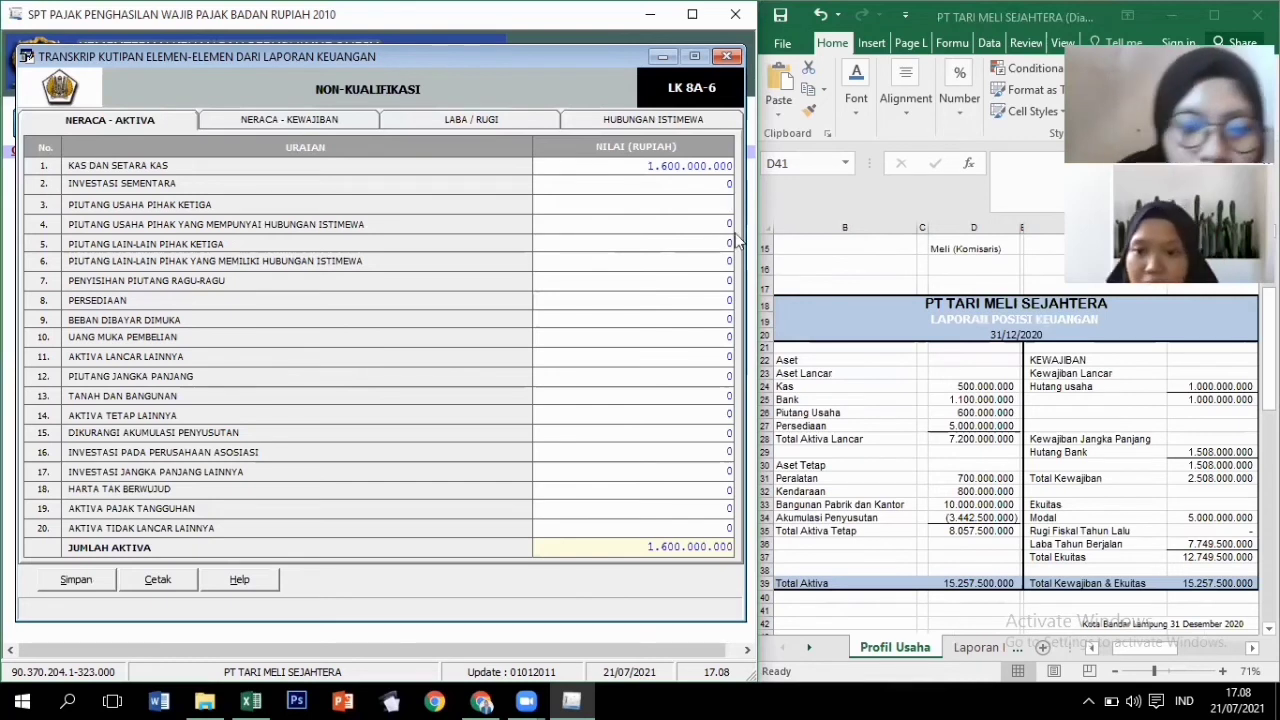
pyautogui.write('6000')
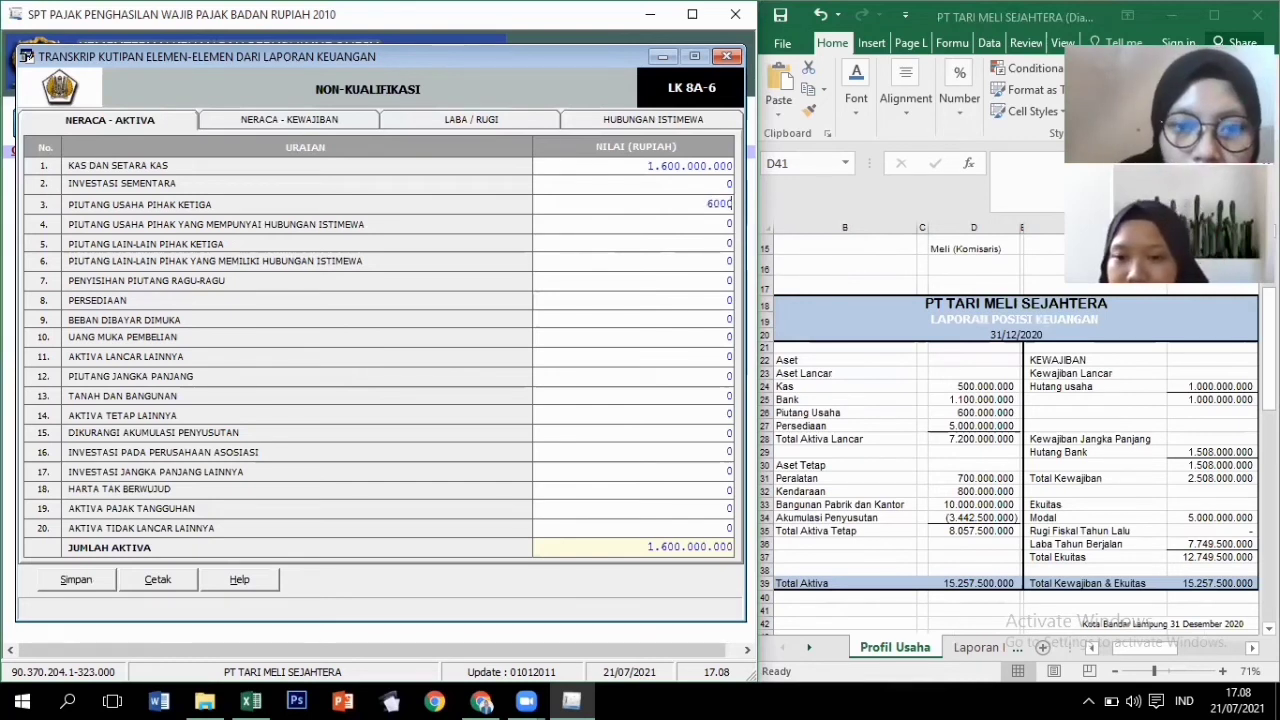
pyautogui.write('.000.000')
pyautogui.press('Tab')
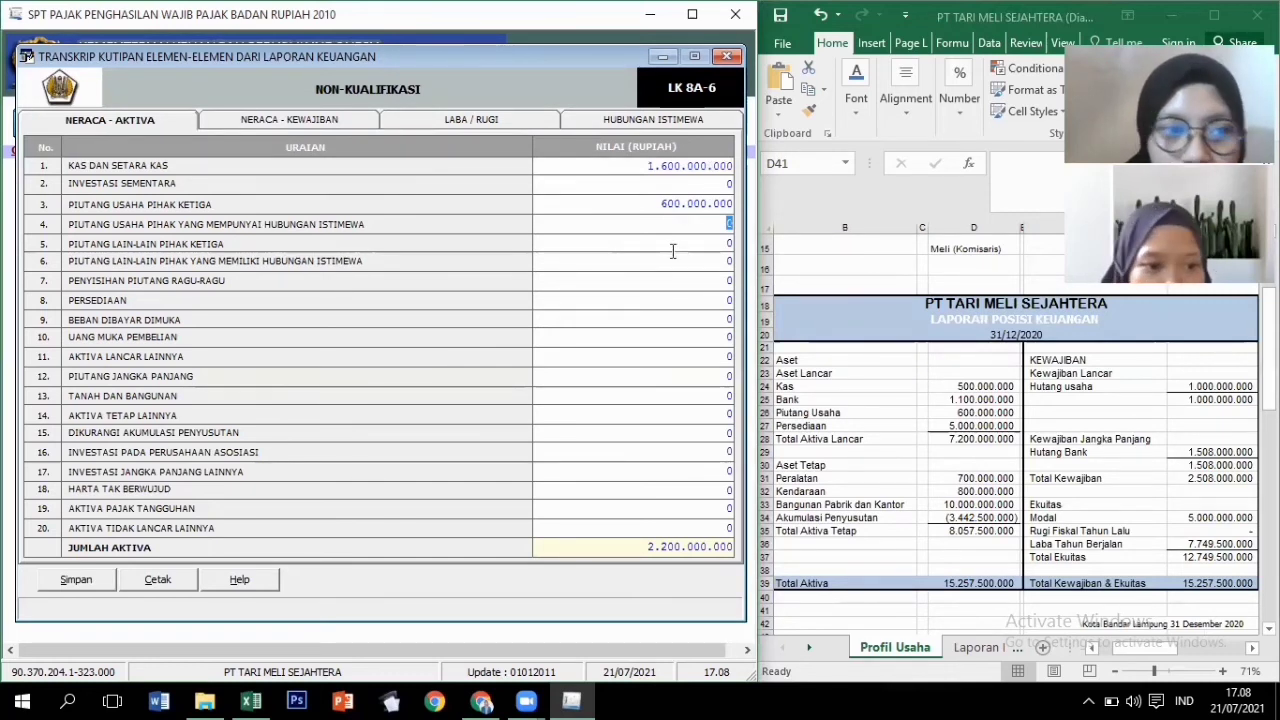
pyautogui.click(675, 307)
pyautogui.write('5.0')
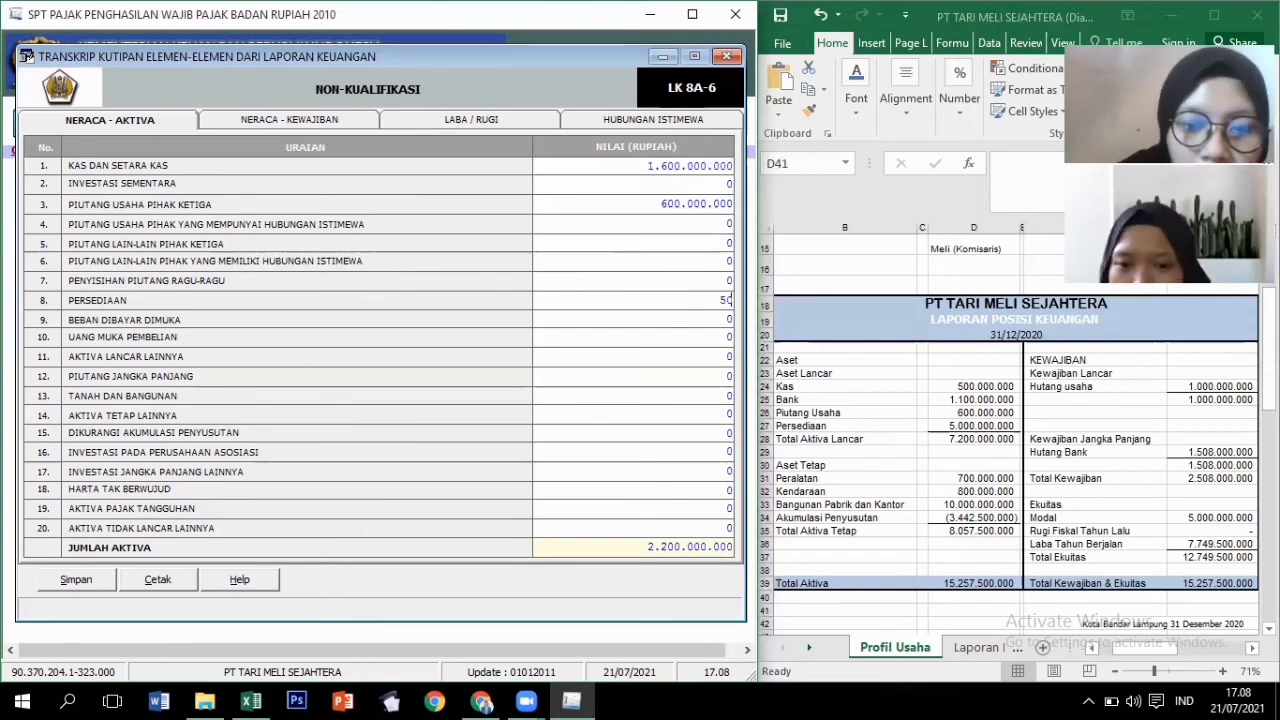
pyautogui.write('00.000.0')
pyautogui.write('00')
pyautogui.press('Tab')
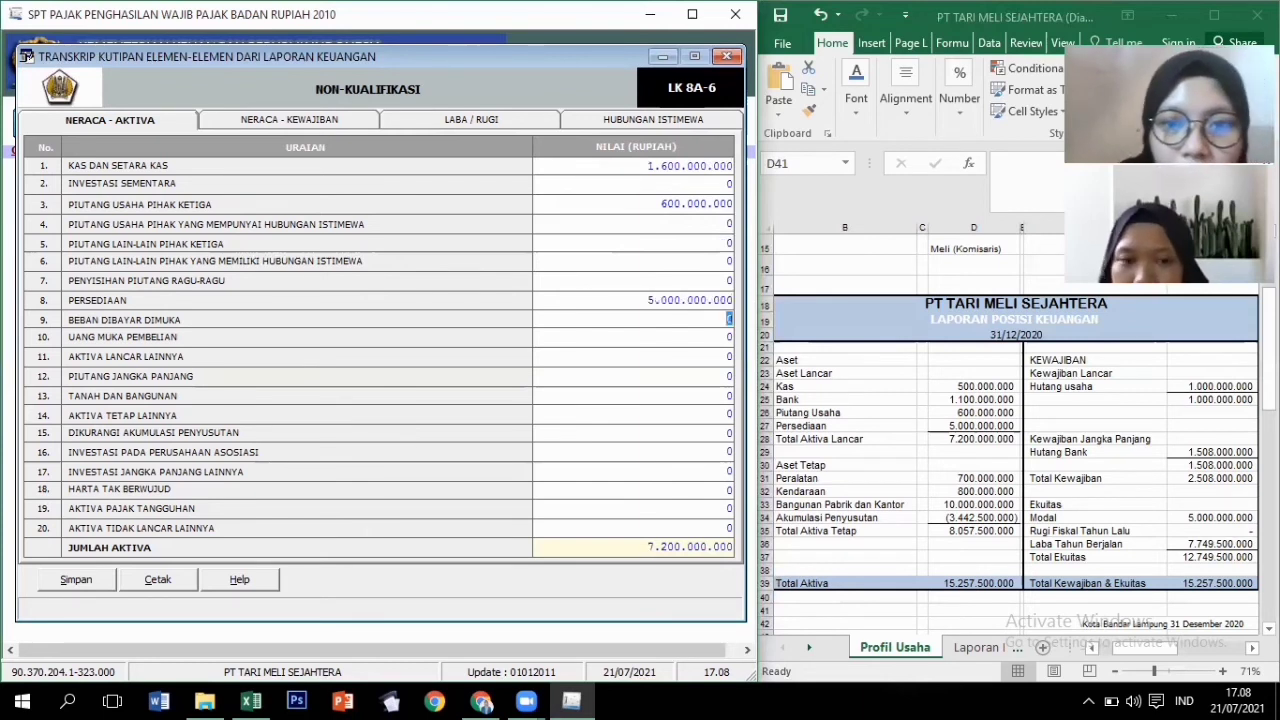
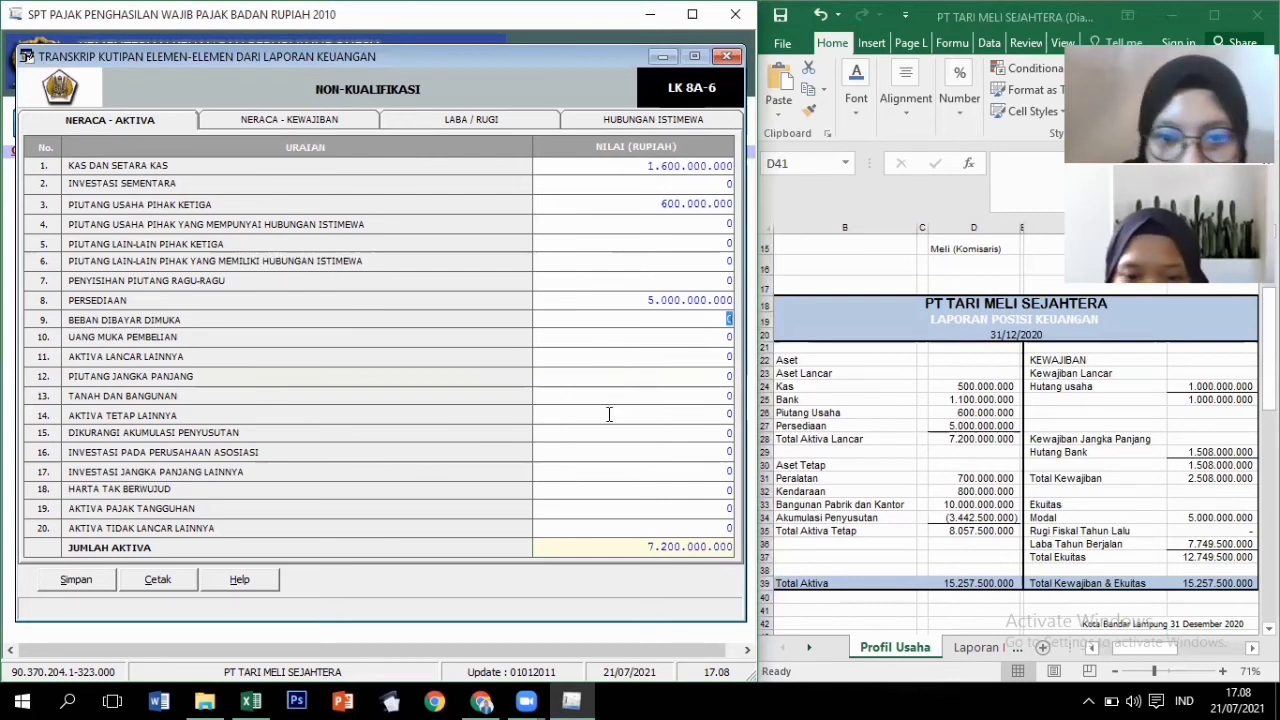
# Enter land and buildings (Tanah dan Bangunan) of 10.000.000.000 on the asset sheet.
pyautogui.click(609, 414)
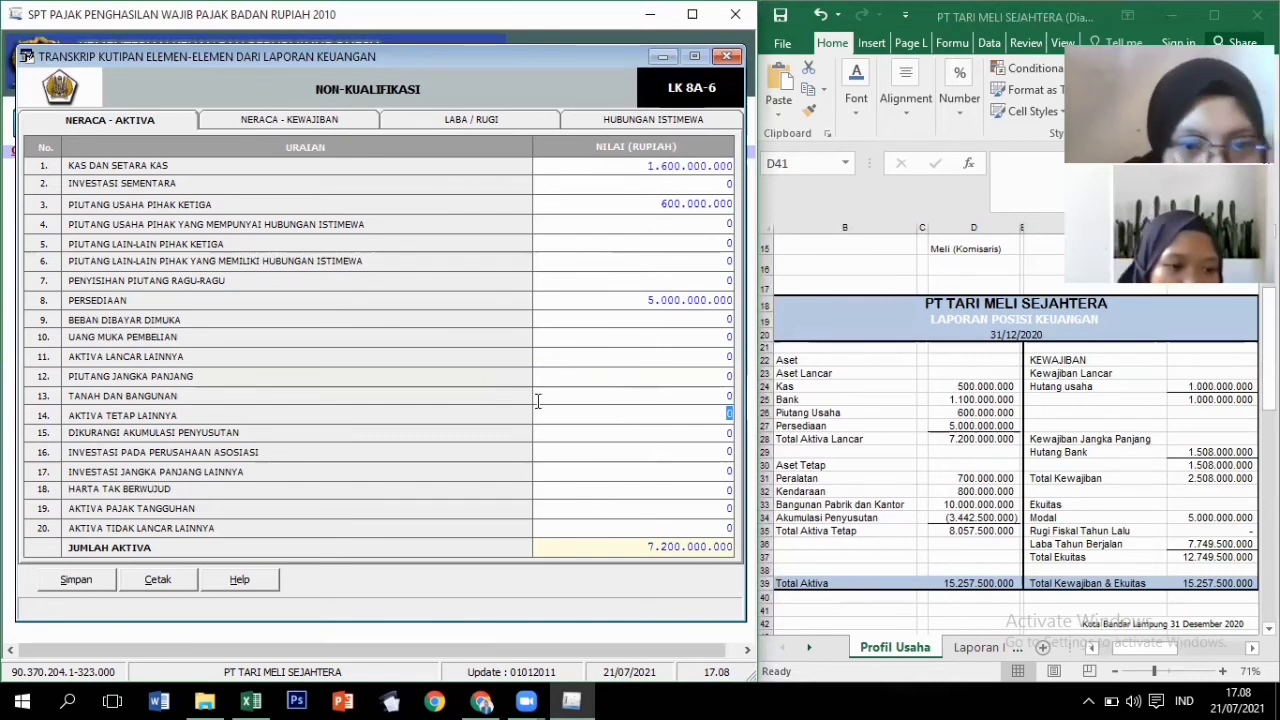
pyautogui.click(656, 399)
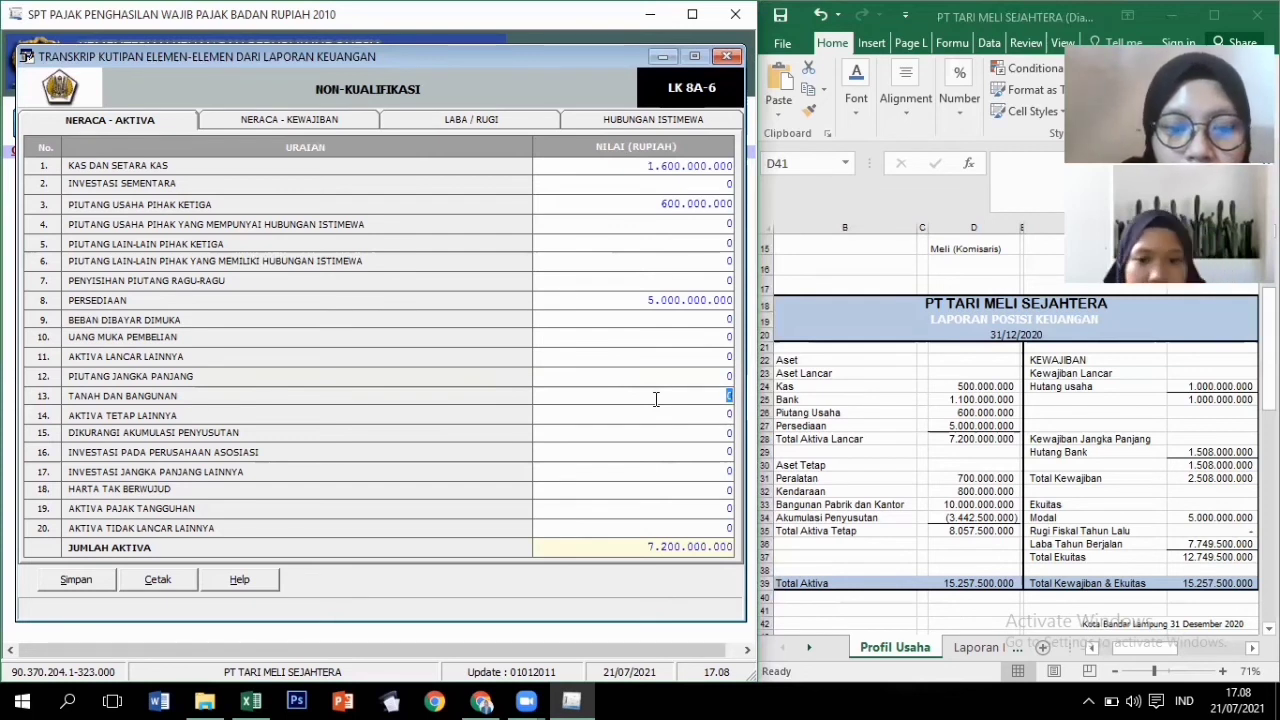
pyautogui.write('10000')
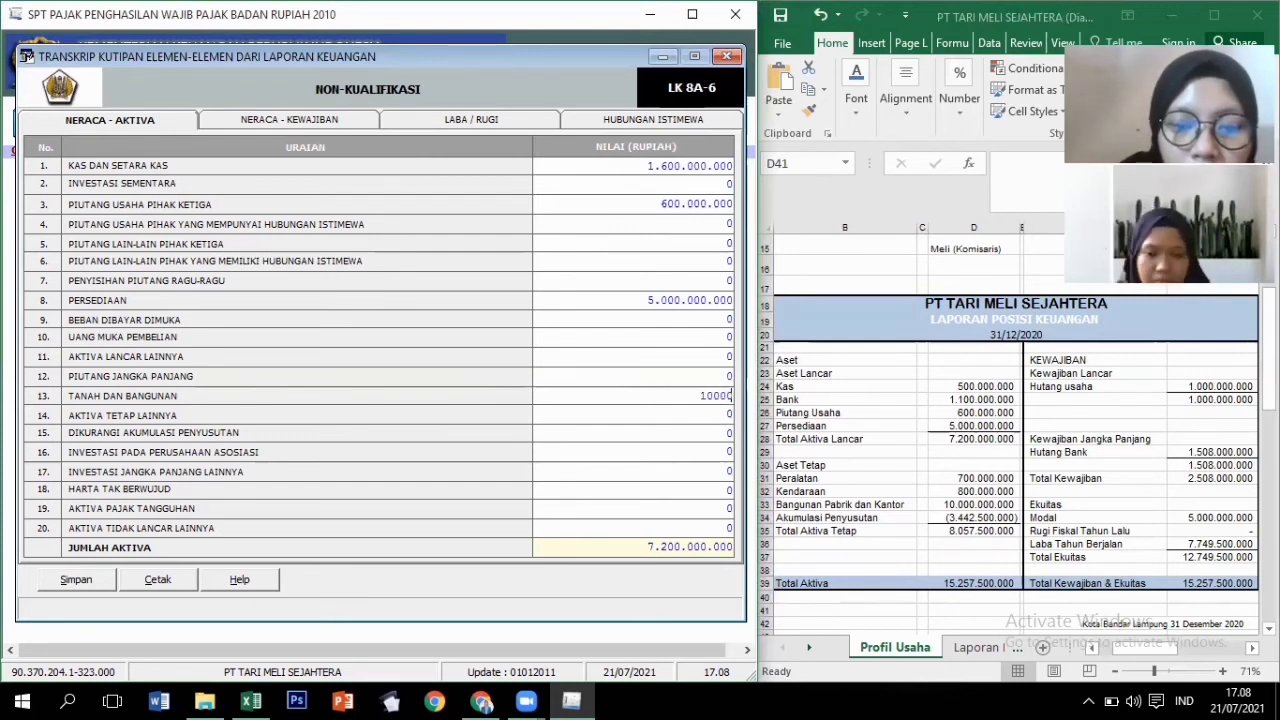
pyautogui.write('000000')
pyautogui.press('Return')
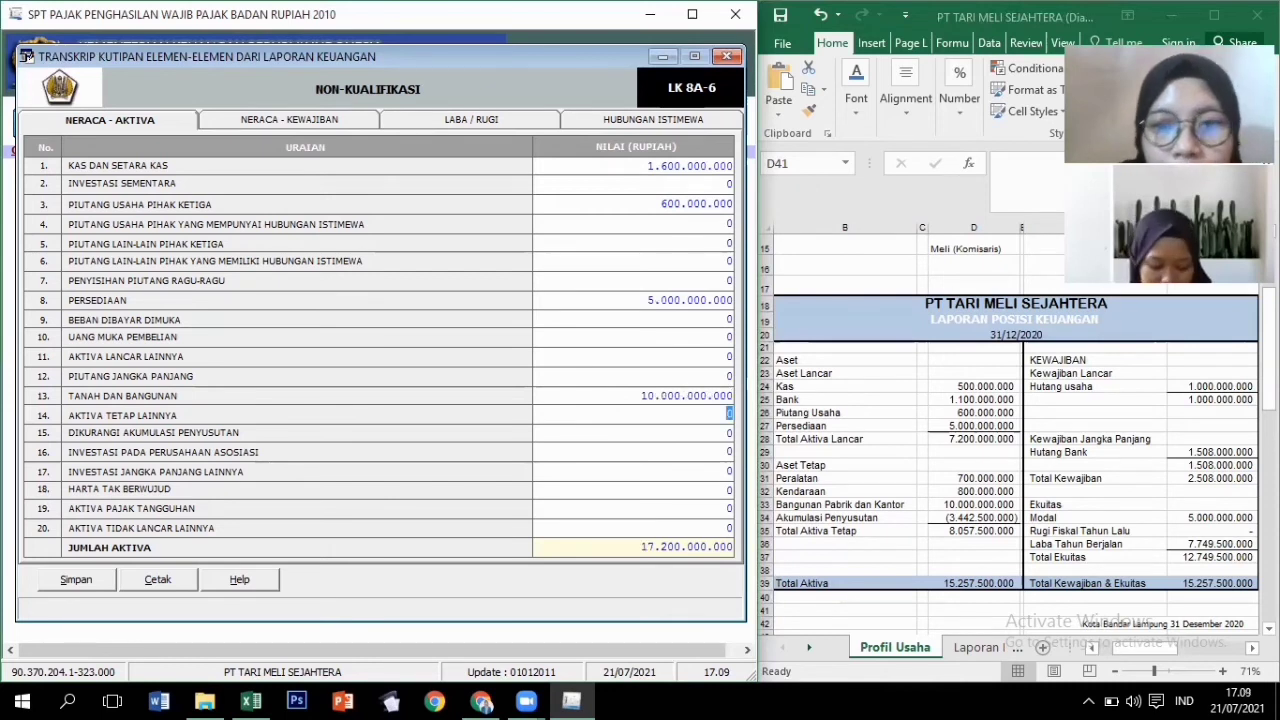
pyautogui.press('Return')
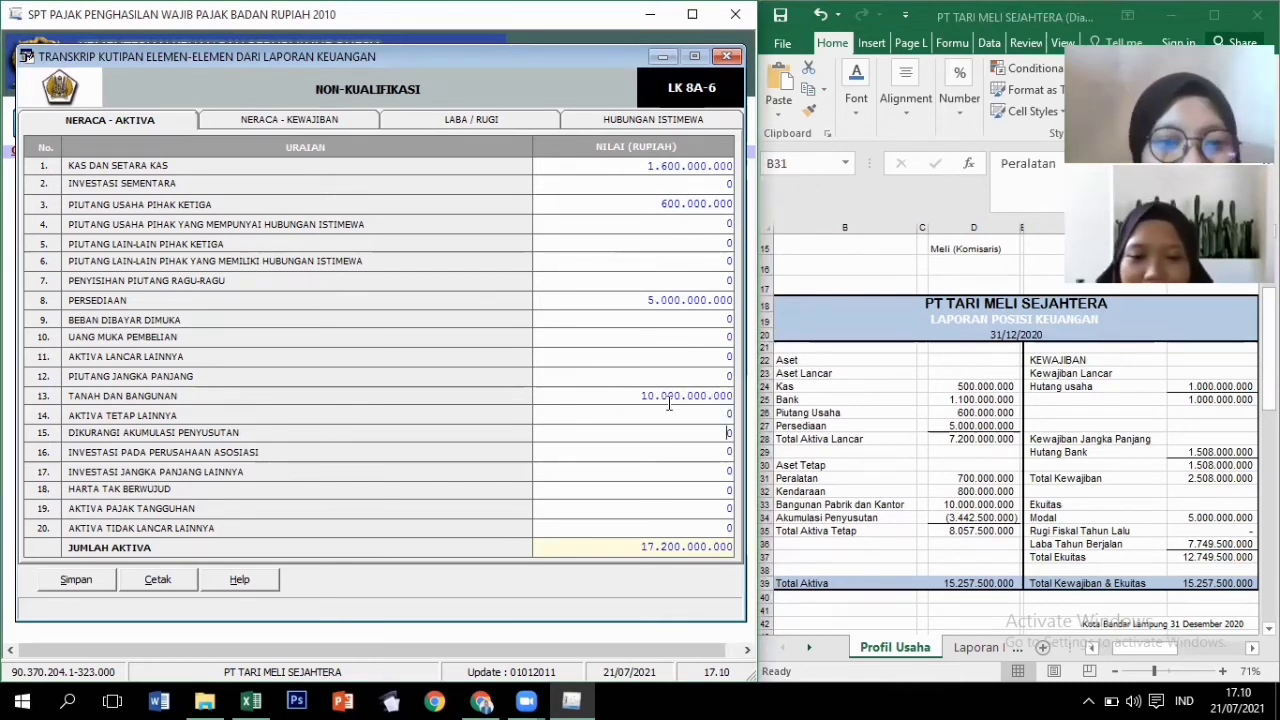
# Enter other fixed assets 1.500.000.000 and accumulated depreciation 3.442.500.000.
pyautogui.click(669, 400)
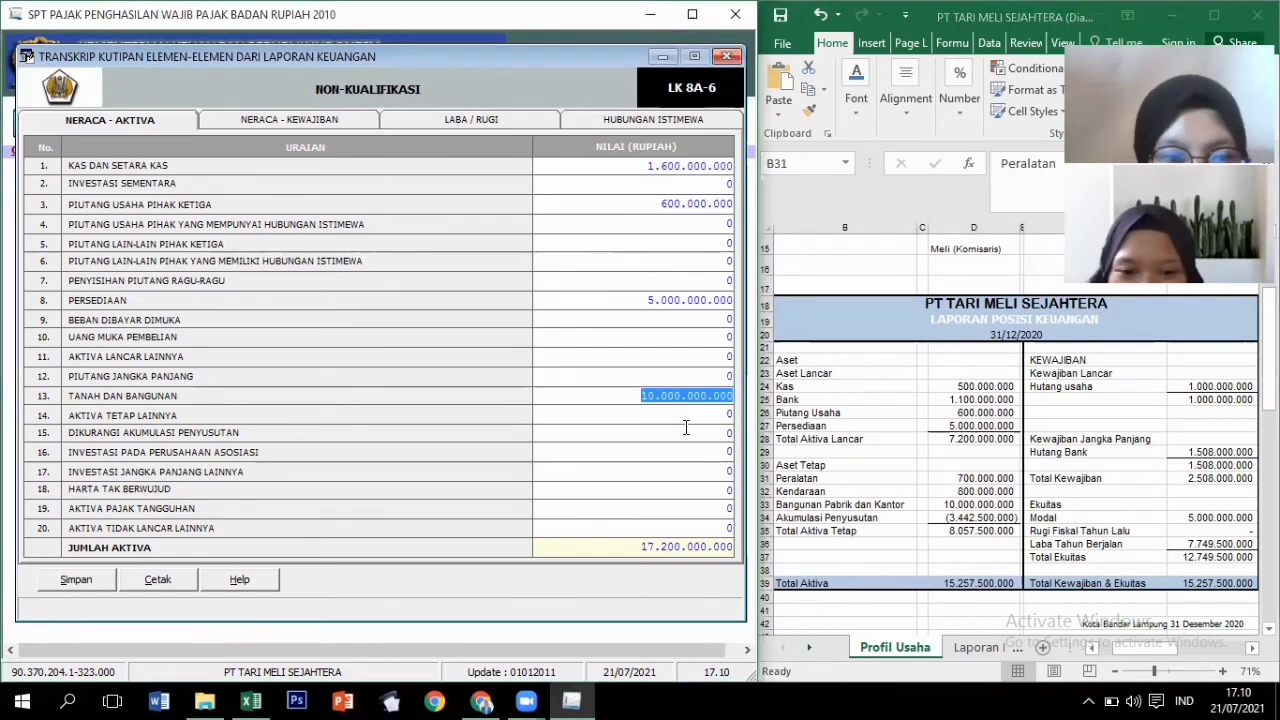
pyautogui.click(726, 415)
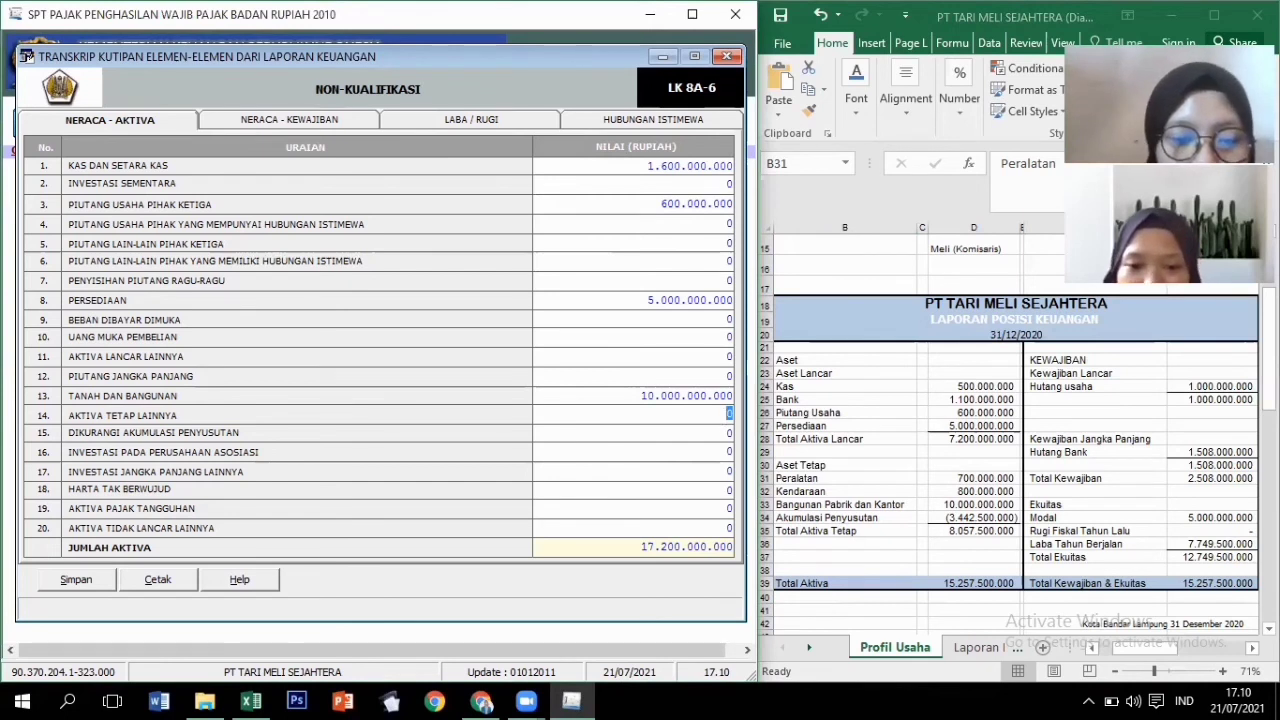
pyautogui.write('1.500.00')
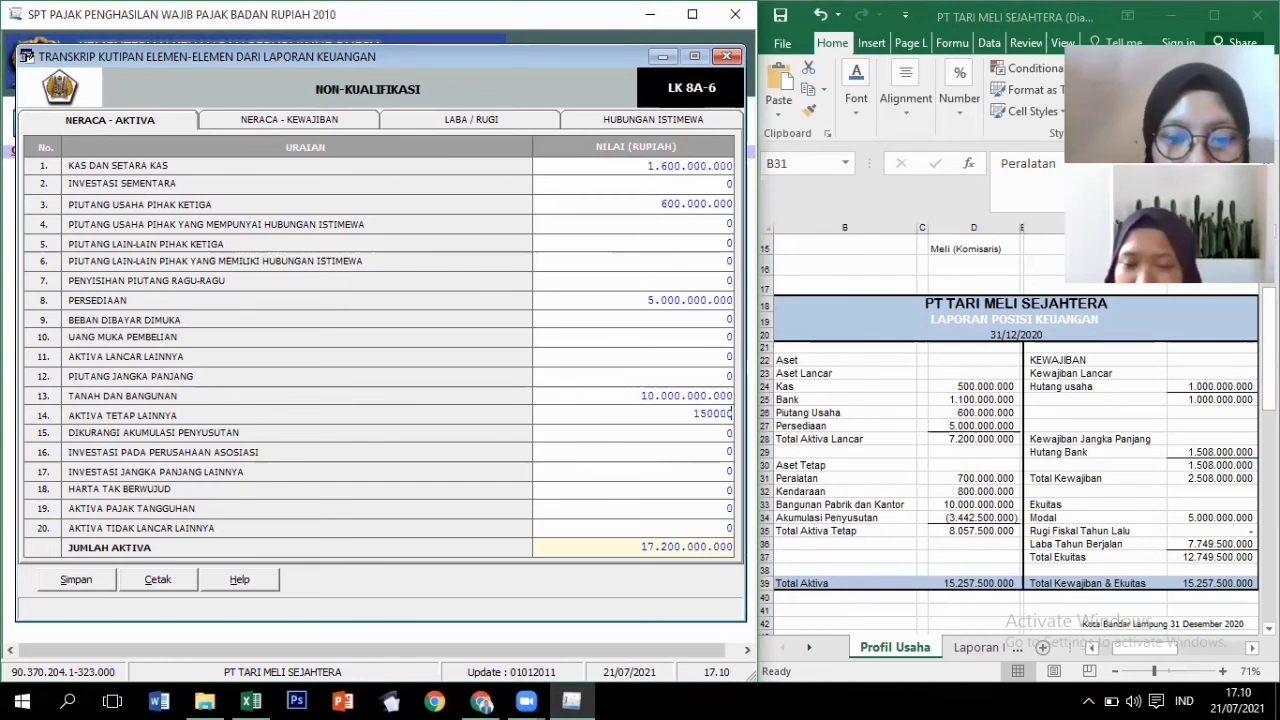
pyautogui.write('0.0')
pyautogui.write('00')
pyautogui.press('Tab')
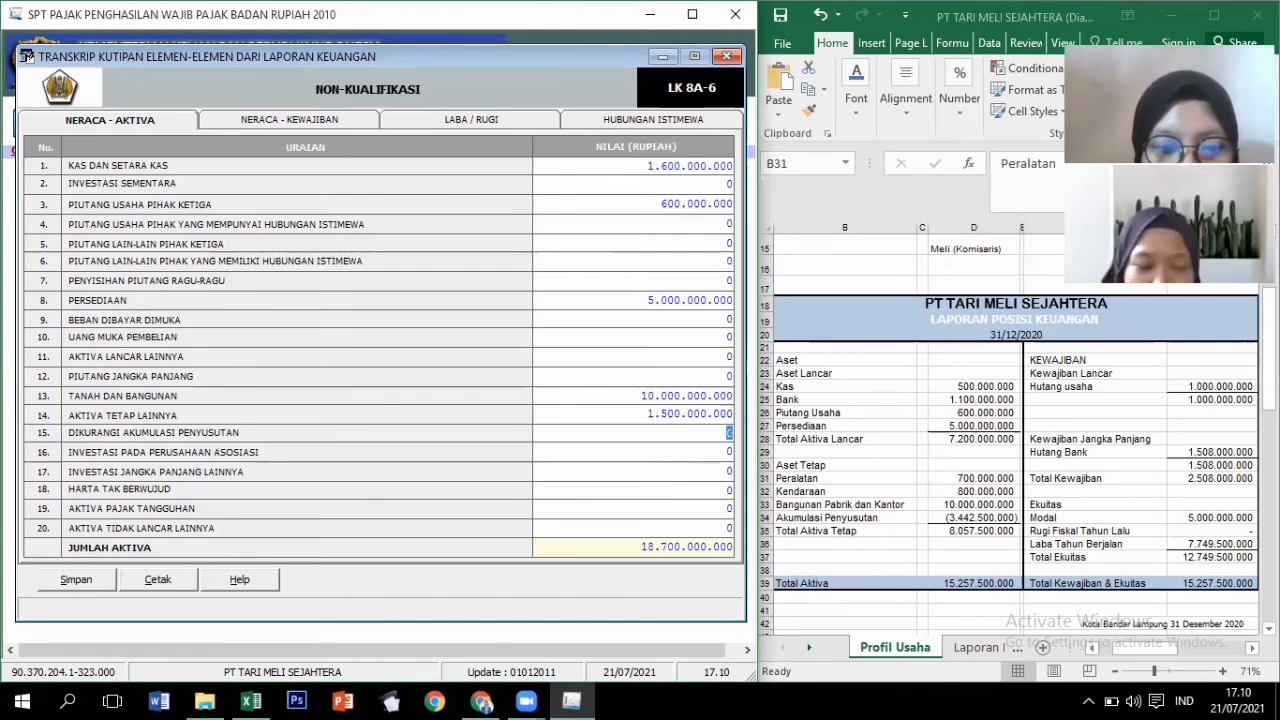
pyautogui.write('3442')
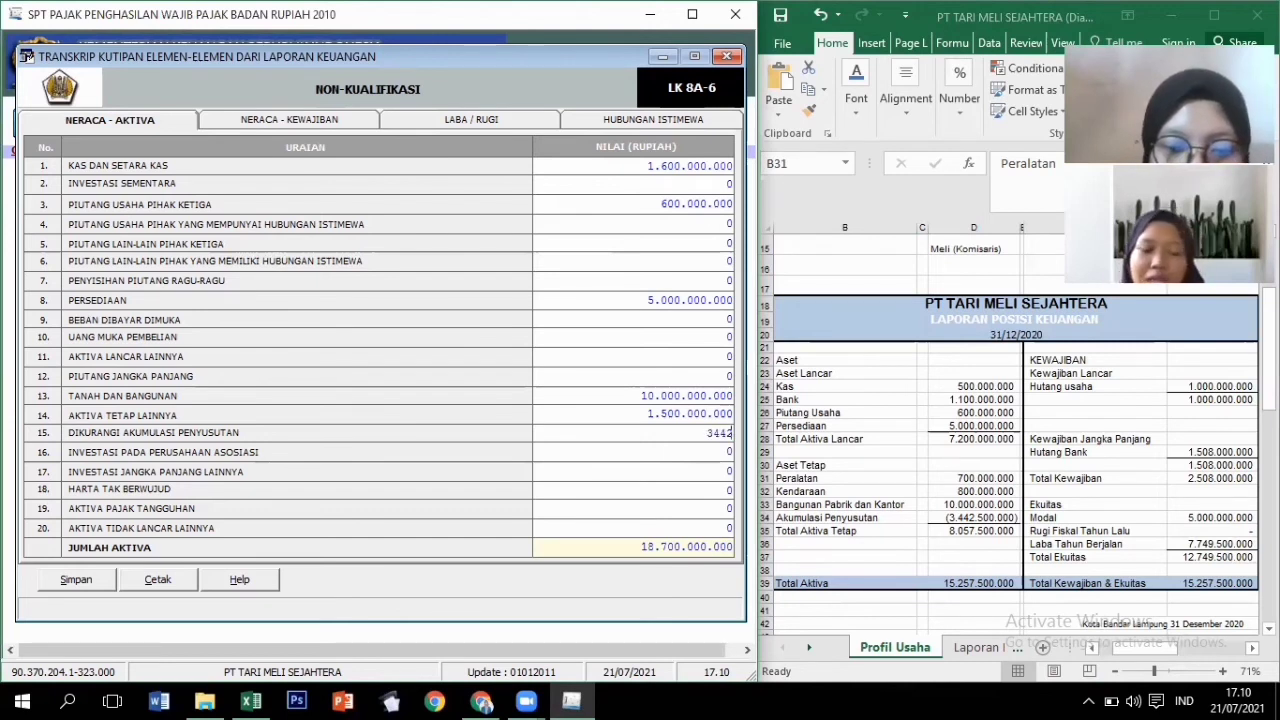
pyautogui.write('500')
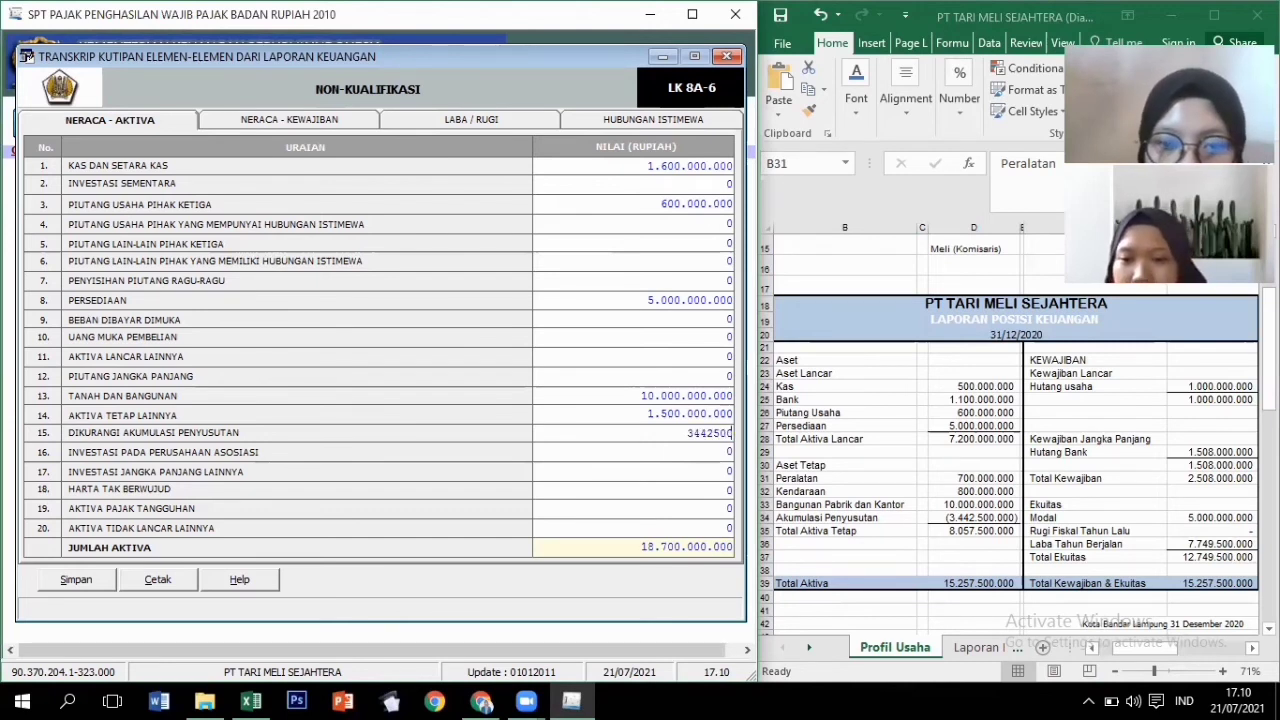
pyautogui.press('Tab')
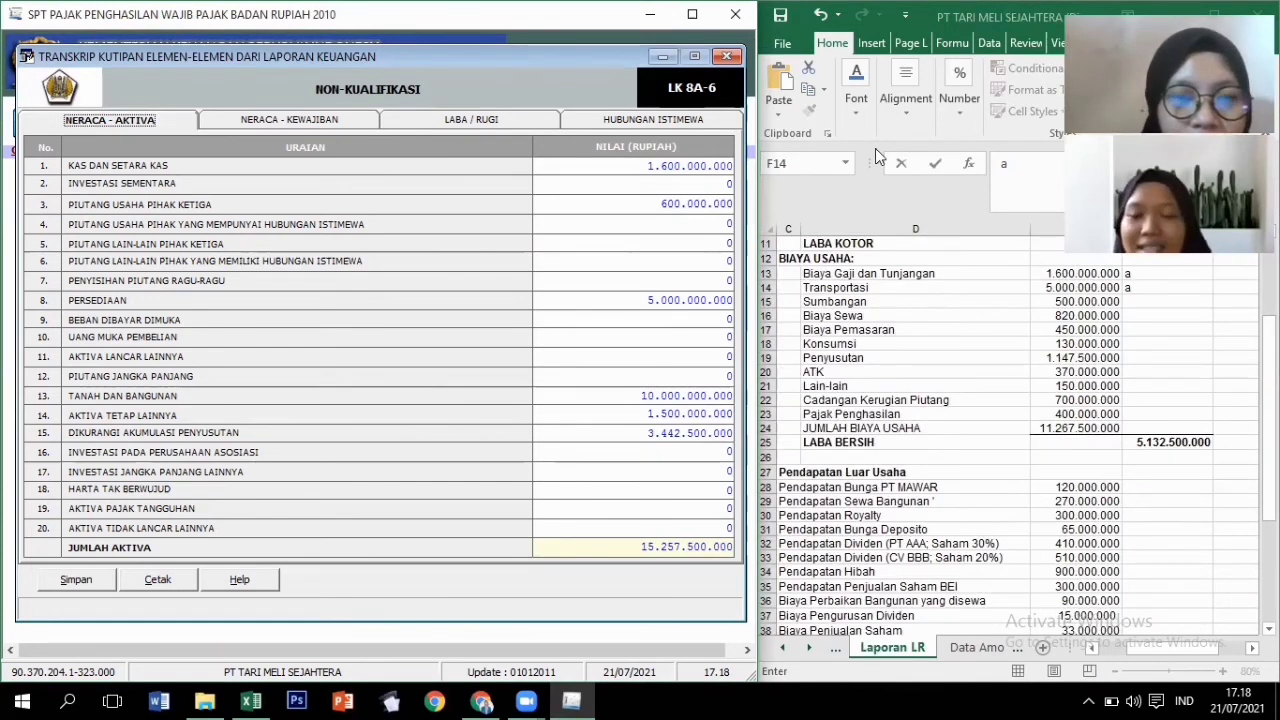
# On Neraca – Pasiva, enter third-party trade payables 1.000.000.000 and bank loan 1.508.000.000.
pyautogui.click(278, 121)
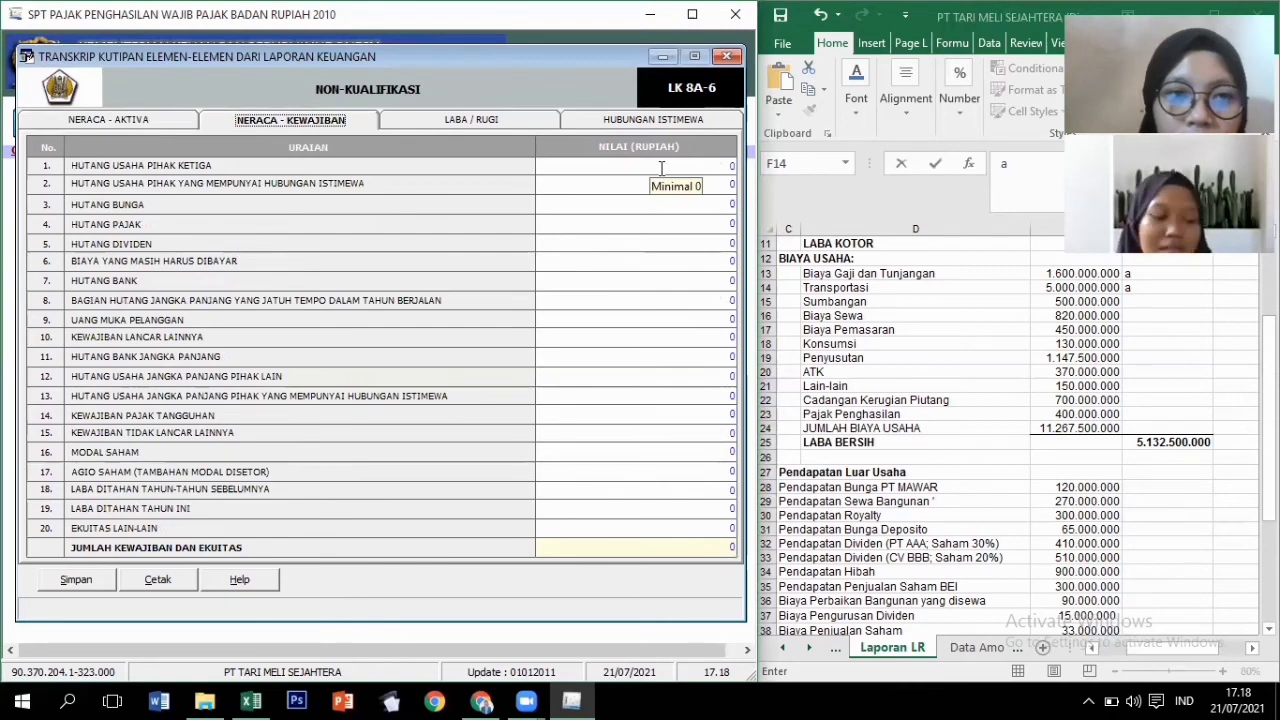
pyautogui.click(834, 649)
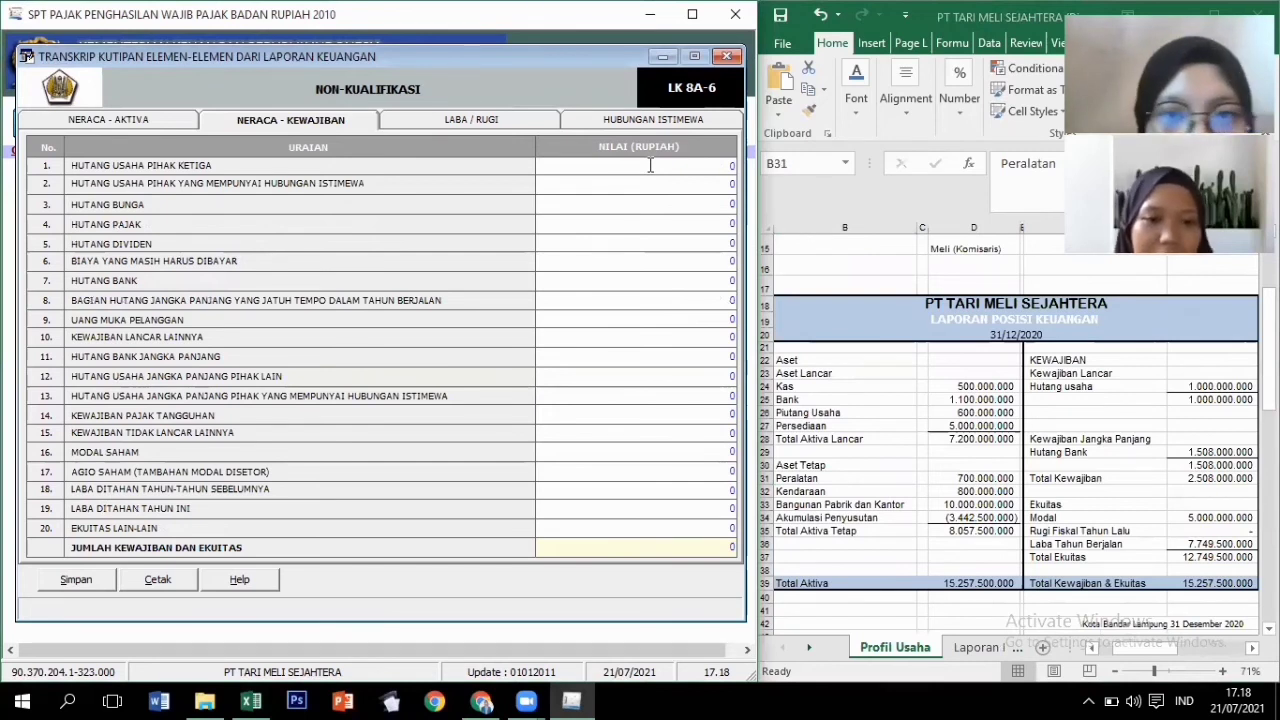
pyautogui.click(650, 165)
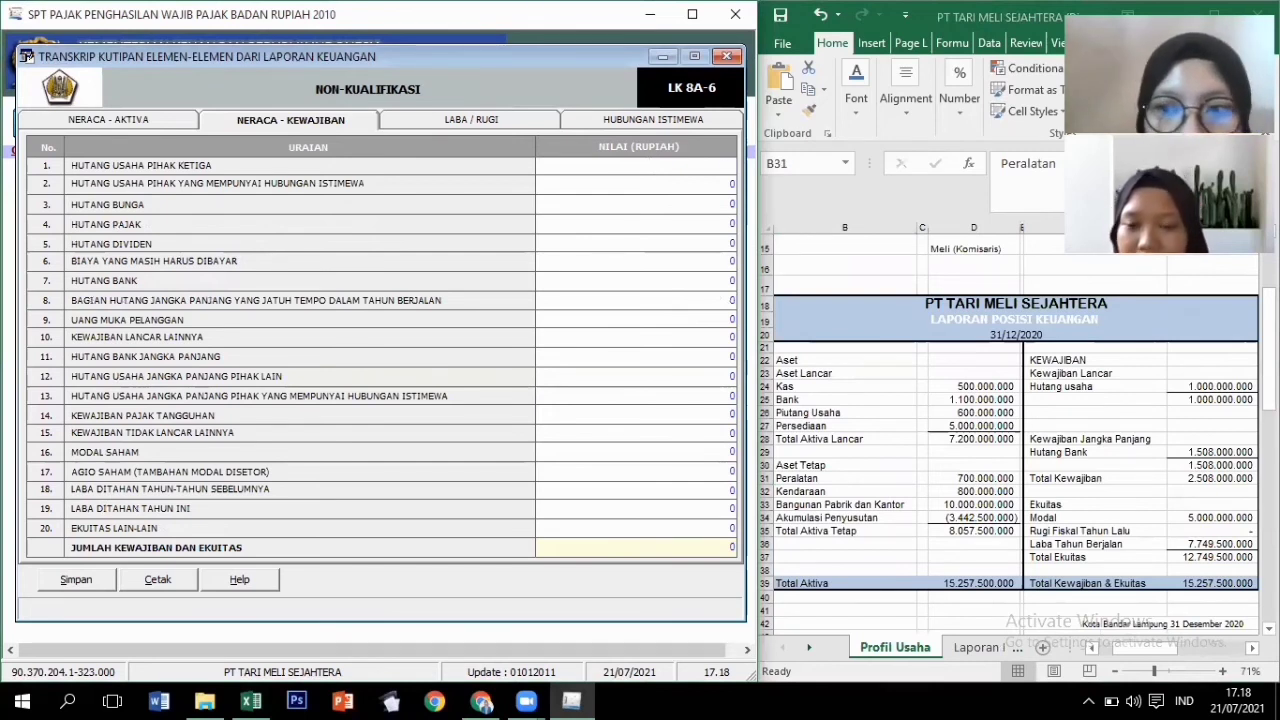
pyautogui.write('1.000.000.0')
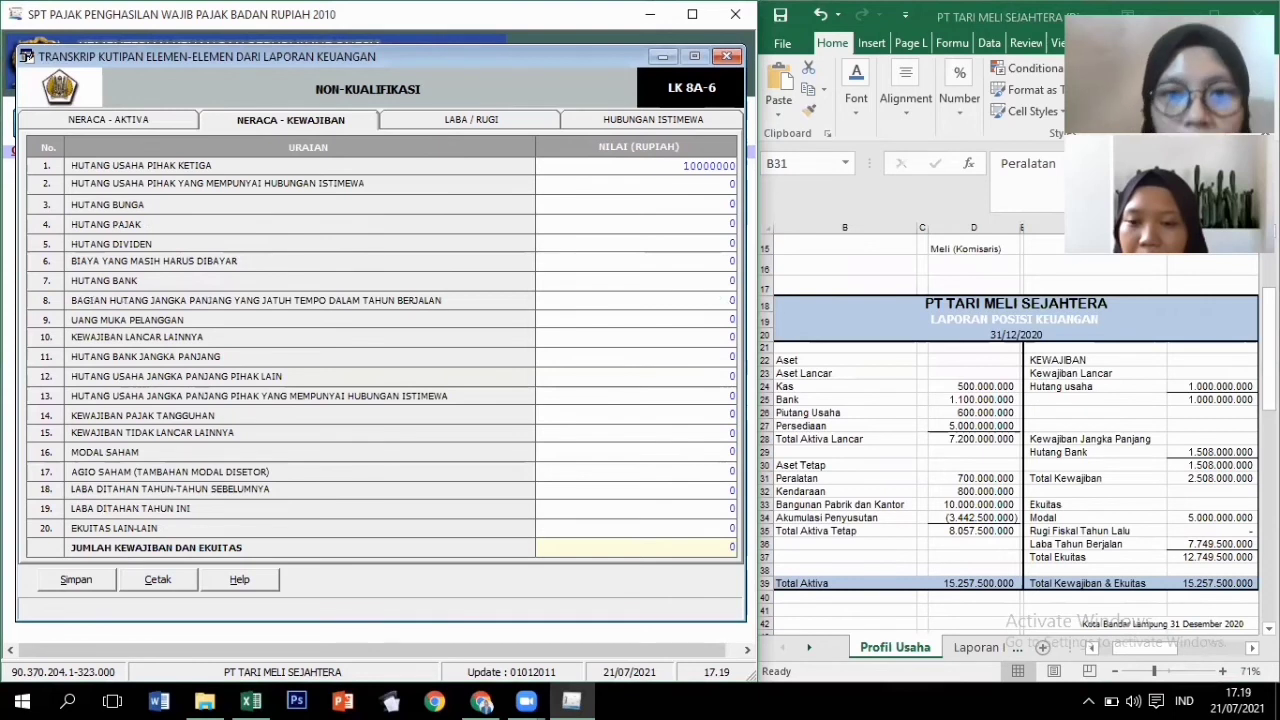
pyautogui.write('00')
pyautogui.press('Return')
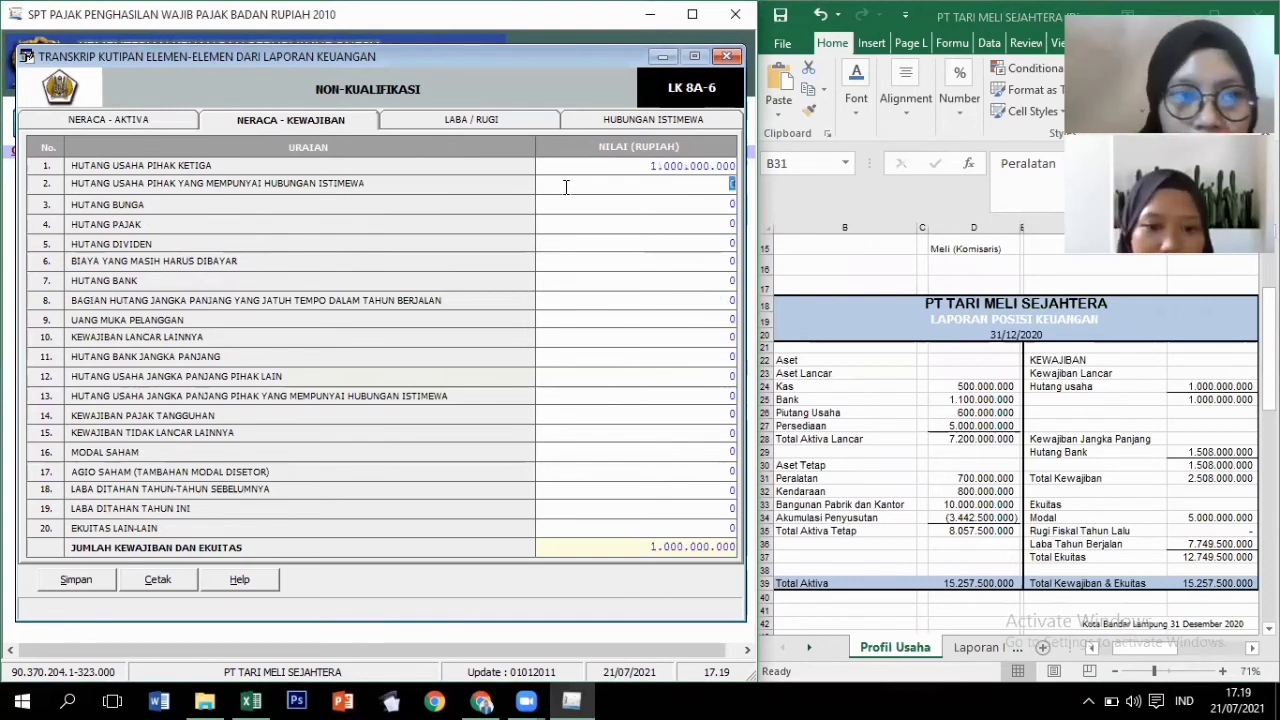
pyautogui.click(622, 286)
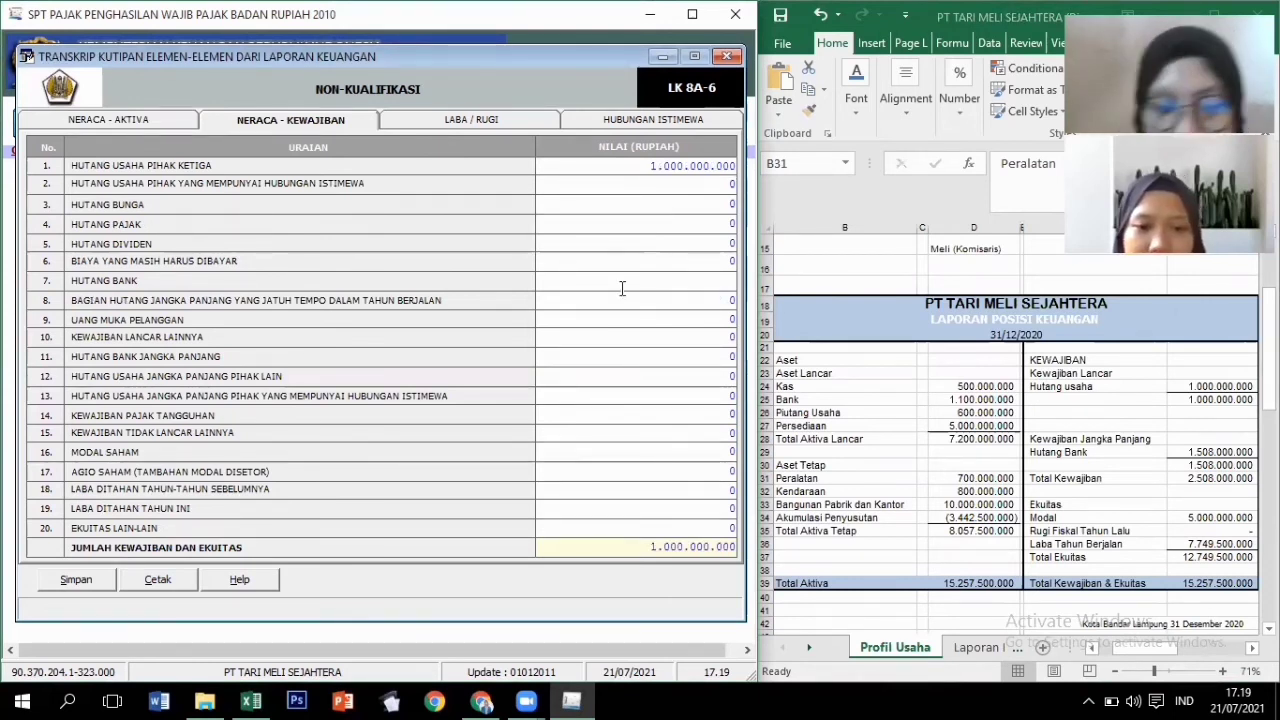
pyautogui.write('1.5')
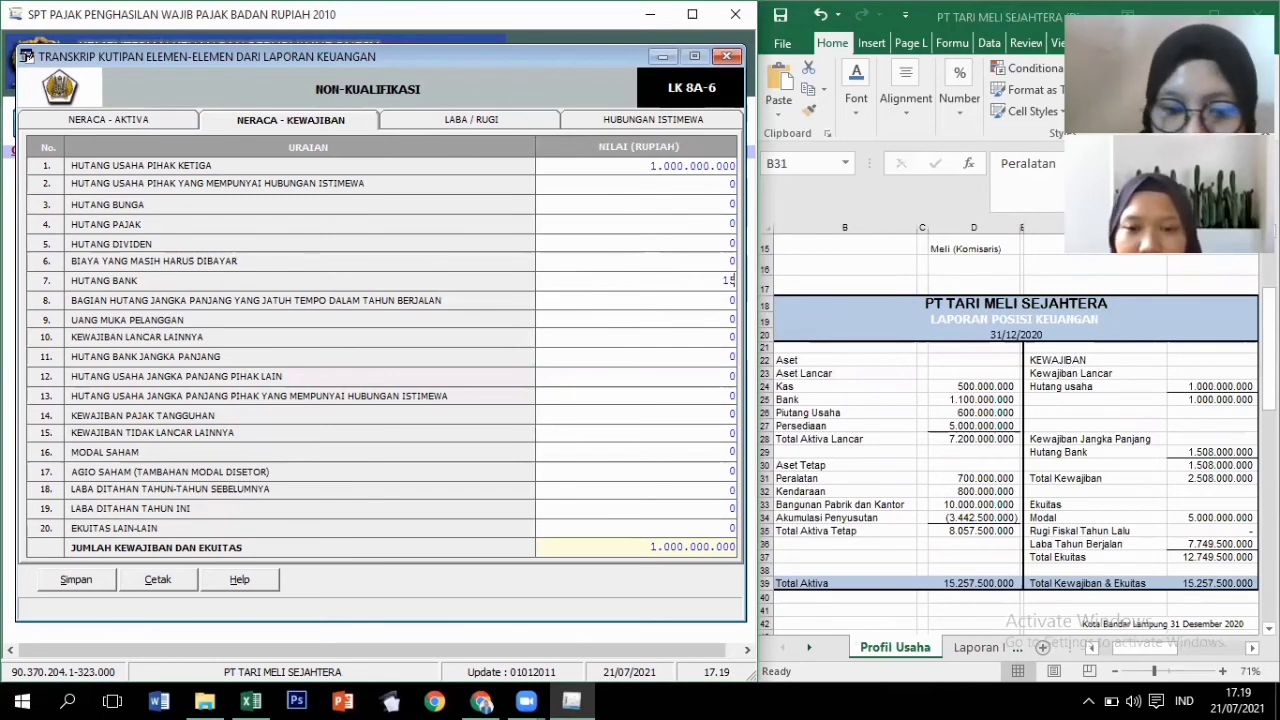
pyautogui.write('0')
pyautogui.write('8.00')
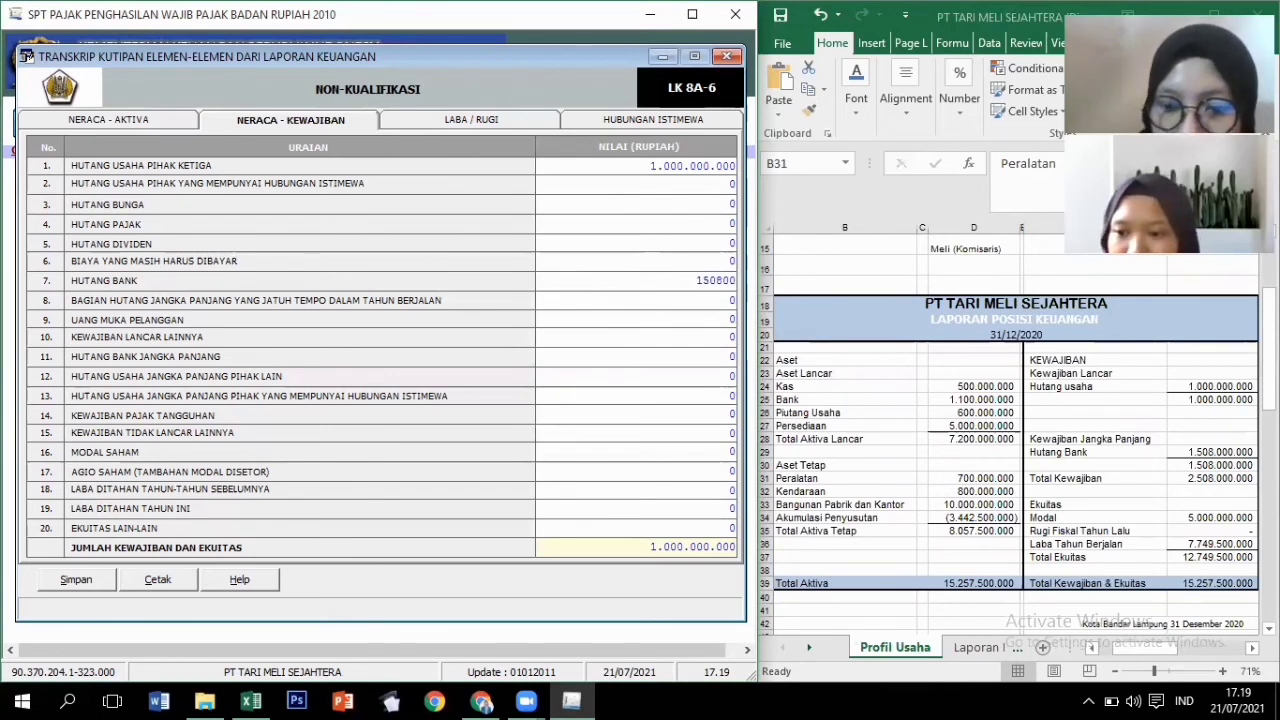
pyautogui.write('0.0')
pyautogui.write('00')
pyautogui.press('Tab')
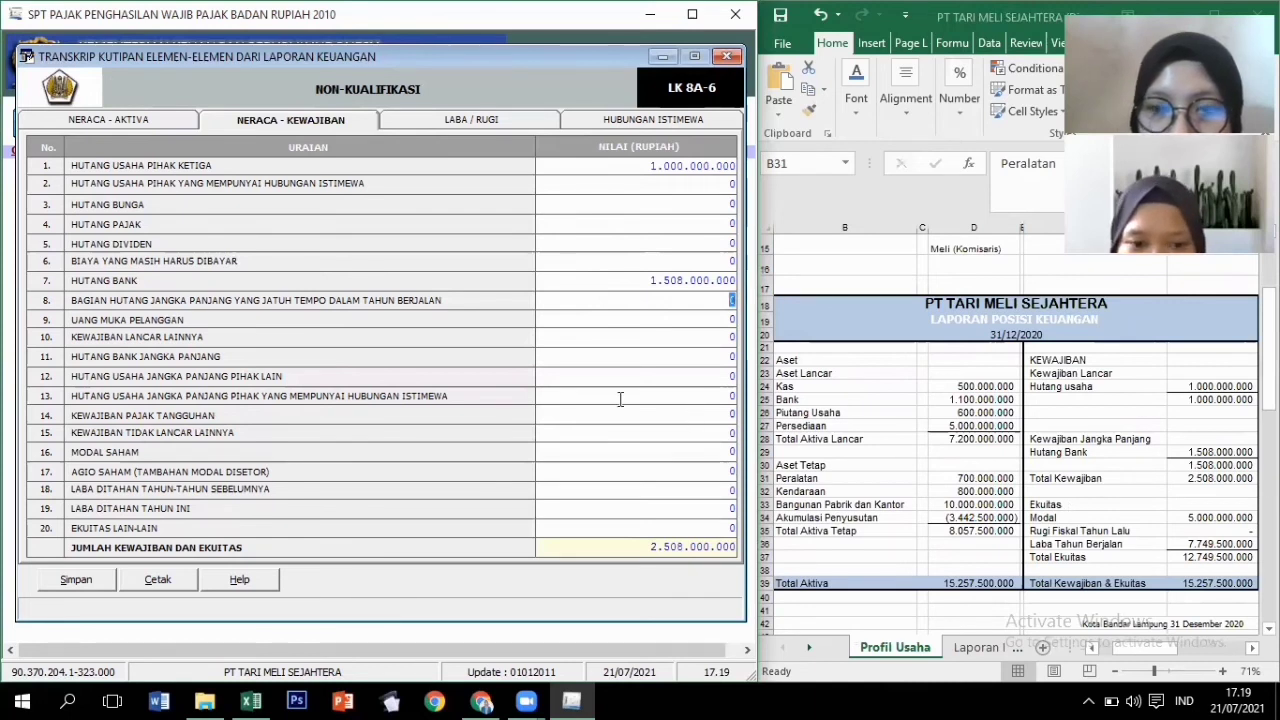
# Enter share capital 5.000.000.000 and current-year retained earnings 7.749.500.000.
pyautogui.click(605, 453)
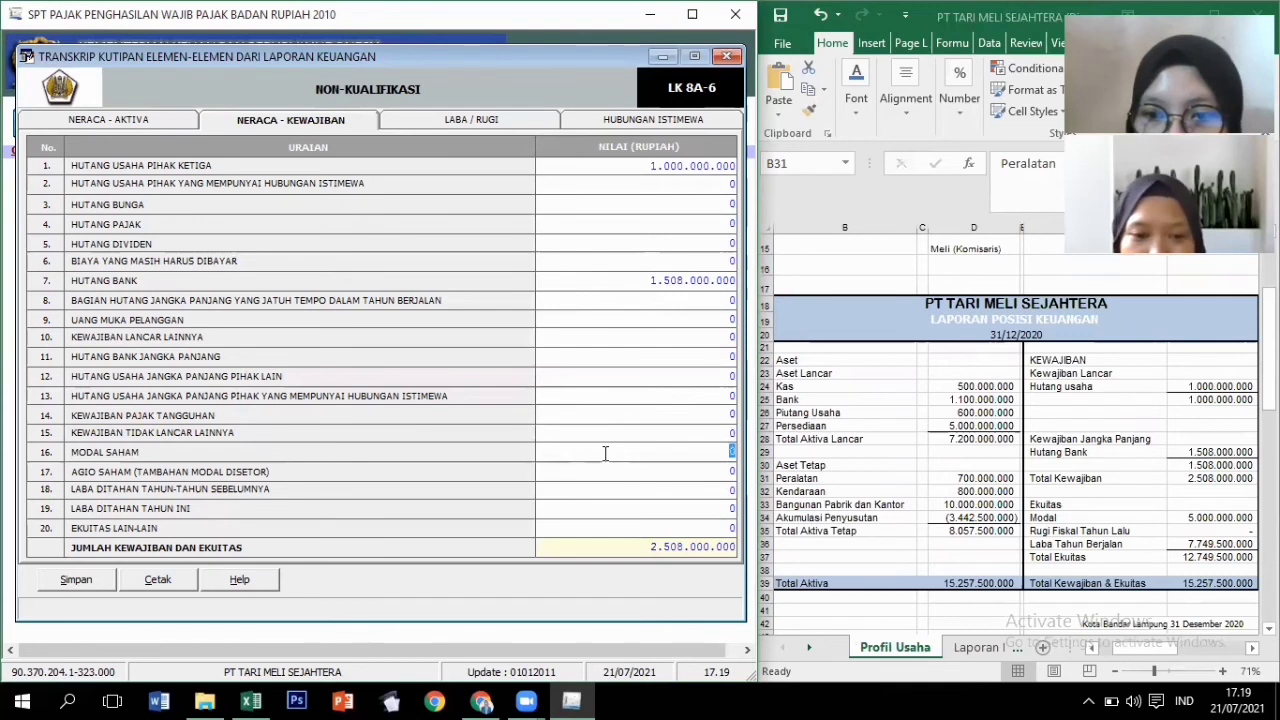
pyautogui.write('5')
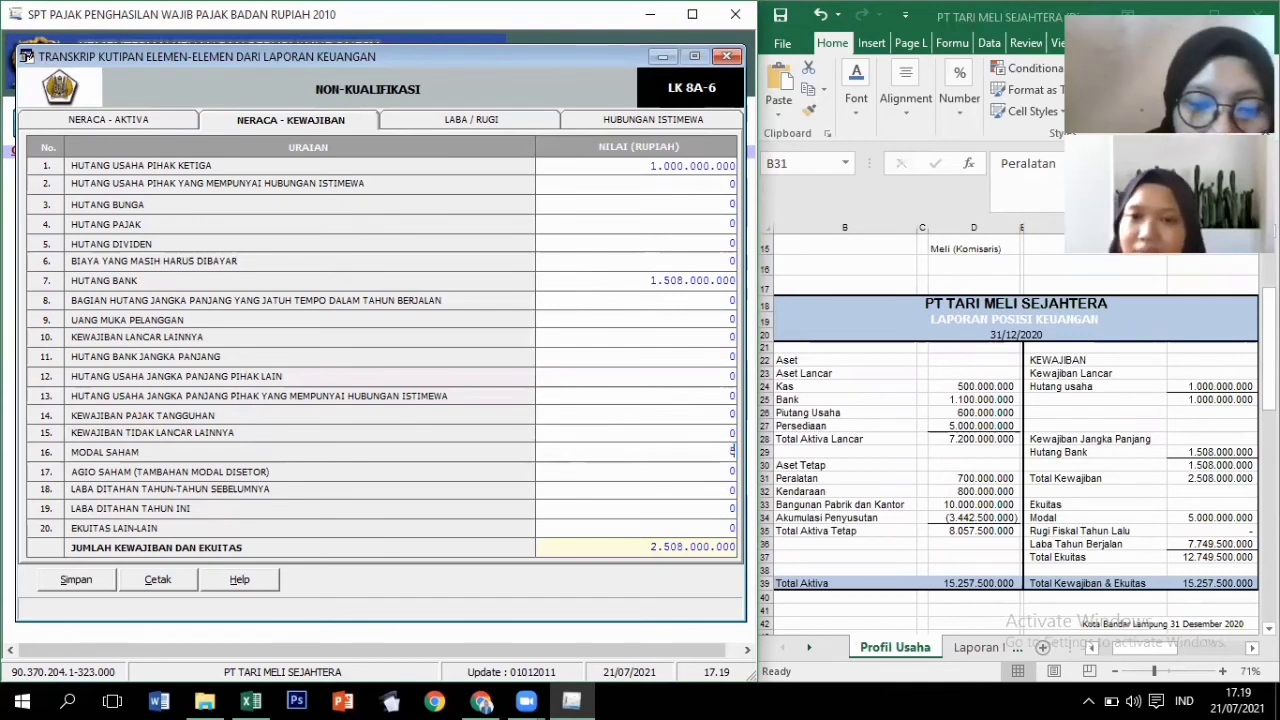
pyautogui.write('000000000')
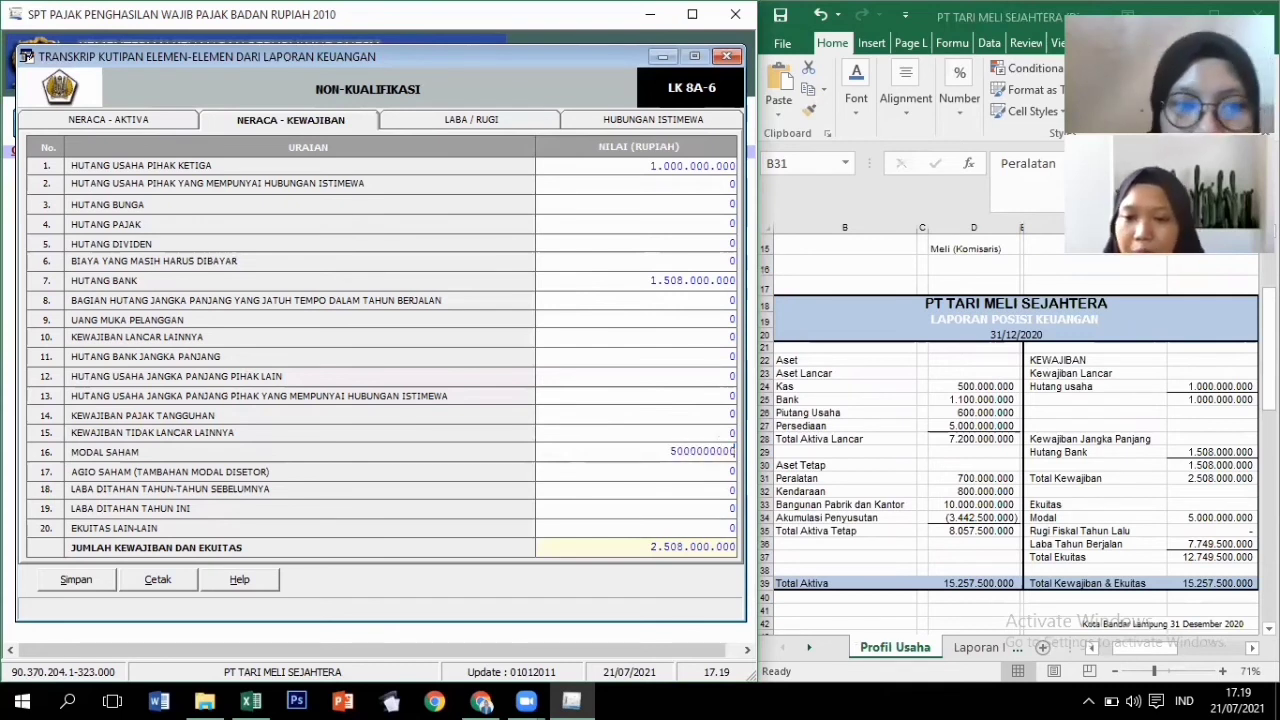
pyautogui.press('Tab')
pyautogui.click(665, 510)
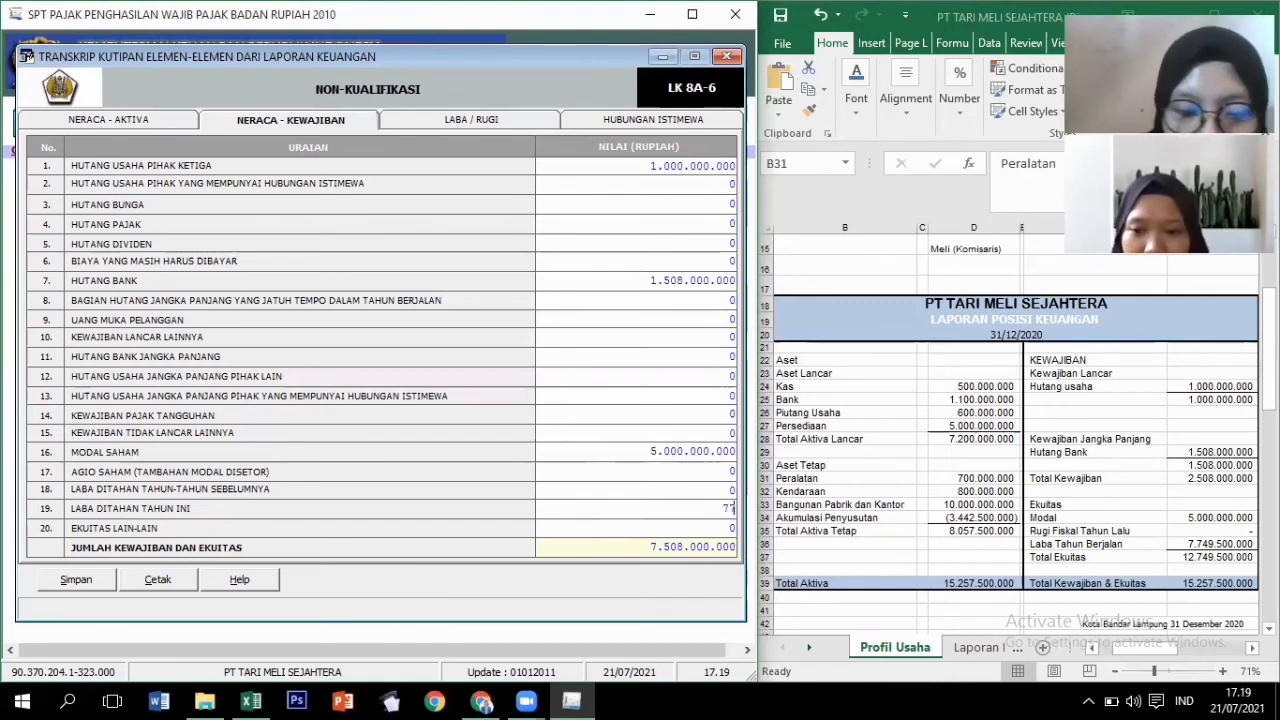
pyautogui.write('9')
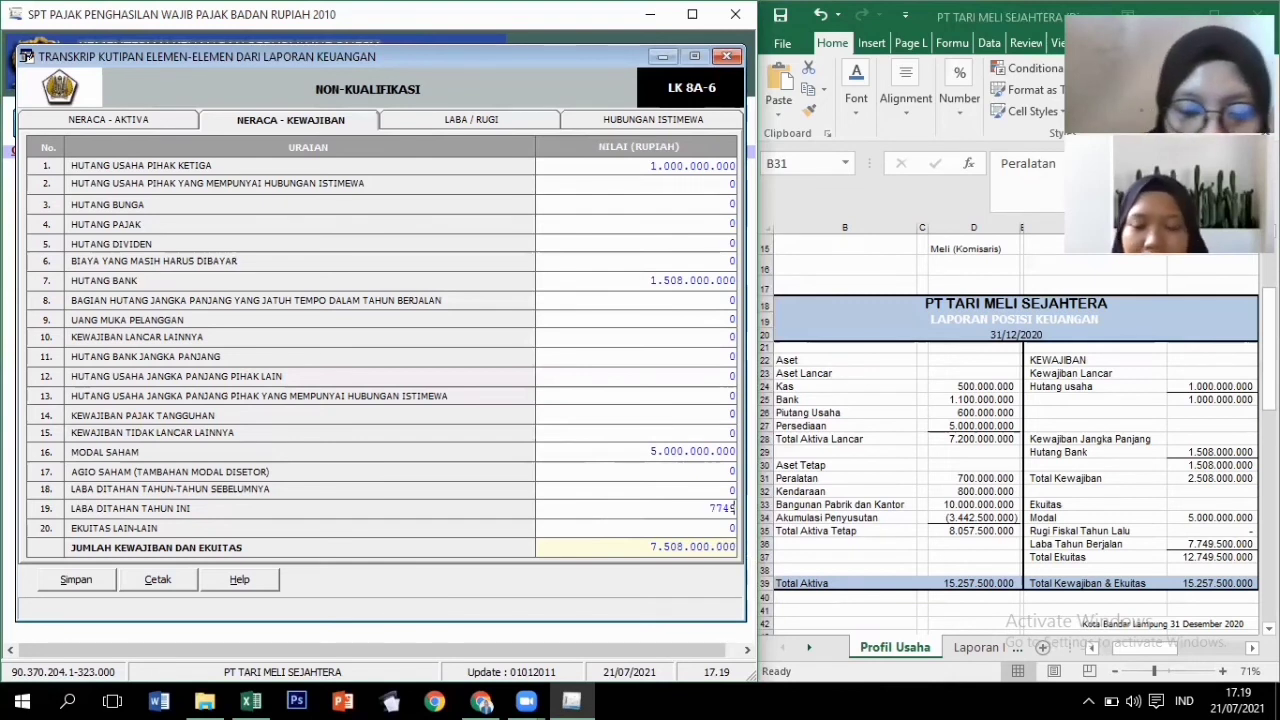
pyautogui.write('.500')
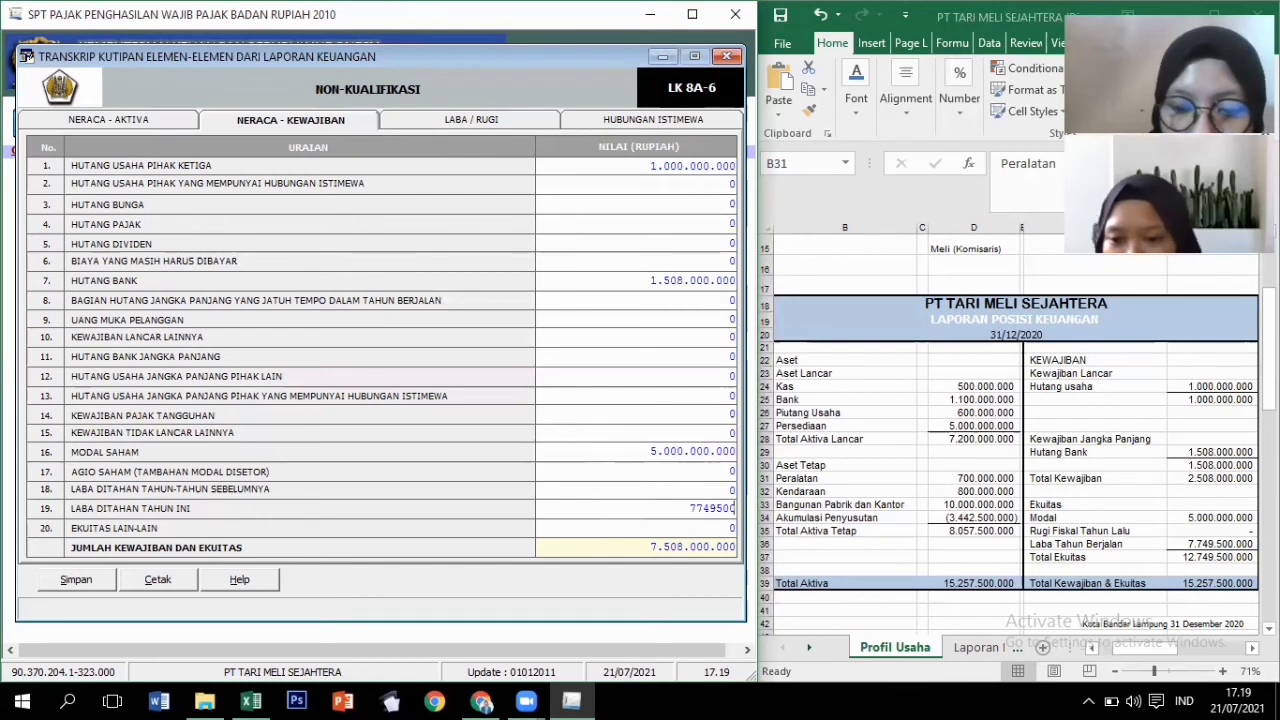
pyautogui.write('.000')
pyautogui.press('Tab')
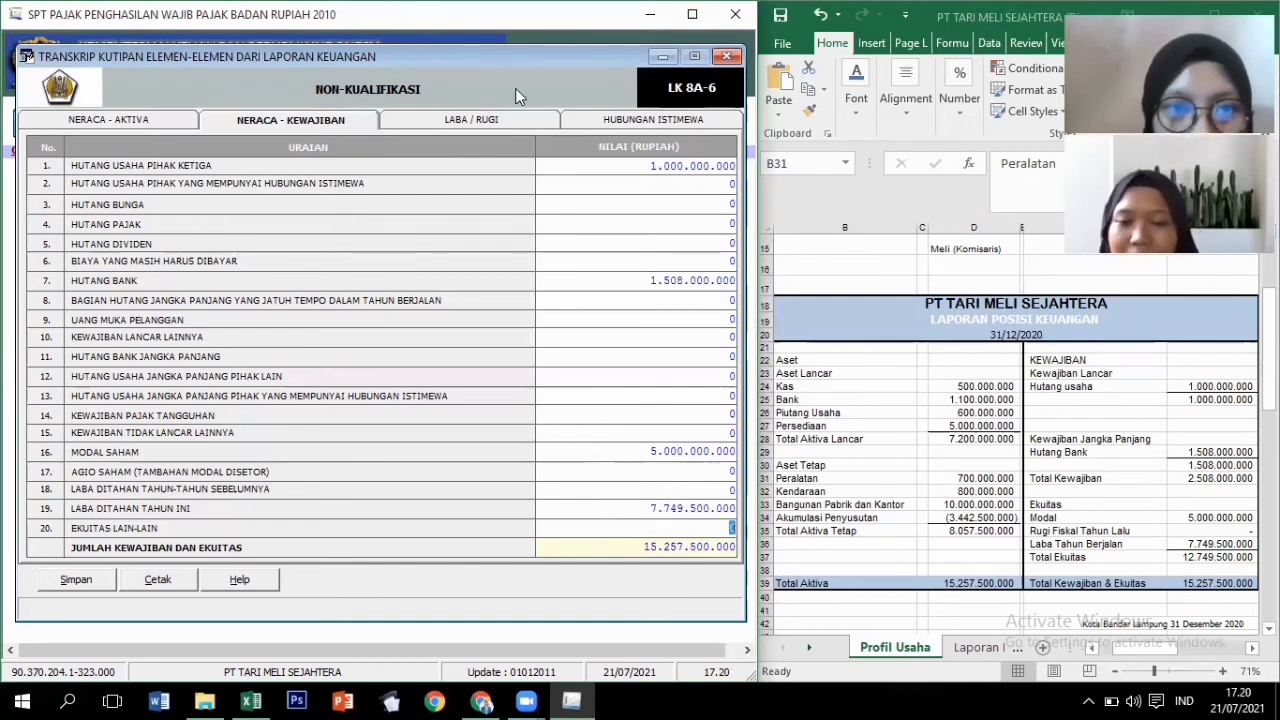
pyautogui.click(508, 118)
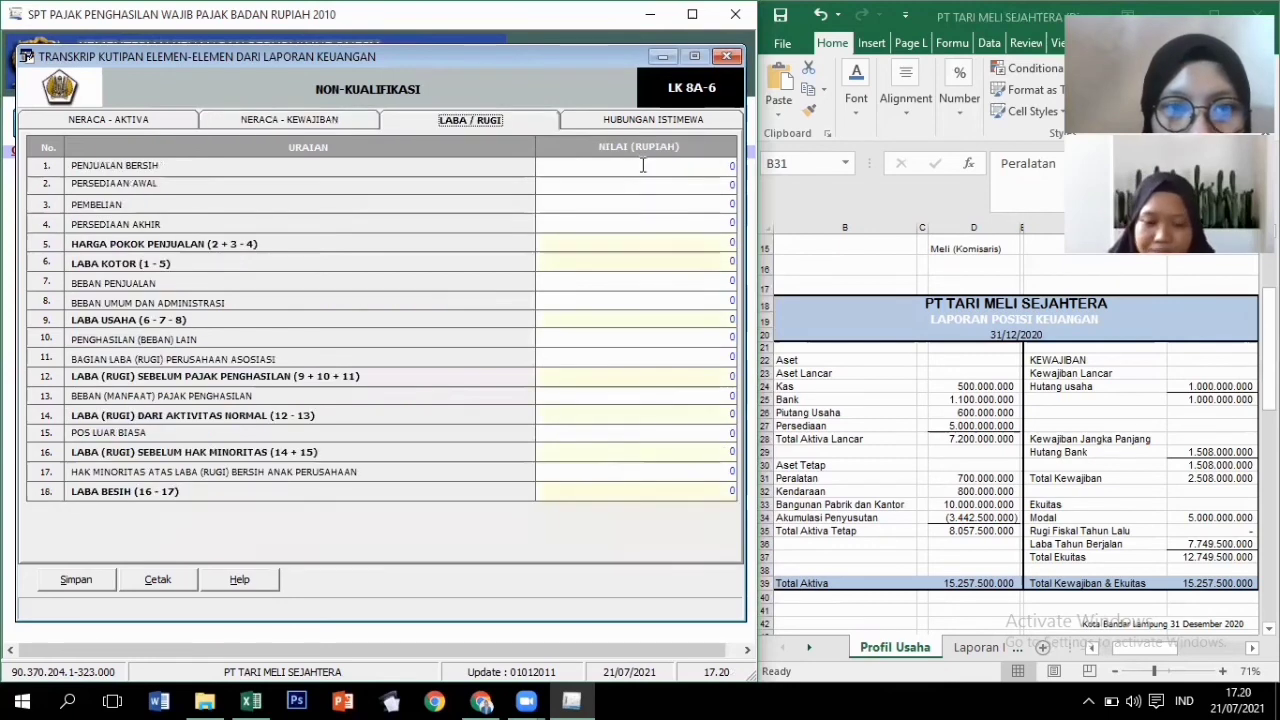
# Replace the 0 in Penjualan Bersih with net sales of 70.000.000.000.
pyautogui.click(643, 166)
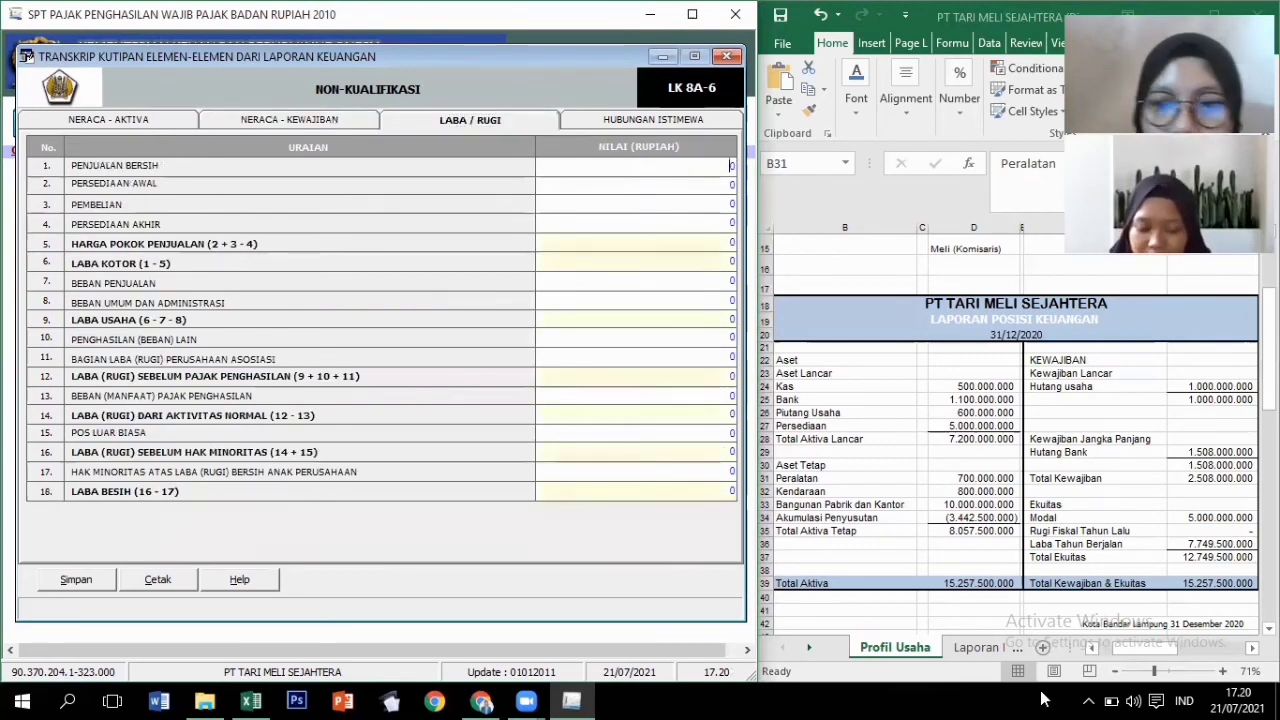
pyautogui.click(966, 652)
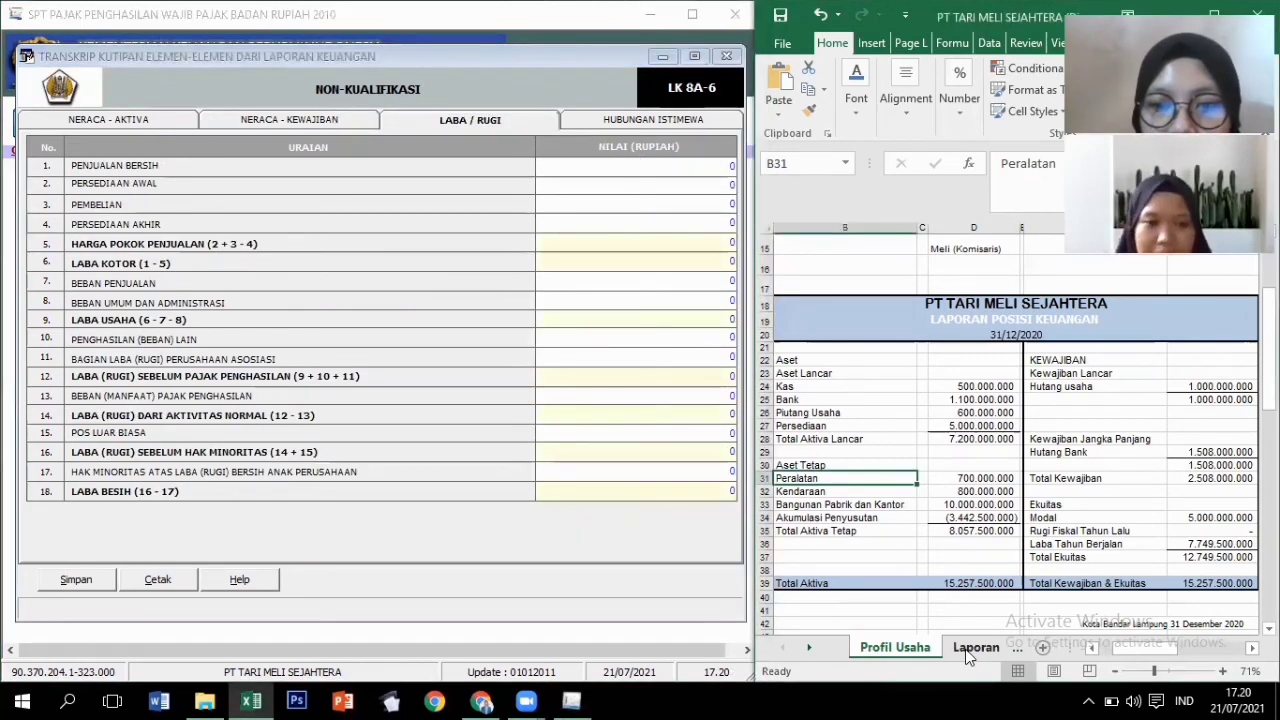
pyautogui.click(966, 652)
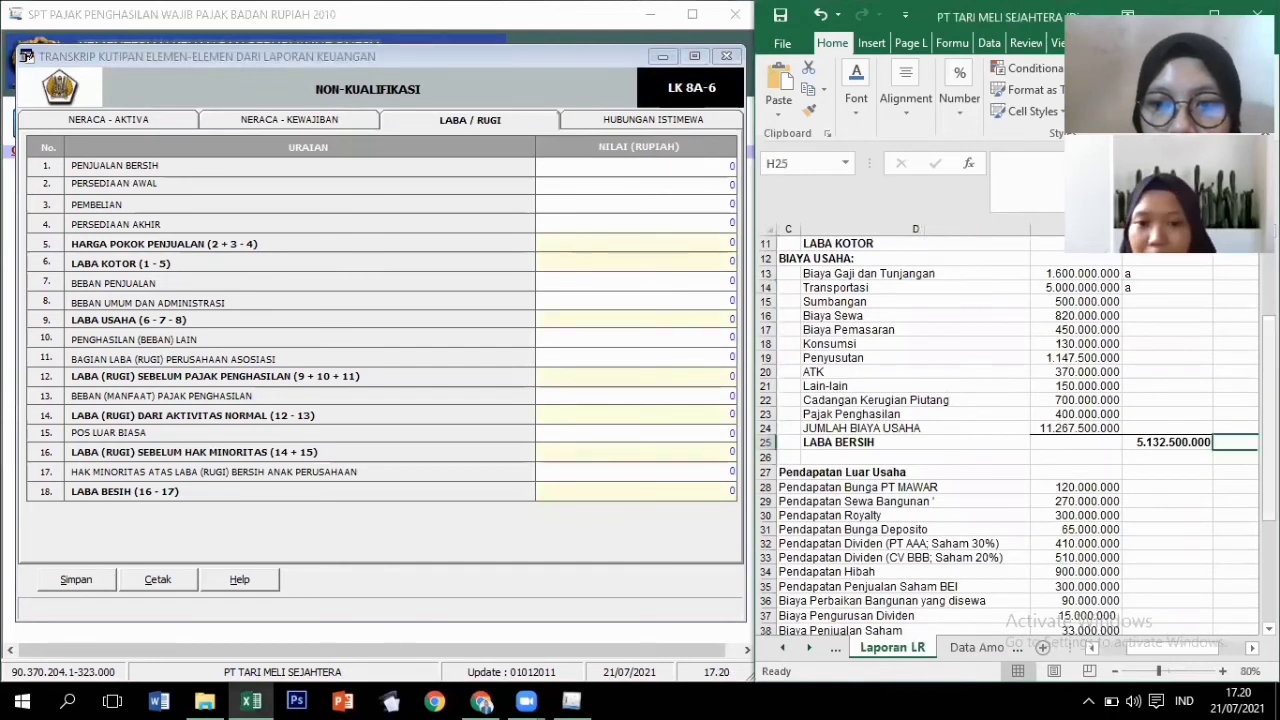
pyautogui.scroll(3, 1000, 430)
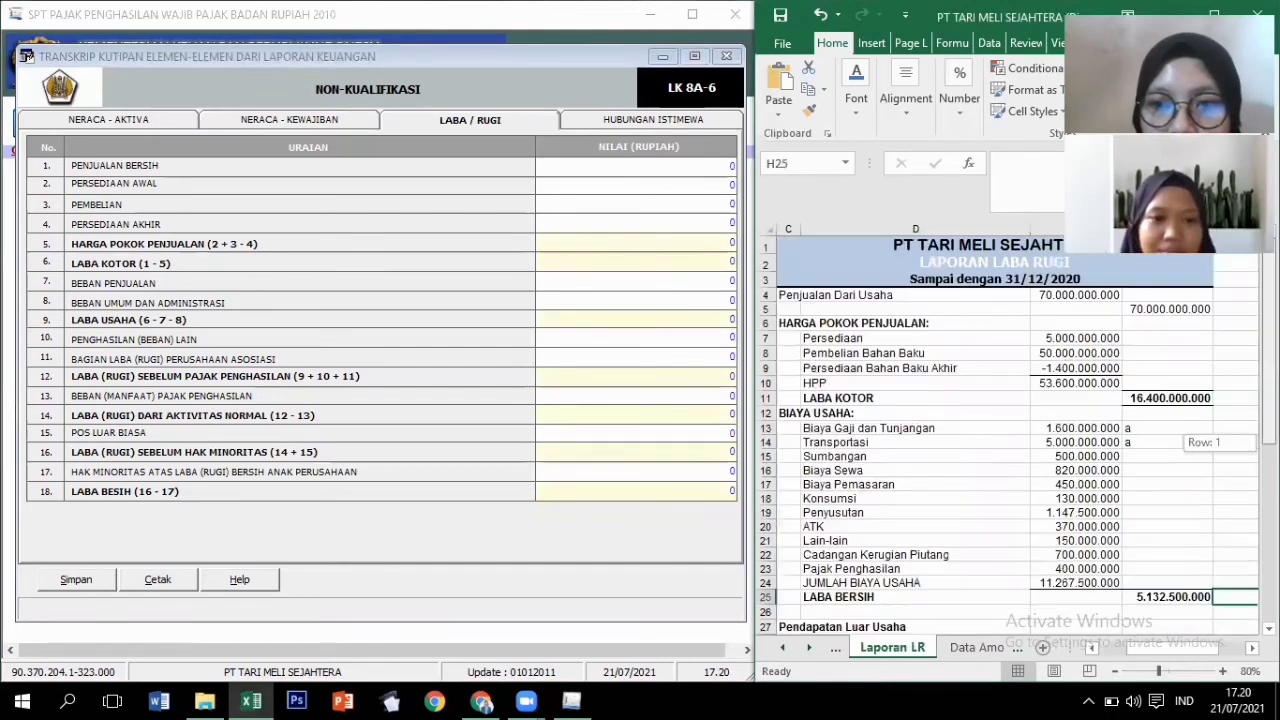
pyautogui.click(637, 165)
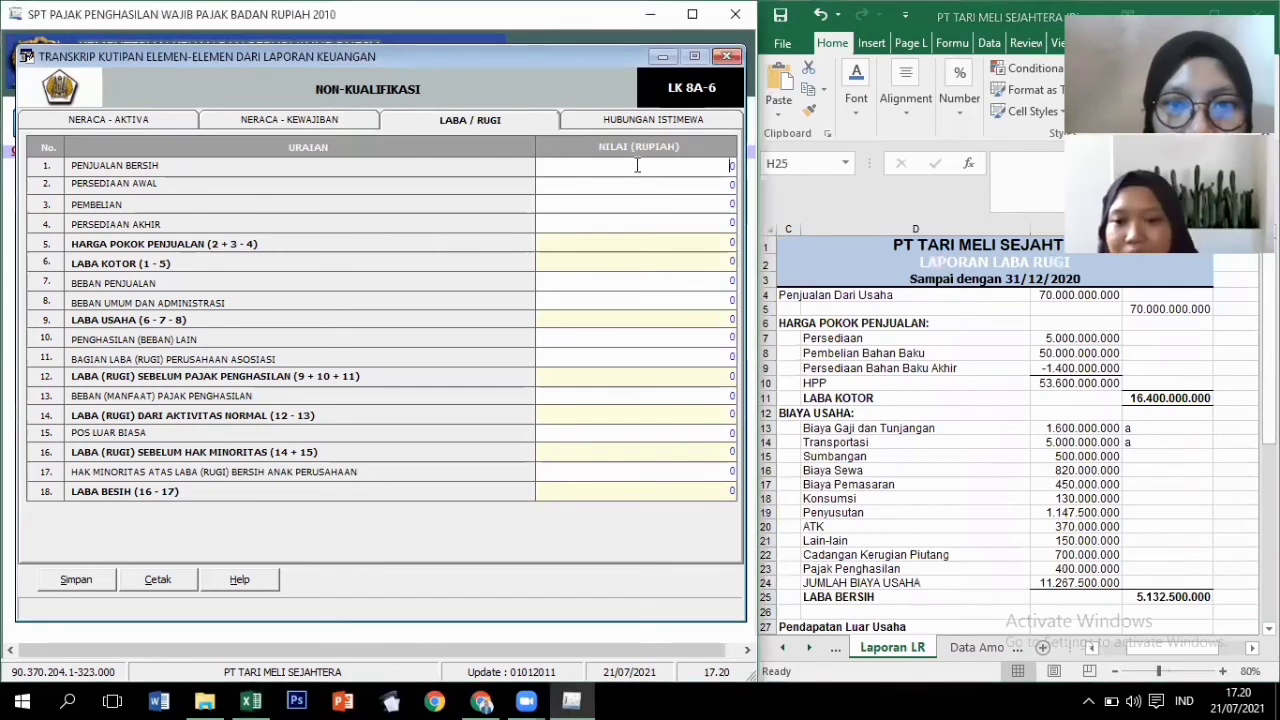
pyautogui.press('BackSpace')
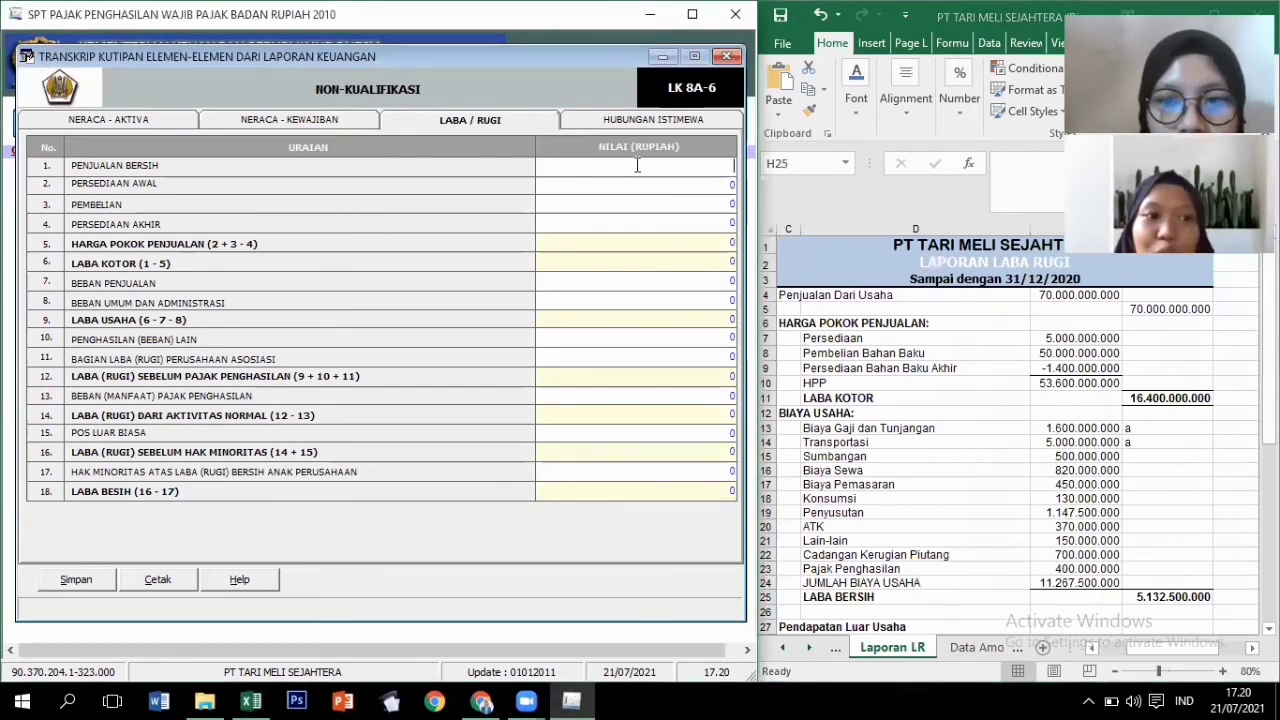
pyautogui.write('7')
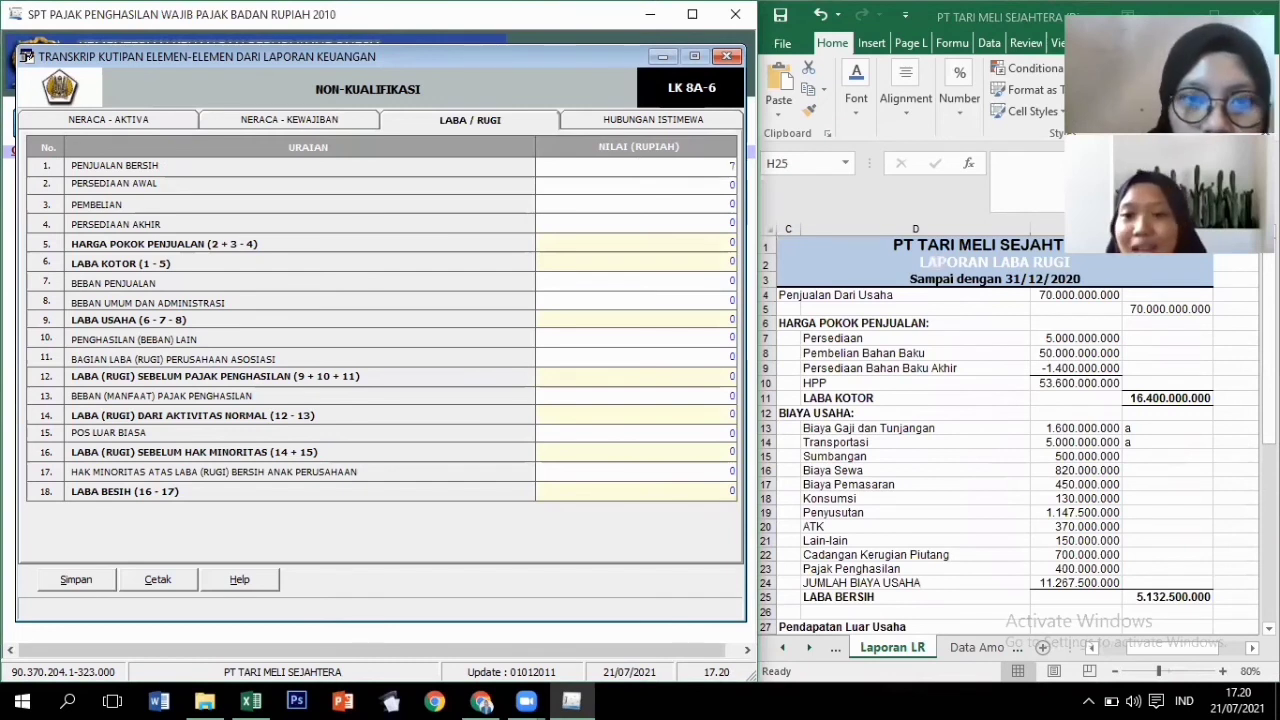
pyautogui.write('0.000.000')
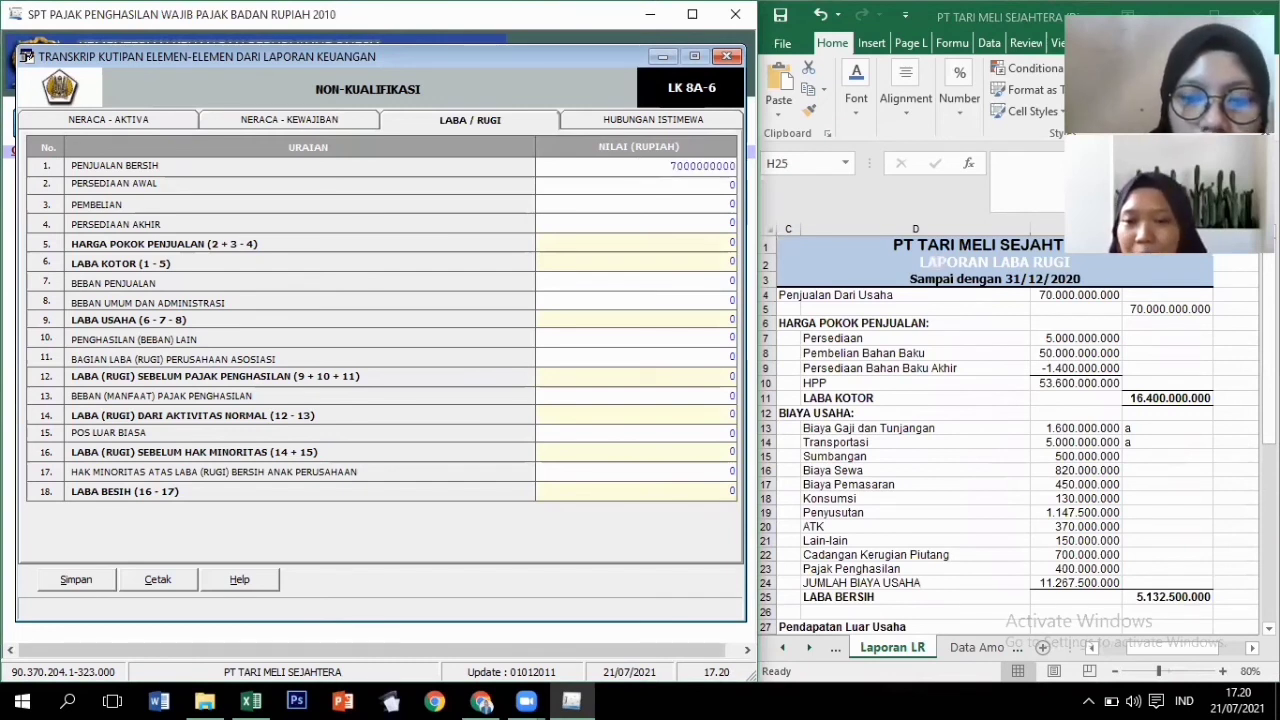
pyautogui.write('.000')
pyautogui.press('Tab')
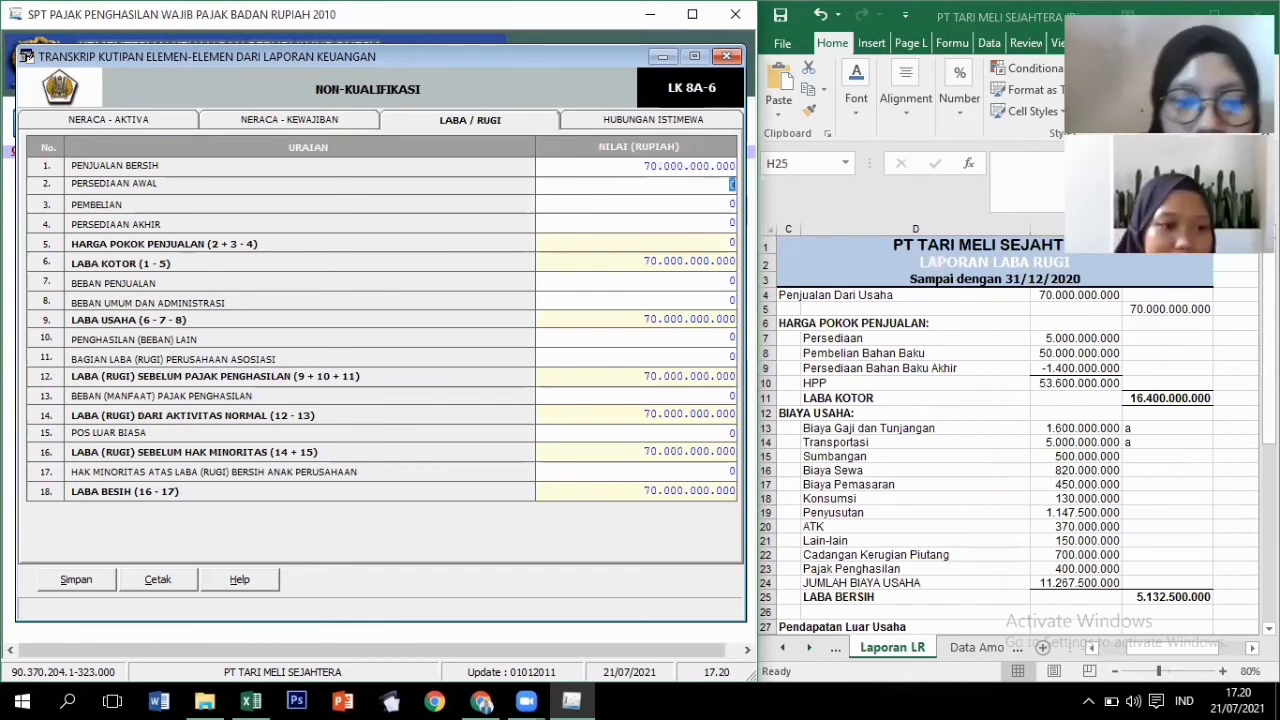
# Enter opening inventory 5.000.000.000 and purchases 50.000.000.000, then type 1400 in the next field.
pyautogui.write('5.')
pyautogui.write('000')
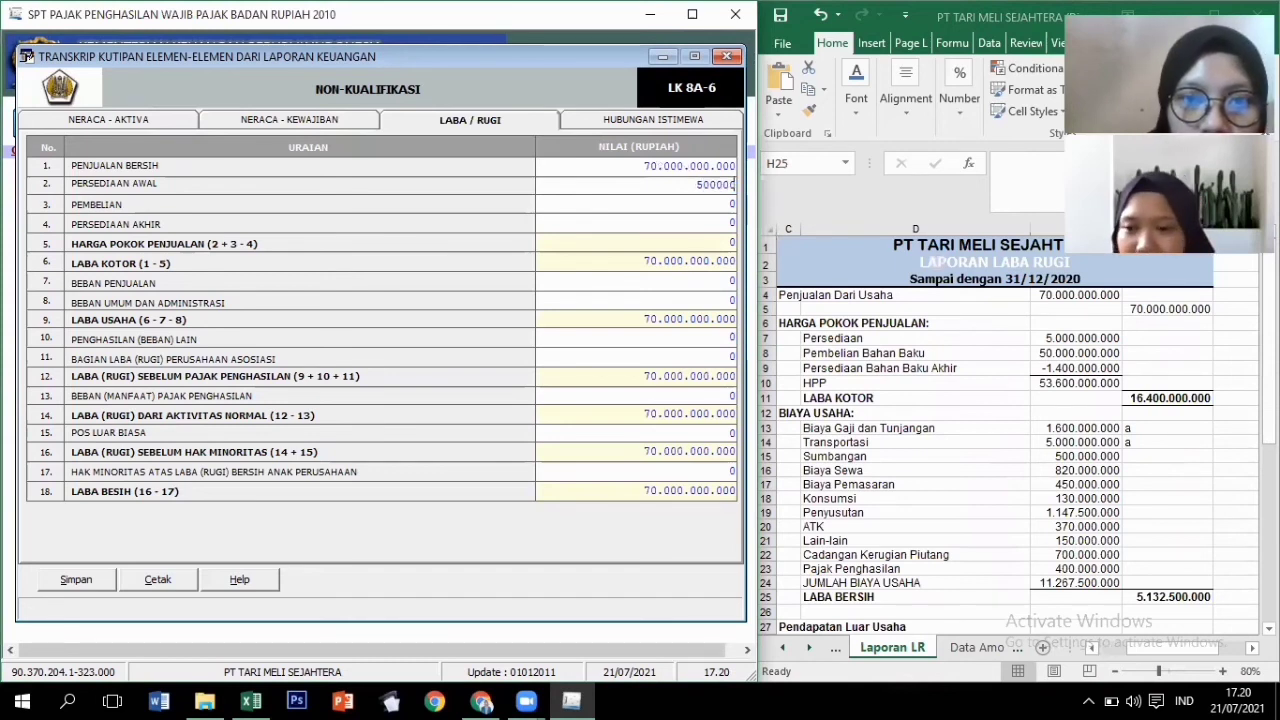
pyautogui.write('.000.000')
pyautogui.press('Tab')
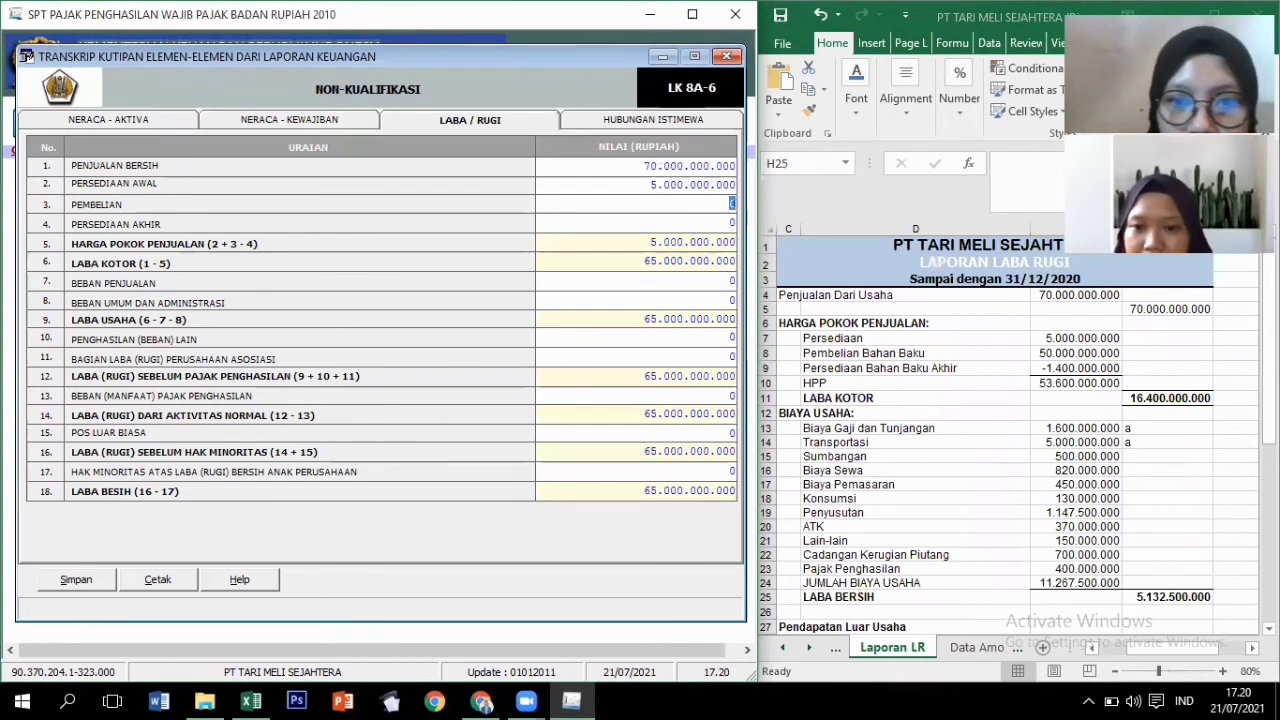
pyautogui.write('50.')
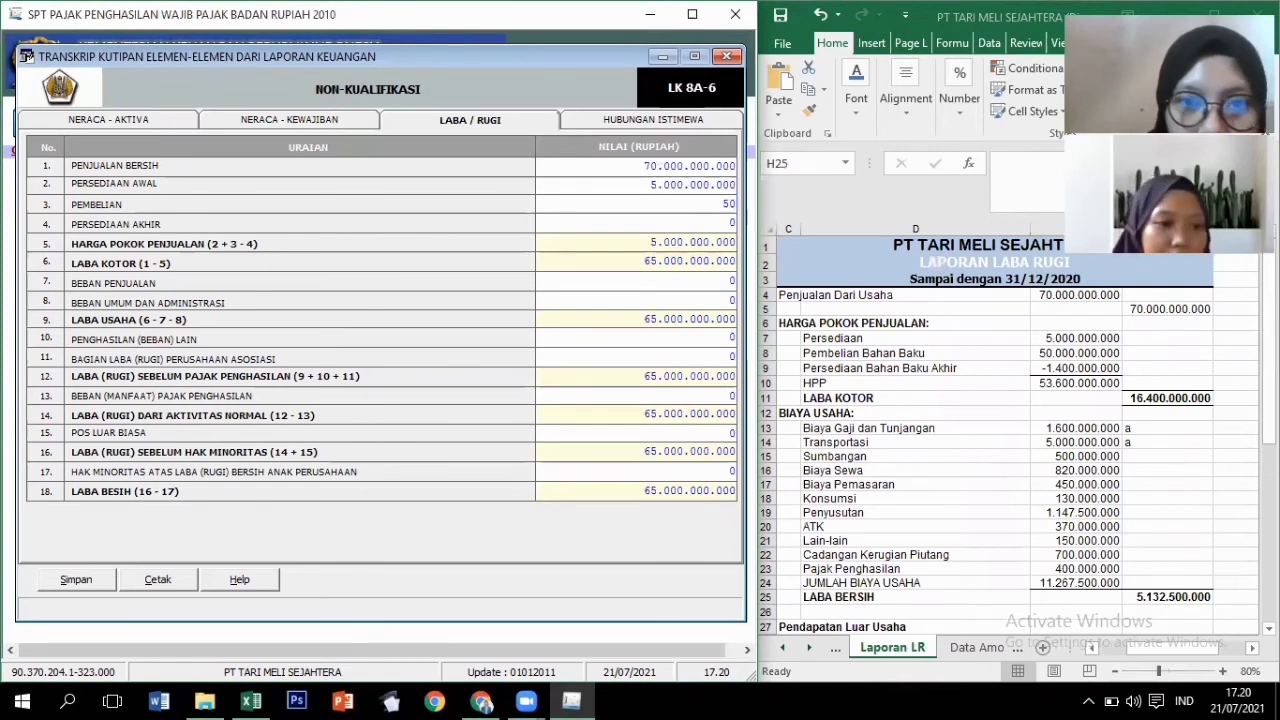
pyautogui.write('0')
pyautogui.write('00')
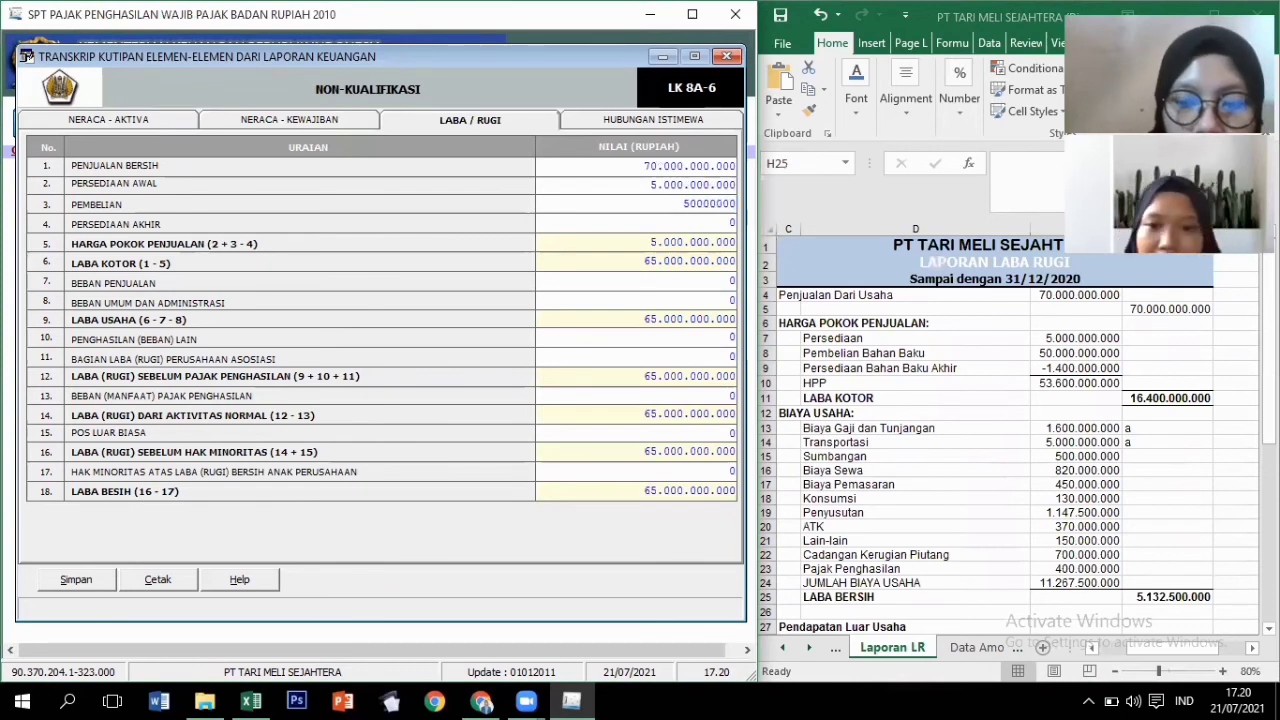
pyautogui.write('.000.000')
pyautogui.press('Tab')
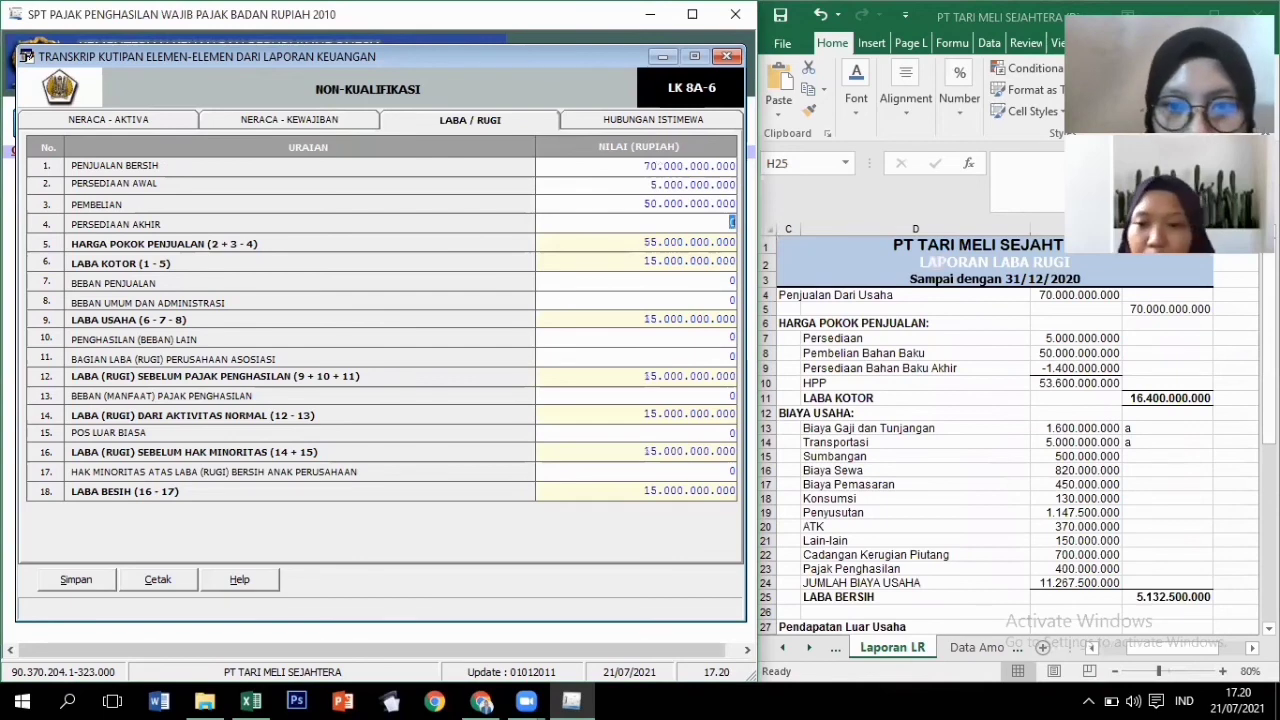
pyautogui.write('1')
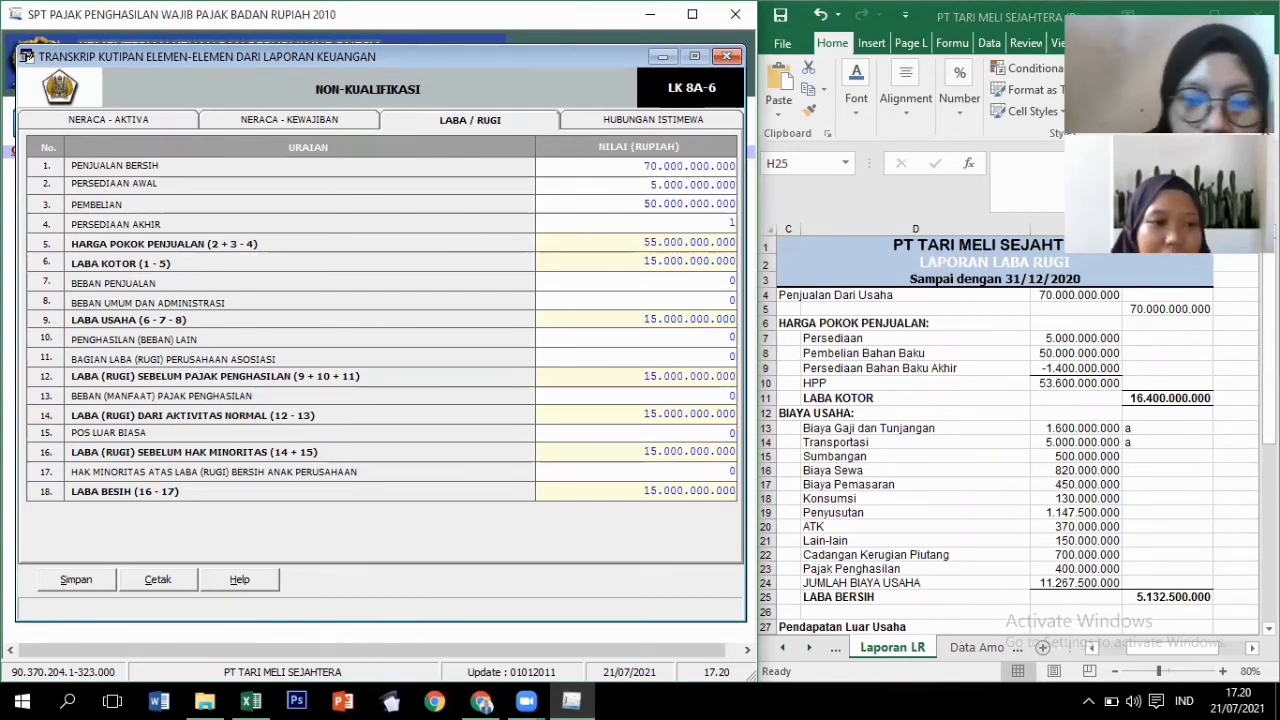
pyautogui.write('400.000.000')
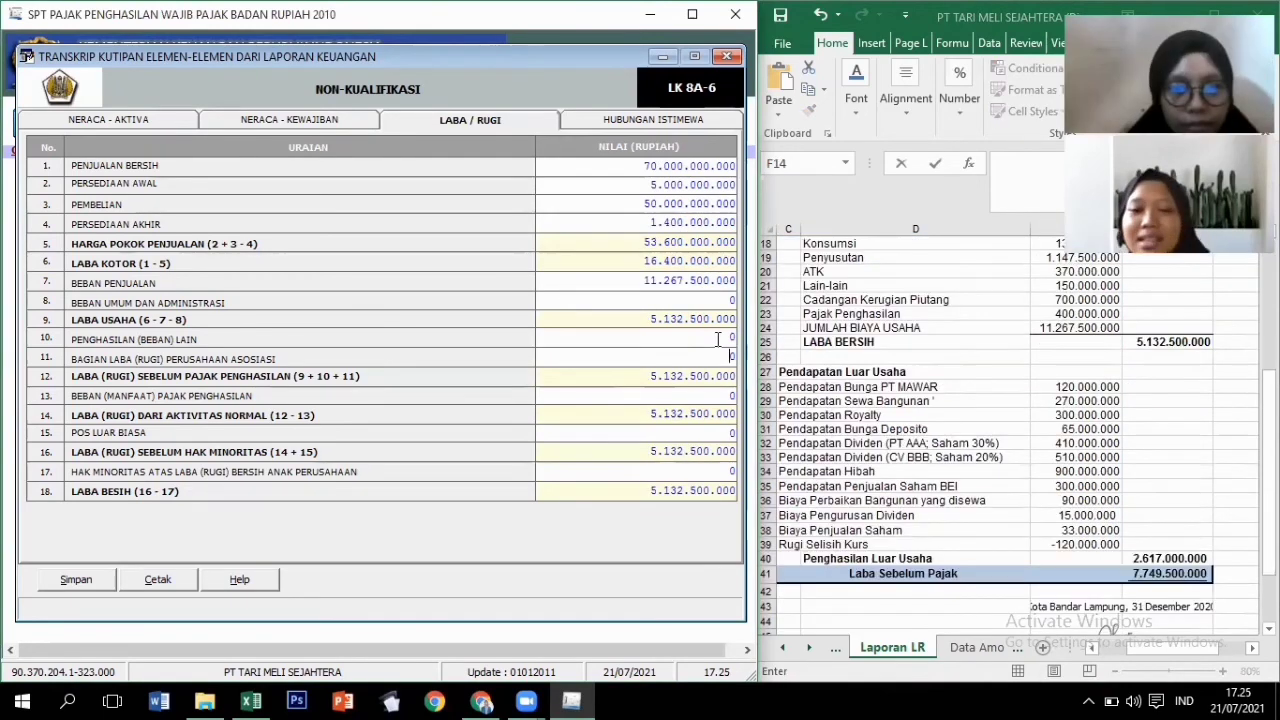
# Enter other income of 2.617.000.000 and check net profit 7.749.500.000 in row 18.
pyautogui.click(716, 339)
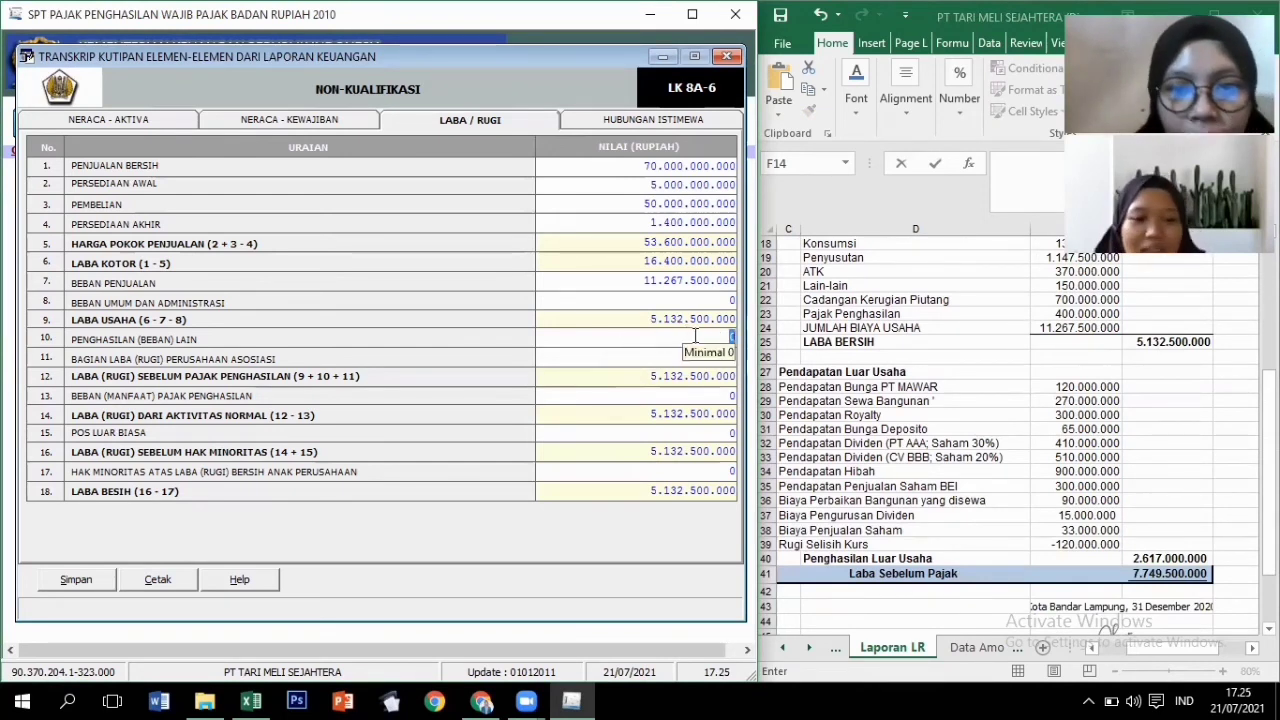
pyautogui.write('2')
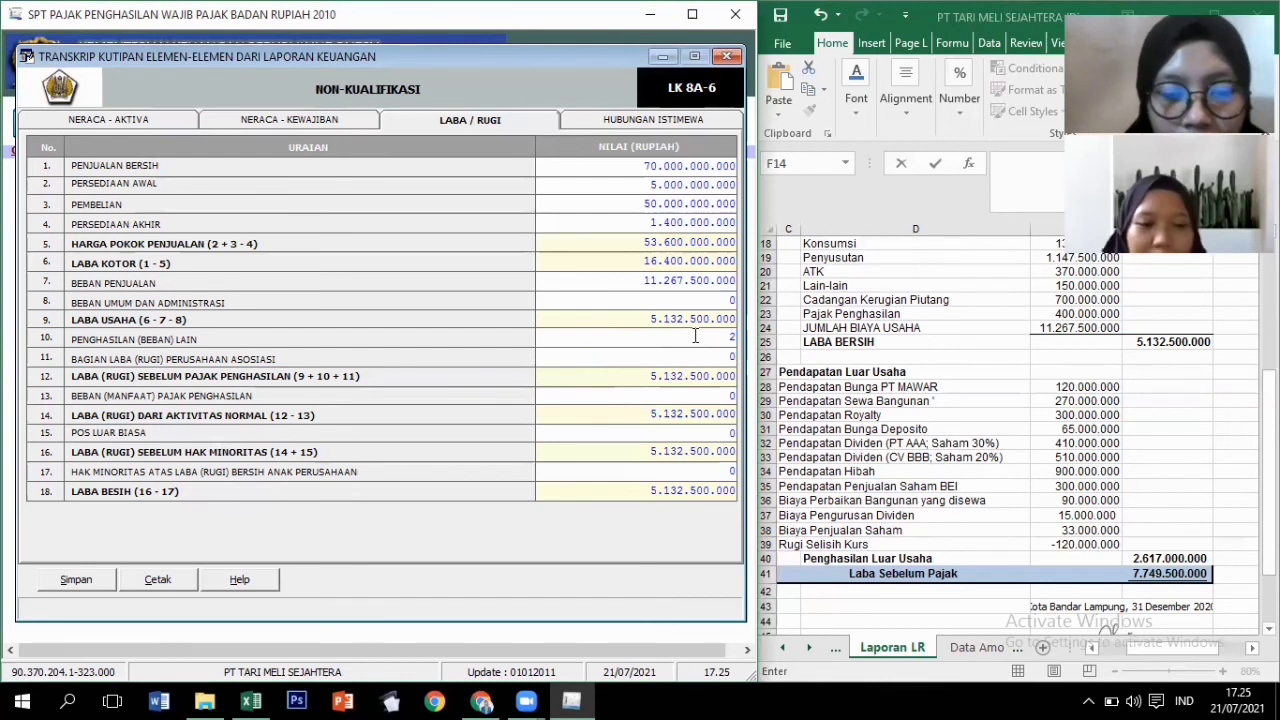
pyautogui.write('.617.0')
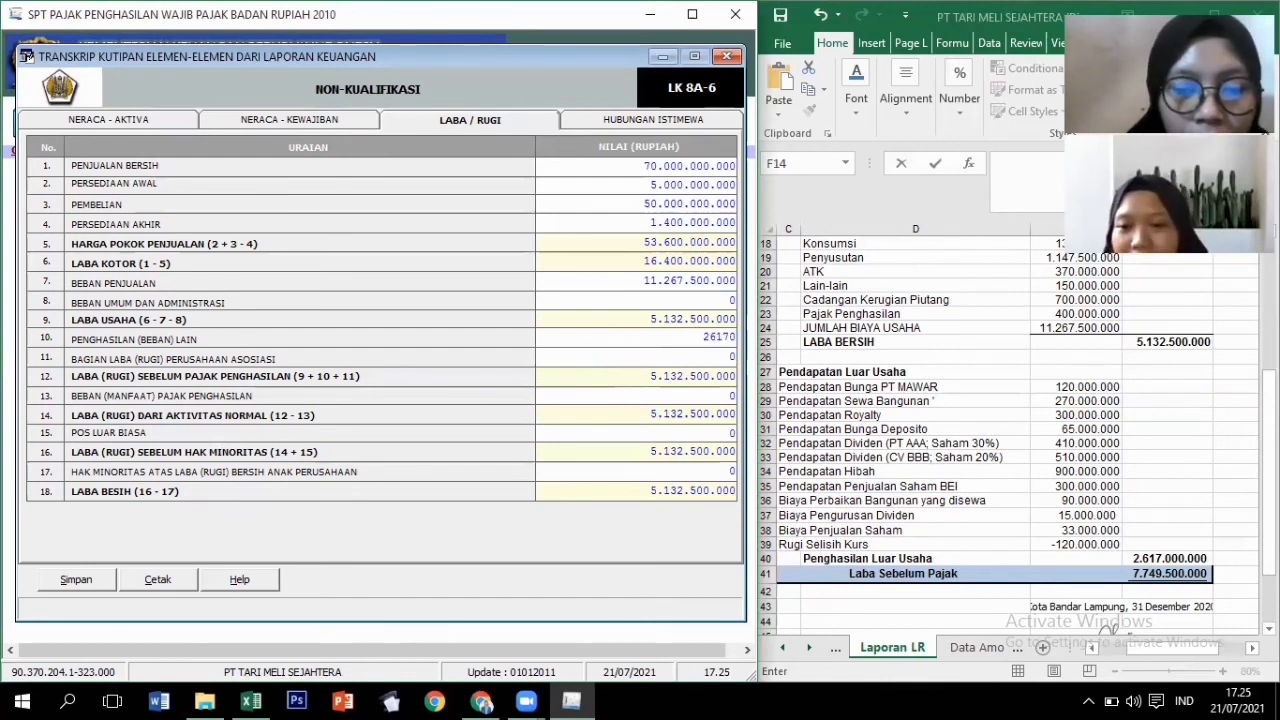
pyautogui.write('00.0')
pyautogui.write('000')
pyautogui.press('Tab')
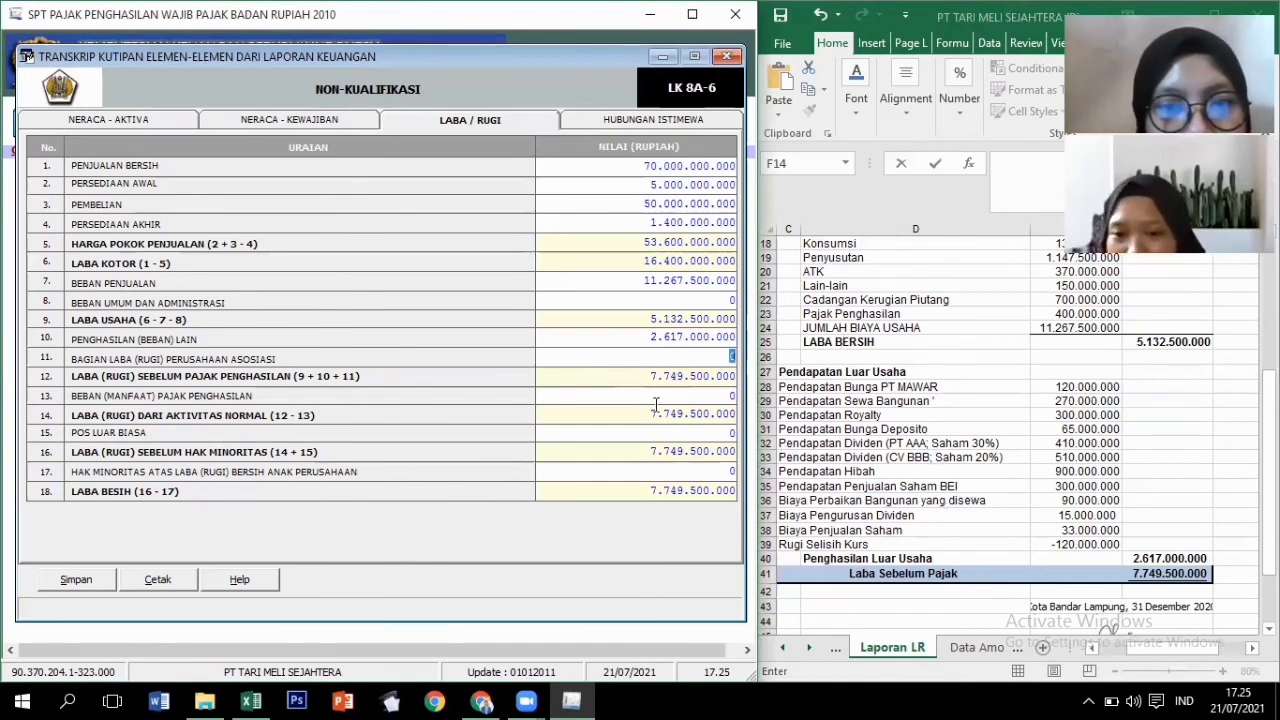
pyautogui.click(708, 490)
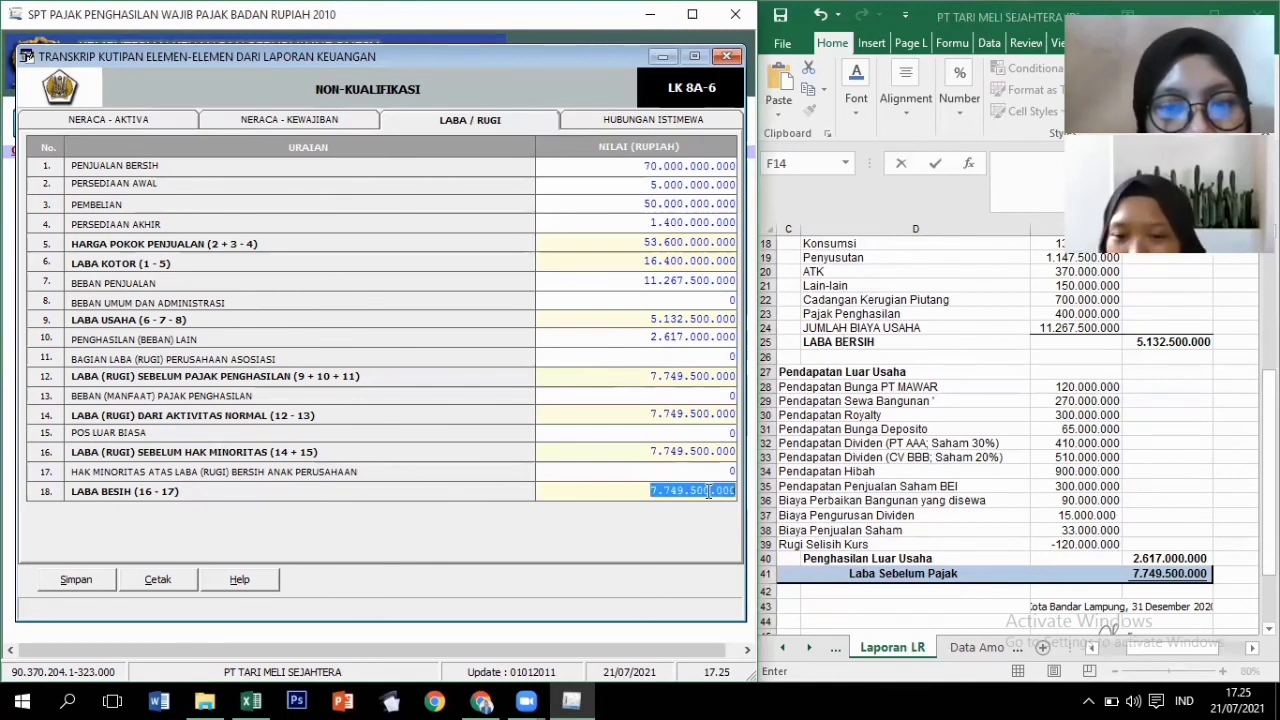
pyautogui.click(708, 490)
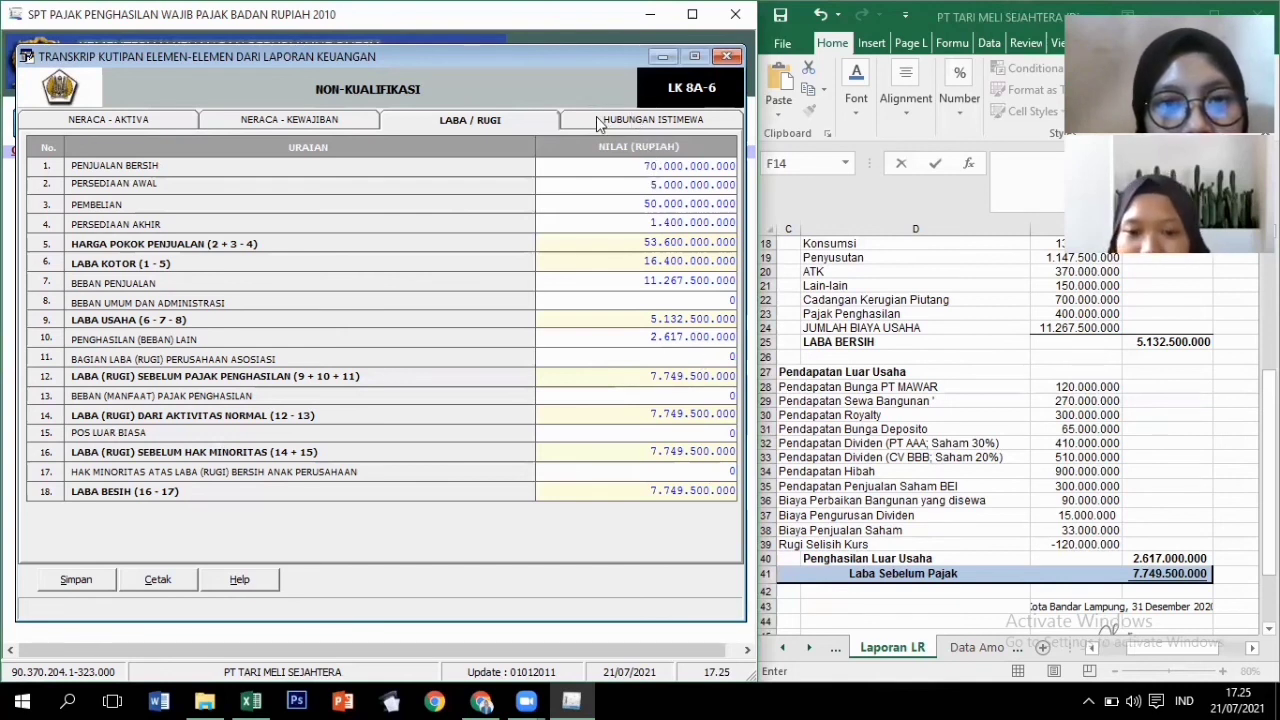
# Save and close the LK 8A-6 transcript, then open SPT Tools > Menu Cetakan.
pyautogui.click(84, 583)
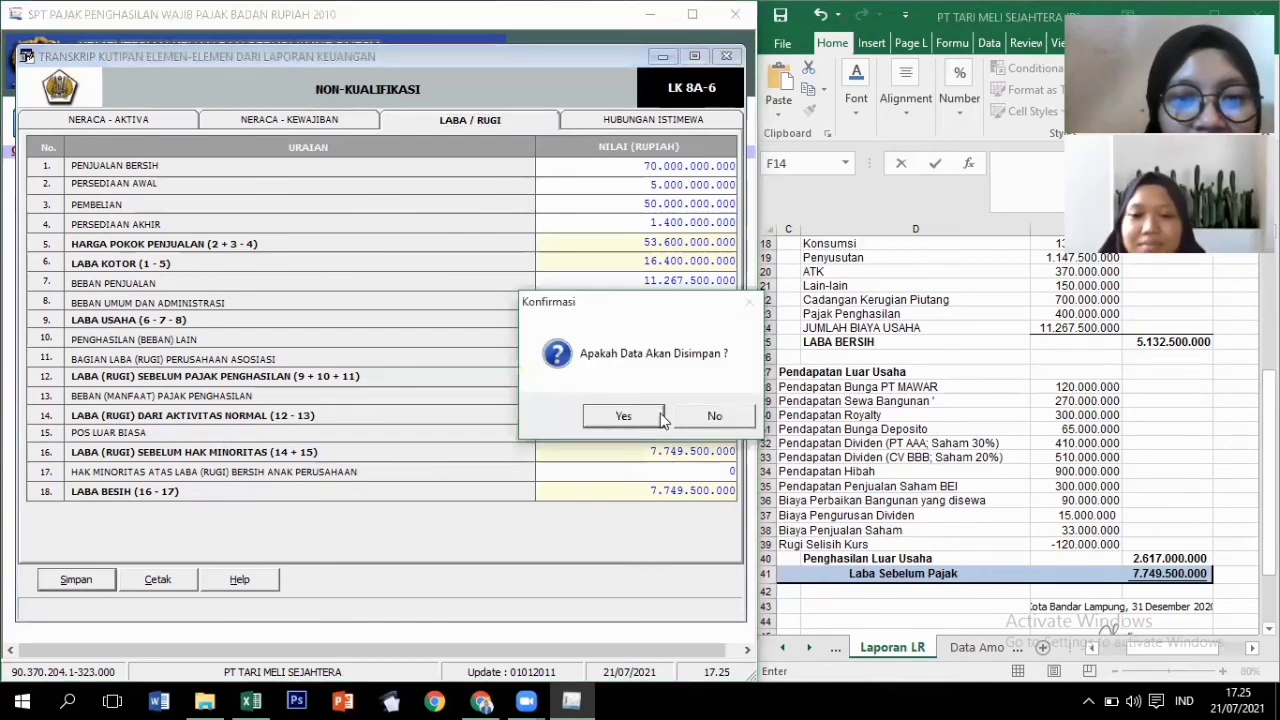
pyautogui.click(660, 418)
pyautogui.click(706, 425)
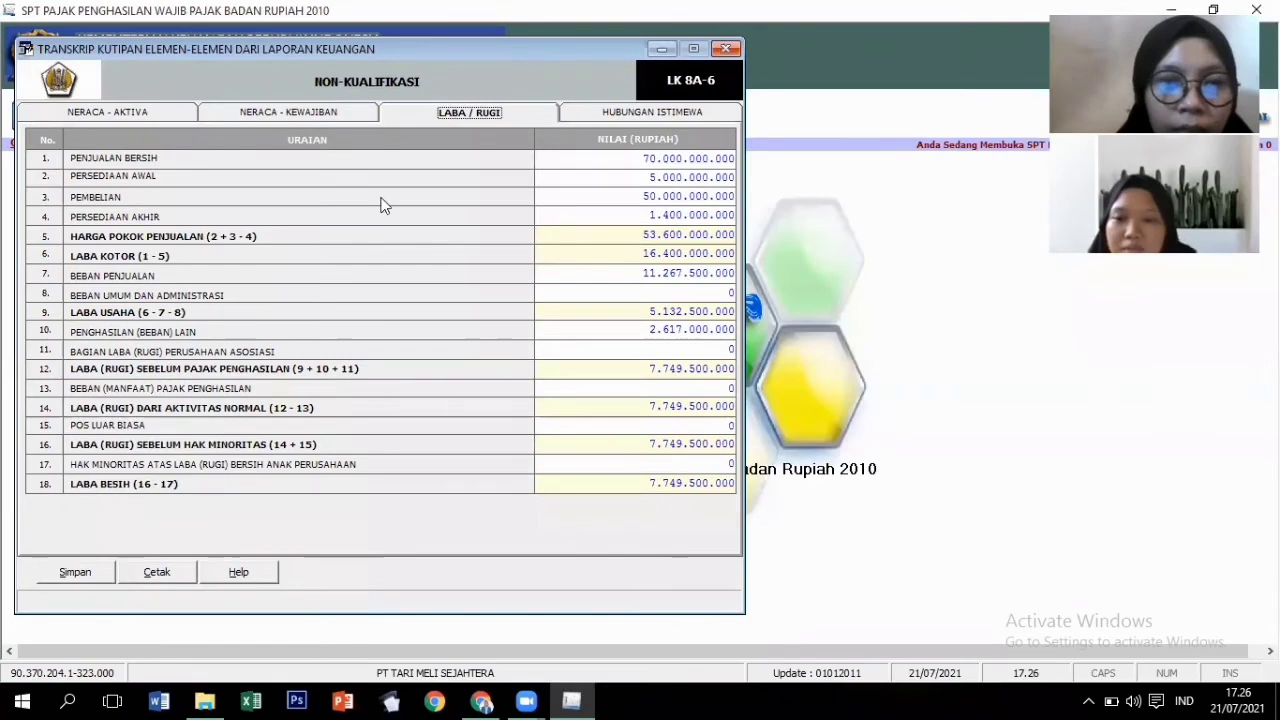
pyautogui.press('Escape')
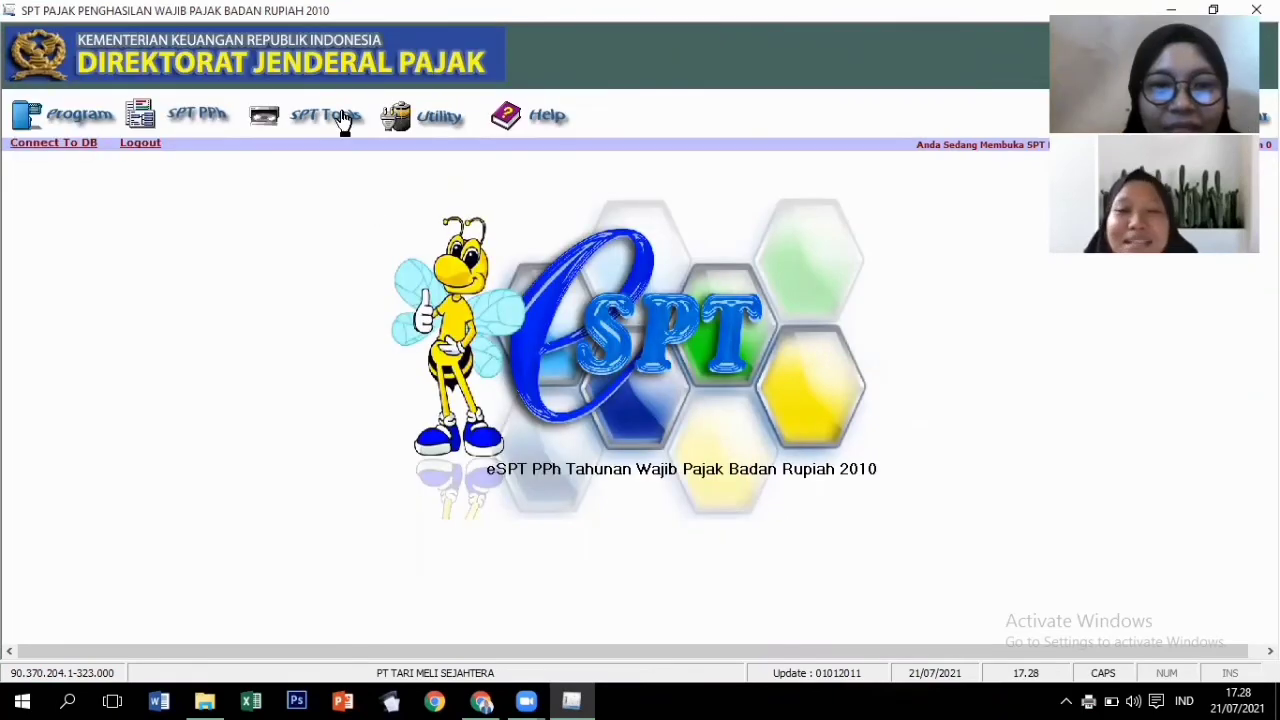
pyautogui.click(335, 120)
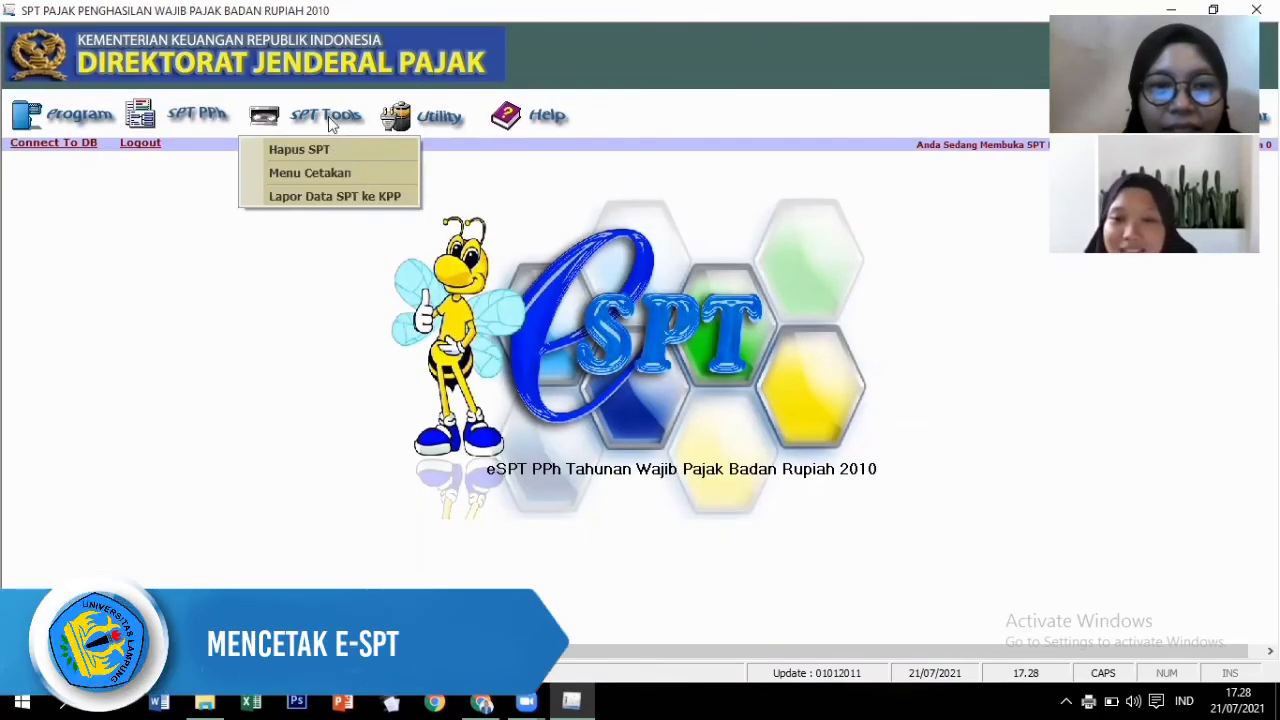
pyautogui.click(397, 174)
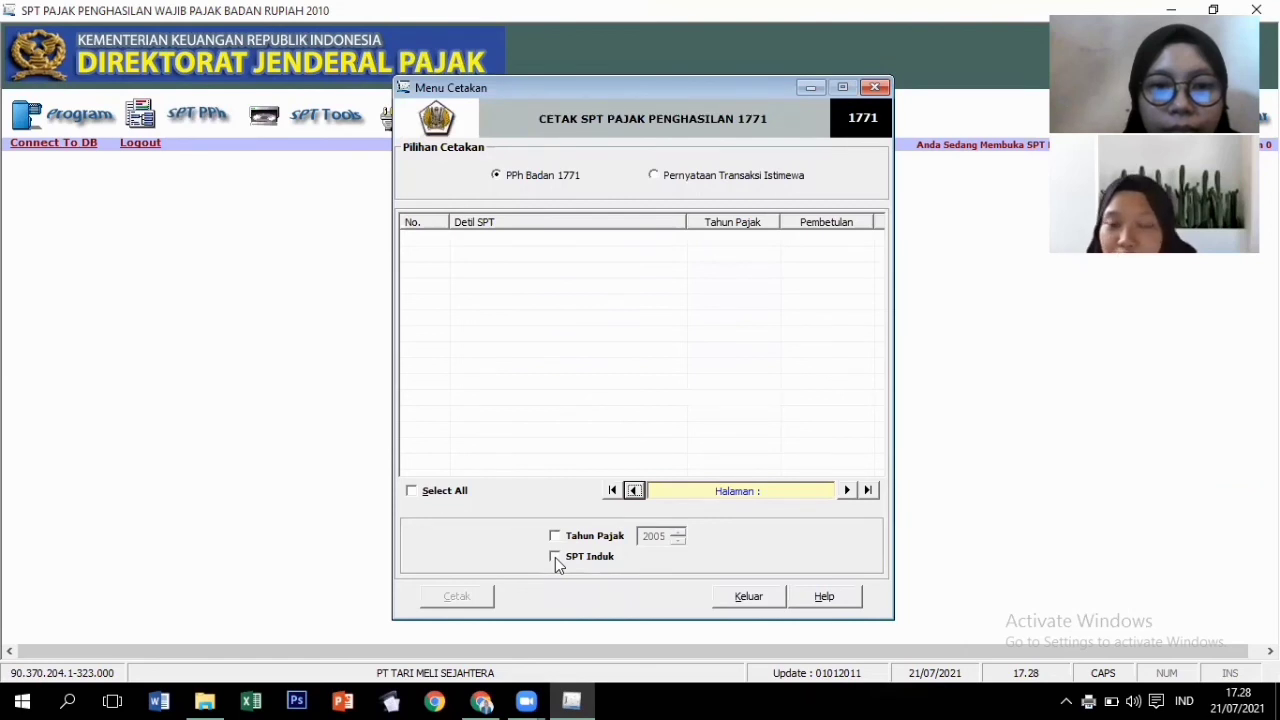
# Preview the 2020 SPT Induk 1771 return and scroll through its pages.
pyautogui.click(555, 557)
pyautogui.click(410, 239)
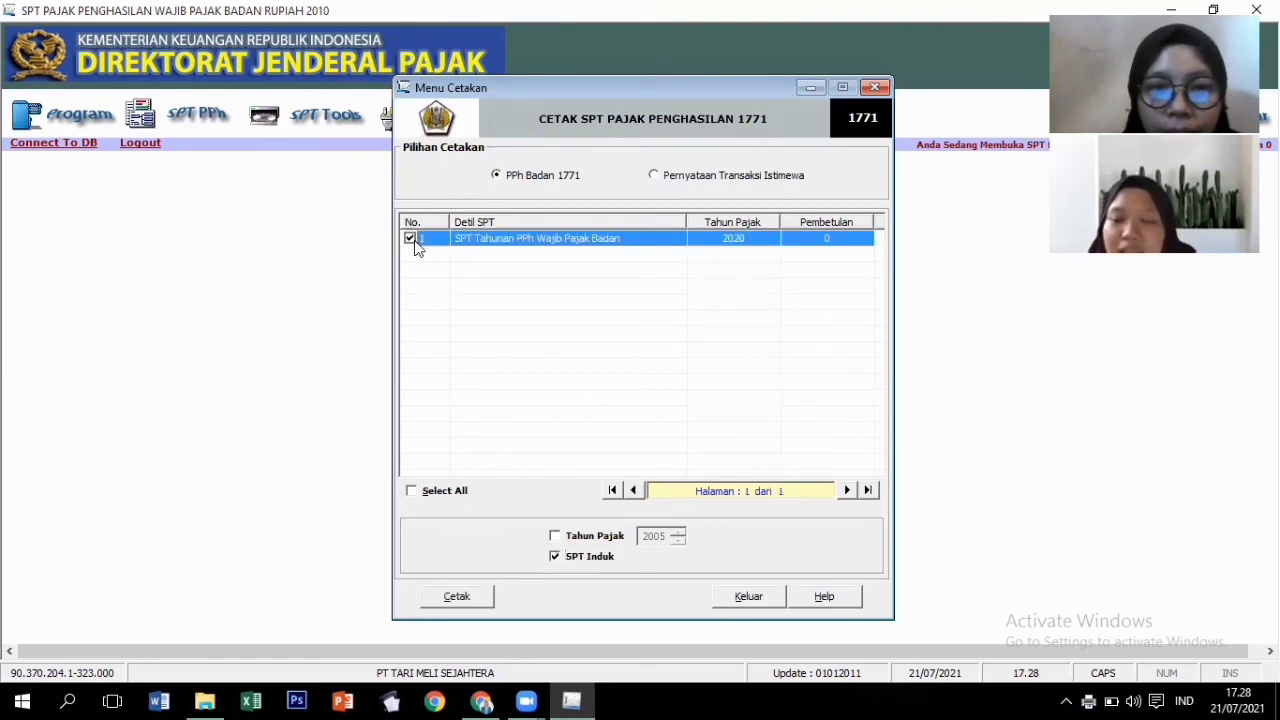
pyautogui.click(470, 600)
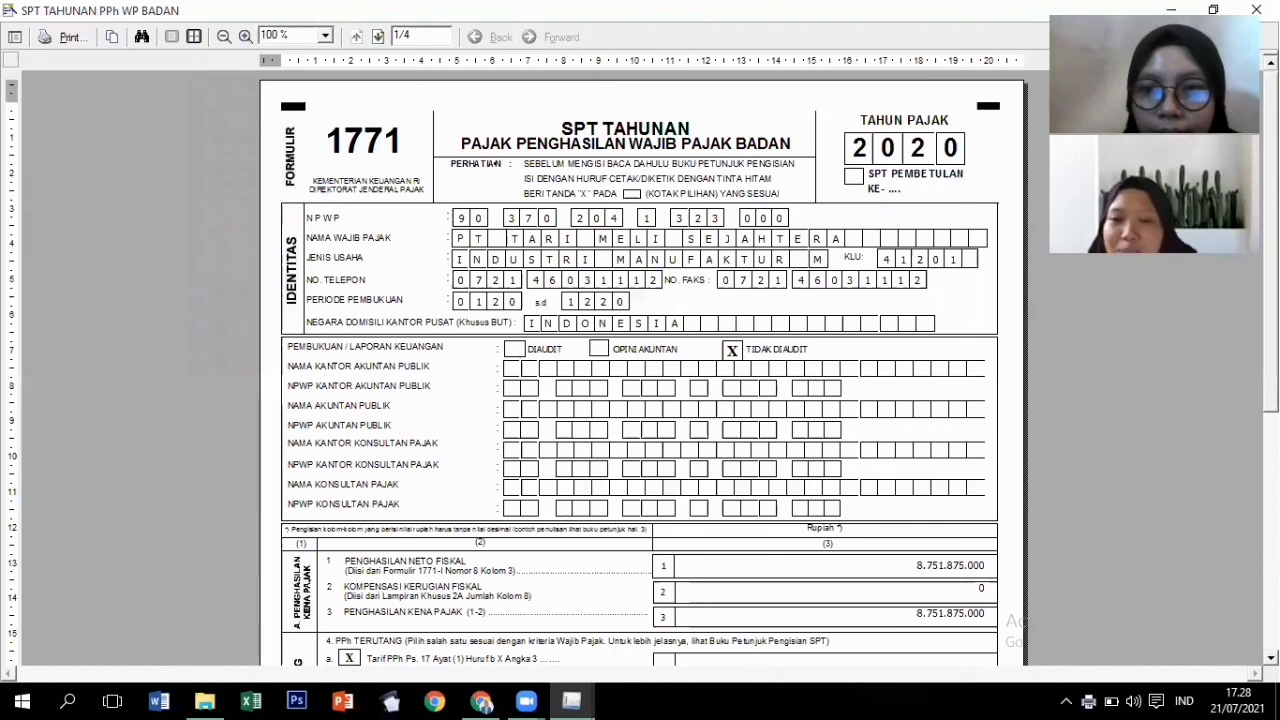
pyautogui.scroll(-4, 640, 370)
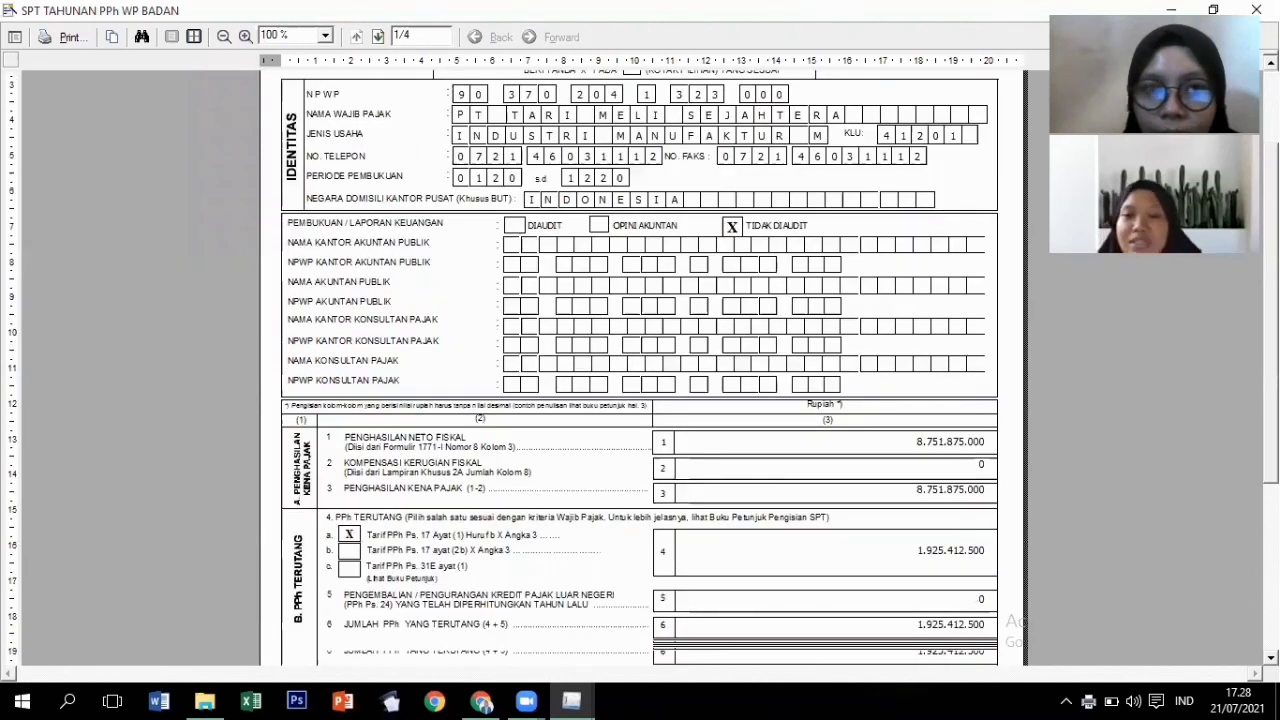
pyautogui.scroll(-1, 640, 370)
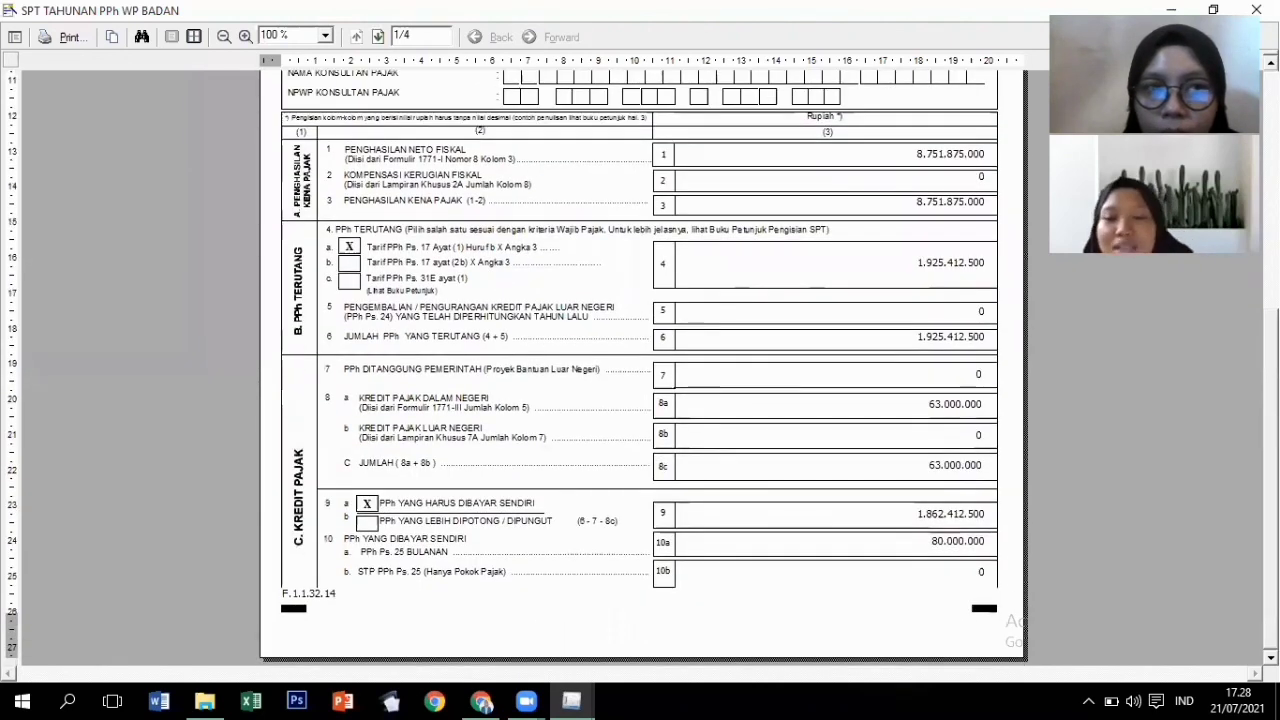
pyautogui.scroll(1, 640, 370)
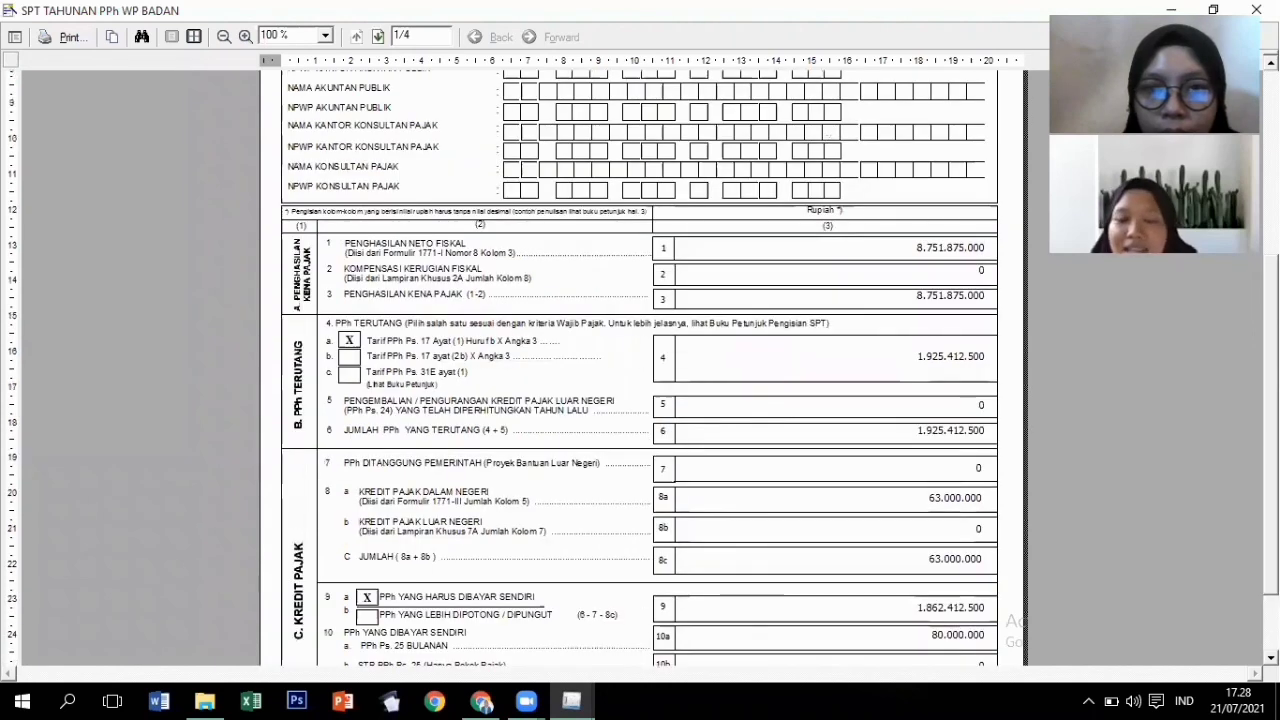
pyautogui.scroll(-1, 640, 370)
pyautogui.scroll(4, 640, 370)
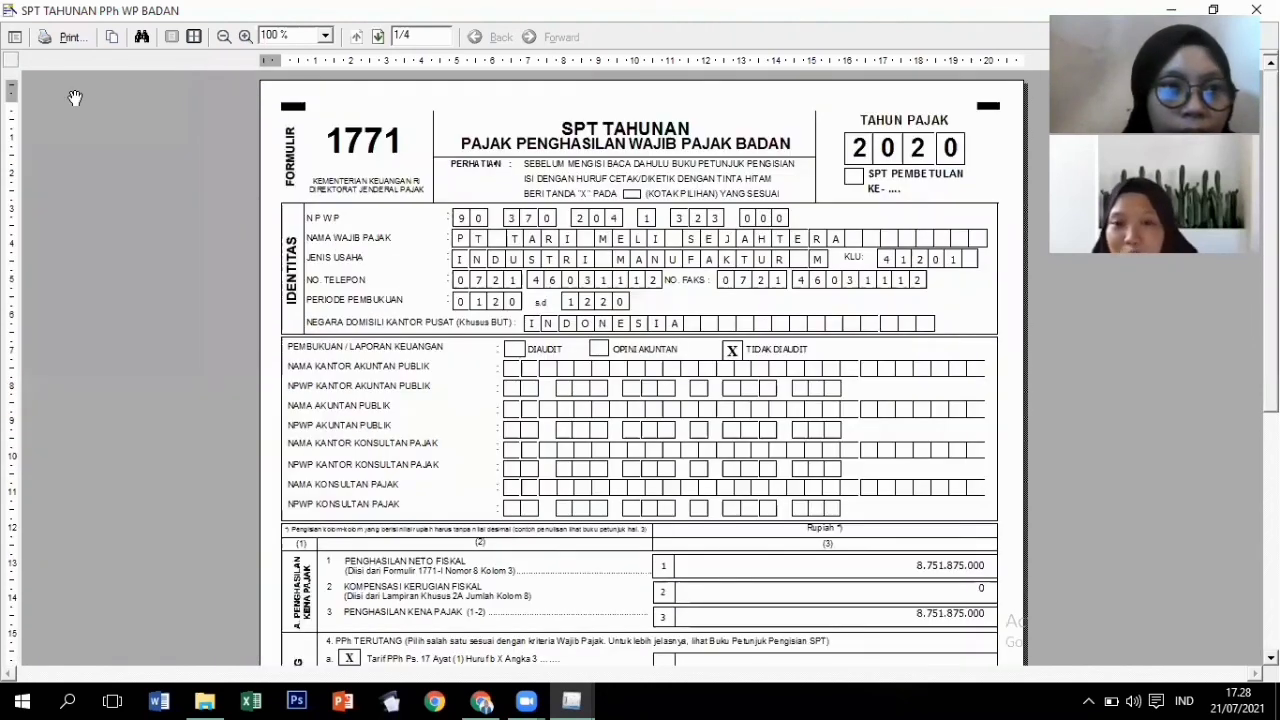
# Print pages 1-4 via Microsoft Print to PDF as 'SPT 1771 PT TARI MELI SEJAHTERA'.
pyautogui.click(62, 38)
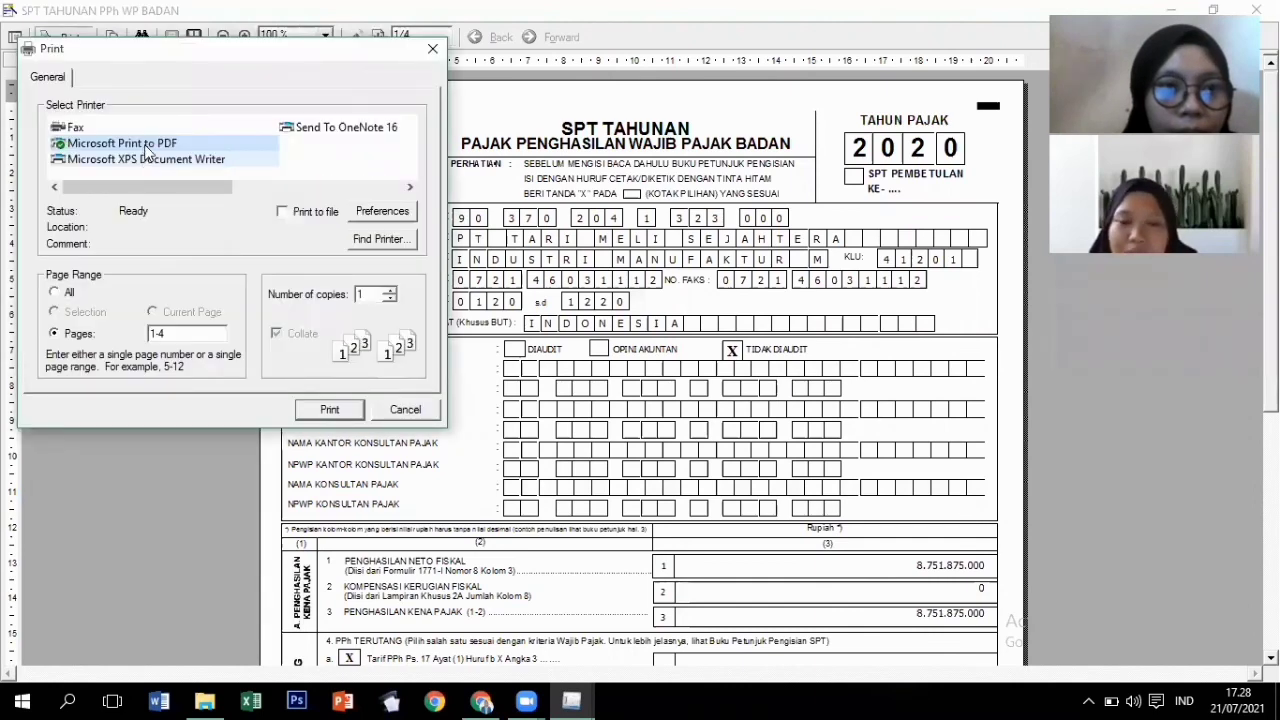
pyautogui.click(200, 143)
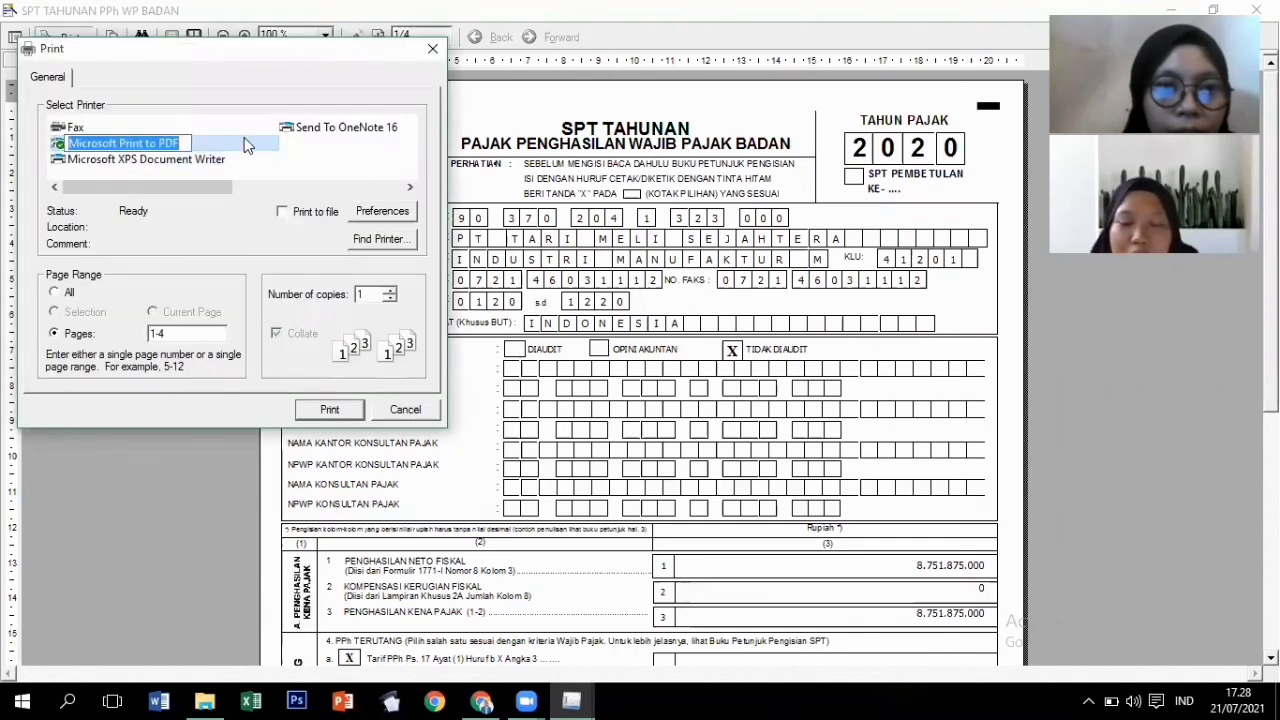
pyautogui.click(329, 411)
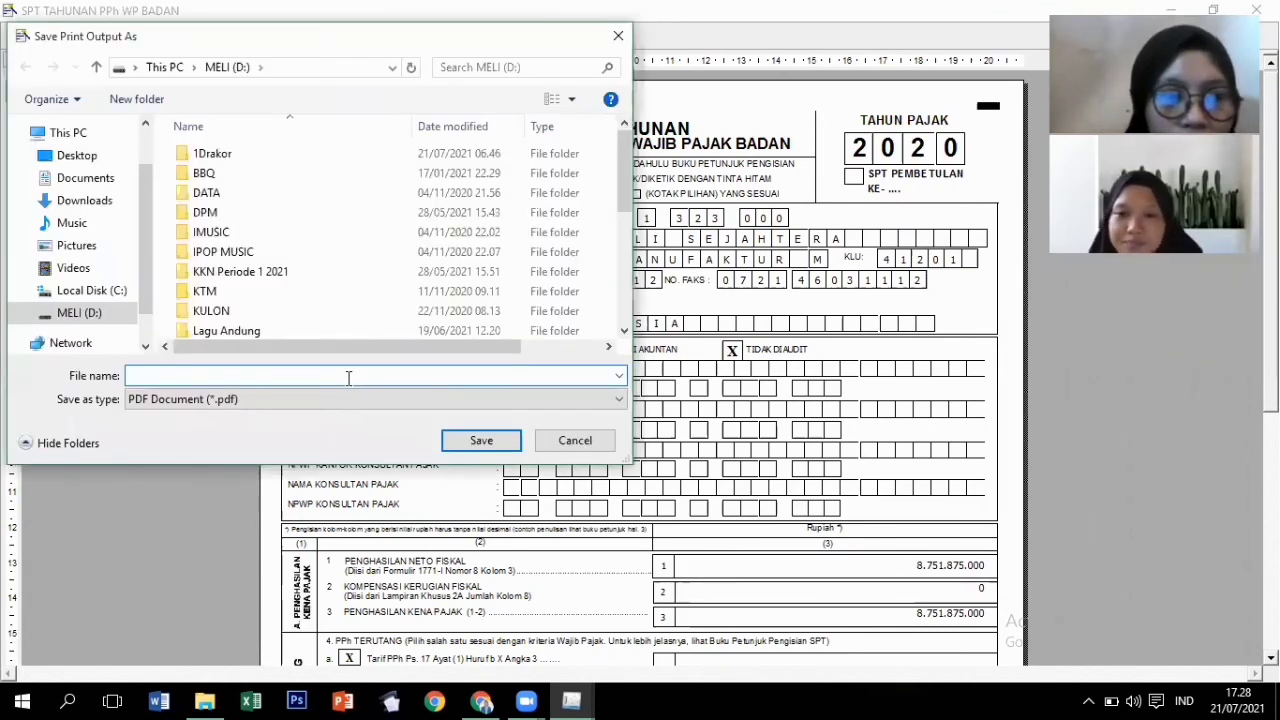
pyautogui.write('S')
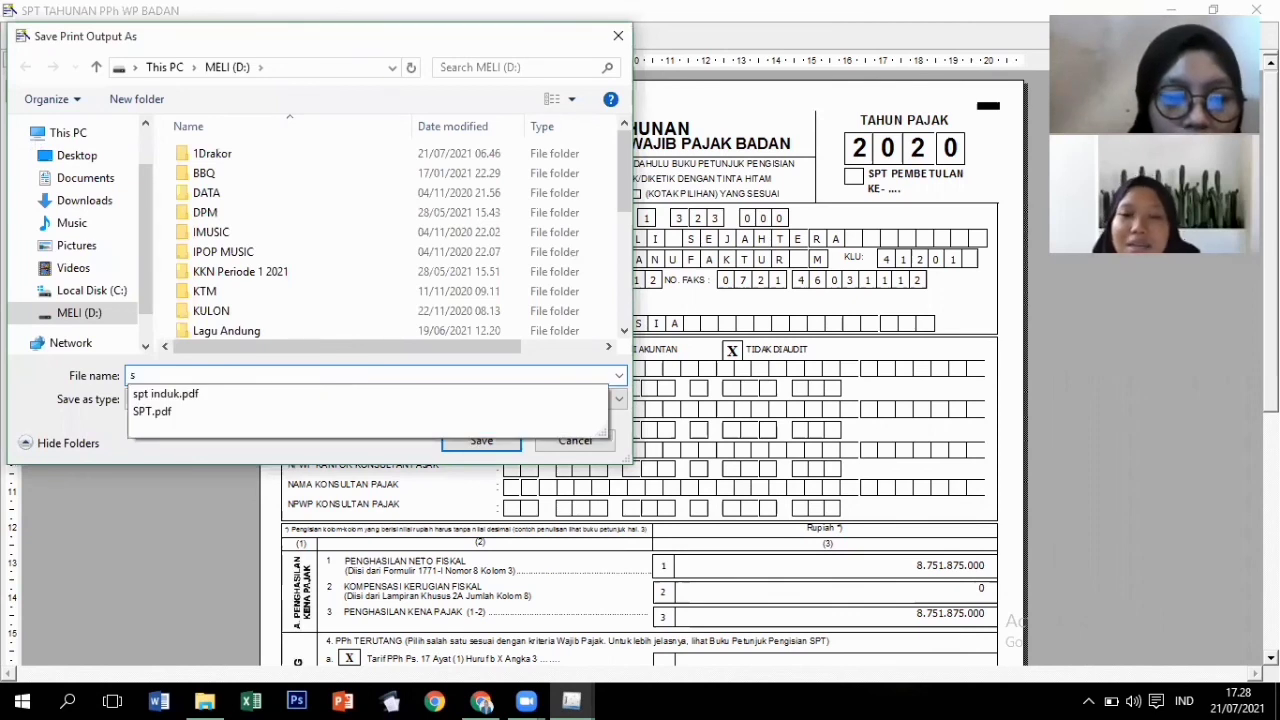
pyautogui.write('PT')
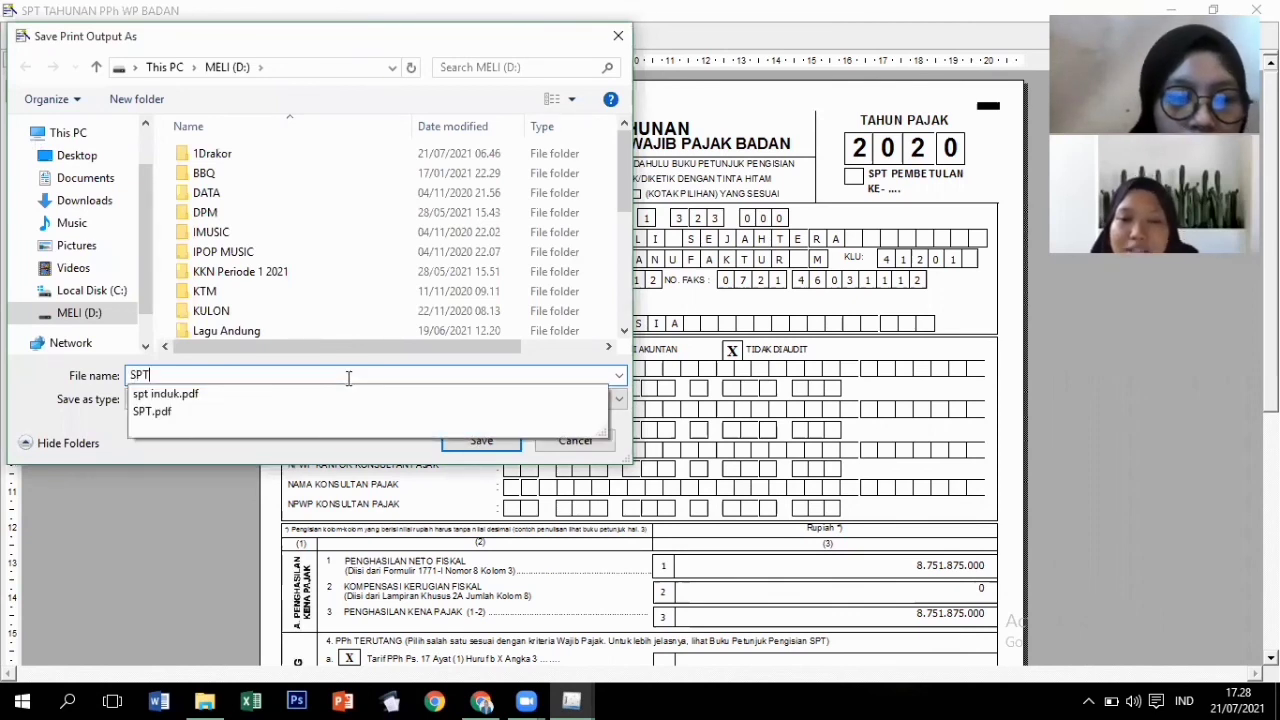
pyautogui.write(' 17')
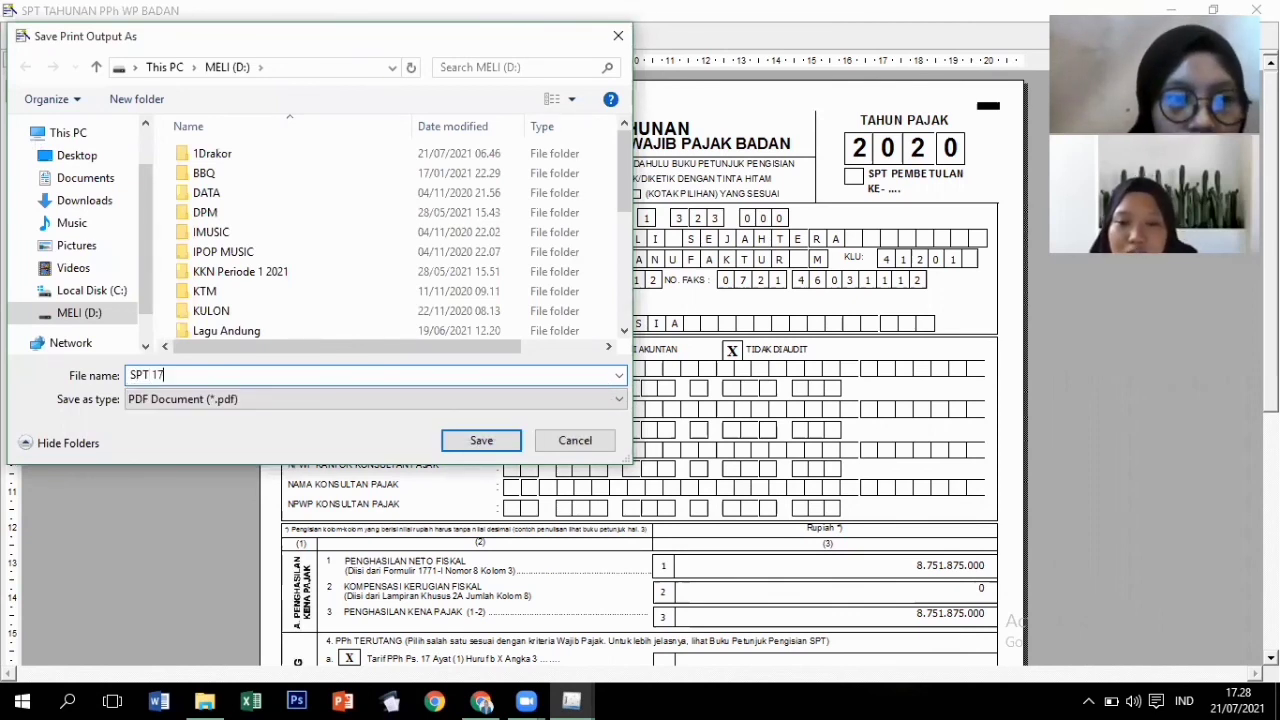
pyautogui.write('71')
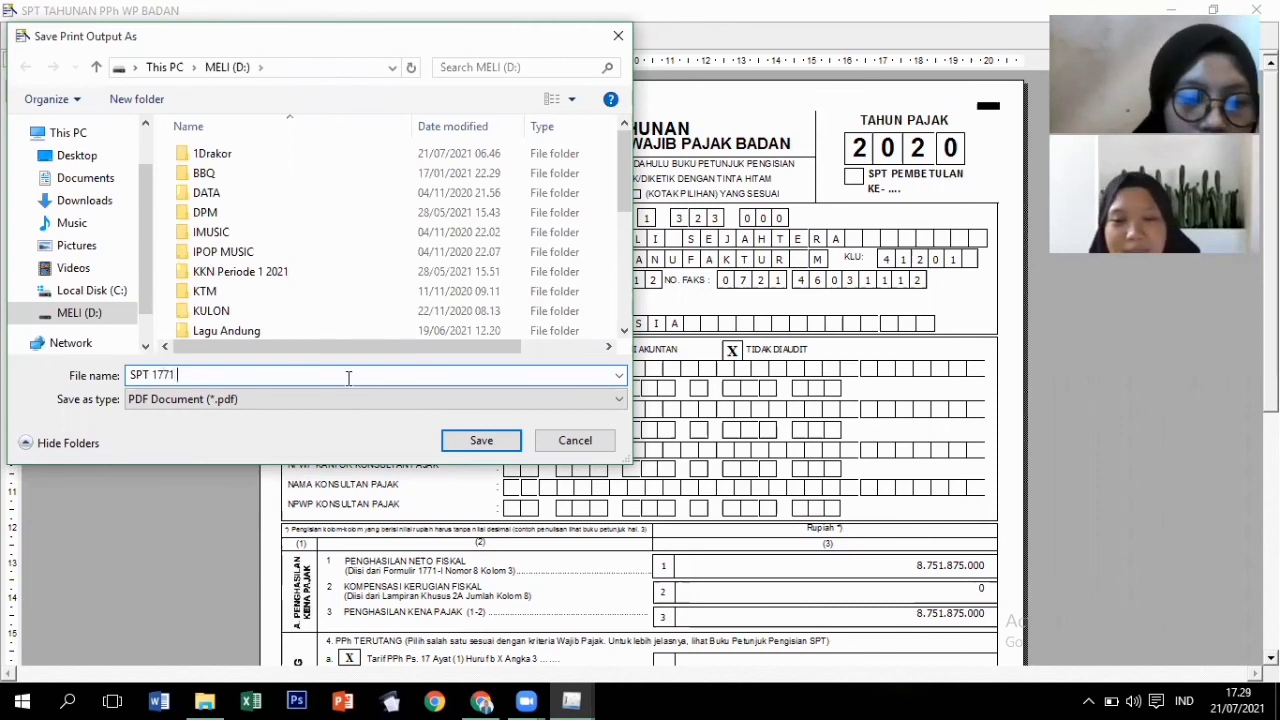
pyautogui.write(' PT TARI ME')
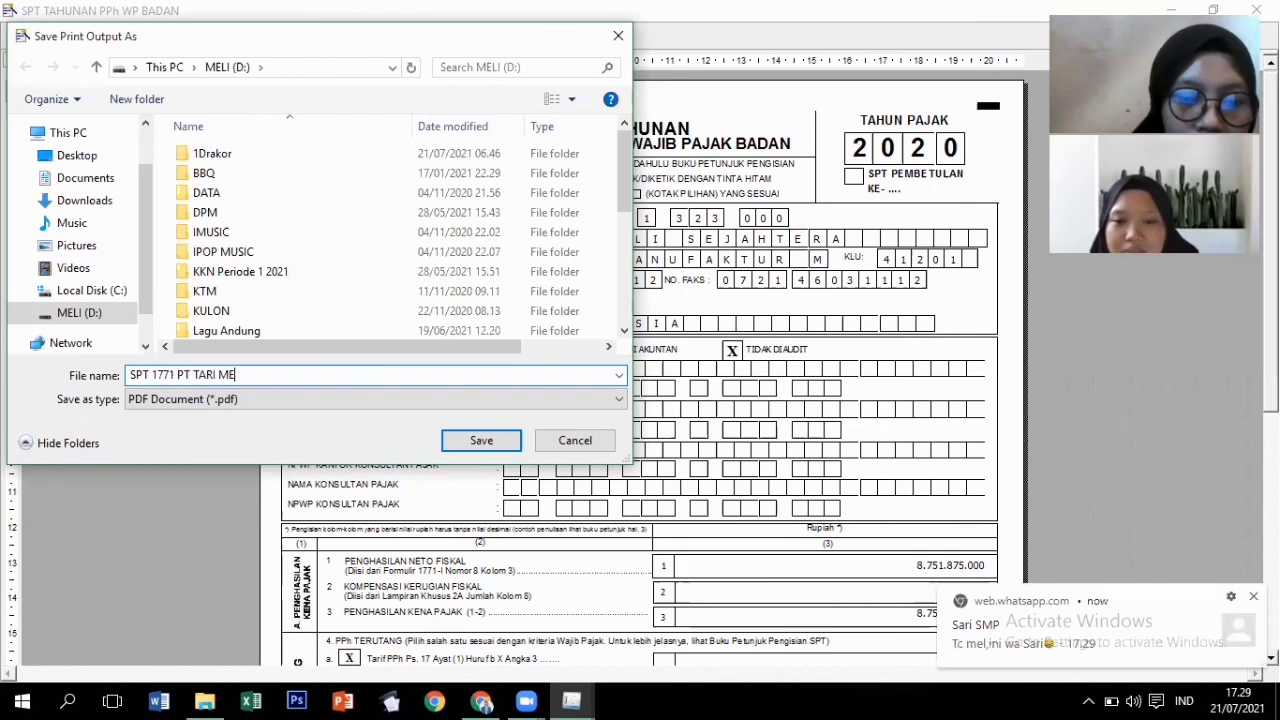
pyautogui.write('LI SEJA')
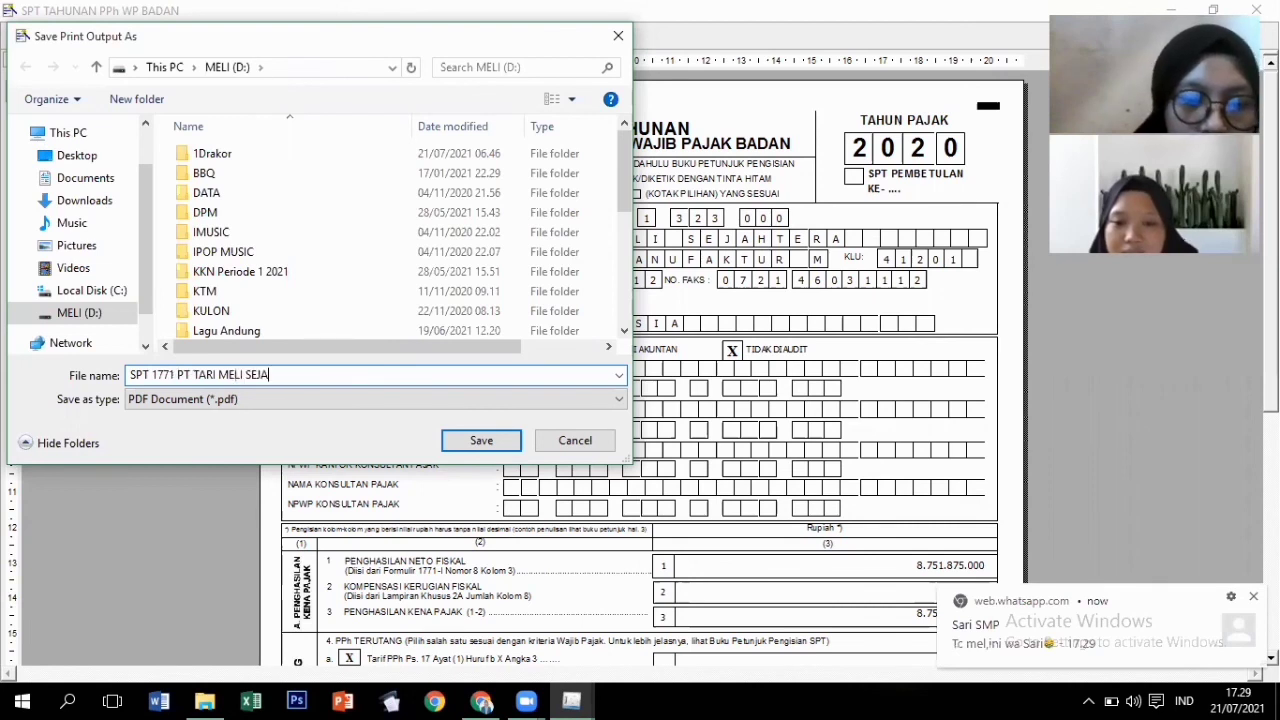
pyautogui.write('HTERA')
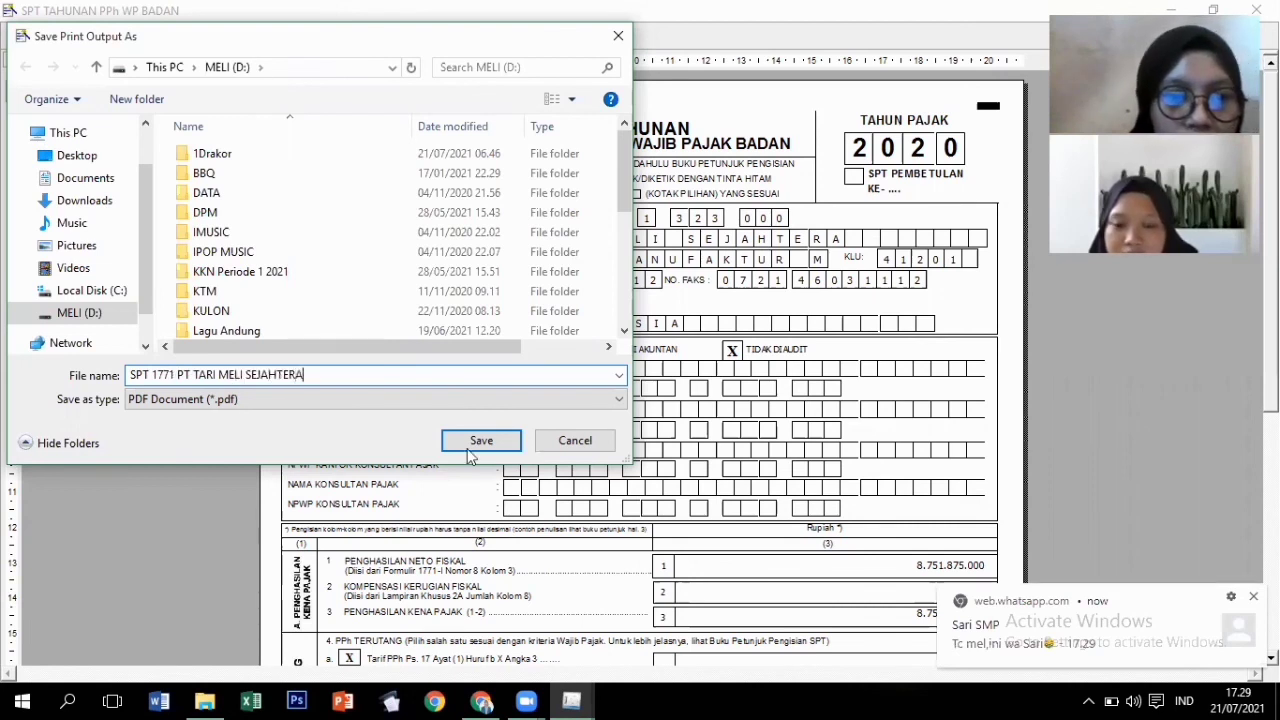
pyautogui.click(474, 442)
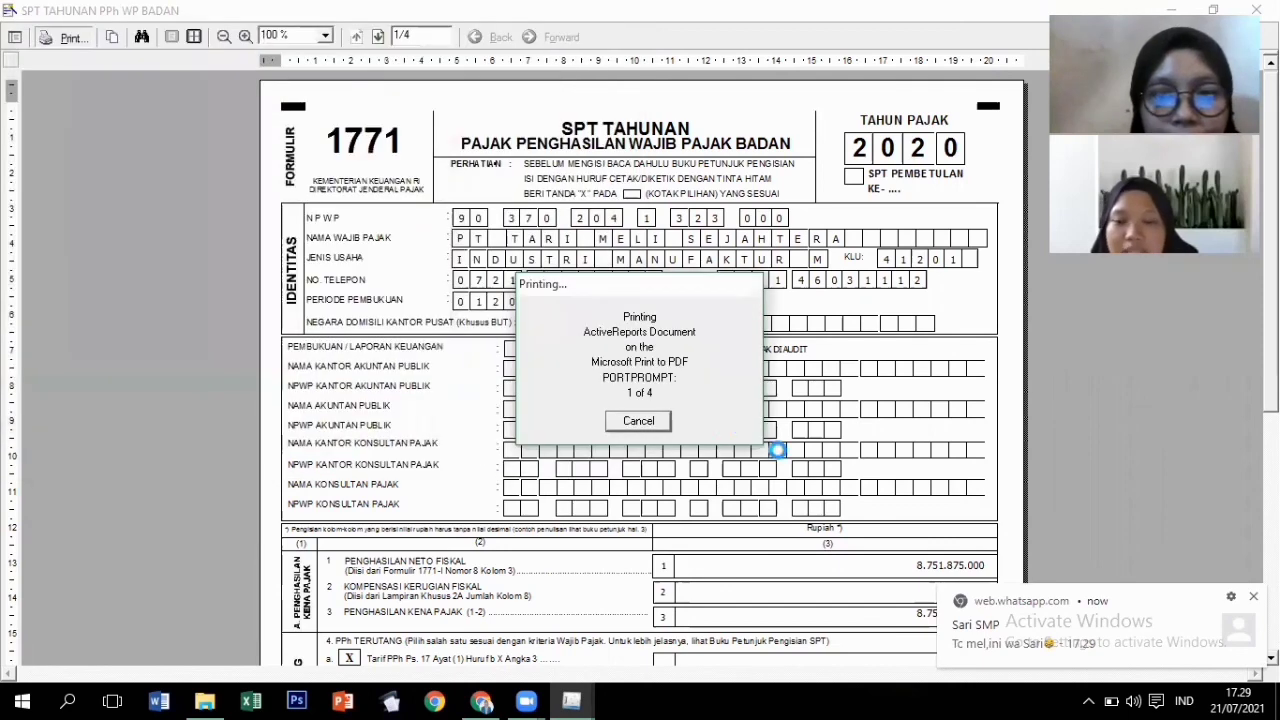